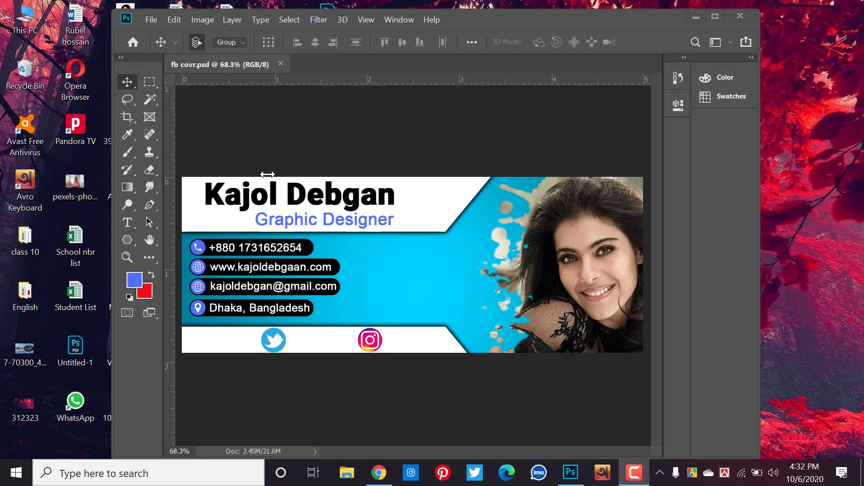
- Bring Photoshop with fb covr.psd to the front and open the Image menu
{"action": "left_click", "coordinate": [264, 147]}
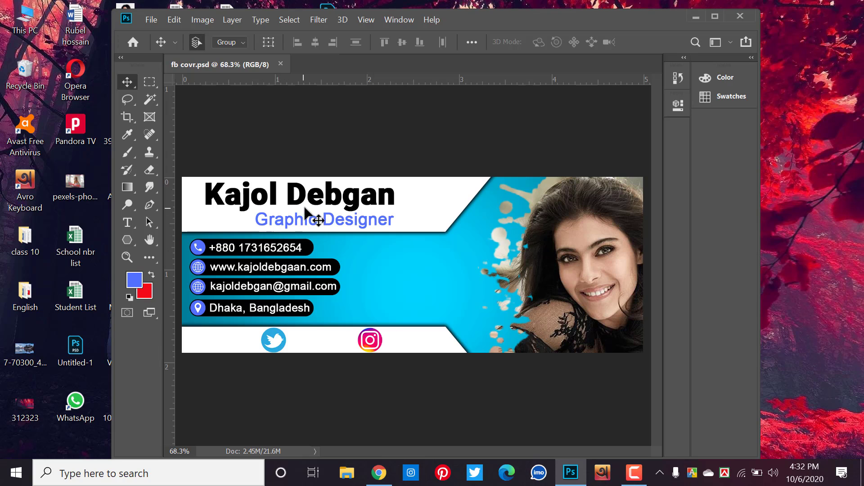
{"action": "left_click_drag", "start_coordinate": [288, 156], "coordinate": [399, 351]}
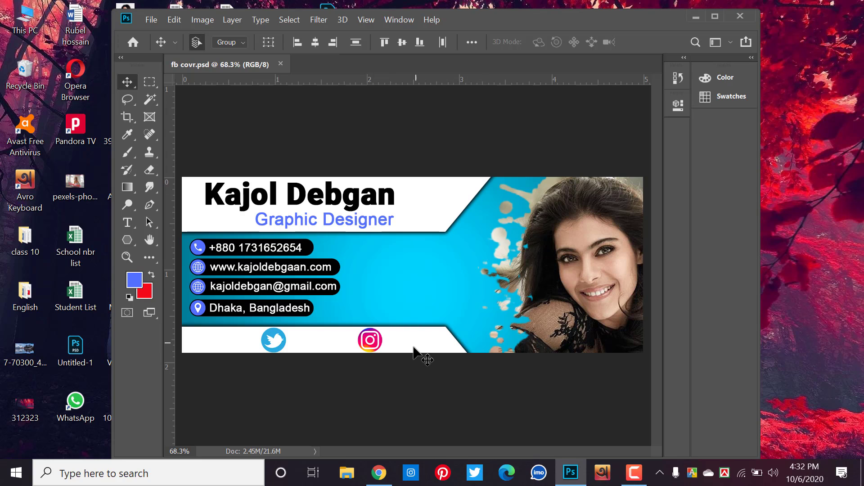
{"action": "left_click", "coordinate": [204, 22]}
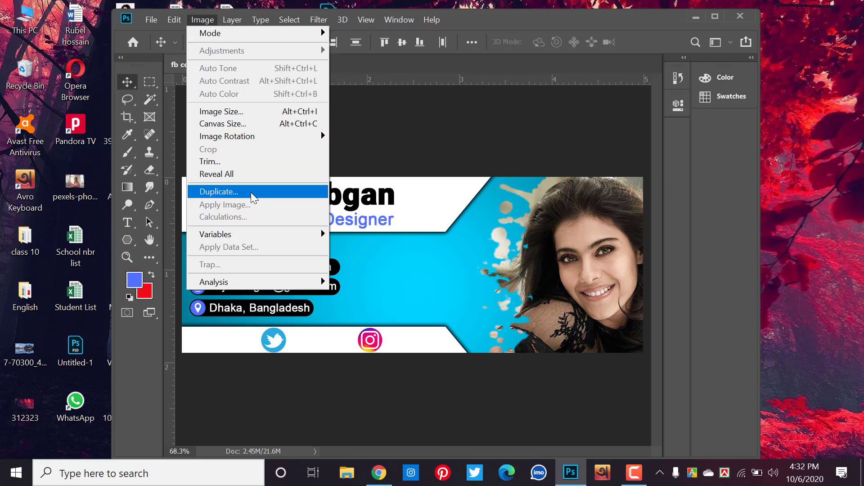
- Duplicate the image as a copy named 'new cover'
{"action": "left_click", "coordinate": [252, 197]}
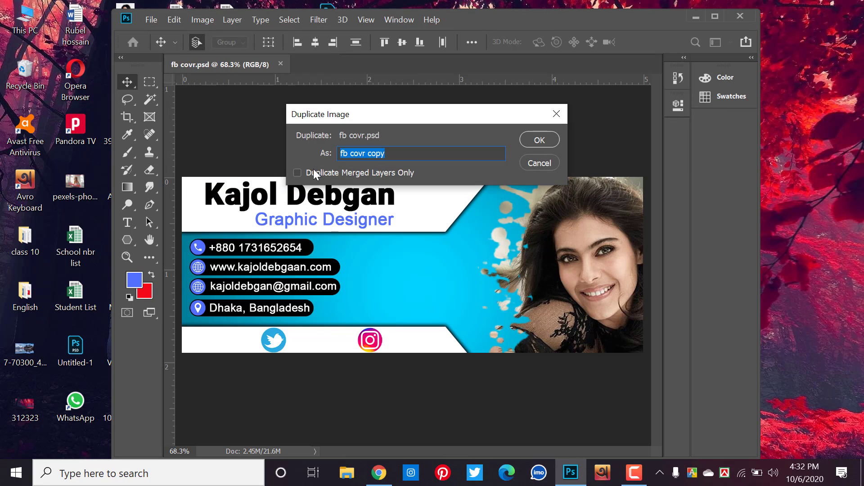
{"action": "left_click", "coordinate": [390, 152]}
{"action": "left_click", "coordinate": [387, 153]}
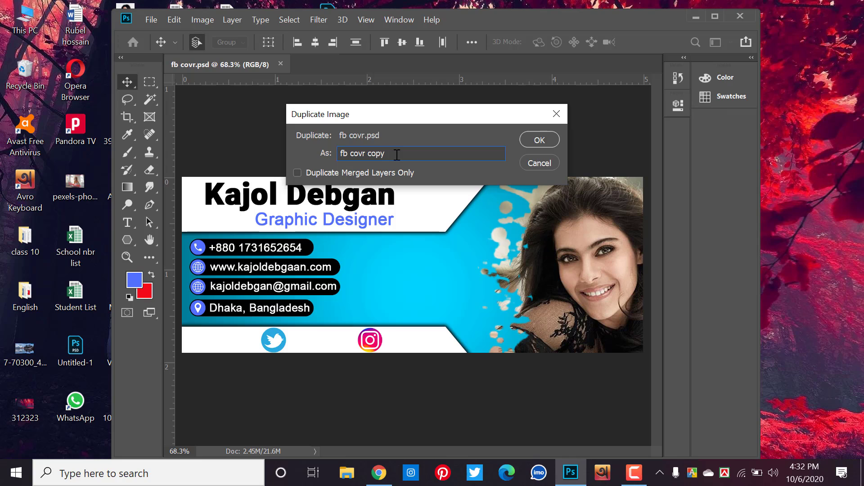
{"action": "left_click_drag", "start_coordinate": [397, 155], "coordinate": [302, 139]}
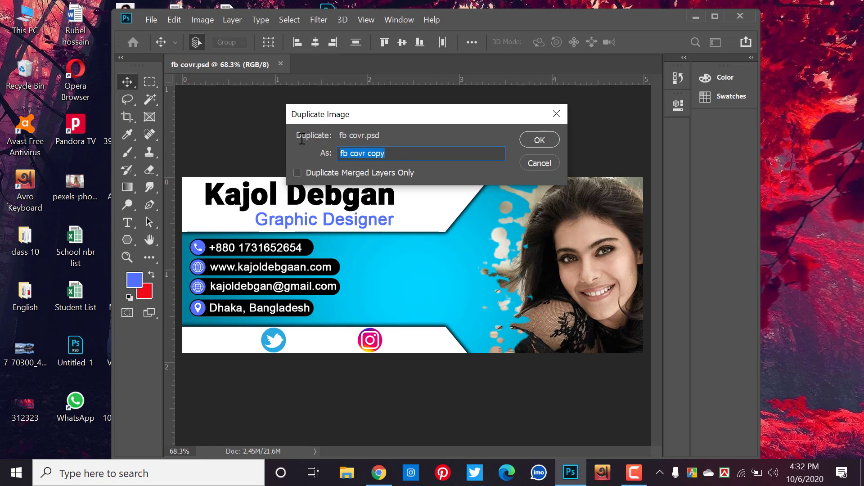
{"action": "type", "text": "new cover"}
{"action": "left_click", "coordinate": [536, 142]}
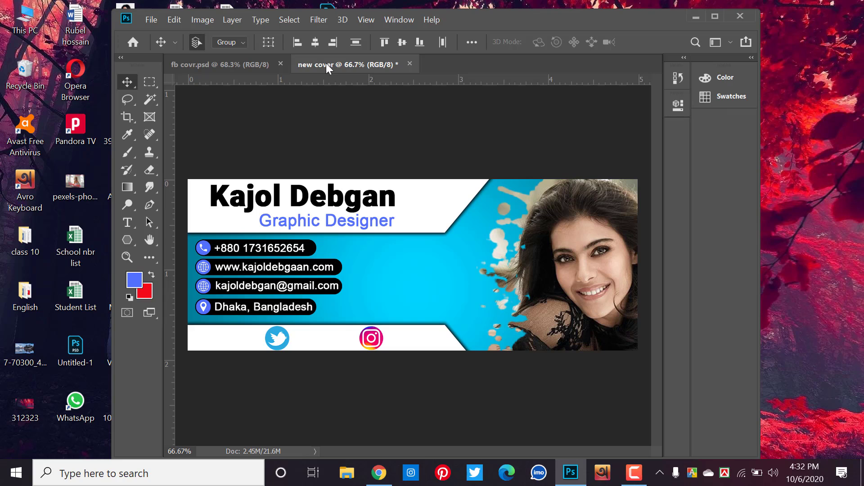
- Close the original fb covr.psd document
{"action": "left_click", "coordinate": [233, 62]}
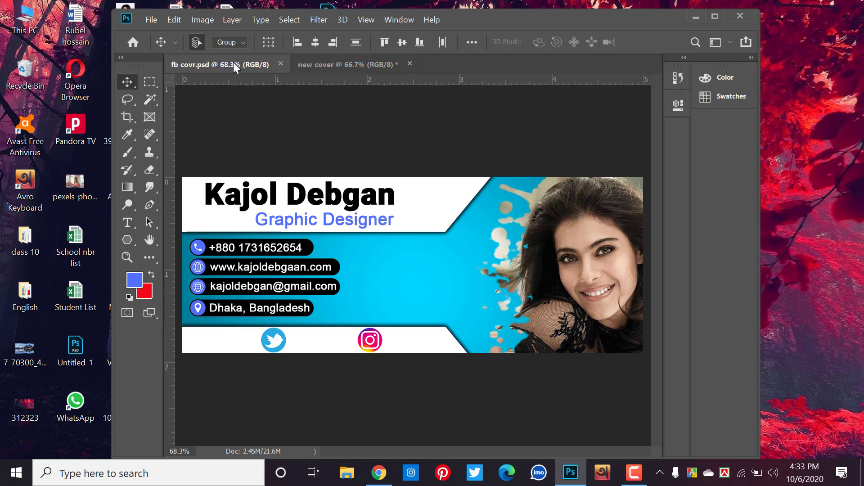
{"action": "left_click", "coordinate": [309, 68]}
{"action": "left_click", "coordinate": [264, 63]}
{"action": "left_click", "coordinate": [281, 63]}
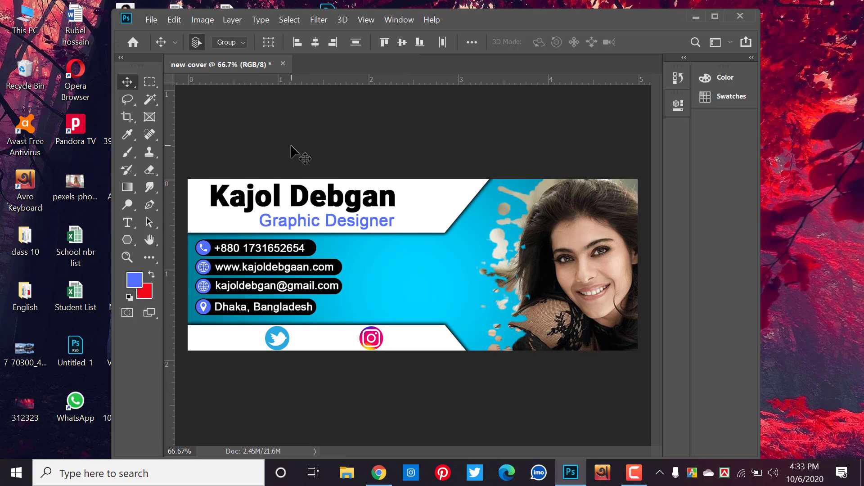
- Delete the top and bottom white banner shapes, keeping the Instagram icon
{"action": "left_click", "coordinate": [422, 211]}
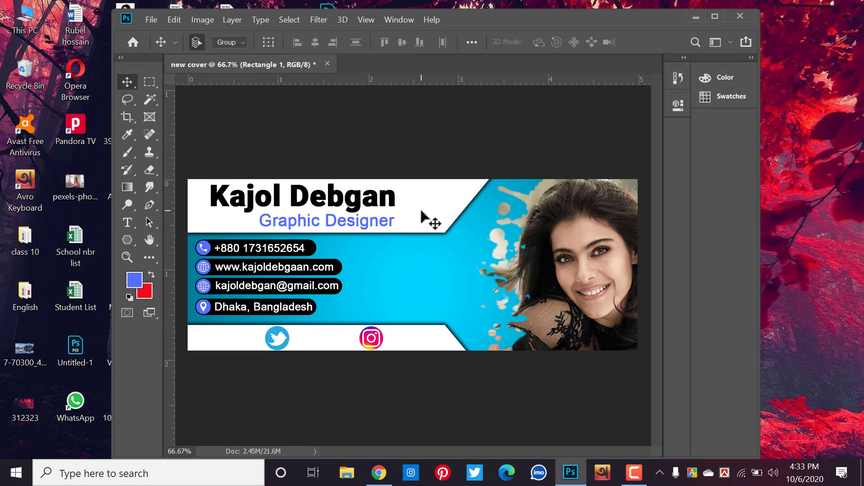
{"action": "left_click_drag", "start_coordinate": [422, 212], "coordinate": [431, 307]}
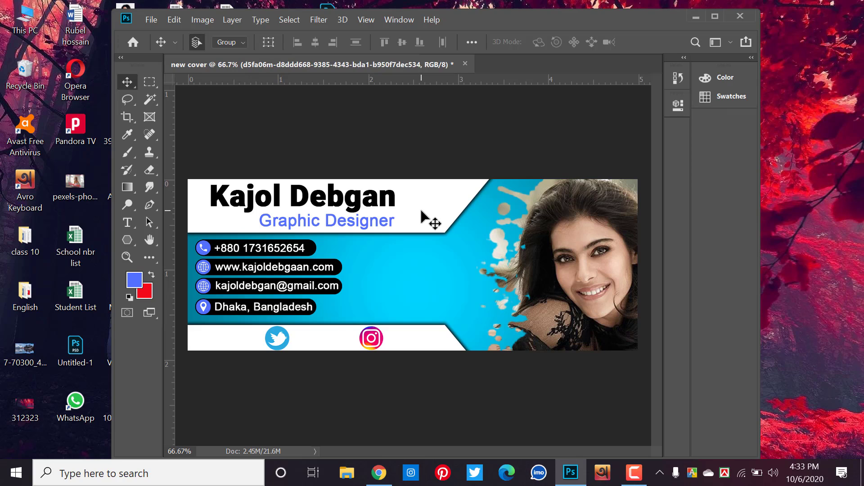
{"action": "left_click", "coordinate": [430, 327]}
{"action": "key", "text": "Delete"}
{"action": "left_click", "coordinate": [292, 339]}
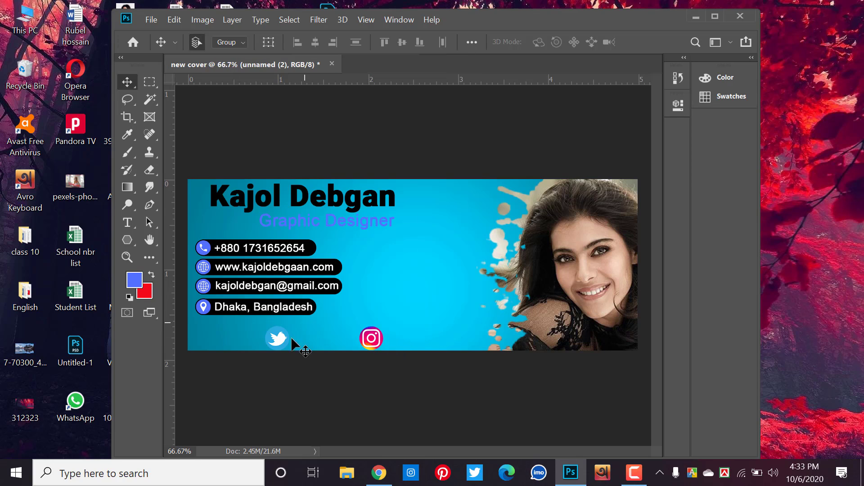
{"action": "key", "text": "Delete"}
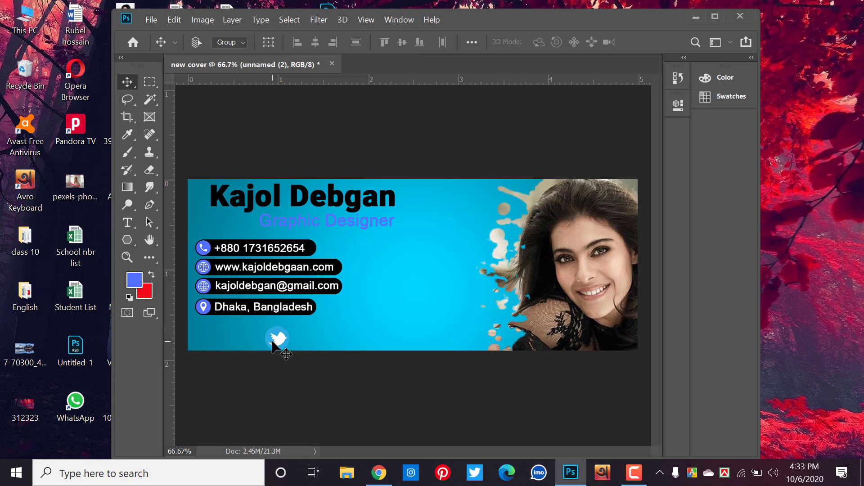
{"action": "key", "text": "ctrl+z"}
- Move the Instagram and Twitter icons up and shift the four contact rows lower and right
{"action": "left_click_drag", "start_coordinate": [369, 345], "coordinate": [435, 263]}
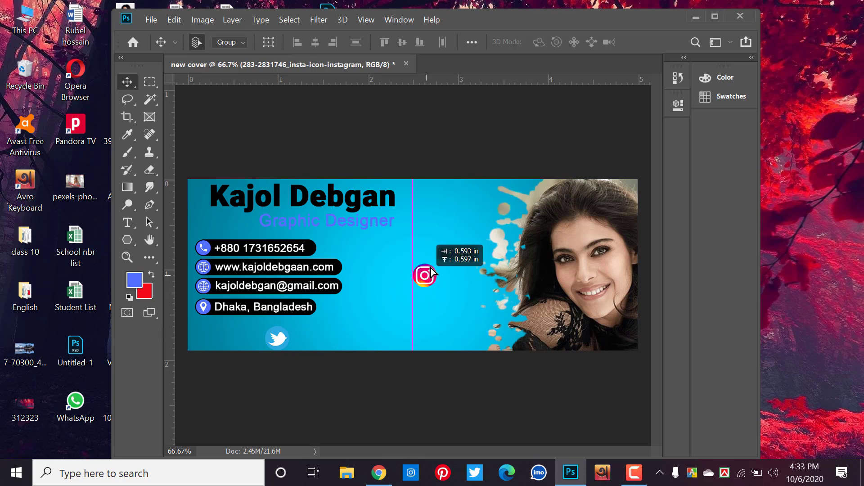
{"action": "left_click_drag", "start_coordinate": [284, 339], "coordinate": [312, 338]}
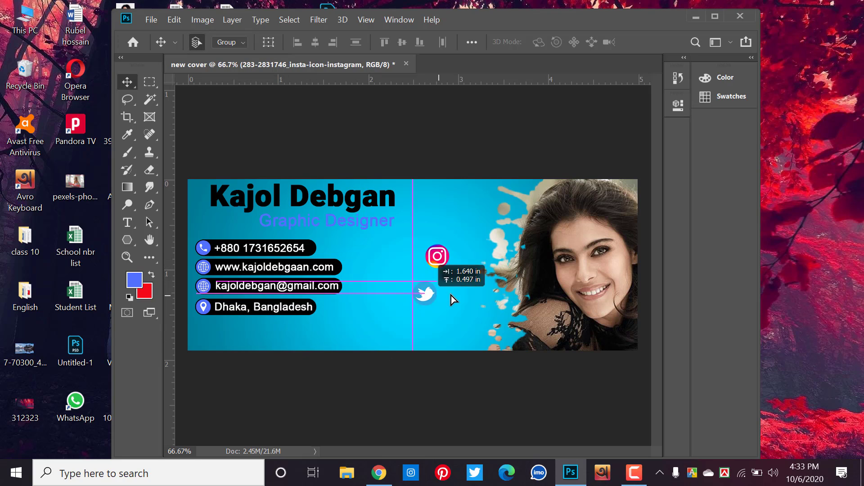
{"action": "left_click_drag", "start_coordinate": [374, 317], "coordinate": [440, 293]}
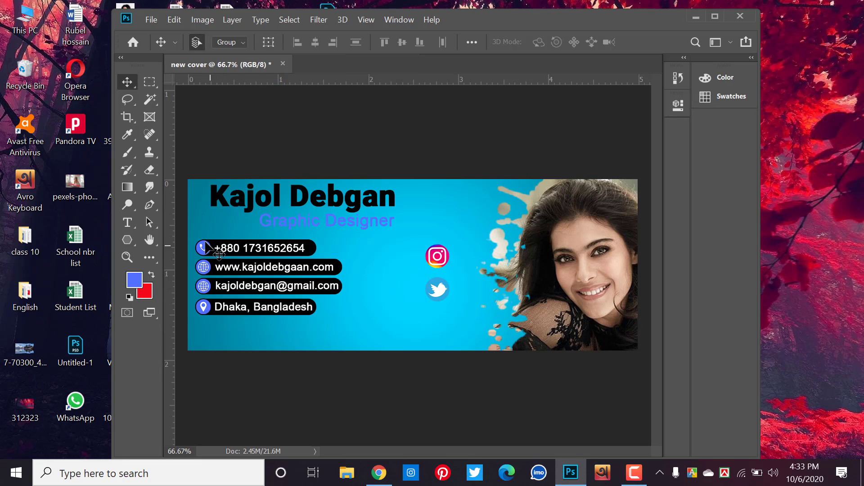
{"action": "left_click_drag", "start_coordinate": [189, 239], "coordinate": [263, 316]}
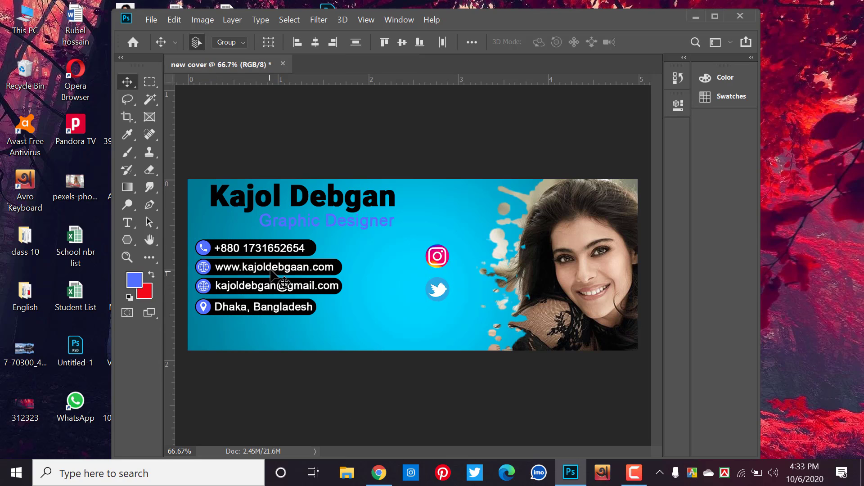
{"action": "mouse_move", "coordinate": [274, 272]}
{"action": "left_mouse_down"}
{"action": "mouse_move", "coordinate": [273, 295]}
{"action": "mouse_move", "coordinate": [358, 304]}
{"action": "left_mouse_up"}
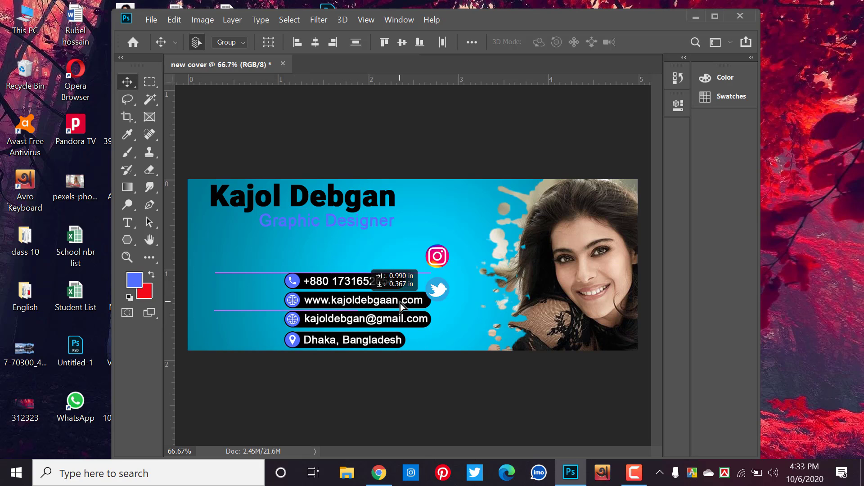
{"action": "mouse_move", "coordinate": [357, 303]}
{"action": "left_mouse_down"}
{"action": "mouse_move", "coordinate": [400, 302]}
{"action": "mouse_move", "coordinate": [209, 291]}
{"action": "left_mouse_up"}
- Stack the social icons at the left edge, move name and title right, photo left
{"action": "left_click_drag", "start_coordinate": [434, 256], "coordinate": [200, 259]}
{"action": "mouse_move", "coordinate": [213, 299]}
{"action": "left_mouse_down"}
{"action": "mouse_move", "coordinate": [198, 289]}
{"action": "mouse_move", "coordinate": [202, 263]}
{"action": "left_mouse_up"}
{"action": "left_click", "coordinate": [211, 263]}
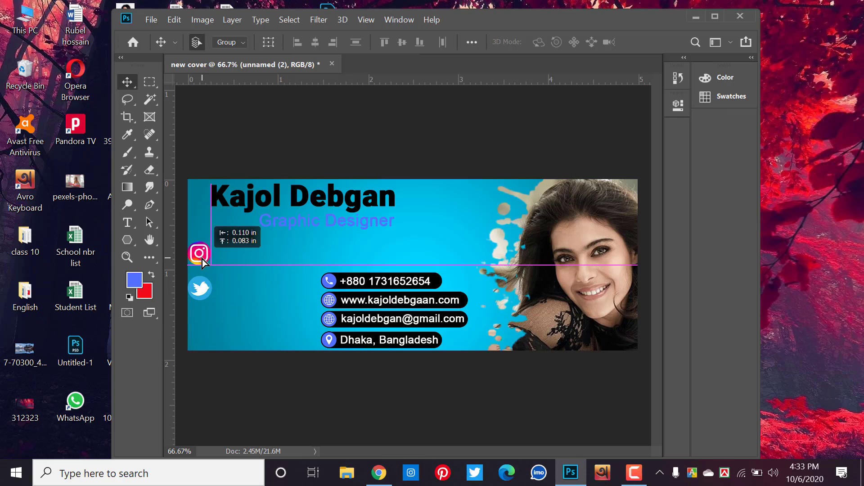
{"action": "left_click", "coordinate": [209, 263]}
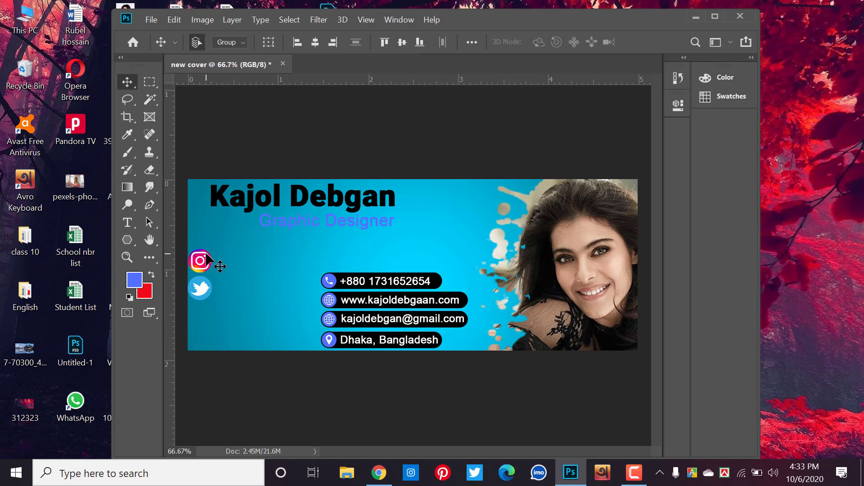
{"action": "key", "text": "Right"}
{"action": "key", "text": "Right"}
{"action": "key", "text": "Right"}
{"action": "key", "text": "Right"}
{"action": "key", "text": "Right"}
{"action": "key", "text": "Right"}
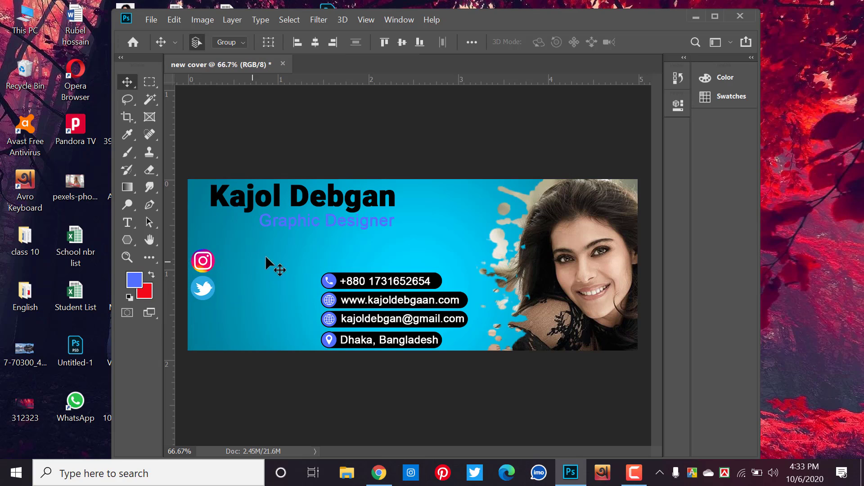
{"action": "key", "text": "Right"}
{"action": "key", "text": "Right"}
{"action": "key", "text": "Right"}
{"action": "key", "text": "Right"}
{"action": "key", "text": "Right"}
{"action": "key", "text": "Right"}
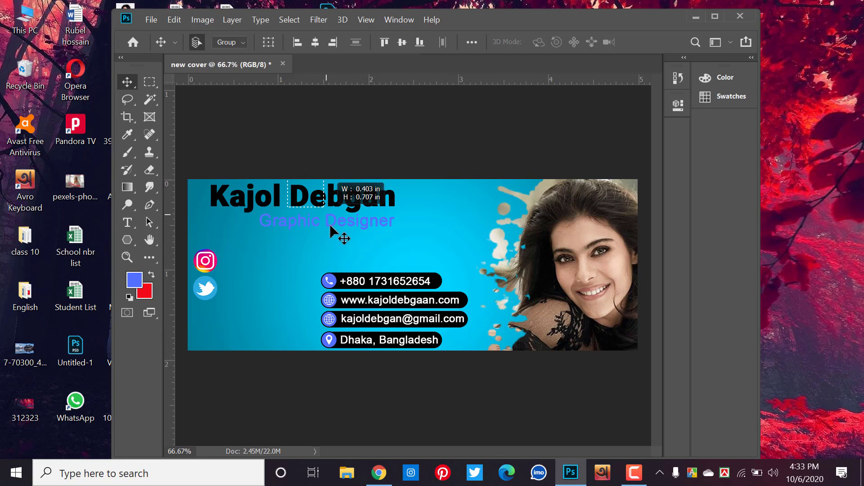
{"action": "left_click_drag", "start_coordinate": [339, 189], "coordinate": [422, 219]}
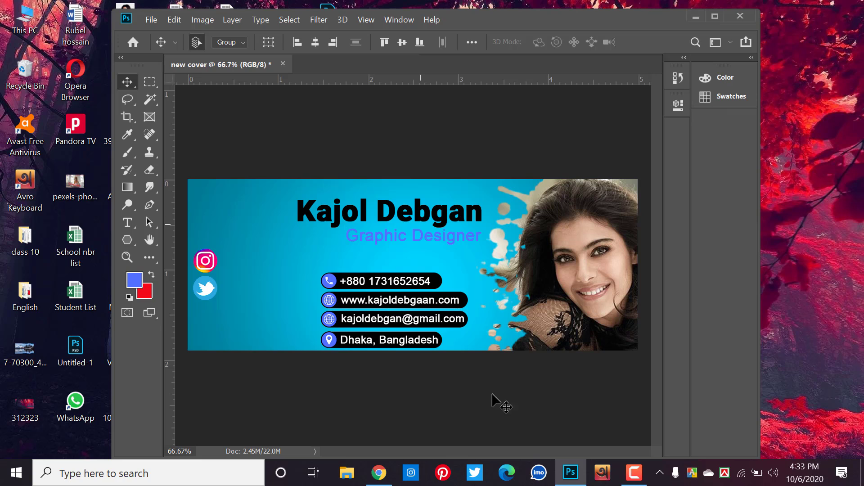
{"action": "mouse_move", "coordinate": [583, 269]}
{"action": "left_mouse_down"}
{"action": "mouse_move", "coordinate": [250, 293]}
{"action": "mouse_move", "coordinate": [259, 266]}
{"action": "left_mouse_up"}
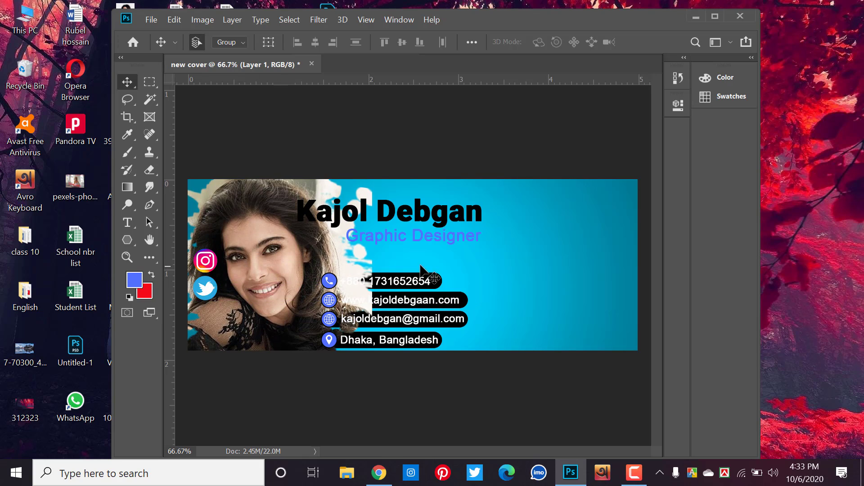
- Undo the photo move and delete the photo layer from the cover
{"action": "key", "text": "ctrl+z"}
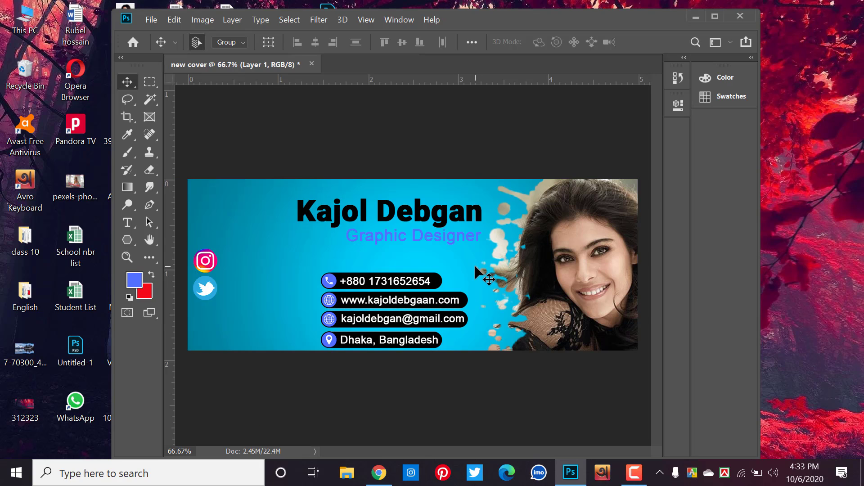
{"action": "left_click", "coordinate": [620, 254]}
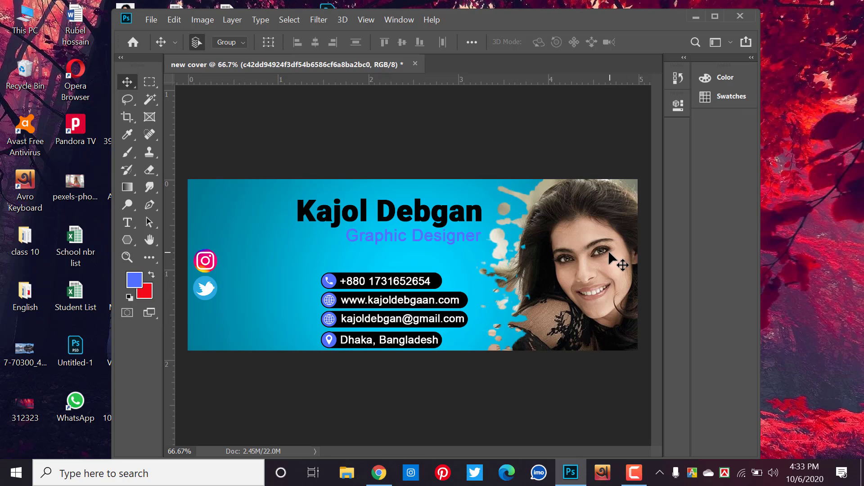
{"action": "key", "text": "Delete"}
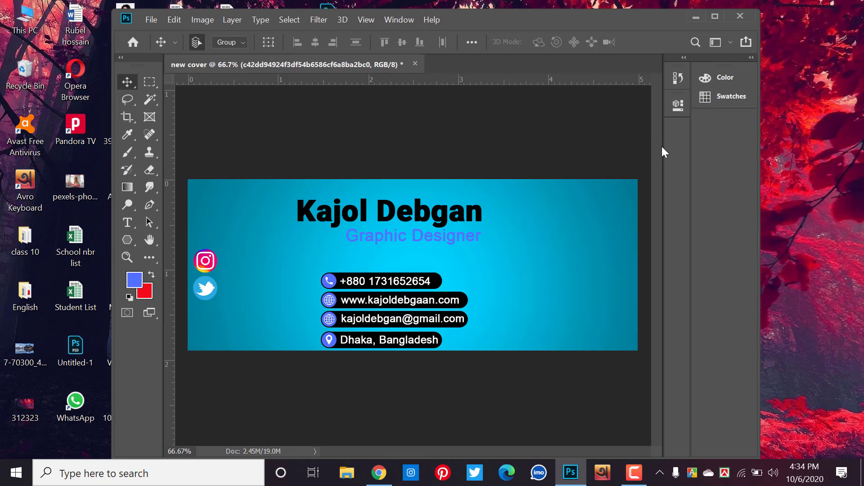
- Close the Color panel and collapse the Swatches panel to an icon
{"action": "left_click", "coordinate": [751, 57]}
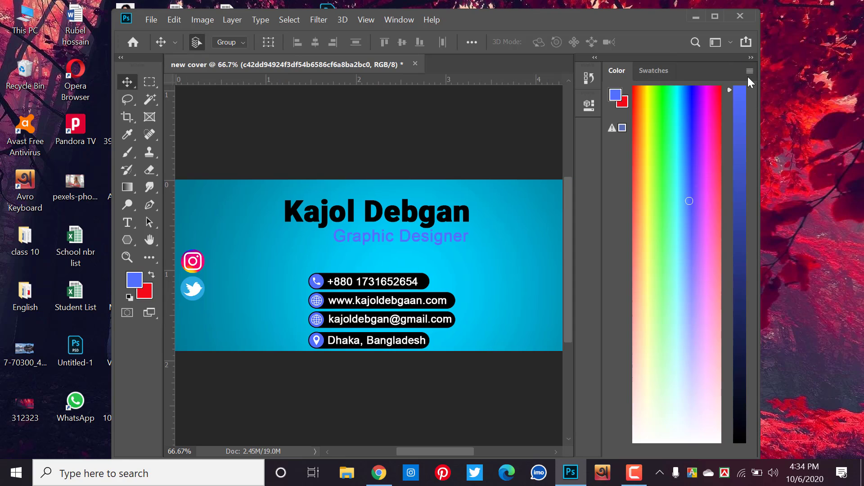
{"action": "left_click", "coordinate": [750, 71]}
{"action": "left_click", "coordinate": [773, 303]}
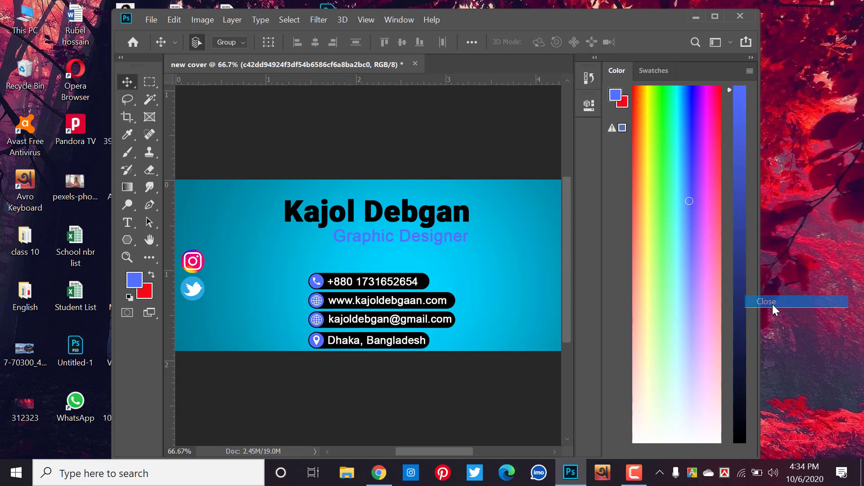
{"action": "left_click", "coordinate": [750, 72]}
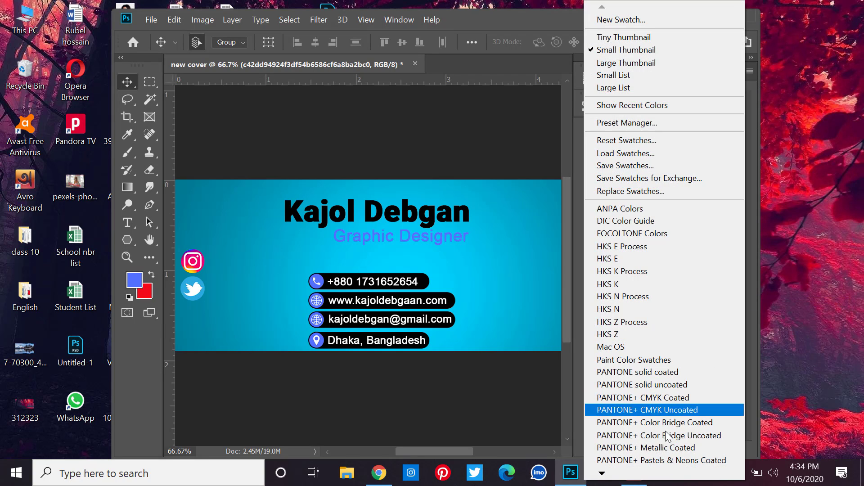
{"action": "left_click", "coordinate": [505, 173]}
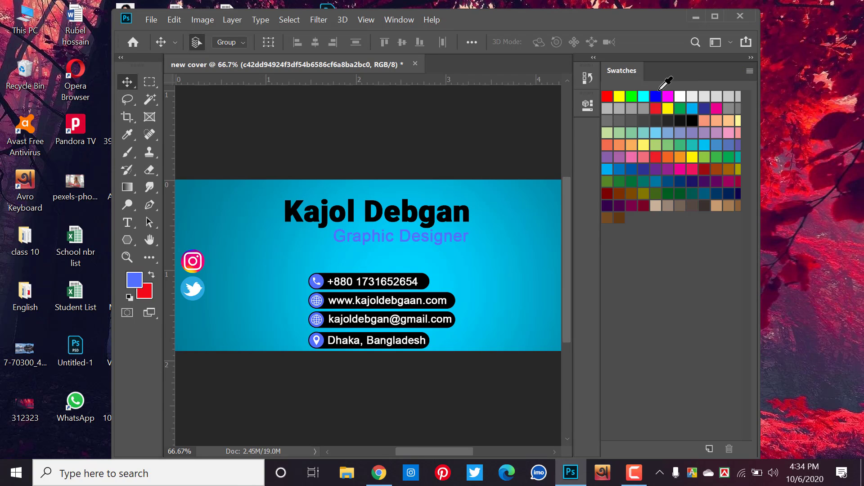
{"action": "left_click", "coordinate": [751, 58]}
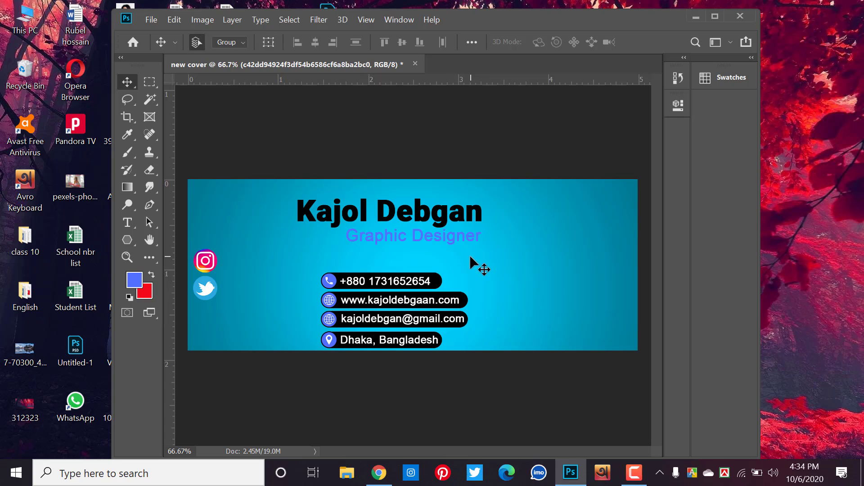
- Group the name, title and contact text layers into Group 2 and show the Layers panel
{"action": "left_click_drag", "start_coordinate": [457, 349], "coordinate": [363, 211]}
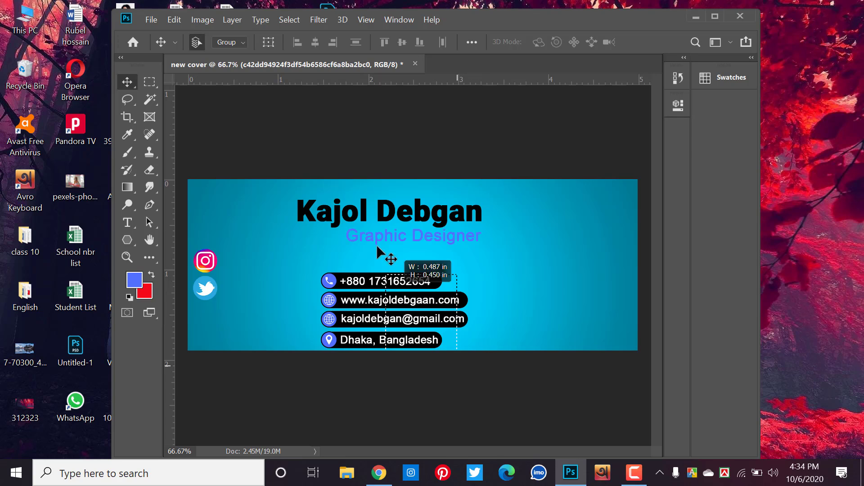
{"action": "left_click_drag", "start_coordinate": [442, 218], "coordinate": [381, 221]}
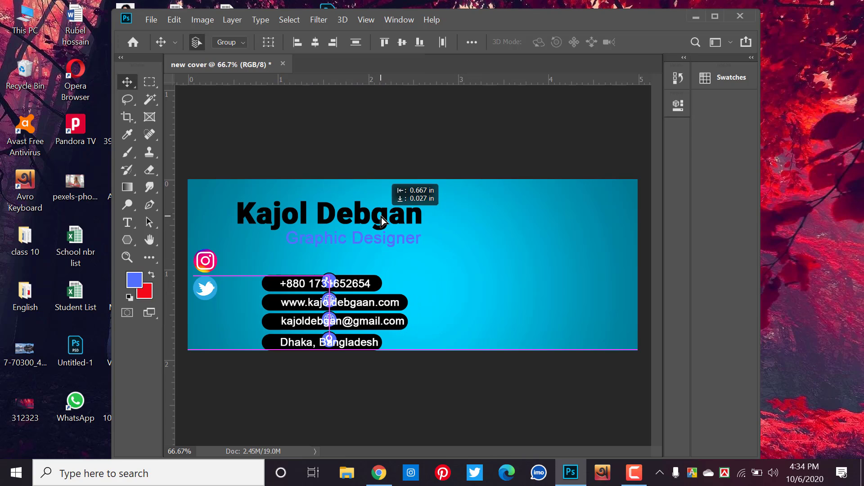
{"action": "key", "text": "ctrl+z"}
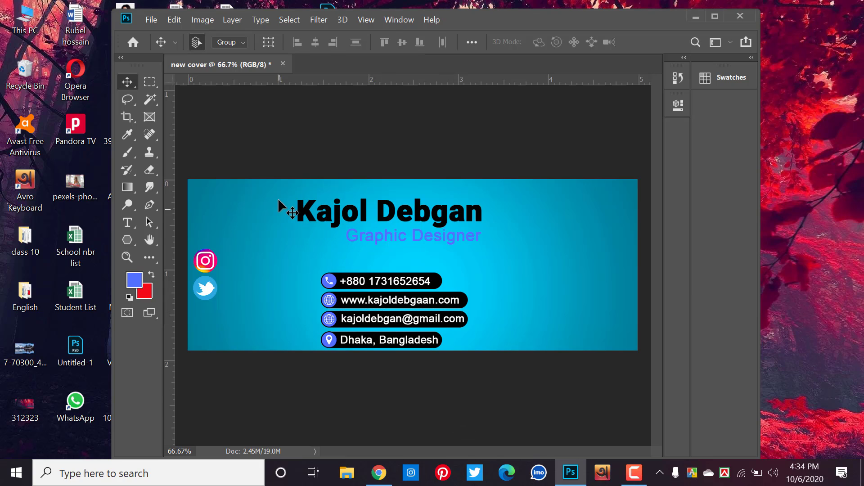
{"action": "mouse_move", "coordinate": [280, 186]}
{"action": "left_mouse_down"}
{"action": "mouse_move", "coordinate": [408, 308]}
{"action": "mouse_move", "coordinate": [511, 383]}
{"action": "left_mouse_up"}
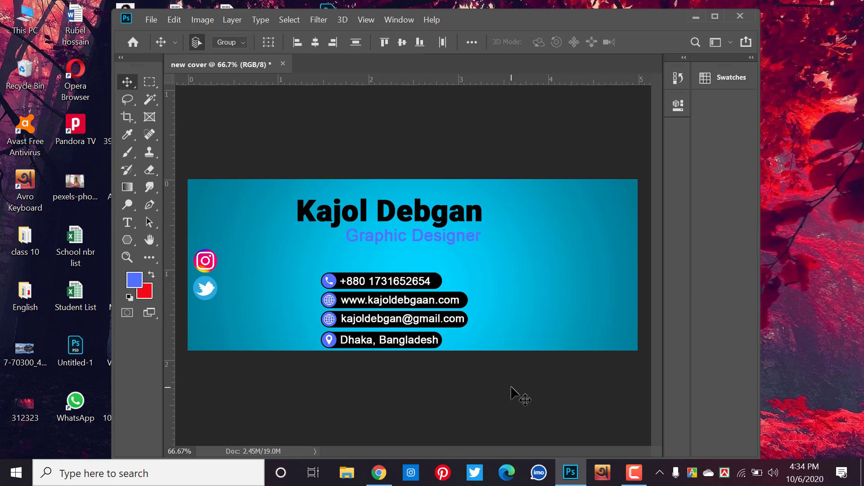
{"action": "key", "text": "ctrl+g"}
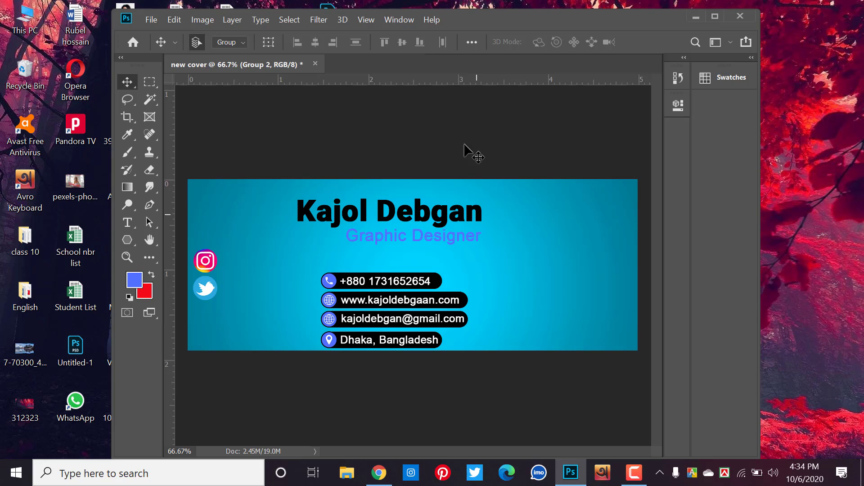
{"action": "key", "text": "F7"}
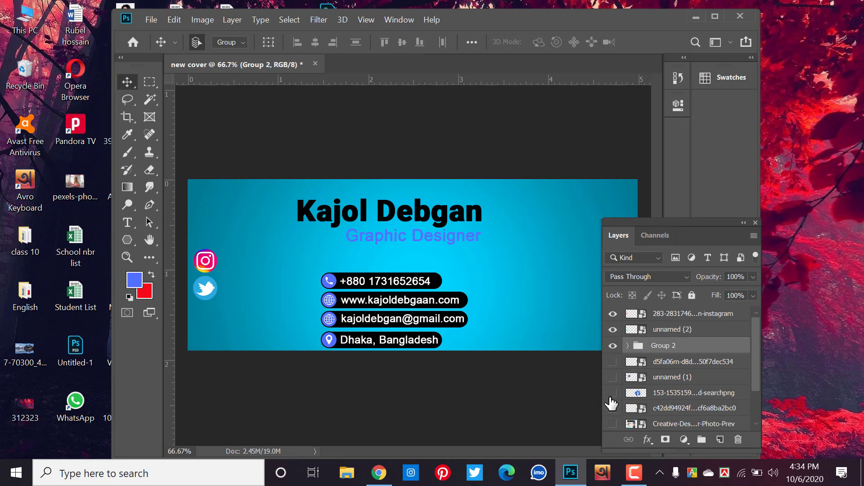
- Inspect Group 2's text layers by toggling its visibility and expanding it
{"action": "left_click", "coordinate": [613, 346]}
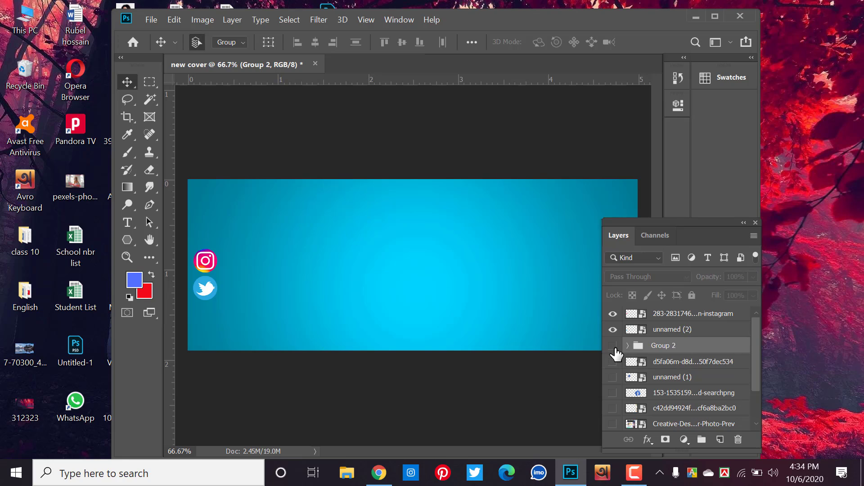
{"action": "left_click", "coordinate": [613, 347]}
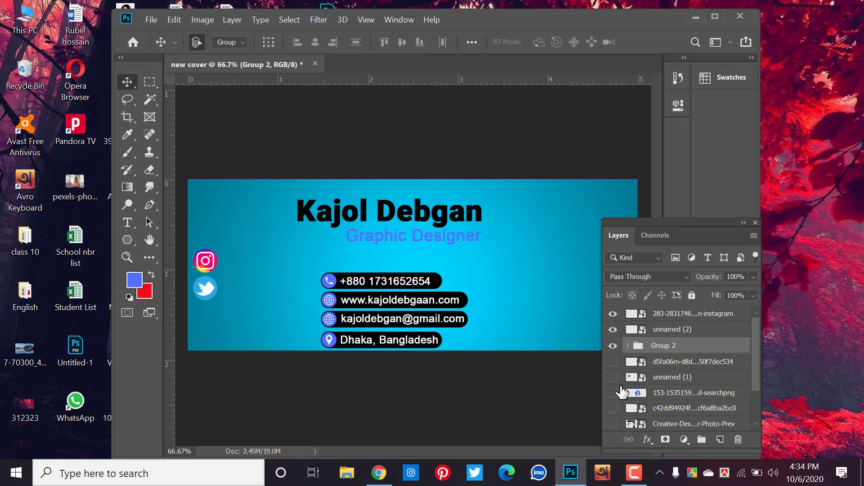
{"action": "left_click", "coordinate": [627, 345]}
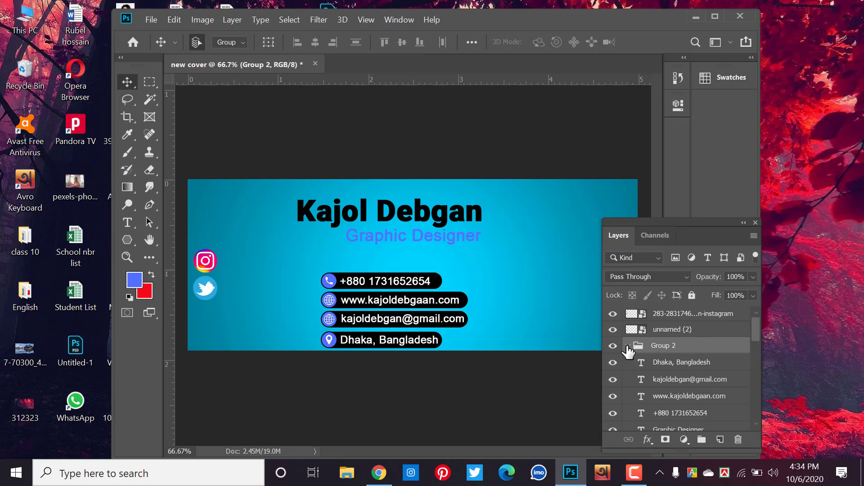
{"action": "left_click", "coordinate": [627, 346]}
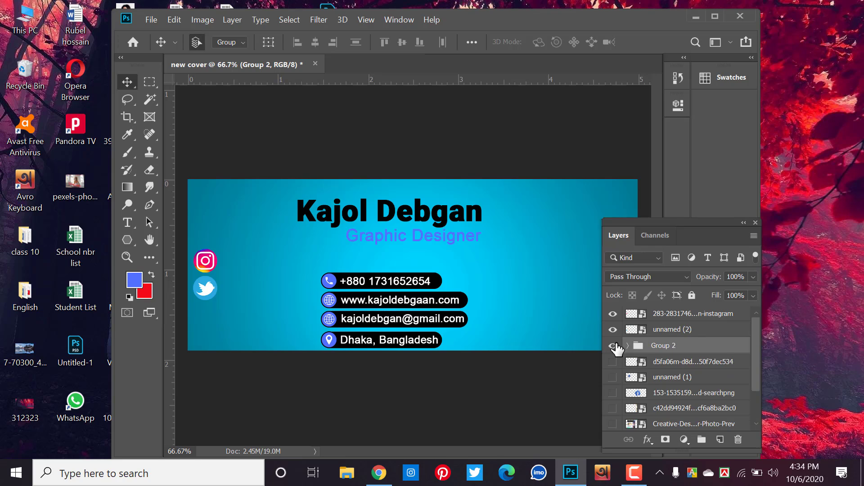
{"action": "left_click", "coordinate": [614, 346]}
{"action": "left_click", "coordinate": [628, 346]}
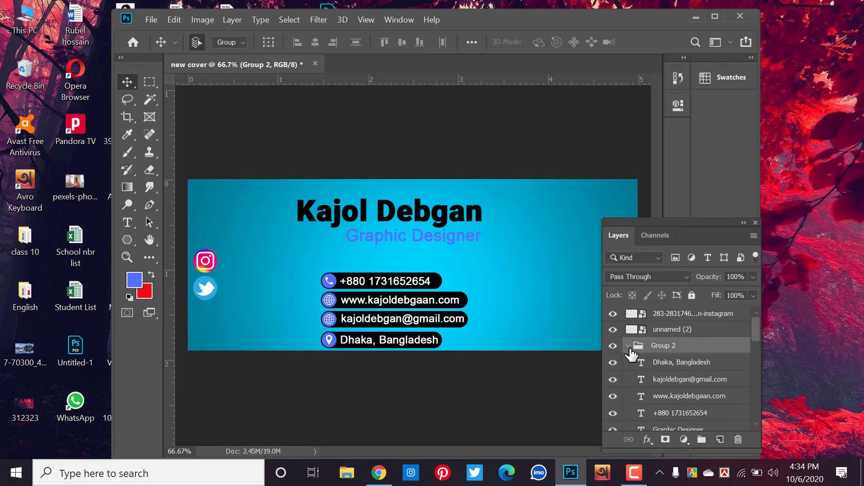
{"action": "scroll", "coordinate": [645, 378], "scroll_direction": "down", "scroll_amount": 1}
{"action": "scroll", "coordinate": [646, 381], "scroll_direction": "down", "scroll_amount": 3}
{"action": "scroll", "coordinate": [643, 384], "scroll_direction": "up", "scroll_amount": 1}
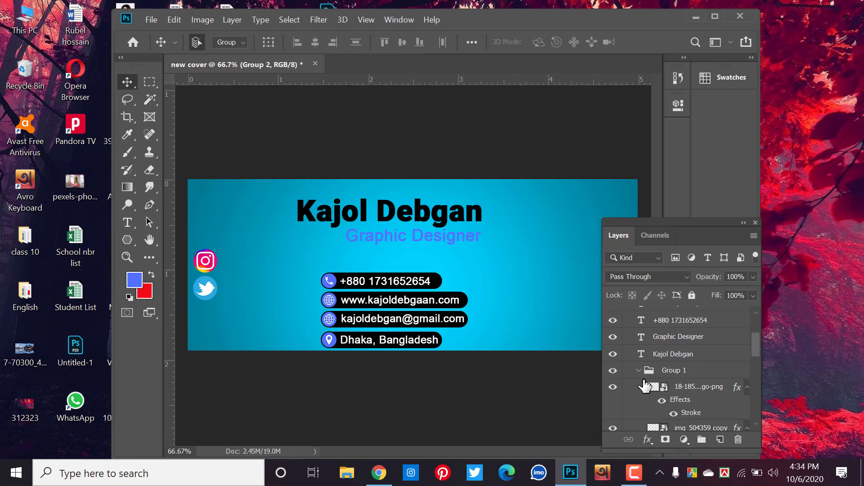
{"action": "scroll", "coordinate": [641, 389], "scroll_direction": "up", "scroll_amount": 2}
{"action": "scroll", "coordinate": [641, 390], "scroll_direction": "up", "scroll_amount": 1}
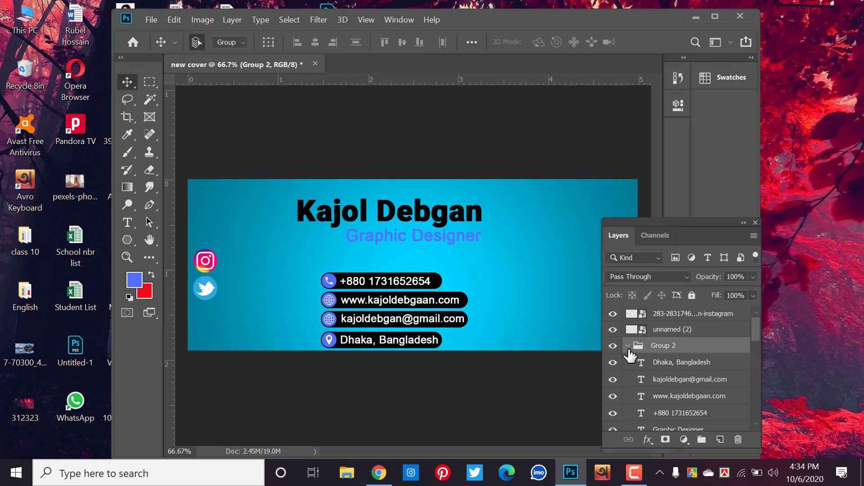
{"action": "left_click", "coordinate": [628, 346]}
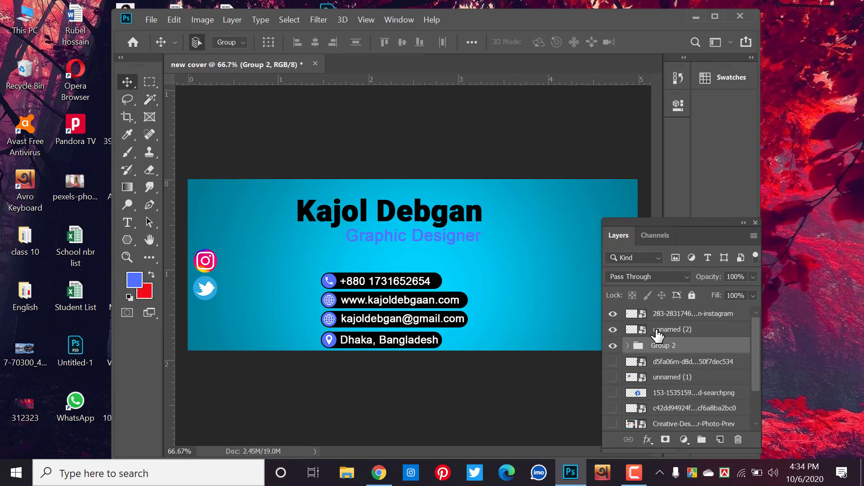
- Move the Layers panel beside the canvas, collapse Group 2 and hide it
{"action": "left_click_drag", "start_coordinate": [688, 222], "coordinate": [483, 179]}
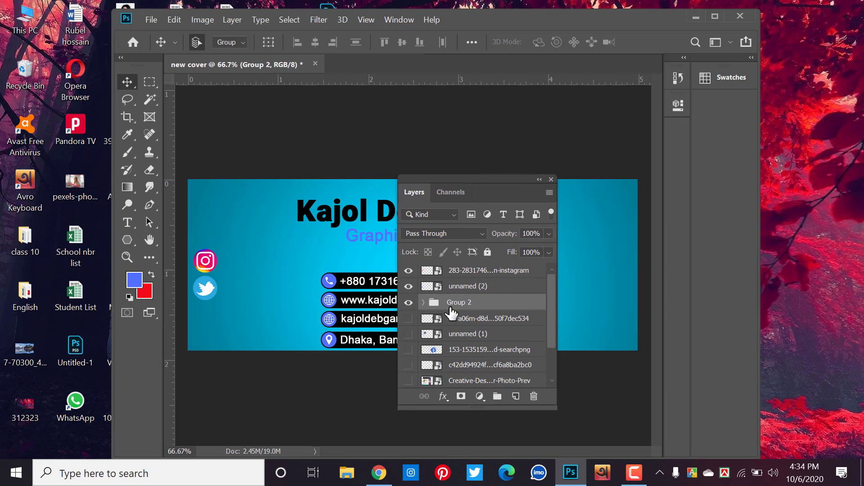
{"action": "left_click", "coordinate": [423, 302]}
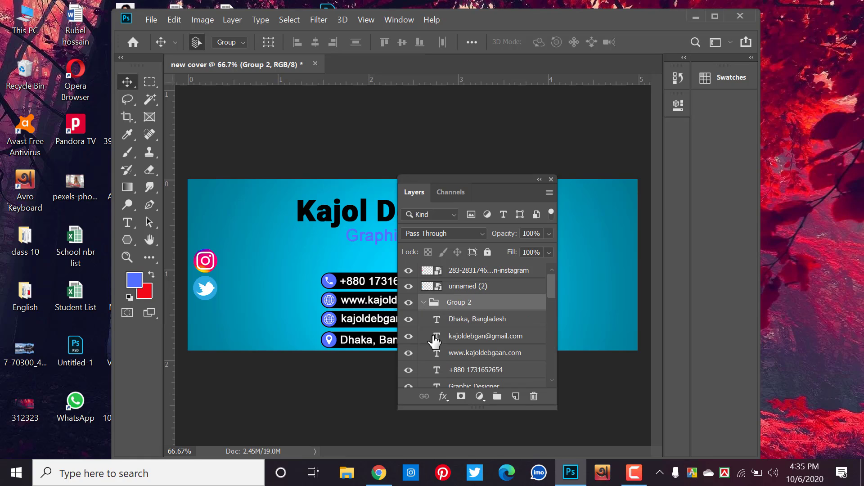
{"action": "scroll", "coordinate": [440, 337], "scroll_direction": "down", "scroll_amount": 2}
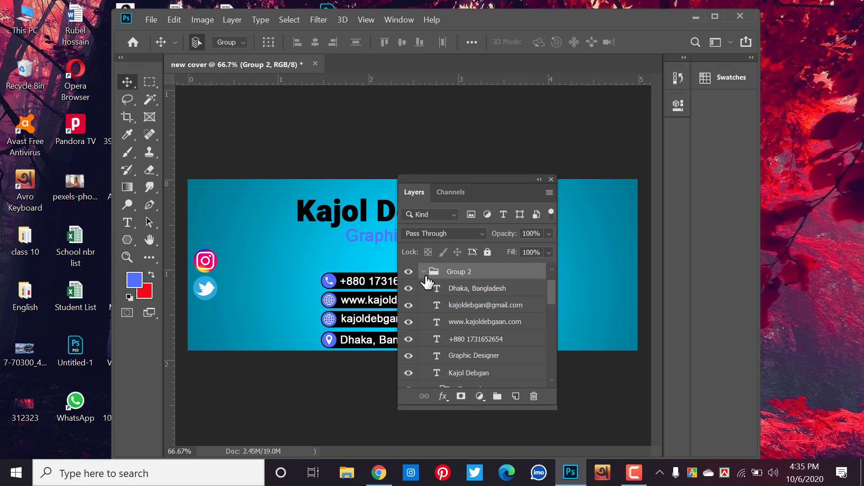
{"action": "scroll", "coordinate": [448, 349], "scroll_direction": "down", "scroll_amount": 3}
{"action": "scroll", "coordinate": [447, 348], "scroll_direction": "down", "scroll_amount": 2}
{"action": "scroll", "coordinate": [449, 351], "scroll_direction": "up", "scroll_amount": 1}
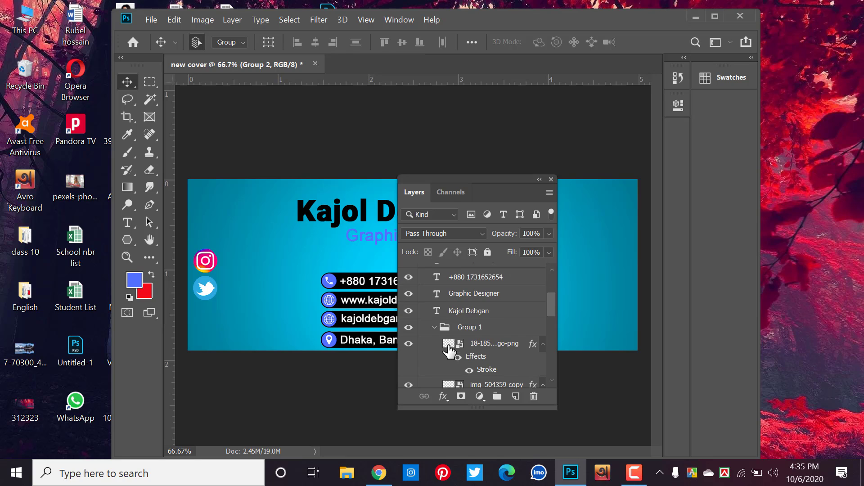
{"action": "scroll", "coordinate": [449, 350], "scroll_direction": "up", "scroll_amount": 2}
{"action": "scroll", "coordinate": [446, 351], "scroll_direction": "up", "scroll_amount": 2}
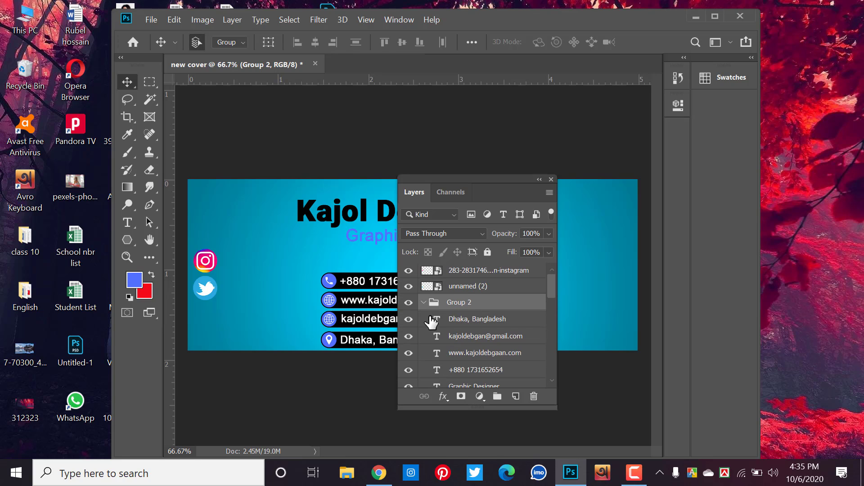
{"action": "left_click", "coordinate": [409, 302]}
{"action": "left_click", "coordinate": [410, 302]}
{"action": "left_click", "coordinate": [423, 303]}
{"action": "left_click", "coordinate": [410, 304]}
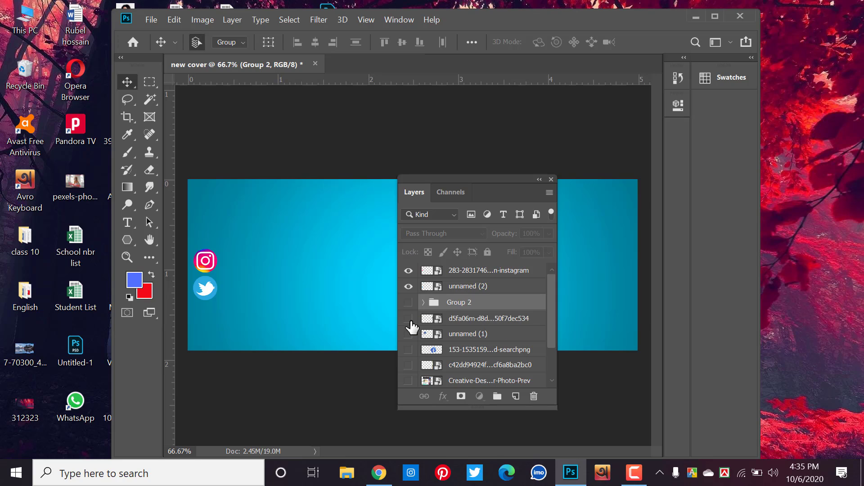
- Delete the black splash, woman's photo and cover template preview layers
{"action": "left_click", "coordinate": [408, 319]}
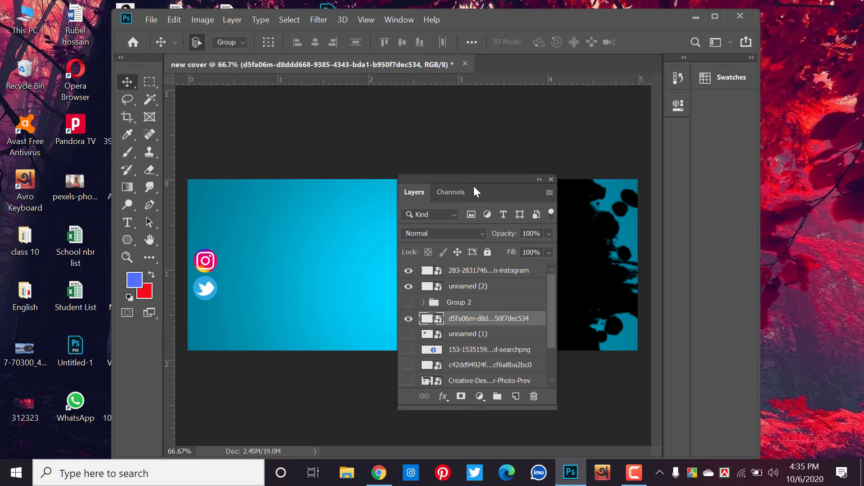
{"action": "left_click_drag", "start_coordinate": [450, 178], "coordinate": [376, 177]}
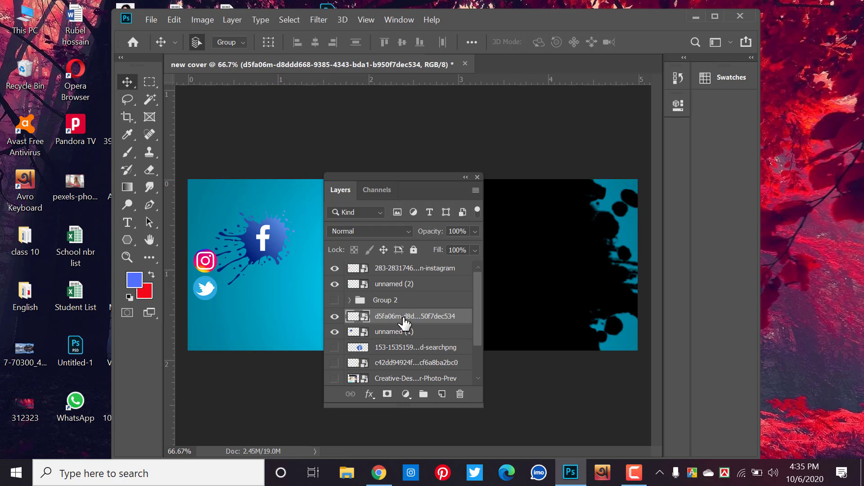
{"action": "key", "text": "Delete"}
{"action": "key", "text": "Delete"}
{"action": "key", "text": "Delete"}
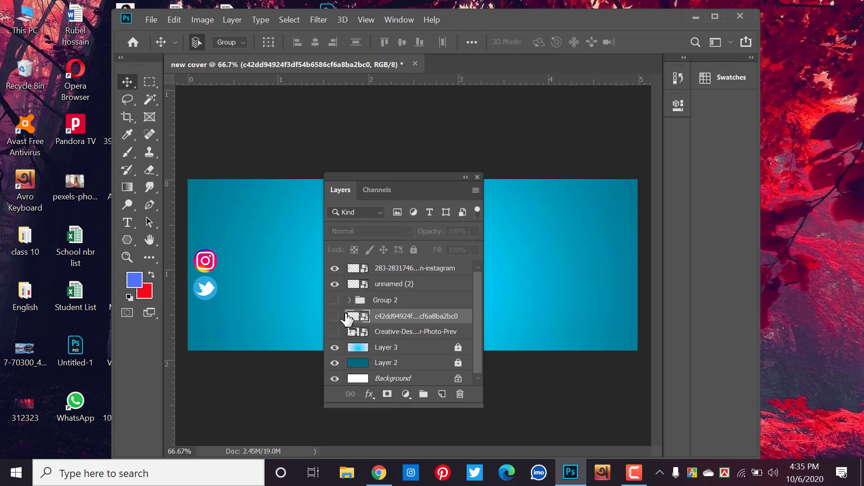
{"action": "left_click", "coordinate": [335, 317]}
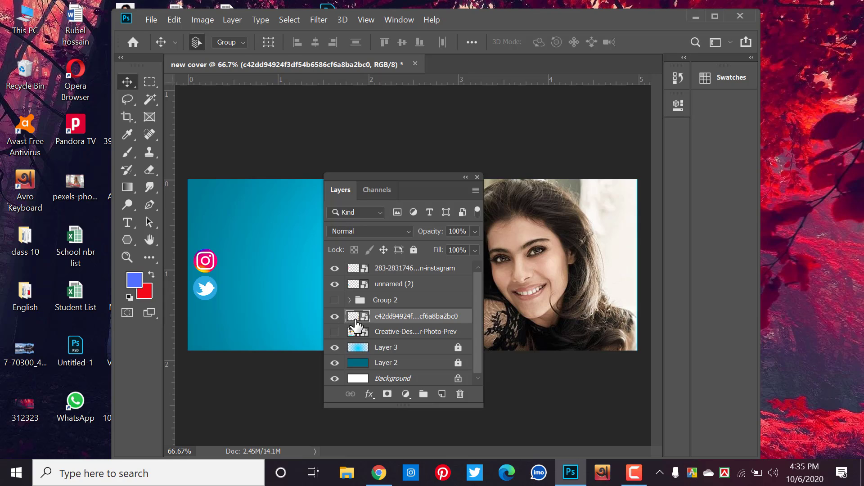
{"action": "key", "text": "Delete"}
{"action": "left_click", "coordinate": [334, 316]}
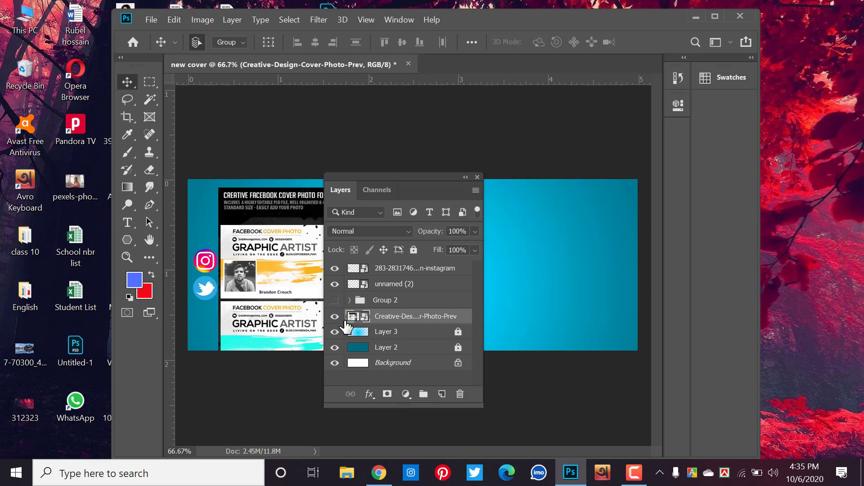
{"action": "key", "text": "Delete"}
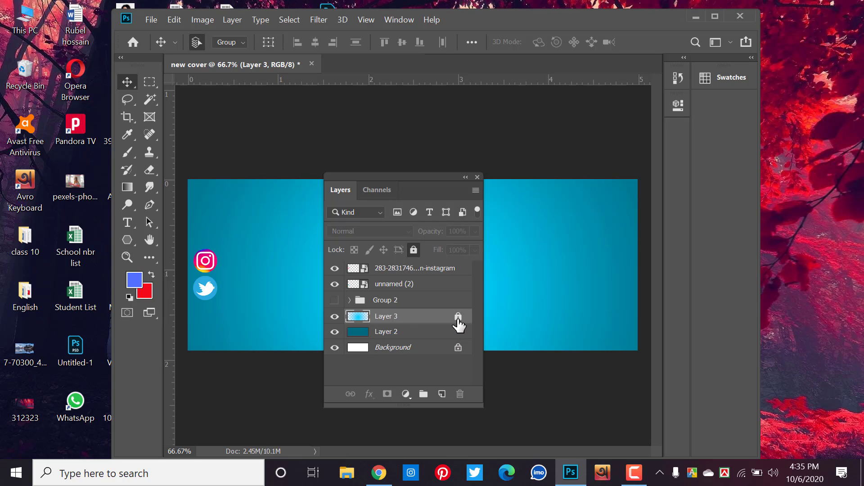
- Unlock Layers 2 and 3, then delete the light-blue gradient Layer 3
{"action": "left_click", "coordinate": [458, 317]}
{"action": "left_click", "coordinate": [440, 332]}
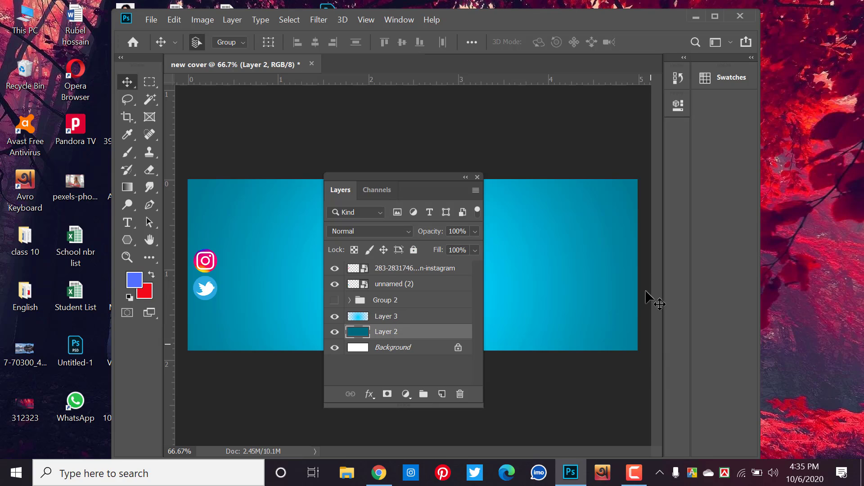
{"action": "left_click", "coordinate": [544, 253]}
{"action": "left_click", "coordinate": [334, 316]}
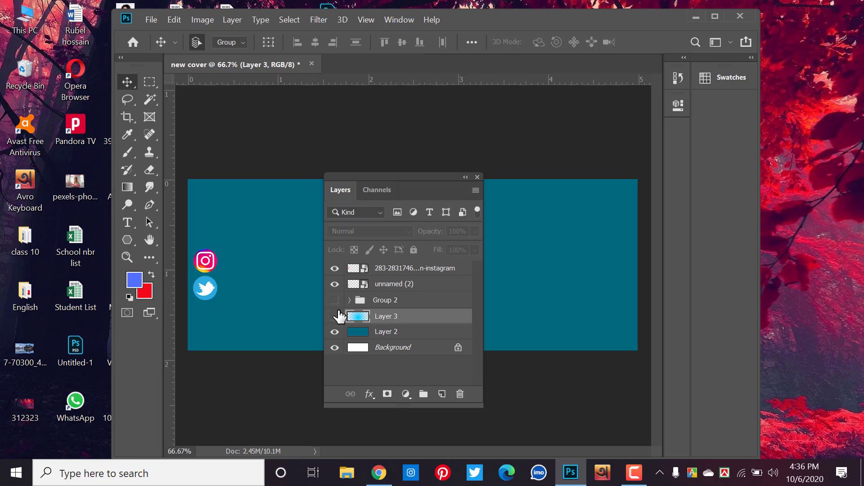
{"action": "left_click", "coordinate": [335, 316]}
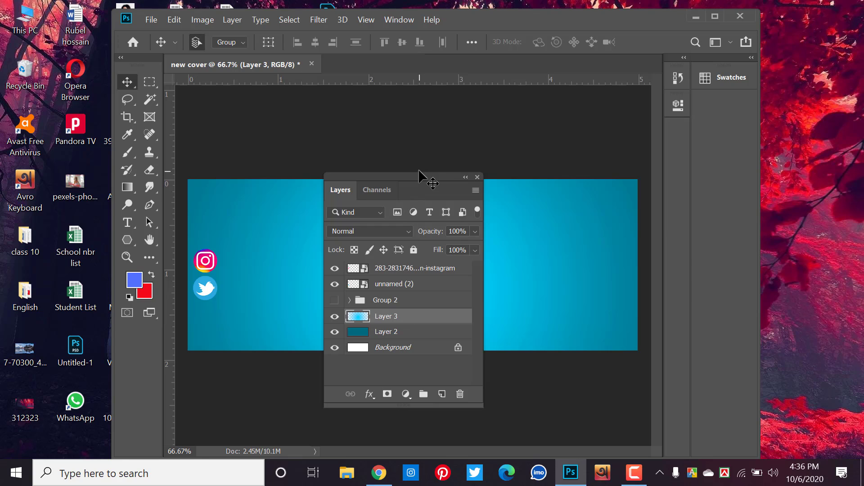
{"action": "left_click_drag", "start_coordinate": [421, 177], "coordinate": [622, 215]}
{"action": "mouse_move", "coordinate": [281, 144]}
{"action": "left_mouse_down"}
{"action": "mouse_move", "coordinate": [325, 230]}
{"action": "mouse_move", "coordinate": [349, 195]}
{"action": "left_mouse_up"}
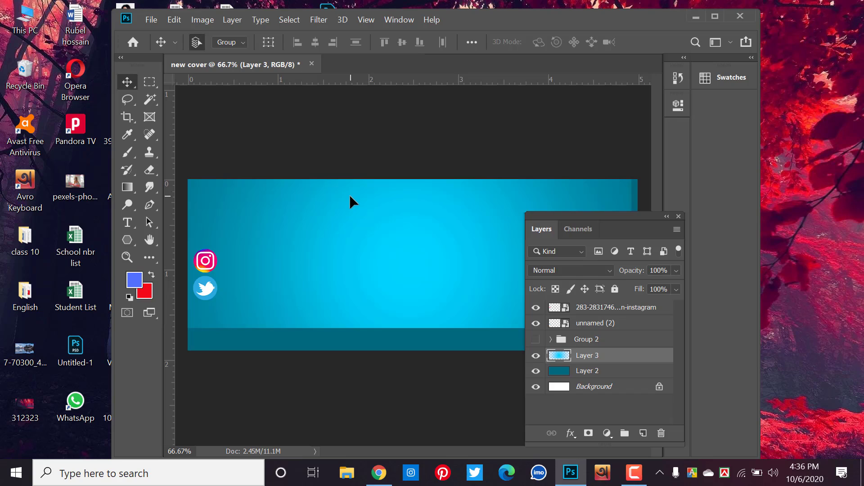
{"action": "key", "text": "Delete"}
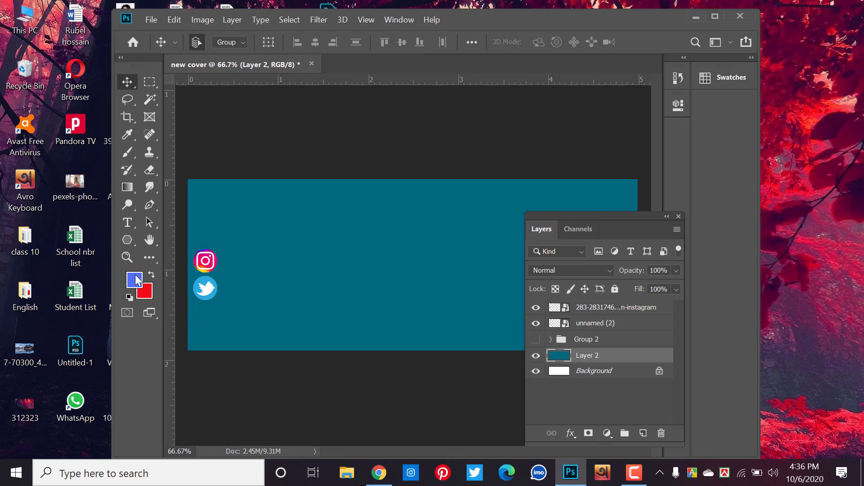
- Fill Layer 2 with a bright, fully saturated orange
{"action": "left_click", "coordinate": [136, 280]}
{"action": "left_click", "coordinate": [558, 266]}
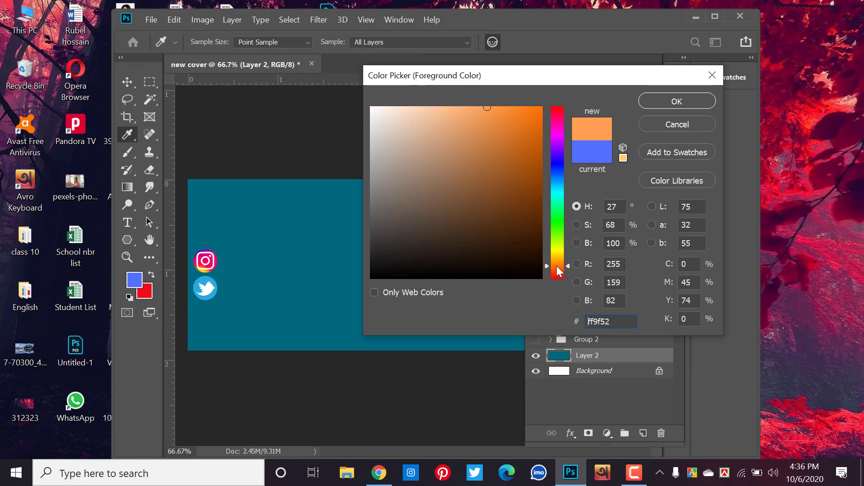
{"action": "left_click_drag", "start_coordinate": [487, 108], "coordinate": [543, 105]}
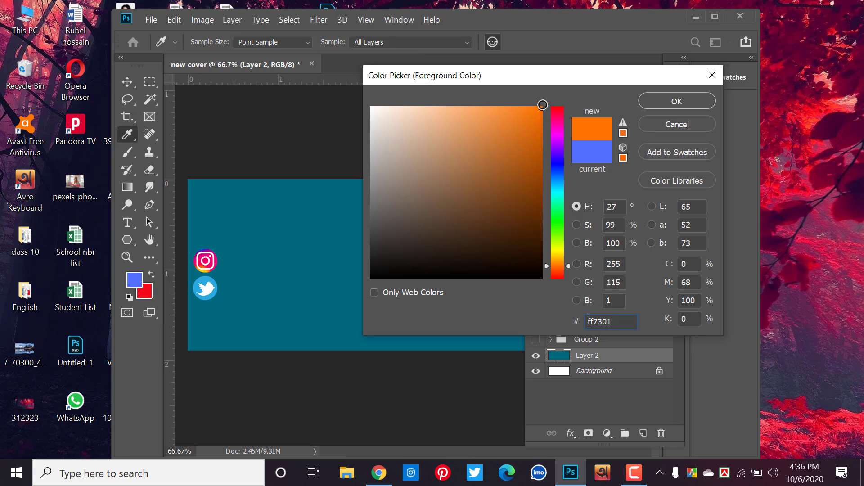
{"action": "left_click", "coordinate": [653, 101]}
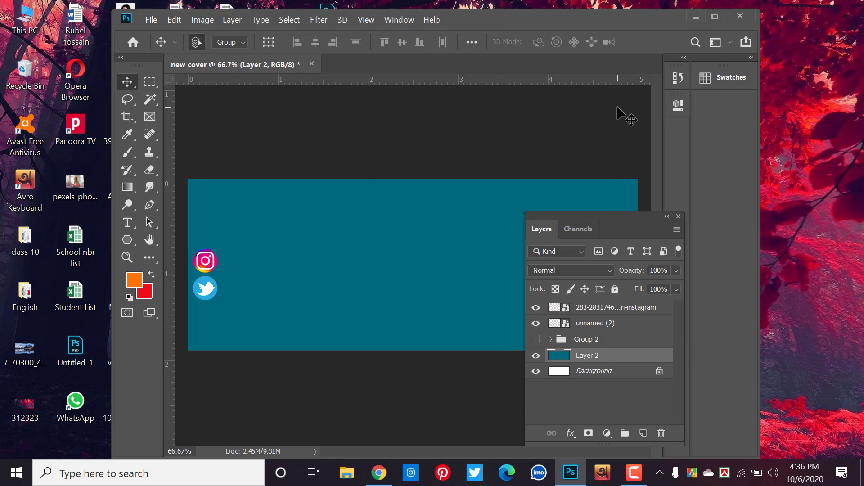
{"action": "key", "text": "alt+BackSpace"}
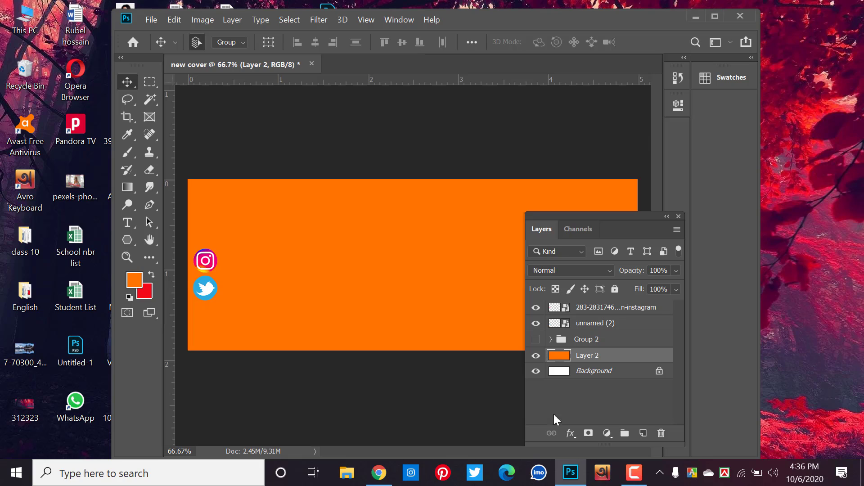
- Paint a large soft yellow glow across the centre on a new layer
{"action": "left_click", "coordinate": [643, 433]}
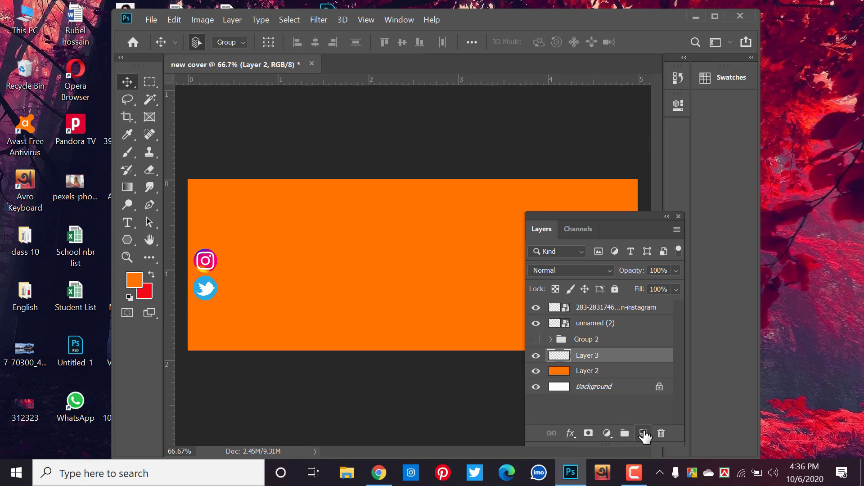
{"action": "left_click", "coordinate": [135, 280]}
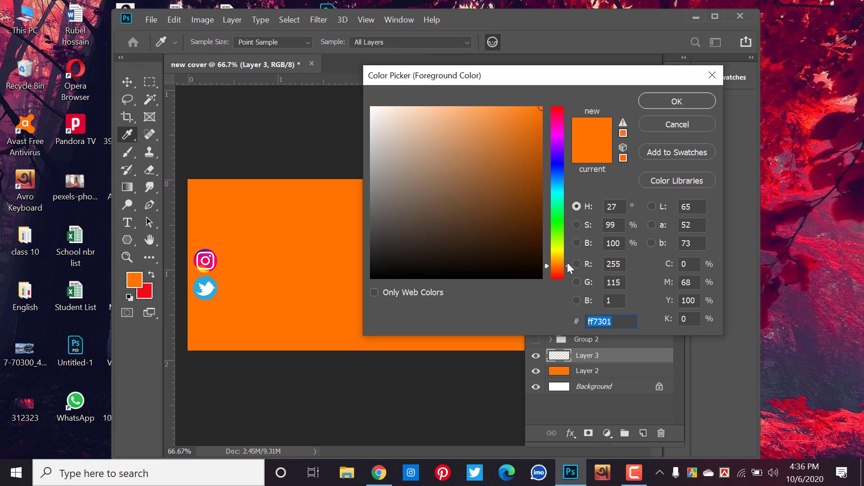
{"action": "left_click_drag", "start_coordinate": [567, 263], "coordinate": [567, 254]}
{"action": "left_click", "coordinate": [640, 103]}
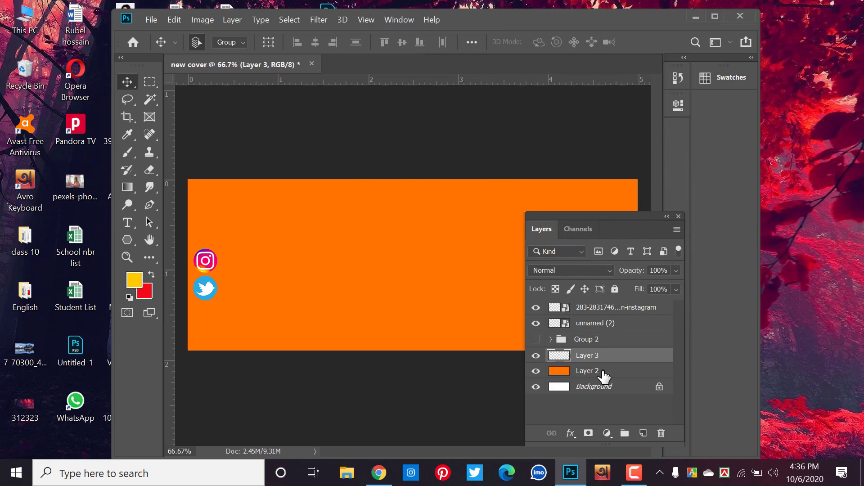
{"action": "left_click", "coordinate": [130, 156]}
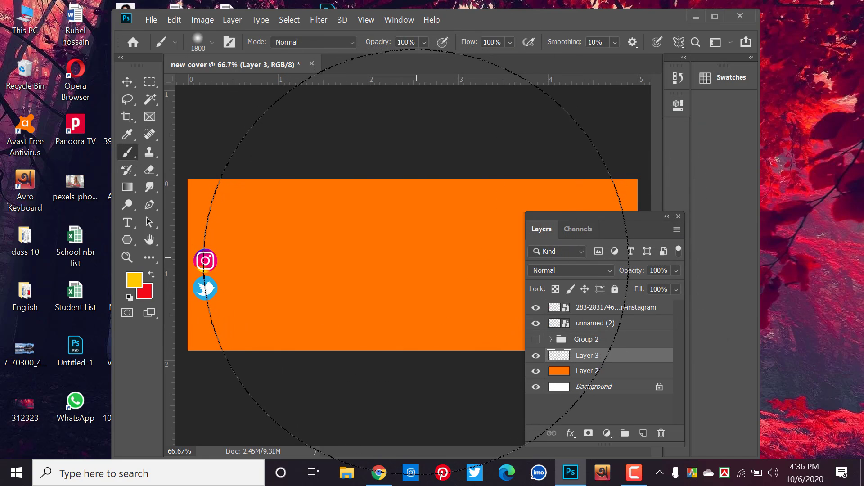
{"action": "left_click", "coordinate": [415, 265]}
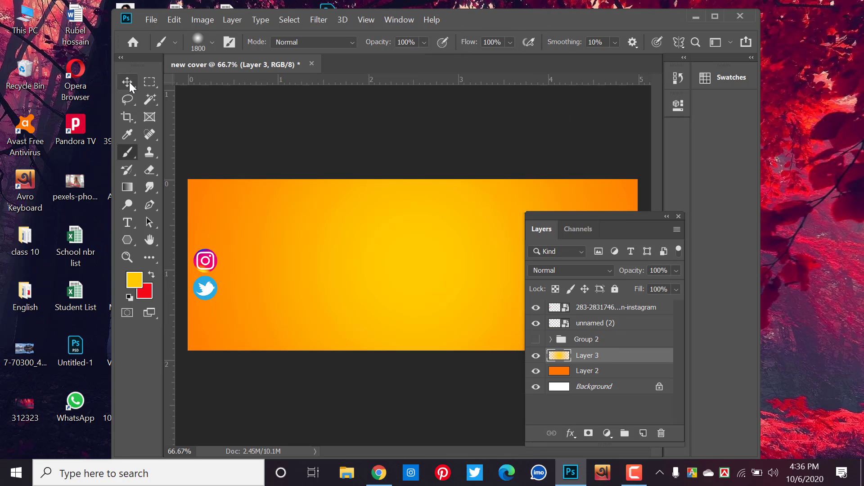
{"action": "left_click", "coordinate": [128, 82]}
{"action": "left_click", "coordinate": [337, 165]}
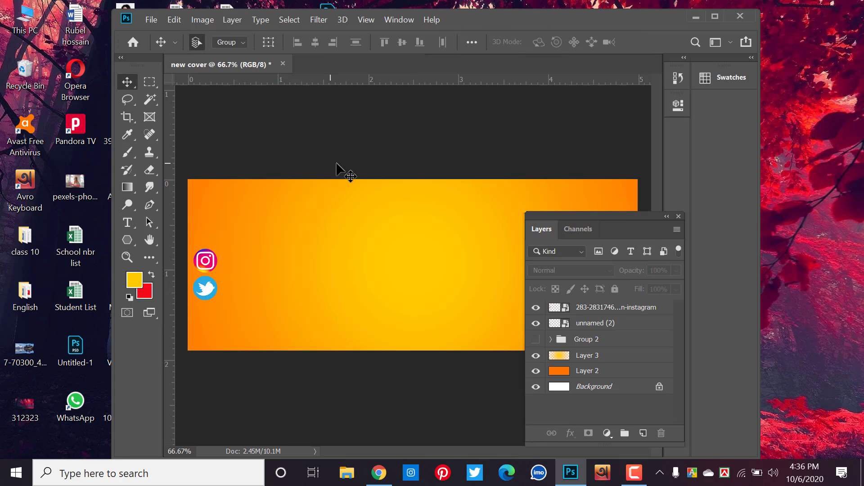
- Fill Layer 2 with dark maroon #500200
{"action": "mouse_move", "coordinate": [643, 215]}
{"action": "left_mouse_down"}
{"action": "mouse_move", "coordinate": [608, 169]}
{"action": "mouse_move", "coordinate": [577, 245]}
{"action": "left_mouse_up"}
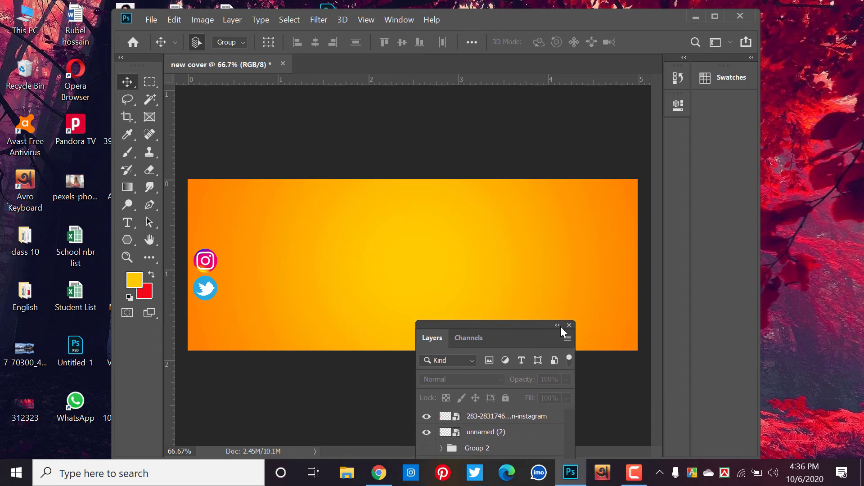
{"action": "left_click", "coordinate": [358, 277]}
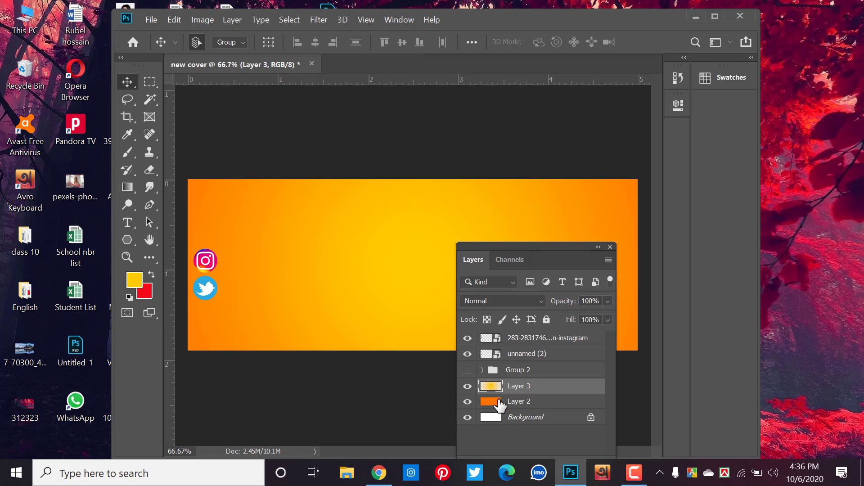
{"action": "left_click", "coordinate": [498, 402]}
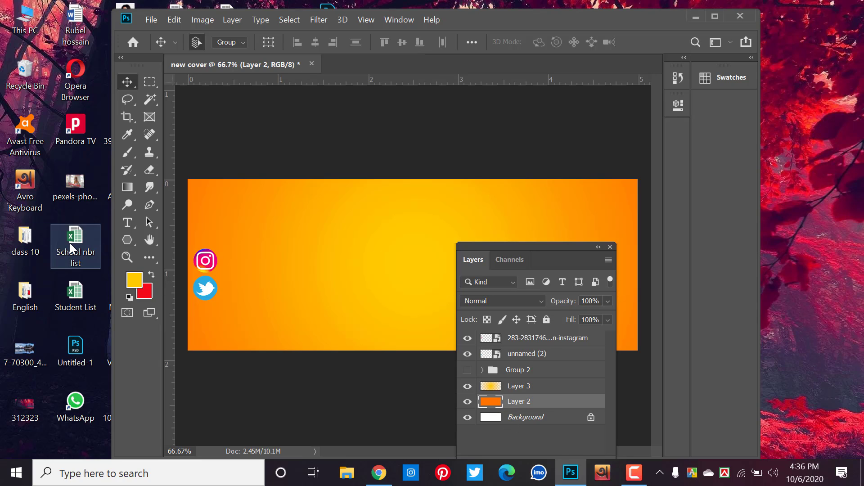
{"action": "left_click", "coordinate": [134, 280]}
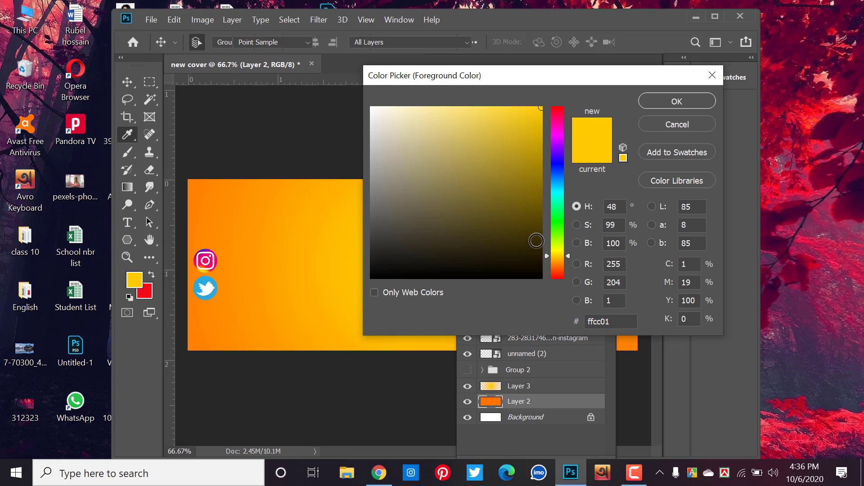
{"action": "left_click", "coordinate": [561, 264]}
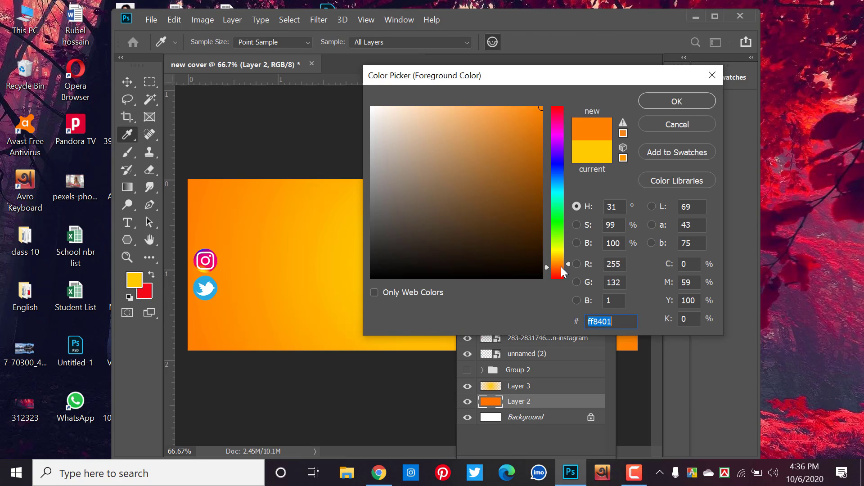
{"action": "left_click_drag", "start_coordinate": [561, 267], "coordinate": [561, 278]}
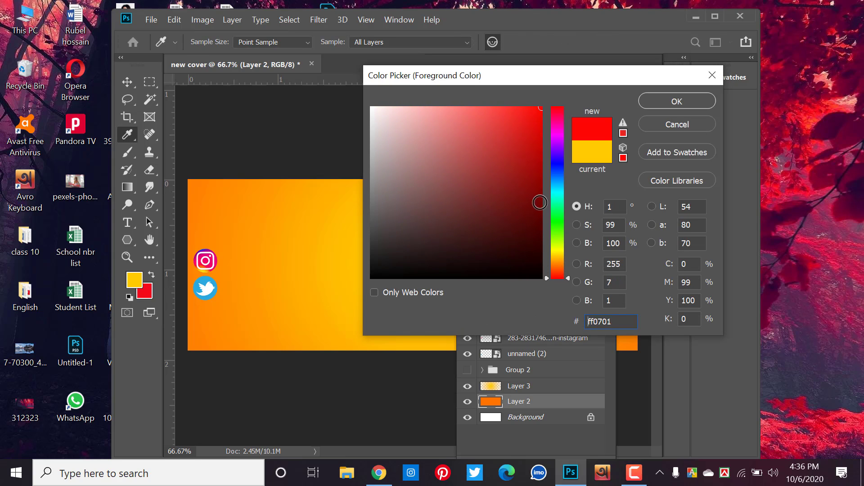
{"action": "left_click_drag", "start_coordinate": [539, 202], "coordinate": [545, 225]}
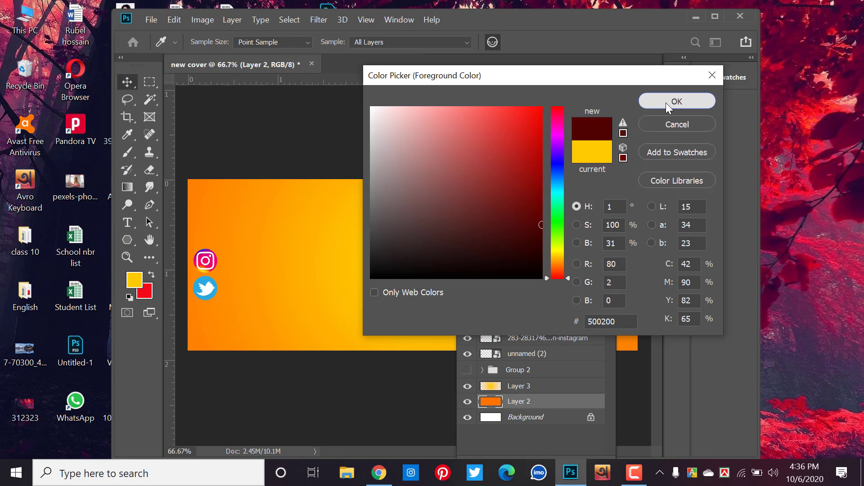
{"action": "left_click", "coordinate": [677, 103]}
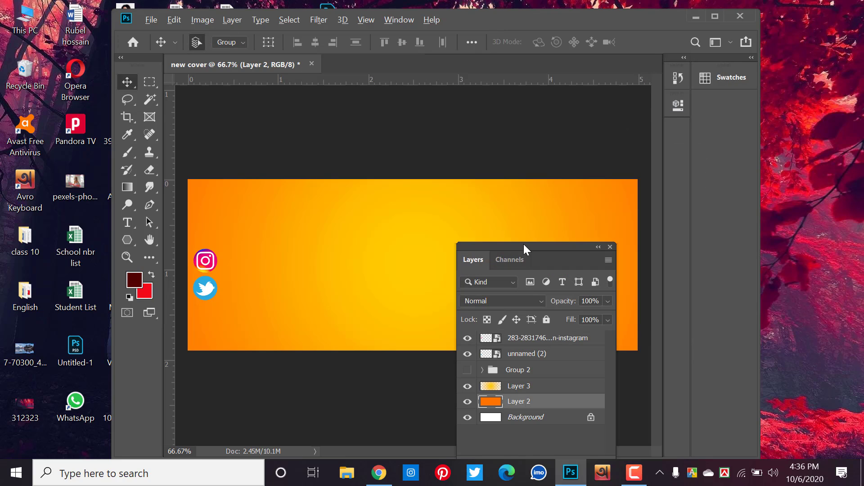
{"action": "key", "text": "alt+BackSpace"}
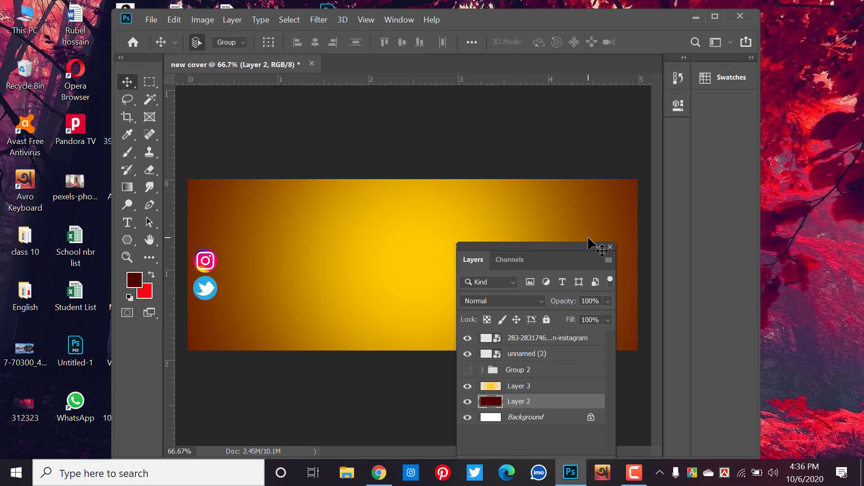
- Hide the instagram and unnamed (2) icon layers so only the yellow-to-maroon background remains
{"action": "key", "text": "ctrl+alt+a"}
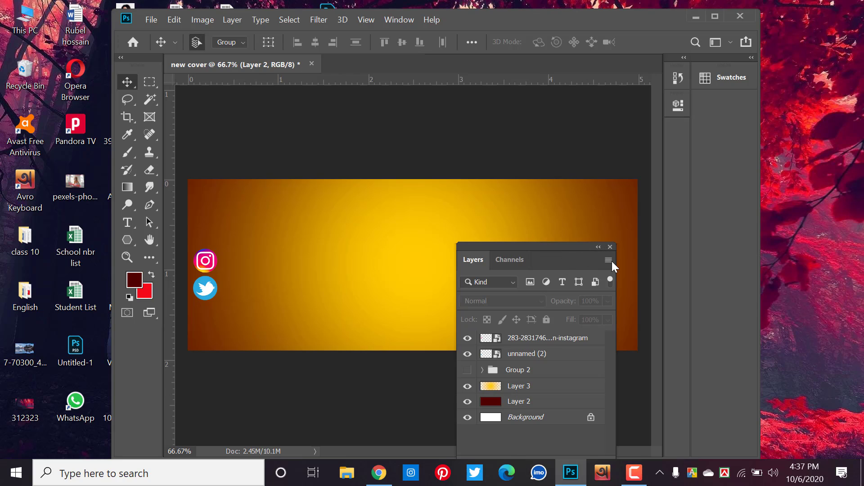
{"action": "left_click_drag", "start_coordinate": [582, 251], "coordinate": [511, 173]}
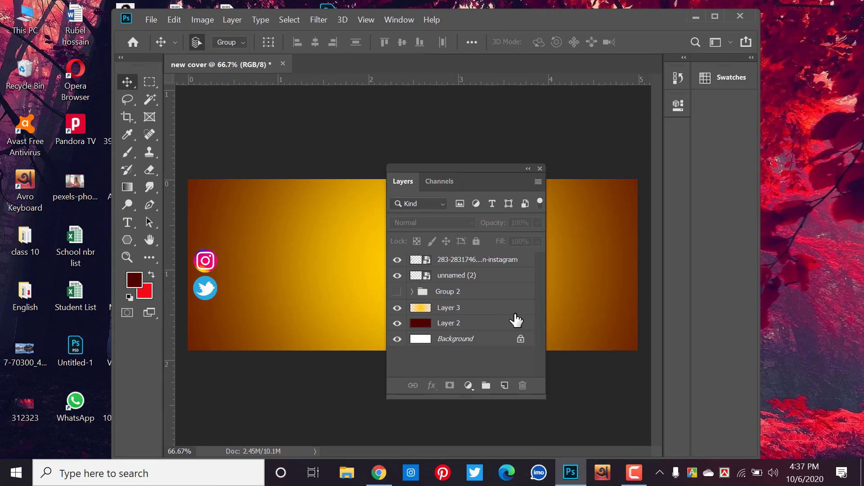
{"action": "left_click", "coordinate": [426, 262]}
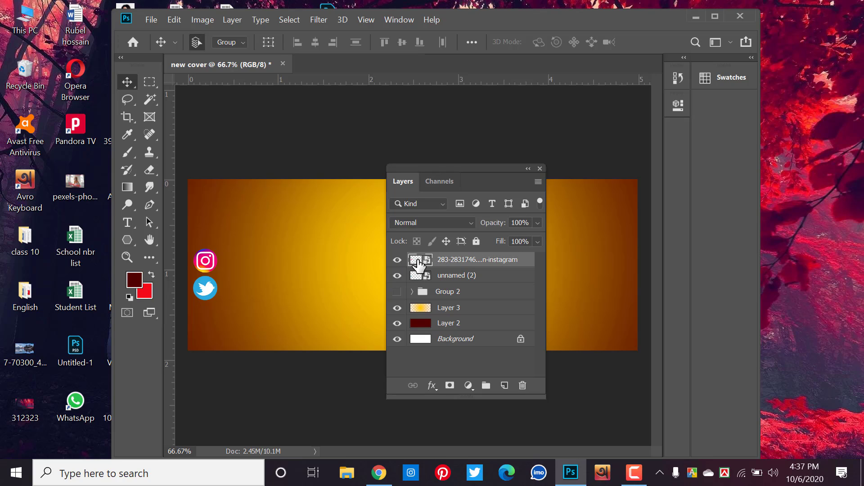
{"action": "left_click", "coordinate": [398, 261]}
{"action": "left_click", "coordinate": [397, 260]}
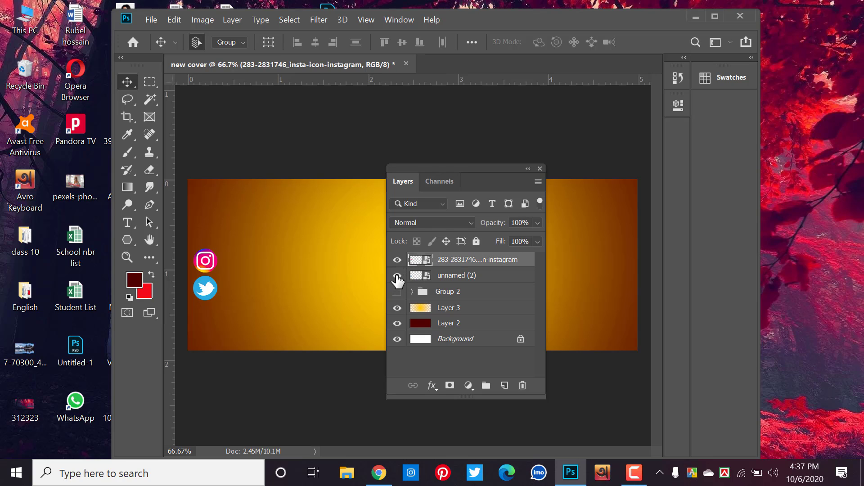
{"action": "left_click", "coordinate": [397, 275]}
{"action": "left_click", "coordinate": [397, 260]}
{"action": "left_click_drag", "start_coordinate": [468, 173], "coordinate": [295, 157]}
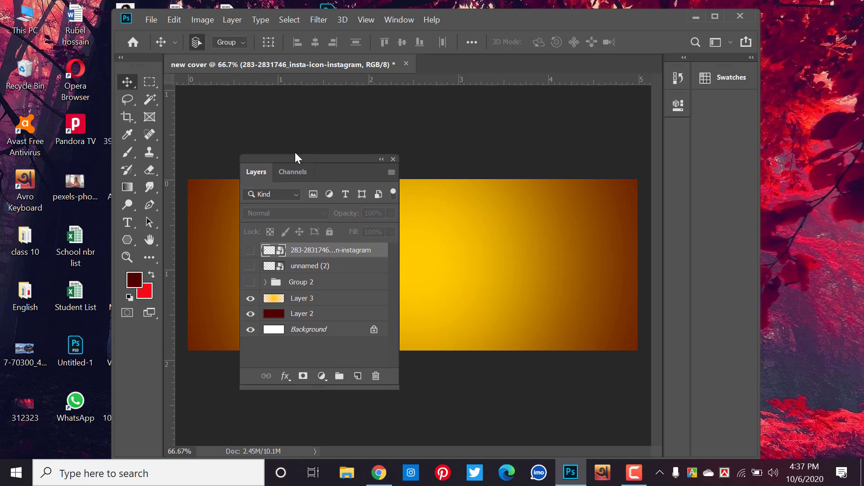
{"action": "left_click", "coordinate": [466, 214]}
{"action": "left_click", "coordinate": [447, 176]}
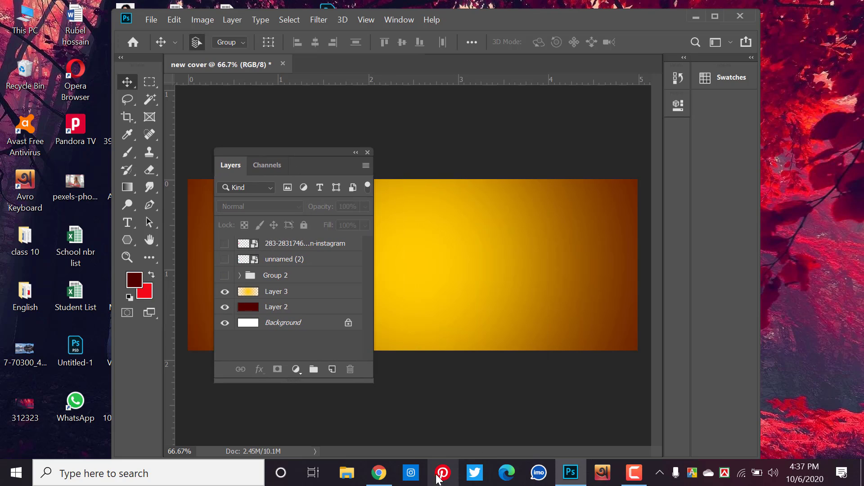
- Open Google in a new Chrome tab and search for 'hero ala' using the top suggestion
{"action": "left_click", "coordinate": [379, 472]}
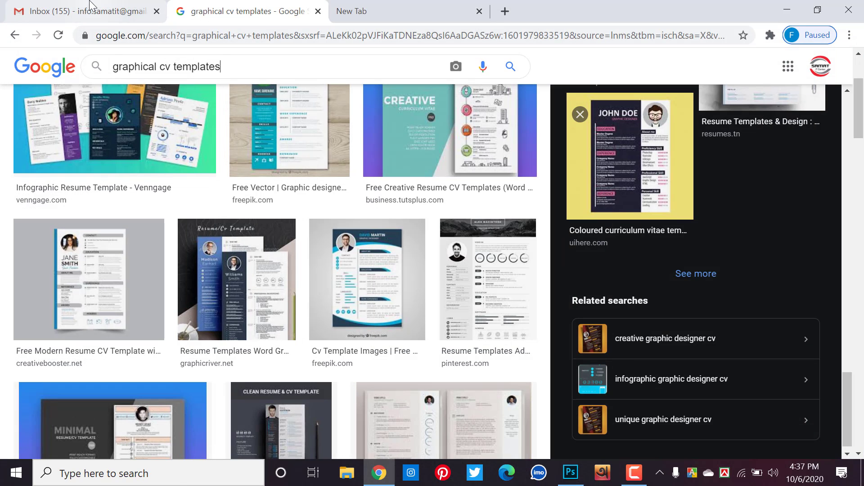
{"action": "left_click", "coordinate": [410, 9]}
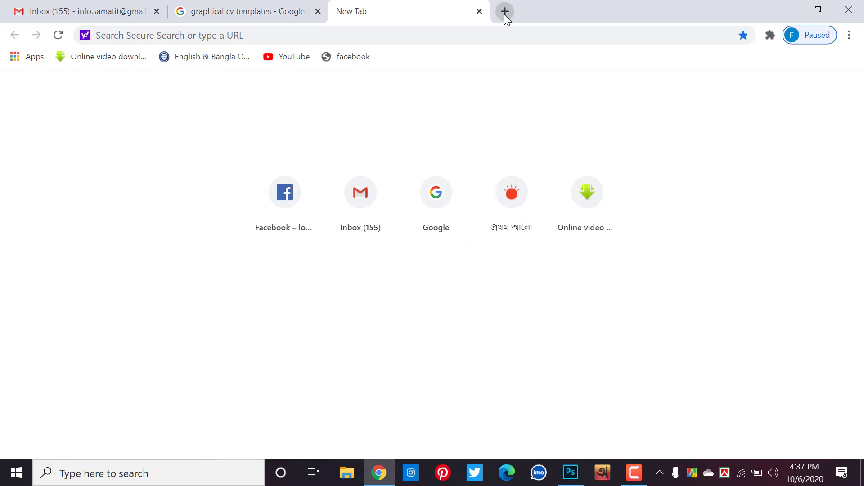
{"action": "left_click", "coordinate": [504, 12]}
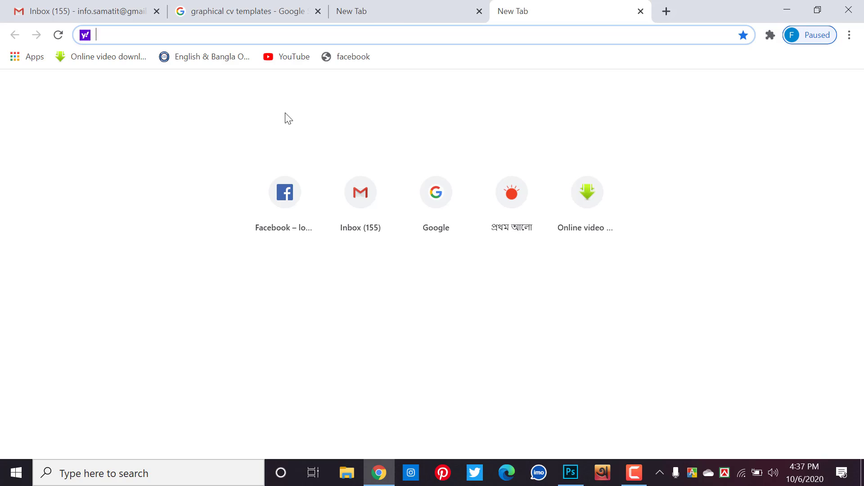
{"action": "left_click", "coordinate": [428, 215]}
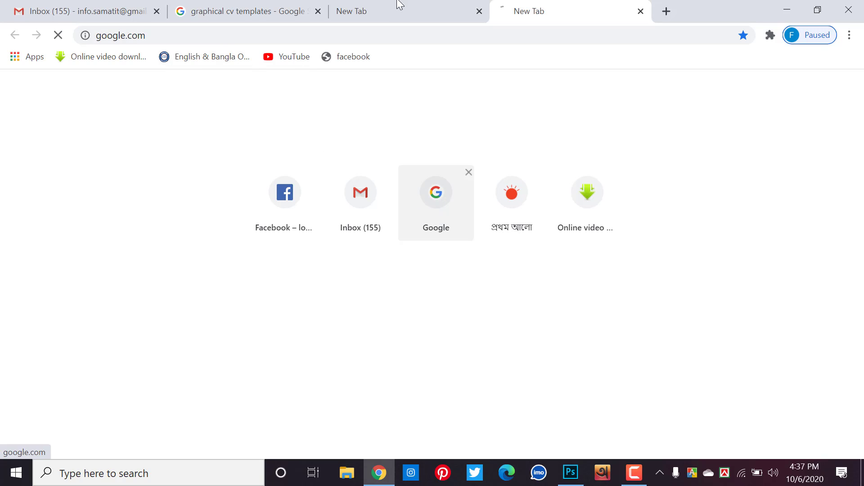
{"action": "left_click", "coordinate": [353, 11]}
{"action": "left_click", "coordinate": [529, 14]}
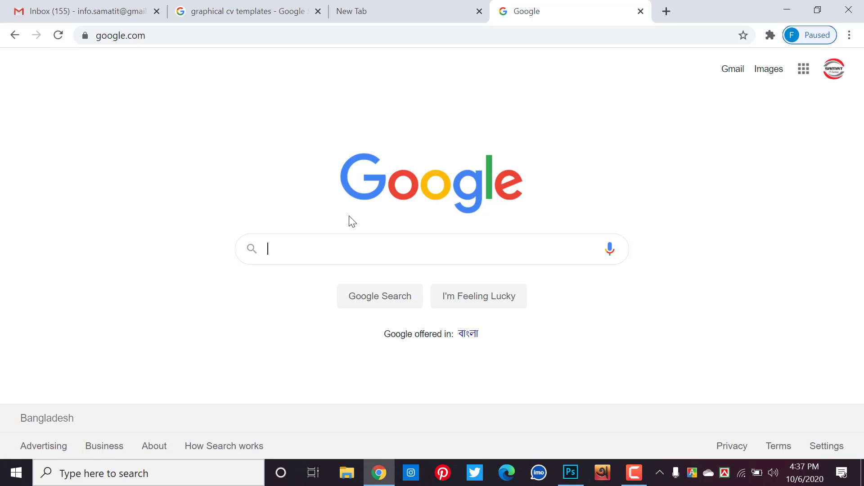
{"action": "type", "text": "hero "}
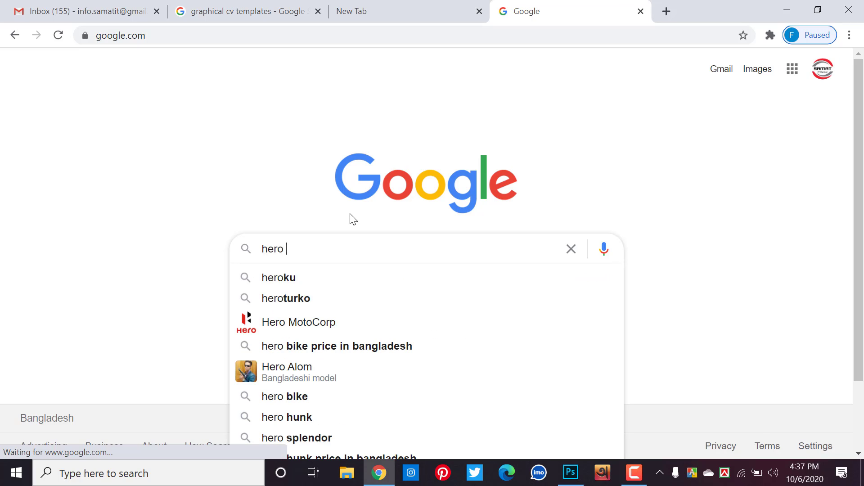
{"action": "type", "text": "ala"}
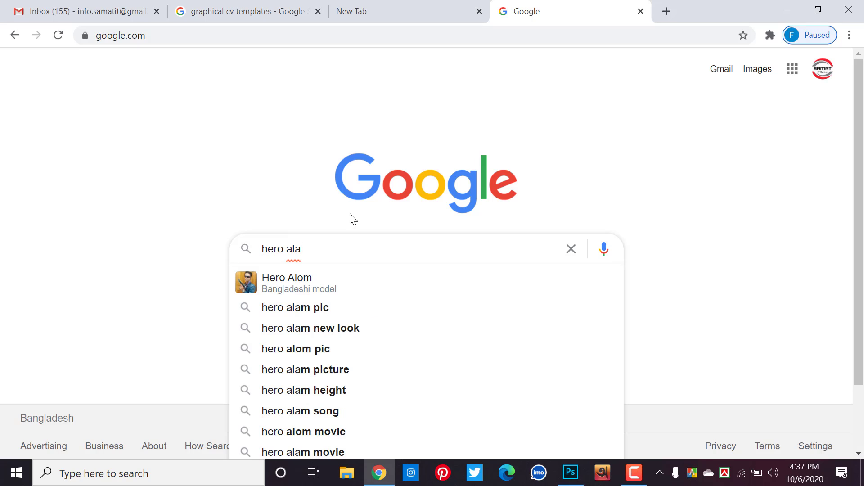
{"action": "key", "text": "Down"}
{"action": "key", "text": "Return"}
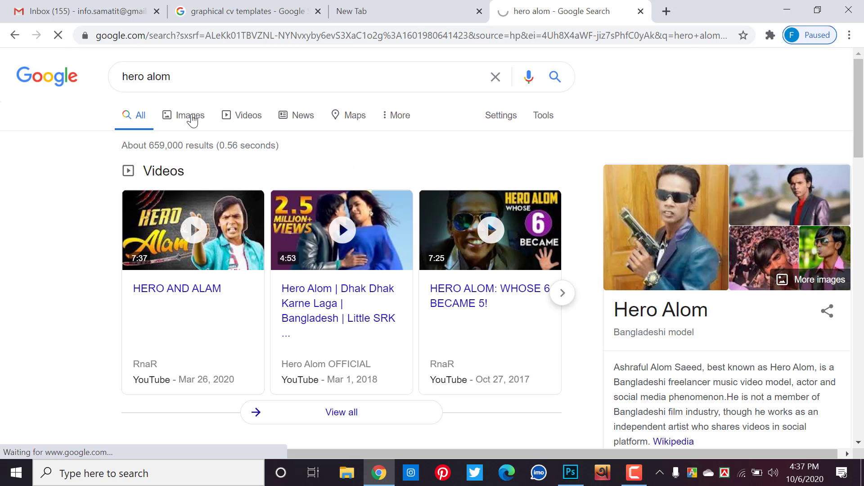
- Switch to Images results and open the photo of the man holding a pistol
{"action": "left_click", "coordinate": [193, 119]}
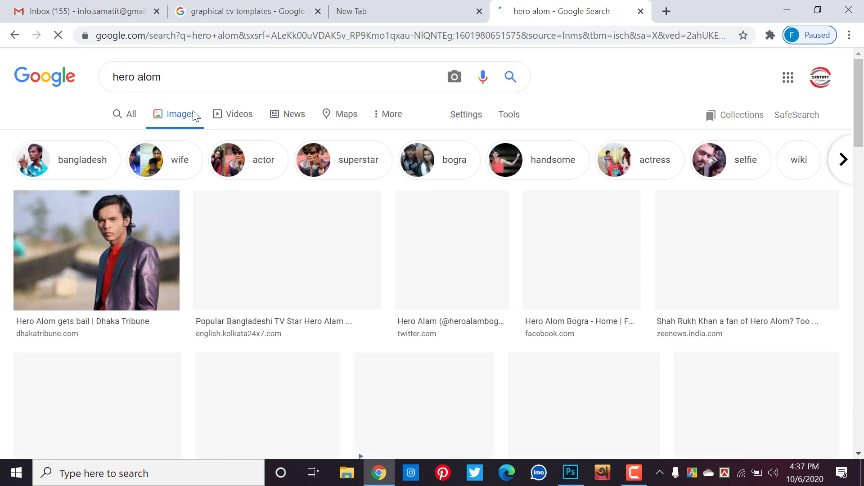
{"action": "scroll", "coordinate": [195, 116], "scroll_direction": "down", "scroll_amount": 1}
{"action": "scroll", "coordinate": [195, 116], "scroll_direction": "down", "scroll_amount": 1}
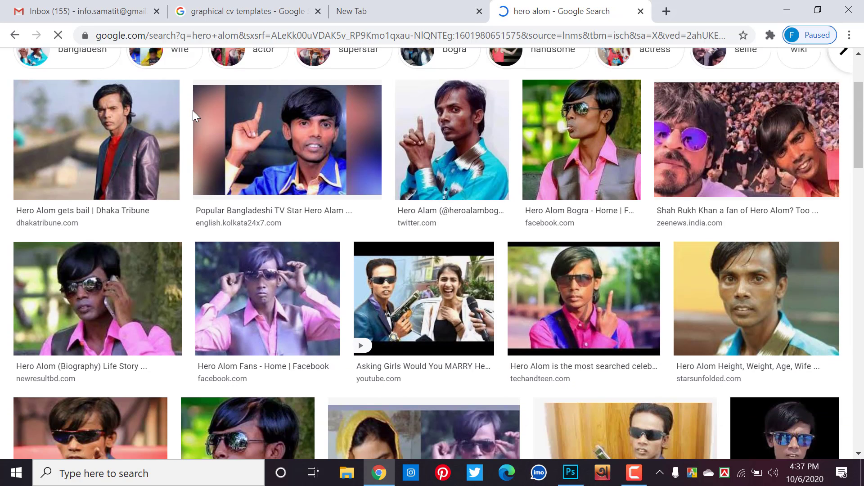
{"action": "scroll", "coordinate": [194, 116], "scroll_direction": "down", "scroll_amount": 1}
{"action": "scroll", "coordinate": [192, 115], "scroll_direction": "down", "scroll_amount": 1}
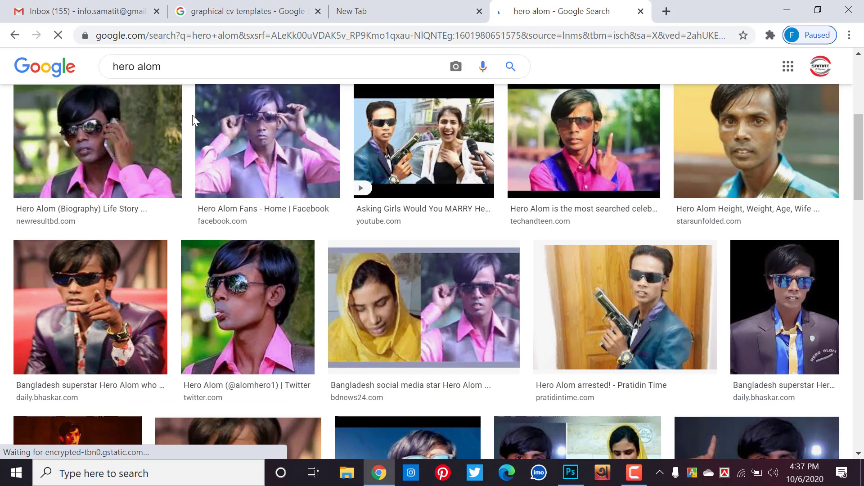
{"action": "scroll", "coordinate": [194, 126], "scroll_direction": "down", "scroll_amount": 1}
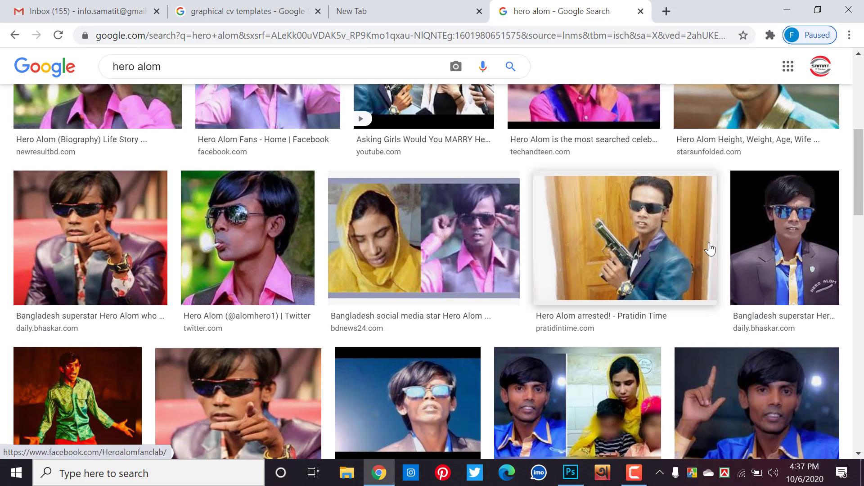
{"action": "left_click", "coordinate": [631, 243]}
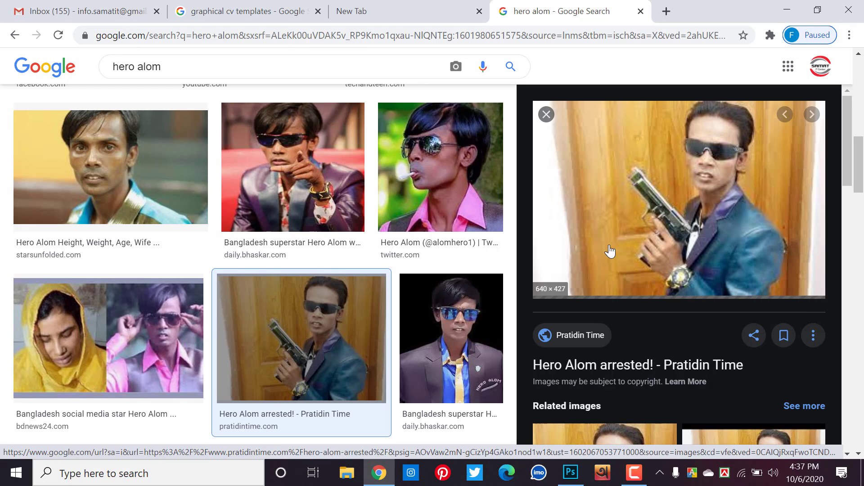
- Save the previewed pistol photo to the Desktop as a JPEG
{"action": "scroll", "coordinate": [681, 233], "scroll_direction": "down", "scroll_amount": 3}
{"action": "scroll", "coordinate": [680, 229], "scroll_direction": "down", "scroll_amount": 1}
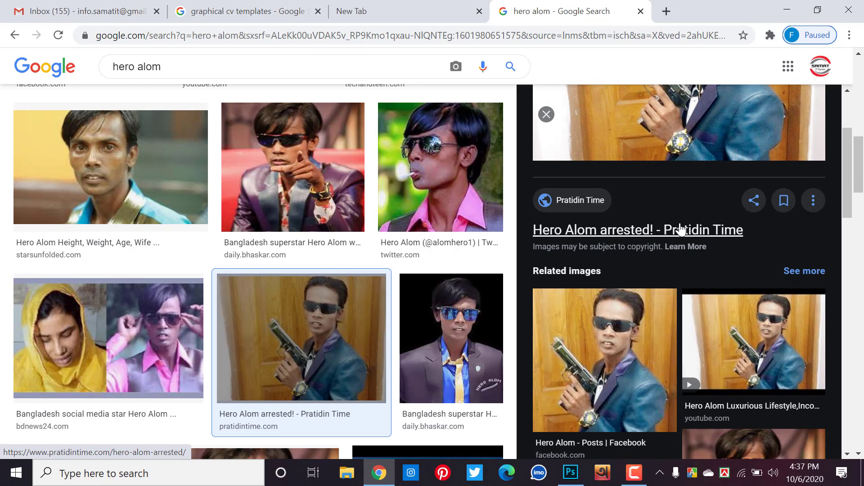
{"action": "scroll", "coordinate": [680, 229], "scroll_direction": "up", "scroll_amount": 3}
{"action": "right_click", "coordinate": [673, 227]}
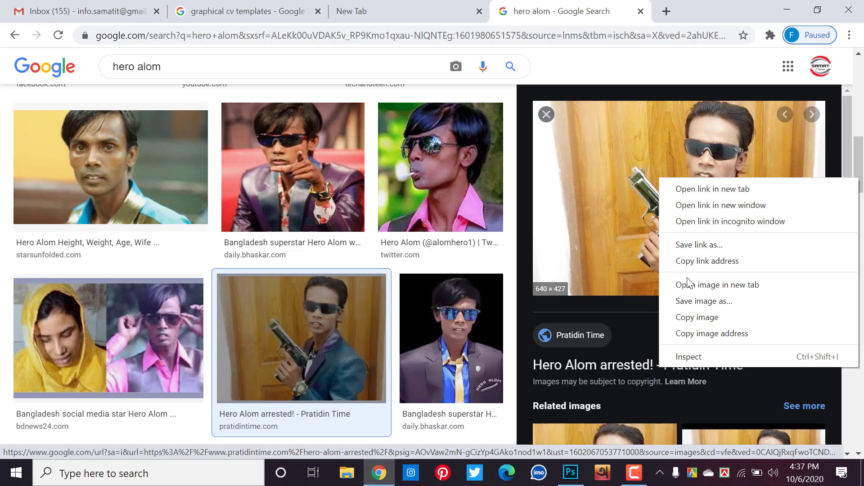
{"action": "left_click", "coordinate": [700, 297]}
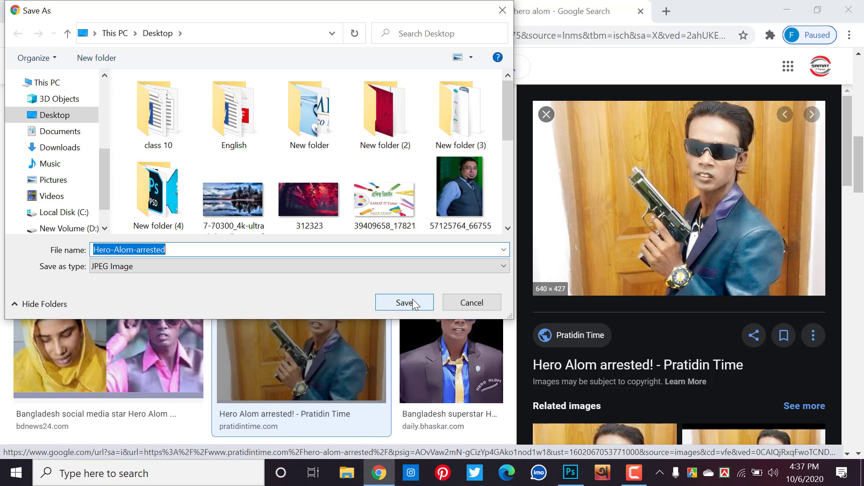
{"action": "left_click", "coordinate": [404, 302]}
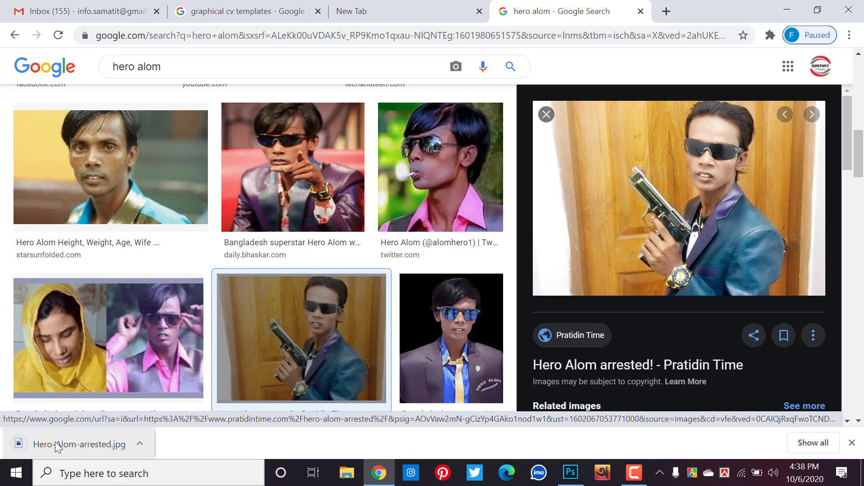
- Drop the downloaded pistol photo onto the cover and commit it flush with the right edge
{"action": "left_click_drag", "start_coordinate": [57, 446], "coordinate": [569, 277]}
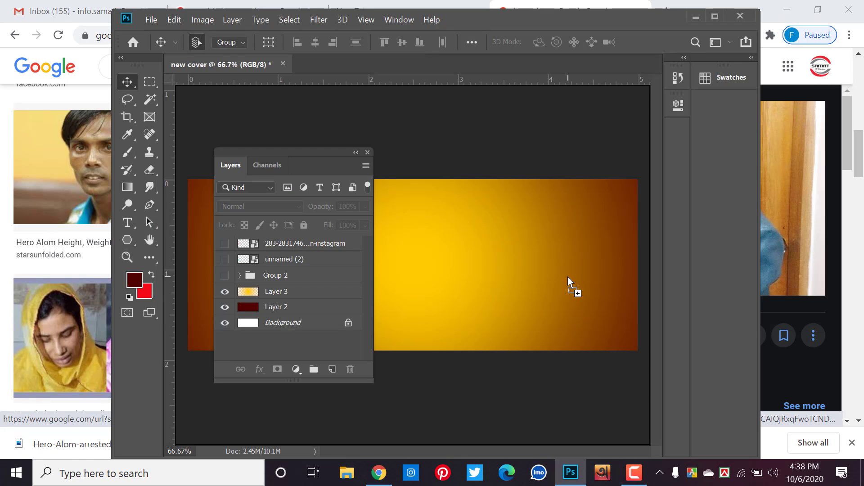
{"action": "left_click_drag", "start_coordinate": [568, 276], "coordinate": [568, 277]}
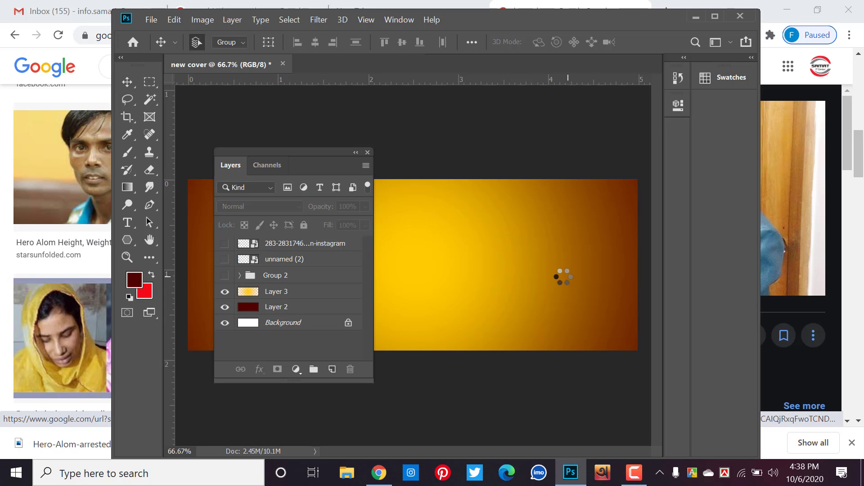
{"action": "left_click_drag", "start_coordinate": [423, 269], "coordinate": [523, 265]}
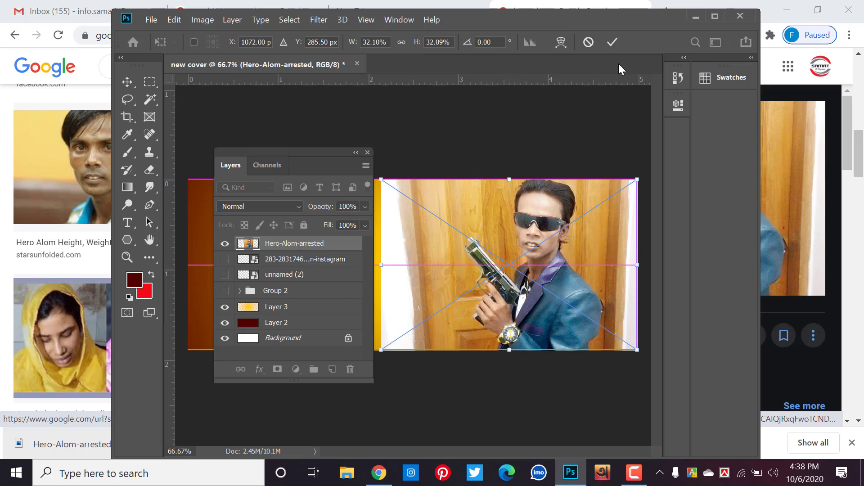
{"action": "left_click", "coordinate": [612, 42]}
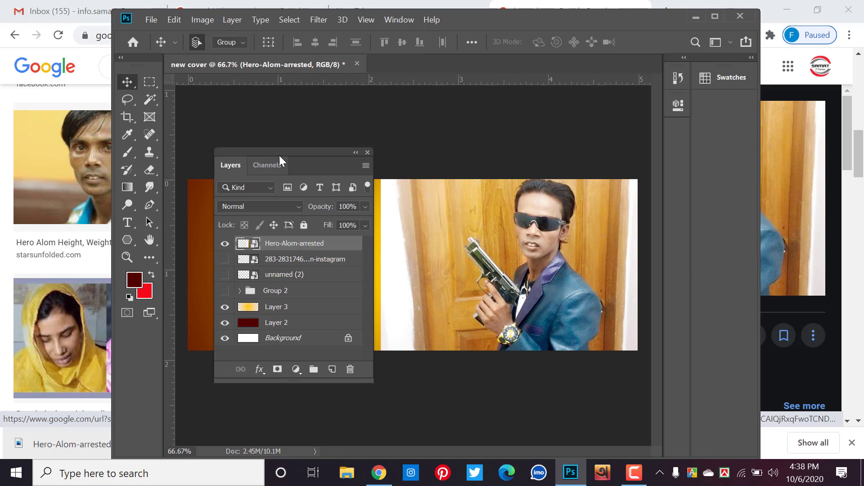
{"action": "left_click_drag", "start_coordinate": [279, 155], "coordinate": [268, 152]}
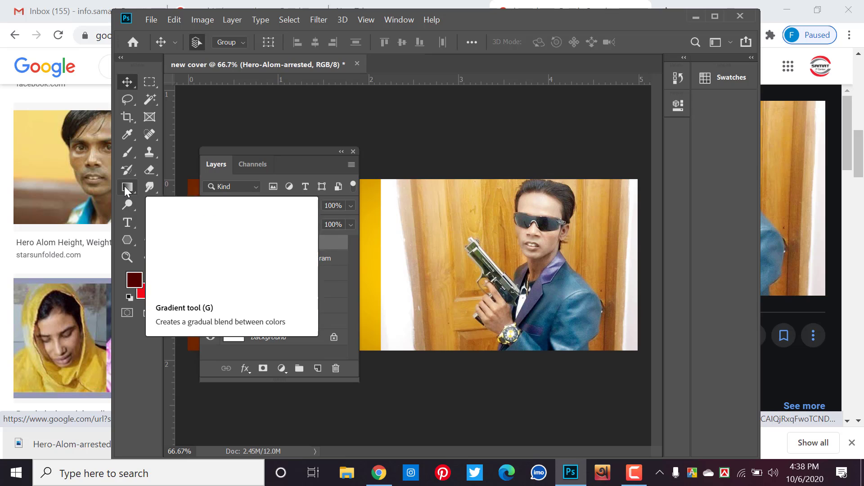
- Draw a dark red rounded rectangle over the photo with the Rounded Rectangle Tool
{"action": "left_click", "coordinate": [129, 240]}
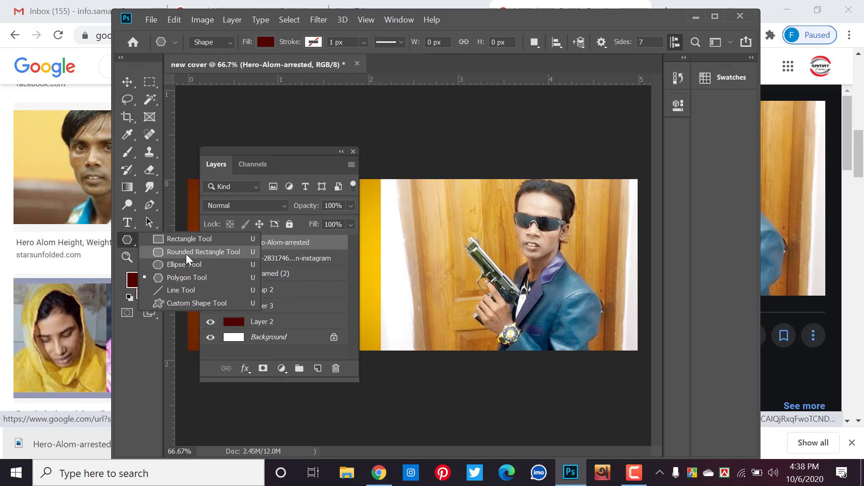
{"action": "left_click", "coordinate": [186, 255]}
{"action": "mouse_move", "coordinate": [442, 237]}
{"action": "left_mouse_down"}
{"action": "mouse_move", "coordinate": [489, 278]}
{"action": "mouse_move", "coordinate": [549, 277]}
{"action": "left_mouse_up"}
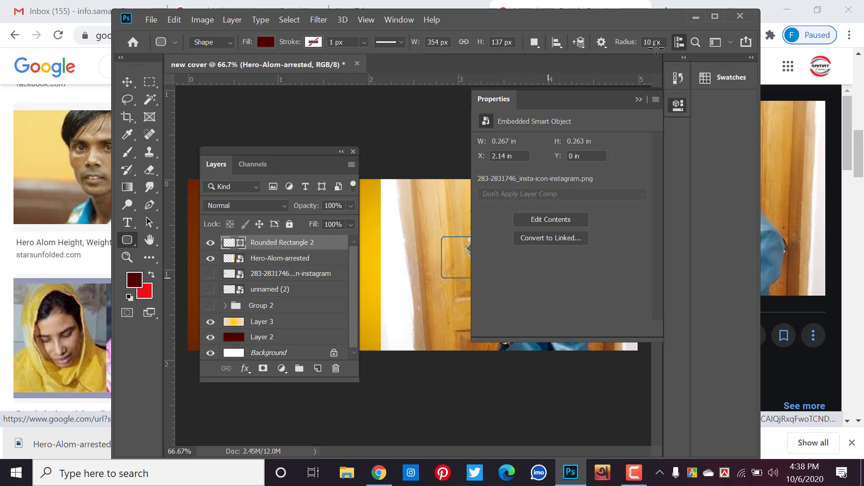
{"action": "left_click", "coordinate": [639, 100]}
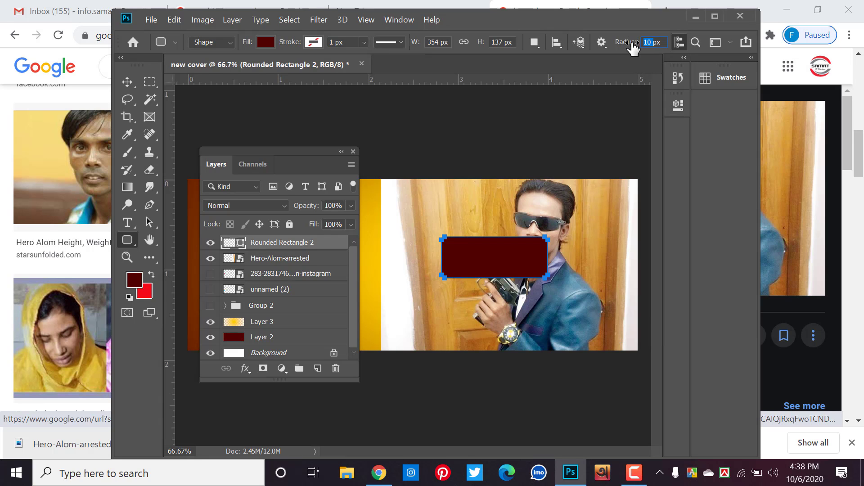
- Draw a second pill-shaped rounded rectangle with 50 px corner radius above the first
{"action": "type", "text": "5px"}
{"action": "left_click_drag", "start_coordinate": [408, 196], "coordinate": [516, 227]}
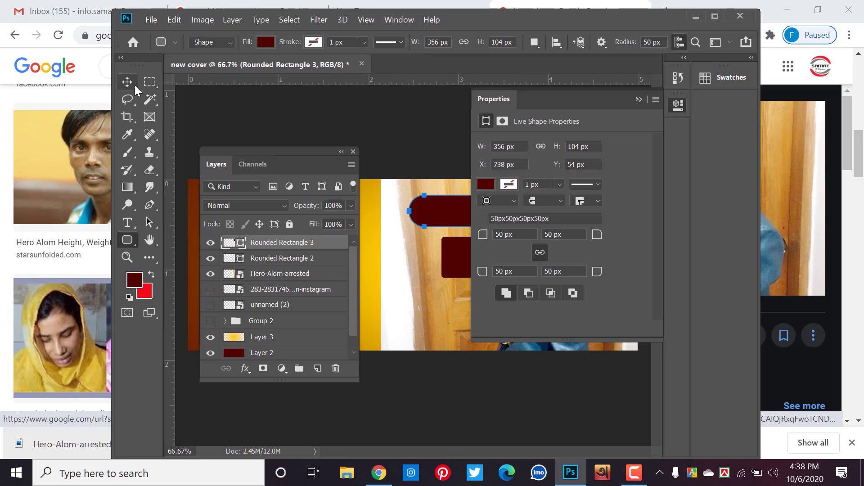
{"action": "left_click", "coordinate": [134, 85]}
{"action": "left_click", "coordinate": [338, 128]}
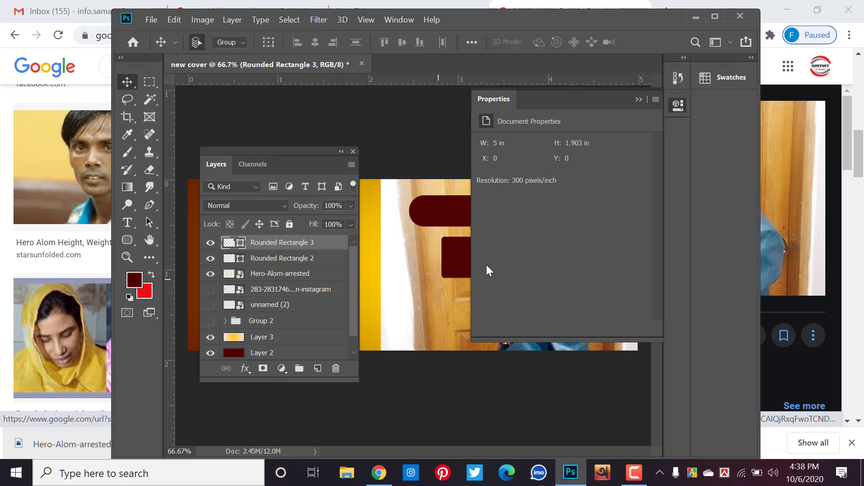
- Delete the first small rounded rectangle
{"action": "left_click", "coordinate": [453, 248]}
{"action": "key", "text": "Delete"}
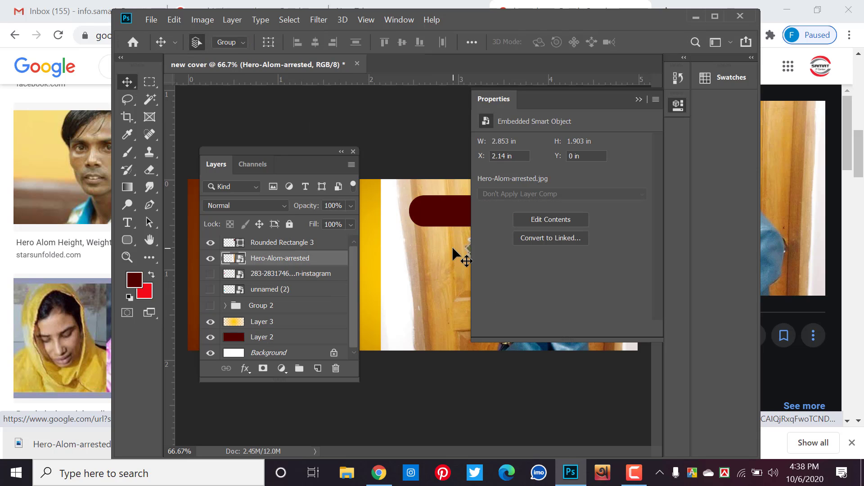
{"action": "left_click", "coordinate": [641, 100]}
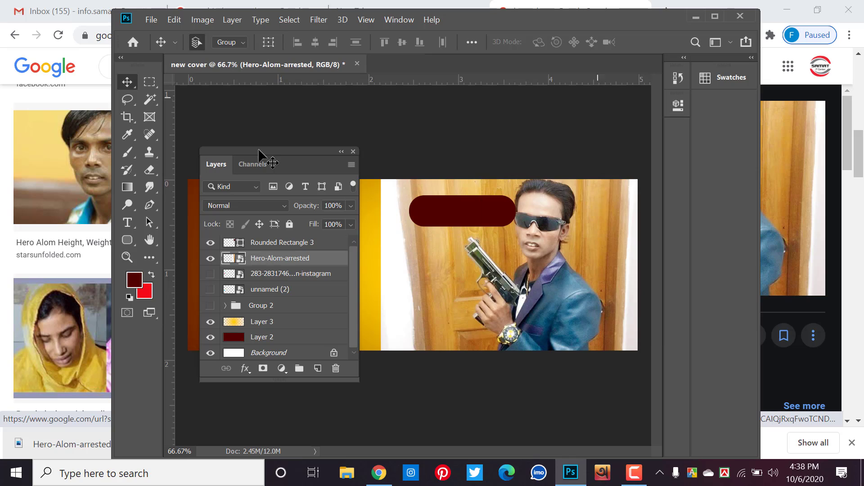
- Rotate the pill bar to a diagonal angle and move it over the photo
{"action": "left_click", "coordinate": [459, 218]}
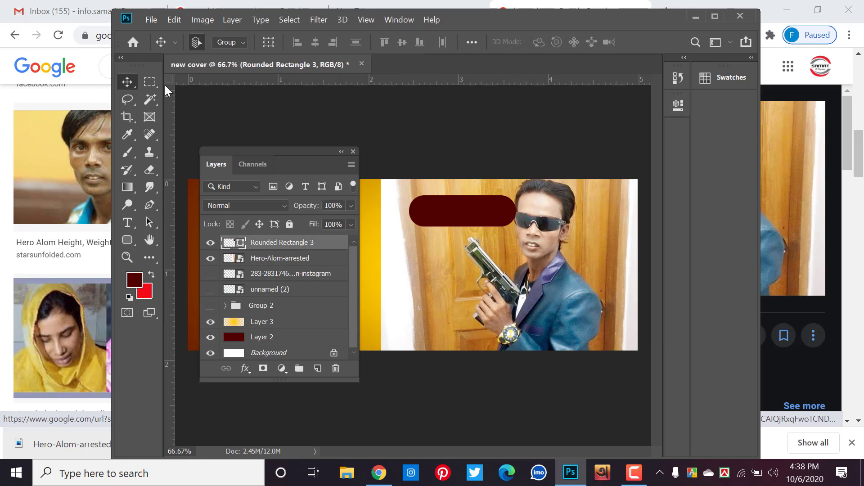
{"action": "key", "text": "ctrl+t"}
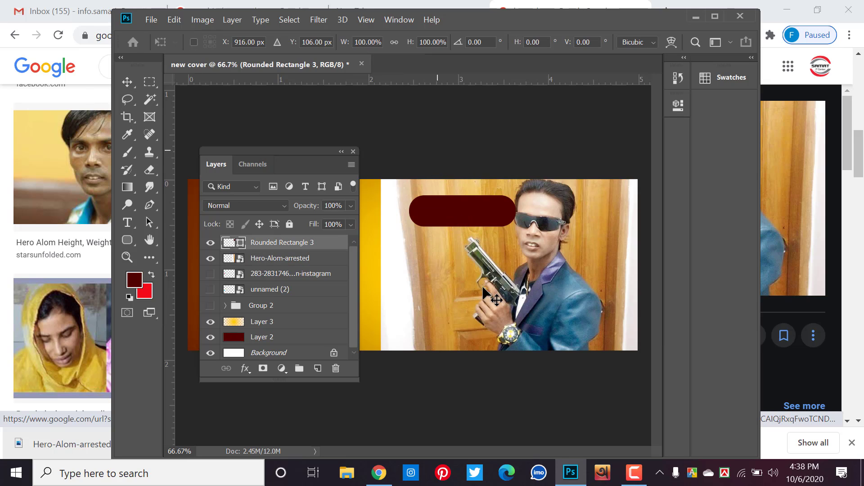
{"action": "mouse_move", "coordinate": [534, 226]}
{"action": "left_mouse_down"}
{"action": "mouse_move", "coordinate": [413, 274]}
{"action": "mouse_move", "coordinate": [391, 251]}
{"action": "left_mouse_up"}
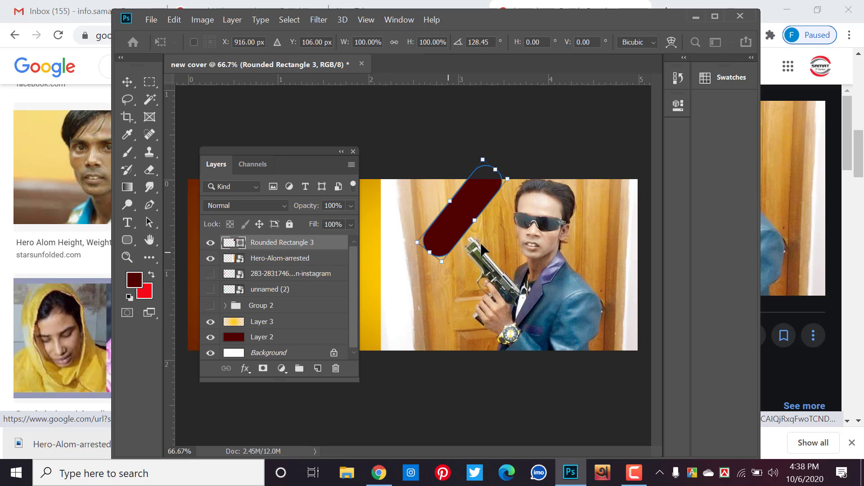
{"action": "mouse_move", "coordinate": [455, 241]}
{"action": "left_mouse_down"}
{"action": "mouse_move", "coordinate": [488, 244]}
{"action": "mouse_move", "coordinate": [472, 298]}
{"action": "mouse_move", "coordinate": [467, 238]}
{"action": "mouse_move", "coordinate": [492, 284]}
{"action": "left_mouse_up"}
{"action": "key", "text": "Return"}
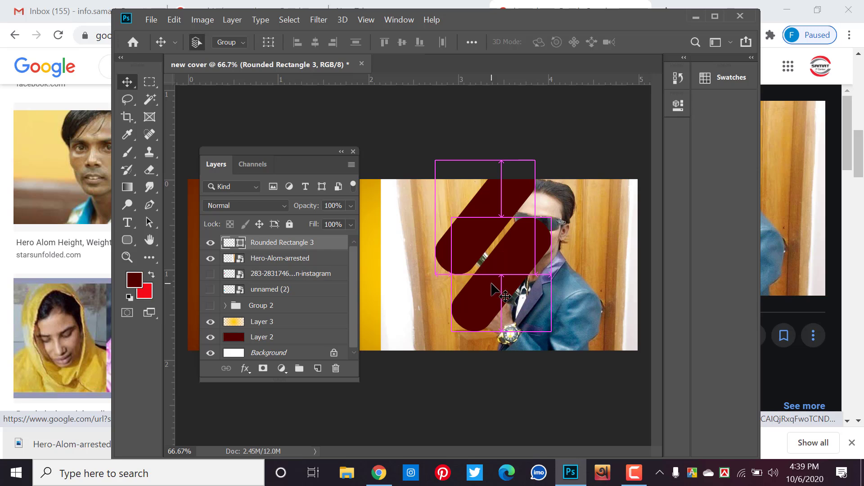
- Duplicate the pill bar below and to the right, and shift the top bar left
{"action": "left_click_drag", "start_coordinate": [493, 284], "coordinate": [552, 321]}
{"action": "left_click_drag", "start_coordinate": [486, 208], "coordinate": [464, 208]}
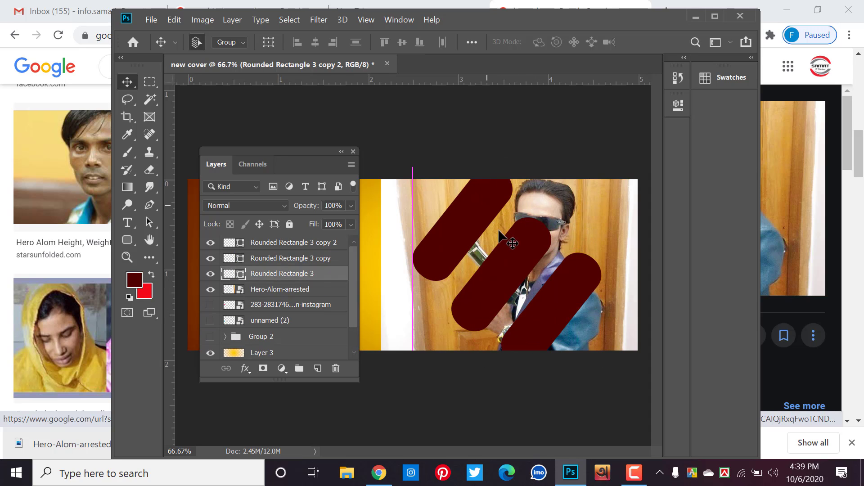
{"action": "left_click_drag", "start_coordinate": [505, 241], "coordinate": [538, 185]}
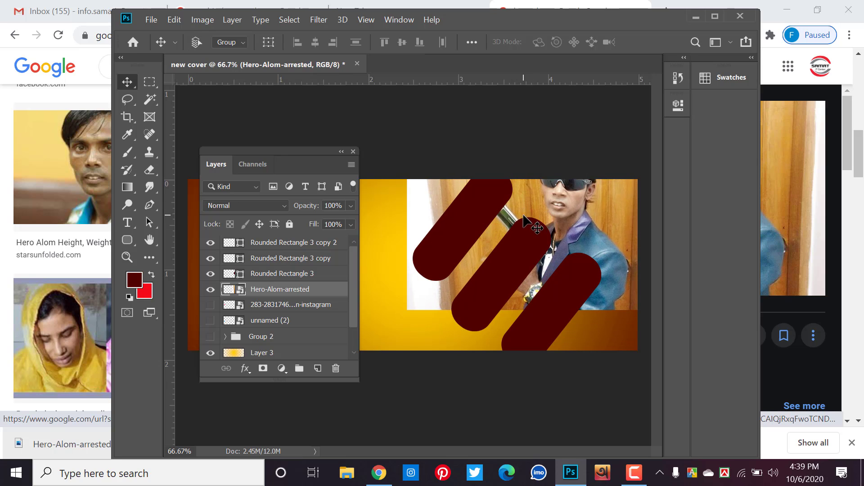
{"action": "key", "text": "ctrl+z"}
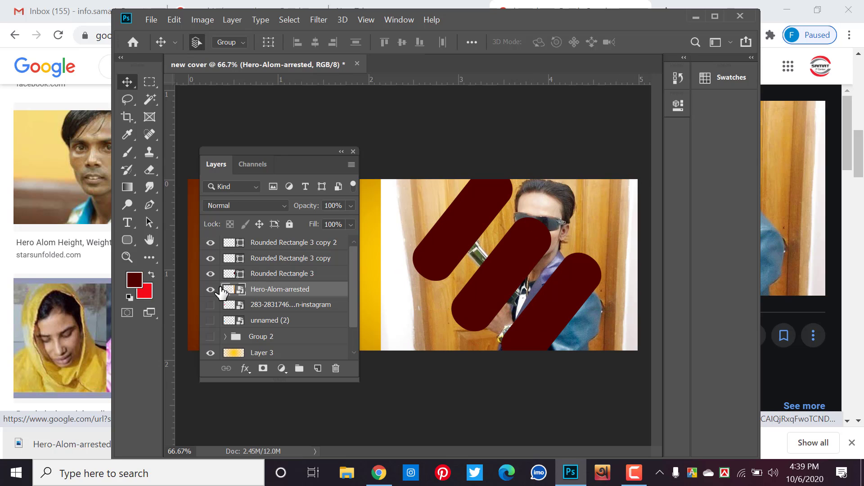
- Lock the Hero-Alom-arrested photo layer and reposition the three maroon bars in parallel
{"action": "left_click", "coordinate": [290, 223]}
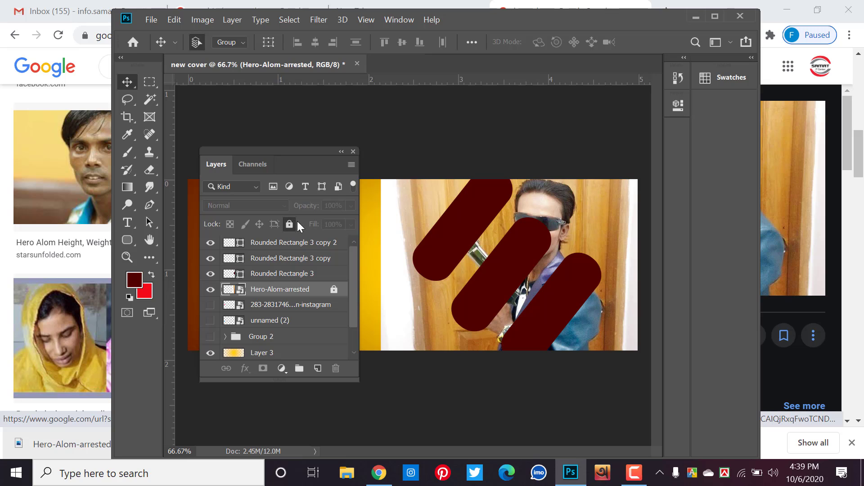
{"action": "left_click_drag", "start_coordinate": [506, 241], "coordinate": [523, 198]}
{"action": "left_click_drag", "start_coordinate": [565, 272], "coordinate": [560, 227]}
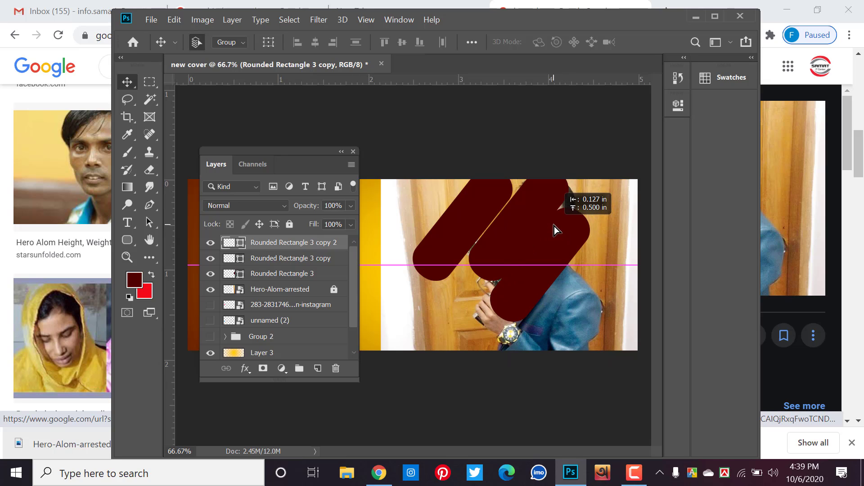
{"action": "left_click_drag", "start_coordinate": [560, 227], "coordinate": [556, 228]}
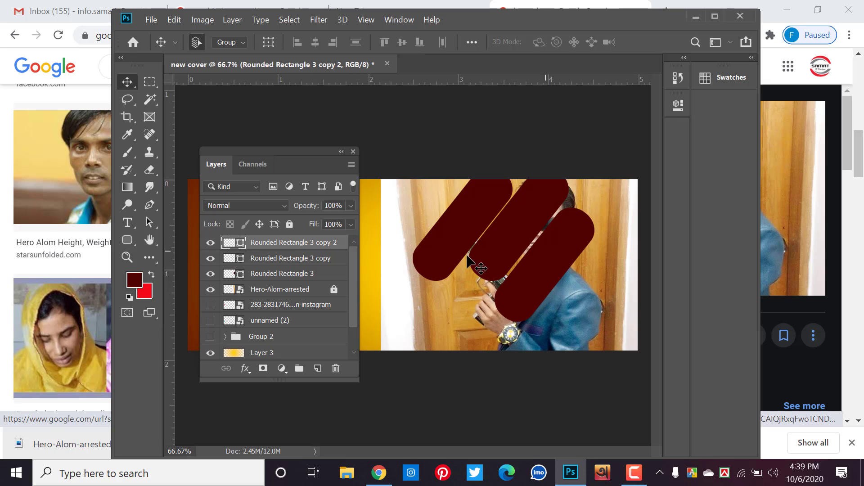
{"action": "left_click", "coordinate": [429, 255]}
{"action": "left_click_drag", "start_coordinate": [428, 249], "coordinate": [429, 329]}
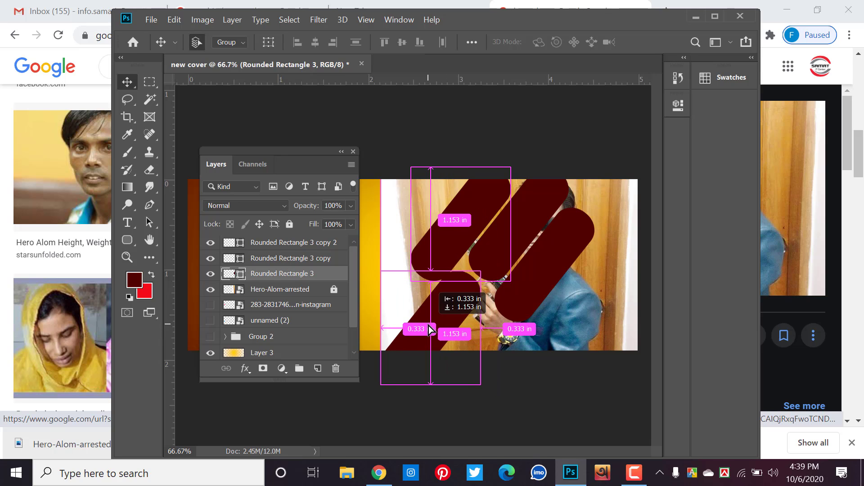
- Add a bar copy at the photo's lower left, nudge it, and add another copy rightward
{"action": "mouse_move", "coordinate": [429, 325]}
{"action": "left_mouse_down"}
{"action": "mouse_move", "coordinate": [436, 331]}
{"action": "mouse_move", "coordinate": [431, 324]}
{"action": "left_mouse_up"}
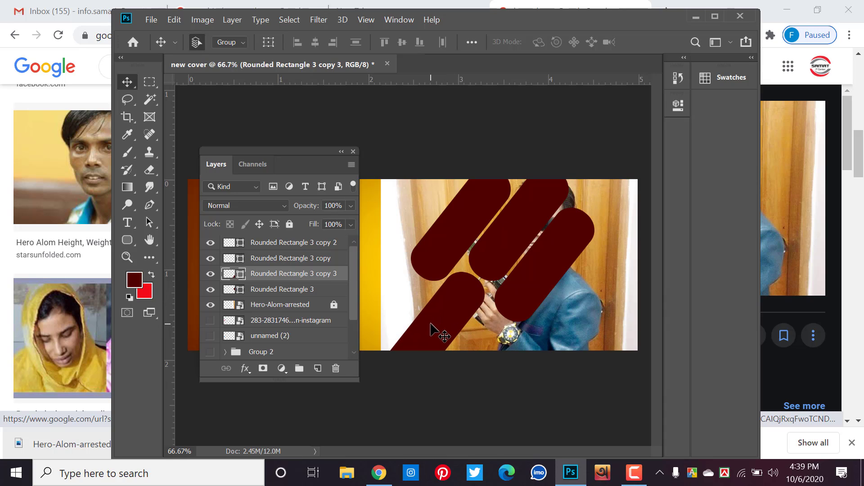
{"action": "key", "text": "Up"}
{"action": "key", "text": "Up"}
{"action": "key", "text": "Up"}
{"action": "key", "text": "Left"}
{"action": "key", "text": "Left"}
{"action": "key", "text": "Left"}
{"action": "key", "text": "Right"}
{"action": "key", "text": "Right"}
{"action": "key", "text": "Right"}
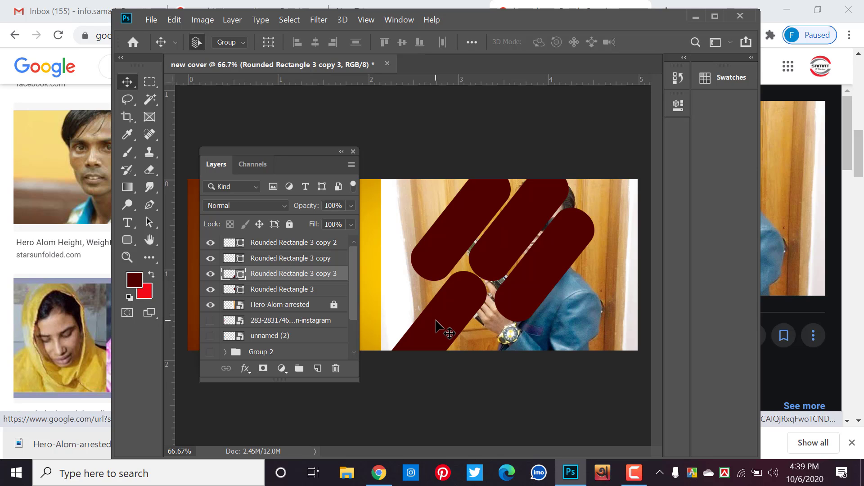
{"action": "left_click_drag", "start_coordinate": [461, 328], "coordinate": [572, 302]}
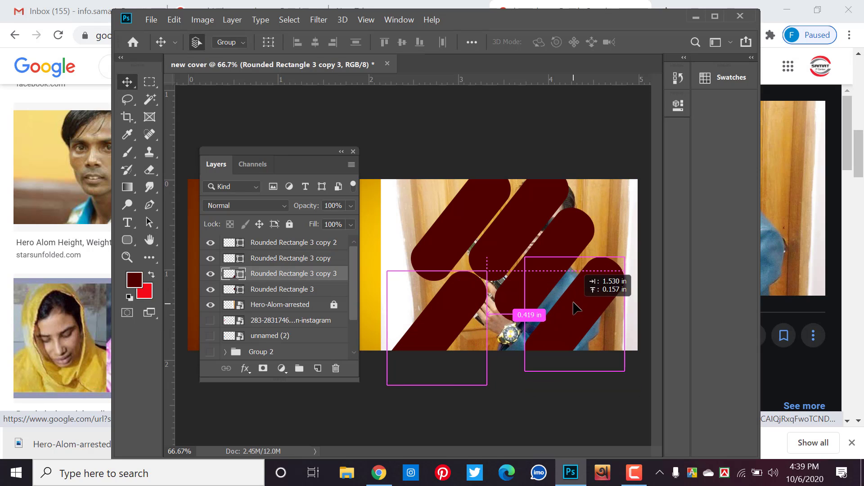
{"action": "left_click_drag", "start_coordinate": [572, 302], "coordinate": [572, 302]}
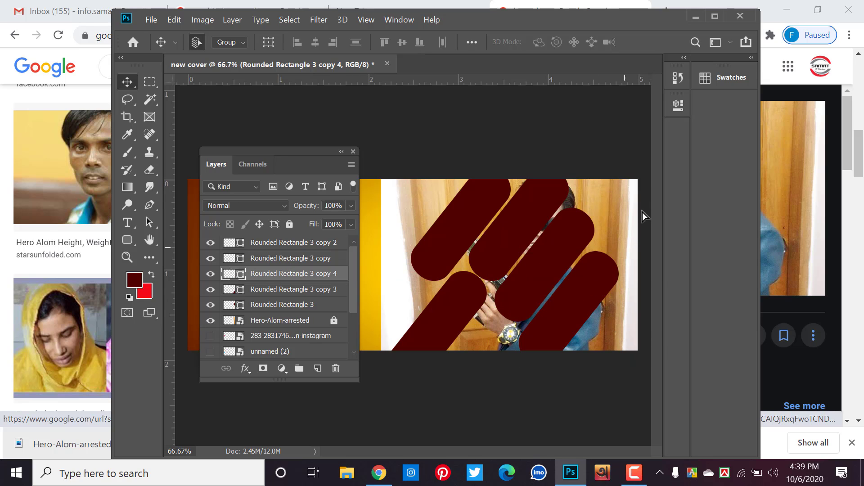
- Add bar copies at the banner's top-right corner and right edge, aligned with the pattern
{"action": "left_click_drag", "start_coordinate": [644, 216], "coordinate": [652, 180]}
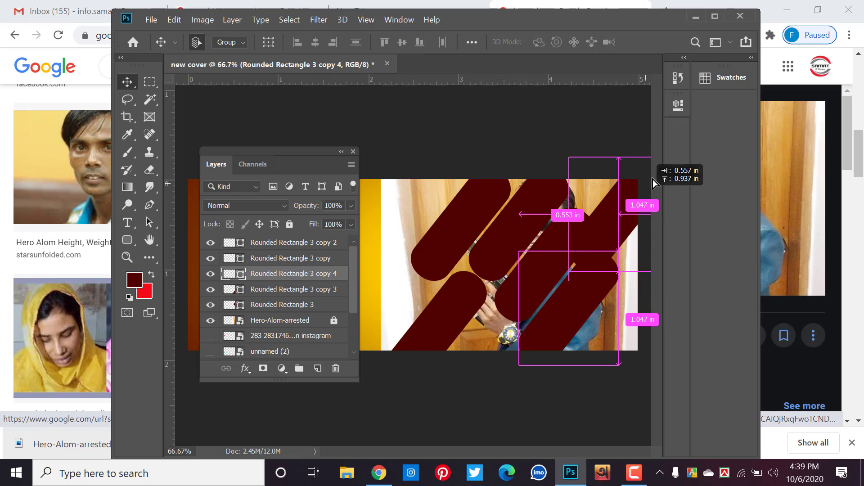
{"action": "left_click_drag", "start_coordinate": [653, 179], "coordinate": [664, 158]}
{"action": "left_click", "coordinate": [621, 208], "text": "alt"}
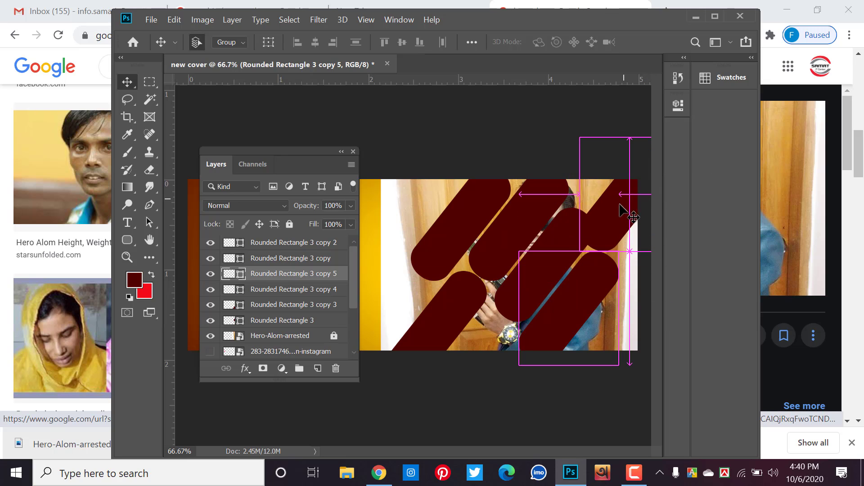
{"action": "left_click_drag", "start_coordinate": [620, 208], "coordinate": [637, 214]}
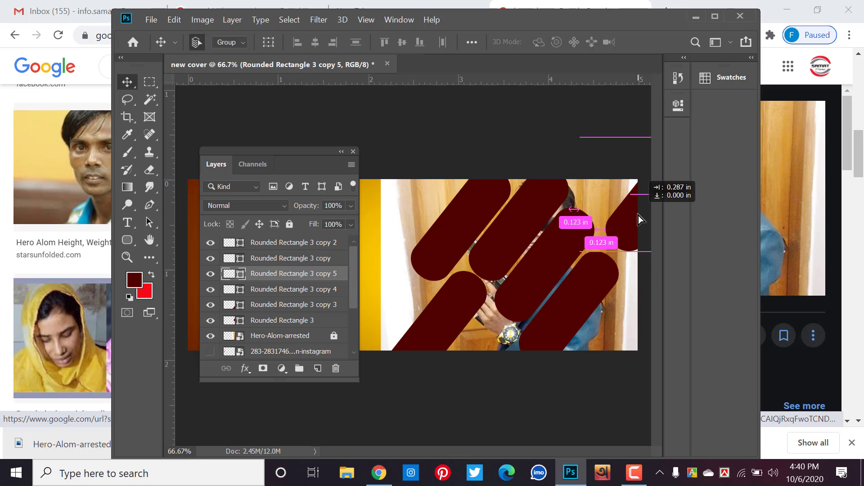
{"action": "left_click_drag", "start_coordinate": [638, 215], "coordinate": [639, 215]}
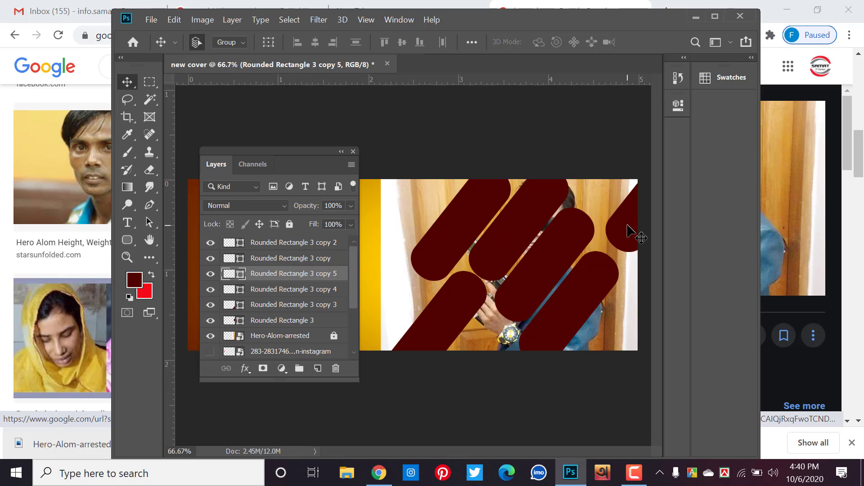
{"action": "left_click_drag", "start_coordinate": [627, 229], "coordinate": [623, 238]}
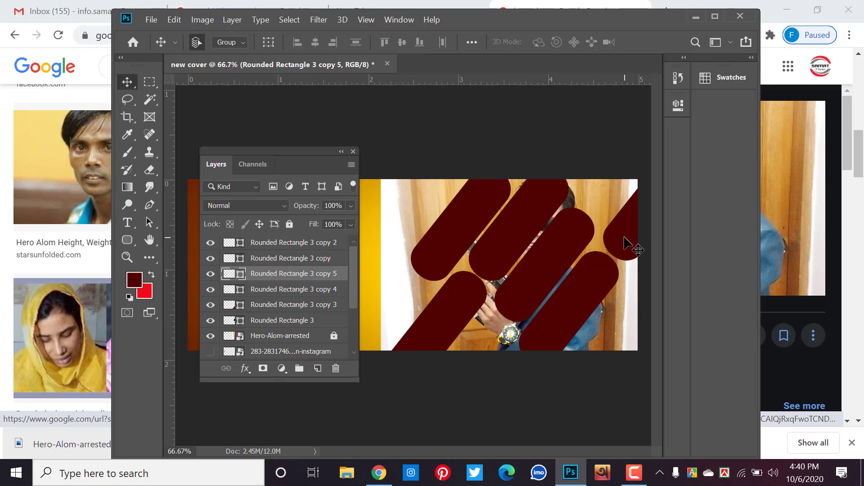
{"action": "mouse_move", "coordinate": [625, 237]}
{"action": "left_mouse_down"}
{"action": "mouse_move", "coordinate": [599, 178]}
{"action": "mouse_move", "coordinate": [599, 192]}
{"action": "left_mouse_up"}
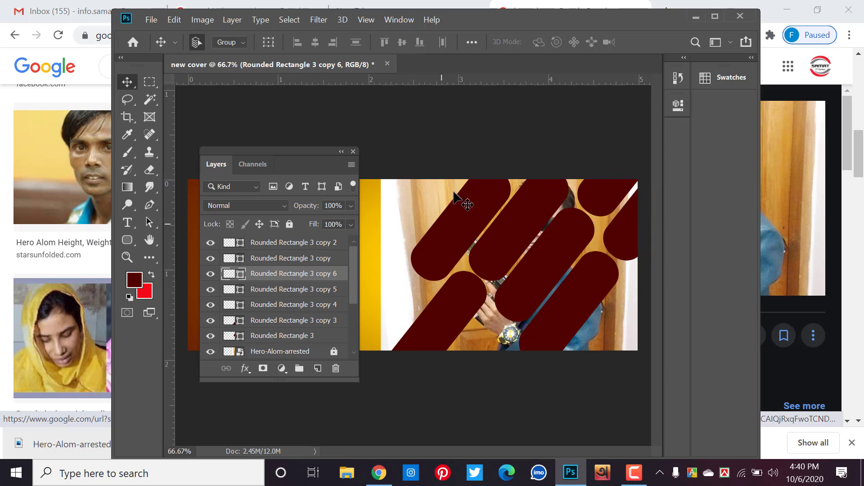
- Add a bar copy near the photo's bottom and fine-tune the left and top-right bars
{"action": "left_click", "coordinate": [464, 169]}
{"action": "mouse_move", "coordinate": [564, 307]}
{"action": "left_mouse_down"}
{"action": "mouse_move", "coordinate": [464, 357]}
{"action": "mouse_move", "coordinate": [498, 367]}
{"action": "left_mouse_up"}
{"action": "left_click_drag", "start_coordinate": [485, 327], "coordinate": [488, 330]}
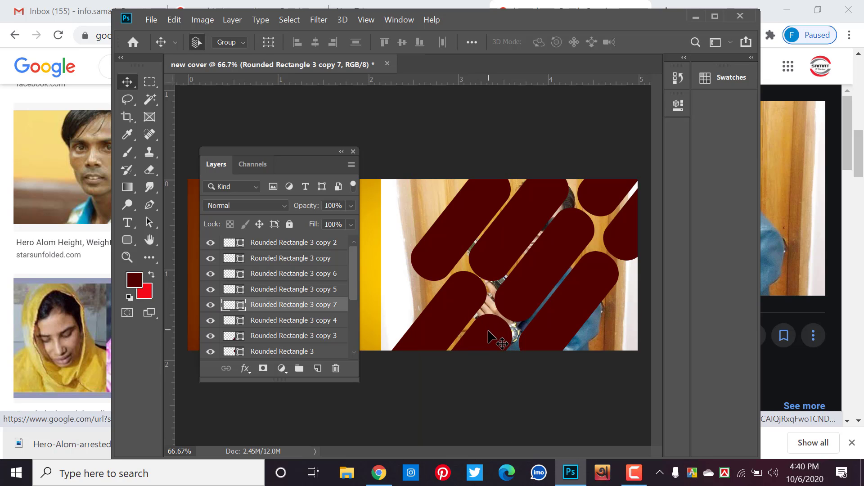
{"action": "key", "text": "Up"}
{"action": "key", "text": "Up"}
{"action": "key", "text": "Up"}
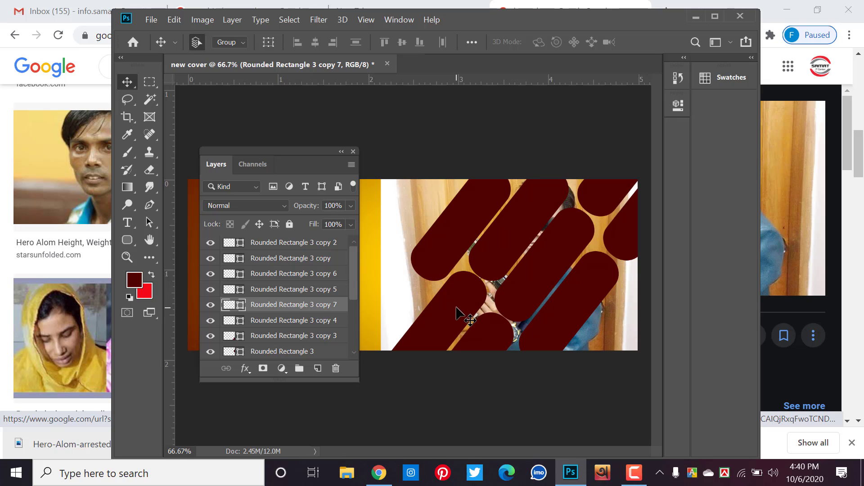
{"action": "left_click", "coordinate": [456, 309]}
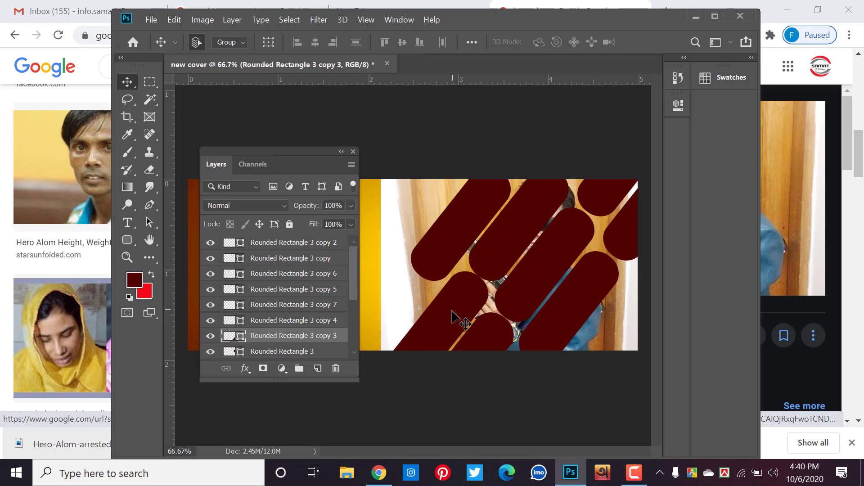
{"action": "left_click_drag", "start_coordinate": [451, 311], "coordinate": [447, 312]}
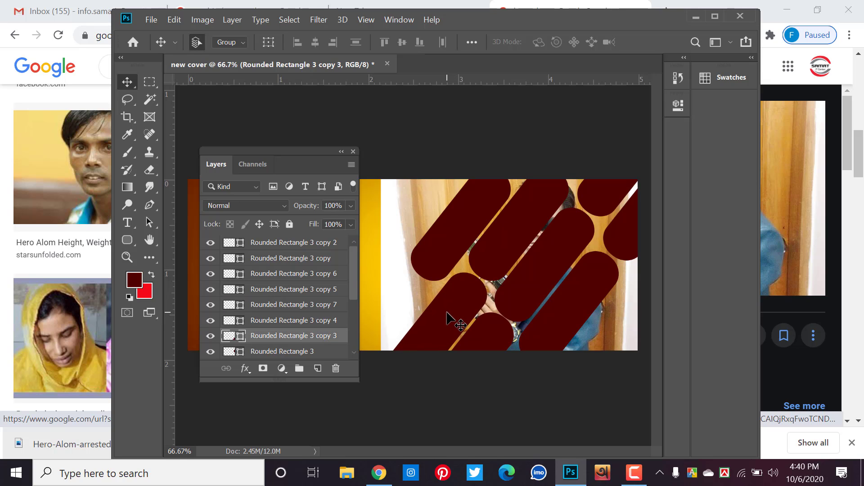
{"action": "left_click", "coordinate": [430, 270]}
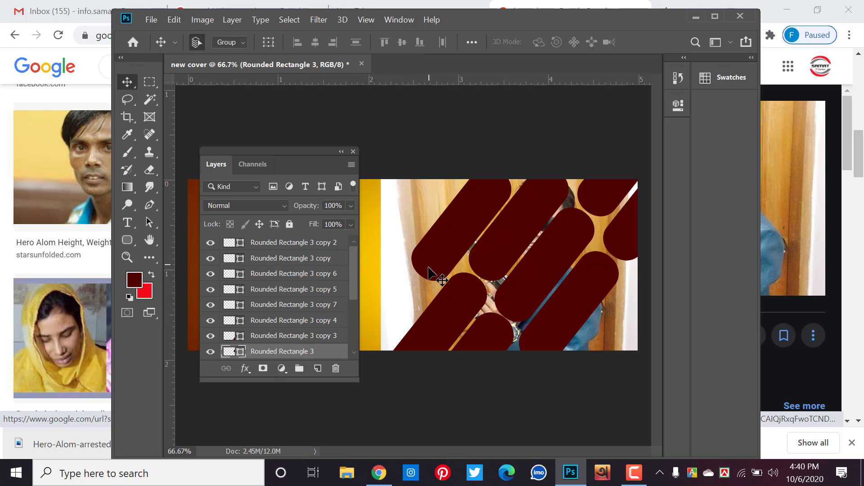
{"action": "left_click_drag", "start_coordinate": [428, 269], "coordinate": [426, 272]}
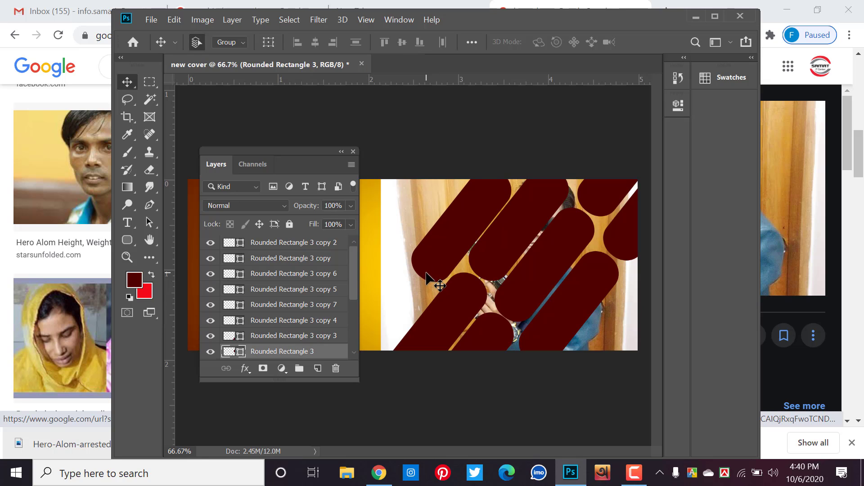
{"action": "left_click", "coordinate": [601, 208]}
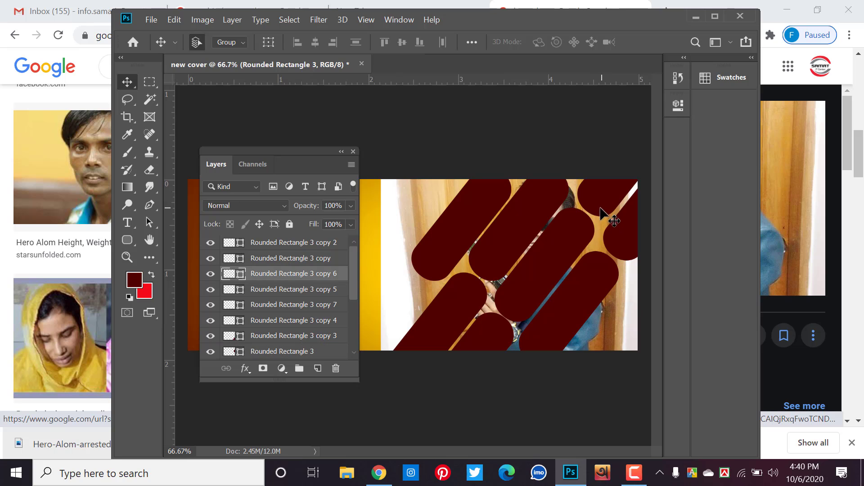
{"action": "mouse_move", "coordinate": [601, 208]}
{"action": "left_mouse_down"}
{"action": "mouse_move", "coordinate": [585, 220]}
{"action": "mouse_move", "coordinate": [610, 232]}
{"action": "left_mouse_up"}
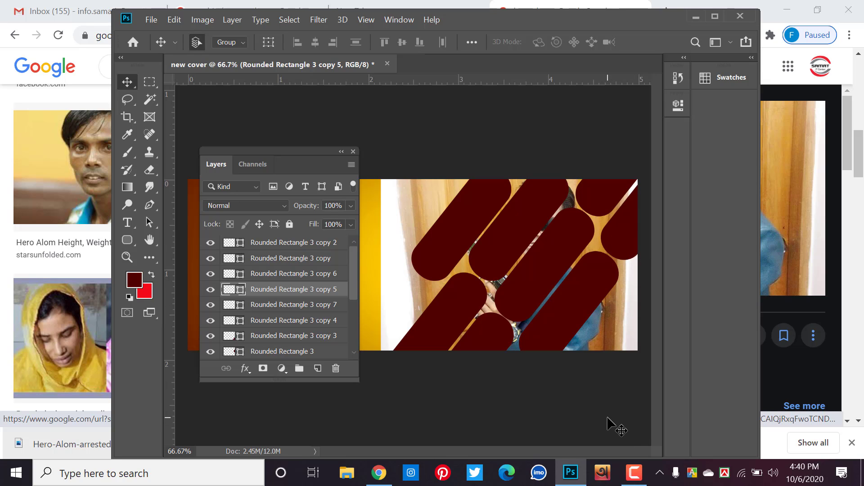
{"action": "left_click", "coordinate": [621, 330]}
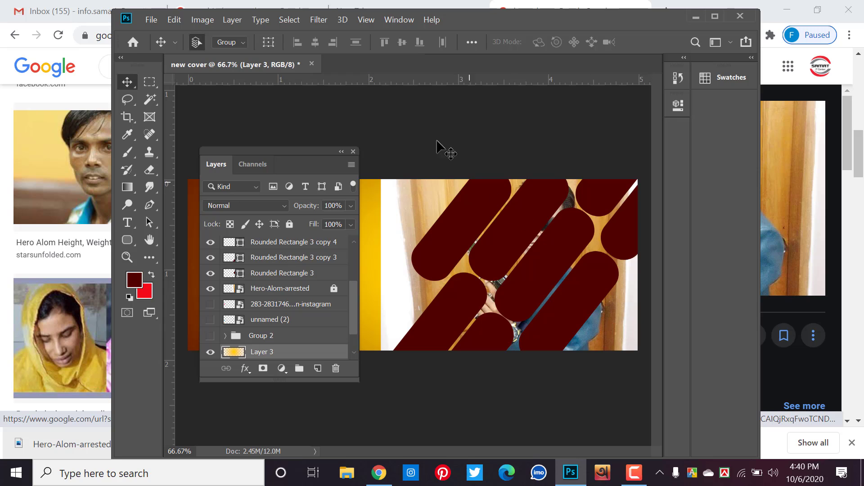
- Marquee-select the bar shapes with Layer 3 and shift them up and left
{"action": "left_click_drag", "start_coordinate": [431, 135], "coordinate": [673, 413]}
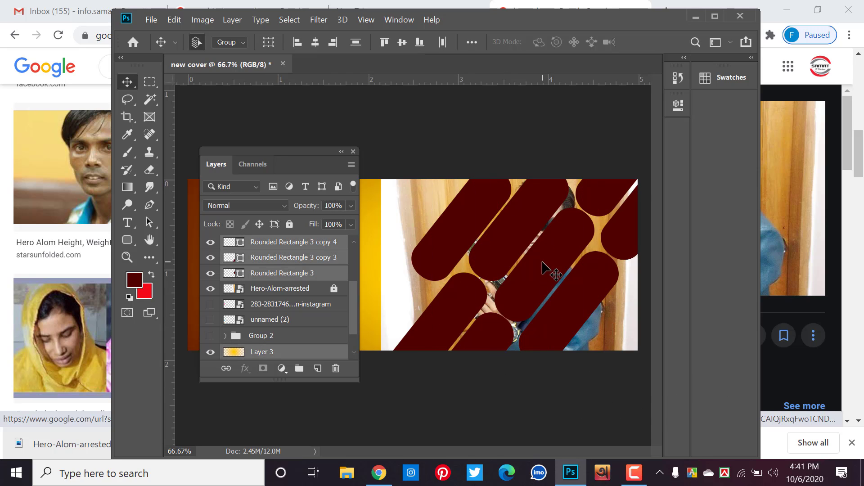
{"action": "mouse_move", "coordinate": [544, 239]}
{"action": "left_mouse_down"}
{"action": "mouse_move", "coordinate": [512, 208]}
{"action": "mouse_move", "coordinate": [559, 261]}
{"action": "mouse_move", "coordinate": [498, 216]}
{"action": "left_mouse_up"}
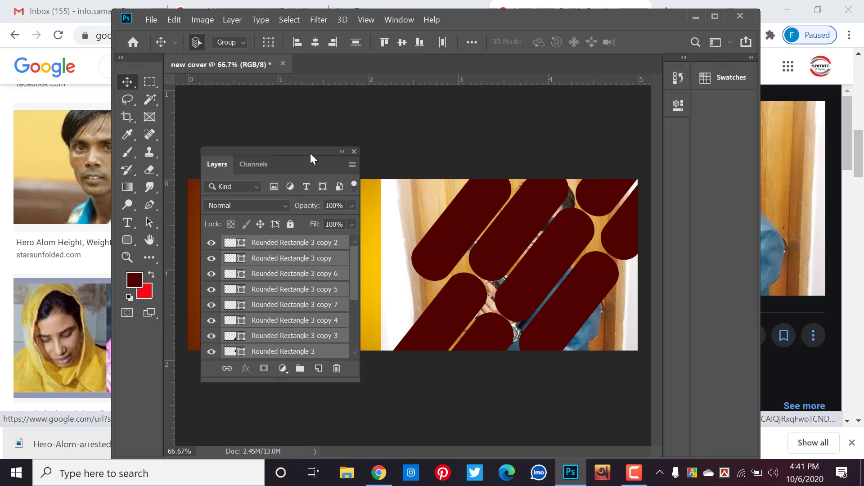
{"action": "left_click_drag", "start_coordinate": [310, 153], "coordinate": [490, 124]}
- Lock the Layer 3 glow and Layer 2 maroon background layers
{"action": "left_click_drag", "start_coordinate": [240, 151], "coordinate": [110, 365]}
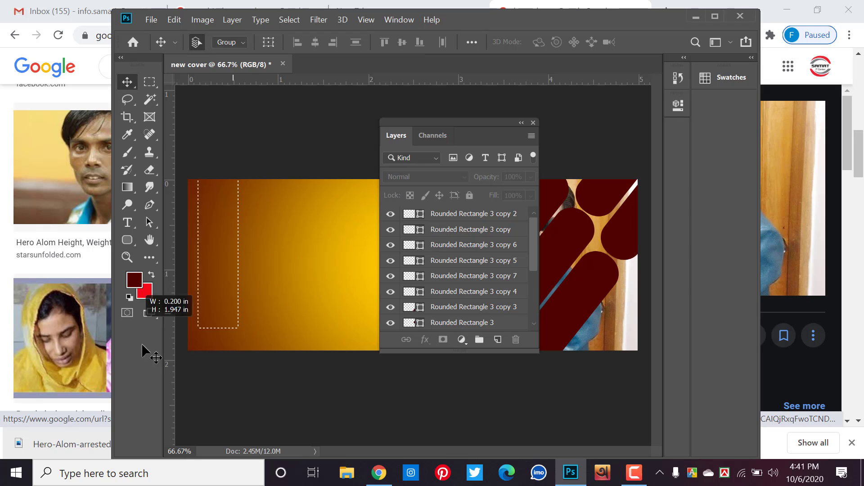
{"action": "scroll", "coordinate": [445, 284], "scroll_direction": "down", "scroll_amount": 3}
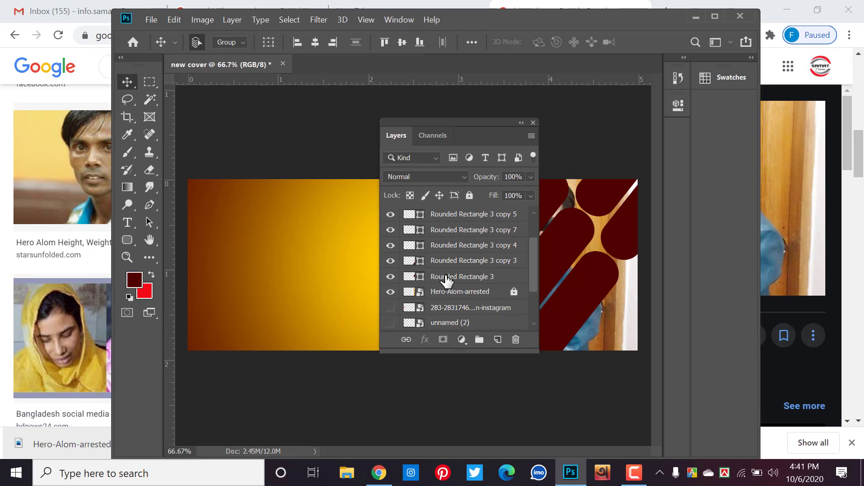
{"action": "scroll", "coordinate": [444, 288], "scroll_direction": "down", "scroll_amount": 2}
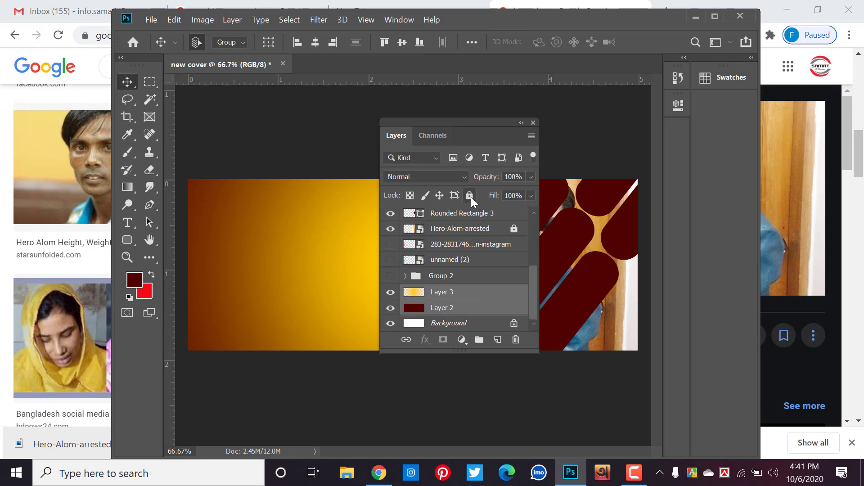
{"action": "left_click", "coordinate": [470, 196]}
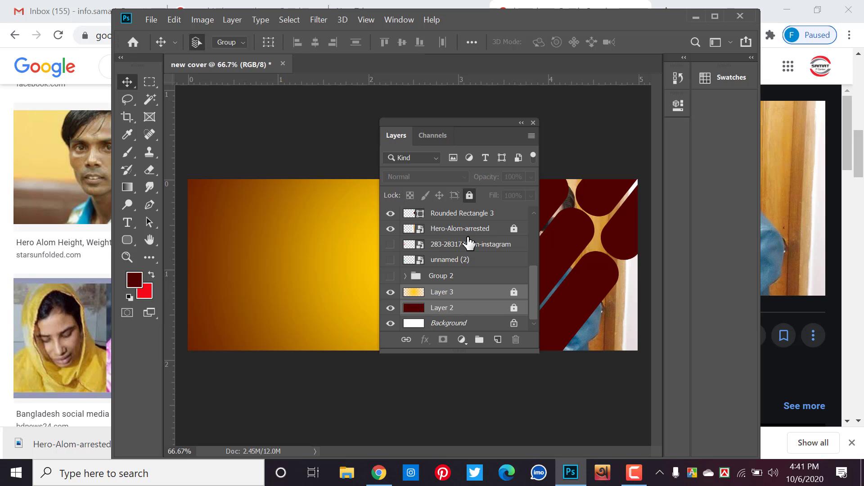
{"action": "scroll", "coordinate": [490, 213], "scroll_direction": "up", "scroll_amount": 3}
{"action": "left_click_drag", "start_coordinate": [460, 123], "coordinate": [224, 129]}
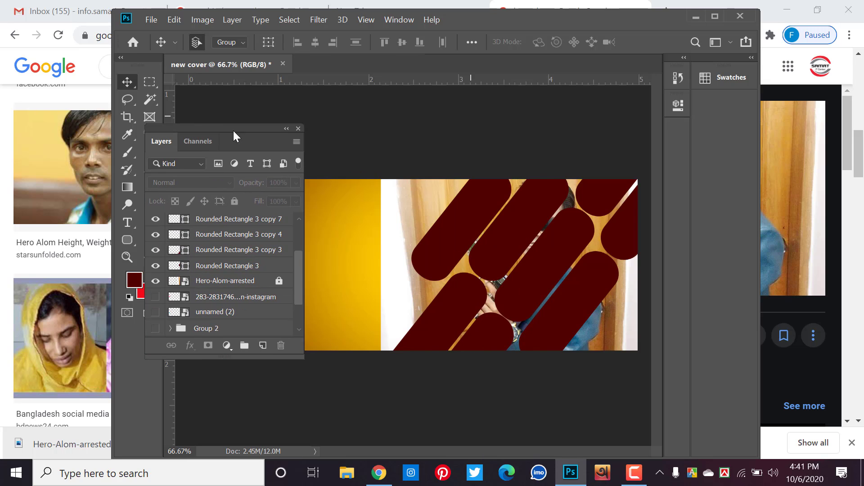
{"action": "mouse_move", "coordinate": [427, 135]}
{"action": "left_mouse_down"}
{"action": "mouse_move", "coordinate": [504, 407]}
{"action": "mouse_move", "coordinate": [625, 450]}
{"action": "left_mouse_up"}
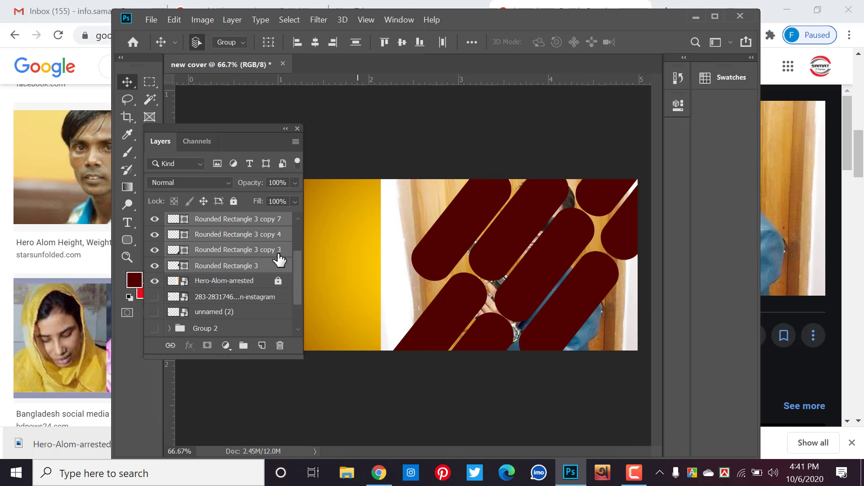
- Merge the four bar shapes into one layer and toggle its visibility to check the photo
{"action": "right_click", "coordinate": [222, 247]}
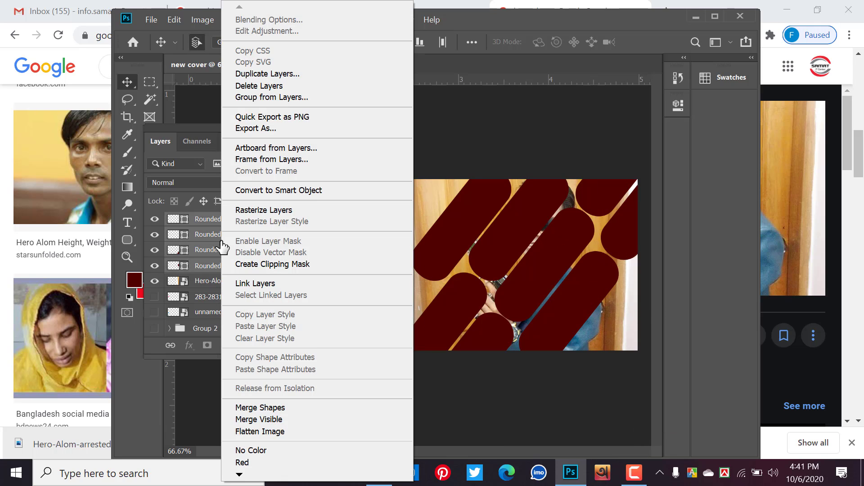
{"action": "left_click", "coordinate": [317, 412]}
{"action": "left_click", "coordinate": [155, 218]}
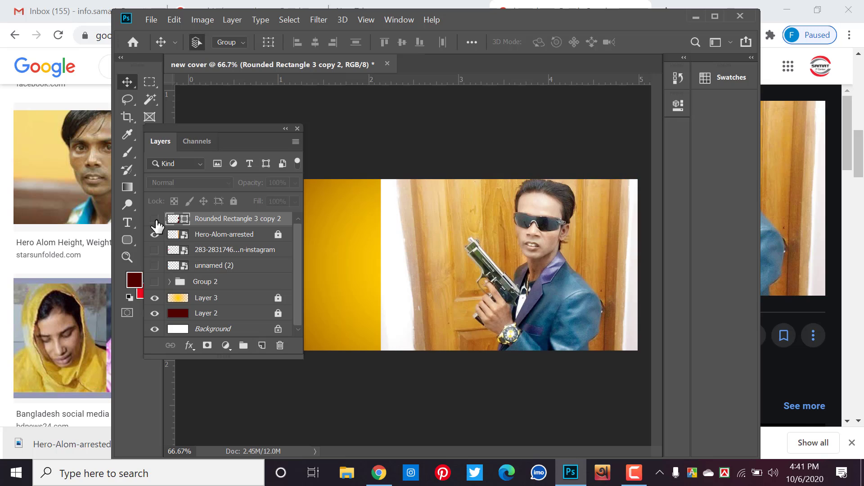
{"action": "left_click", "coordinate": [154, 219]}
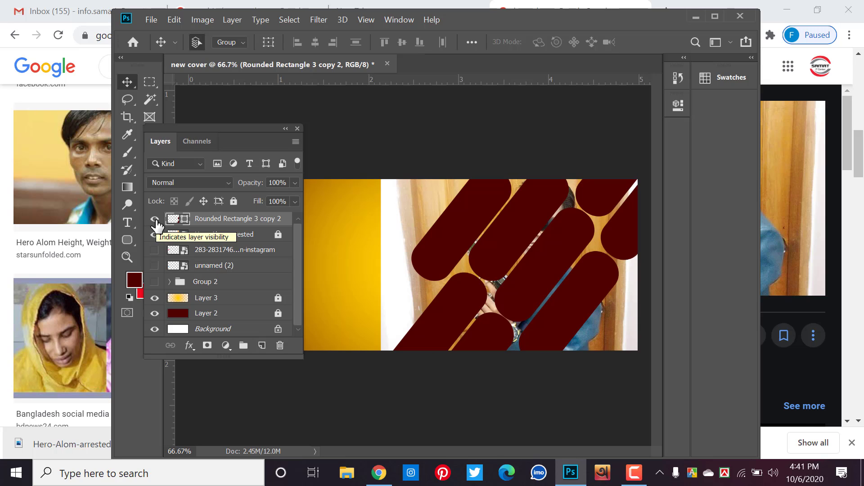
{"action": "left_click", "coordinate": [155, 219]}
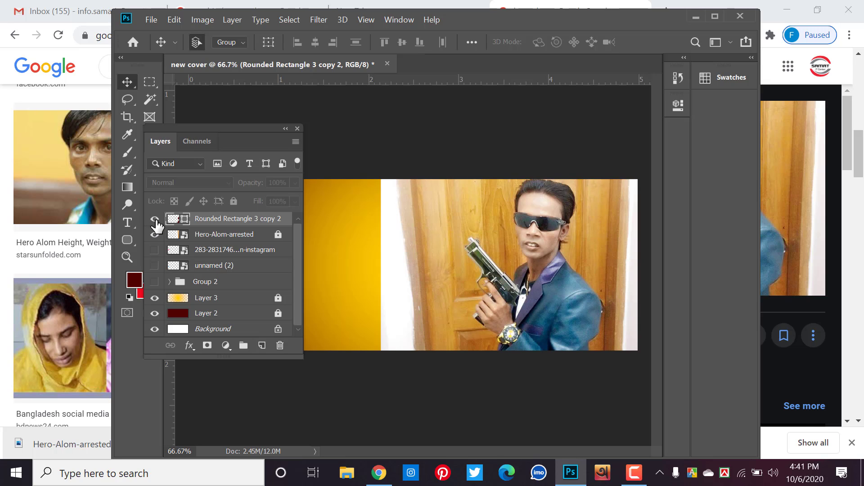
{"action": "left_click", "coordinate": [155, 218]}
{"action": "left_click", "coordinate": [155, 219]}
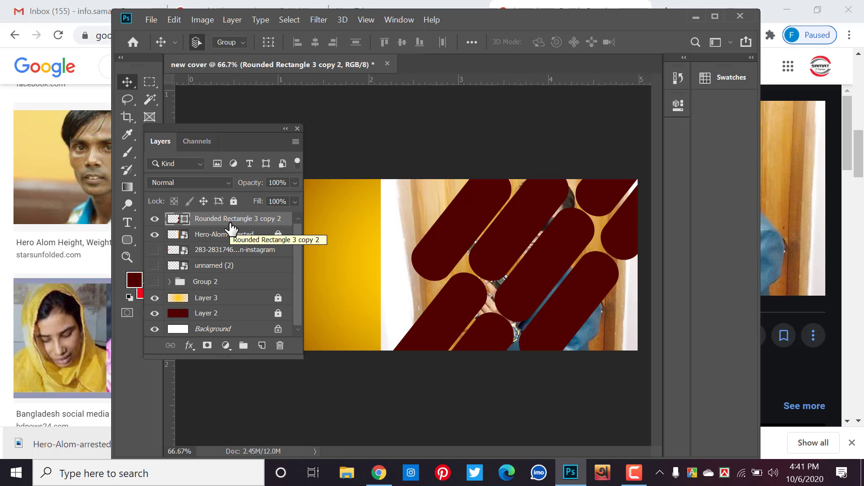
- Move the merged bars below the photo and clip the photo into them, then deselect
{"action": "right_click", "coordinate": [269, 234]}
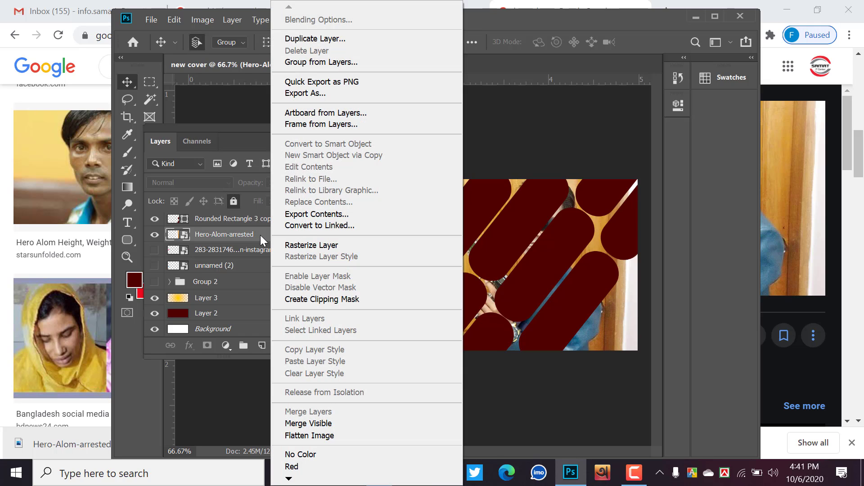
{"action": "left_click", "coordinate": [260, 235]}
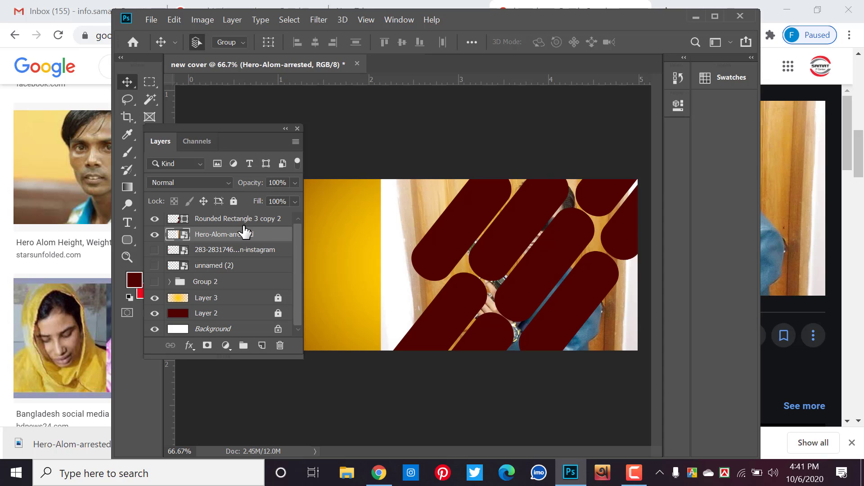
{"action": "left_click", "coordinate": [240, 220]}
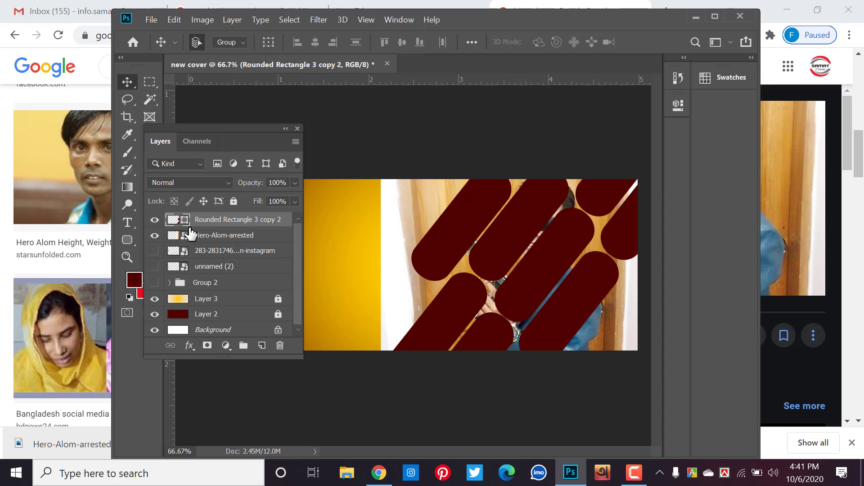
{"action": "left_click_drag", "start_coordinate": [202, 221], "coordinate": [203, 237]}
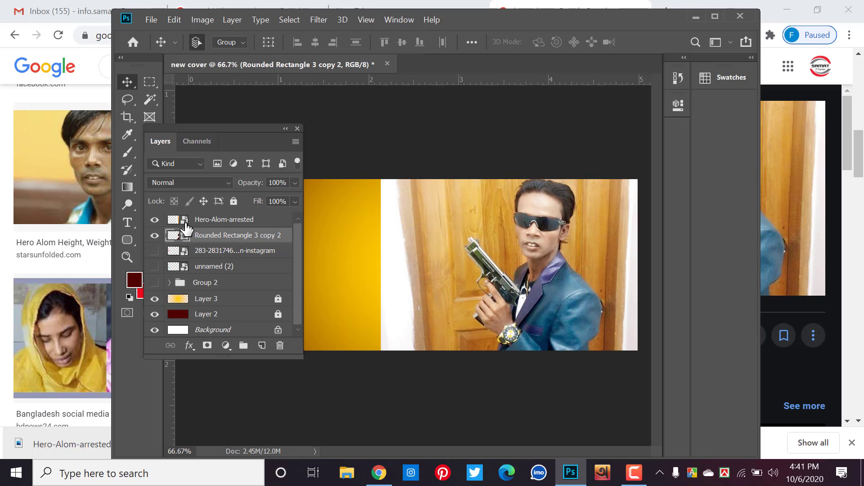
{"action": "left_click", "coordinate": [174, 236], "text": "ctrl"}
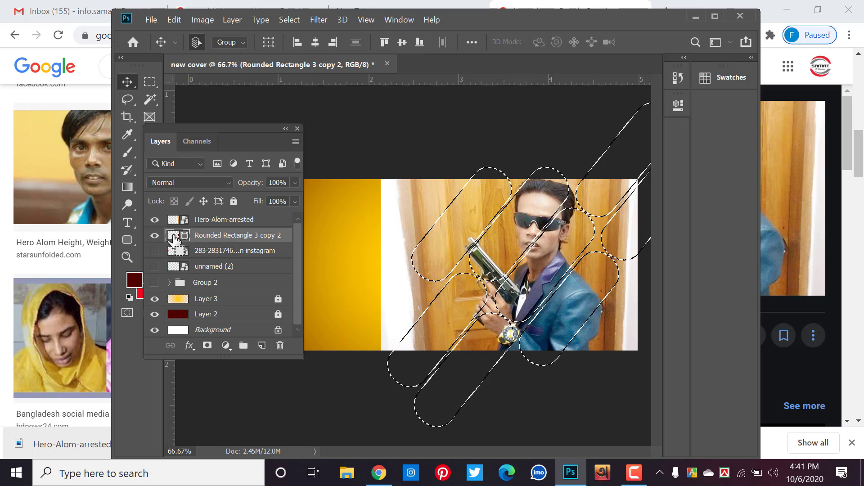
{"action": "left_click", "coordinate": [224, 220]}
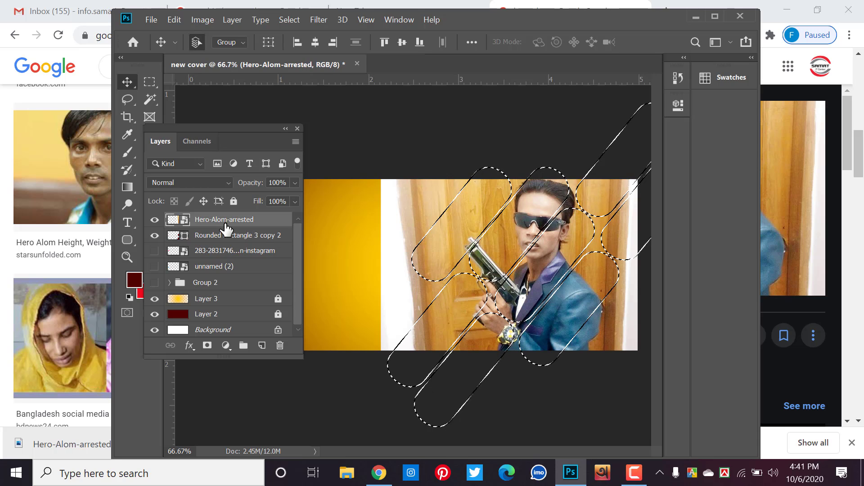
{"action": "right_click", "coordinate": [225, 220]}
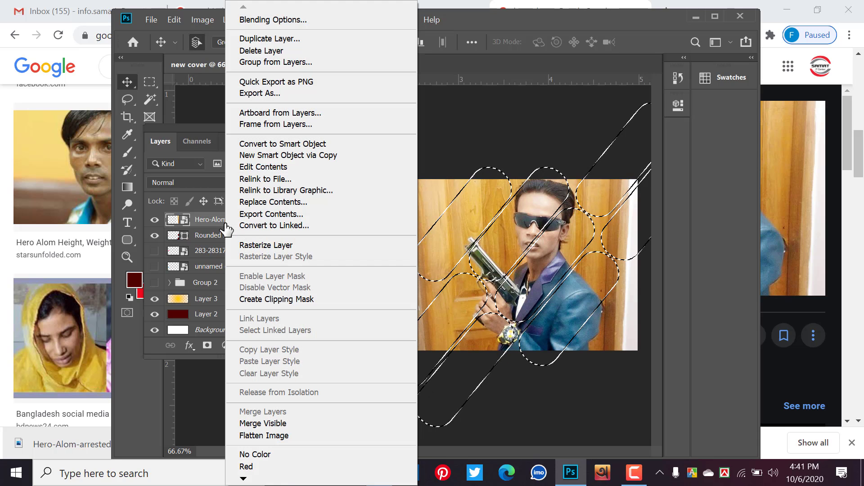
{"action": "left_click", "coordinate": [256, 301]}
{"action": "key", "text": "ctrl+d"}
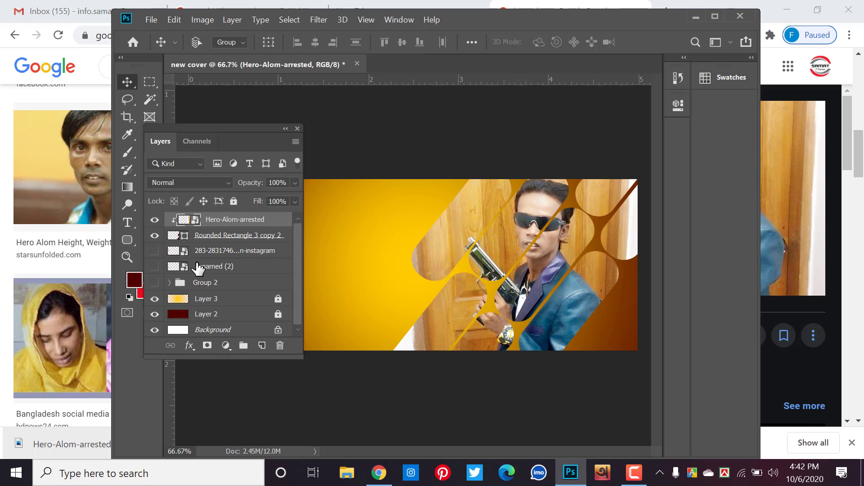
- Undo the clipping mask, layer move and shape merge to restore separate bar layers
{"action": "key", "text": "ctrl+alt+g"}
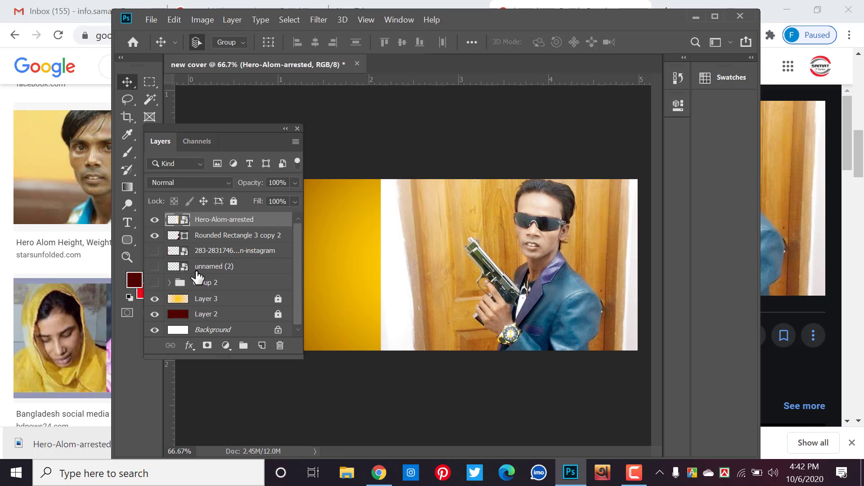
{"action": "key", "text": "ctrl+bracketleft"}
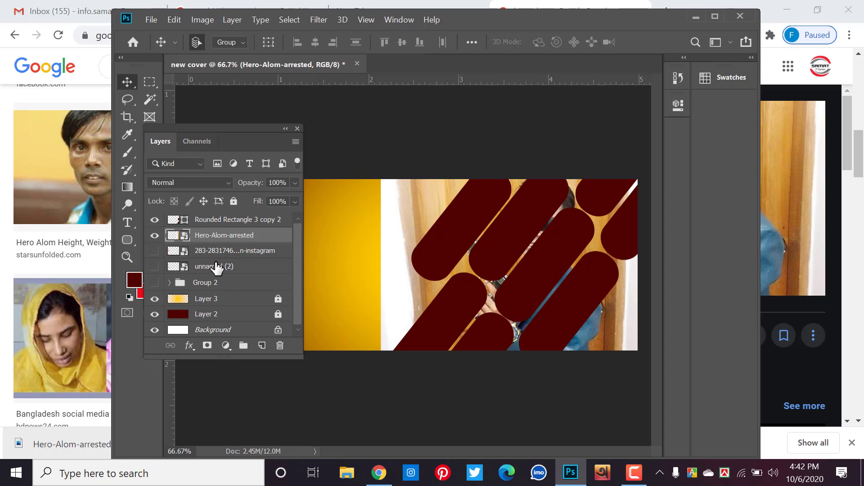
{"action": "key", "text": "ctrl+slash"}
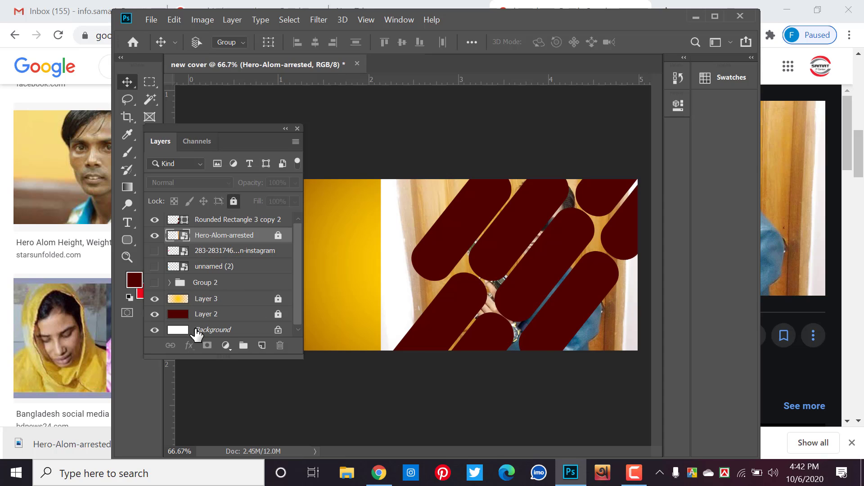
{"action": "left_click_drag", "start_coordinate": [196, 334], "coordinate": [196, 342]}
{"action": "left_click", "coordinate": [453, 315]}
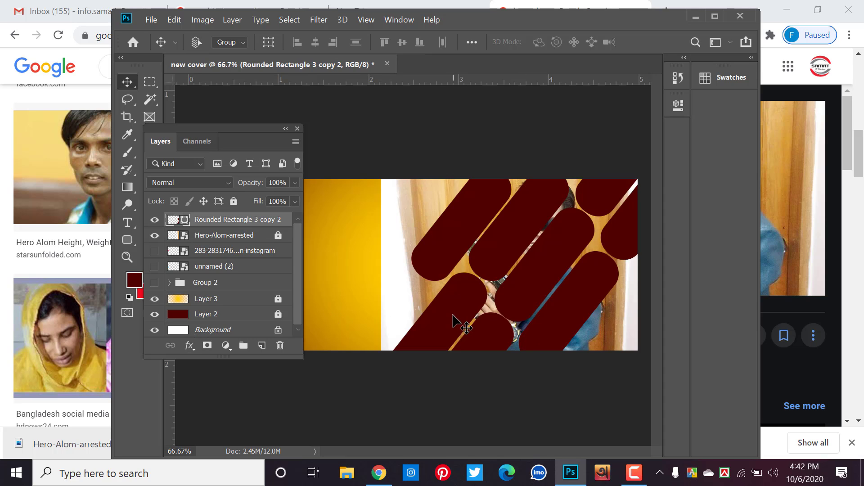
{"action": "left_click_drag", "start_coordinate": [453, 322], "coordinate": [450, 332]}
{"action": "key", "text": "ctrl+z"}
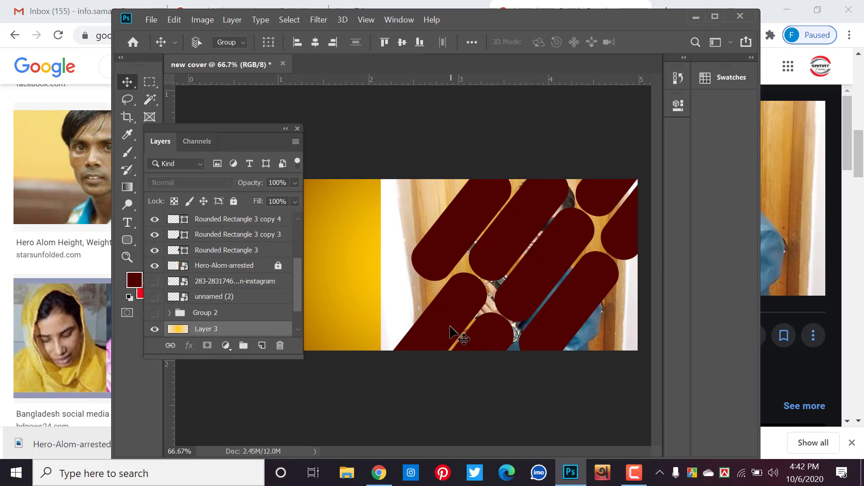
- Select all rounded bar layers, excluding Layer 3 and Layer 2, and group them as Group 3
{"action": "scroll", "coordinate": [252, 286], "scroll_direction": "up", "scroll_amount": 1}
{"action": "scroll", "coordinate": [251, 286], "scroll_direction": "up", "scroll_amount": 2}
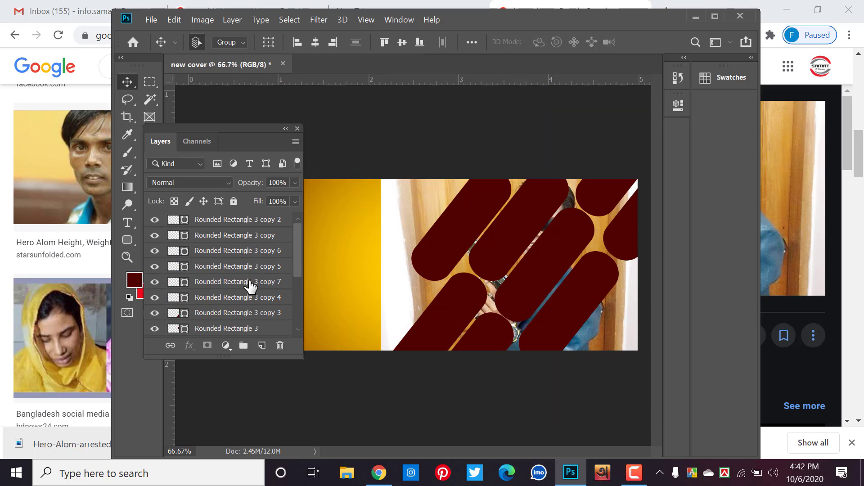
{"action": "mouse_move", "coordinate": [431, 121]}
{"action": "left_mouse_down"}
{"action": "mouse_move", "coordinate": [600, 432]}
{"action": "mouse_move", "coordinate": [571, 426]}
{"action": "left_mouse_up"}
{"action": "scroll", "coordinate": [212, 271], "scroll_direction": "down", "scroll_amount": 1}
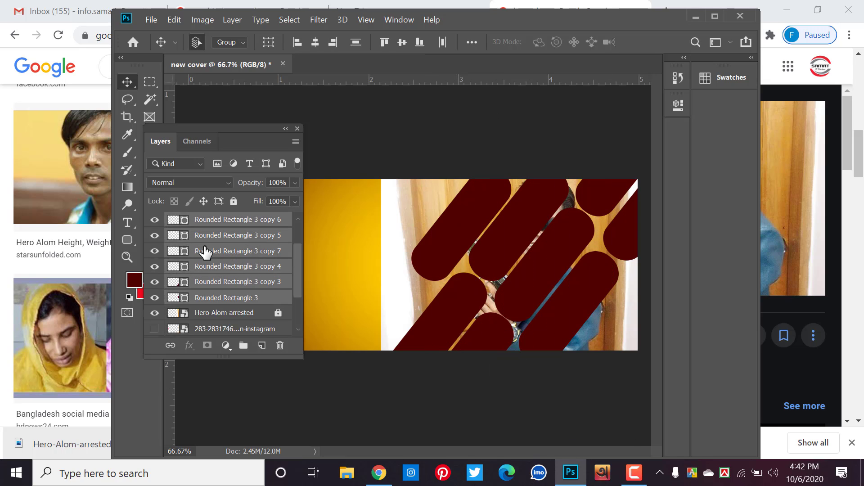
{"action": "scroll", "coordinate": [216, 279], "scroll_direction": "down", "scroll_amount": 3}
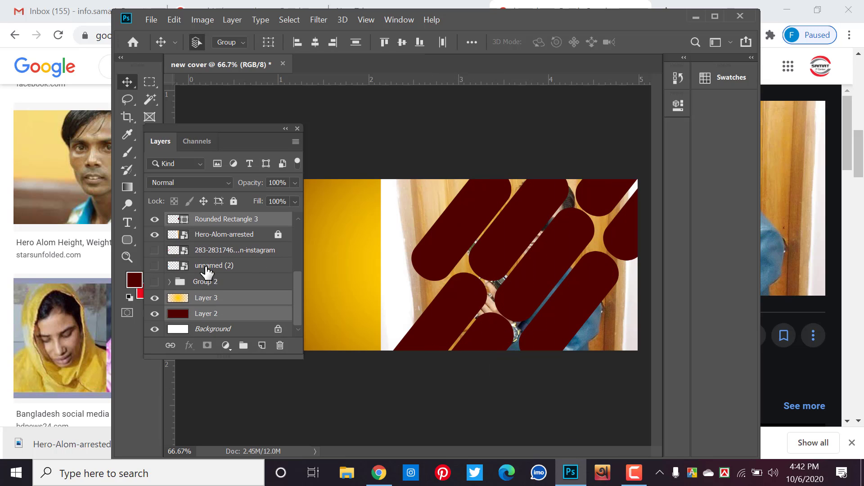
{"action": "left_click", "coordinate": [279, 305], "text": "ctrl"}
{"action": "left_click", "coordinate": [265, 318], "text": "ctrl"}
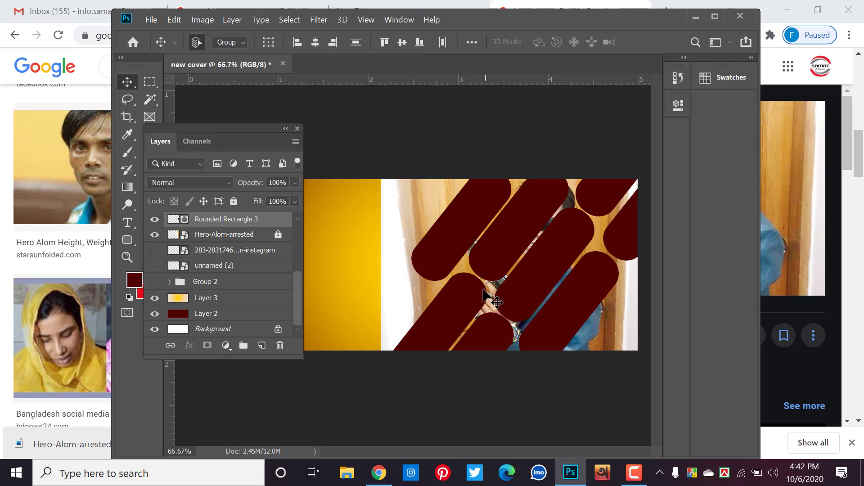
{"action": "left_click_drag", "start_coordinate": [516, 250], "coordinate": [517, 245]}
{"action": "key", "text": "ctrl+g"}
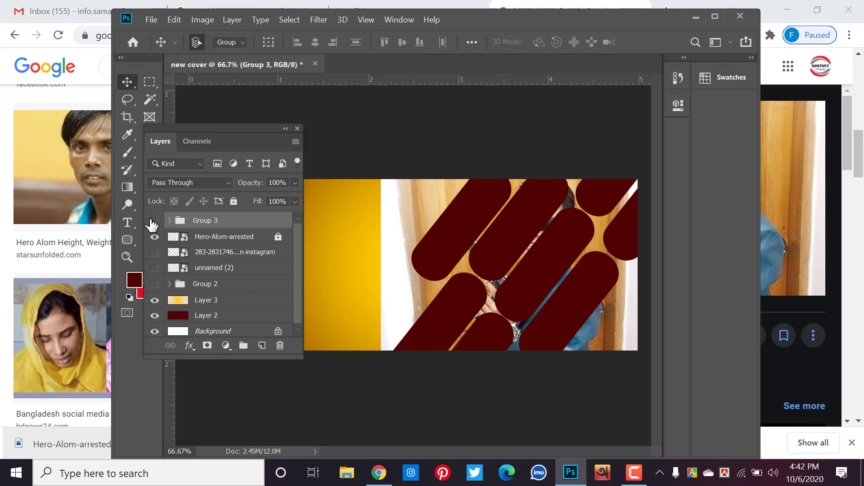
- Move Group 3 beneath the Hero-Alom-arrested photo layer in the Layers panel
{"action": "left_click", "coordinate": [154, 221]}
{"action": "left_click_drag", "start_coordinate": [180, 223], "coordinate": [243, 242]}
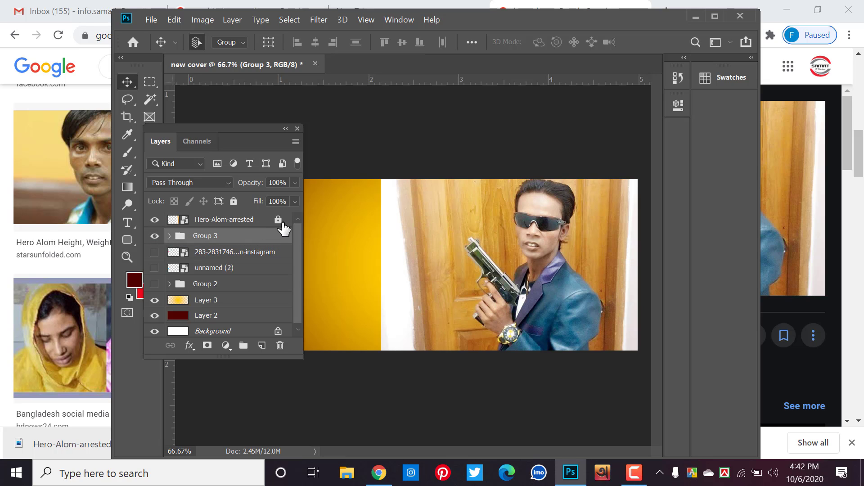
{"action": "left_click", "coordinate": [170, 237]}
{"action": "left_click", "coordinate": [185, 255]}
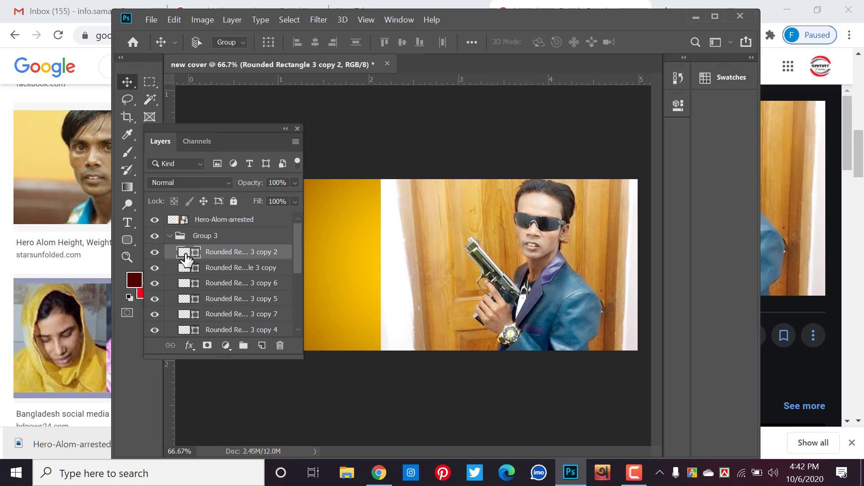
{"action": "mouse_move", "coordinate": [186, 260]}
{"action": "left_mouse_down"}
{"action": "mouse_move", "coordinate": [186, 286]}
{"action": "mouse_move", "coordinate": [183, 258]}
{"action": "left_mouse_up"}
{"action": "left_click", "coordinate": [171, 237]}
- Clip the Hero-Alom-arrested photo into Group 3's diagonal bars with Create Clipping Mask
{"action": "left_click", "coordinate": [199, 224]}
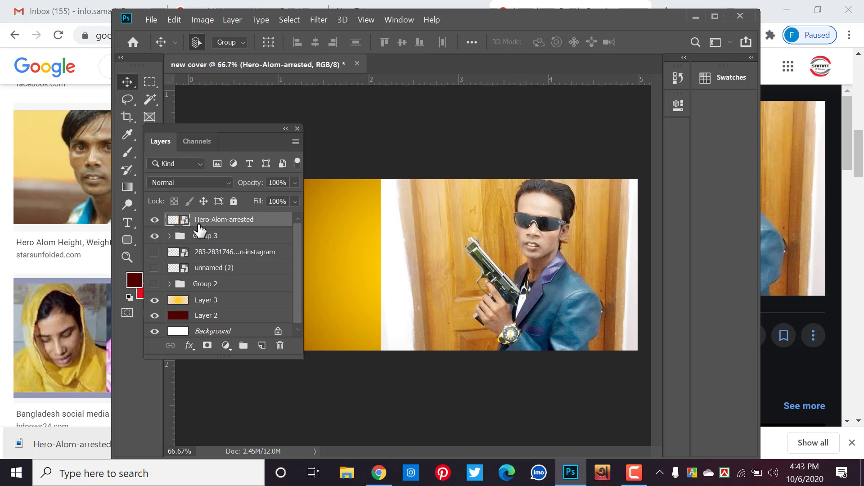
{"action": "right_click", "coordinate": [199, 224]}
{"action": "left_click", "coordinate": [215, 299]}
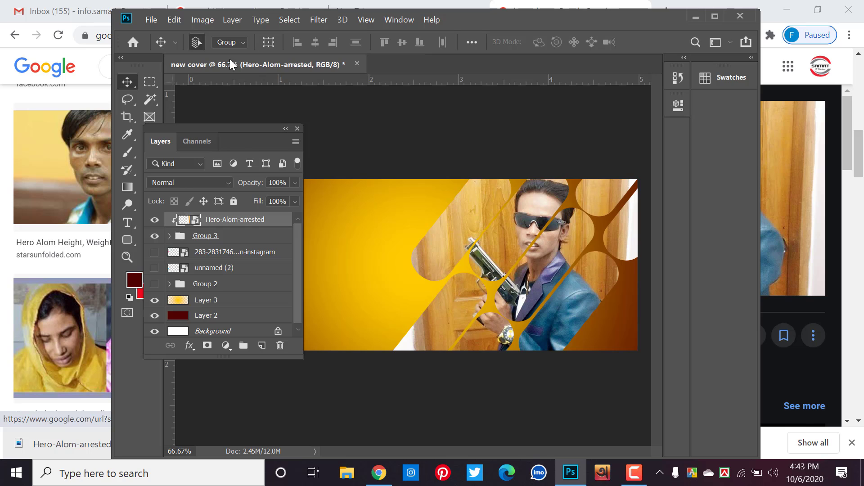
{"action": "left_click", "coordinate": [163, 20]}
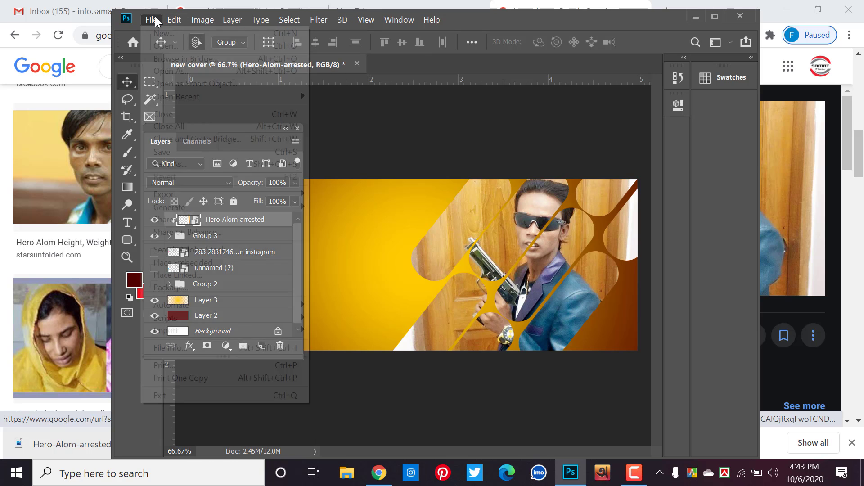
{"action": "left_click", "coordinate": [168, 36]}
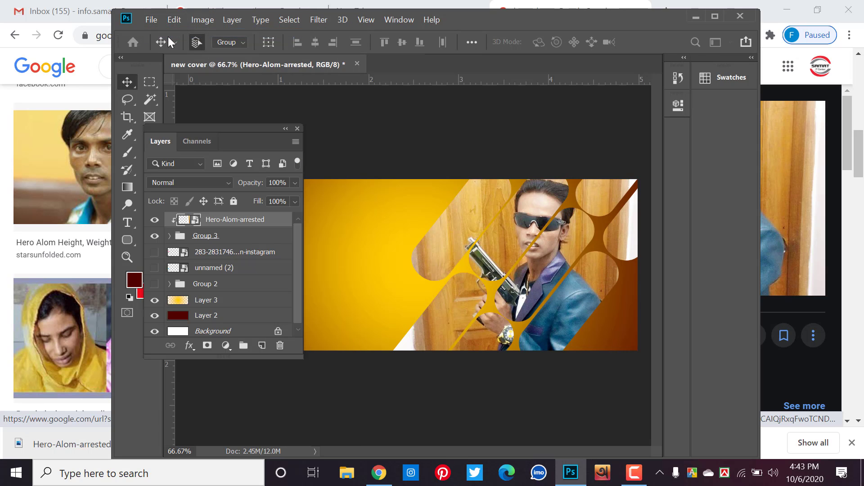
- Create a new blank 820x312 document, Untitled-1
{"action": "key", "text": "ctrl+n"}
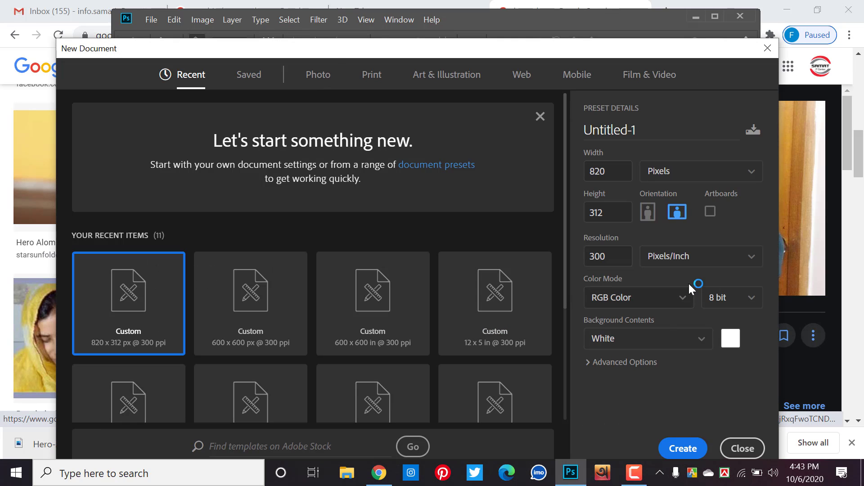
{"action": "left_click", "coordinate": [681, 449]}
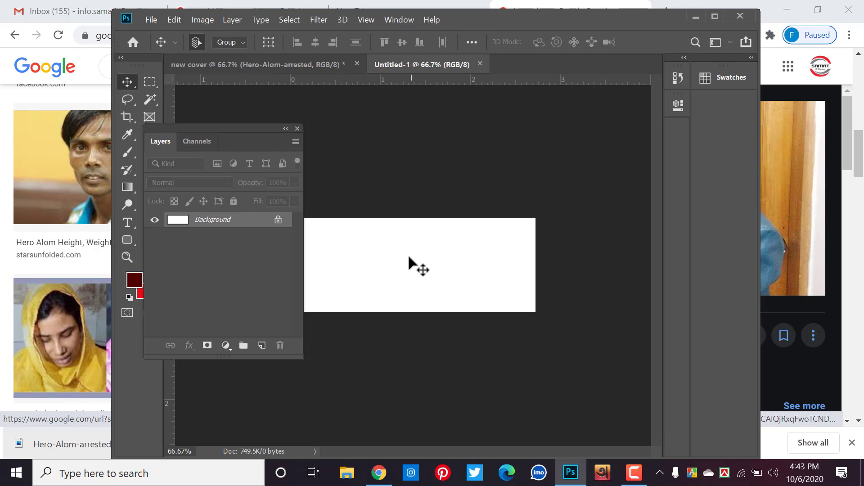
{"action": "scroll", "coordinate": [409, 255], "scroll_direction": "up", "scroll_amount": 1}
{"action": "scroll", "coordinate": [408, 255], "scroll_direction": "up", "scroll_amount": 4}
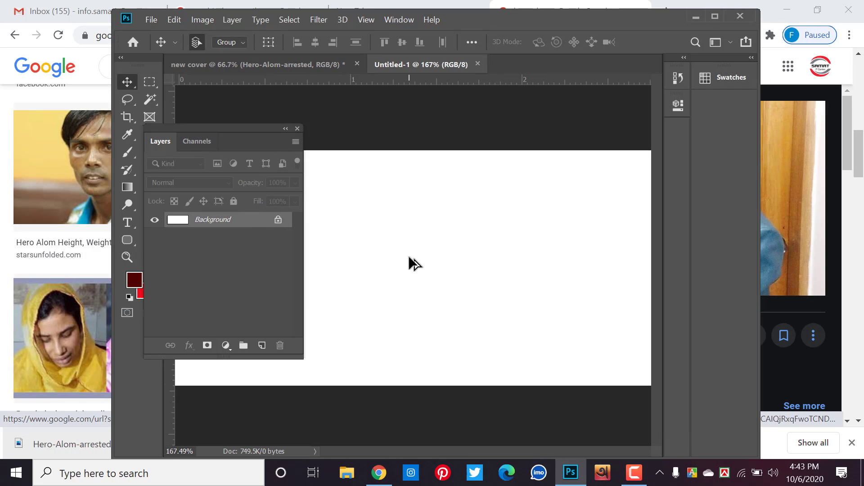
- Copy the Hero-Alom-arrested photo into Untitled-1 and position it so the face shows
{"action": "left_click", "coordinate": [299, 61]}
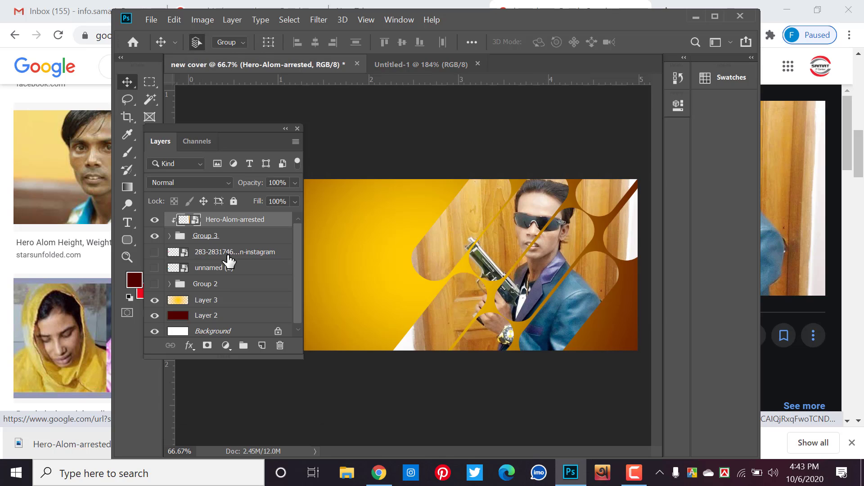
{"action": "left_click", "coordinate": [229, 260]}
{"action": "left_click", "coordinate": [229, 223]}
{"action": "mouse_move", "coordinate": [230, 223]}
{"action": "left_mouse_down"}
{"action": "mouse_move", "coordinate": [453, 255]}
{"action": "mouse_move", "coordinate": [455, 280]}
{"action": "left_mouse_up"}
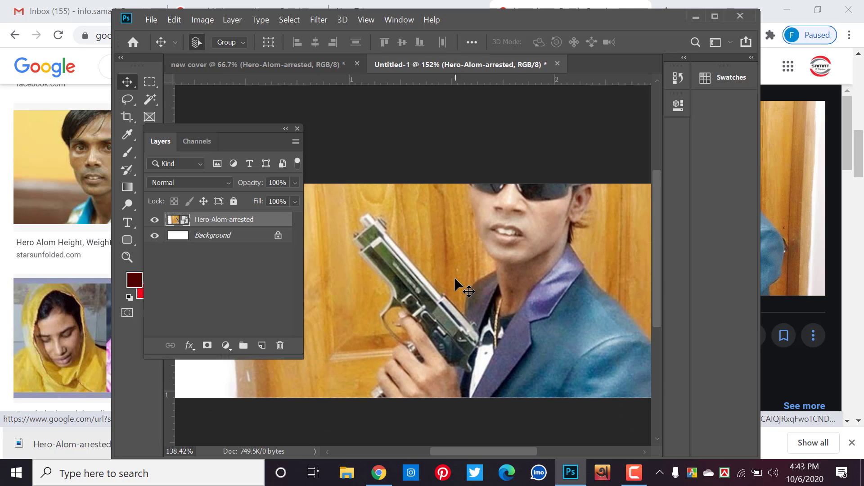
{"action": "scroll", "coordinate": [454, 280], "scroll_direction": "down", "scroll_amount": 3}
{"action": "left_click_drag", "start_coordinate": [454, 280], "coordinate": [468, 278]}
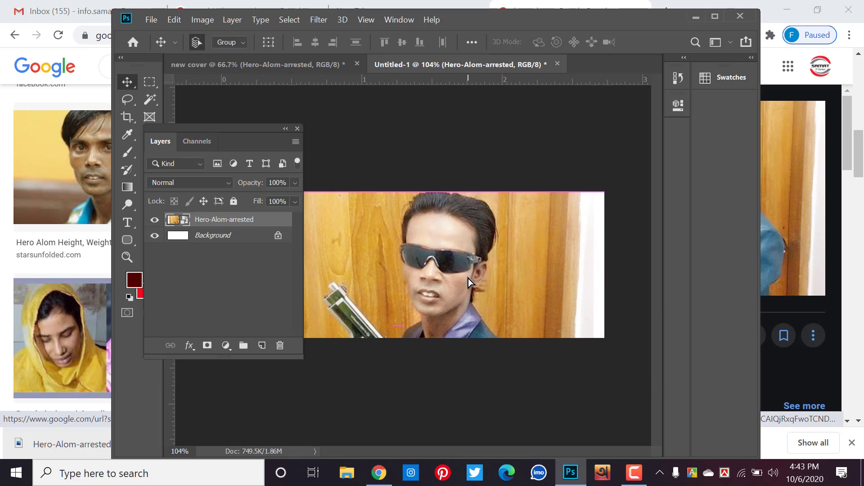
{"action": "scroll", "coordinate": [496, 270], "scroll_direction": "up", "scroll_amount": 1}
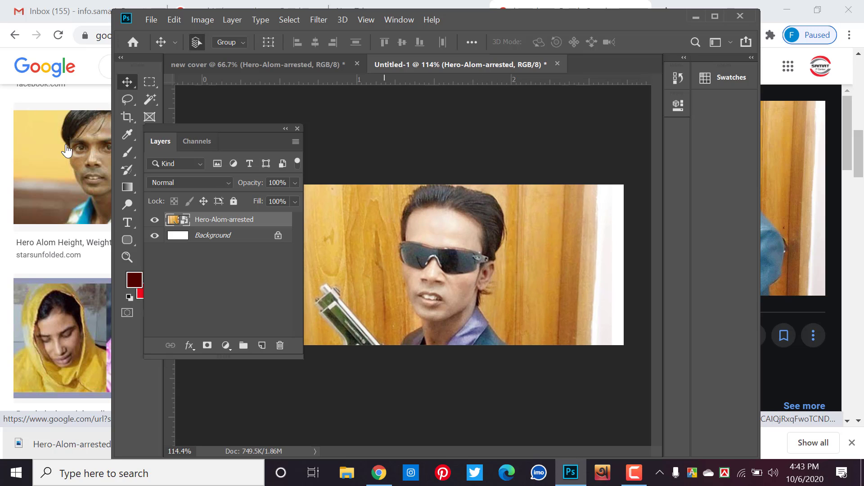
- Scale the photo down to about 15%, right of centre on the white canvas
{"action": "key", "text": "ctrl+t"}
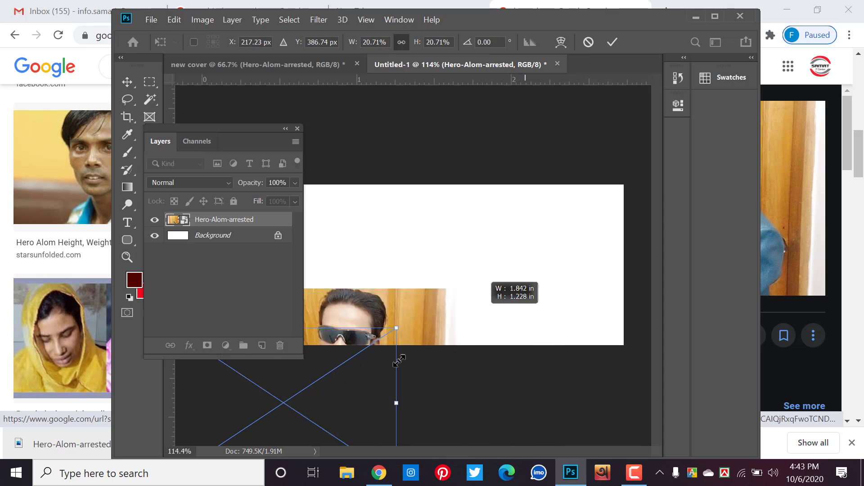
{"action": "left_click_drag", "start_coordinate": [610, 186], "coordinate": [418, 303]}
{"action": "left_click_drag", "start_coordinate": [494, 260], "coordinate": [565, 220]}
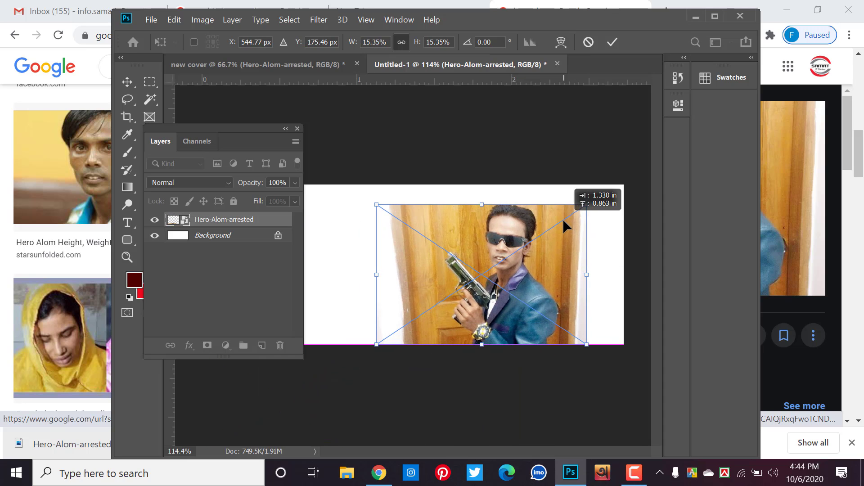
{"action": "key", "text": "Return"}
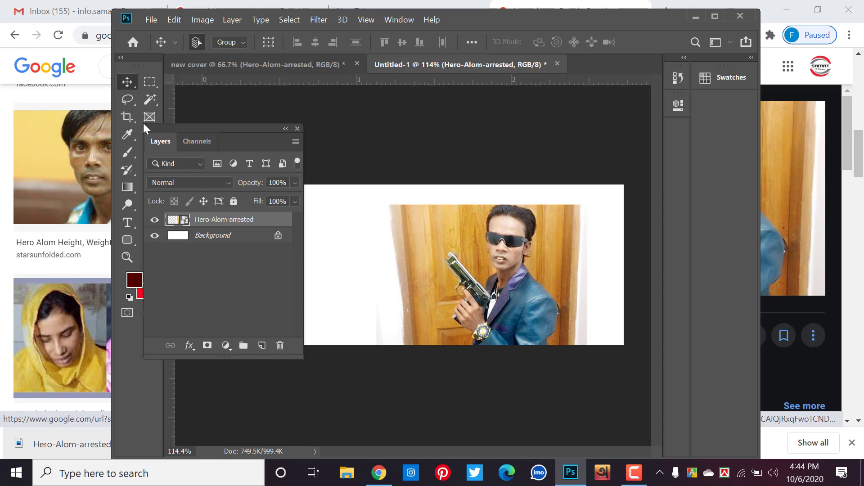
{"action": "left_click", "coordinate": [150, 89]}
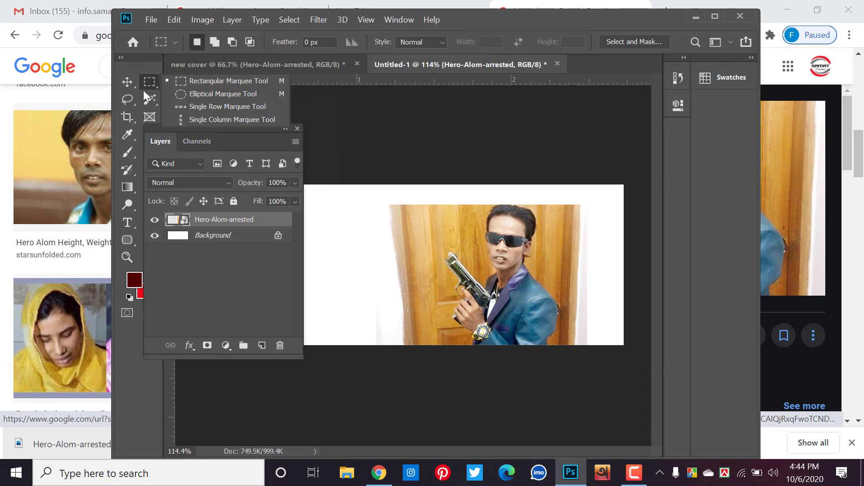
- Draw a dark red rectangle over the photo with the Rectangle Tool
{"action": "left_click", "coordinate": [130, 243]}
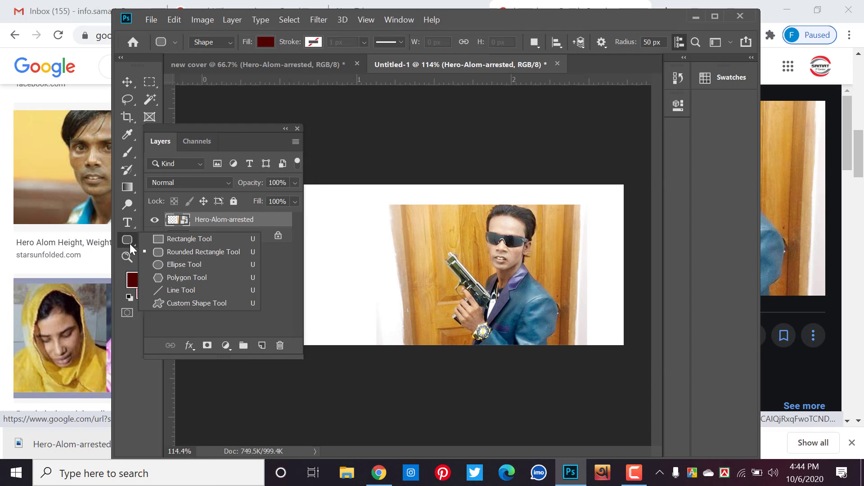
{"action": "left_click", "coordinate": [171, 239]}
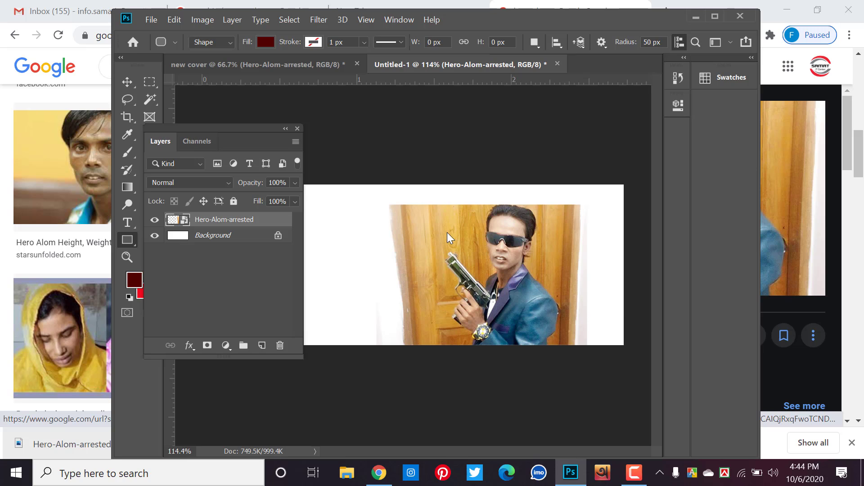
{"action": "left_click_drag", "start_coordinate": [448, 230], "coordinate": [480, 285]}
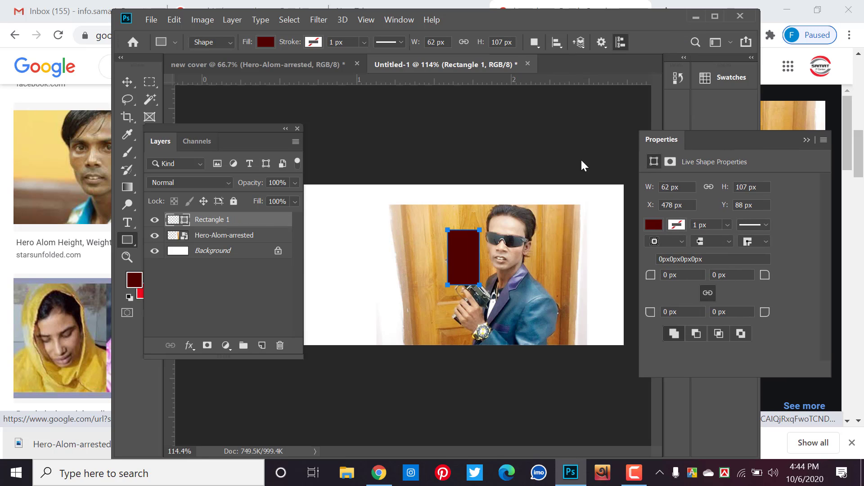
{"action": "key", "text": "v"}
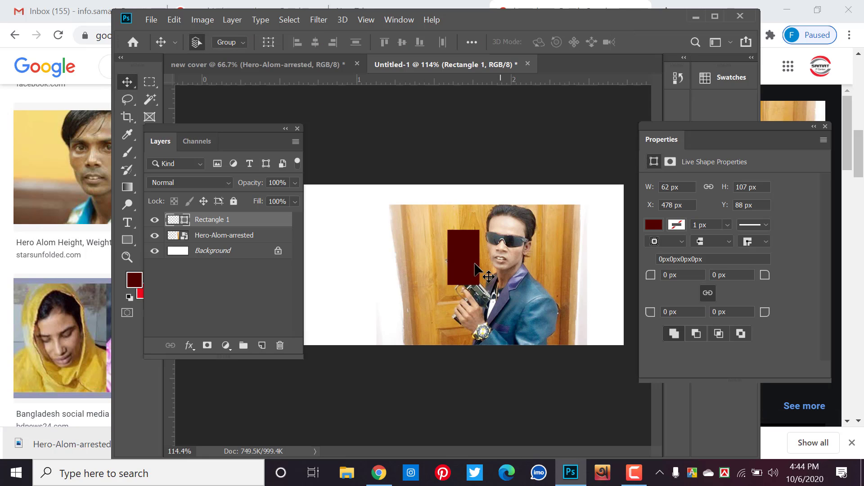
- Widen the rectangle, rotate it -47° into a diamond and enlarge it
{"action": "key", "text": "ctrl+t"}
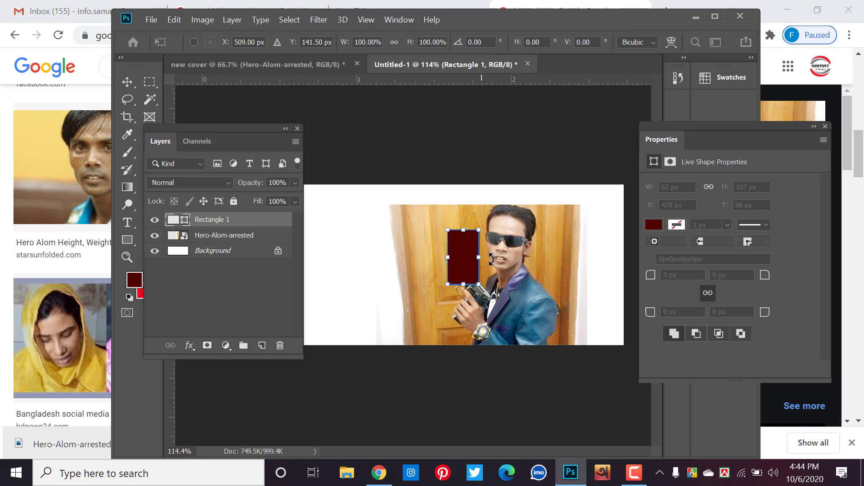
{"action": "left_click_drag", "start_coordinate": [479, 258], "coordinate": [499, 257]}
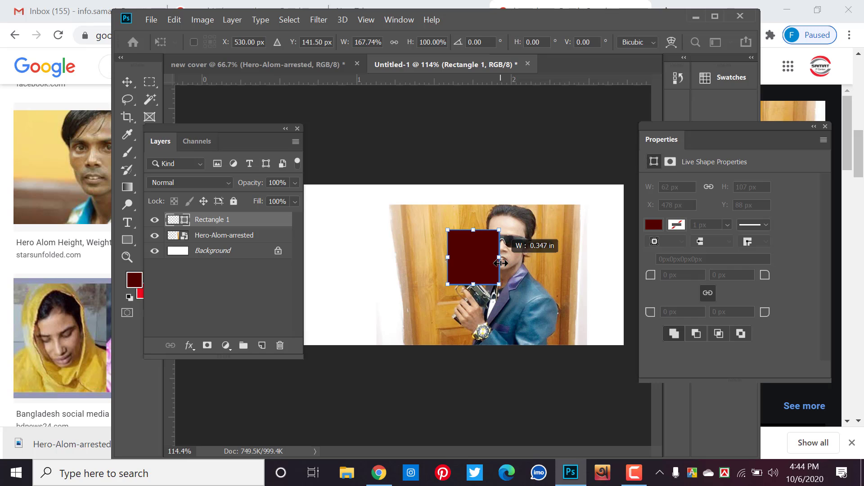
{"action": "mouse_move", "coordinate": [511, 294]}
{"action": "left_mouse_down"}
{"action": "mouse_move", "coordinate": [477, 295]}
{"action": "mouse_move", "coordinate": [478, 332]}
{"action": "left_mouse_up"}
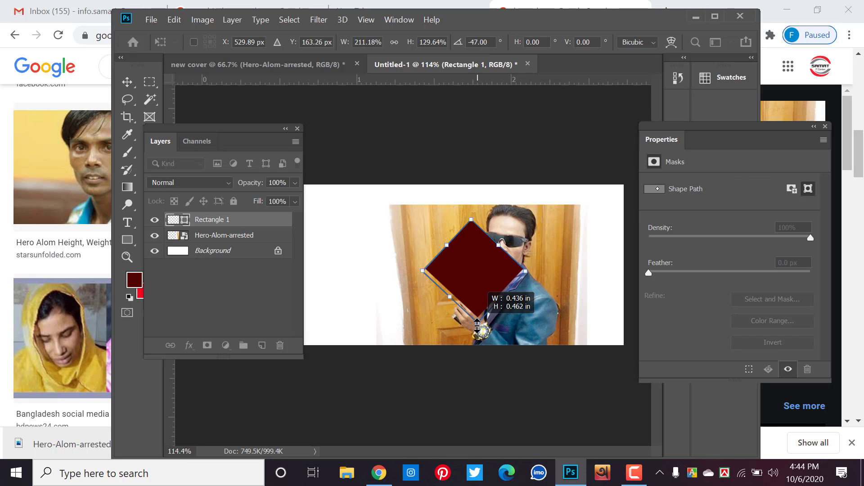
{"action": "mouse_move", "coordinate": [483, 275]}
{"action": "left_mouse_down"}
{"action": "mouse_move", "coordinate": [513, 290]}
{"action": "mouse_move", "coordinate": [511, 298]}
{"action": "left_mouse_up"}
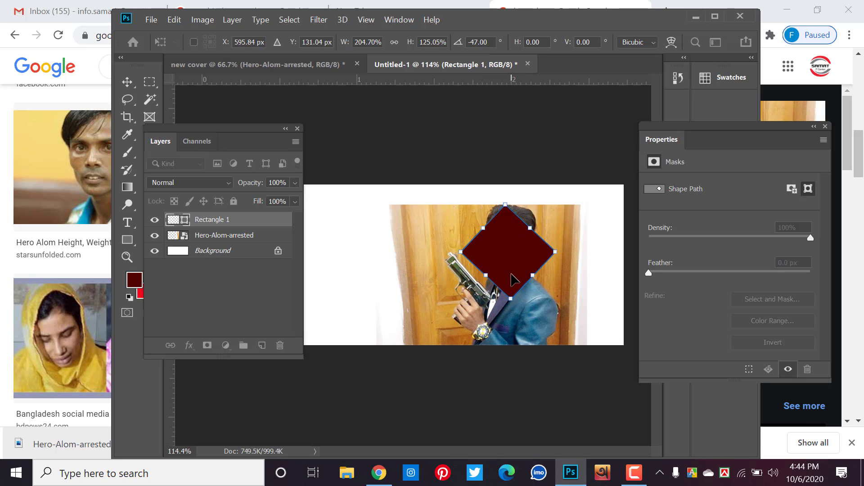
{"action": "key", "text": "Return"}
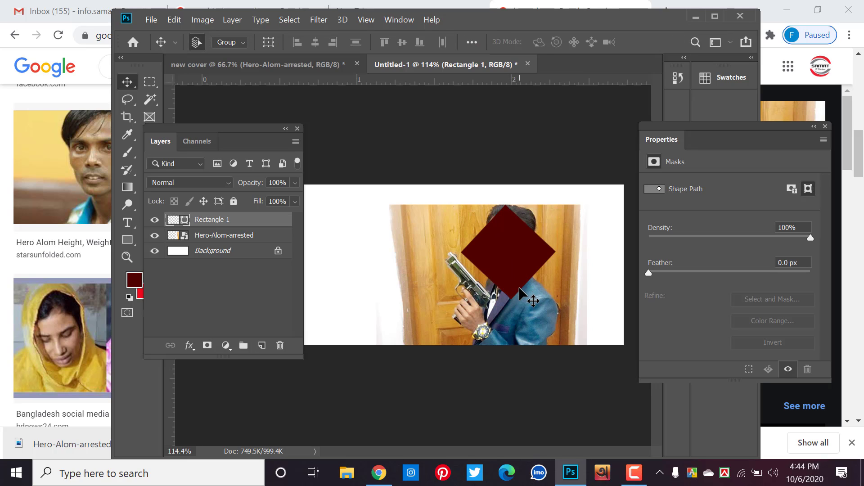
- Enlarge the diamond to about 133% and close the Properties panel
{"action": "key", "text": "ctrl+t"}
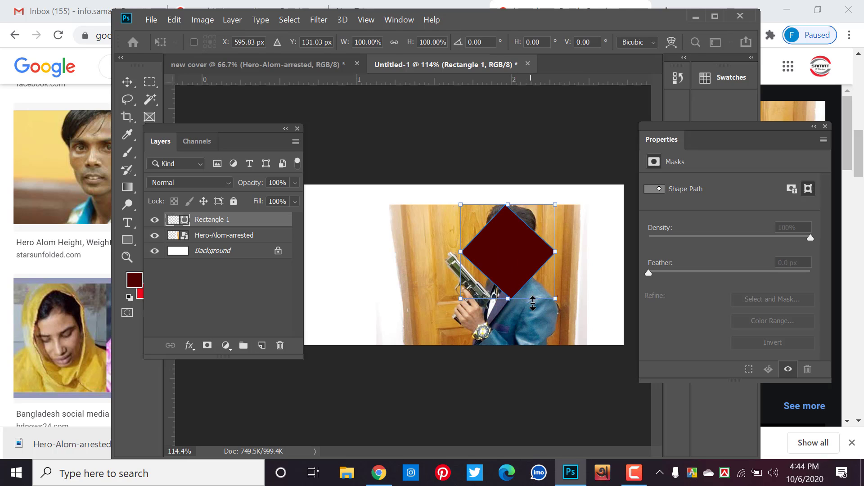
{"action": "mouse_move", "coordinate": [557, 300]}
{"action": "left_mouse_down"}
{"action": "mouse_move", "coordinate": [586, 344]}
{"action": "mouse_move", "coordinate": [537, 304]}
{"action": "left_mouse_up"}
{"action": "key", "text": "v"}
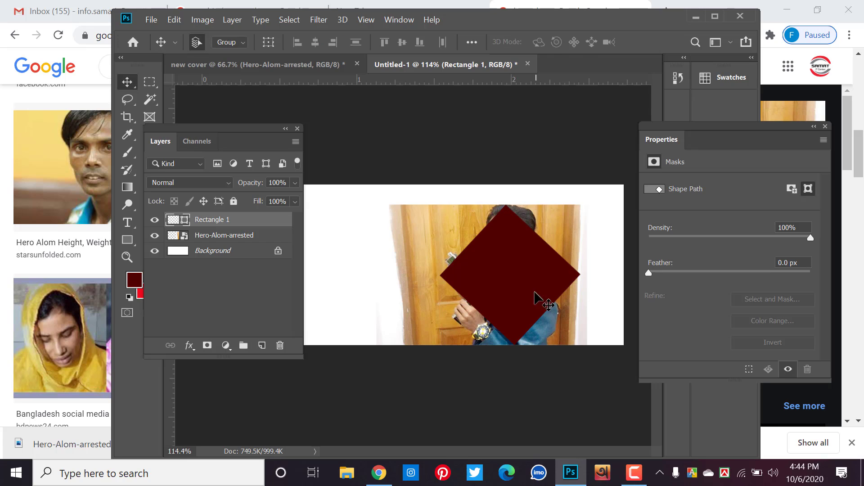
{"action": "left_click", "coordinate": [826, 126]}
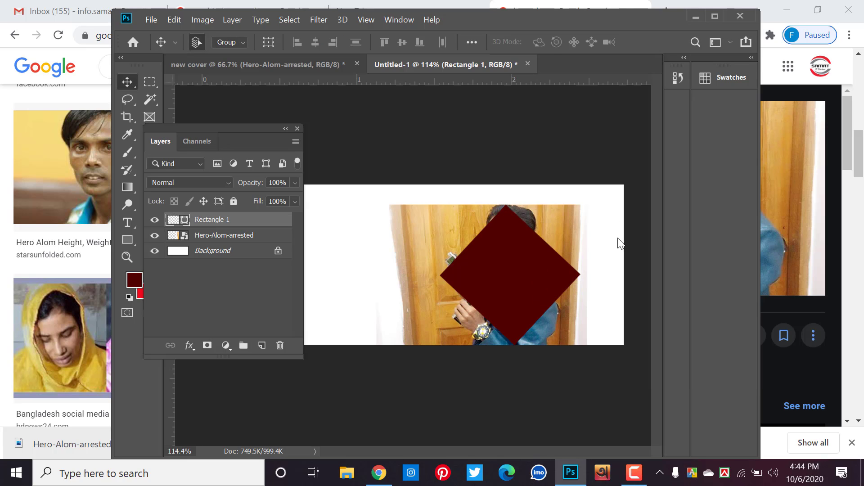
- Copy the diamond-shaped area of the photo to Layer 1, hiding Rectangle 1 and the photo
{"action": "left_click", "coordinate": [175, 221], "text": "ctrl"}
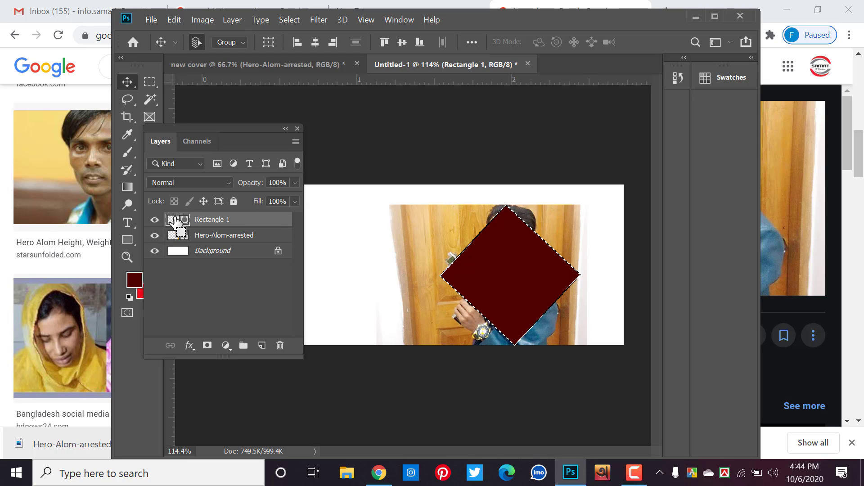
{"action": "left_click", "coordinate": [206, 236]}
{"action": "key", "text": "ctrl+j"}
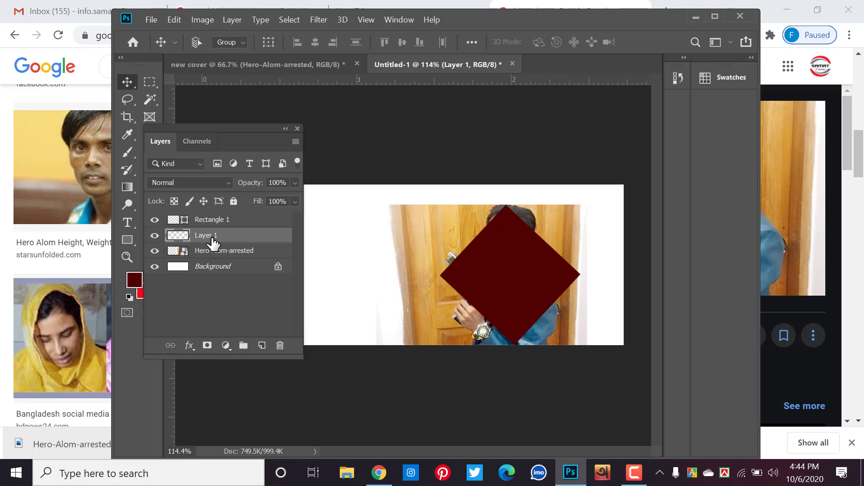
{"action": "left_click", "coordinate": [155, 220]}
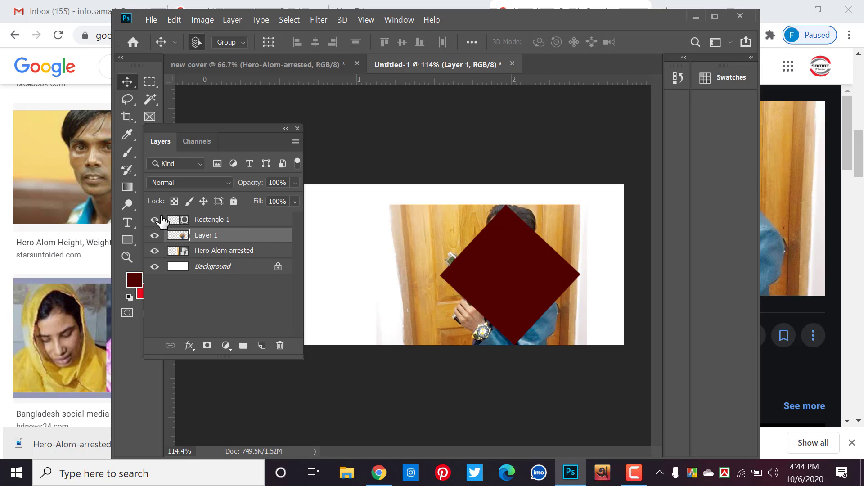
{"action": "left_click", "coordinate": [154, 250]}
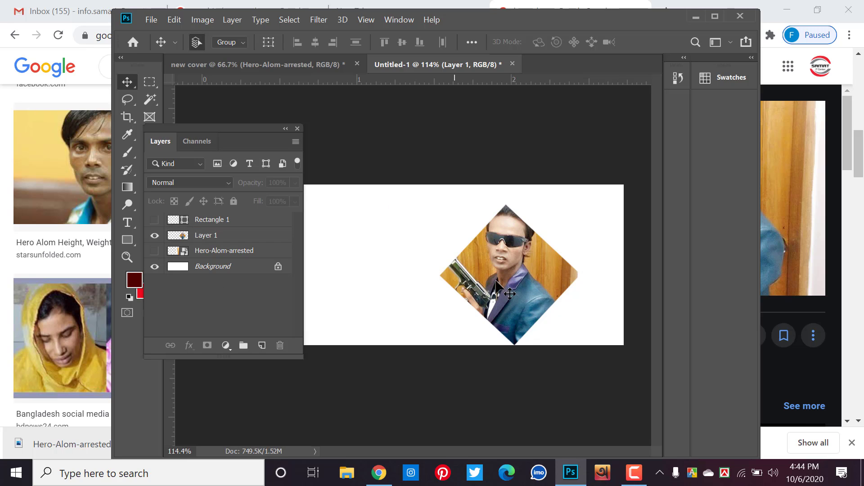
- Move Layer 1 to the canvas's left edge and show the original photo again
{"action": "mouse_move", "coordinate": [485, 289]}
{"action": "left_mouse_down"}
{"action": "mouse_move", "coordinate": [445, 288]}
{"action": "mouse_move", "coordinate": [453, 268]}
{"action": "left_mouse_up"}
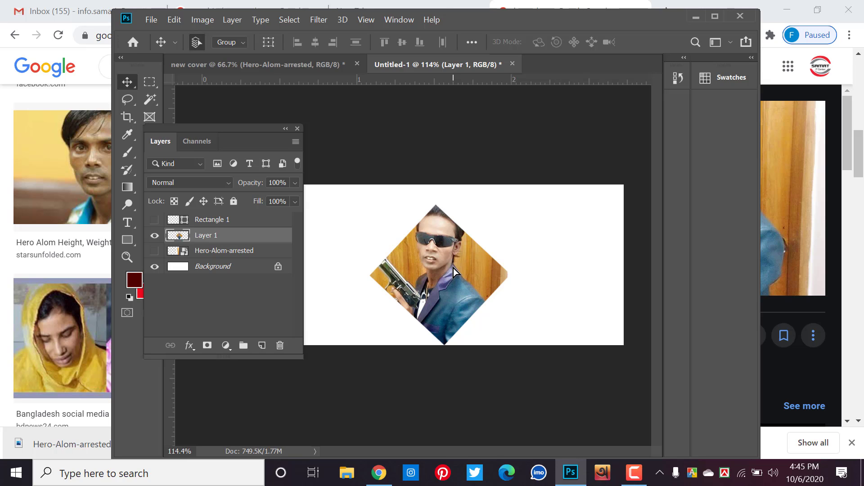
{"action": "mouse_move", "coordinate": [436, 261]}
{"action": "left_mouse_down"}
{"action": "mouse_move", "coordinate": [308, 299]}
{"action": "mouse_move", "coordinate": [330, 253]}
{"action": "left_mouse_up"}
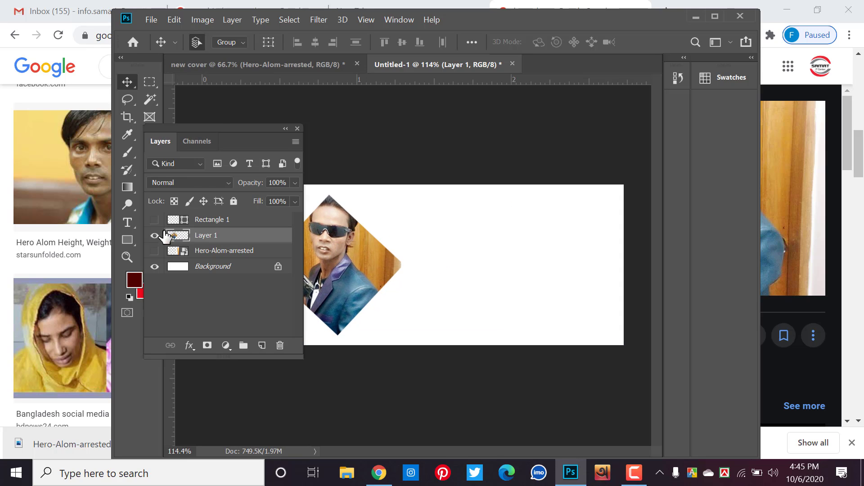
{"action": "left_click", "coordinate": [154, 220]}
- Show Rectangle 1 again and place it beneath the Hero-Alom-arrested photo
{"action": "left_click", "coordinate": [154, 251]}
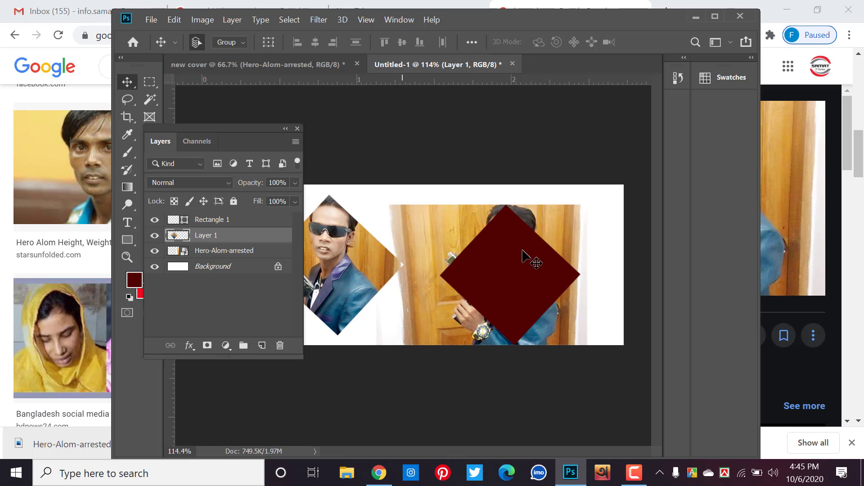
{"action": "left_click_drag", "start_coordinate": [536, 290], "coordinate": [534, 287]}
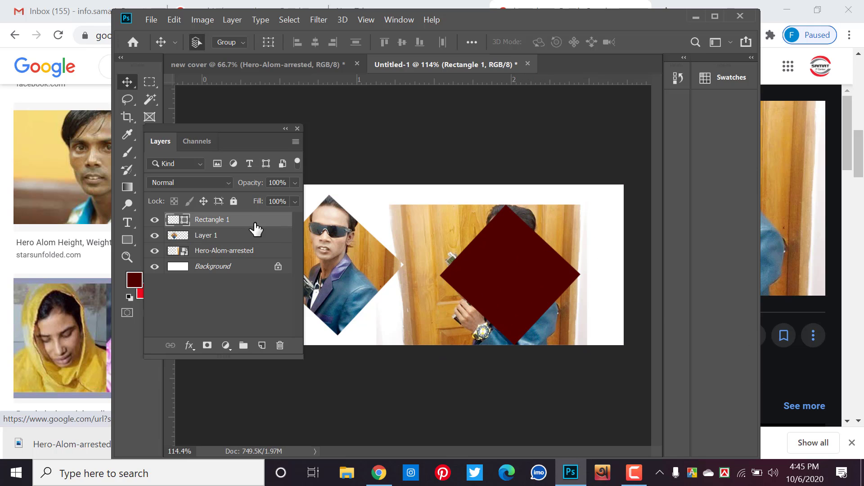
{"action": "left_click_drag", "start_coordinate": [253, 222], "coordinate": [255, 260]}
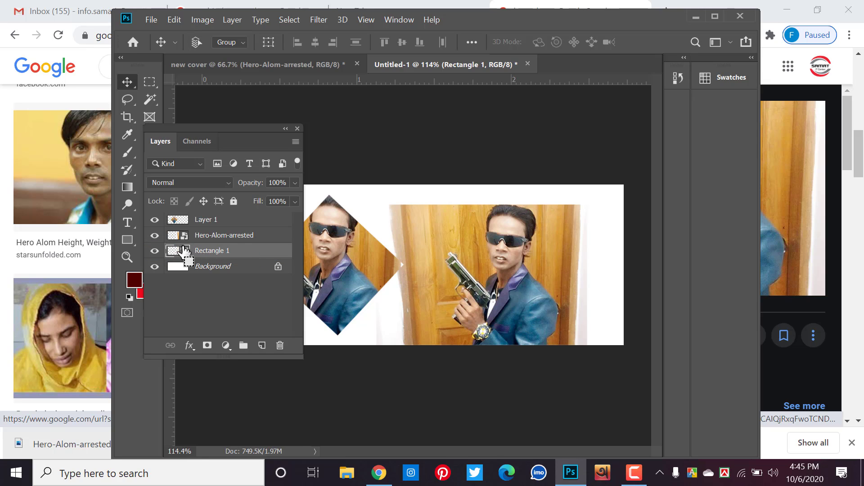
{"action": "left_click_drag", "start_coordinate": [175, 250], "coordinate": [177, 252]}
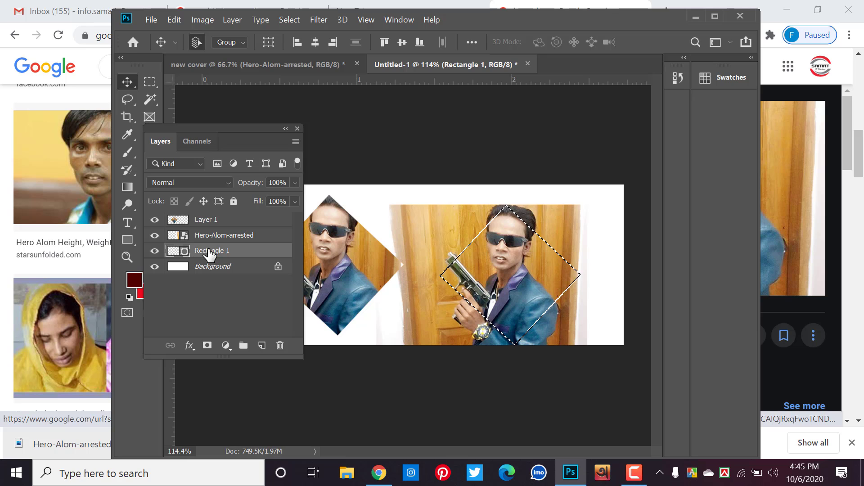
- Clip the photo into the right diamond and adjust its position inside it
{"action": "left_click", "coordinate": [225, 239]}
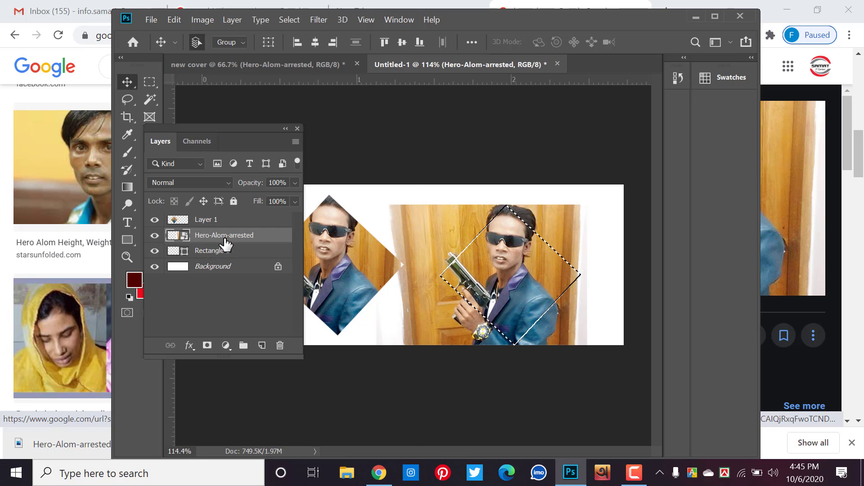
{"action": "right_click", "coordinate": [226, 243]}
{"action": "left_click", "coordinate": [254, 299]}
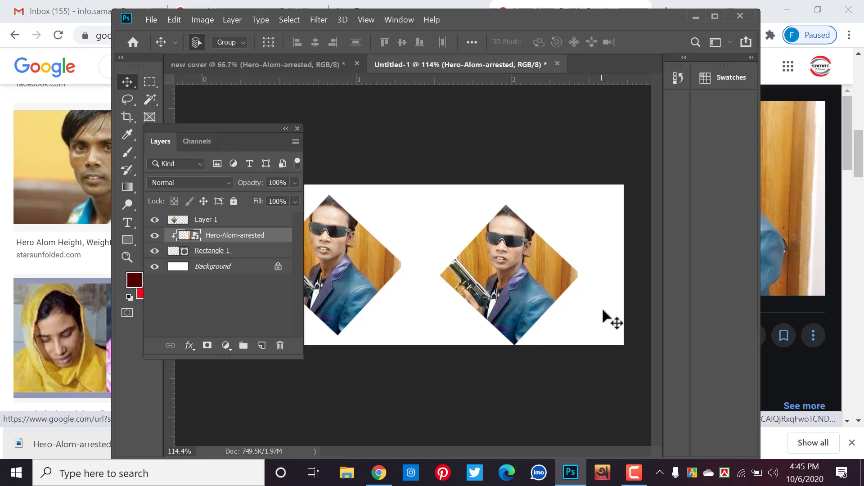
{"action": "mouse_move", "coordinate": [501, 269]}
{"action": "left_mouse_down"}
{"action": "mouse_move", "coordinate": [519, 279]}
{"action": "mouse_move", "coordinate": [496, 269]}
{"action": "mouse_move", "coordinate": [533, 272]}
{"action": "left_mouse_up"}
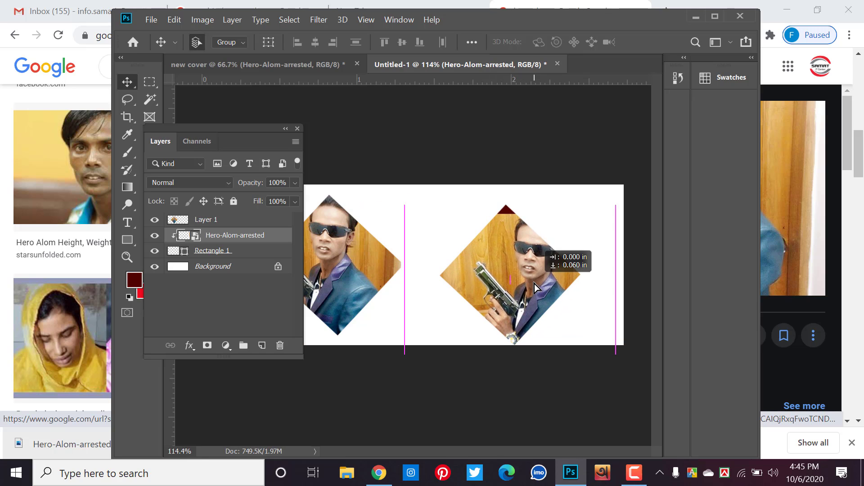
{"action": "left_click_drag", "start_coordinate": [534, 288], "coordinate": [485, 280]}
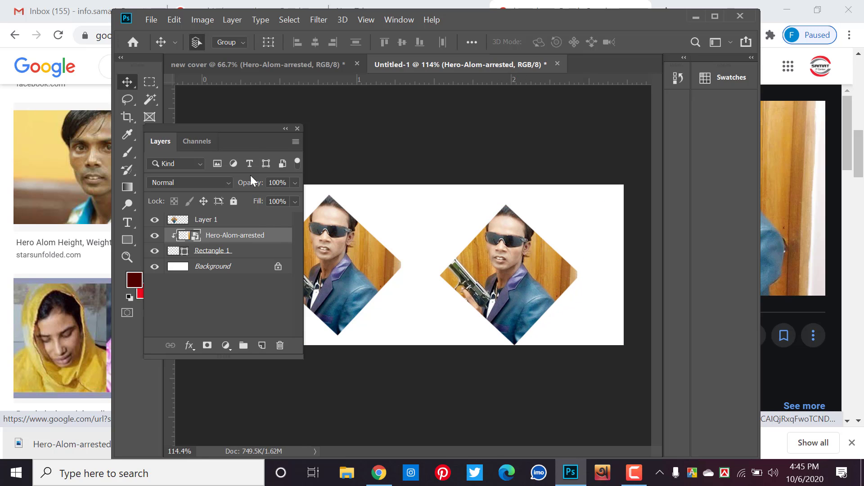
{"action": "left_click_drag", "start_coordinate": [247, 130], "coordinate": [185, 131]}
{"action": "mouse_move", "coordinate": [516, 279]}
{"action": "left_mouse_down"}
{"action": "mouse_move", "coordinate": [531, 274]}
{"action": "mouse_move", "coordinate": [523, 281]}
{"action": "mouse_move", "coordinate": [532, 283]}
{"action": "left_mouse_up"}
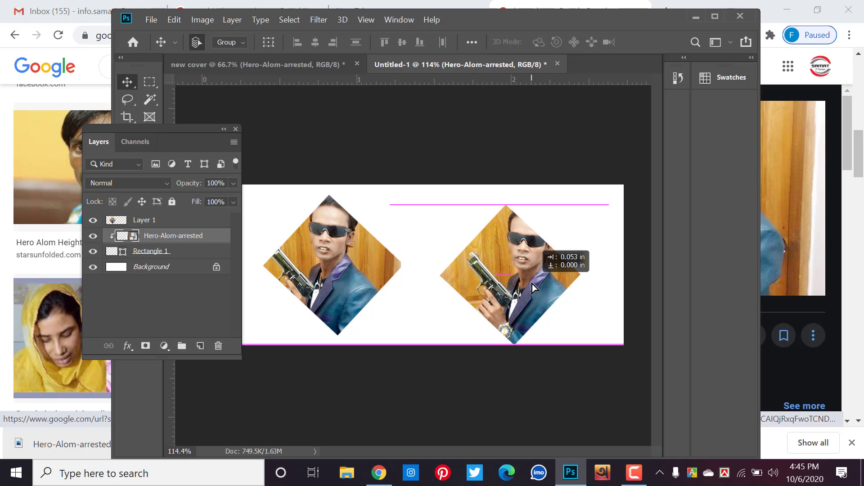
- Reposition the photo inside the left Layer 1 diamond so more of the gun shows
{"action": "left_click", "coordinate": [437, 175]}
{"action": "left_click", "coordinate": [476, 242]}
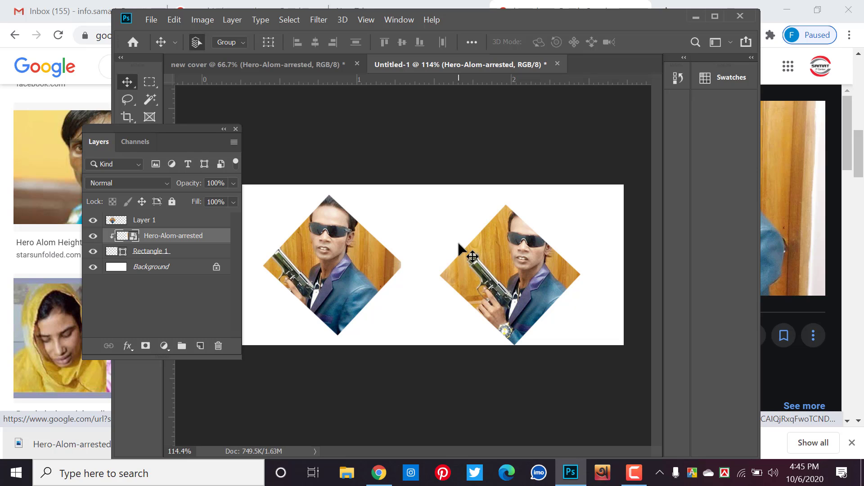
{"action": "left_click_drag", "start_coordinate": [362, 265], "coordinate": [332, 248]}
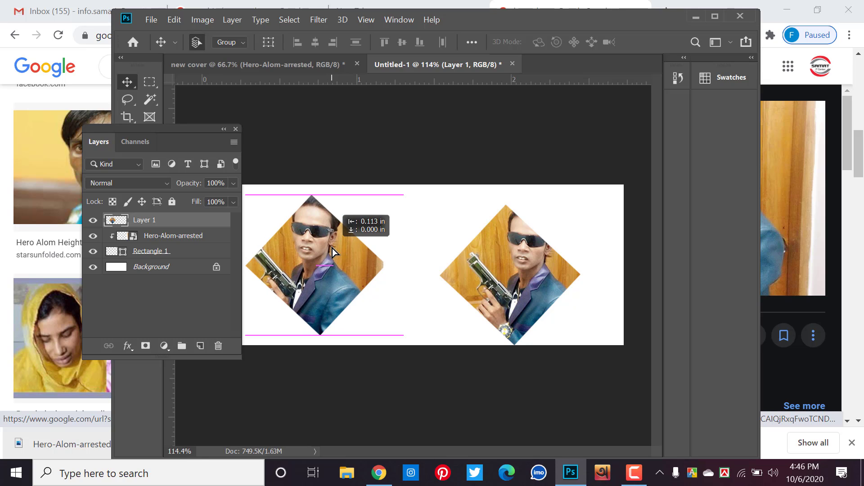
{"action": "left_click_drag", "start_coordinate": [333, 248], "coordinate": [323, 249]}
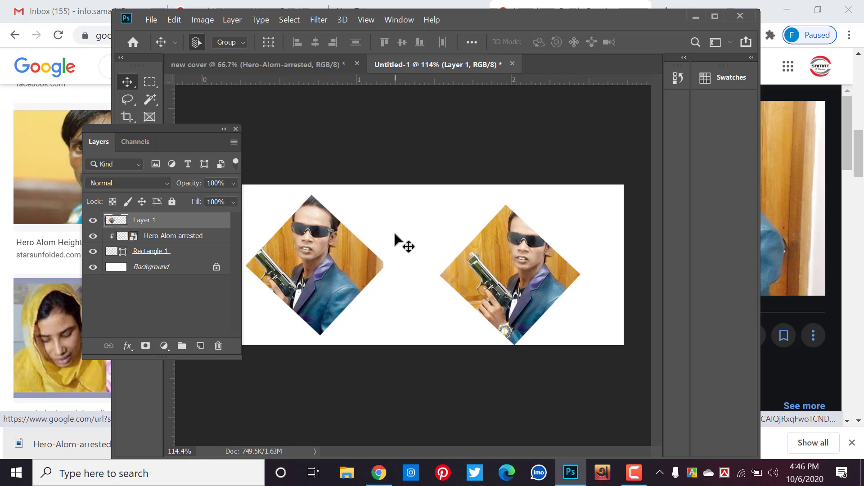
{"action": "left_click", "coordinate": [506, 250]}
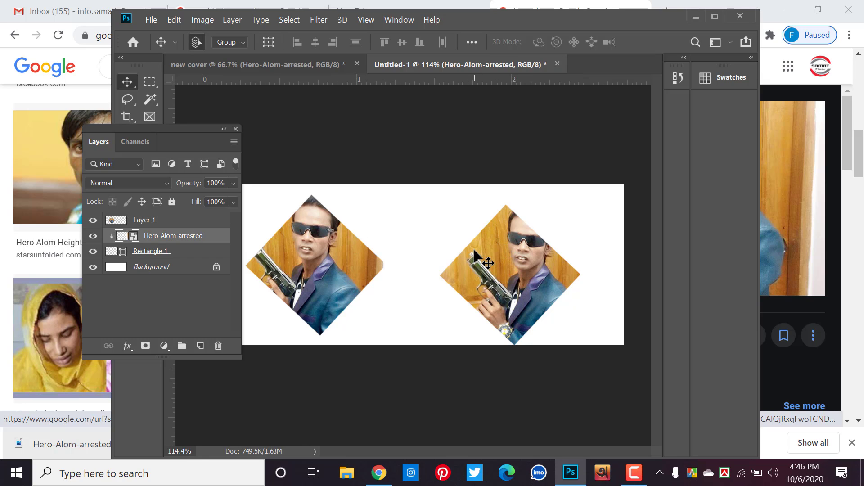
- Delete the photo and diamond layers, leaving only the white Background layer
{"action": "key", "text": "Delete"}
{"action": "key", "text": "Delete"}
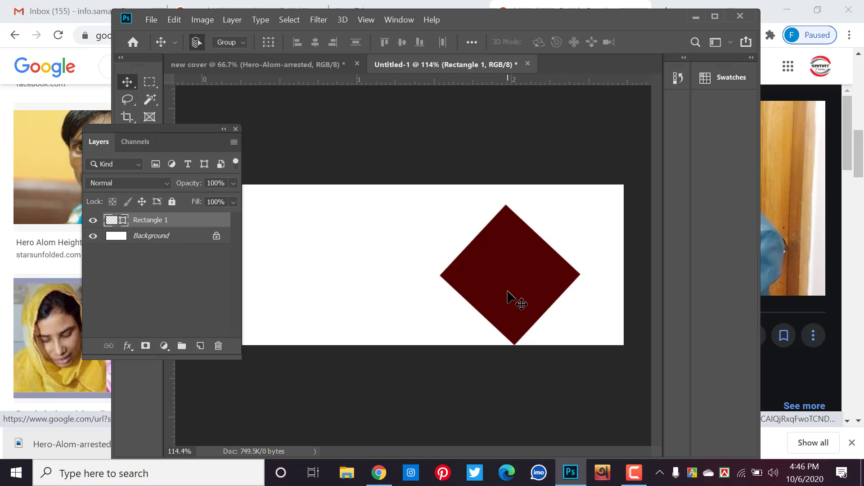
{"action": "key", "text": "Delete"}
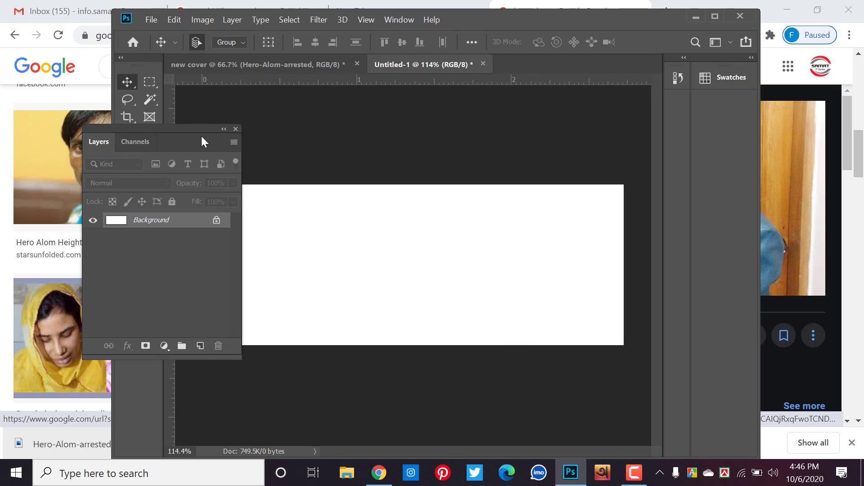
{"action": "left_click", "coordinate": [379, 473]}
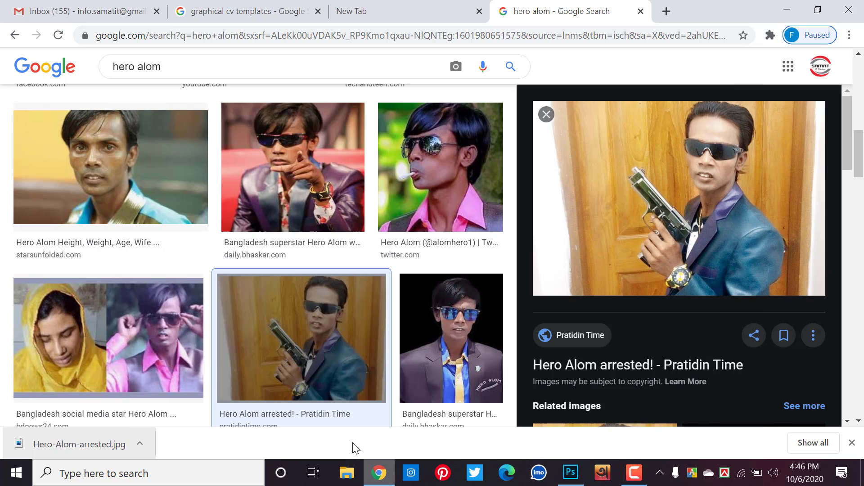
{"action": "mouse_move", "coordinate": [678, 198]}
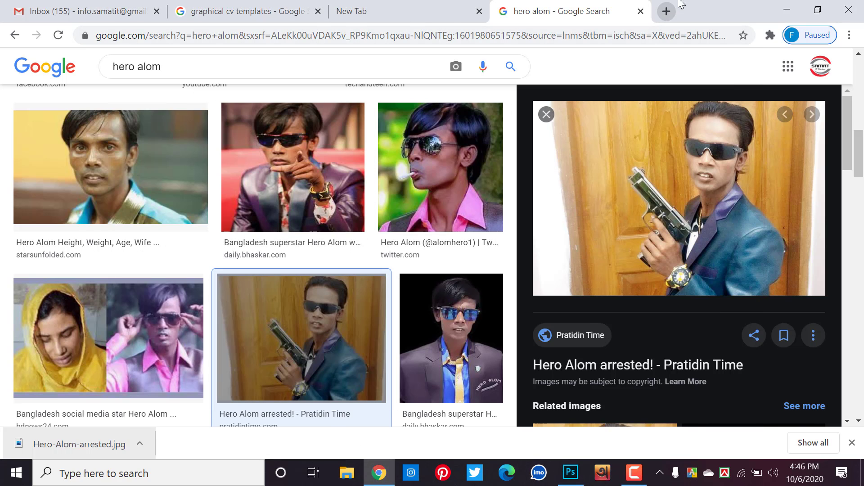
{"action": "double_click", "coordinate": [680, 4]}
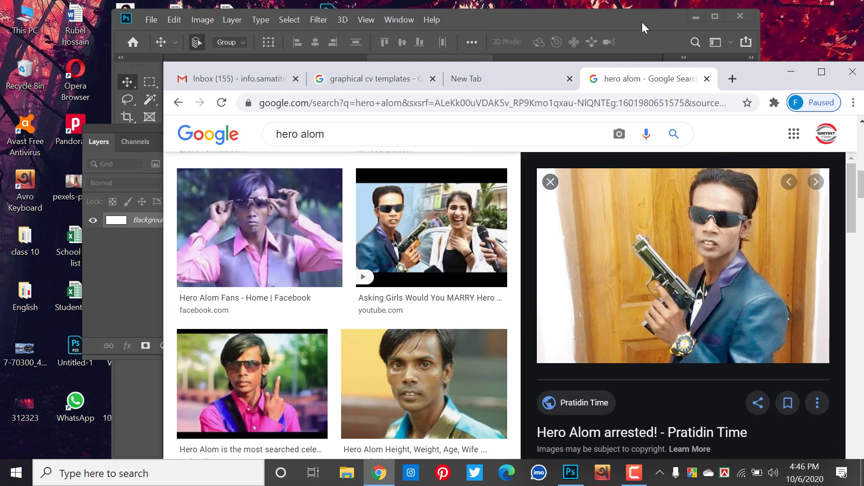
{"action": "left_click", "coordinate": [642, 23]}
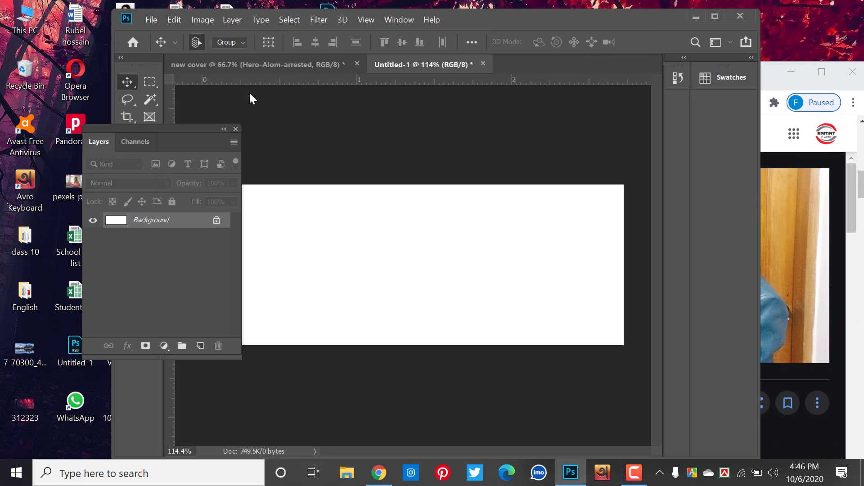
{"action": "left_click", "coordinate": [704, 18]}
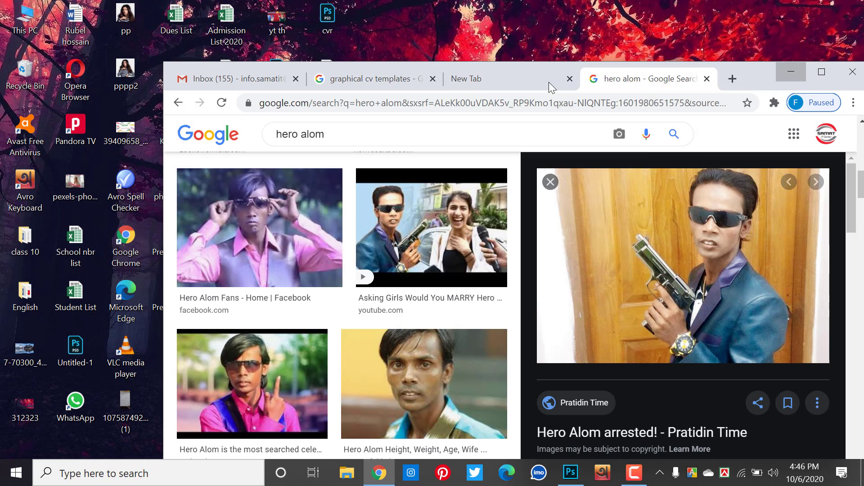
{"action": "key", "text": "super+d"}
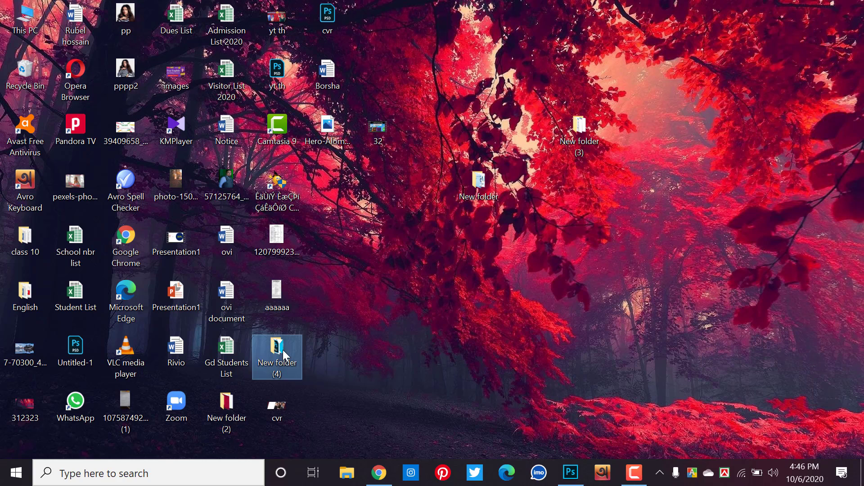
{"action": "left_click", "coordinate": [282, 354]}
{"action": "double_click", "coordinate": [277, 350]}
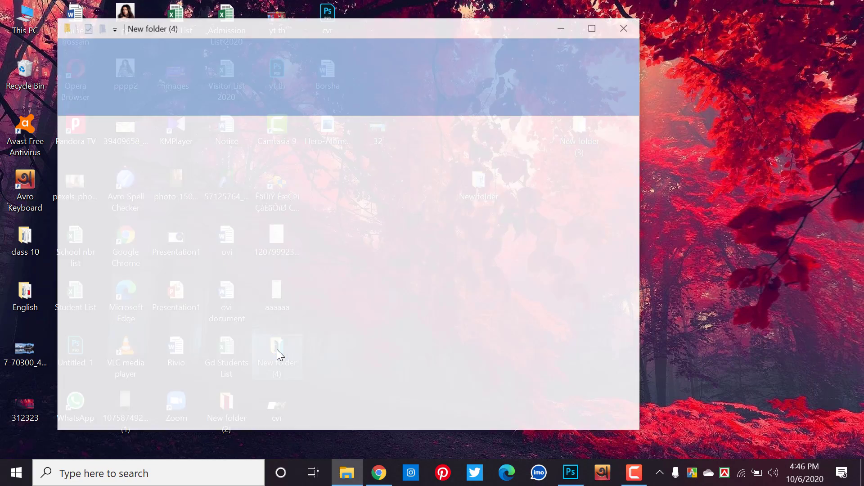
{"action": "left_click", "coordinate": [277, 350]}
{"action": "left_click", "coordinate": [379, 310]}
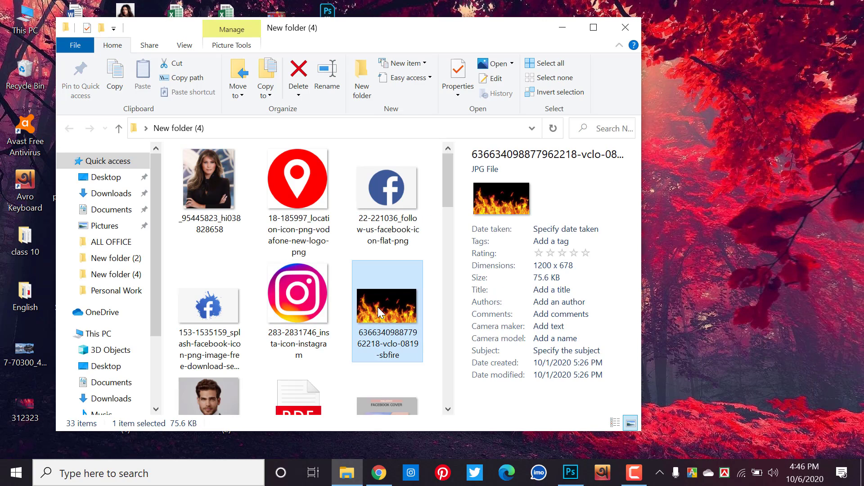
{"action": "mouse_move", "coordinate": [390, 382]}
{"action": "left_mouse_down"}
{"action": "mouse_move", "coordinate": [564, 471]}
{"action": "mouse_move", "coordinate": [435, 269]}
{"action": "mouse_move", "coordinate": [421, 263]}
{"action": "left_mouse_up"}
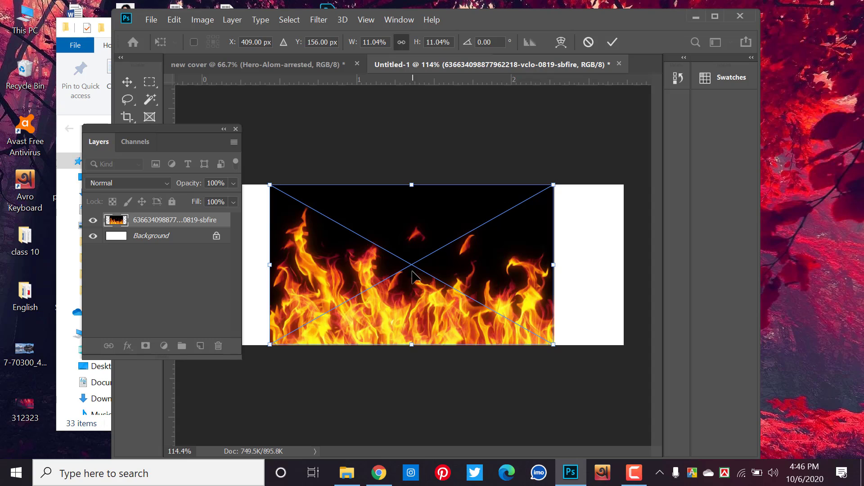
{"action": "key", "text": "Return"}
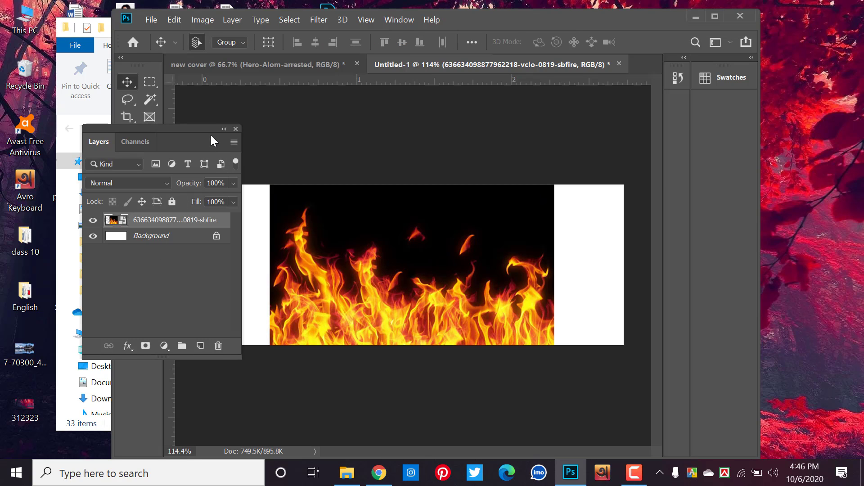
- Type the name as a new text layer over the fire image and select all of it
{"action": "left_click_drag", "start_coordinate": [211, 135], "coordinate": [662, 138]}
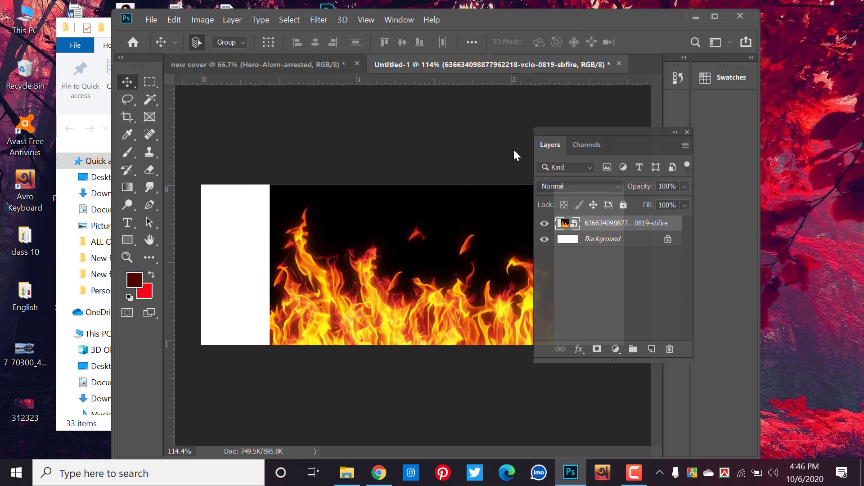
{"action": "left_click", "coordinate": [128, 222]}
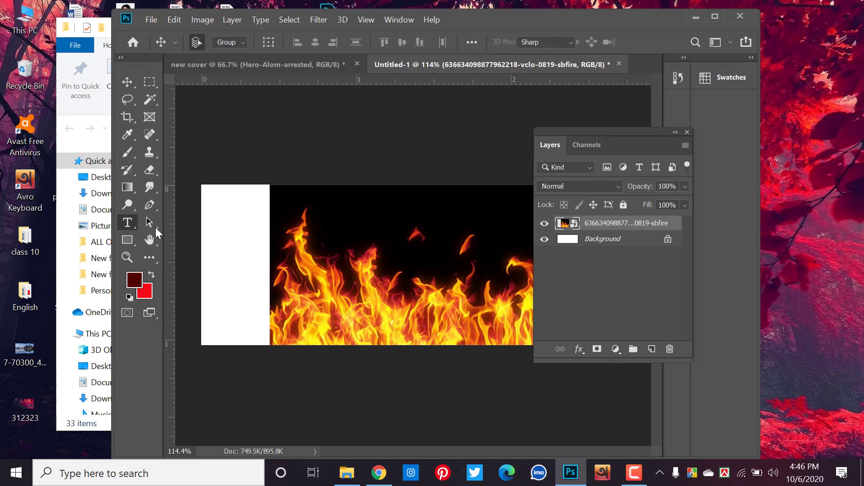
{"action": "left_click", "coordinate": [346, 313]}
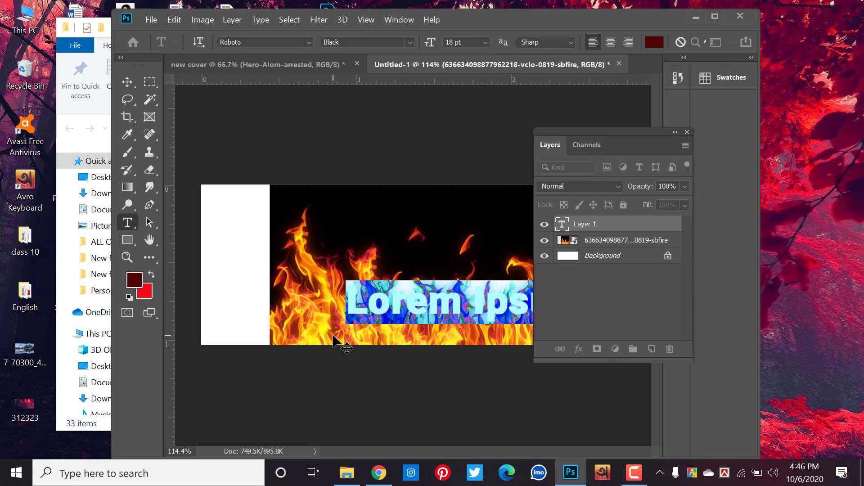
{"action": "type", "text": "S"}
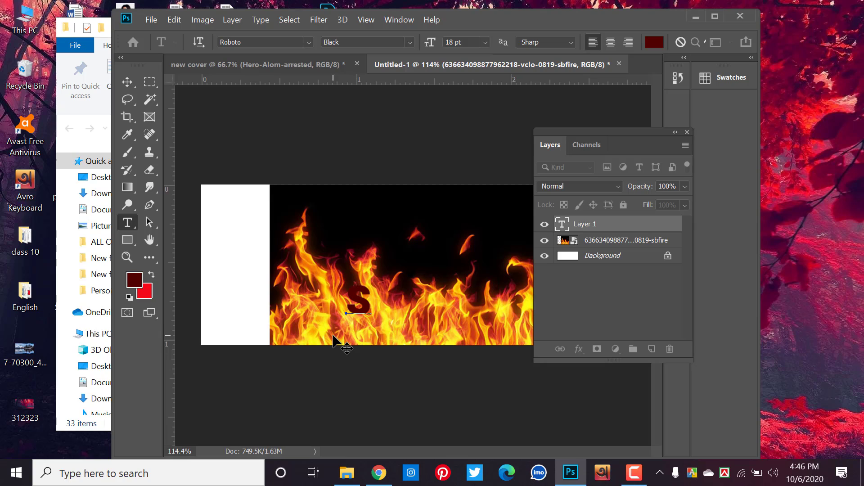
{"action": "type", "text": "a"}
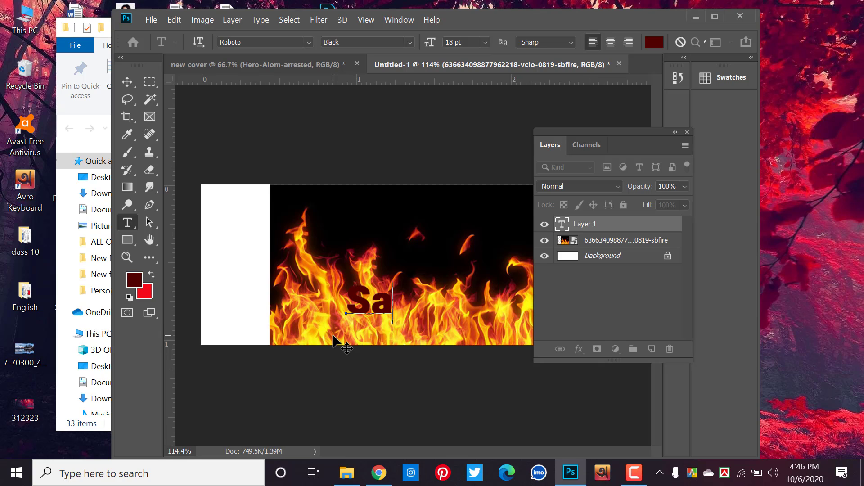
{"action": "type", "text": "ha"}
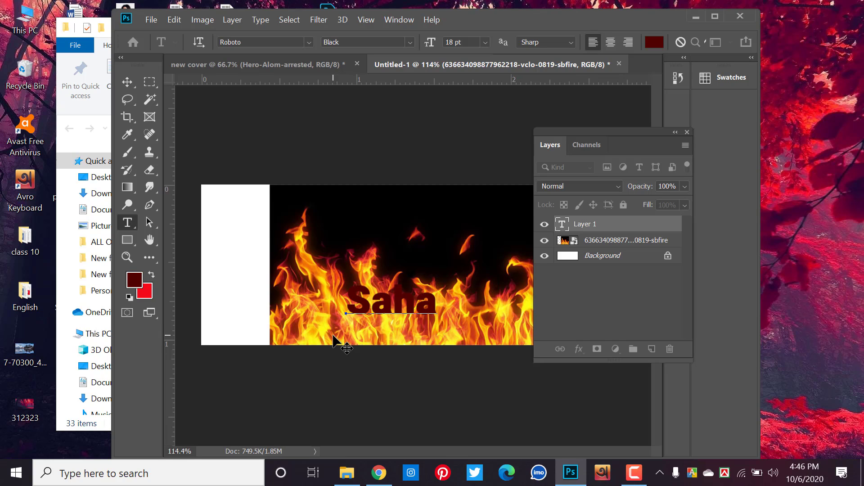
{"action": "type", "text": "jada"}
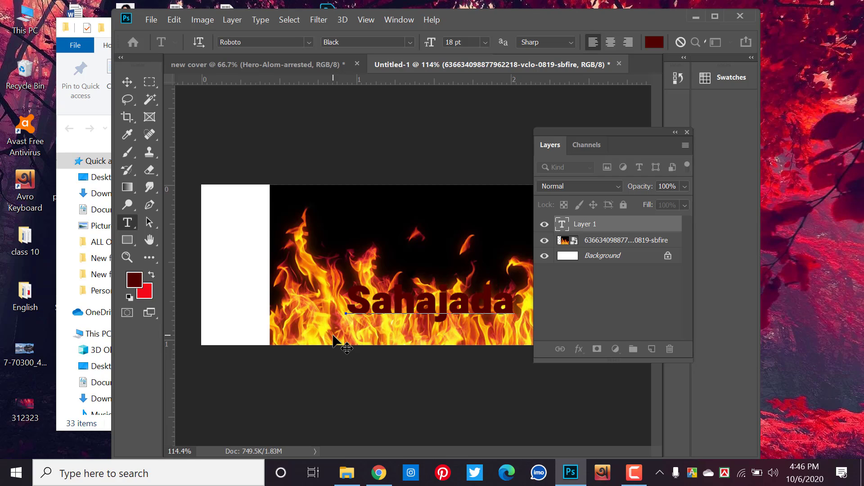
{"action": "key", "text": "ctrl+a"}
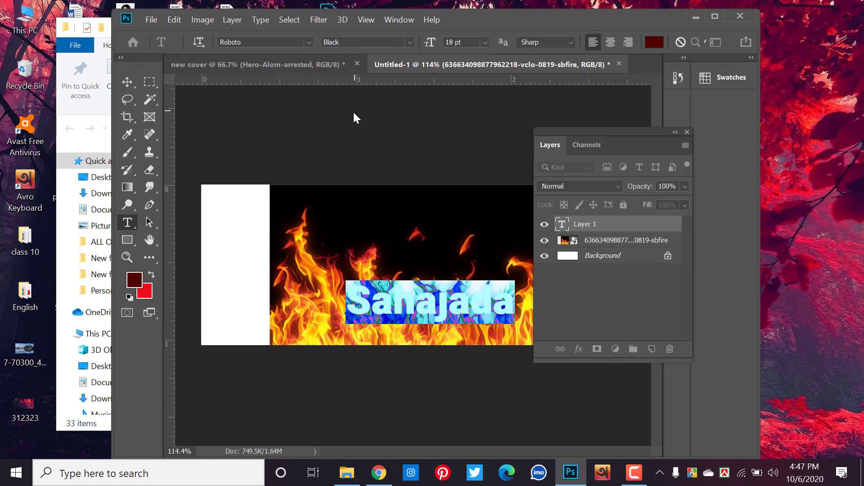
- Change the name's font from Roboto to Impact, commit it, and move the text left
{"action": "key", "text": "ctrl+t"}
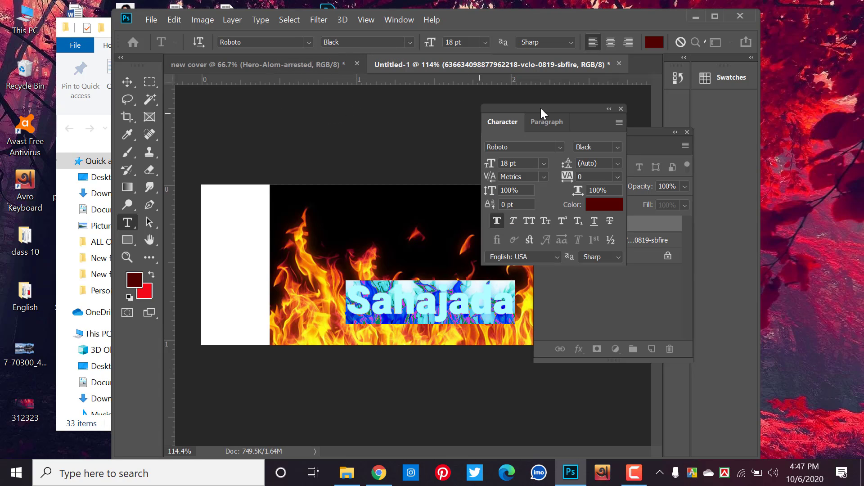
{"action": "mouse_move", "coordinate": [542, 113]}
{"action": "left_mouse_down"}
{"action": "mouse_move", "coordinate": [231, 127]}
{"action": "mouse_move", "coordinate": [252, 147]}
{"action": "left_mouse_up"}
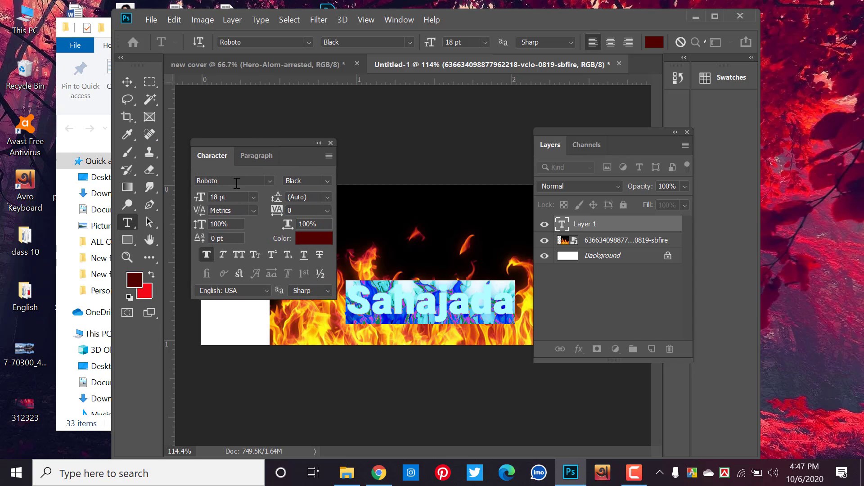
{"action": "left_click", "coordinate": [220, 180]}
{"action": "key", "text": "Down"}
{"action": "key", "text": "Down"}
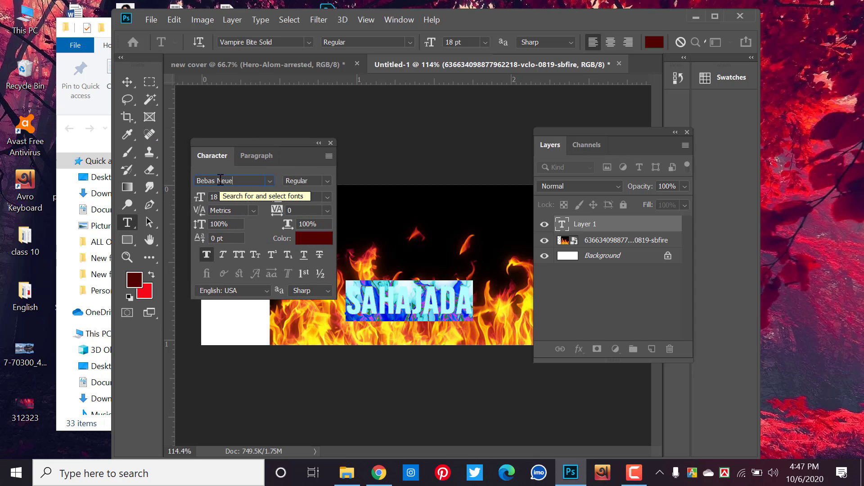
{"action": "key", "text": "Down"}
{"action": "key", "text": "Up"}
{"action": "key", "text": "Down"}
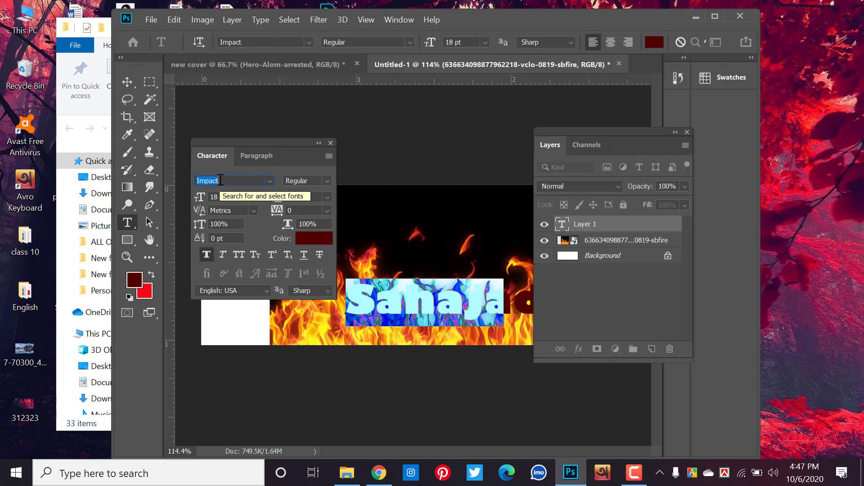
{"action": "key", "text": "Down"}
{"action": "key", "text": "Up"}
{"action": "key", "text": "Up"}
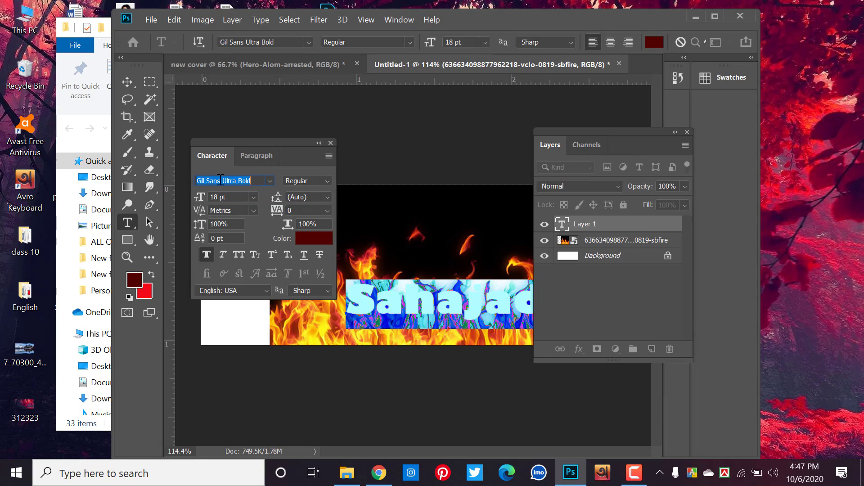
{"action": "key", "text": "Down"}
{"action": "key", "text": "Down"}
{"action": "key", "text": "Up"}
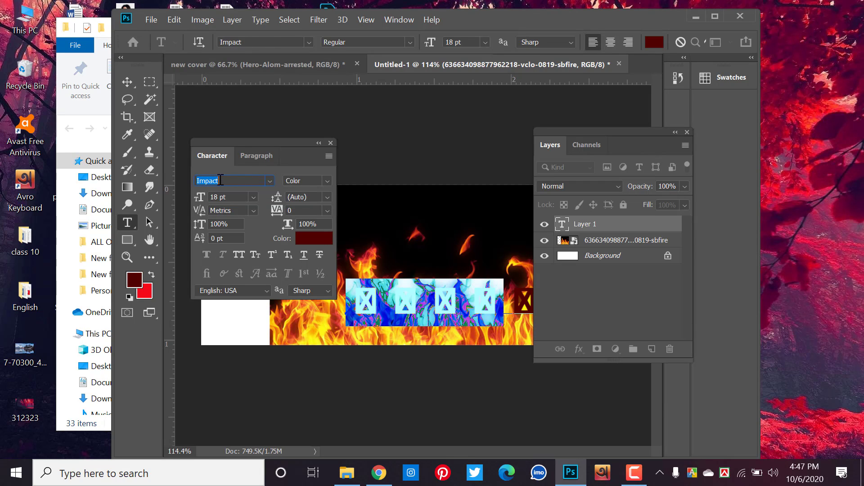
{"action": "left_click", "coordinate": [127, 83]}
{"action": "left_click_drag", "start_coordinate": [405, 323], "coordinate": [373, 308]}
- Stretch the name text to about 139% width and 115% height, then nudge it slightly right
{"action": "left_click", "coordinate": [330, 143]}
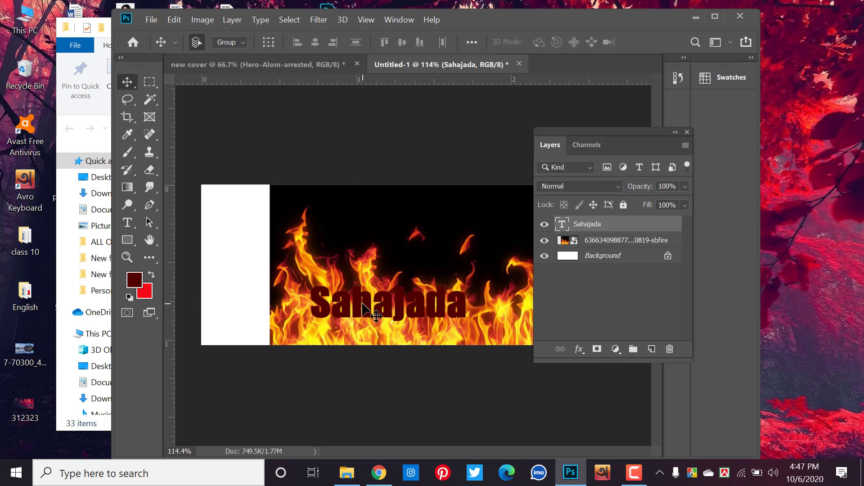
{"action": "key", "text": "ctrl+t"}
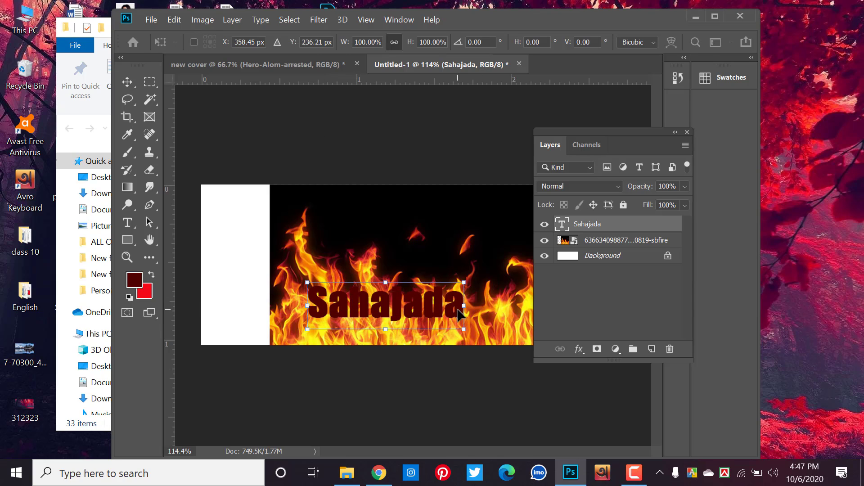
{"action": "mouse_move", "coordinate": [470, 307]}
{"action": "left_mouse_down"}
{"action": "mouse_move", "coordinate": [535, 307]}
{"action": "mouse_move", "coordinate": [525, 306]}
{"action": "left_mouse_up"}
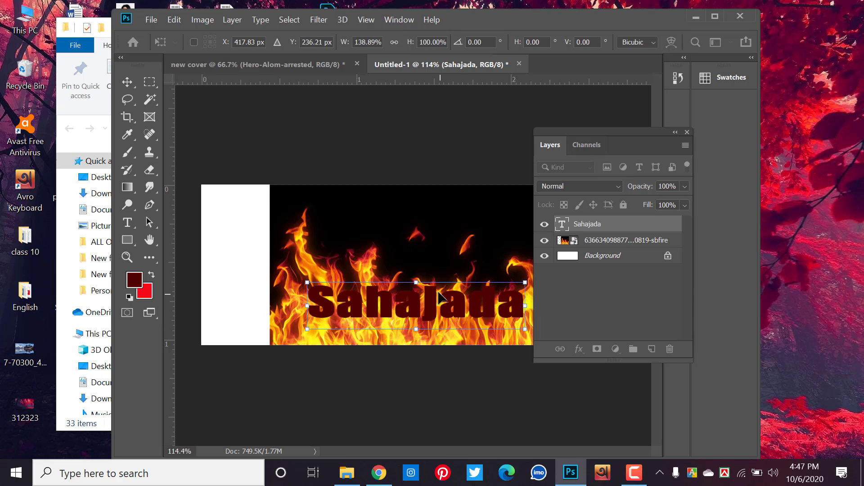
{"action": "mouse_move", "coordinate": [416, 282]}
{"action": "left_mouse_down"}
{"action": "mouse_move", "coordinate": [417, 273]}
{"action": "mouse_move", "coordinate": [412, 305]}
{"action": "left_mouse_up"}
{"action": "key", "text": "Return"}
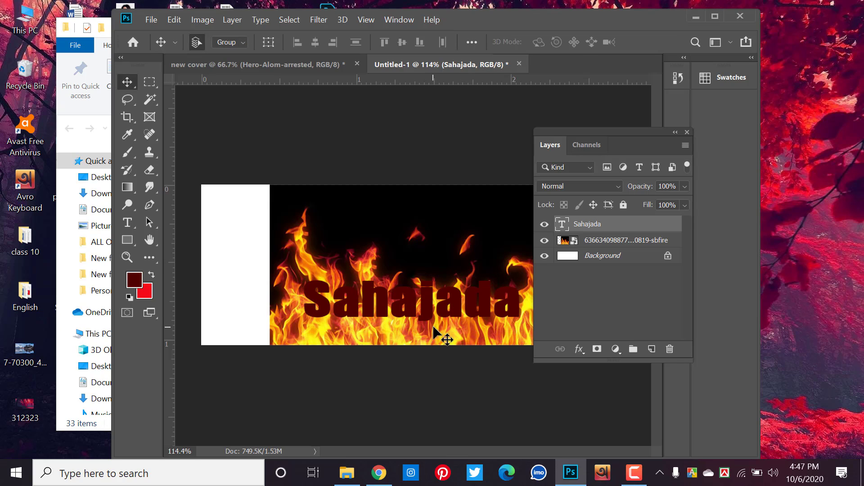
{"action": "left_click_drag", "start_coordinate": [478, 308], "coordinate": [482, 309]}
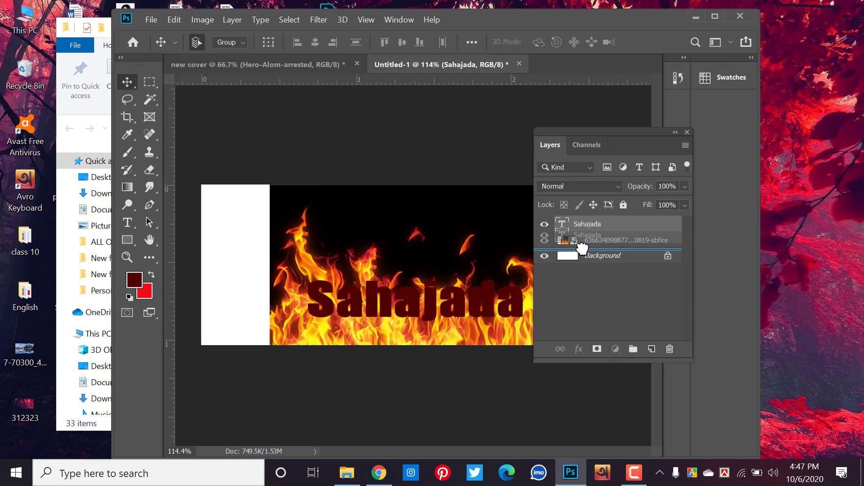
- Move the name text layer beneath the fire image layer and load its letters as a selection
{"action": "left_click_drag", "start_coordinate": [585, 226], "coordinate": [580, 249]}
{"action": "left_click_drag", "start_coordinate": [333, 281], "coordinate": [421, 285]}
{"action": "left_click_drag", "start_coordinate": [588, 246], "coordinate": [563, 243]}
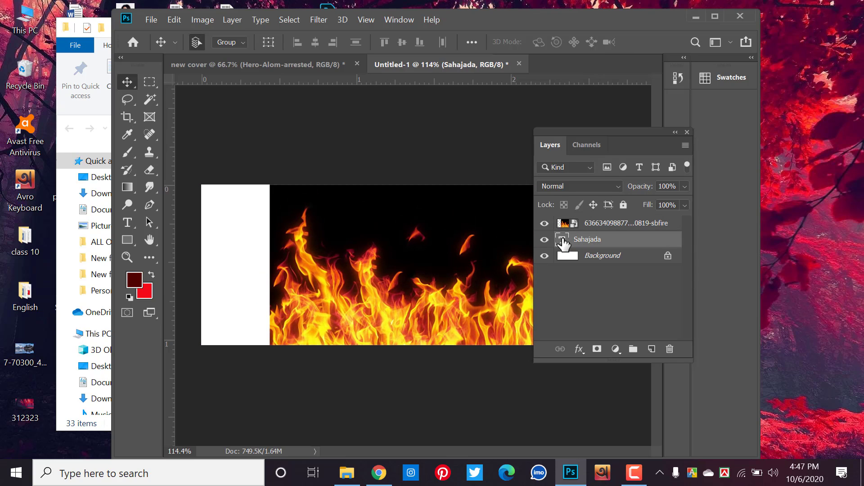
{"action": "left_click", "coordinate": [562, 241], "text": "ctrl"}
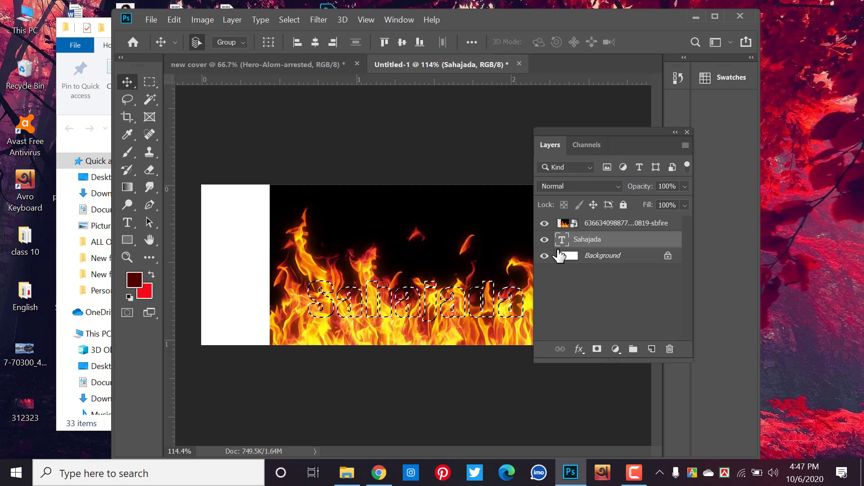
- Clip the fire image layer to the name text with Create Clipping Mask and clear the selection
{"action": "left_click", "coordinate": [587, 224]}
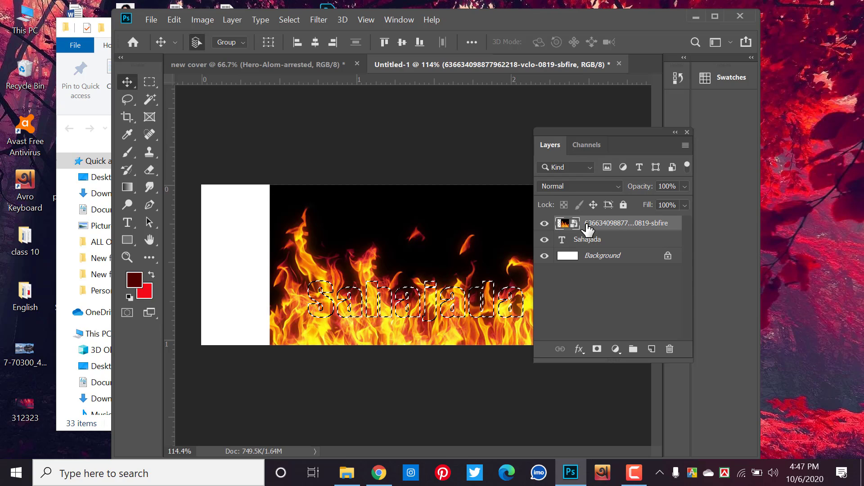
{"action": "right_click", "coordinate": [586, 224]}
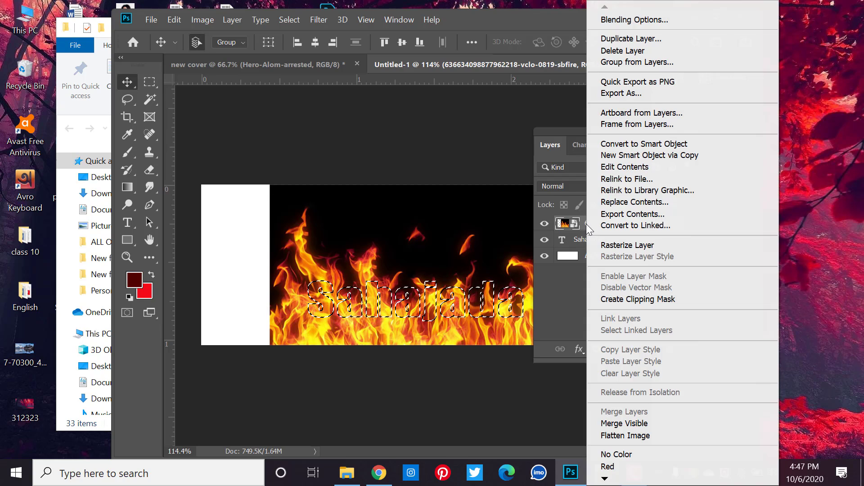
{"action": "left_click", "coordinate": [632, 299]}
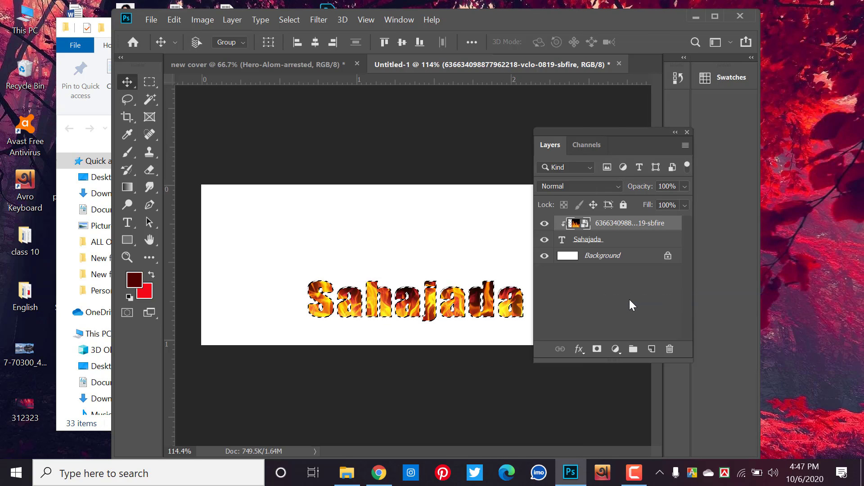
{"action": "key", "text": "ctrl+d"}
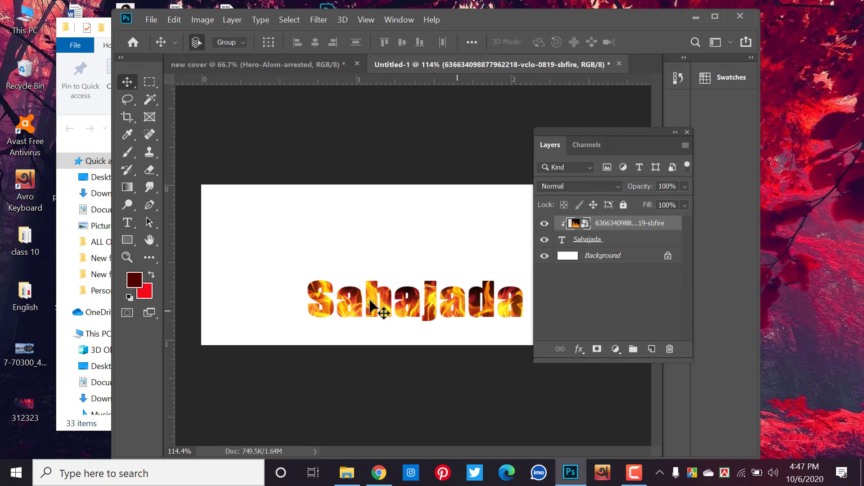
- Drag the clipped fire image up and down until bright yellow-orange flames fill every letter
{"action": "mouse_move", "coordinate": [370, 306]}
{"action": "left_mouse_down"}
{"action": "mouse_move", "coordinate": [425, 306]}
{"action": "mouse_move", "coordinate": [431, 292]}
{"action": "mouse_move", "coordinate": [419, 356]}
{"action": "mouse_move", "coordinate": [426, 309]}
{"action": "left_mouse_up"}
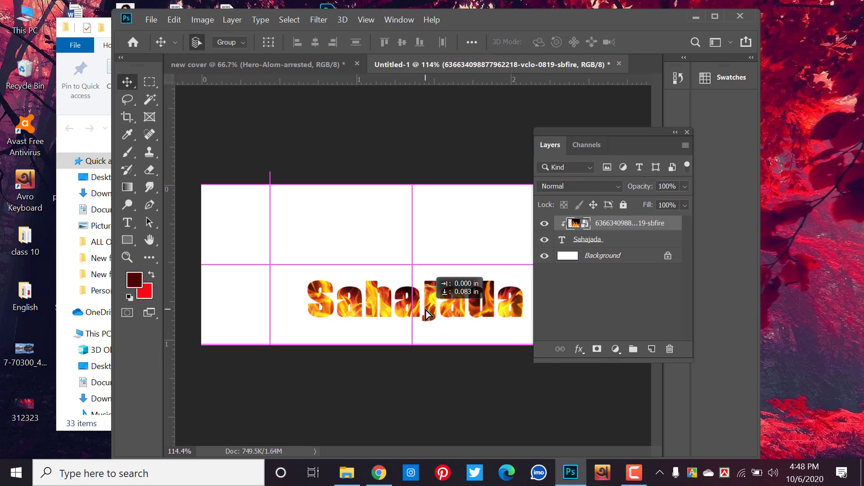
{"action": "left_click_drag", "start_coordinate": [426, 310], "coordinate": [425, 309]}
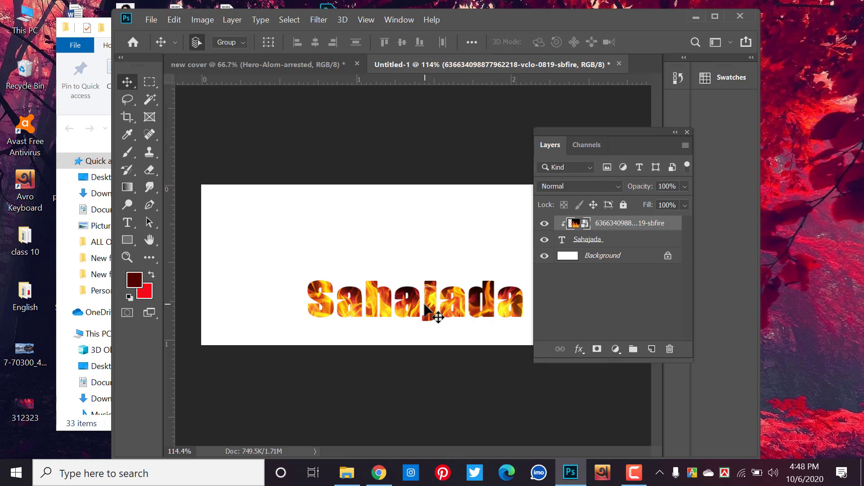
{"action": "mouse_move", "coordinate": [439, 302]}
{"action": "left_mouse_down"}
{"action": "mouse_move", "coordinate": [433, 325]}
{"action": "mouse_move", "coordinate": [431, 309]}
{"action": "left_mouse_up"}
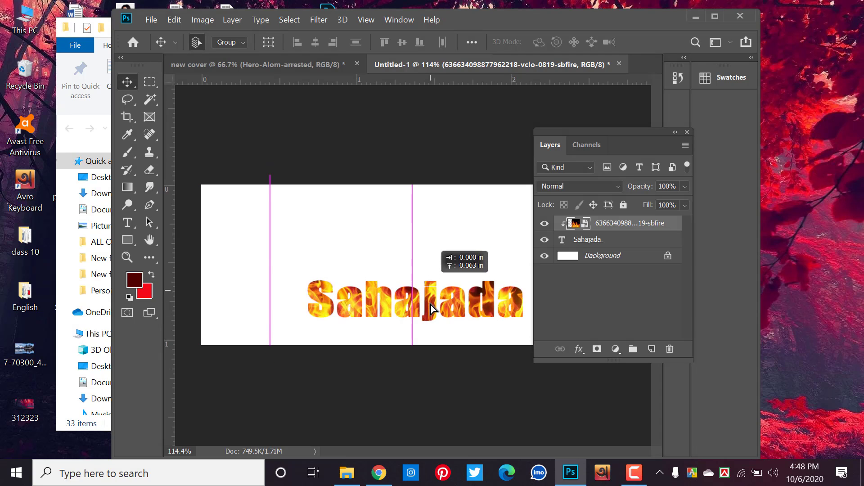
{"action": "mouse_move", "coordinate": [431, 308]}
{"action": "left_mouse_down"}
{"action": "mouse_move", "coordinate": [439, 303]}
{"action": "mouse_move", "coordinate": [427, 271]}
{"action": "mouse_move", "coordinate": [419, 362]}
{"action": "left_mouse_up"}
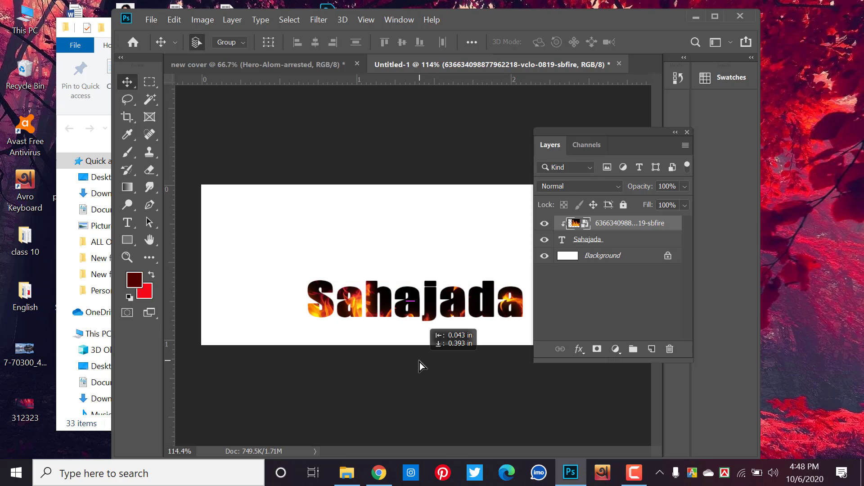
{"action": "left_click_drag", "start_coordinate": [420, 362], "coordinate": [418, 304]}
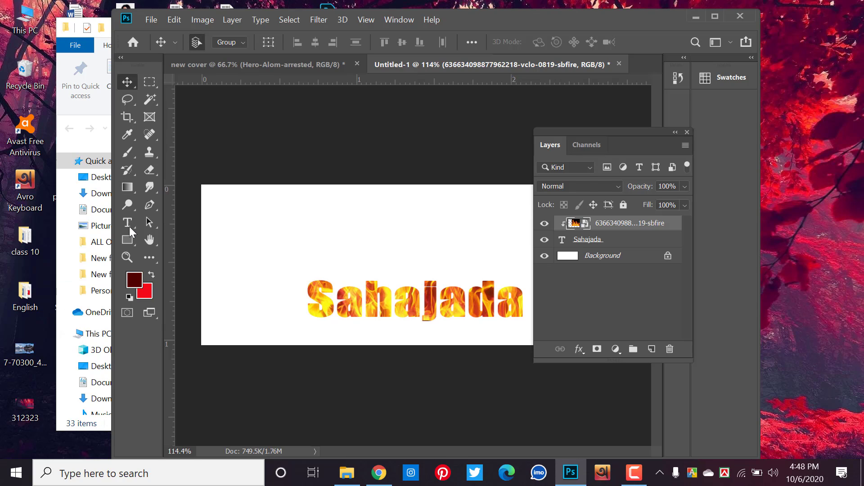
- Replace the flame-filled text with a different typed name and commit the edit
{"action": "left_click", "coordinate": [129, 225]}
{"action": "left_click", "coordinate": [343, 302]}
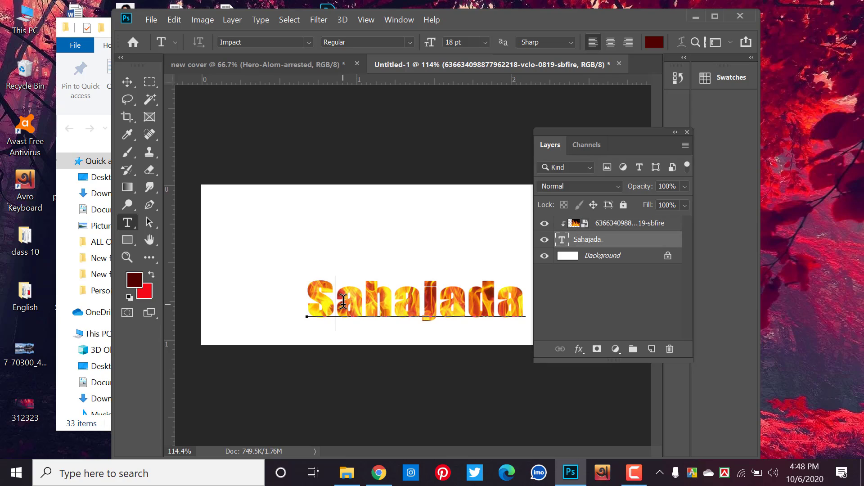
{"action": "type", "text": "h"}
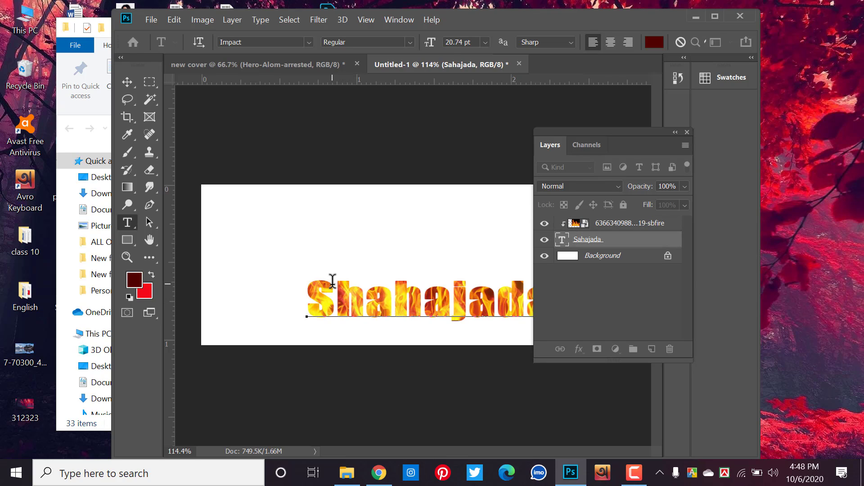
{"action": "mouse_move", "coordinate": [338, 282]}
{"action": "left_mouse_down"}
{"action": "mouse_move", "coordinate": [395, 282]}
{"action": "mouse_move", "coordinate": [305, 282]}
{"action": "left_mouse_up"}
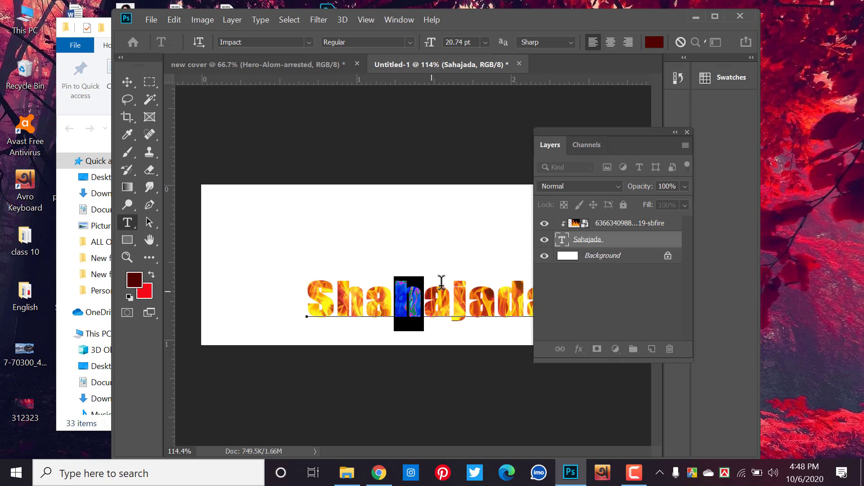
{"action": "left_click", "coordinate": [305, 286]}
{"action": "key", "text": "ctrl+a"}
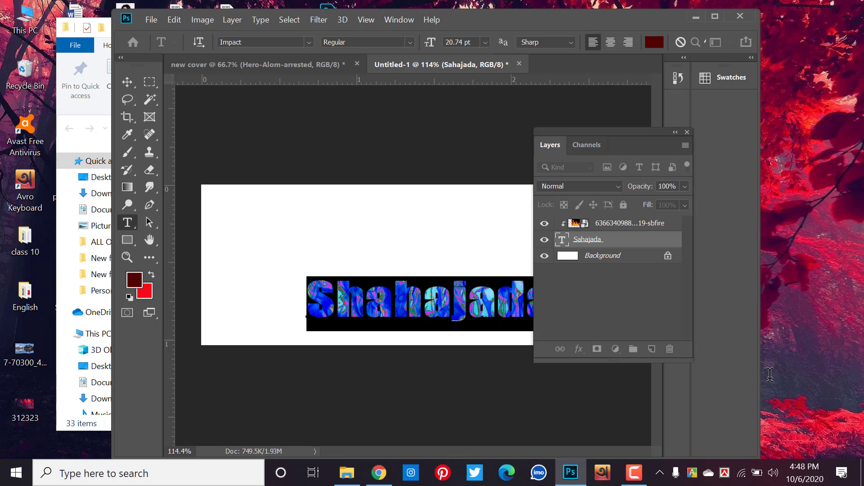
{"action": "type", "text": "Fais"}
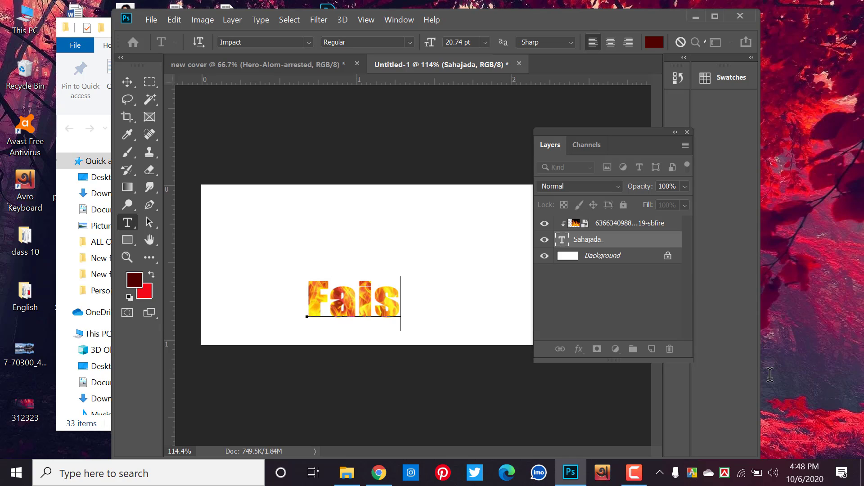
{"action": "type", "text": "al"}
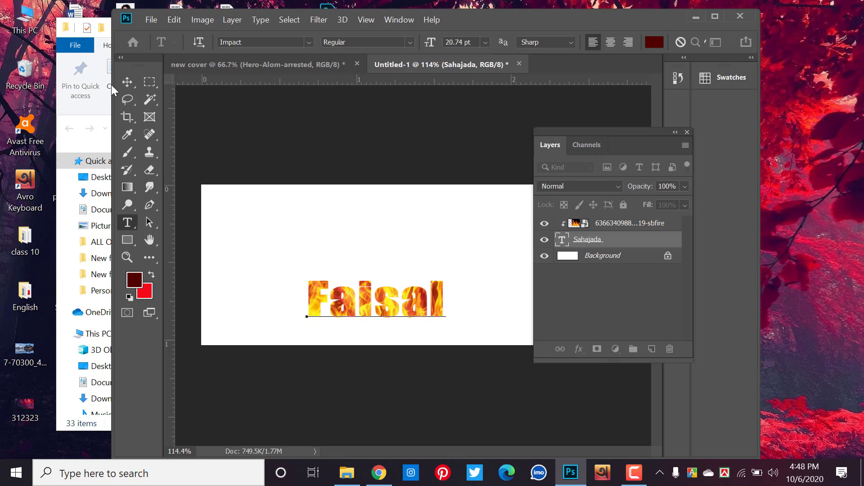
{"action": "left_click", "coordinate": [126, 82]}
- Shift the fire texture slightly inside the new name and toggle the text layer's visibility off and on
{"action": "left_click", "coordinate": [630, 223]}
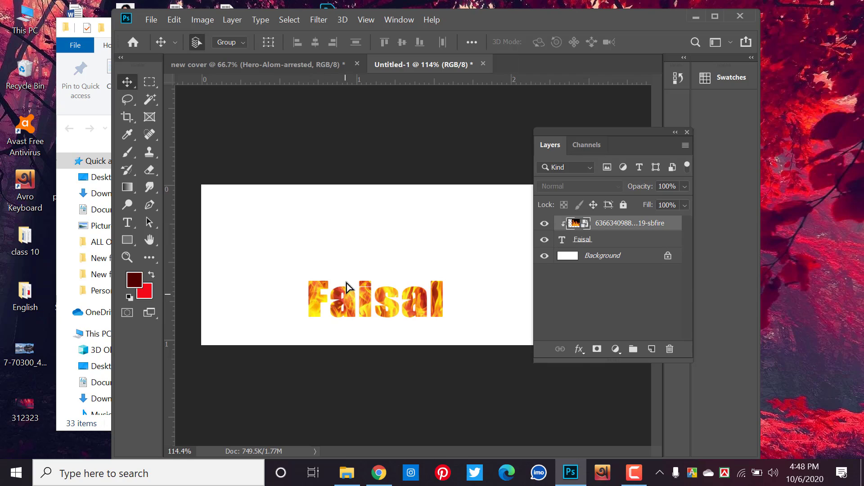
{"action": "left_click_drag", "start_coordinate": [360, 252], "coordinate": [457, 313]}
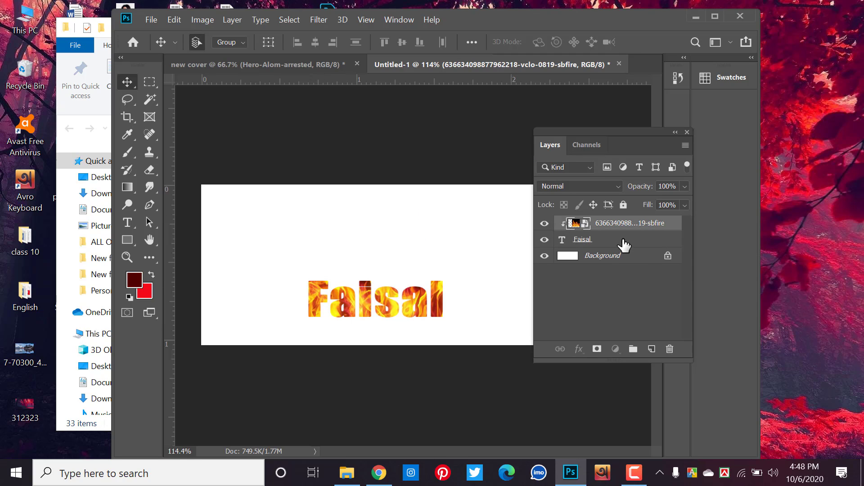
{"action": "left_click", "coordinate": [585, 241]}
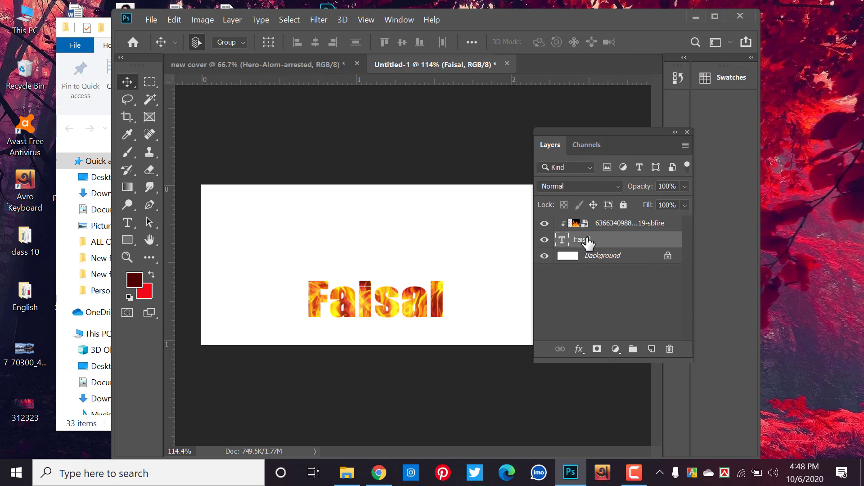
{"action": "left_click", "coordinate": [544, 240]}
{"action": "left_click", "coordinate": [544, 239]}
{"action": "left_click", "coordinate": [368, 153]}
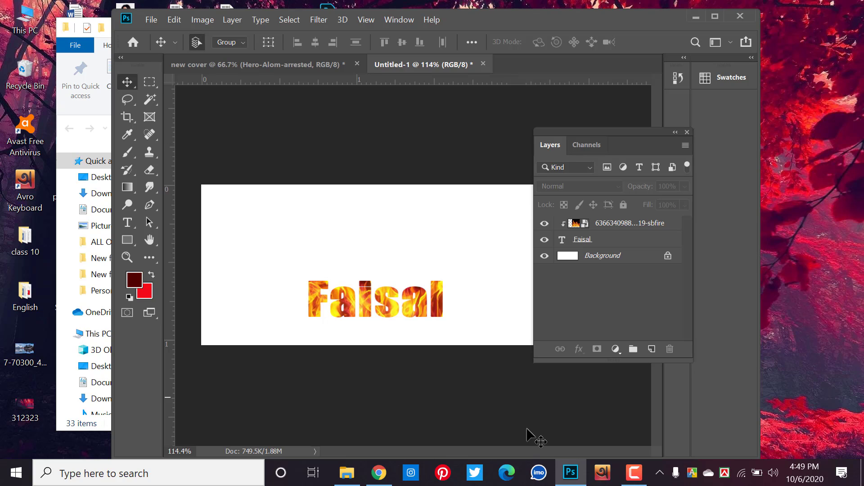
- Bring Chrome forward and Google 'twitter cover' in a new tab
{"action": "left_click", "coordinate": [626, 476]}
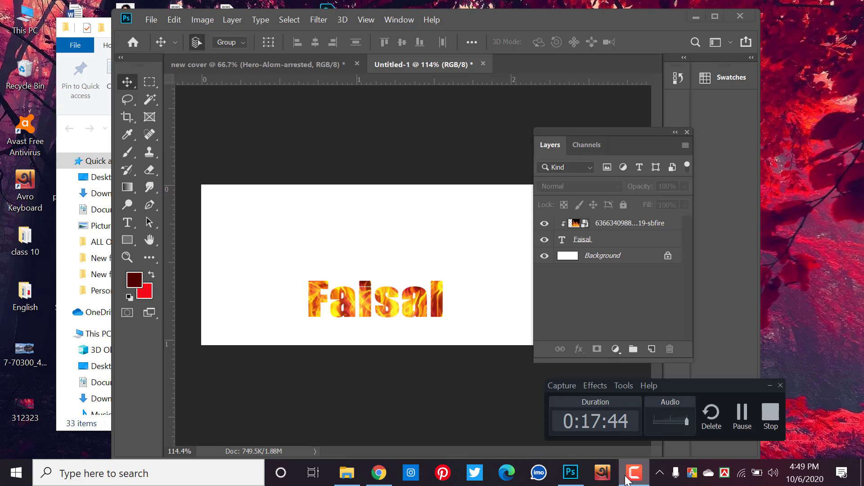
{"action": "left_click", "coordinate": [744, 414]}
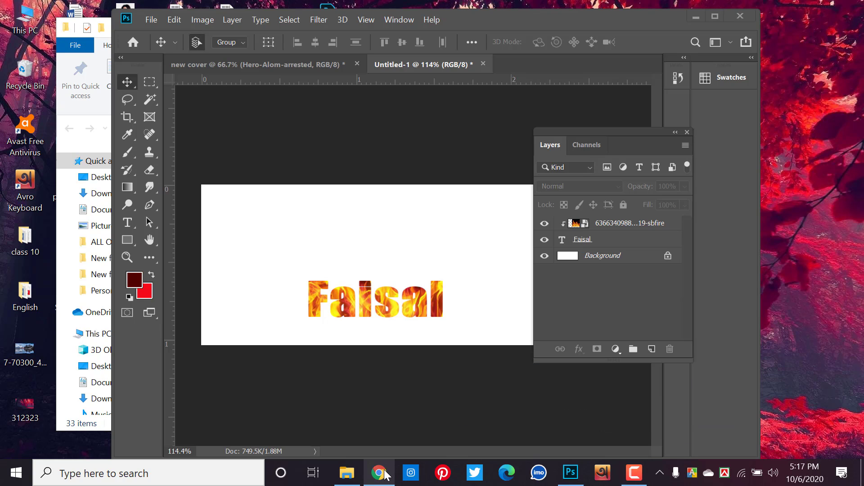
{"action": "left_click", "coordinate": [379, 473]}
{"action": "scroll", "coordinate": [318, 266], "scroll_direction": "up", "scroll_amount": 3}
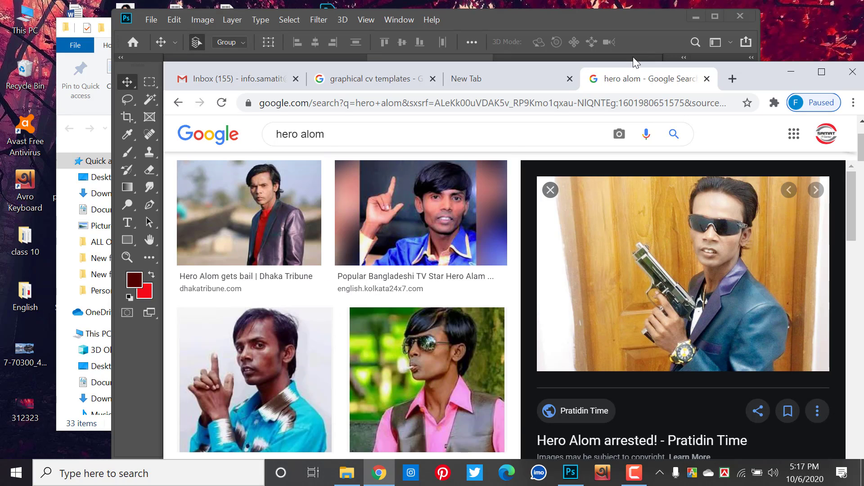
{"action": "left_click", "coordinate": [508, 86]}
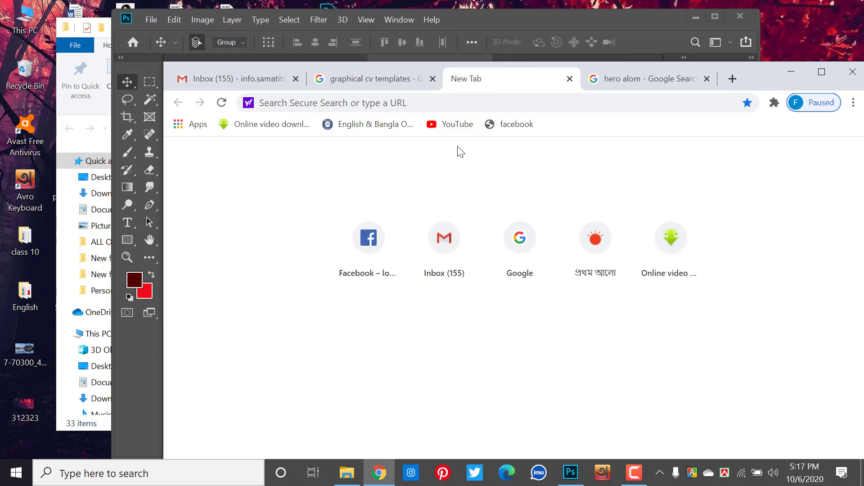
{"action": "left_click", "coordinate": [556, 253]}
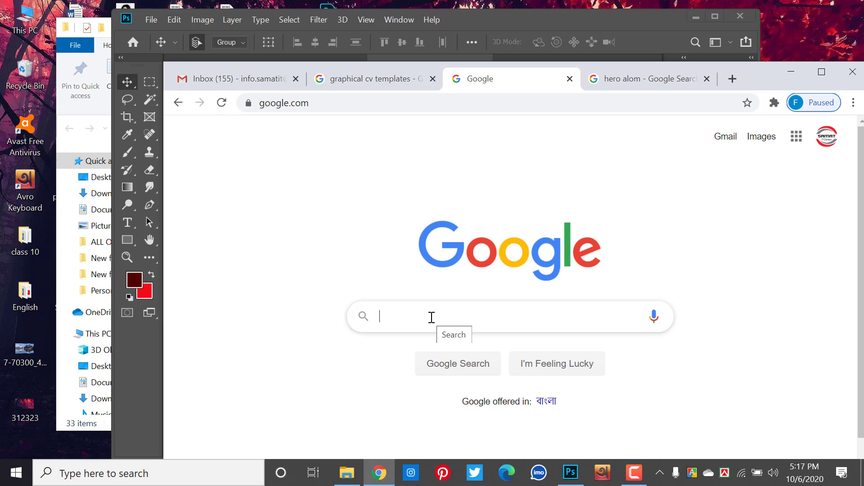
{"action": "type", "text": "twit"}
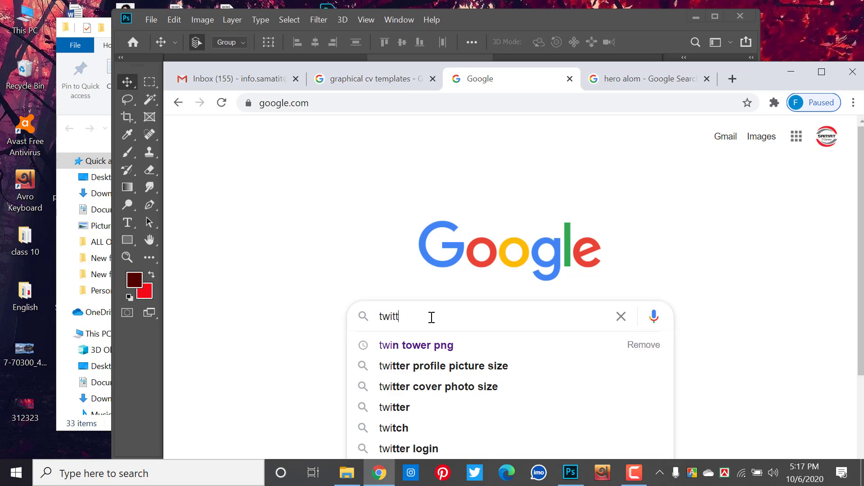
{"action": "type", "text": "ter "}
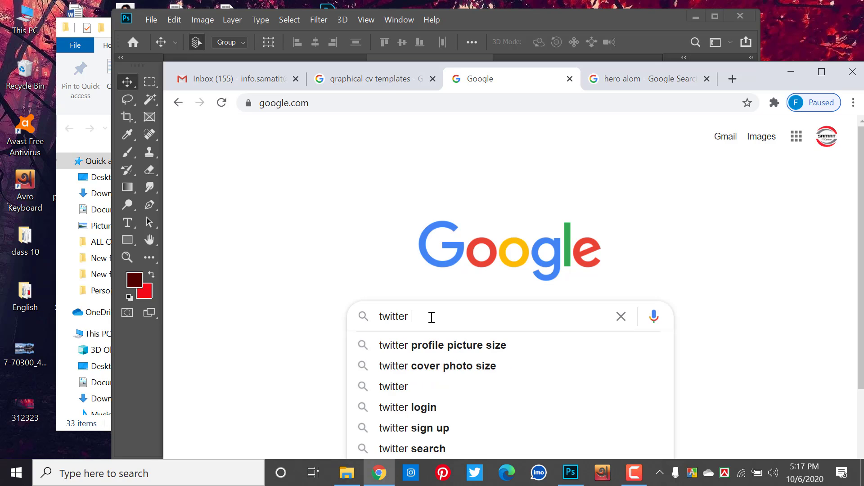
{"action": "type", "text": "cover"}
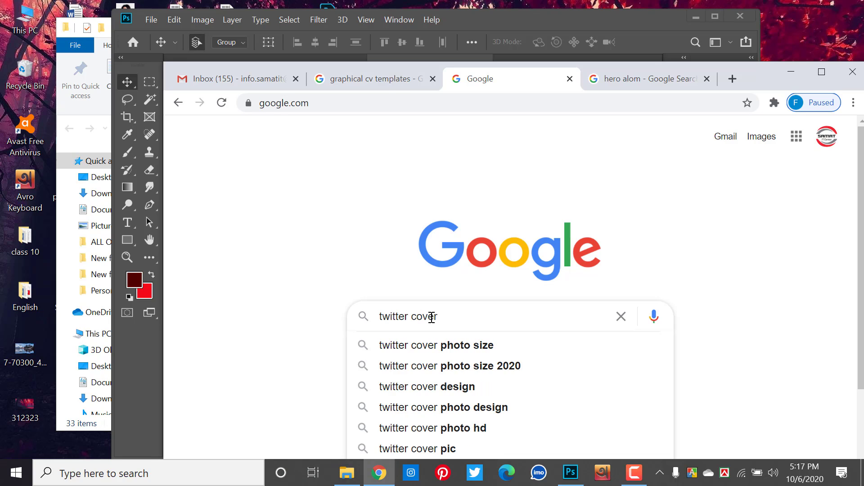
{"action": "key", "text": "Return"}
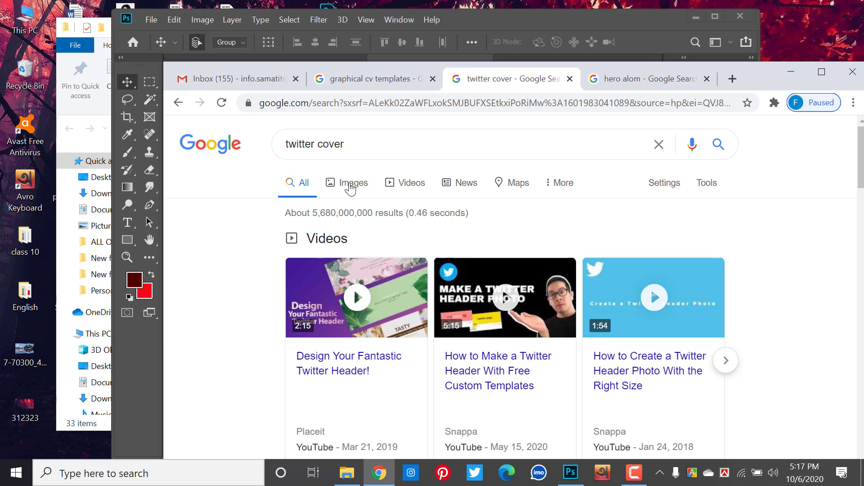
- Show image results and scroll down to the TODAY gym training banner
{"action": "left_click", "coordinate": [337, 182]}
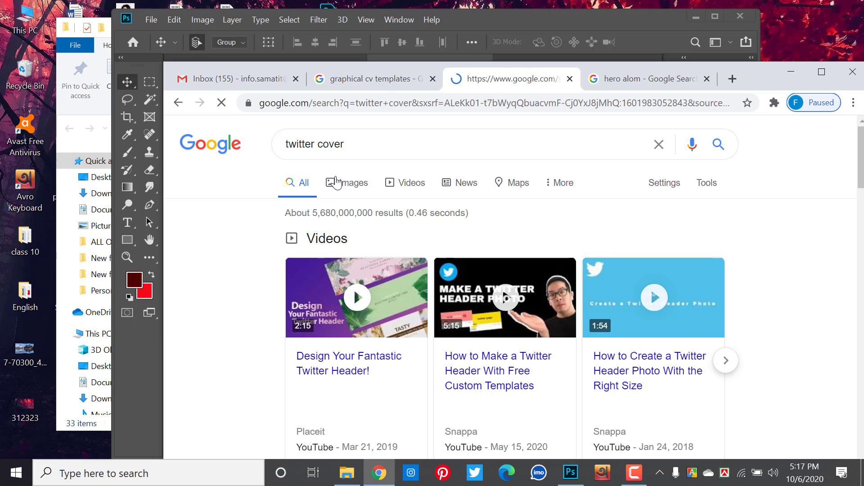
{"action": "scroll", "coordinate": [338, 183], "scroll_direction": "down", "scroll_amount": 3}
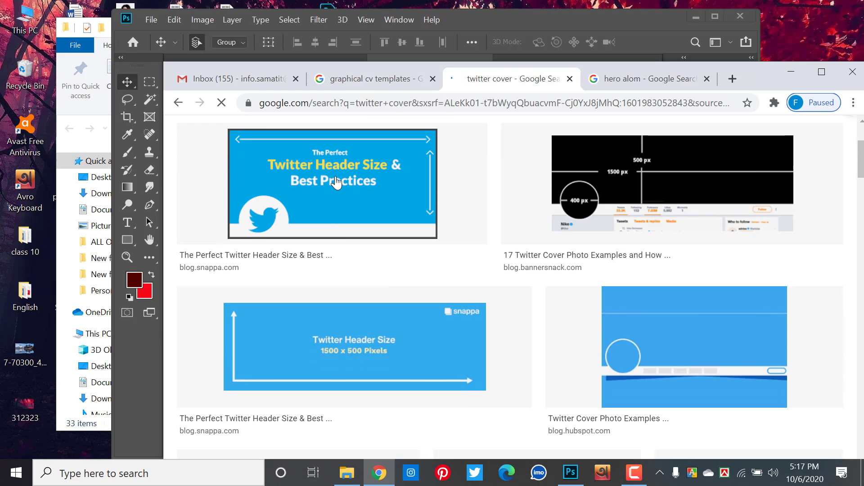
{"action": "scroll", "coordinate": [345, 237], "scroll_direction": "down", "scroll_amount": 5}
{"action": "scroll", "coordinate": [344, 236], "scroll_direction": "down", "scroll_amount": 4}
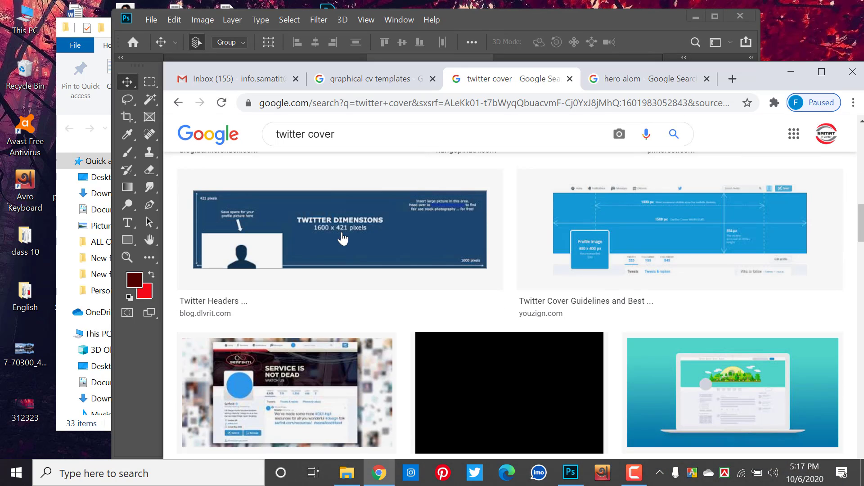
{"action": "scroll", "coordinate": [344, 236], "scroll_direction": "down", "scroll_amount": 2}
{"action": "scroll", "coordinate": [343, 239], "scroll_direction": "down", "scroll_amount": 3}
{"action": "scroll", "coordinate": [342, 237], "scroll_direction": "down", "scroll_amount": 1}
{"action": "scroll", "coordinate": [342, 237], "scroll_direction": "down", "scroll_amount": 1}
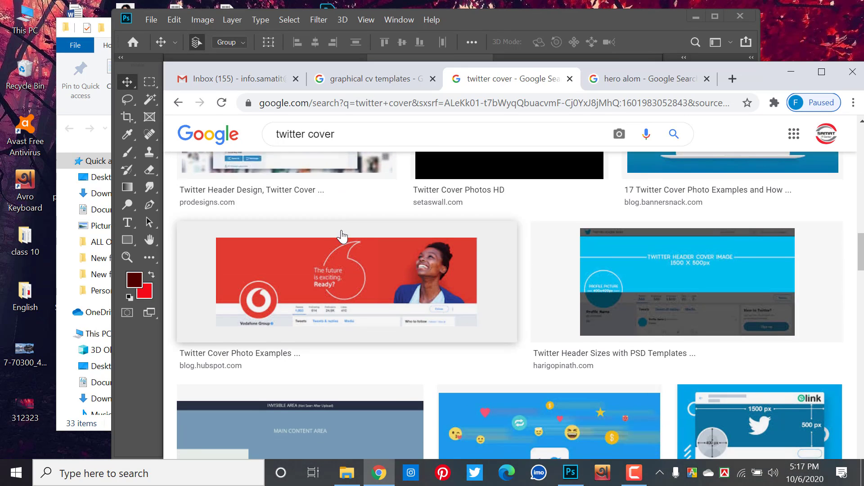
{"action": "scroll", "coordinate": [342, 237], "scroll_direction": "down", "scroll_amount": 1}
{"action": "scroll", "coordinate": [342, 237], "scroll_direction": "down", "scroll_amount": 2}
{"action": "scroll", "coordinate": [342, 236], "scroll_direction": "down", "scroll_amount": 2}
{"action": "scroll", "coordinate": [342, 237], "scroll_direction": "down", "scroll_amount": 2}
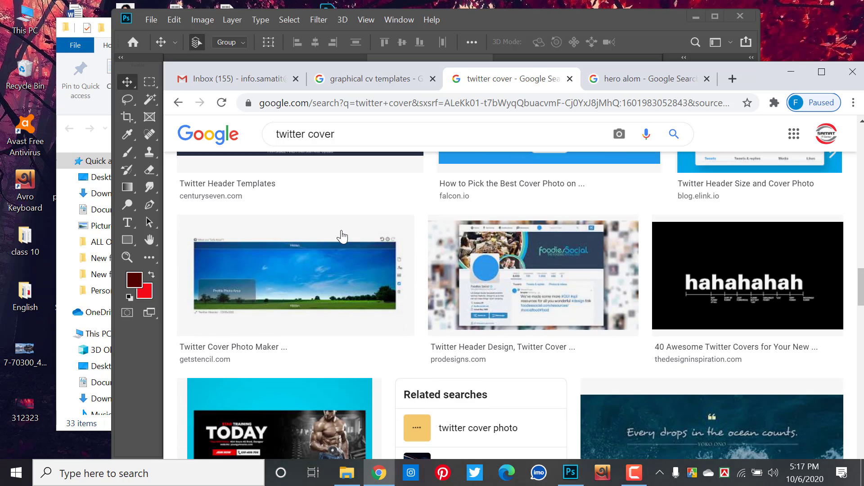
{"action": "scroll", "coordinate": [337, 236], "scroll_direction": "down", "scroll_amount": 4}
{"action": "scroll", "coordinate": [326, 235], "scroll_direction": "down", "scroll_amount": 1}
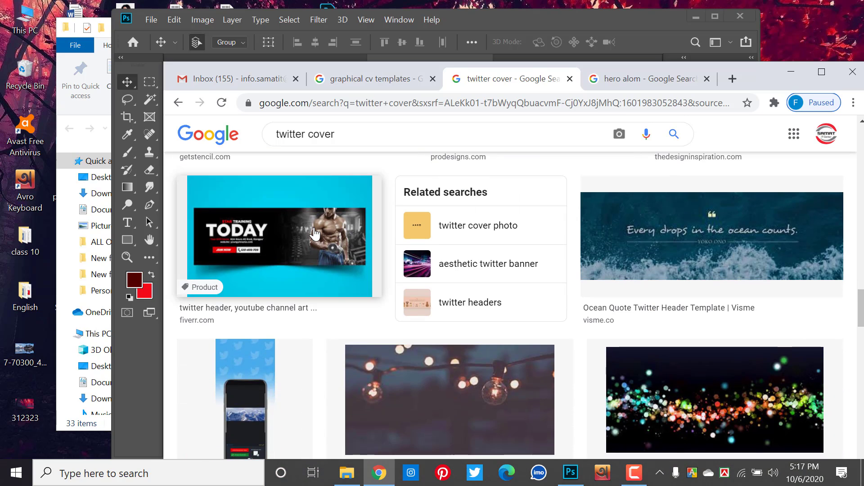
{"action": "scroll", "coordinate": [283, 242], "scroll_direction": "down", "scroll_amount": 1}
- Preview the Fiverr TODAY gym banner (1478 × 994) with Chrome maximized
{"action": "left_click", "coordinate": [285, 203]}
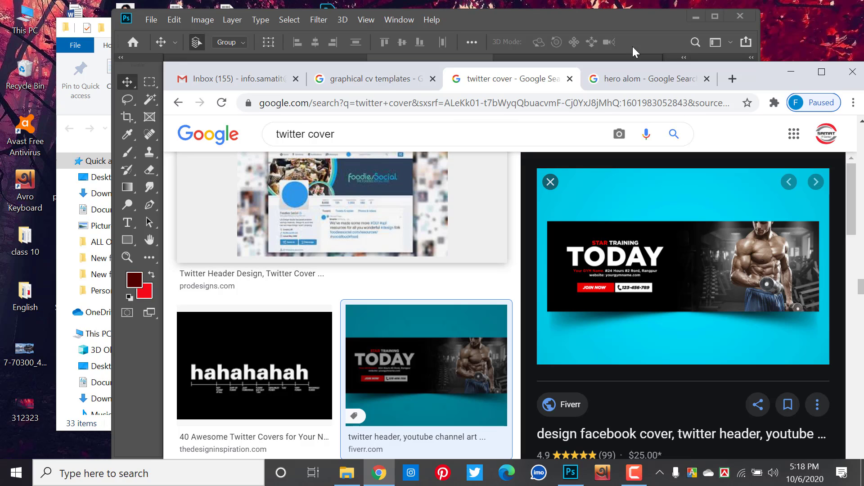
{"action": "double_click", "coordinate": [766, 71]}
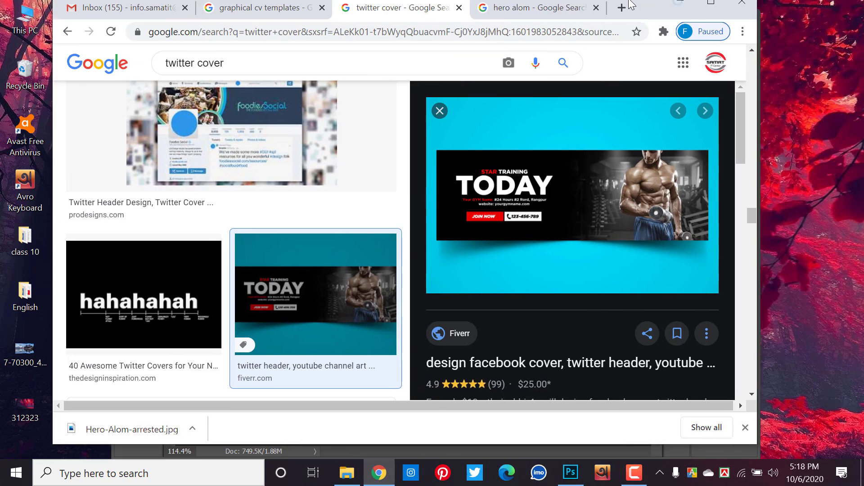
{"action": "scroll", "coordinate": [731, 189], "scroll_direction": "down", "scroll_amount": 5}
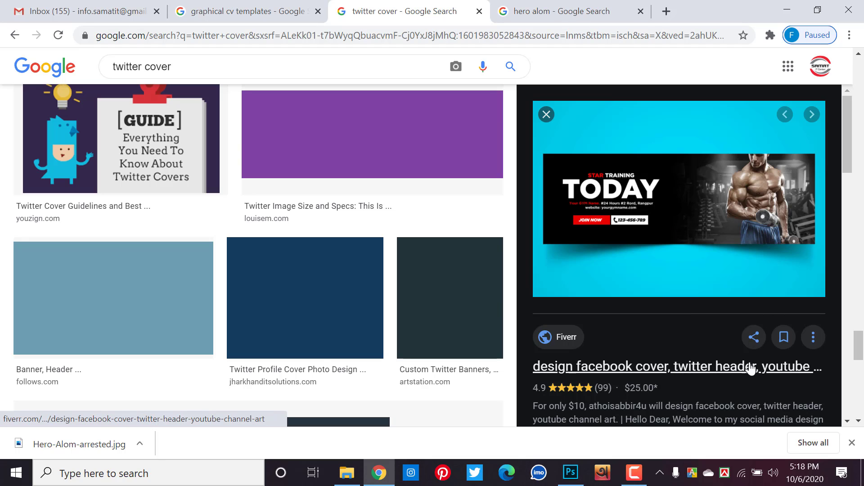
{"action": "scroll", "coordinate": [765, 351], "scroll_direction": "down", "scroll_amount": 2}
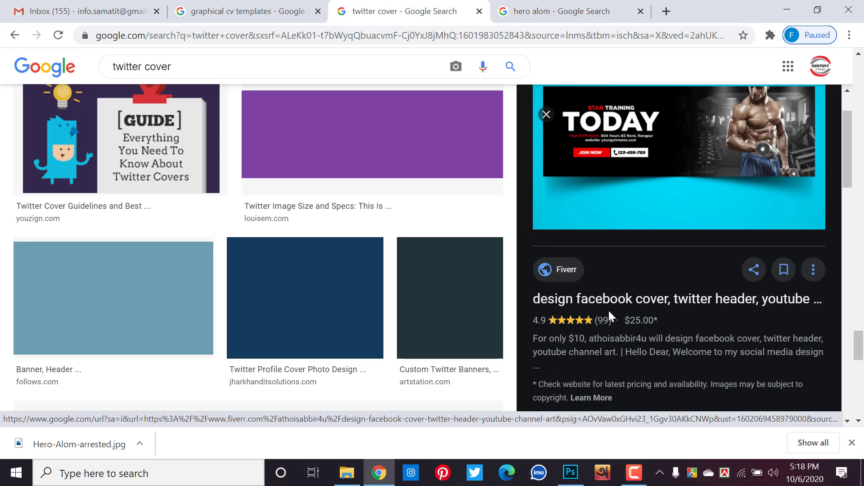
{"action": "scroll", "coordinate": [661, 315], "scroll_direction": "up", "scroll_amount": 2}
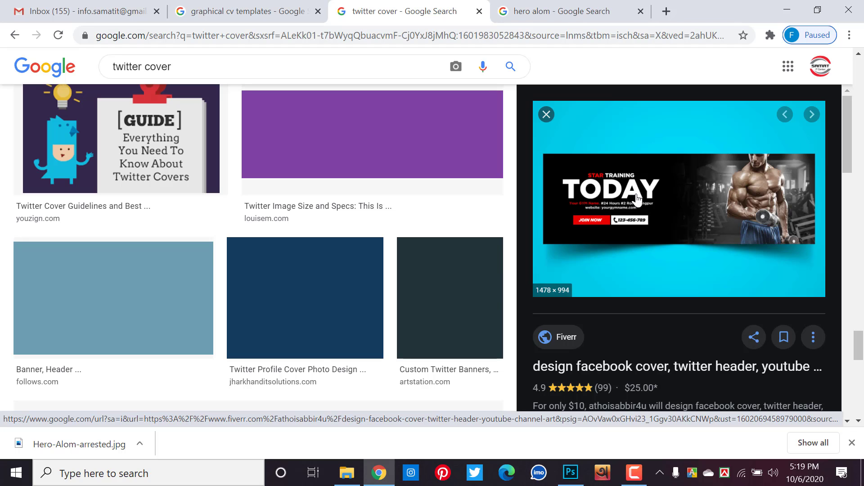
- Save the TODAY banner image into New folder (4) on the Desktop
{"action": "right_click", "coordinate": [588, 166]}
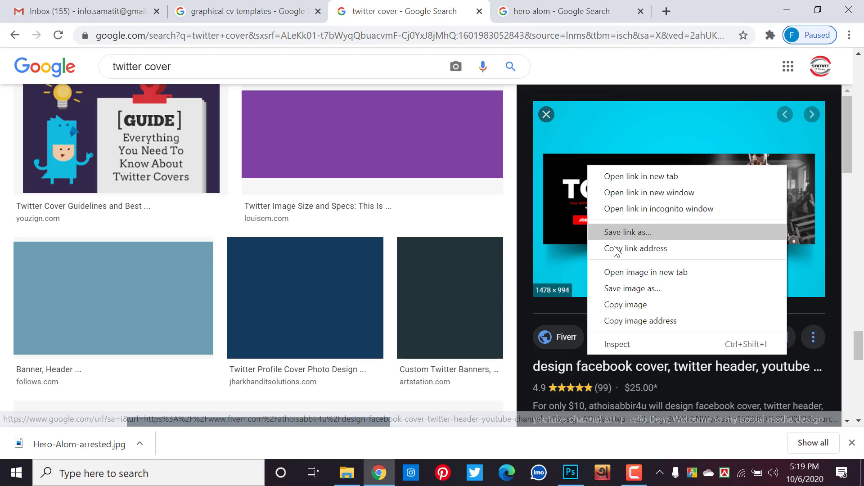
{"action": "left_click", "coordinate": [645, 291]}
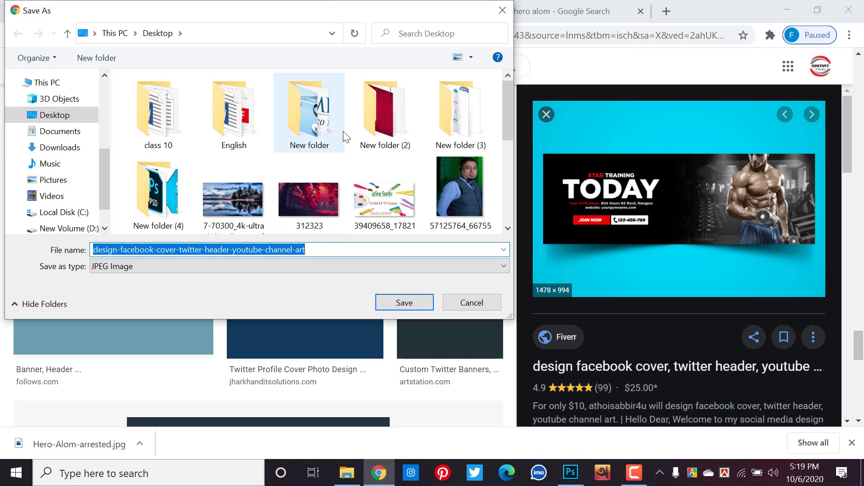
{"action": "left_click", "coordinate": [162, 194]}
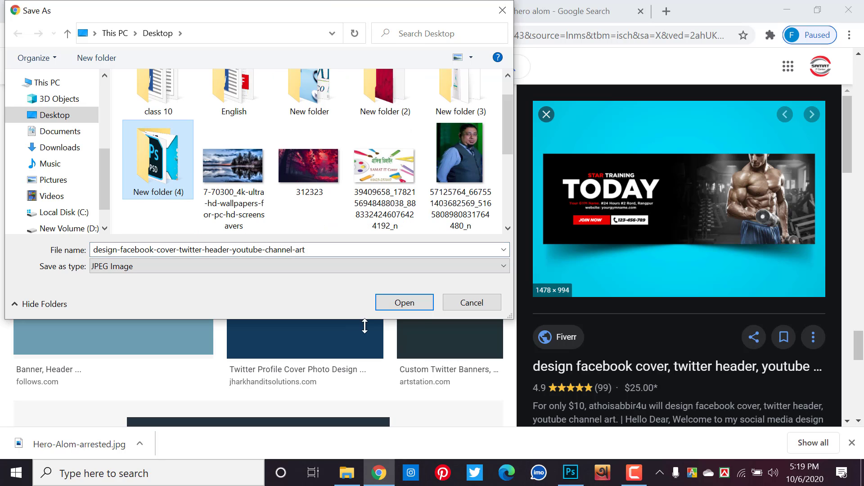
{"action": "left_click", "coordinate": [419, 305]}
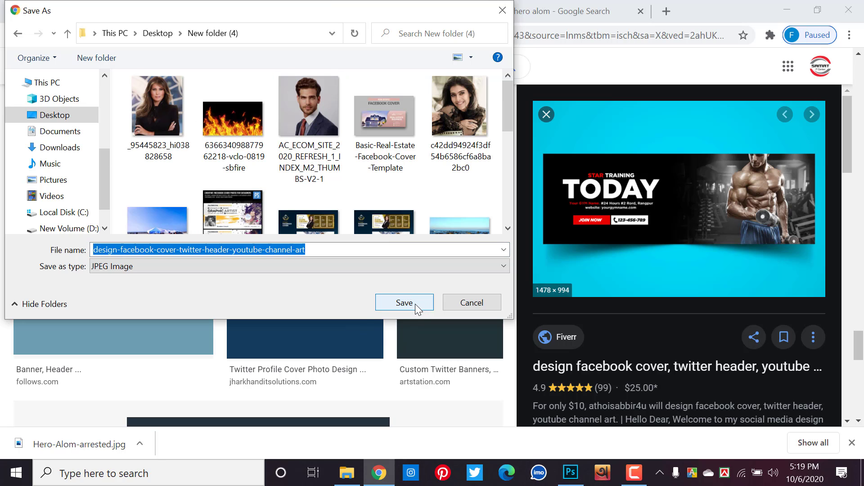
{"action": "left_click", "coordinate": [417, 309]}
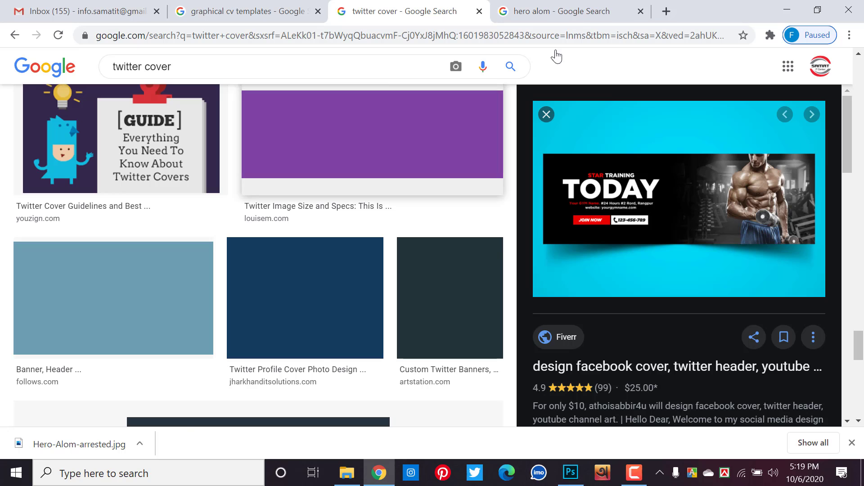
- Scroll back up and preview the Twitter Header Size 1500 x 500 image
{"action": "scroll", "coordinate": [216, 203], "scroll_direction": "up", "scroll_amount": 1}
{"action": "scroll", "coordinate": [128, 121], "scroll_direction": "up", "scroll_amount": 1}
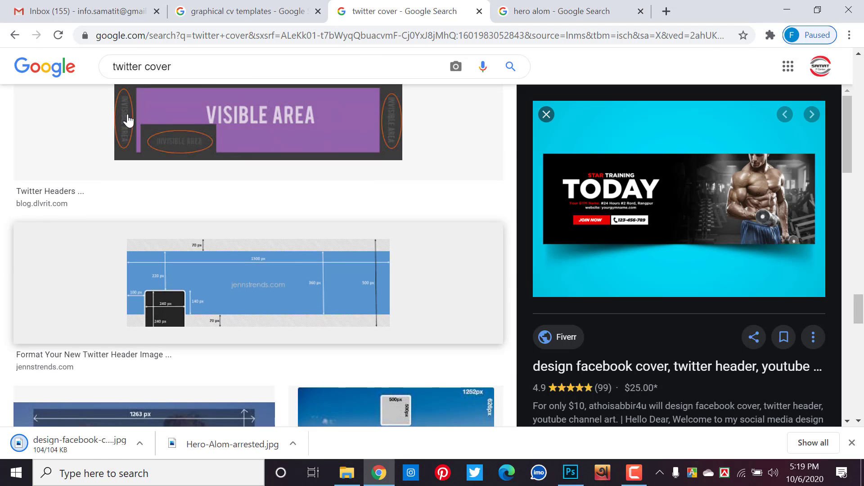
{"action": "scroll", "coordinate": [135, 147], "scroll_direction": "up", "scroll_amount": 3}
{"action": "scroll", "coordinate": [140, 154], "scroll_direction": "up", "scroll_amount": 3}
{"action": "scroll", "coordinate": [139, 155], "scroll_direction": "up", "scroll_amount": 3}
{"action": "scroll", "coordinate": [140, 158], "scroll_direction": "up", "scroll_amount": 2}
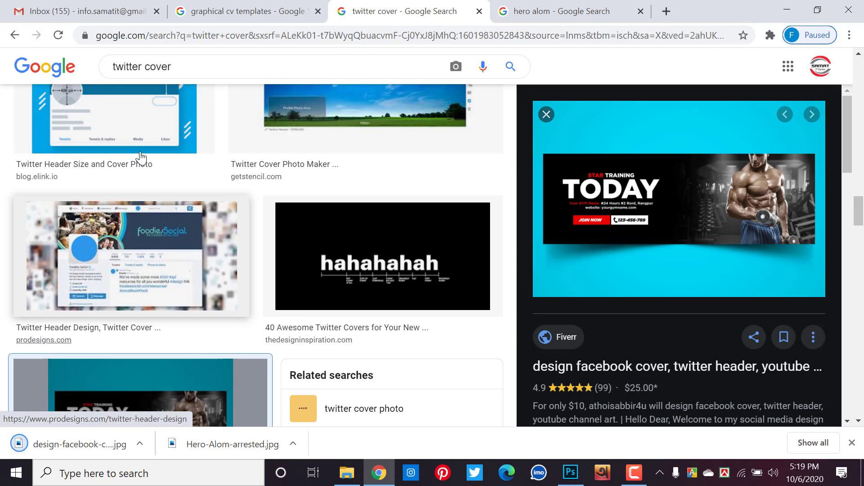
{"action": "scroll", "coordinate": [140, 158], "scroll_direction": "up", "scroll_amount": 3}
{"action": "scroll", "coordinate": [140, 166], "scroll_direction": "up", "scroll_amount": 3}
{"action": "scroll", "coordinate": [141, 193], "scroll_direction": "up", "scroll_amount": 3}
{"action": "scroll", "coordinate": [143, 222], "scroll_direction": "up", "scroll_amount": 2}
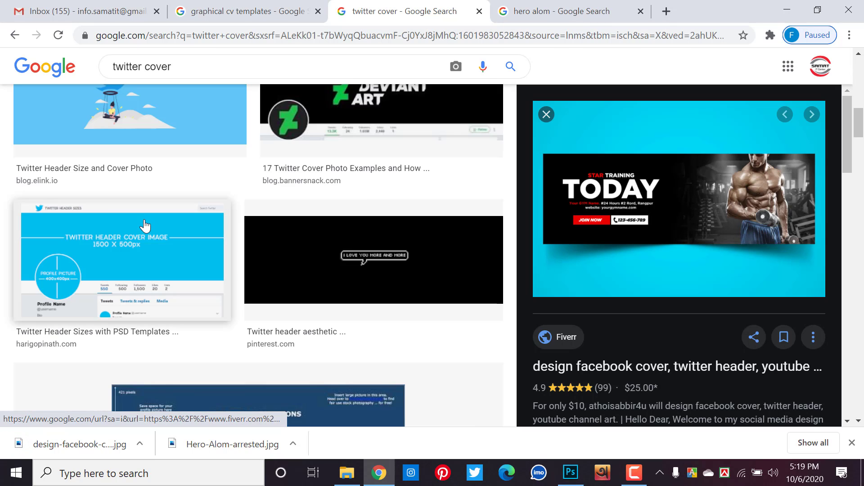
{"action": "scroll", "coordinate": [144, 225], "scroll_direction": "up", "scroll_amount": 3}
{"action": "scroll", "coordinate": [145, 226], "scroll_direction": "up", "scroll_amount": 3}
{"action": "scroll", "coordinate": [145, 227], "scroll_direction": "up", "scroll_amount": 2}
{"action": "scroll", "coordinate": [146, 227], "scroll_direction": "down", "scroll_amount": 2}
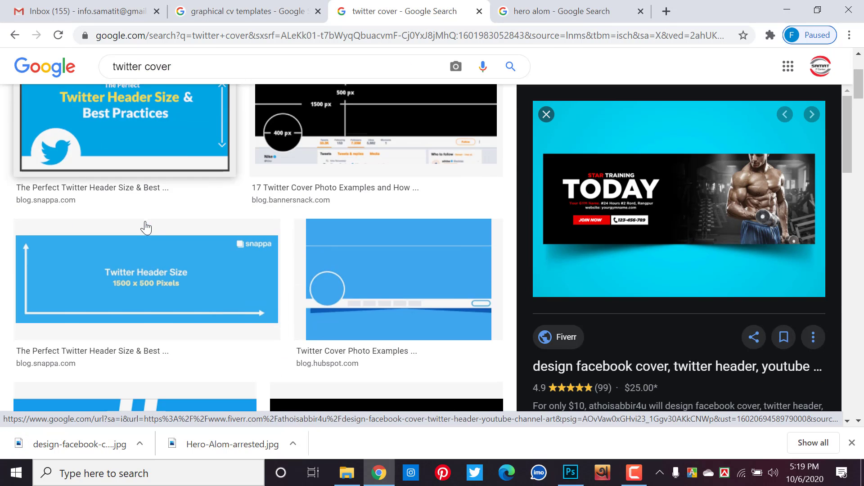
{"action": "left_click", "coordinate": [153, 302]}
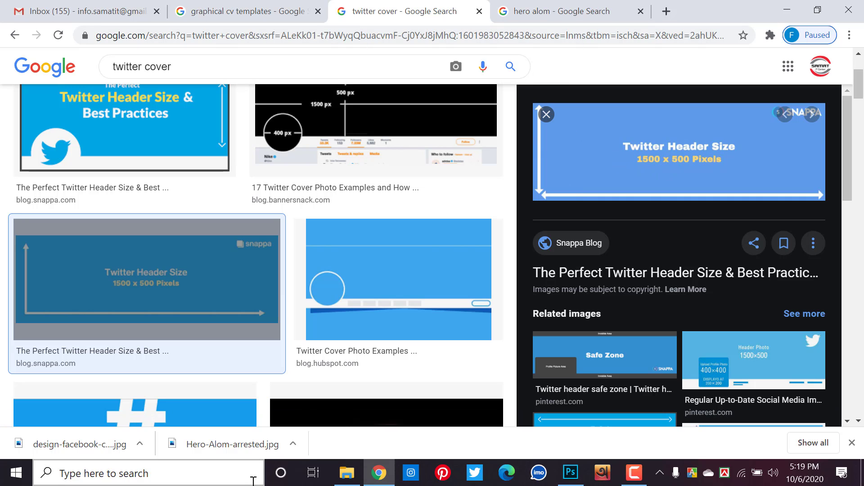
- Close the new cover and Faisal documents in Photoshop without saving
{"action": "left_click", "coordinate": [571, 473]}
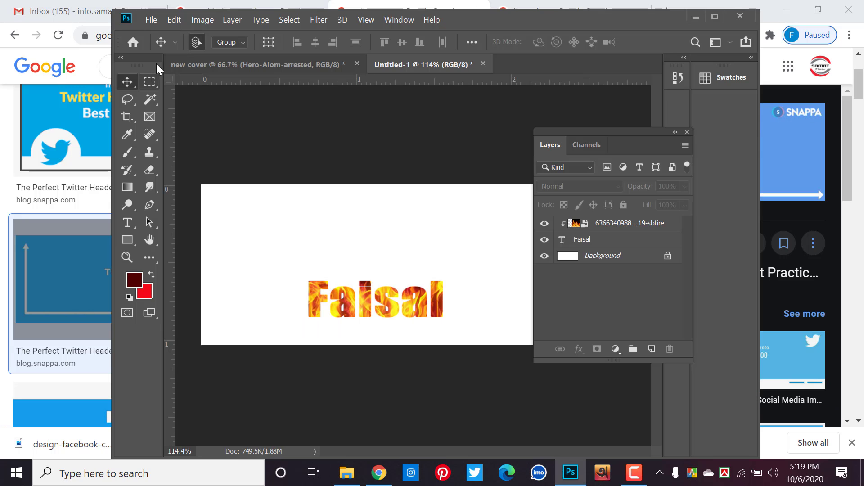
{"action": "left_click", "coordinate": [357, 63]}
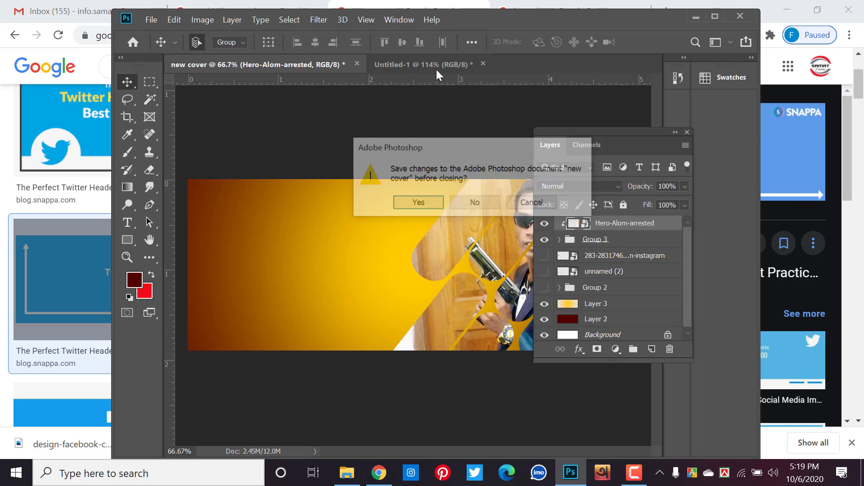
{"action": "left_click", "coordinate": [464, 206]}
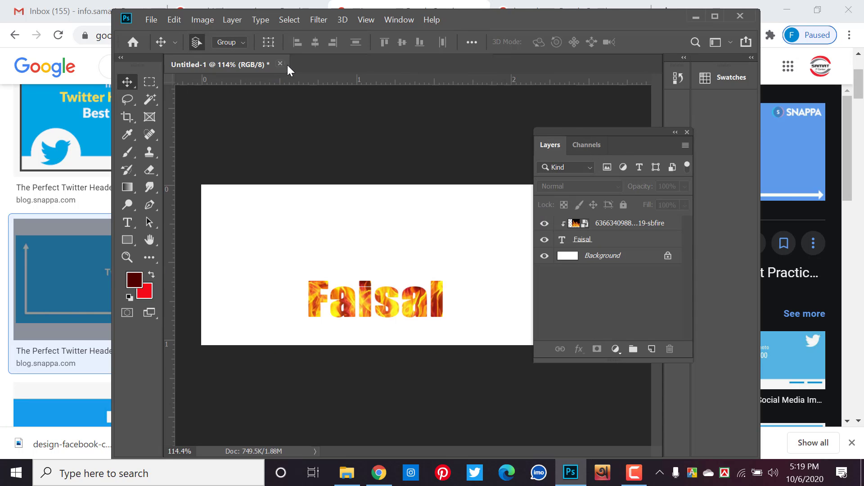
{"action": "left_click", "coordinate": [279, 64]}
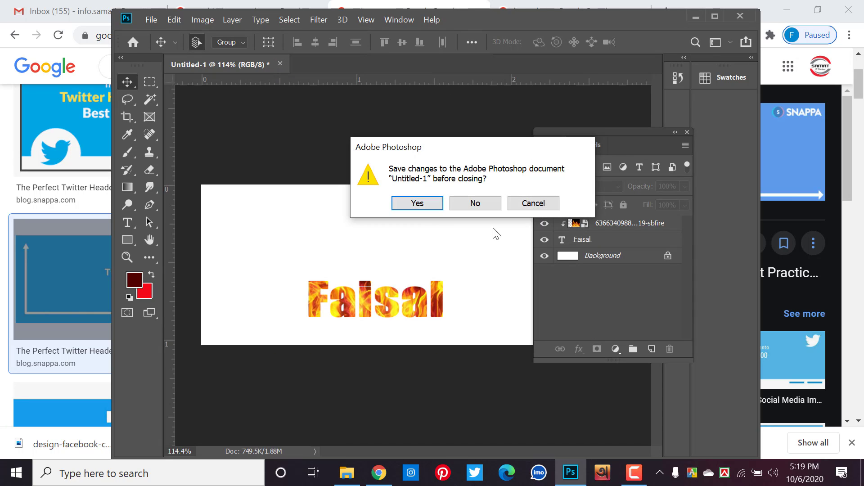
{"action": "left_click", "coordinate": [475, 205]}
- Create a new 1500 × 500 px document at 300 ppi
{"action": "left_click", "coordinate": [151, 19]}
{"action": "left_click", "coordinate": [167, 34]}
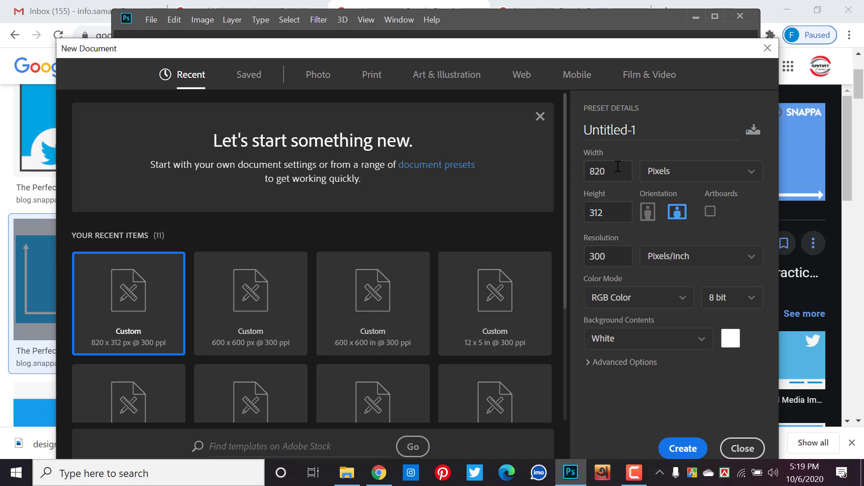
{"action": "type", "text": "1500"}
{"action": "key", "text": "Tab"}
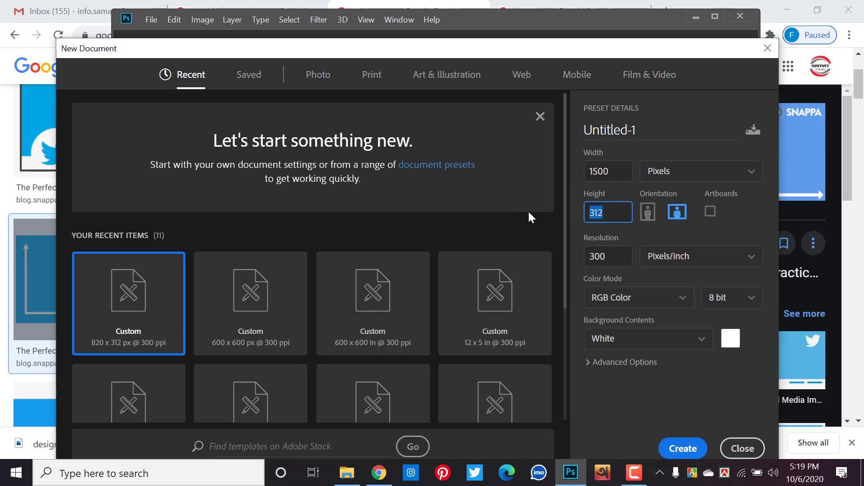
{"action": "type", "text": "500"}
{"action": "left_click", "coordinate": [675, 447]}
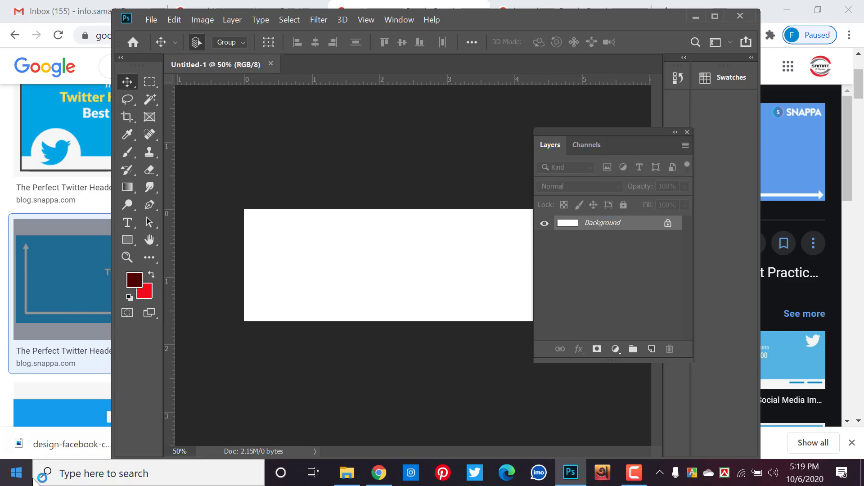
- Place the downloaded TODAY banner JPG on the canvas, shifted slightly left, and commit
{"action": "left_click", "coordinate": [72, 455]}
{"action": "mouse_move", "coordinate": [72, 454]}
{"action": "left_mouse_down"}
{"action": "mouse_move", "coordinate": [588, 455]}
{"action": "mouse_move", "coordinate": [434, 255]}
{"action": "left_mouse_up"}
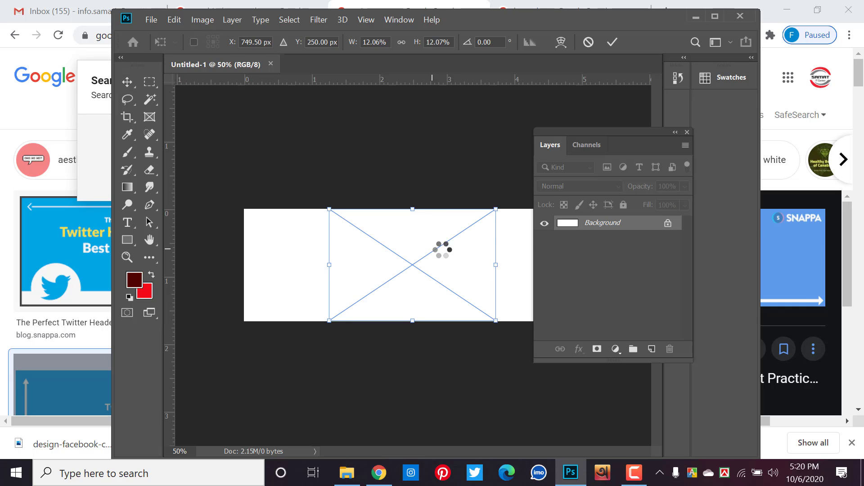
{"action": "left_click_drag", "start_coordinate": [382, 260], "coordinate": [367, 261]}
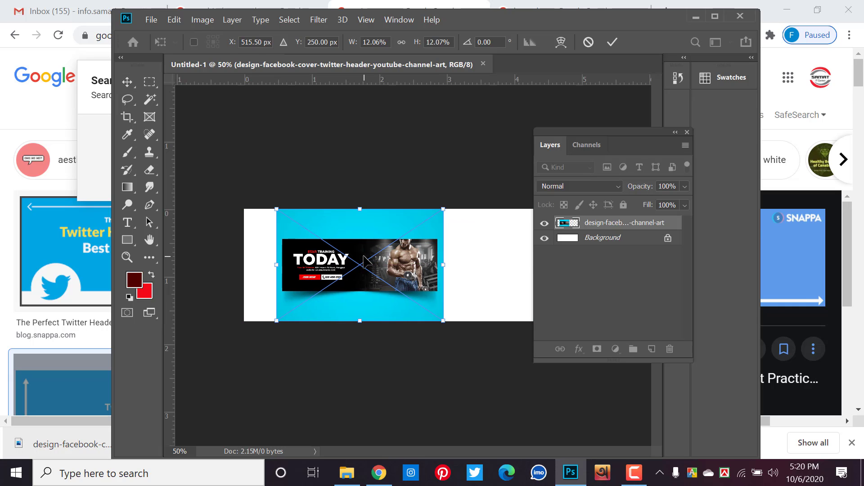
{"action": "key", "text": "Return"}
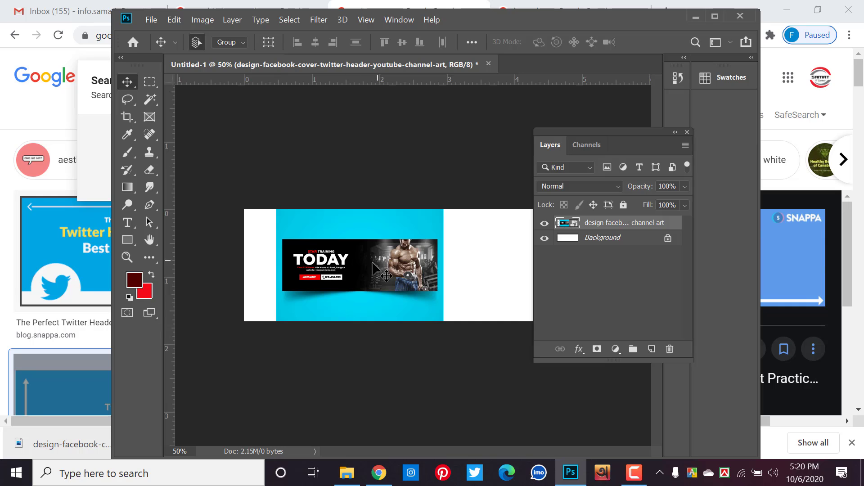
- Replace the hero alom search with a Google search for 'gym image'
{"action": "left_click", "coordinate": [380, 473]}
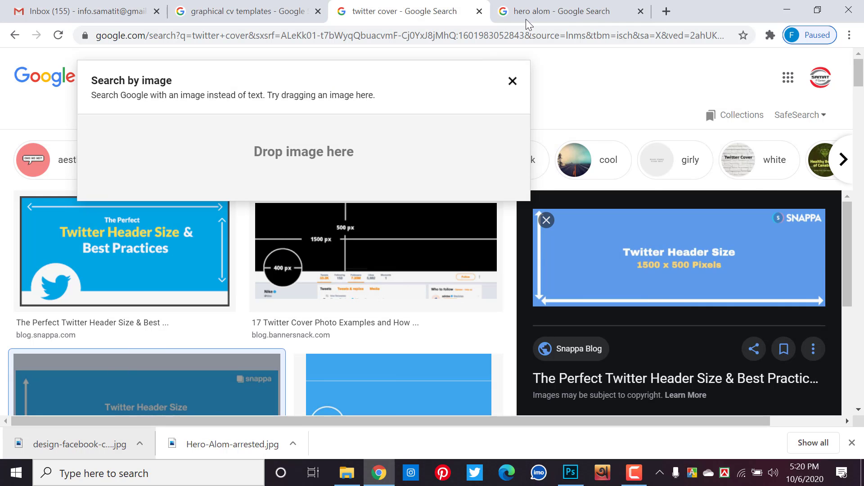
{"action": "left_click", "coordinate": [610, 13]}
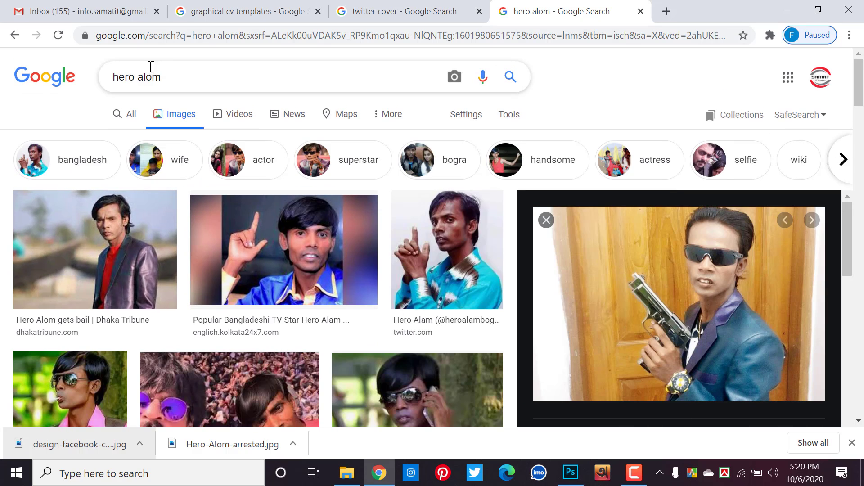
{"action": "left_click", "coordinate": [151, 67]}
{"action": "key", "text": "ctrl+a"}
{"action": "type", "text": "gm"}
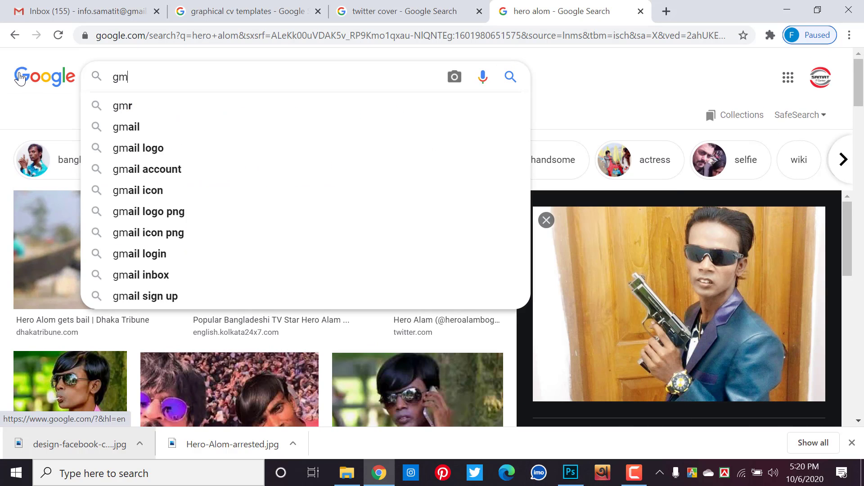
{"action": "key", "text": "BackSpace"}
{"action": "type", "text": "y"}
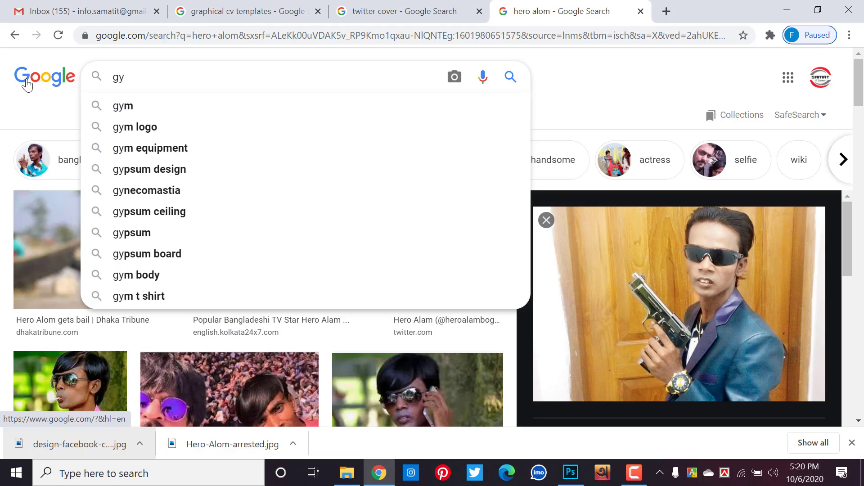
{"action": "type", "text": "m"}
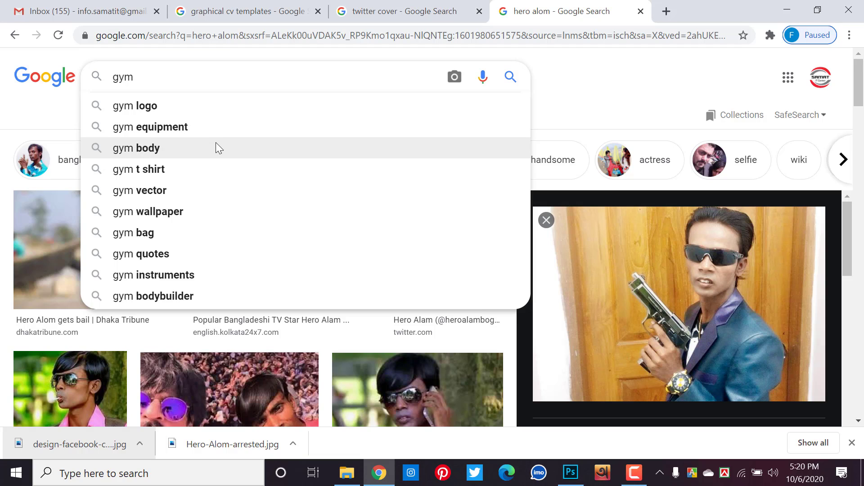
{"action": "type", "text": "image"}
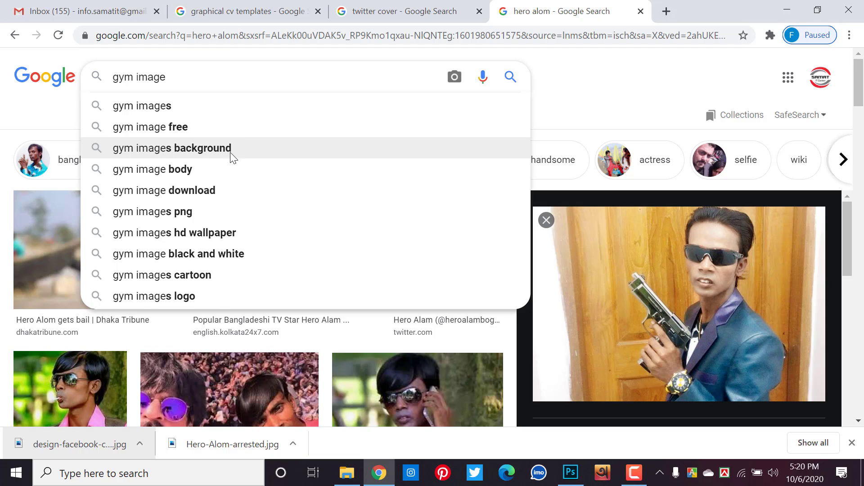
{"action": "key", "text": "Return"}
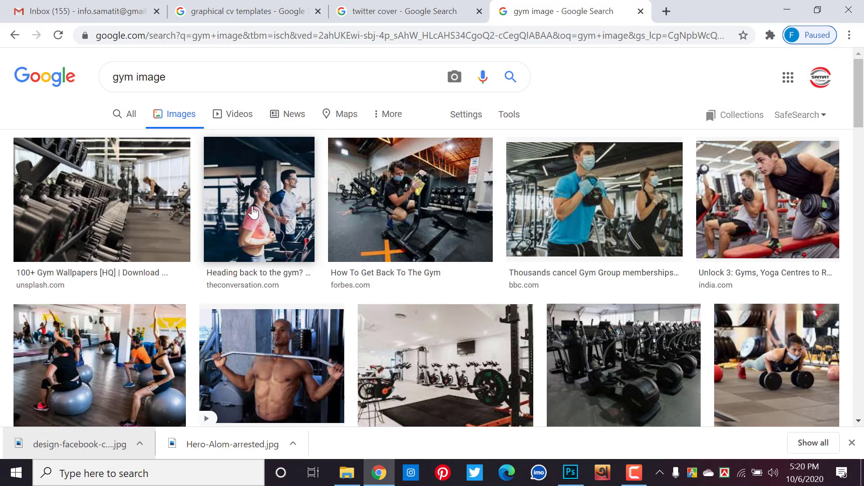
- Browse the gym image results and preview one gym photo
{"action": "scroll", "coordinate": [360, 243], "scroll_direction": "down", "scroll_amount": 3}
{"action": "scroll", "coordinate": [418, 243], "scroll_direction": "down", "scroll_amount": 1}
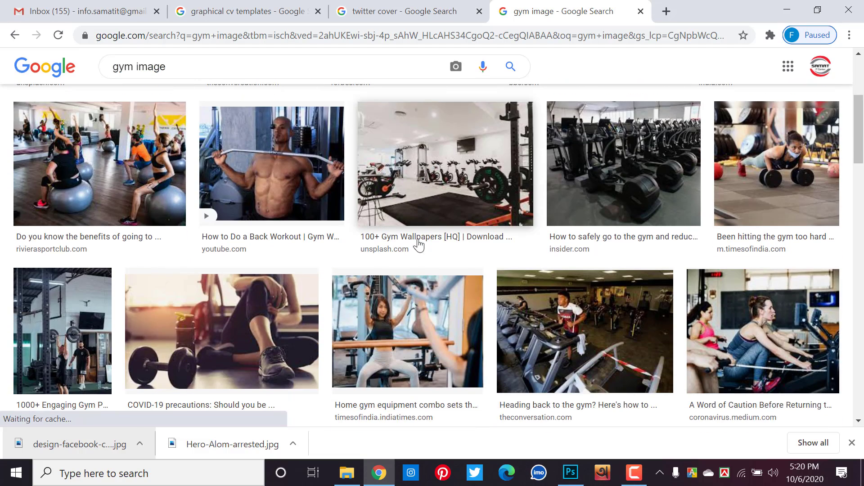
{"action": "scroll", "coordinate": [416, 241], "scroll_direction": "down", "scroll_amount": 1}
{"action": "scroll", "coordinate": [418, 238], "scroll_direction": "down", "scroll_amount": 2}
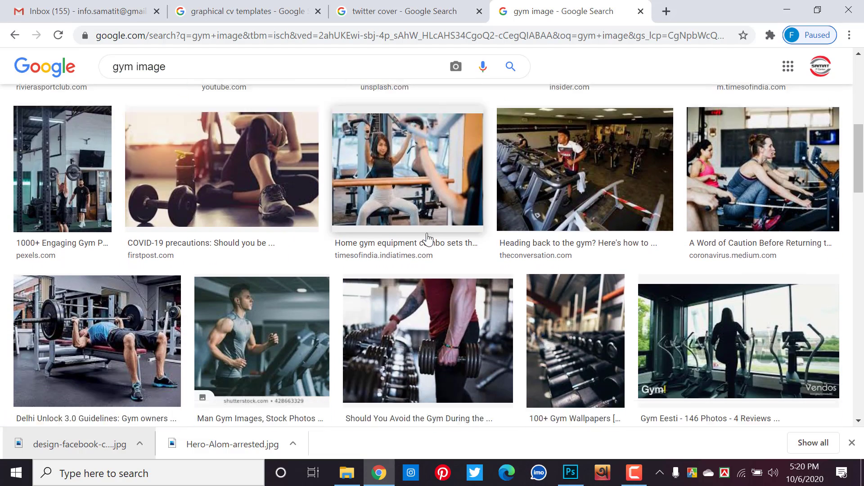
{"action": "scroll", "coordinate": [425, 229], "scroll_direction": "down", "scroll_amount": 2}
{"action": "scroll", "coordinate": [425, 228], "scroll_direction": "up", "scroll_amount": 2}
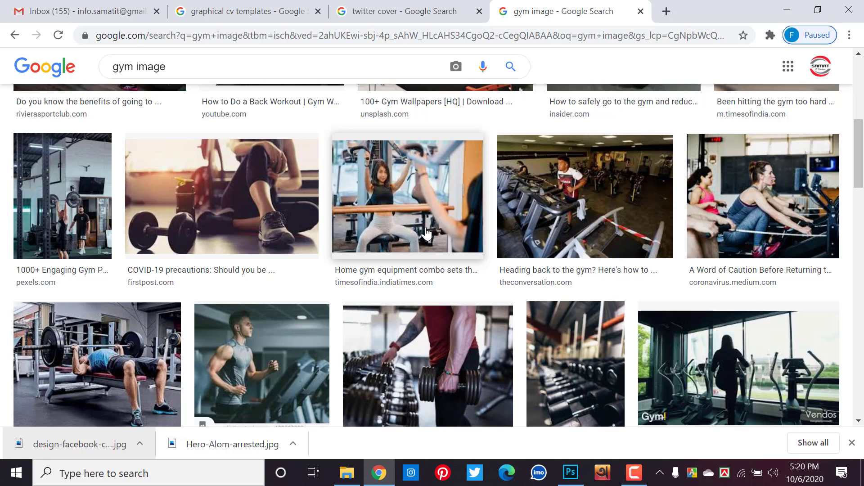
{"action": "left_click", "coordinate": [417, 183]}
{"action": "scroll", "coordinate": [407, 216], "scroll_direction": "down", "scroll_amount": 3}
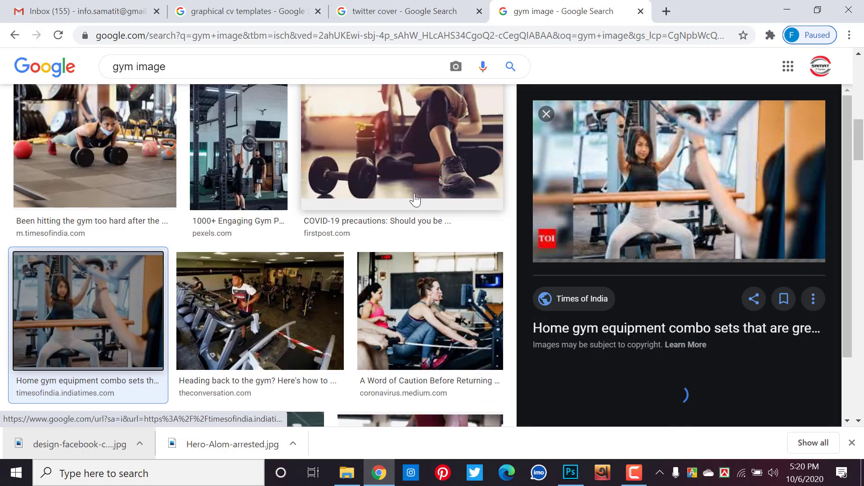
{"action": "scroll", "coordinate": [406, 219], "scroll_direction": "down", "scroll_amount": 4}
{"action": "scroll", "coordinate": [331, 203], "scroll_direction": "up", "scroll_amount": 3}
{"action": "scroll", "coordinate": [218, 116], "scroll_direction": "up", "scroll_amount": 2}
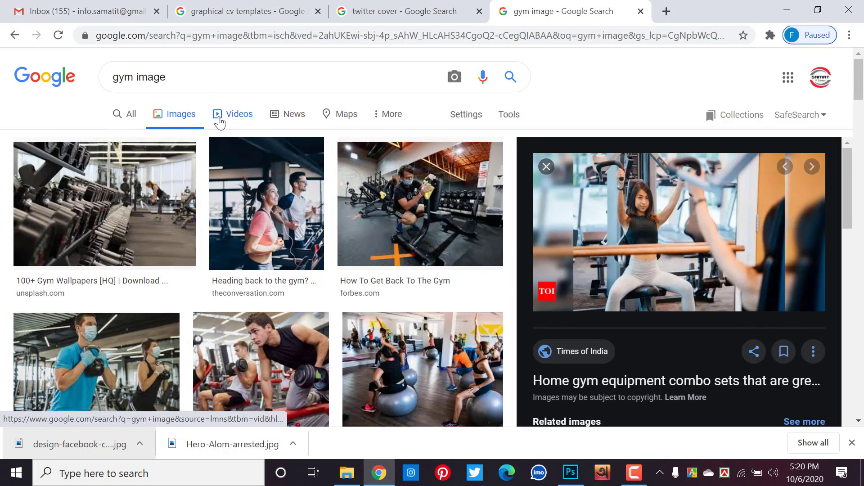
{"action": "scroll", "coordinate": [230, 116], "scroll_direction": "down", "scroll_amount": 3}
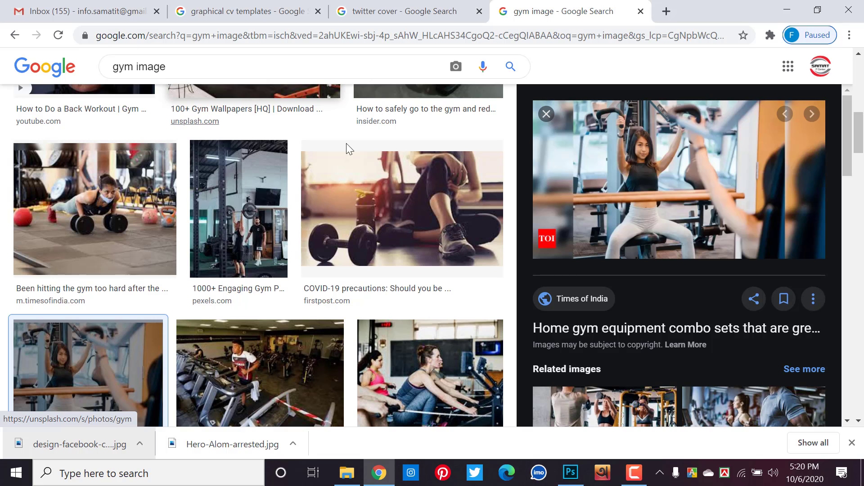
{"action": "scroll", "coordinate": [347, 144], "scroll_direction": "up", "scroll_amount": 3}
{"action": "scroll", "coordinate": [315, 158], "scroll_direction": "up", "scroll_amount": 2}
- Filter results to Large size and preview Firstpost's 1200 × 800 dumbbell photo
{"action": "left_click", "coordinate": [502, 117]}
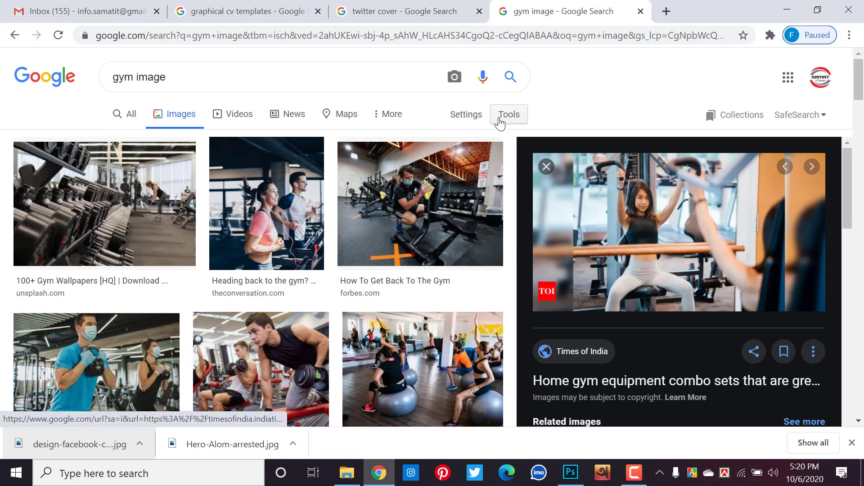
{"action": "left_click", "coordinate": [132, 139]}
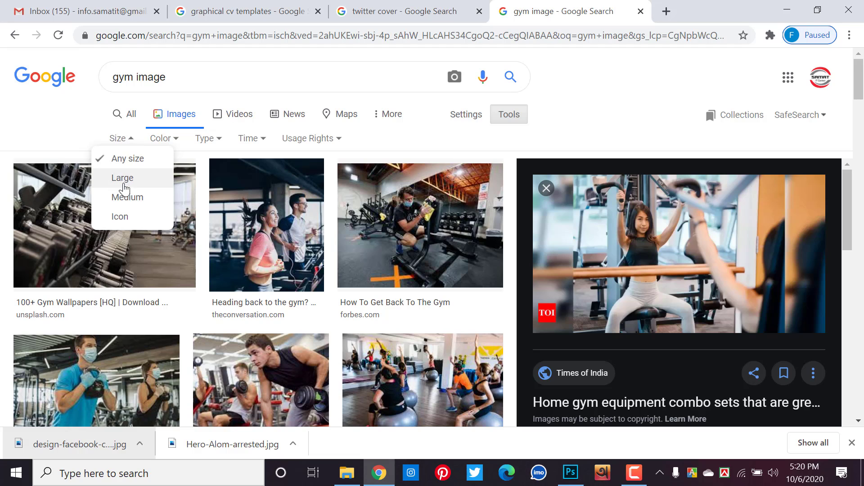
{"action": "left_click", "coordinate": [130, 177]}
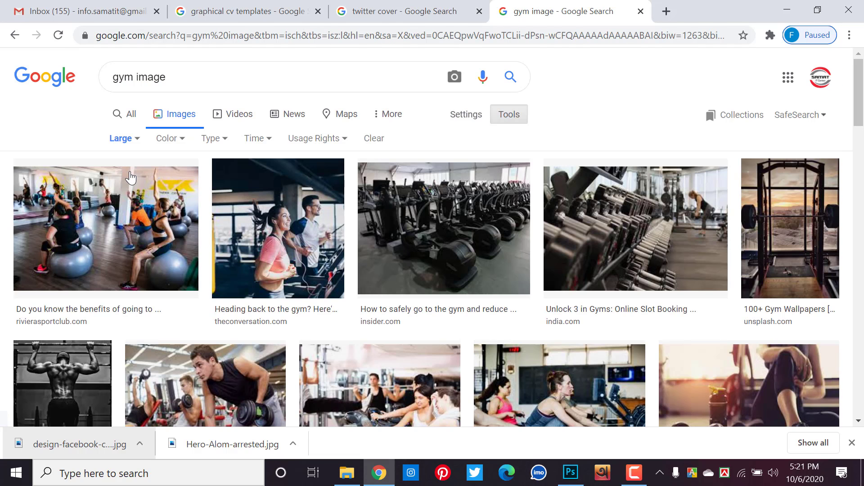
{"action": "scroll", "coordinate": [131, 178], "scroll_direction": "down", "scroll_amount": 2}
{"action": "scroll", "coordinate": [131, 178], "scroll_direction": "down", "scroll_amount": 1}
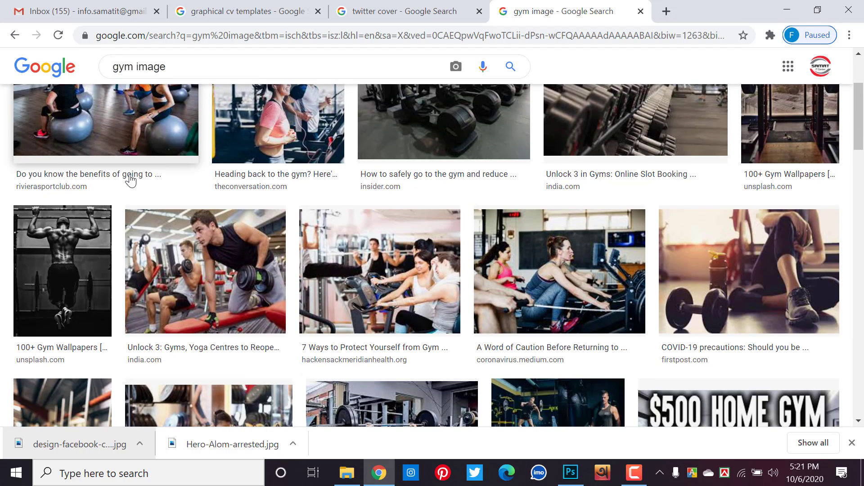
{"action": "scroll", "coordinate": [130, 179], "scroll_direction": "down", "scroll_amount": 2}
{"action": "scroll", "coordinate": [131, 180], "scroll_direction": "down", "scroll_amount": 1}
{"action": "left_click", "coordinate": [714, 152]}
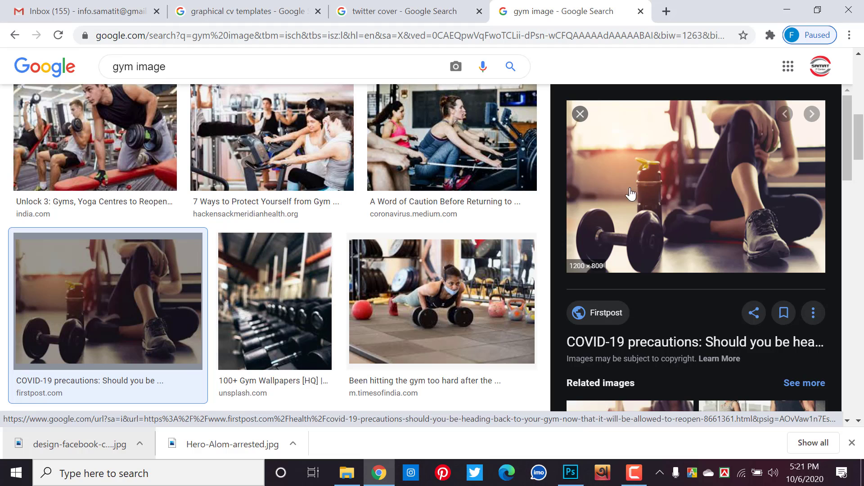
- Cancel saving the dumbbell photo and preview the two-women plank high-five photo instead
{"action": "right_click", "coordinate": [647, 140]}
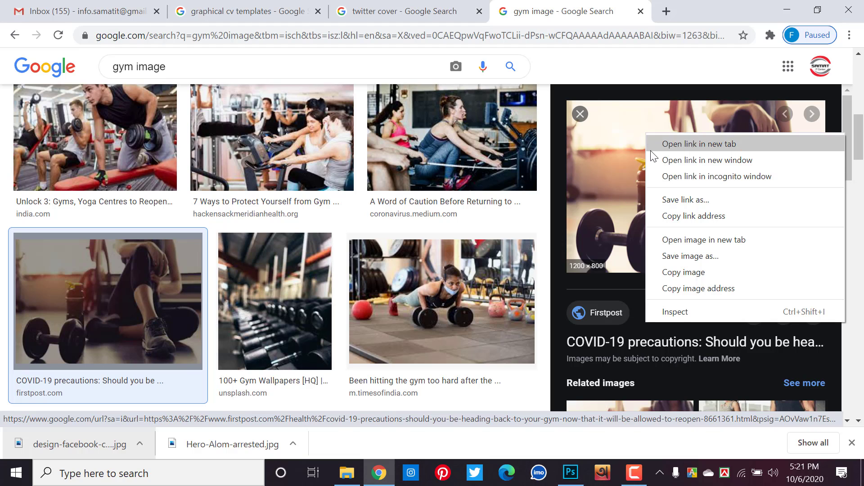
{"action": "left_click", "coordinate": [673, 256]}
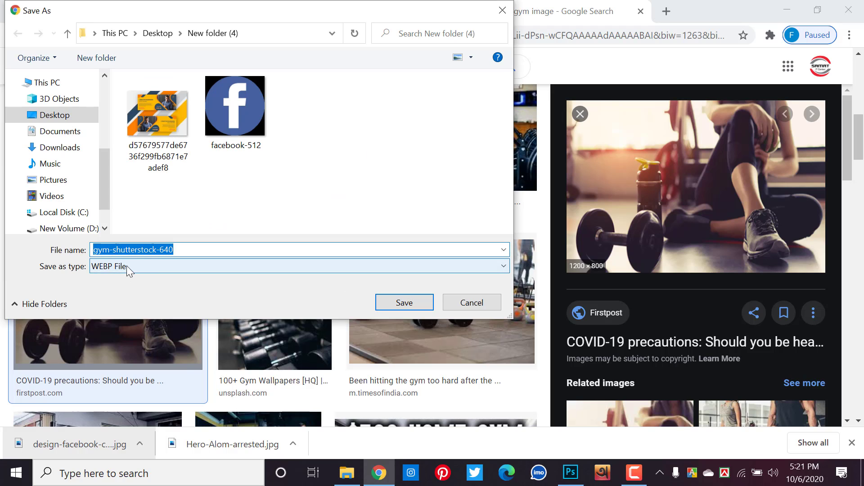
{"action": "left_click", "coordinate": [493, 306]}
{"action": "scroll", "coordinate": [475, 252], "scroll_direction": "down", "scroll_amount": 2}
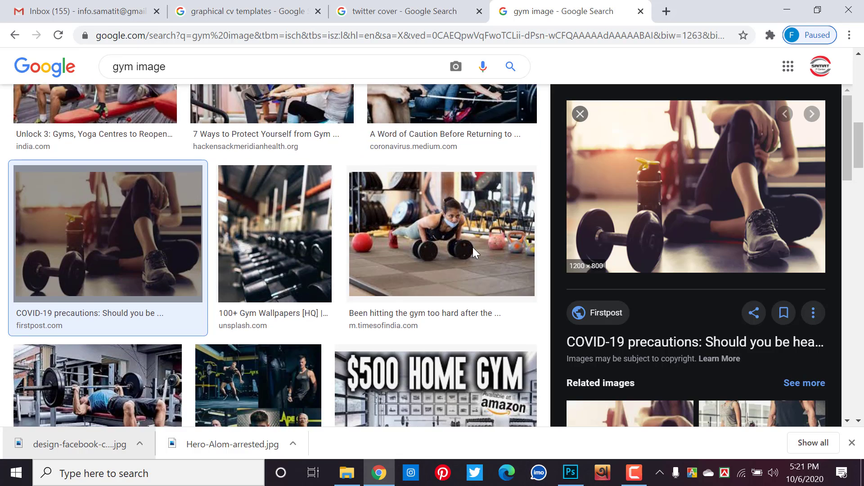
{"action": "scroll", "coordinate": [475, 252], "scroll_direction": "down", "scroll_amount": 3}
{"action": "scroll", "coordinate": [683, 221], "scroll_direction": "down", "scroll_amount": 6}
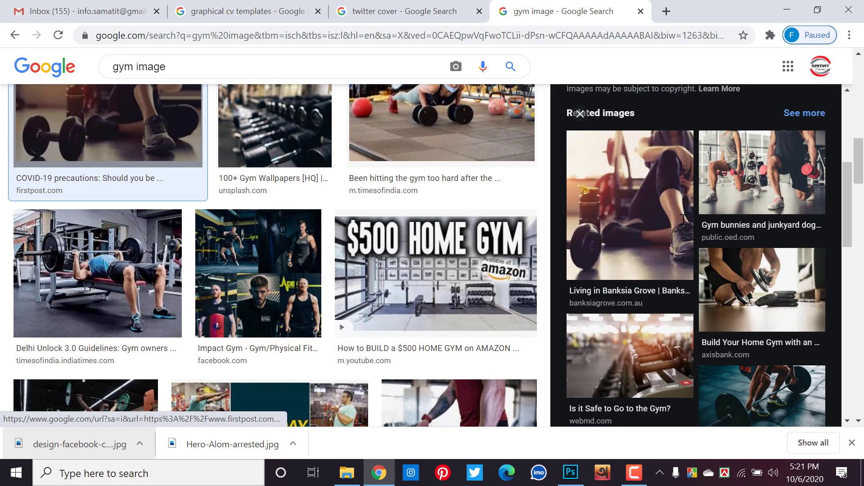
{"action": "left_click", "coordinate": [715, 180]}
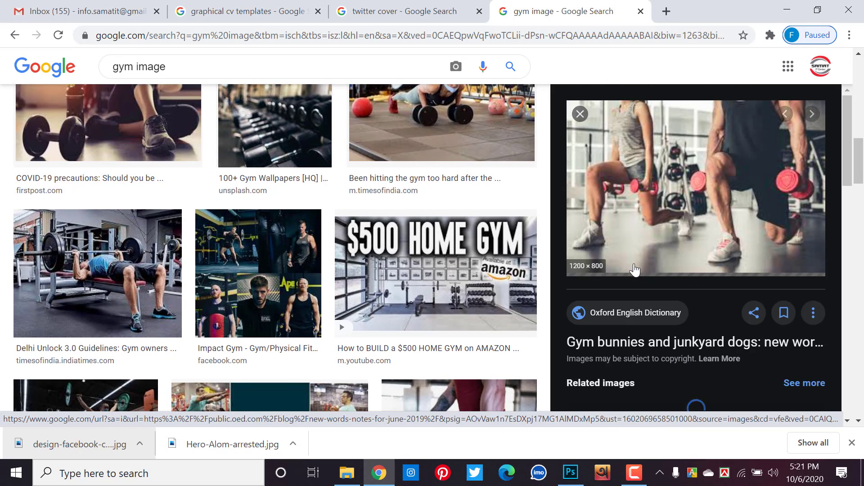
{"action": "scroll", "coordinate": [617, 265], "scroll_direction": "down", "scroll_amount": 6}
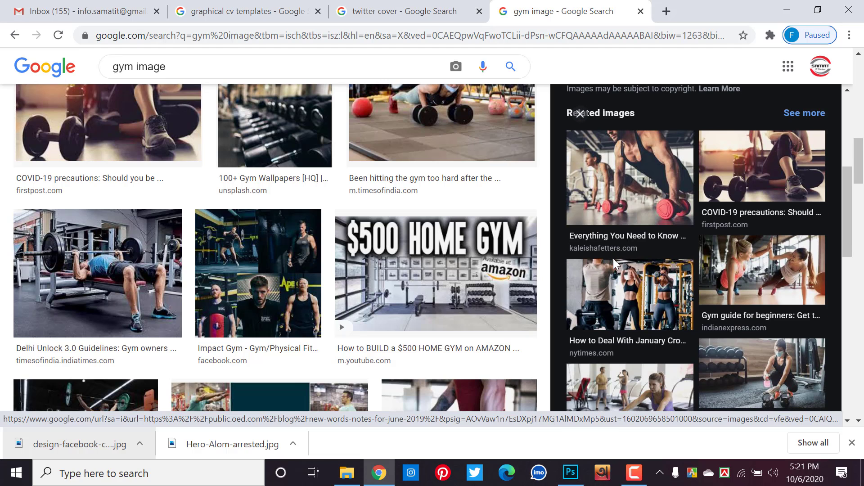
{"action": "left_click", "coordinate": [730, 276]}
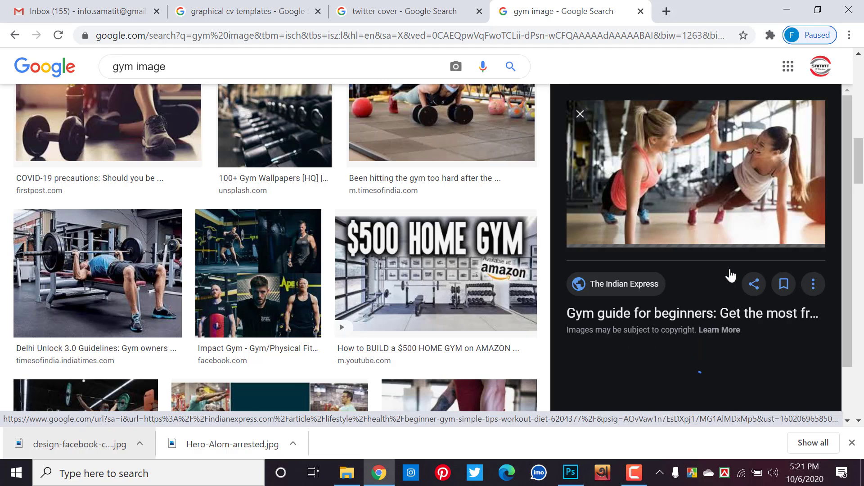
- Save the two-women gym photo to the Desktop and open the download
{"action": "right_click", "coordinate": [608, 142]}
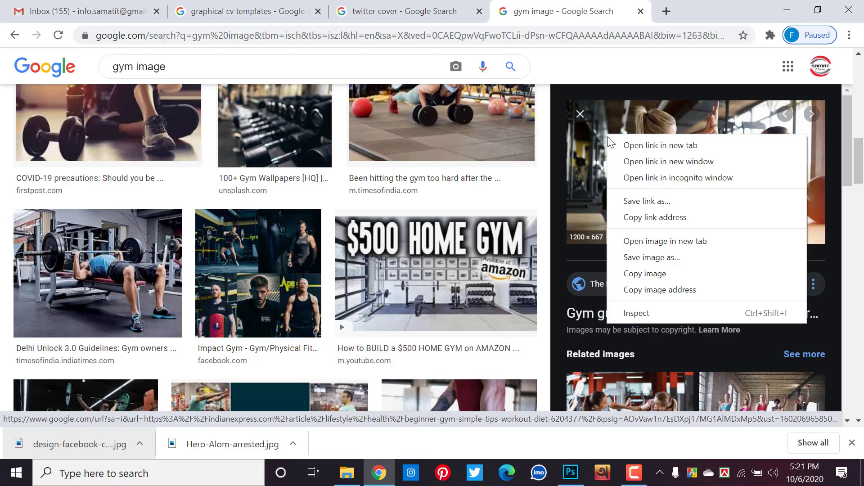
{"action": "left_click", "coordinate": [636, 255]}
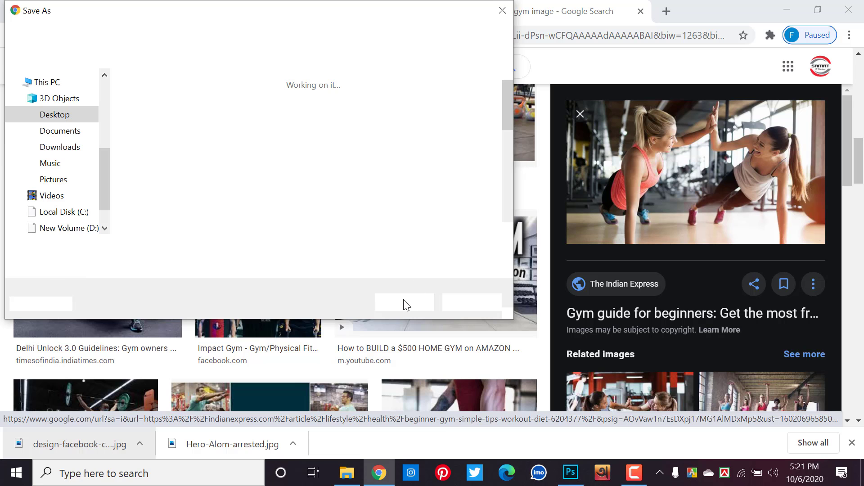
{"action": "left_click", "coordinate": [404, 303]}
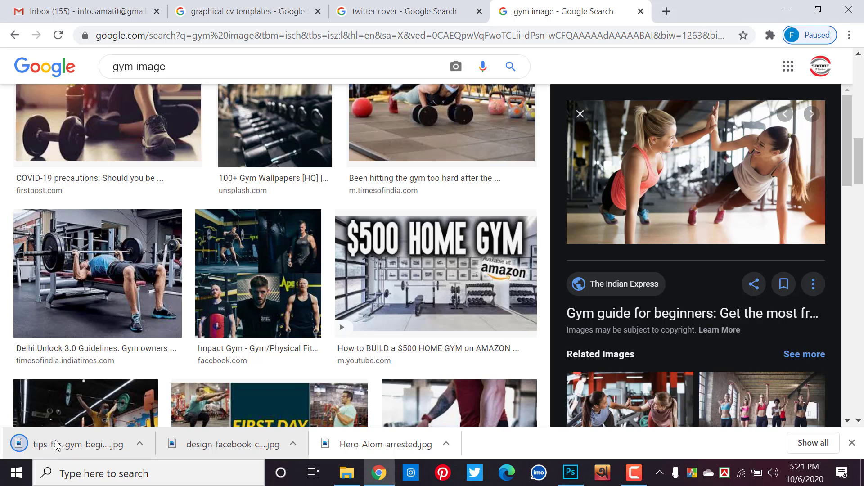
{"action": "left_click", "coordinate": [57, 445]}
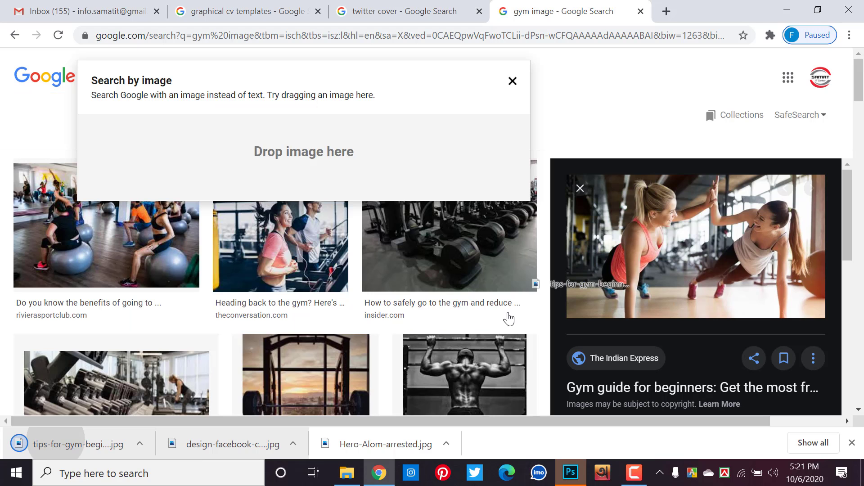
- Place the gym photo on the cover's right side, nudging the banner down-left
{"action": "mouse_move", "coordinate": [575, 472]}
{"action": "left_mouse_down"}
{"action": "mouse_move", "coordinate": [542, 434]}
{"action": "mouse_move", "coordinate": [411, 342]}
{"action": "mouse_move", "coordinate": [451, 205]}
{"action": "left_mouse_up"}
{"action": "left_click_drag", "start_coordinate": [449, 245], "coordinate": [448, 247]}
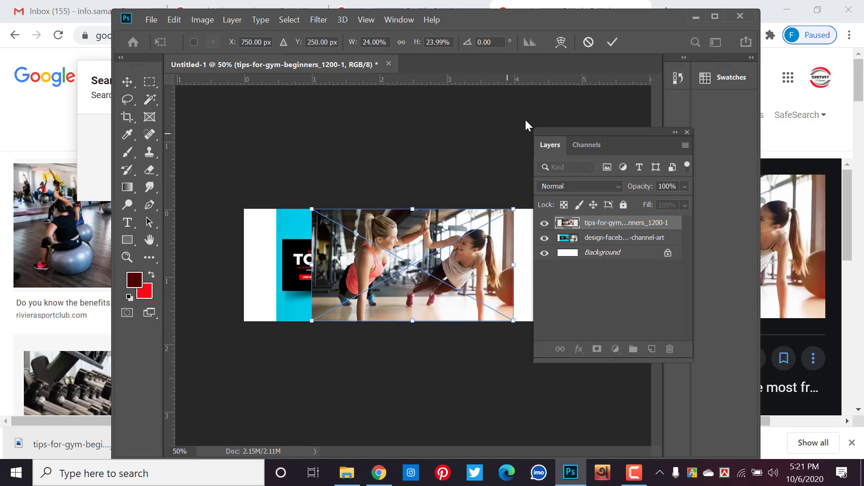
{"action": "left_click", "coordinate": [613, 43]}
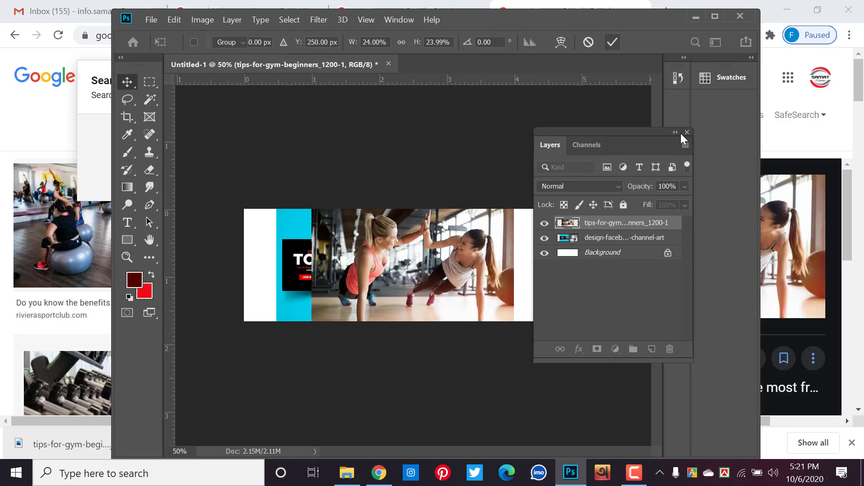
{"action": "left_click_drag", "start_coordinate": [649, 133], "coordinate": [714, 177]}
{"action": "left_click_drag", "start_coordinate": [478, 263], "coordinate": [528, 263]}
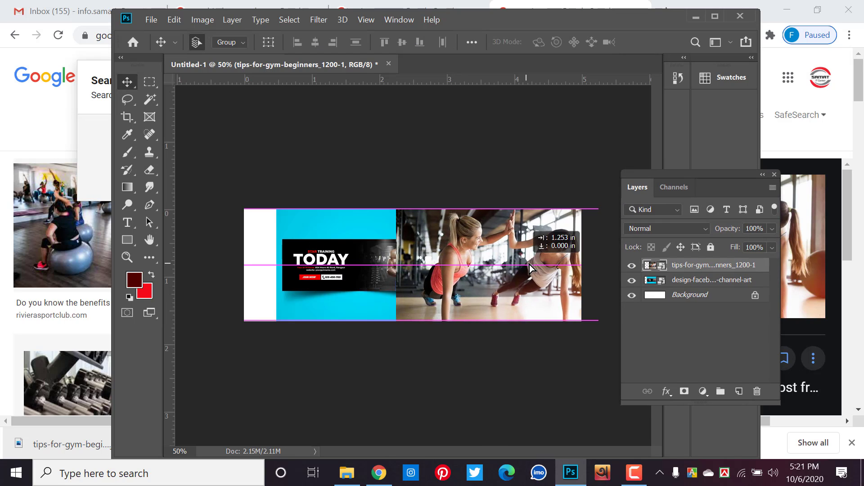
{"action": "left_click_drag", "start_coordinate": [382, 225], "coordinate": [352, 236]}
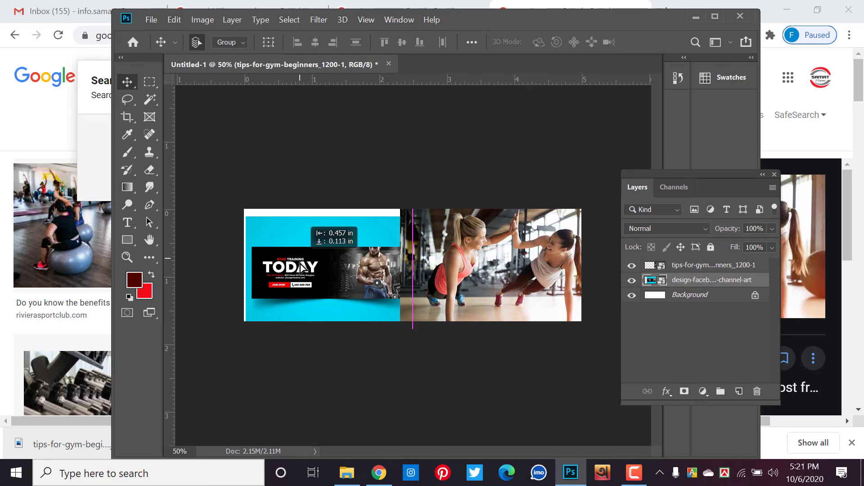
- Toggle banner and photo layer visibility, then rasterize the gym photo layer
{"action": "left_click", "coordinate": [631, 280]}
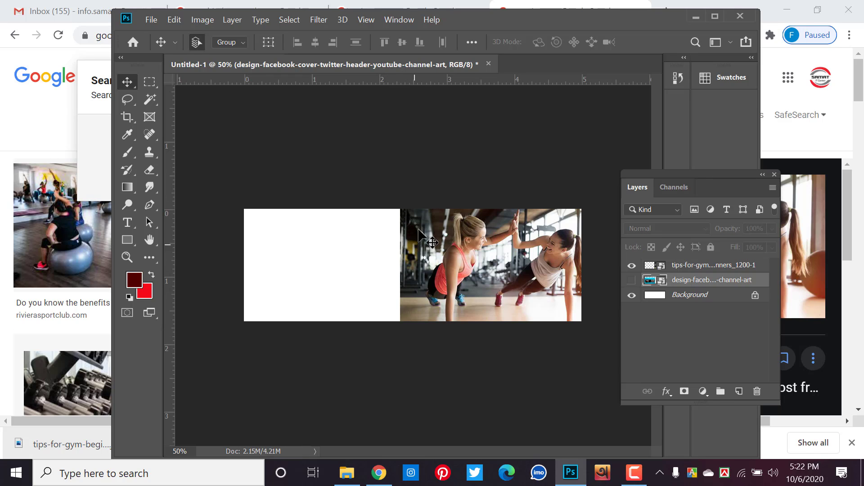
{"action": "left_click", "coordinate": [423, 282]}
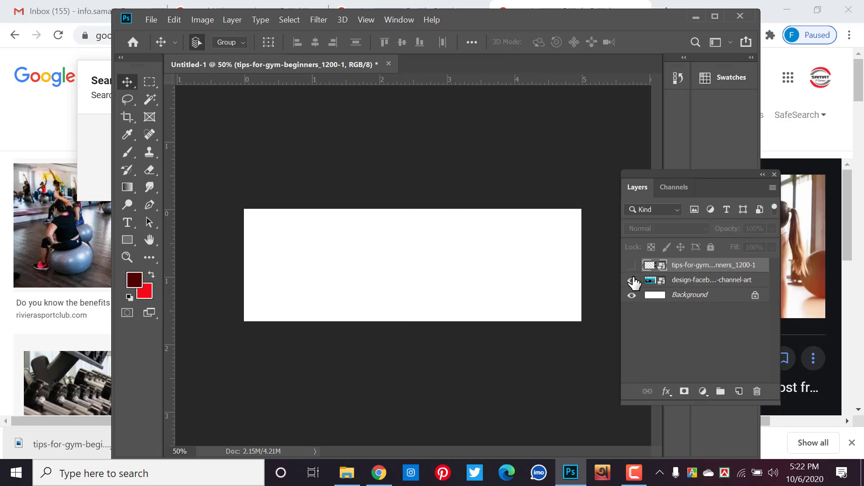
{"action": "left_click", "coordinate": [632, 280]}
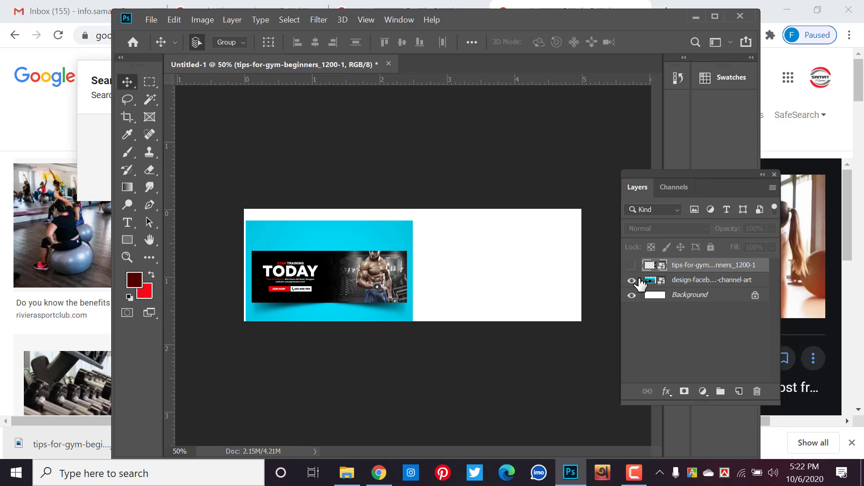
{"action": "left_click", "coordinate": [631, 265]}
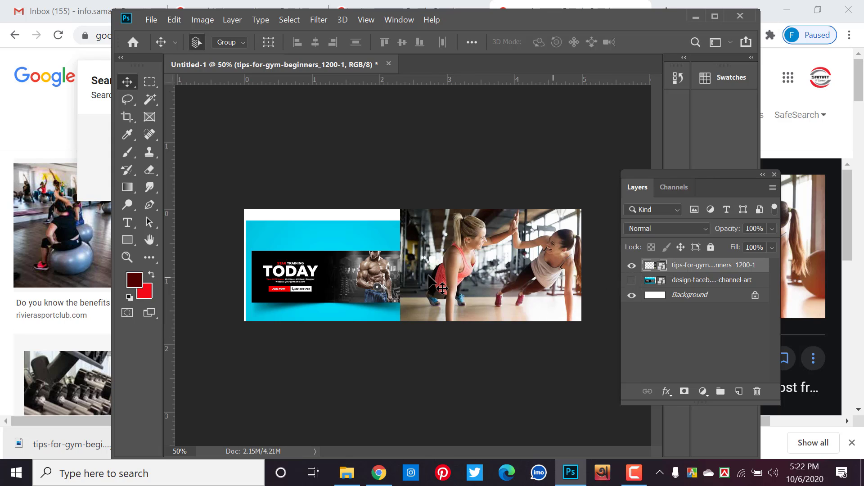
{"action": "right_click", "coordinate": [722, 269]}
{"action": "left_click", "coordinate": [582, 243]}
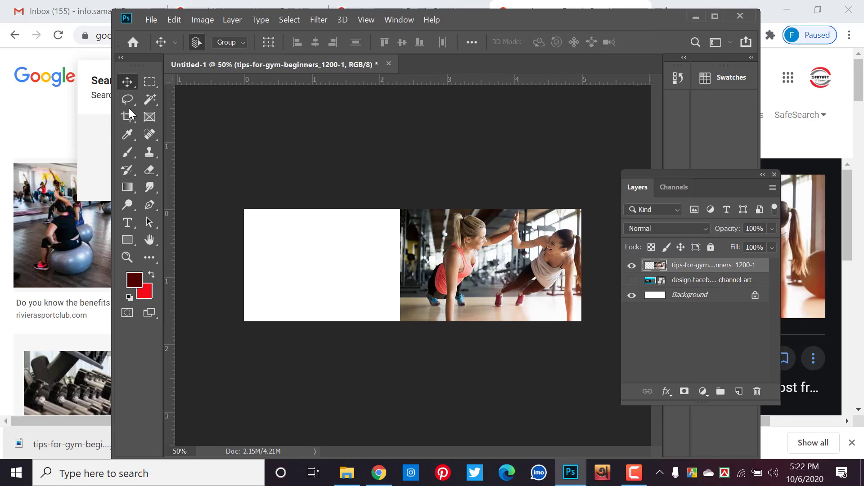
- Erase the photo's left edge with a 0%-hardness, size-500 Eraser brush
{"action": "left_click", "coordinate": [149, 170]}
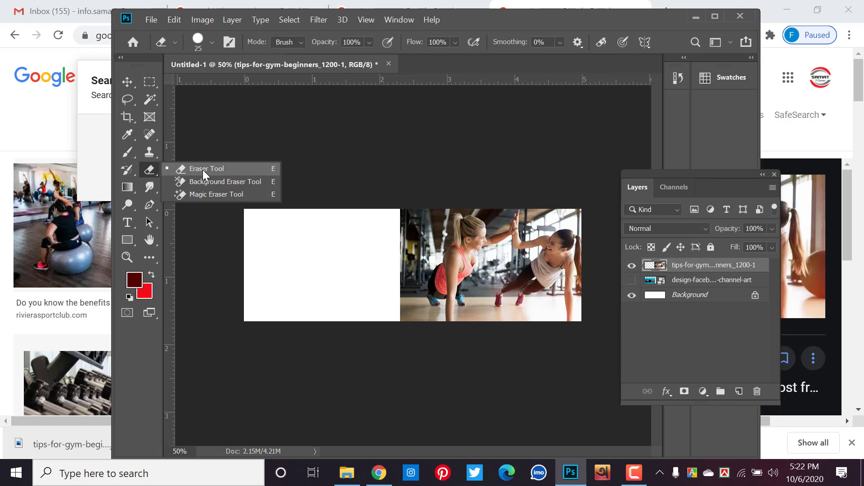
{"action": "left_click", "coordinate": [202, 169]}
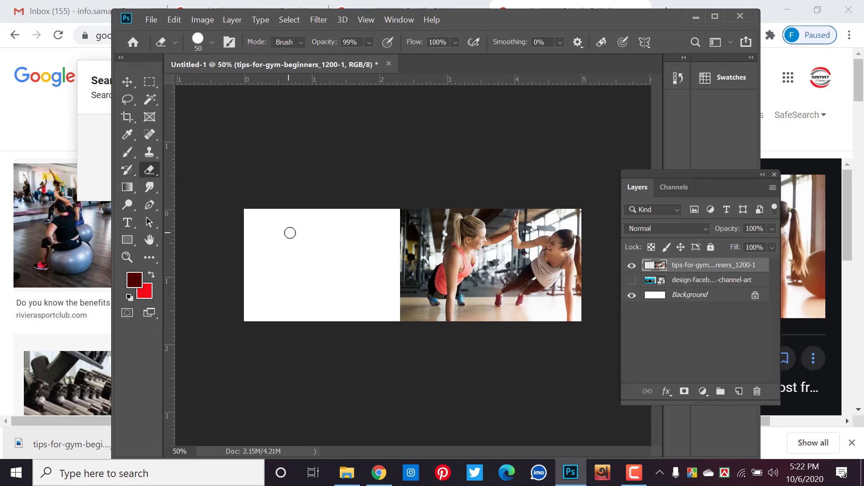
{"action": "key", "text": "bracketright"}
{"action": "key", "text": "bracketright"}
{"action": "key", "text": "bracketright"}
{"action": "key", "text": "bracketright"}
{"action": "key", "text": "bracketright"}
{"action": "key", "text": "bracketright"}
{"action": "key", "text": "bracketright"}
{"action": "key", "text": "bracketright"}
{"action": "key", "text": "bracketright"}
{"action": "key", "text": "bracketright"}
{"action": "key", "text": "bracketright"}
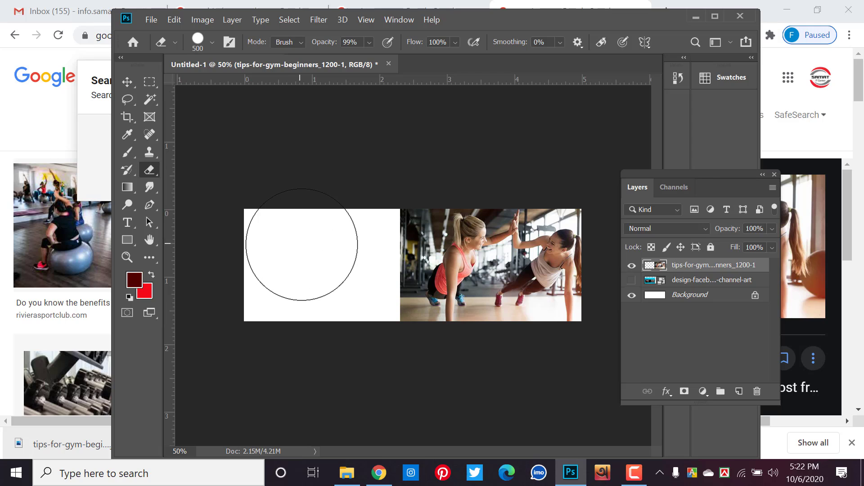
{"action": "key", "text": "bracketright"}
{"action": "key", "text": "bracketright"}
{"action": "key", "text": "bracketright"}
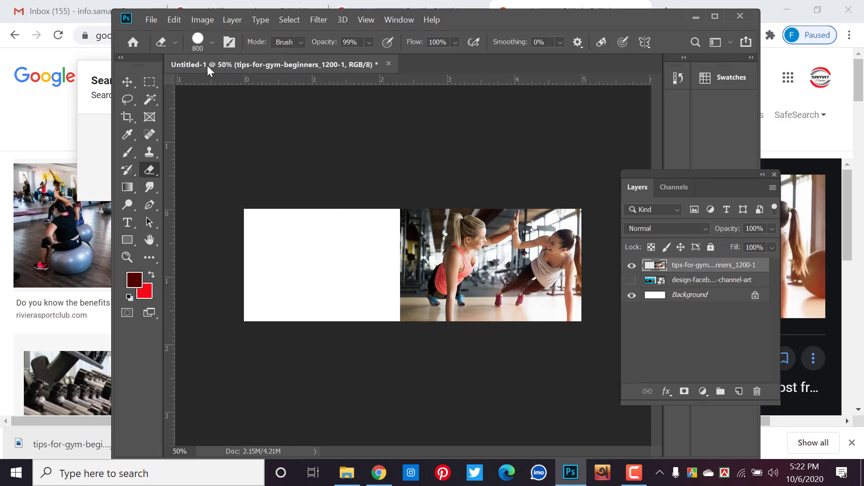
{"action": "left_click", "coordinate": [213, 42]}
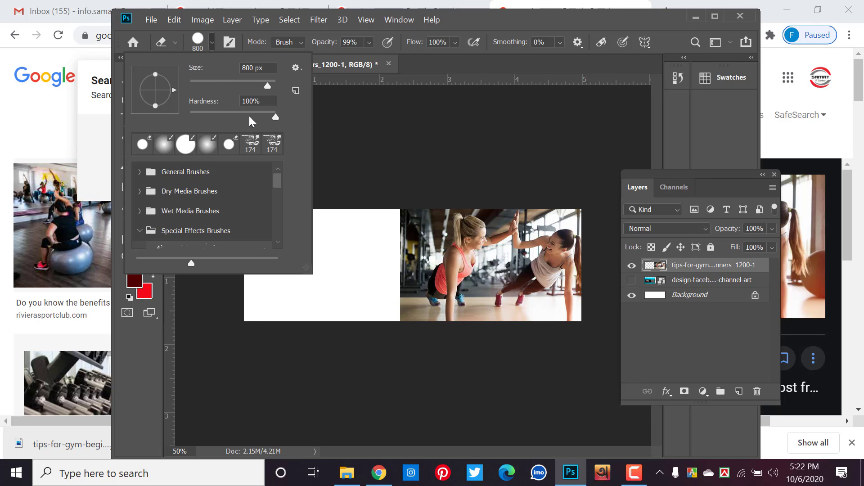
{"action": "left_click_drag", "start_coordinate": [250, 115], "coordinate": [178, 102]}
{"action": "key", "text": "Return"}
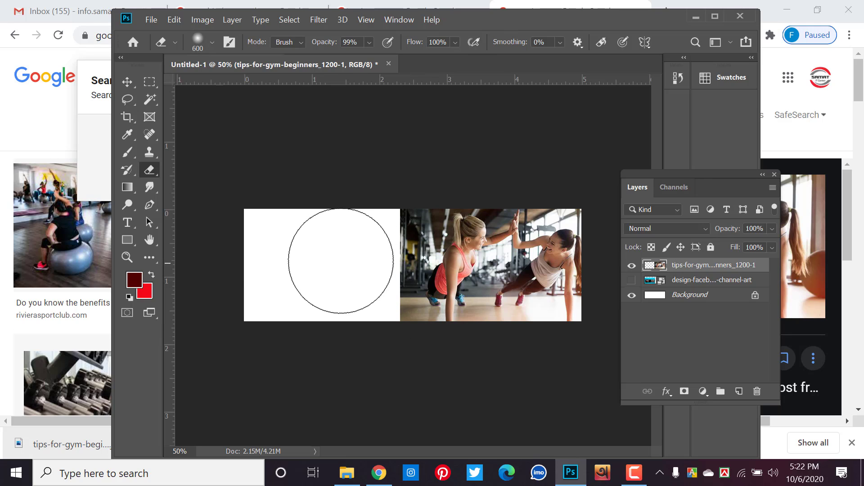
{"action": "key", "text": "bracketleft"}
{"action": "key", "text": "bracketleft"}
{"action": "key", "text": "bracketleft"}
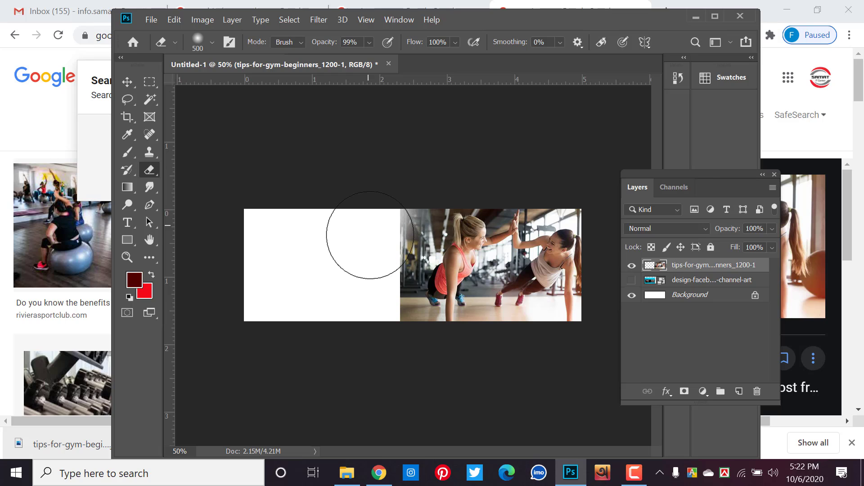
{"action": "mouse_move", "coordinate": [366, 232]}
{"action": "left_mouse_down"}
{"action": "mouse_move", "coordinate": [370, 265]}
{"action": "mouse_move", "coordinate": [376, 202]}
{"action": "left_mouse_up"}
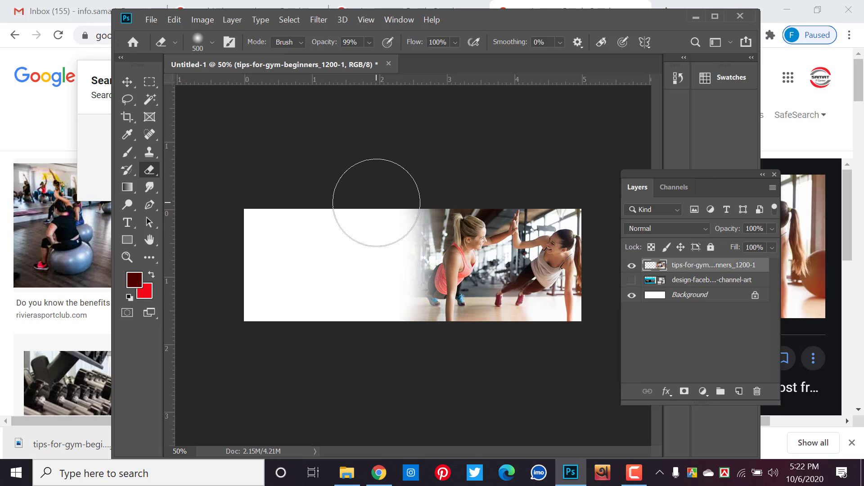
{"action": "left_click", "coordinate": [128, 82]}
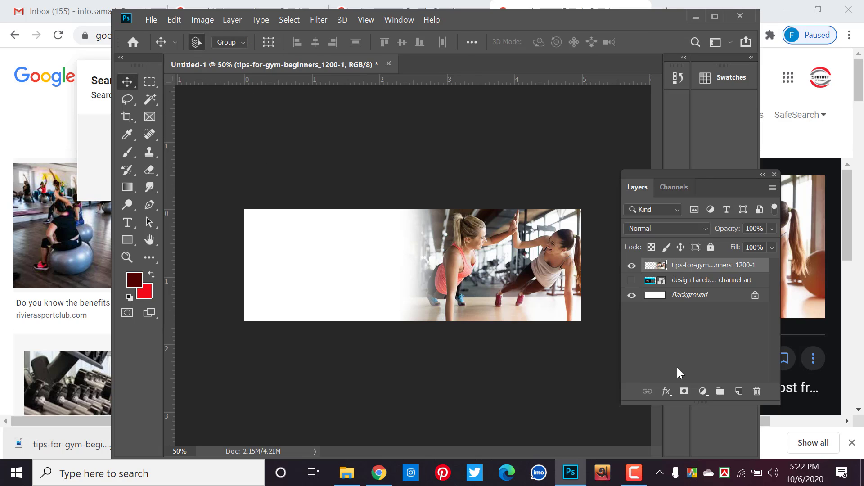
- Add a new layer below the gym photo and fill it with black (#000000)
{"action": "left_click", "coordinate": [693, 280]}
{"action": "left_click", "coordinate": [738, 391]}
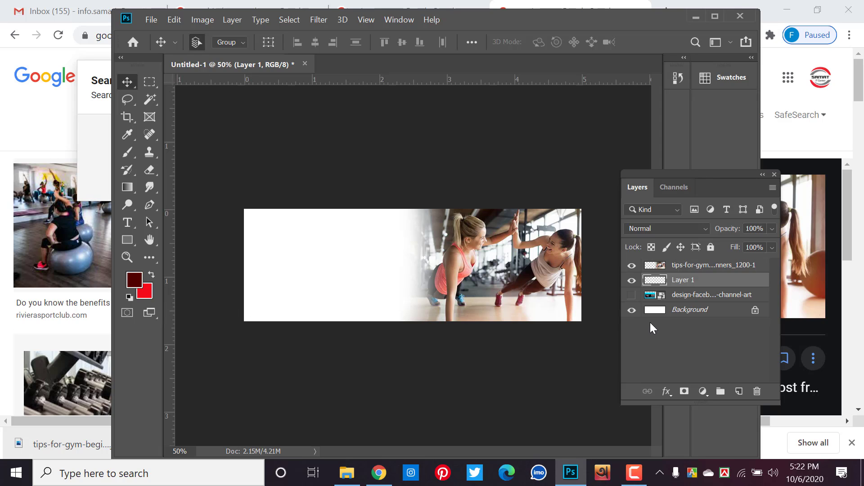
{"action": "key", "text": "alt+BackSpace"}
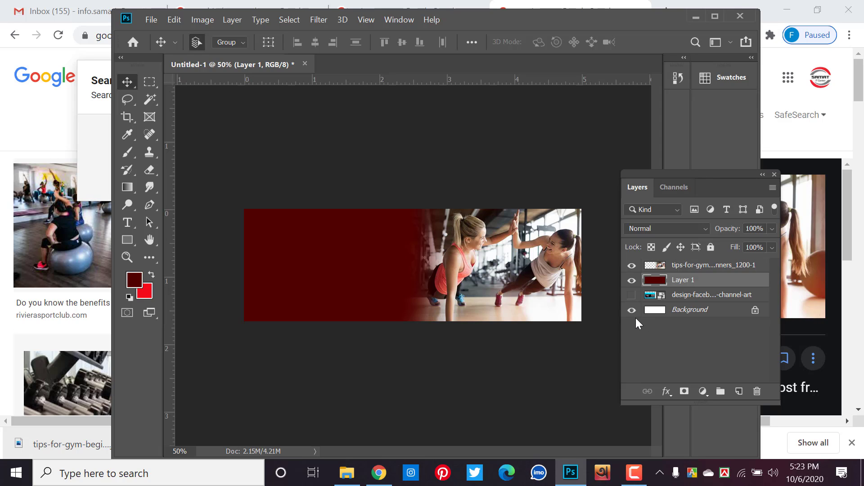
{"action": "left_click", "coordinate": [134, 280]}
{"action": "left_click_drag", "start_coordinate": [531, 272], "coordinate": [559, 304]}
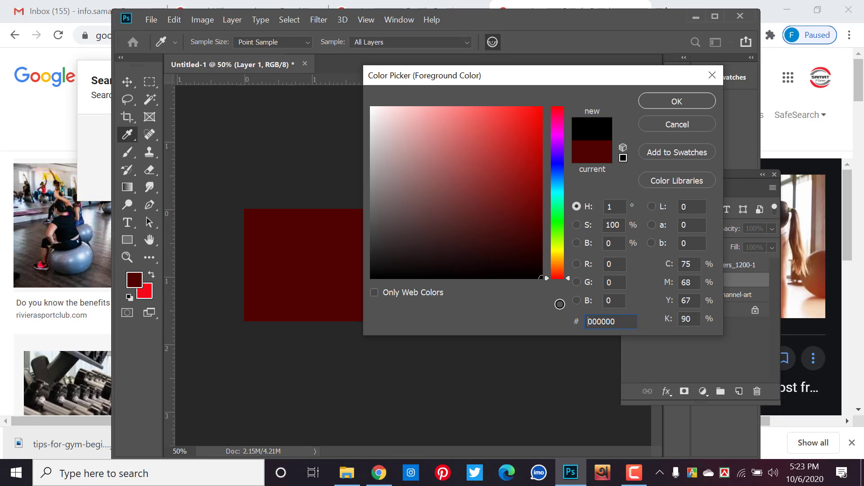
{"action": "left_click", "coordinate": [657, 94]}
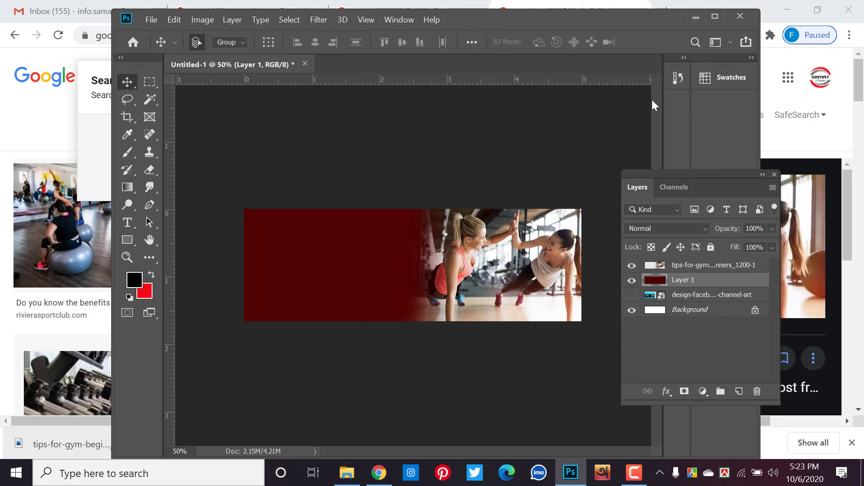
{"action": "key", "text": "alt+BackSpace"}
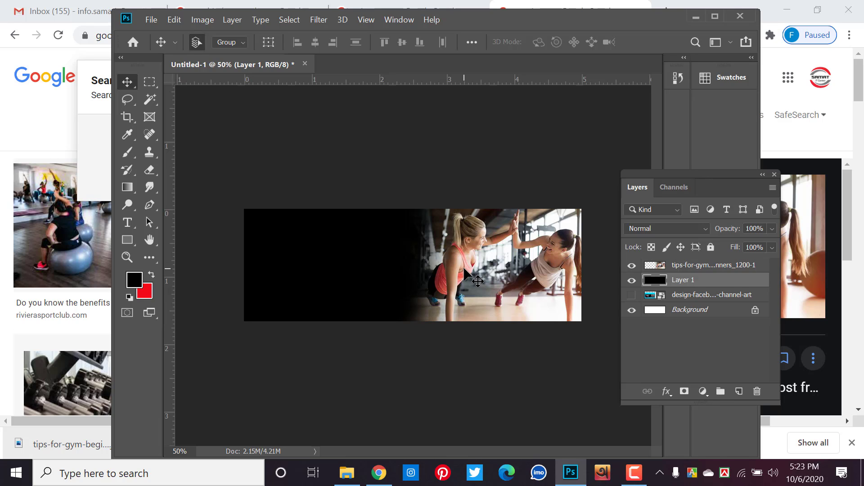
- Undo the black Layer 1 fill and the photo's gradient fade, restoring a hard left edge
{"action": "left_click", "coordinate": [658, 267]}
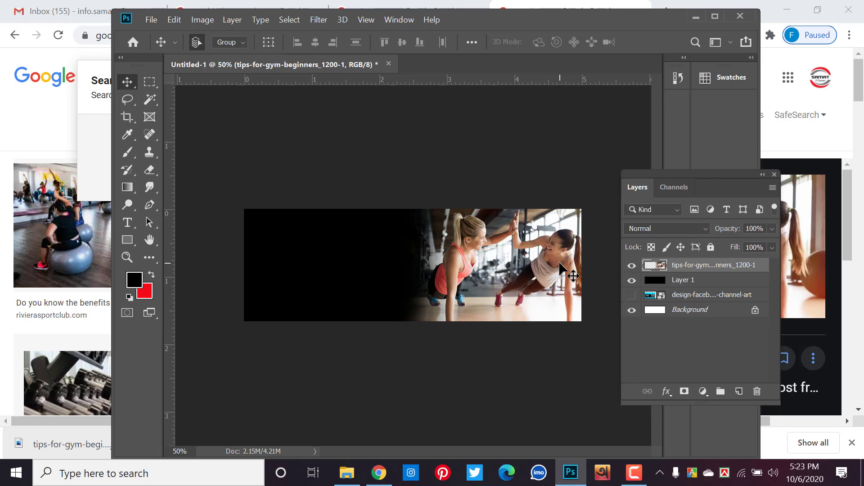
{"action": "key", "text": "ctrl+z"}
{"action": "key", "text": "ctrl+z"}
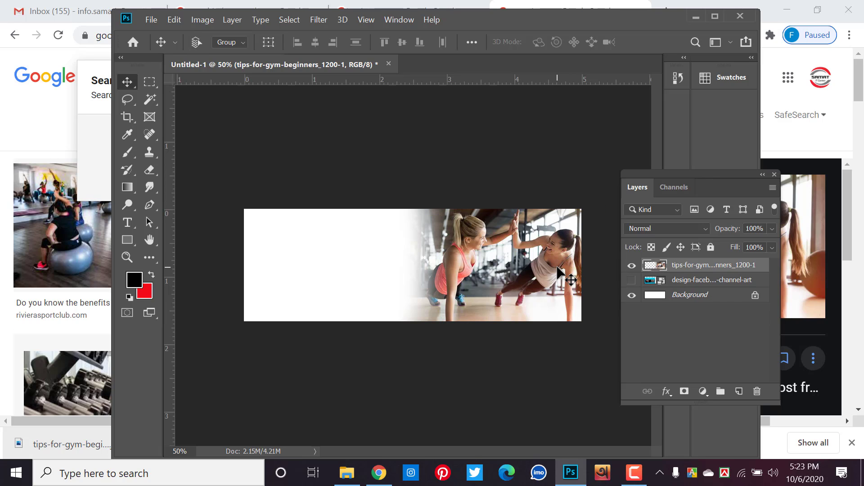
{"action": "key", "text": "ctrl+z"}
{"action": "key", "text": "ctrl+z"}
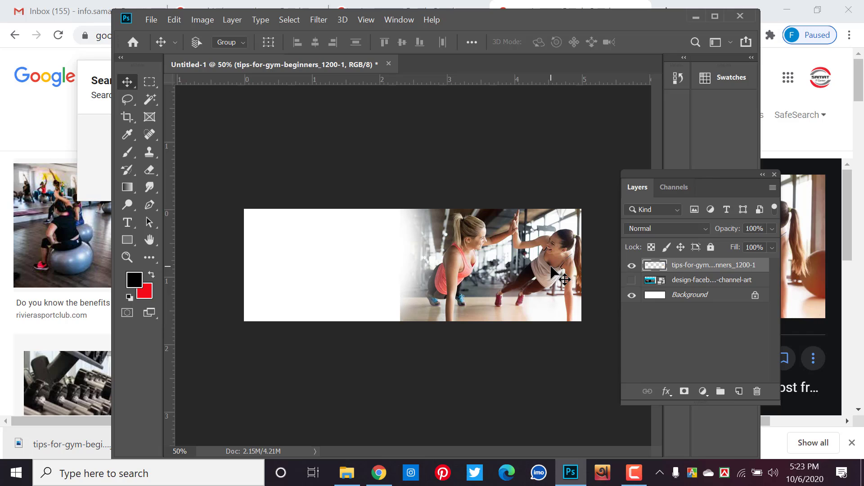
{"action": "key", "text": "ctrl+z"}
{"action": "key", "text": "ctrl+z"}
{"action": "key", "text": "ctrl+z"}
{"action": "key", "text": "ctrl+z"}
{"action": "key", "text": "ctrl+z"}
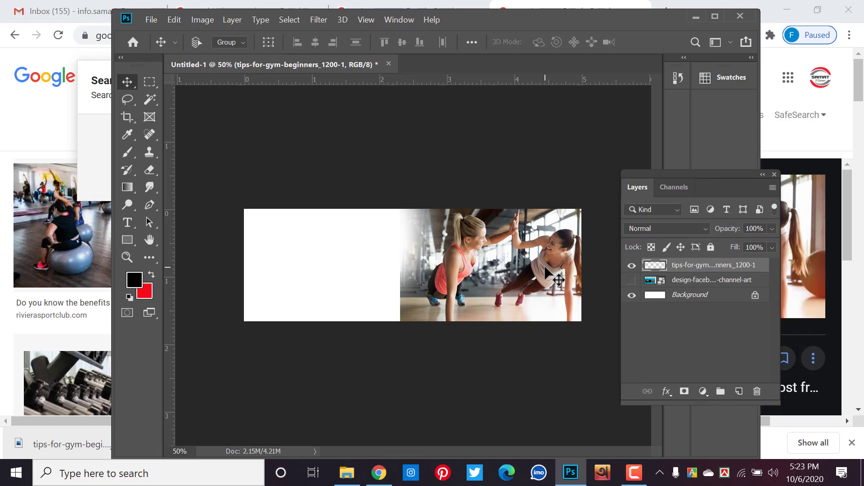
{"action": "key", "text": "ctrl+z"}
{"action": "key", "text": "ctrl+z"}
{"action": "key", "text": "ctrl+z"}
{"action": "key", "text": "ctrl+z"}
{"action": "key", "text": "ctrl+z"}
{"action": "key", "text": "ctrl+z"}
{"action": "key", "text": "ctrl+z"}
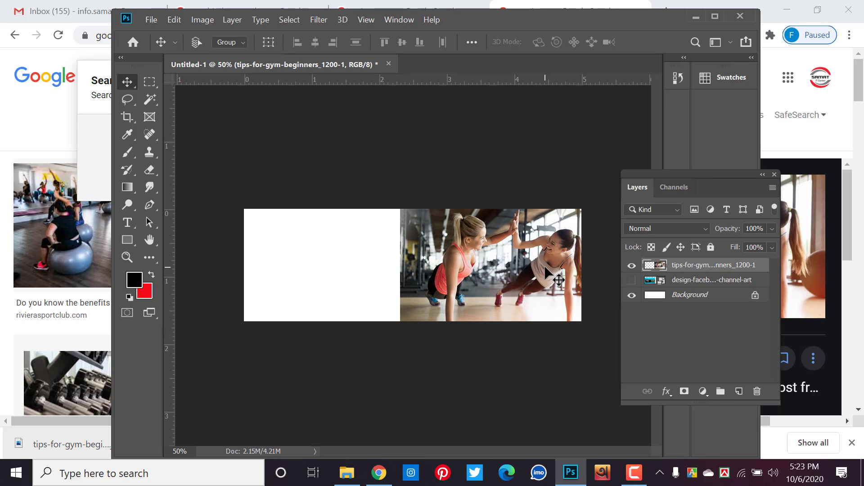
{"action": "key", "text": "ctrl+z"}
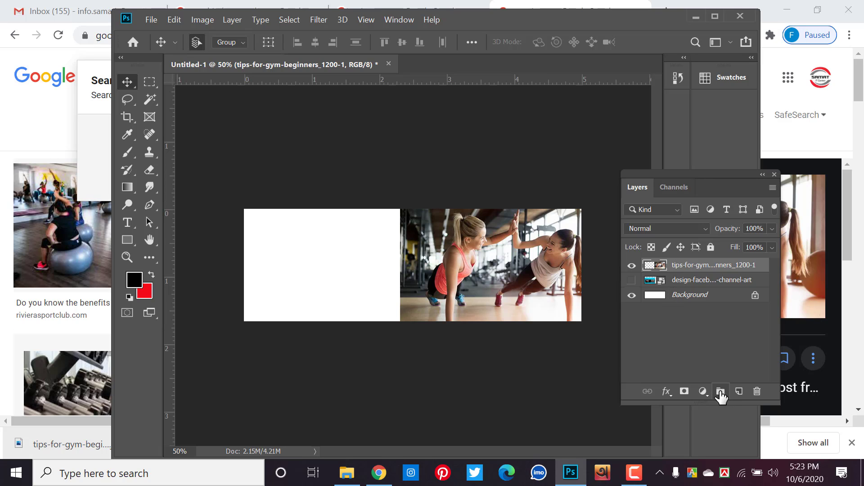
- On a new layer, draw a black rectangle over the right part of the photo
{"action": "left_click", "coordinate": [739, 391]}
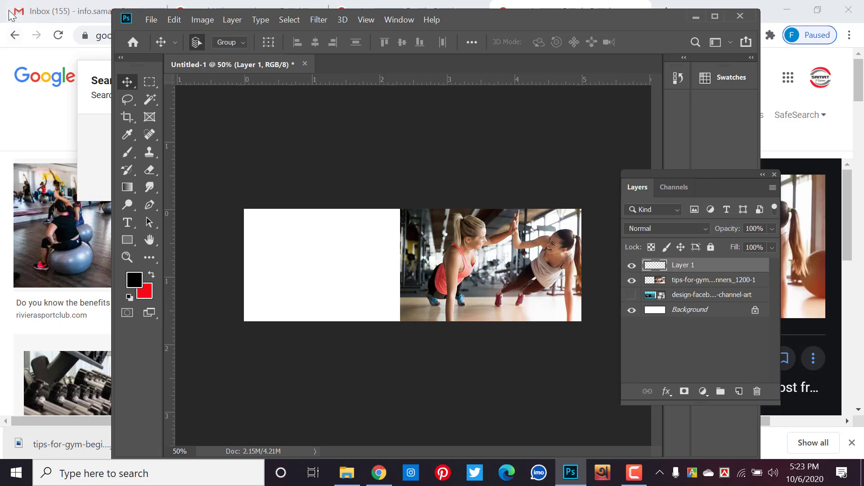
{"action": "left_click", "coordinate": [127, 240]}
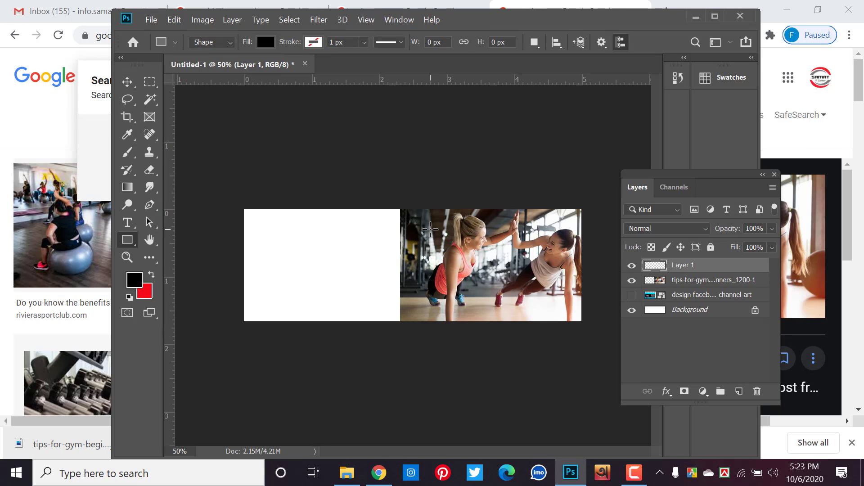
{"action": "left_click_drag", "start_coordinate": [422, 205], "coordinate": [583, 321]}
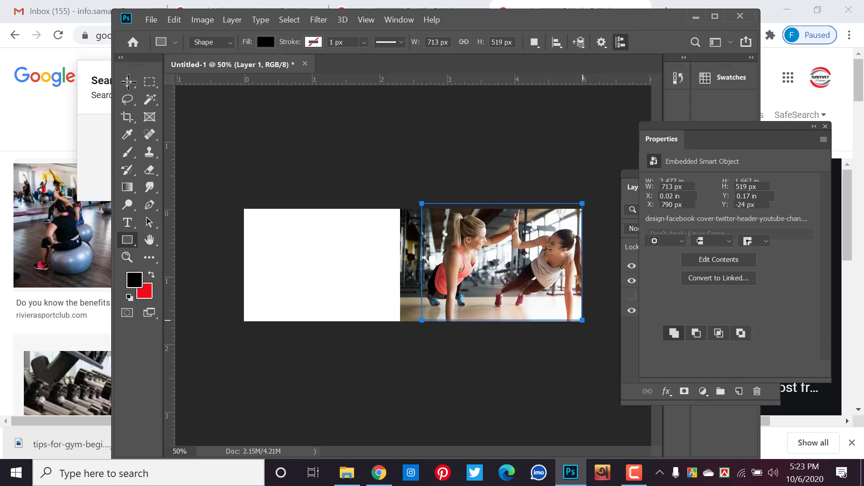
{"action": "left_click", "coordinate": [127, 82]}
{"action": "left_click_drag", "start_coordinate": [483, 266], "coordinate": [474, 264]}
- Skew the rectangle so its left edge slants diagonally and its right corners reach the canvas edges
{"action": "key", "text": "ctrl+t"}
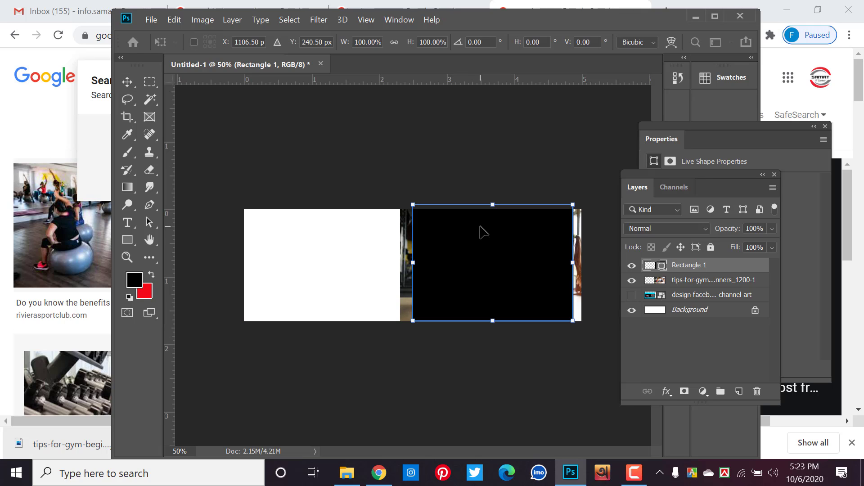
{"action": "right_click", "coordinate": [480, 227]}
{"action": "left_click", "coordinate": [495, 287]}
{"action": "left_click_drag", "start_coordinate": [493, 209], "coordinate": [490, 247]}
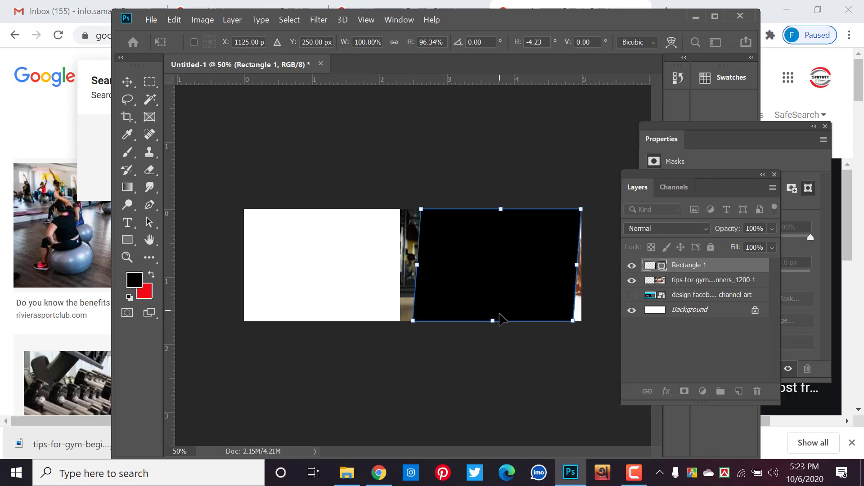
{"action": "left_click_drag", "start_coordinate": [493, 320], "coordinate": [481, 321]}
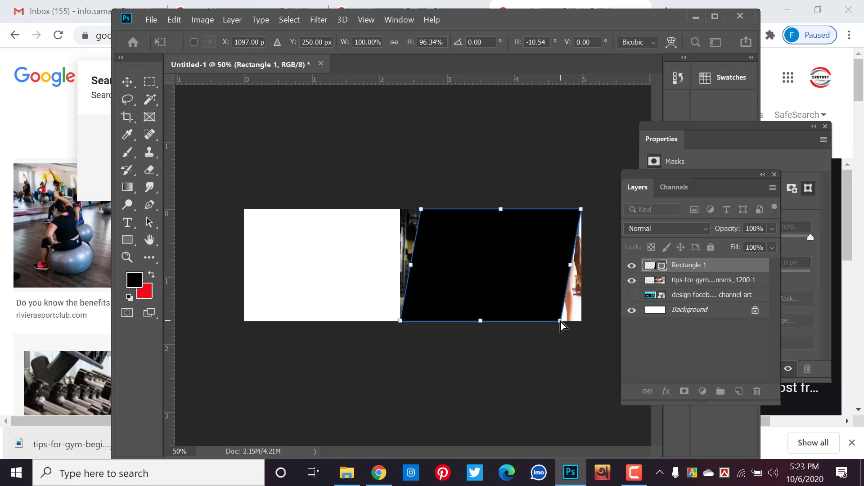
{"action": "left_click_drag", "start_coordinate": [561, 322], "coordinate": [582, 326]}
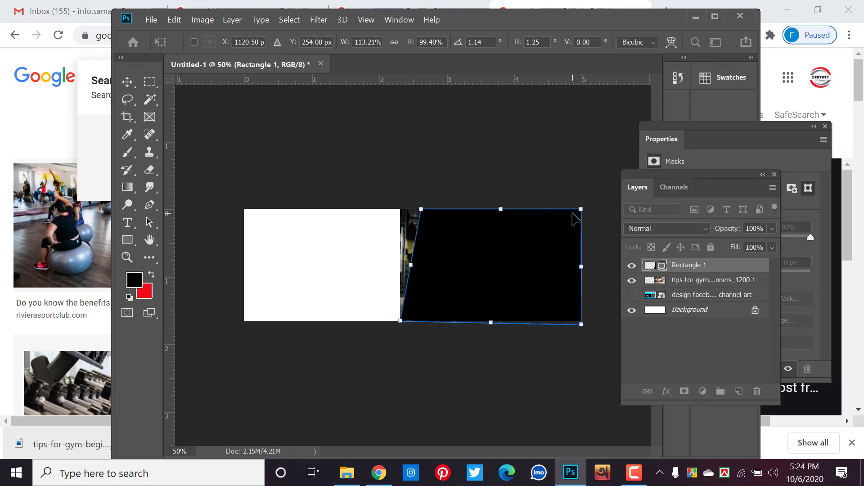
{"action": "left_click_drag", "start_coordinate": [582, 210], "coordinate": [581, 199]}
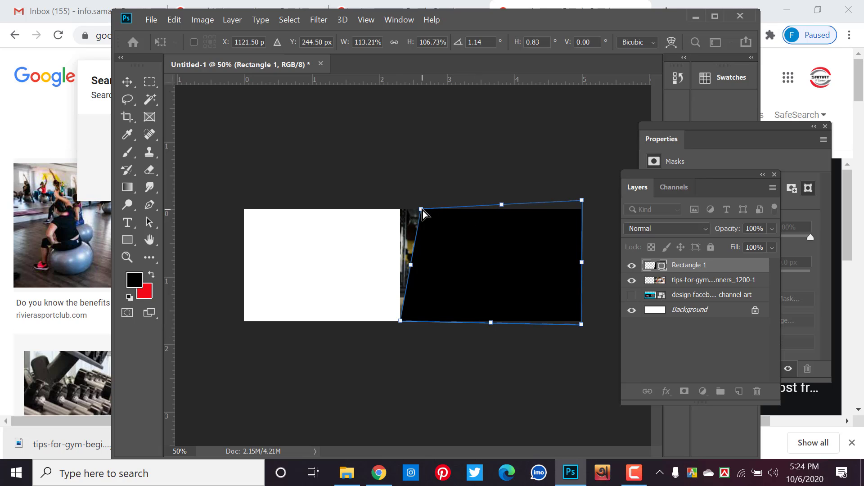
{"action": "left_click_drag", "start_coordinate": [422, 210], "coordinate": [456, 210]}
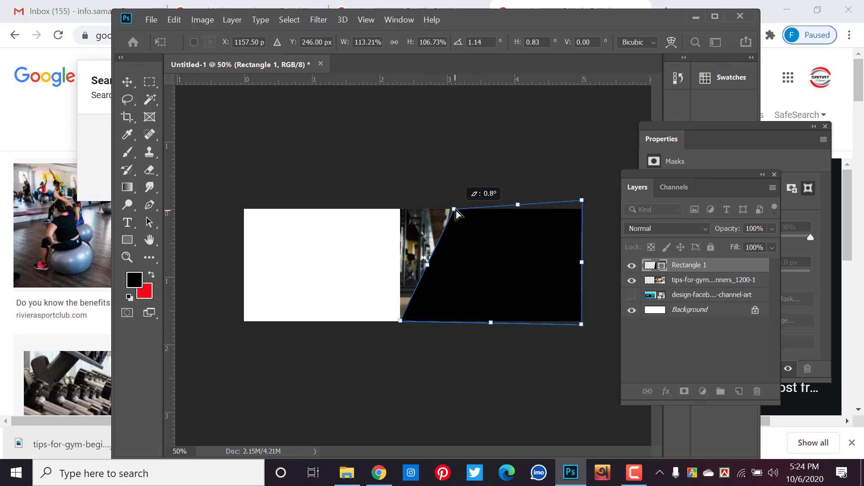
{"action": "key", "text": "Return"}
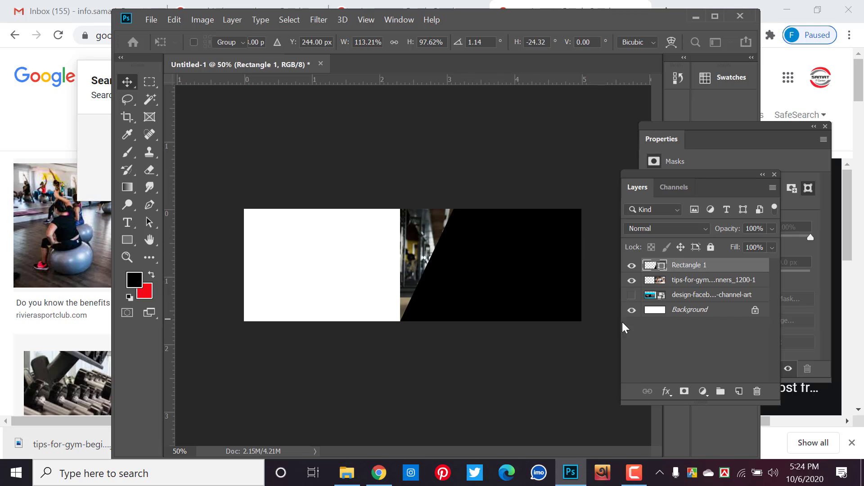
{"action": "left_click", "coordinate": [662, 281]}
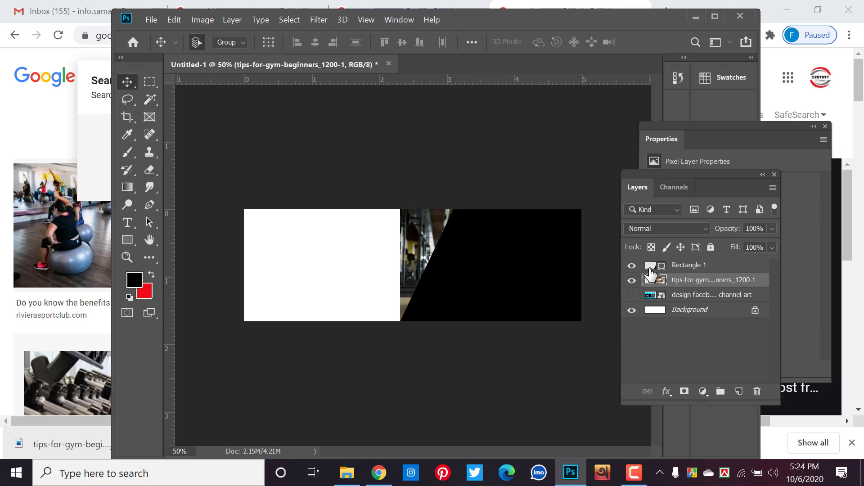
- Move the gym photo layer above Rectangle 1, clip it to the rectangle, and clear the selection
{"action": "key", "text": "ctrl+z"}
{"action": "left_click", "coordinate": [672, 281]}
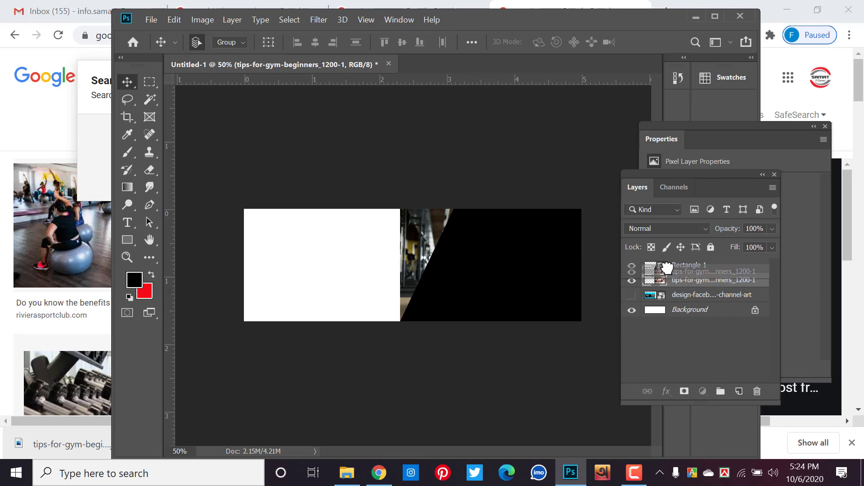
{"action": "left_click_drag", "start_coordinate": [672, 282], "coordinate": [661, 260]}
{"action": "left_click", "coordinate": [658, 284]}
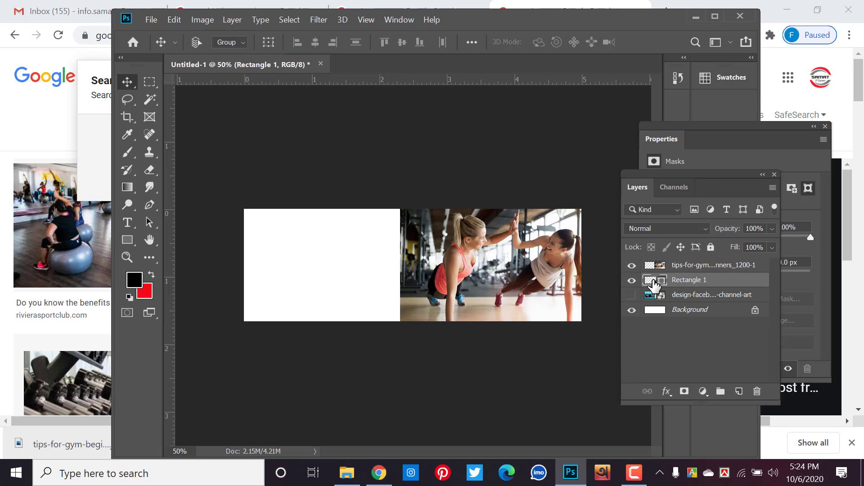
{"action": "left_click", "coordinate": [653, 281], "text": "ctrl"}
{"action": "right_click", "coordinate": [671, 266]}
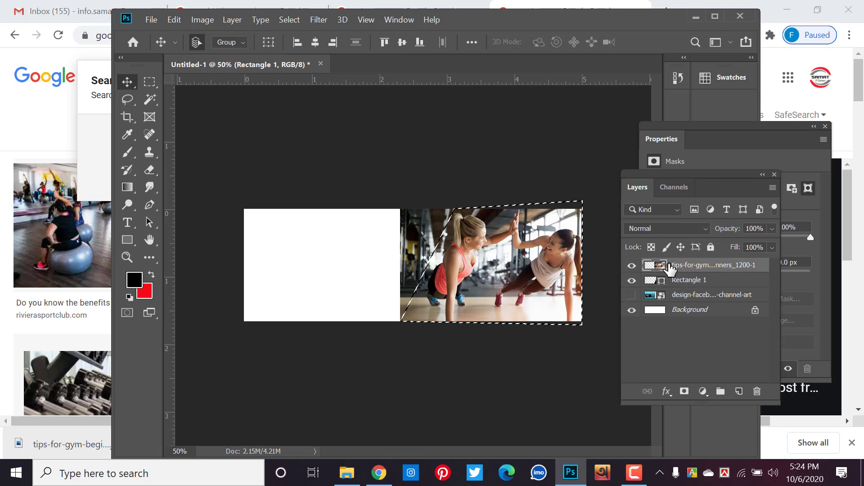
{"action": "left_click", "coordinate": [723, 260]}
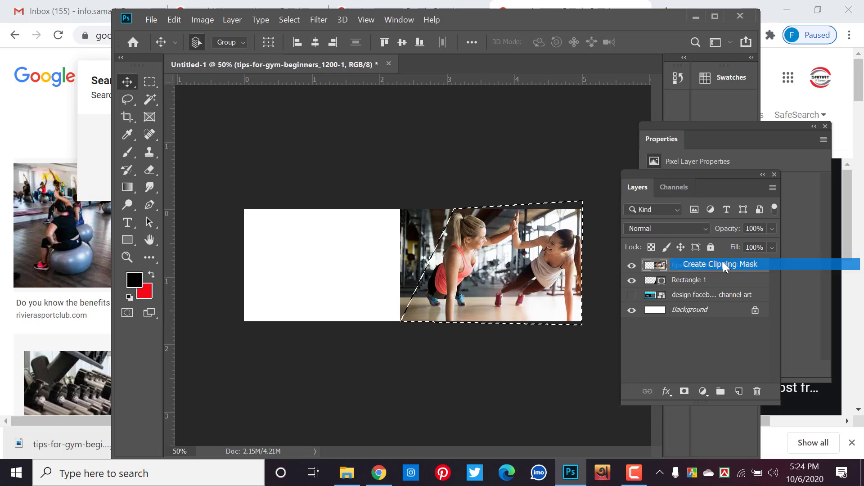
{"action": "key", "text": "ctrl+d"}
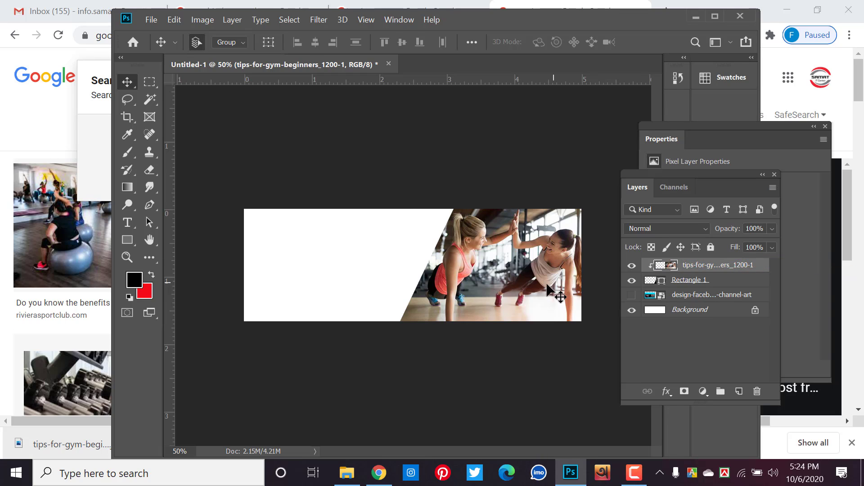
{"action": "left_click", "coordinate": [663, 298]}
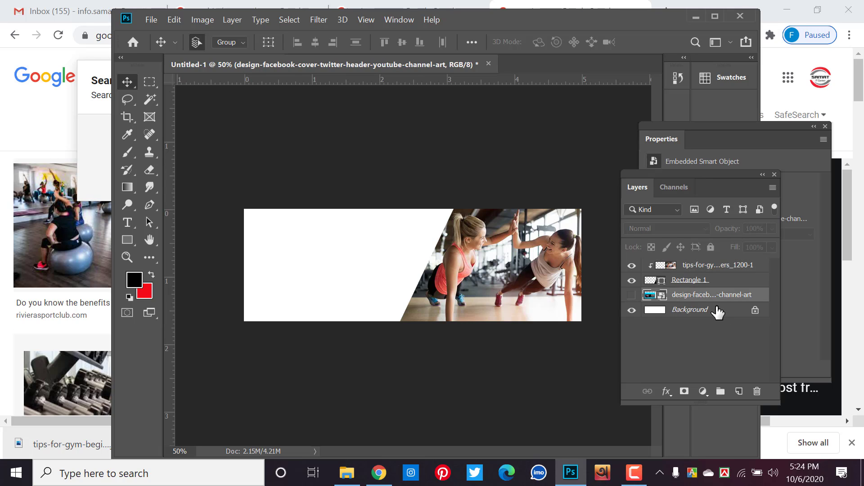
- Add a layer above the cover-art layer filled with black, toggling Rectangle 1 to check it
{"action": "left_click", "coordinate": [743, 394]}
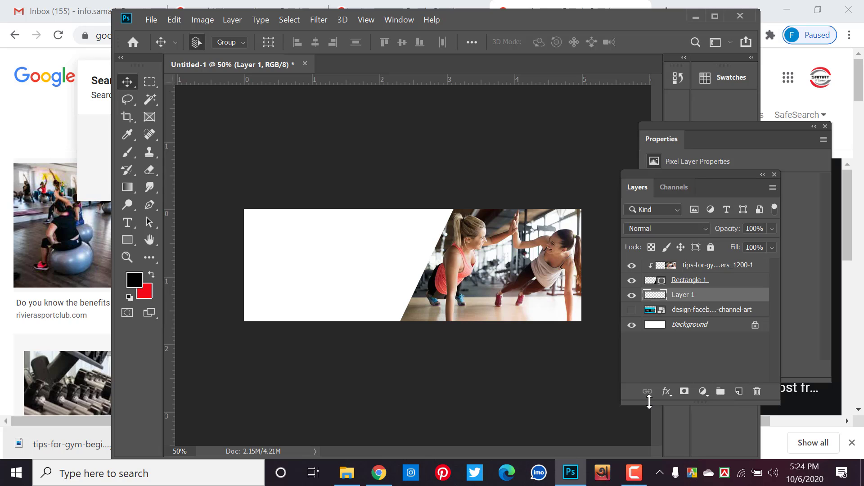
{"action": "key", "text": "alt+BackSpace"}
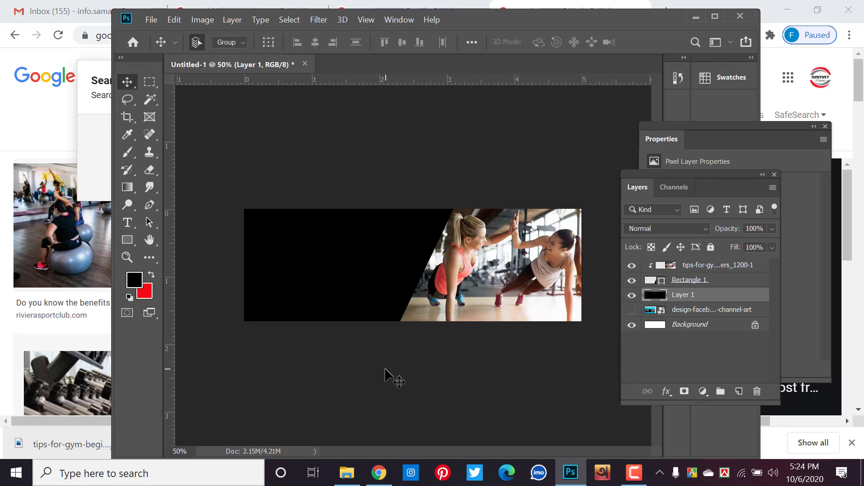
{"action": "left_click", "coordinate": [633, 280]}
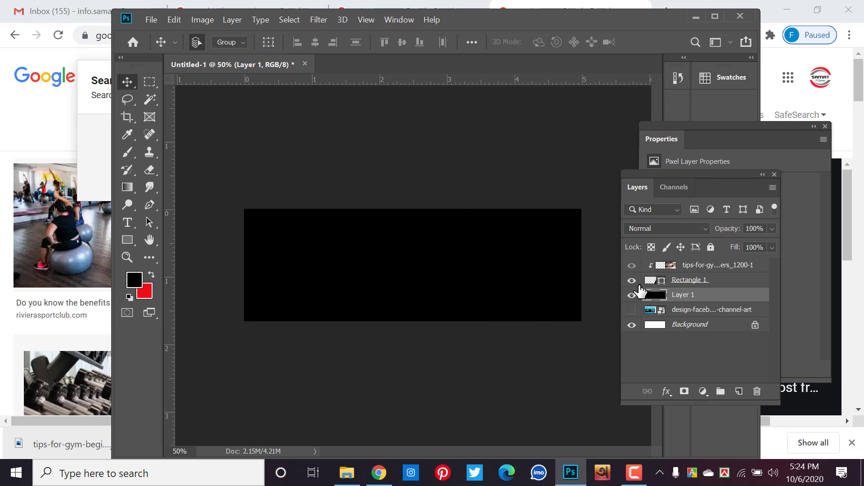
{"action": "left_click", "coordinate": [640, 286]}
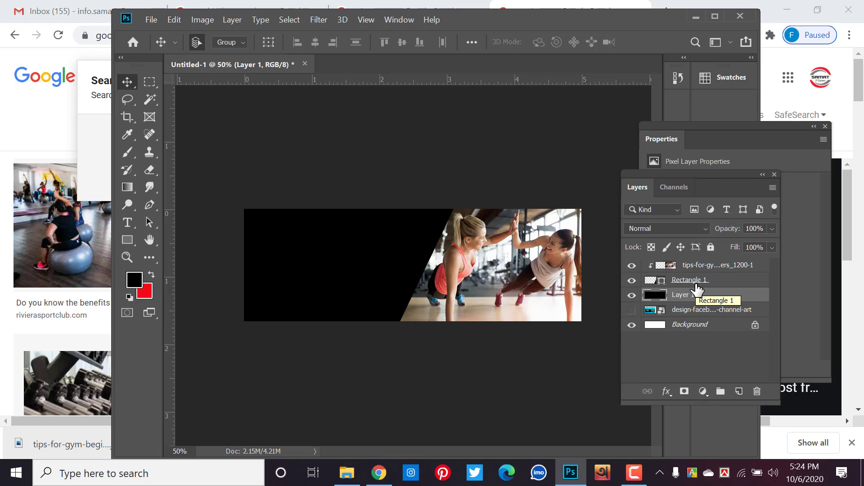
{"action": "left_click", "coordinate": [495, 252]}
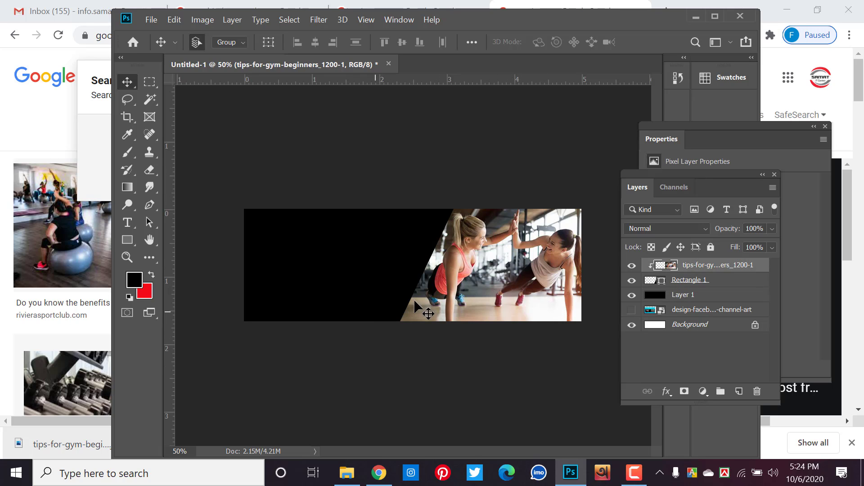
- Release the gym photo's clipping mask and delete the Rectangle 1 layer
{"action": "right_click", "coordinate": [713, 272]}
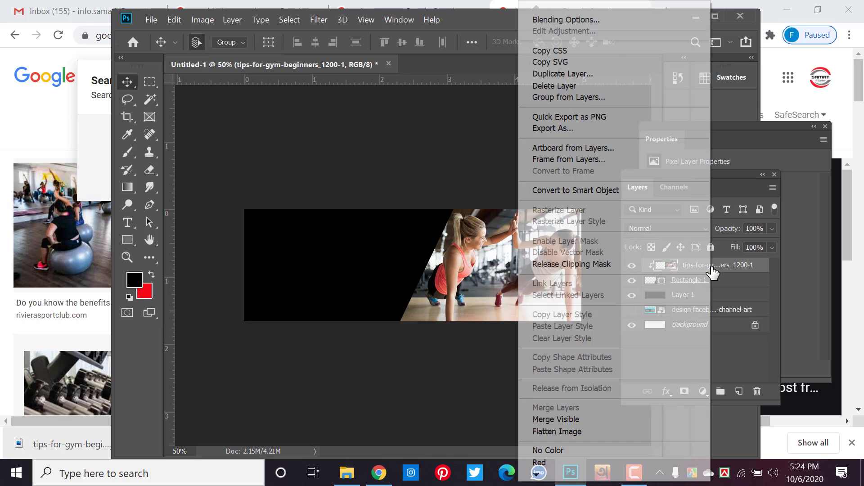
{"action": "left_click", "coordinate": [604, 264]}
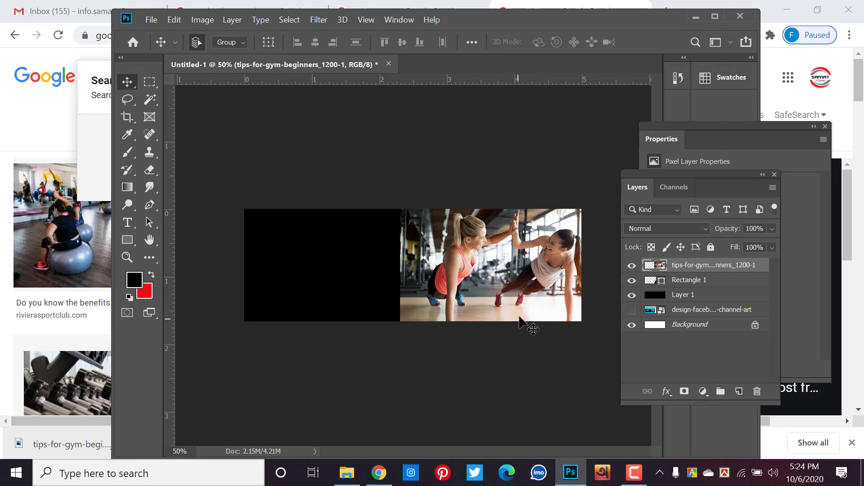
{"action": "left_click_drag", "start_coordinate": [530, 323], "coordinate": [472, 260]}
{"action": "left_click", "coordinate": [653, 280]}
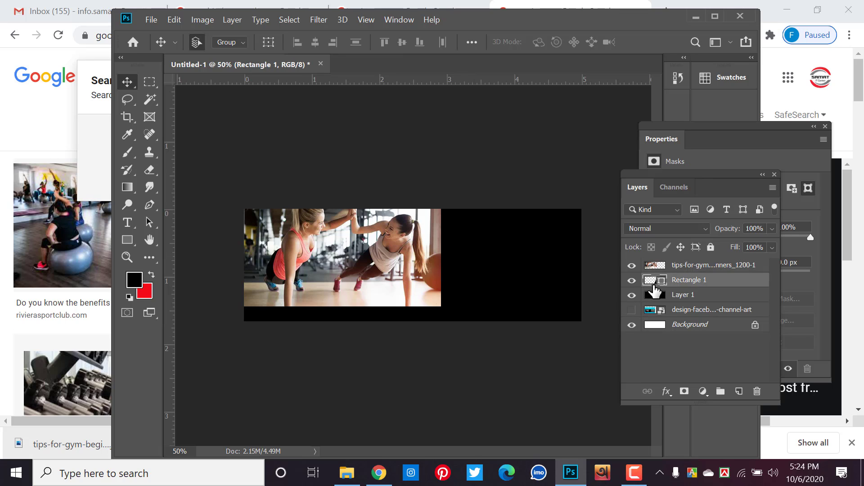
{"action": "key", "text": "Delete"}
- Move the gym photo to the banner's right edge
{"action": "left_click_drag", "start_coordinate": [423, 276], "coordinate": [562, 283]}
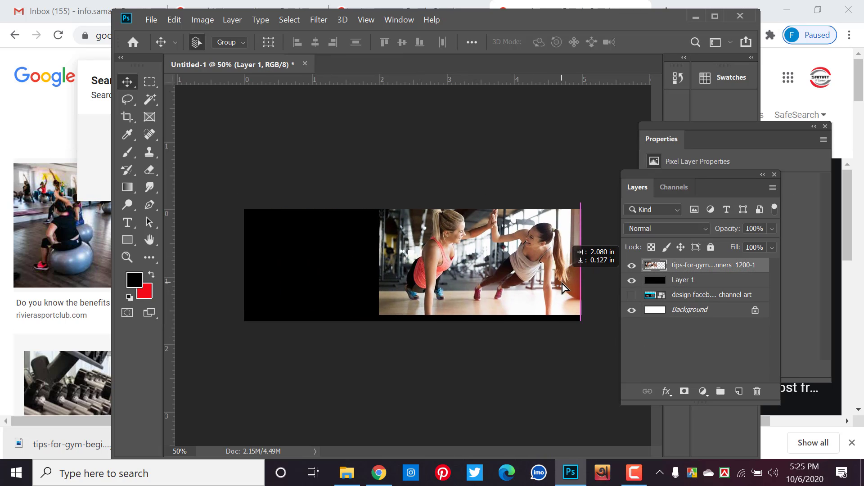
{"action": "left_click_drag", "start_coordinate": [563, 283], "coordinate": [575, 284]}
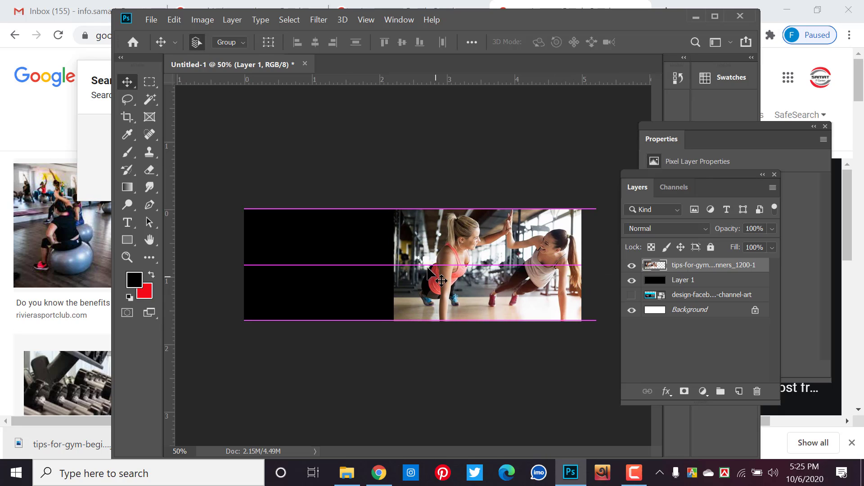
{"action": "left_click", "coordinate": [441, 281]}
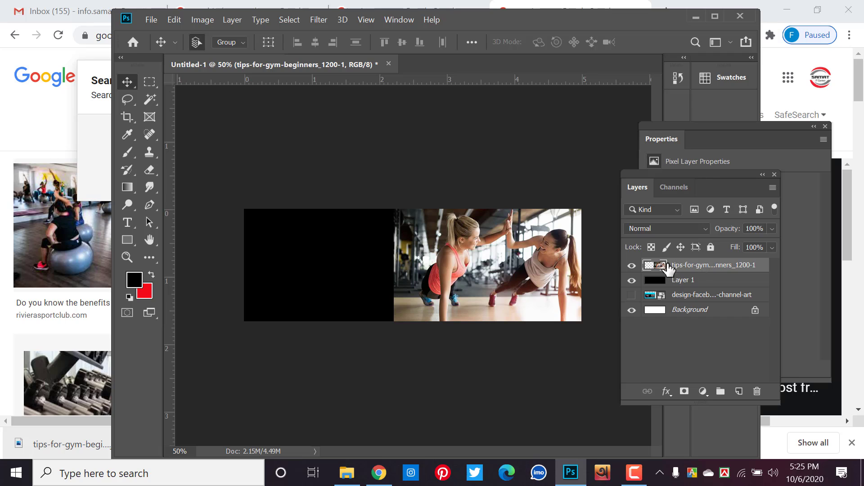
{"action": "left_click", "coordinate": [128, 157]}
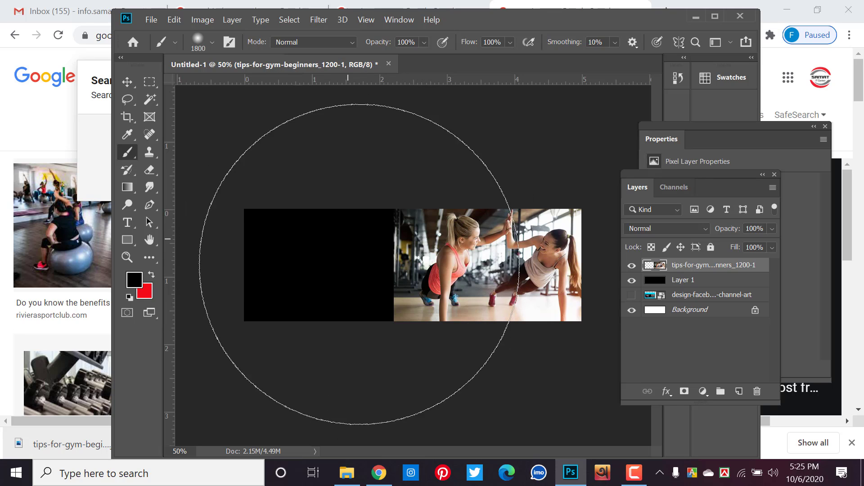
{"action": "left_click", "coordinate": [151, 274]}
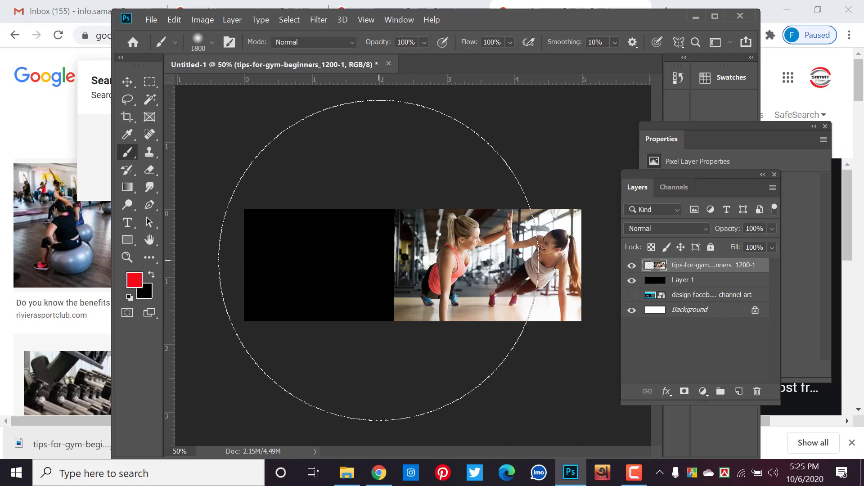
{"action": "key", "text": "bracketleft"}
{"action": "key", "text": "bracketleft"}
{"action": "key", "text": "bracketleft"}
{"action": "key", "text": "bracketleft"}
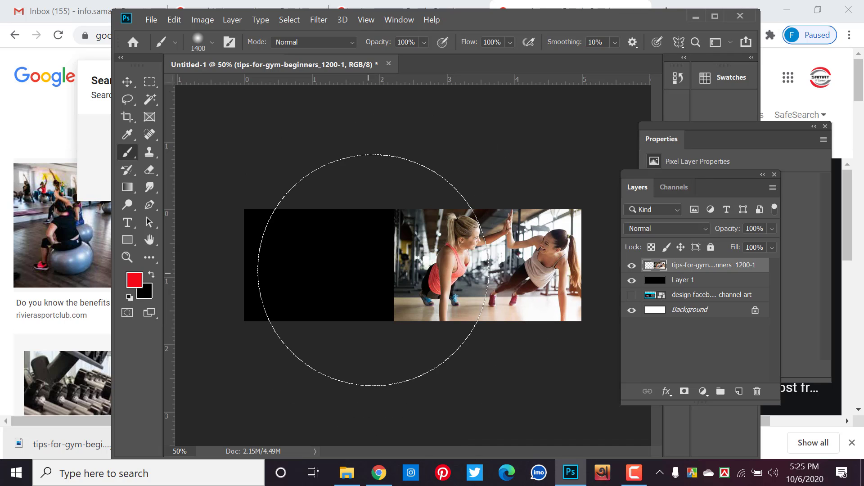
{"action": "key", "text": "bracketleft"}
{"action": "key", "text": "bracketleft"}
{"action": "key", "text": "bracketleft"}
{"action": "key", "text": "bracketleft"}
{"action": "key", "text": "bracketleft"}
{"action": "key", "text": "bracketleft"}
{"action": "key", "text": "bracketleft"}
{"action": "key", "text": "bracketleft"}
{"action": "key", "text": "bracketleft"}
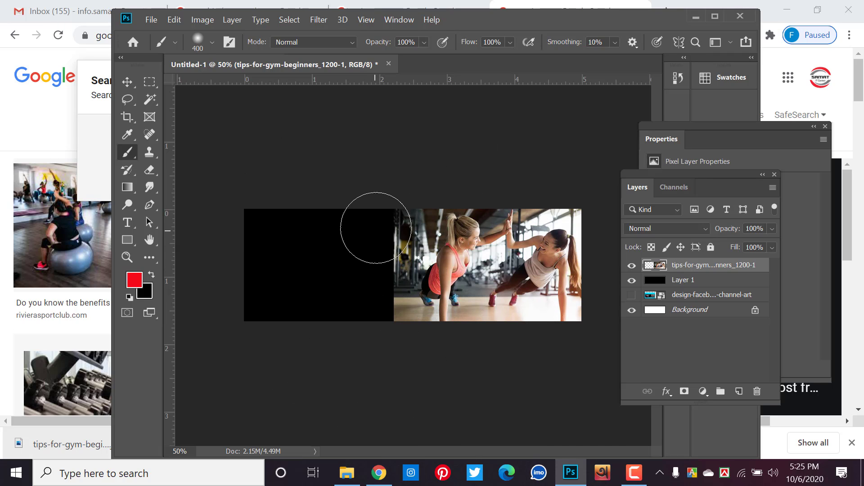
{"action": "mouse_move", "coordinate": [371, 216]}
{"action": "left_mouse_down"}
{"action": "mouse_move", "coordinate": [375, 350]}
{"action": "mouse_move", "coordinate": [396, 148]}
{"action": "left_mouse_up"}
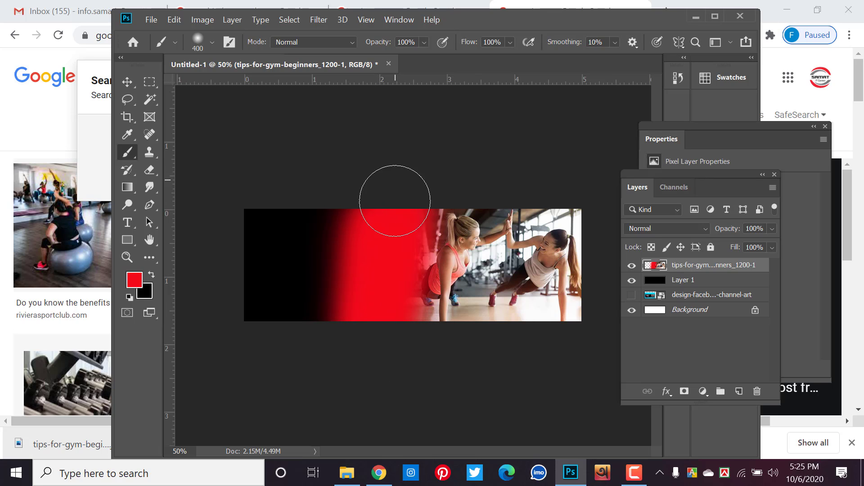
{"action": "mouse_move", "coordinate": [353, 318]}
{"action": "left_mouse_down"}
{"action": "mouse_move", "coordinate": [321, 198]}
{"action": "mouse_move", "coordinate": [299, 295]}
{"action": "mouse_move", "coordinate": [308, 355]}
{"action": "mouse_move", "coordinate": [271, 363]}
{"action": "mouse_move", "coordinate": [375, 227]}
{"action": "left_mouse_up"}
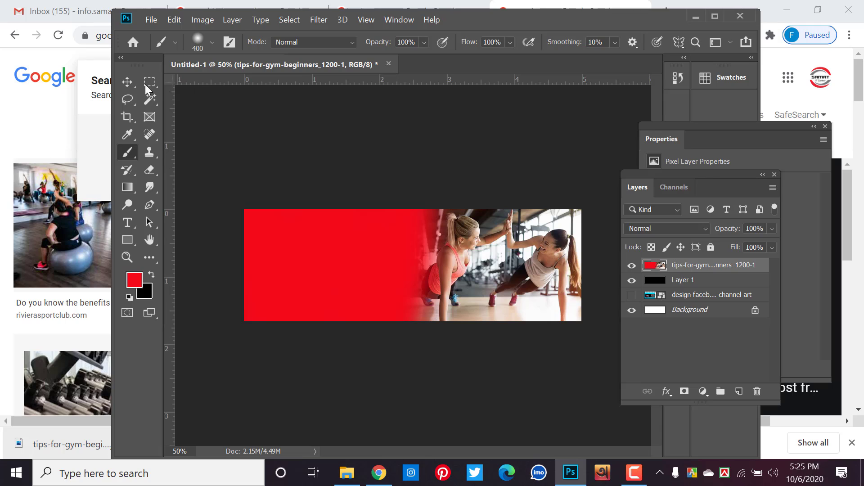
{"action": "left_click", "coordinate": [124, 82]}
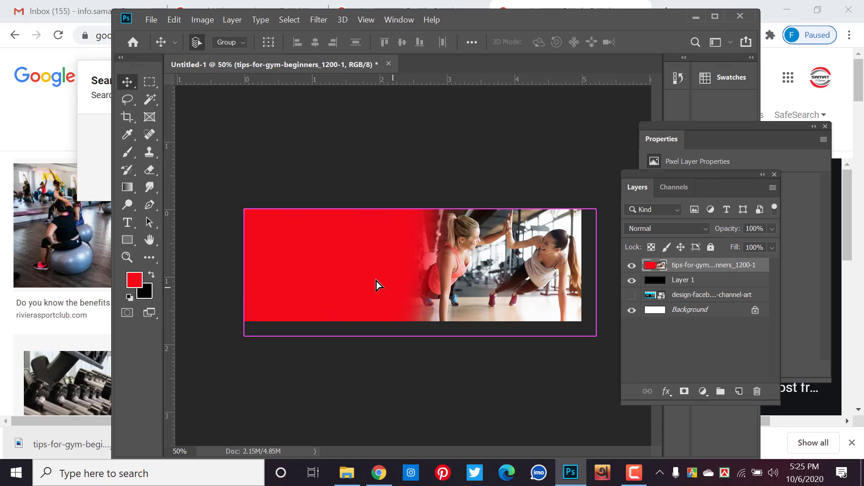
{"action": "left_click_drag", "start_coordinate": [377, 281], "coordinate": [397, 254]}
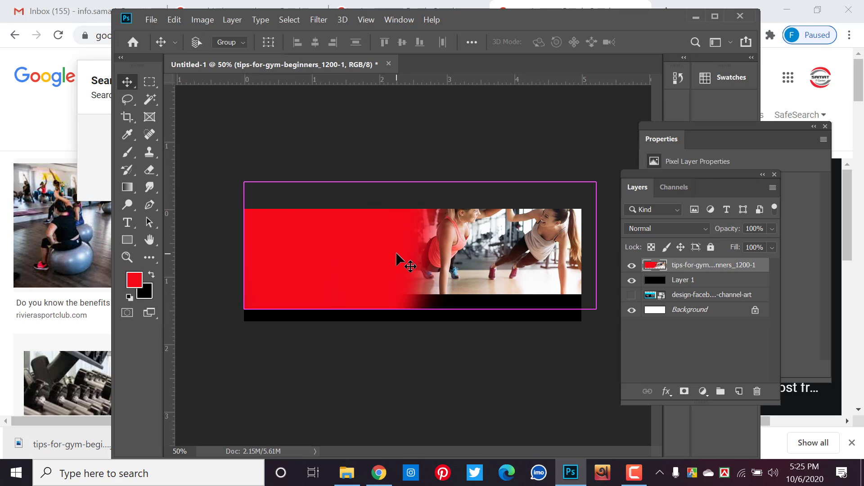
{"action": "key", "text": "ctrl+z"}
{"action": "key", "text": "ctrl+z"}
{"action": "key", "text": "ctrl+z"}
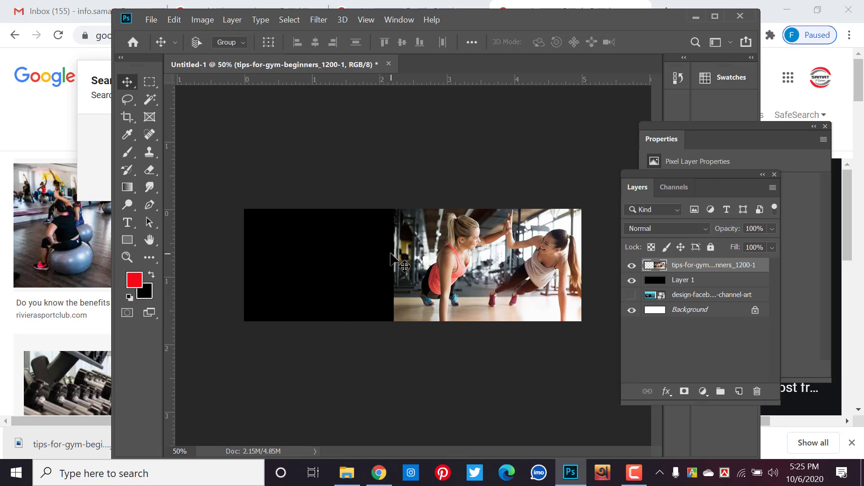
{"action": "key", "text": "ctrl+z"}
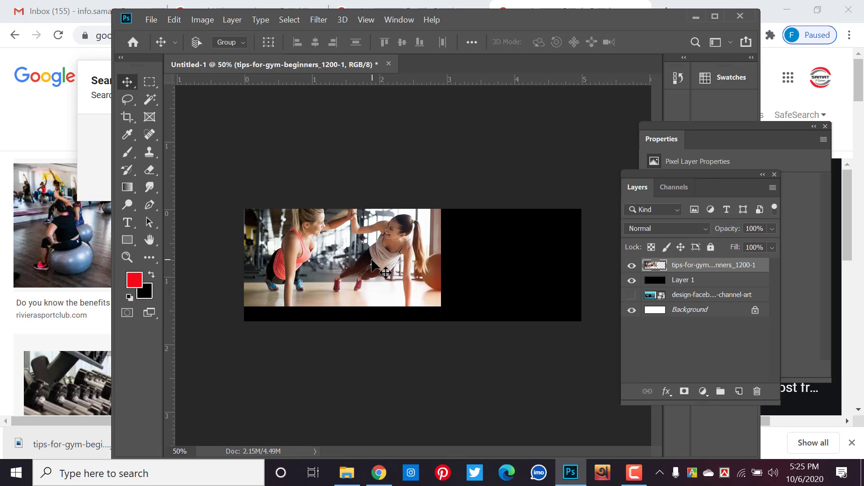
{"action": "key", "text": "ctrl+z"}
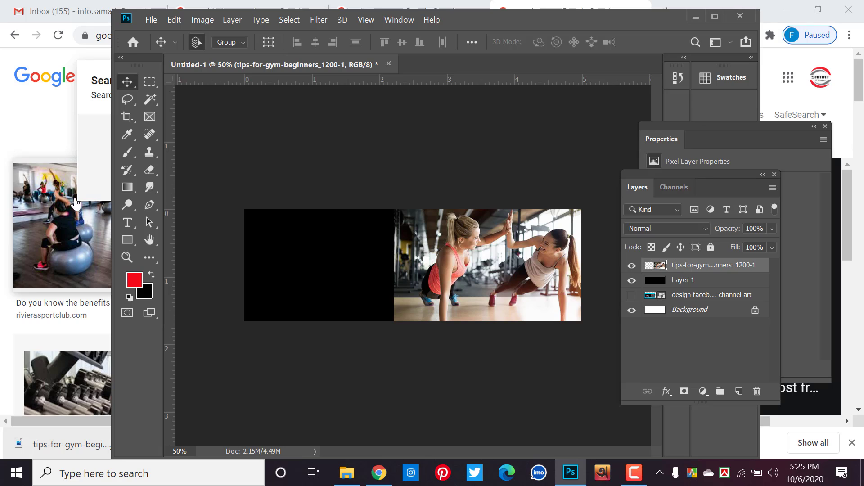
{"action": "left_click", "coordinate": [150, 171]}
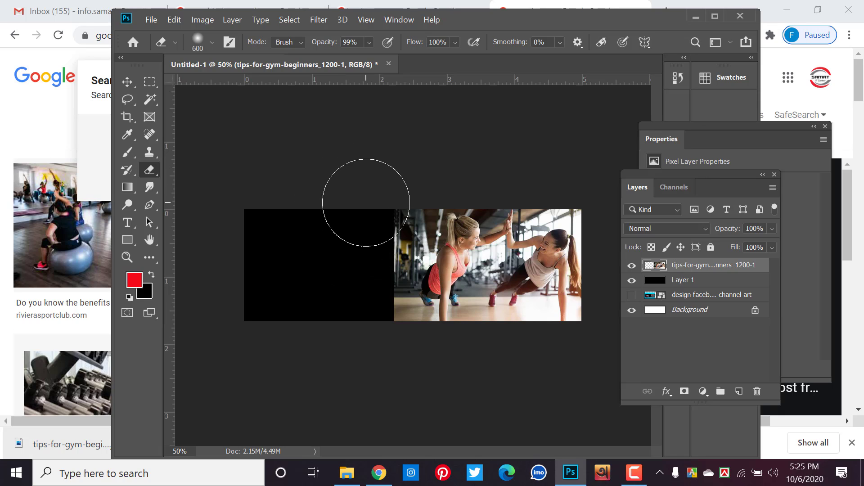
- Erase the photo's left edge with a 500 px, 0% hardness eraser and revert Layer 1 to black
{"action": "left_click", "coordinate": [212, 43]}
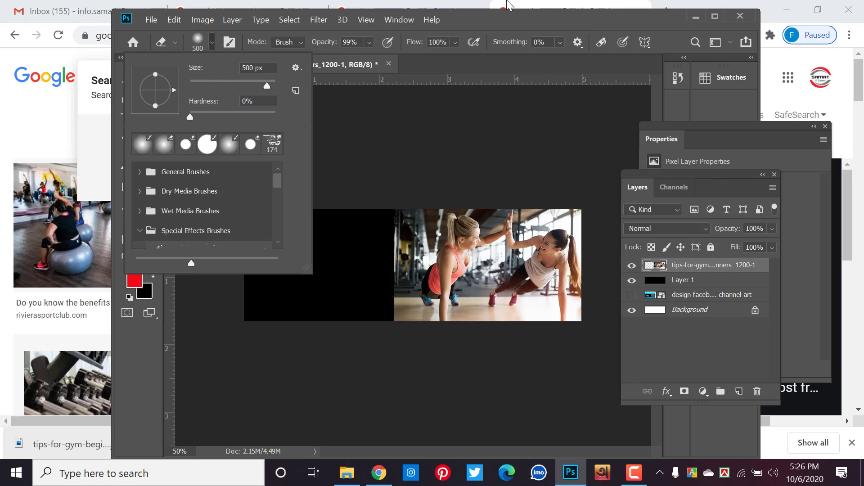
{"action": "left_click", "coordinate": [516, 27]}
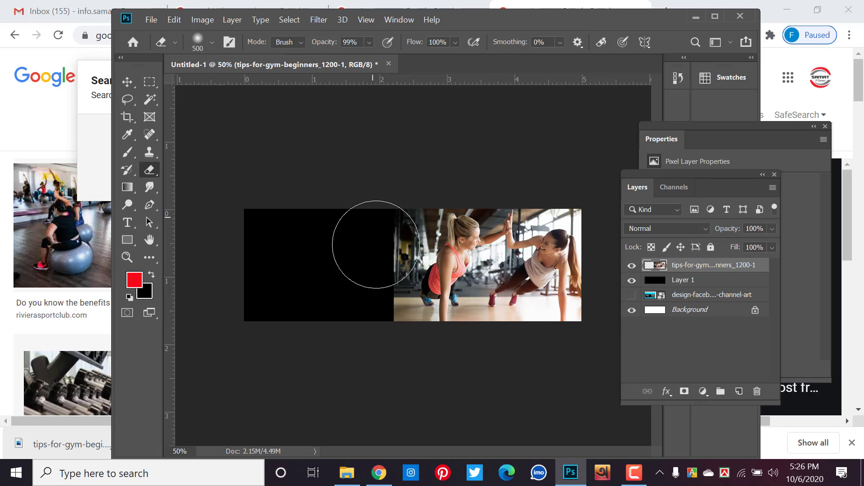
{"action": "left_click_drag", "start_coordinate": [374, 316], "coordinate": [368, 302]}
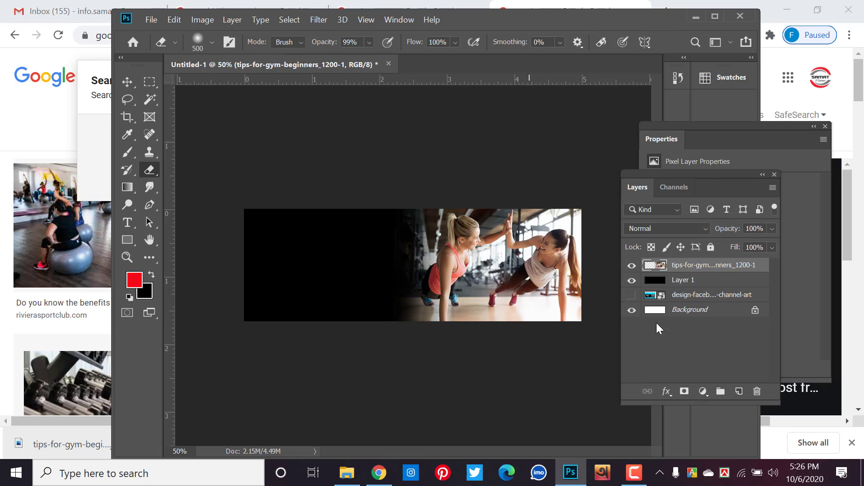
{"action": "left_click", "coordinate": [669, 284]}
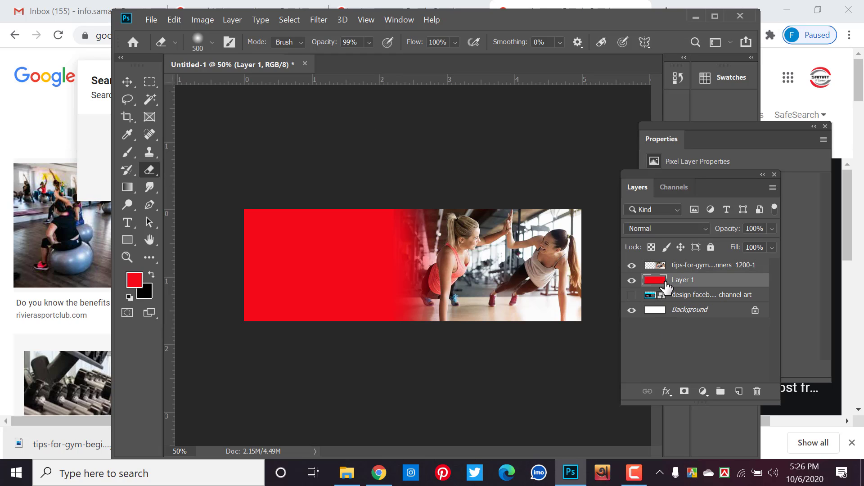
{"action": "key", "text": "ctrl+z"}
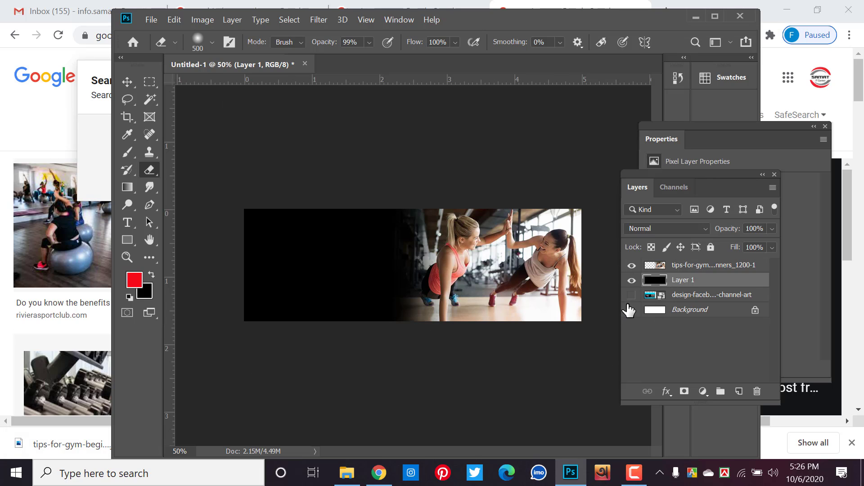
- Show the design-facebook layer, move it to the top of the stack, and drag it right
{"action": "left_click", "coordinate": [631, 295]}
{"action": "left_click", "coordinate": [693, 299]}
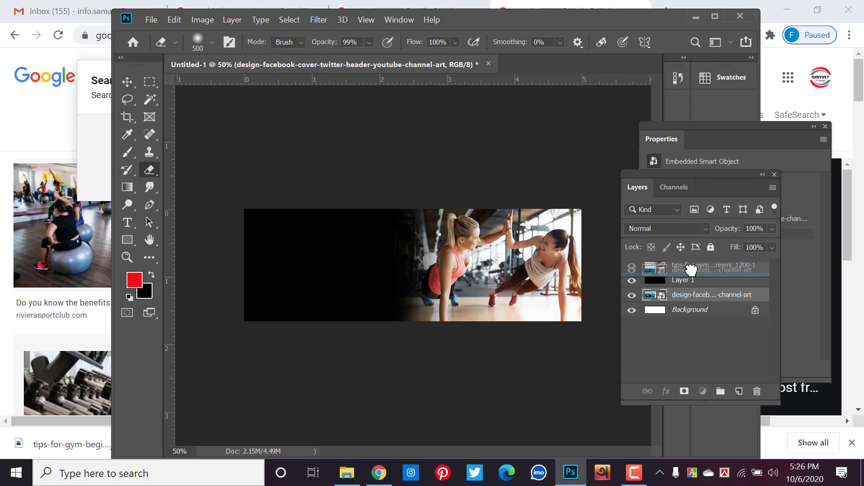
{"action": "left_click_drag", "start_coordinate": [693, 304], "coordinate": [691, 264]}
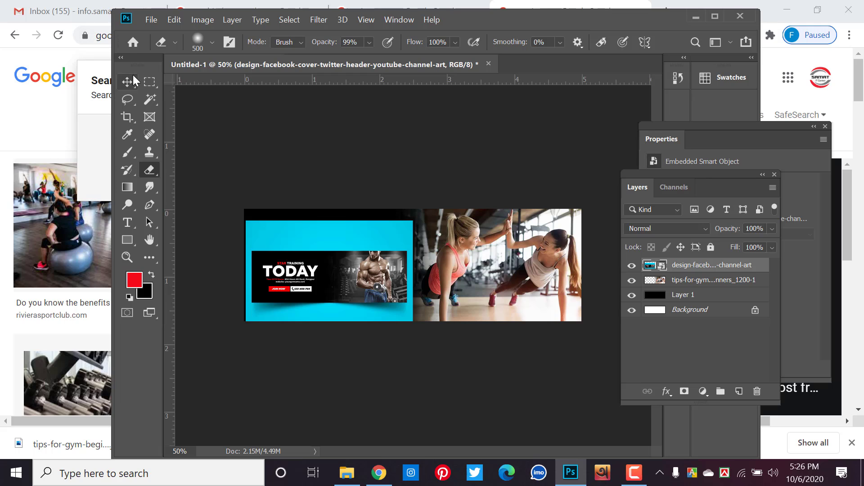
{"action": "key", "text": "v"}
{"action": "left_click_drag", "start_coordinate": [365, 265], "coordinate": [558, 258]}
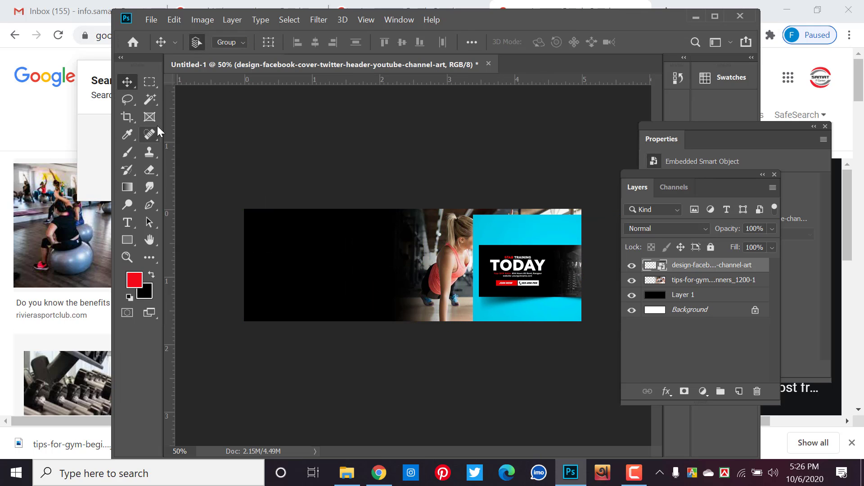
{"action": "left_click", "coordinate": [127, 222]}
- Add the headline text on the black panel and select it for character formatting
{"action": "left_click", "coordinate": [270, 273]}
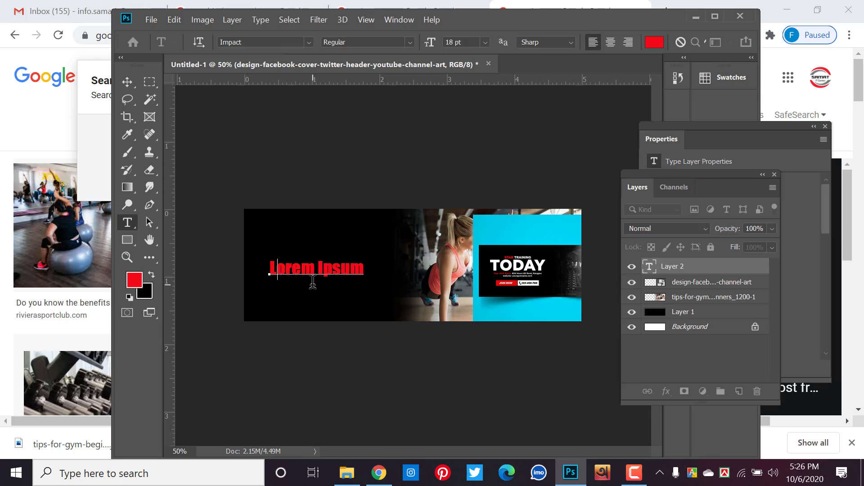
{"action": "type", "text": "I"}
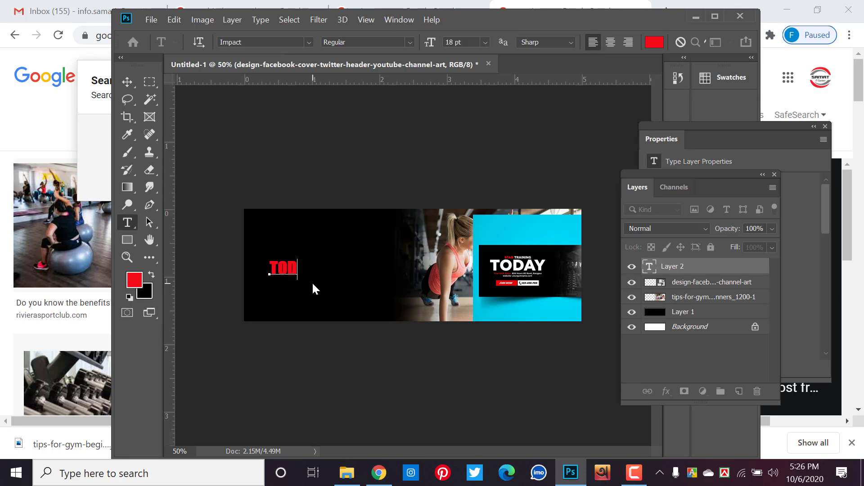
{"action": "type", "text": "Y"}
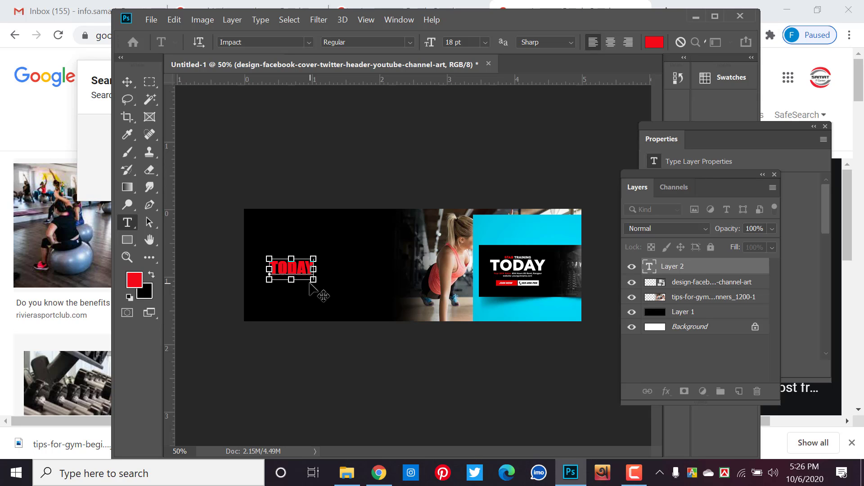
{"action": "key", "text": "ctrl+a"}
{"action": "key", "text": "ctrl+t"}
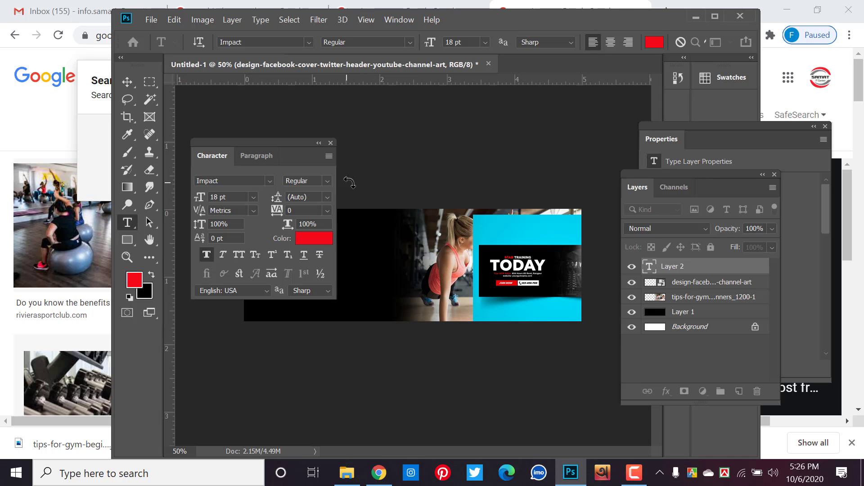
{"action": "mouse_move", "coordinate": [286, 146]}
{"action": "left_mouse_down"}
{"action": "mouse_move", "coordinate": [540, 121]}
{"action": "mouse_move", "coordinate": [750, 137]}
{"action": "left_mouse_up"}
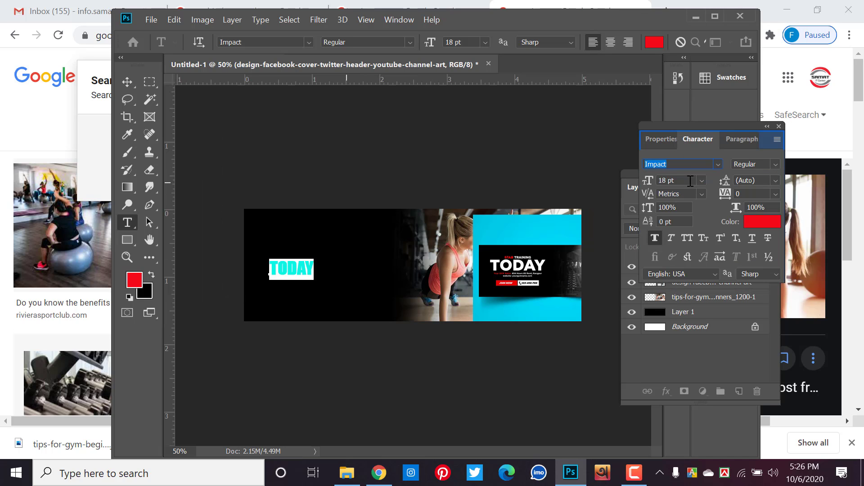
- Set the TODAY headline's font to Arial Black
{"action": "scroll", "coordinate": [692, 168], "scroll_direction": "down", "scroll_amount": 2}
{"action": "scroll", "coordinate": [692, 167], "scroll_direction": "down", "scroll_amount": 2}
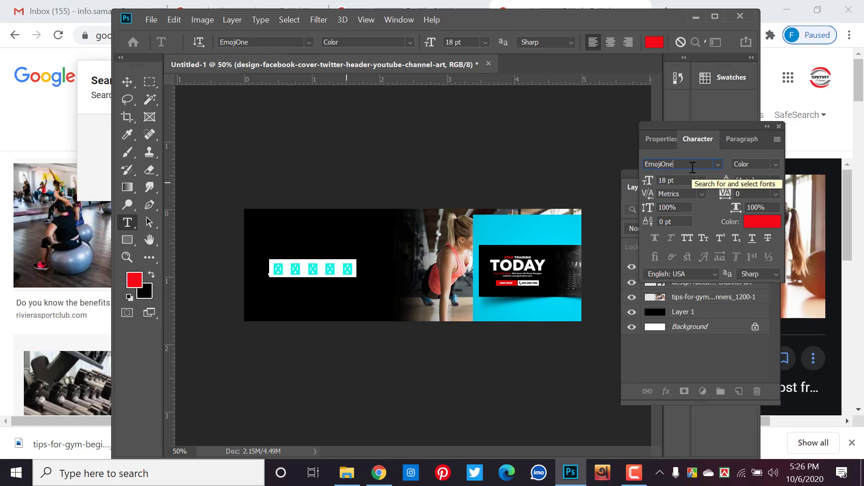
{"action": "scroll", "coordinate": [692, 167], "scroll_direction": "down", "scroll_amount": 2}
{"action": "left_click", "coordinate": [692, 165]}
{"action": "type", "text": "a"}
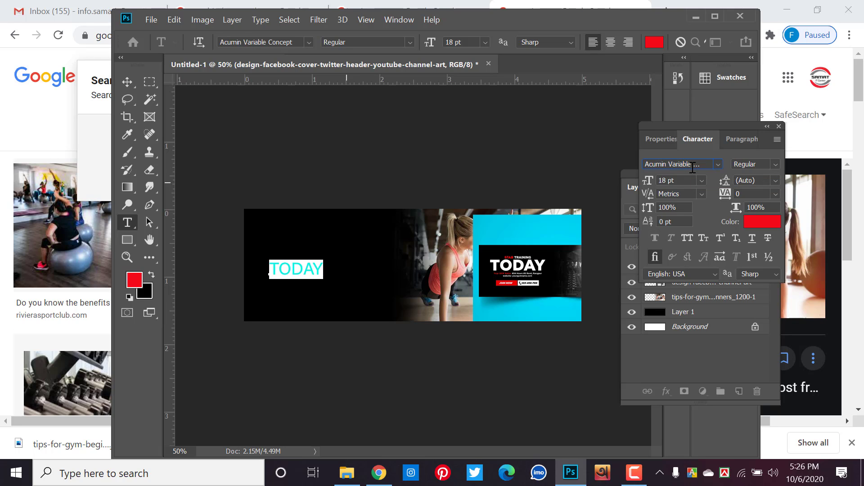
{"action": "type", "text": "lgerian"}
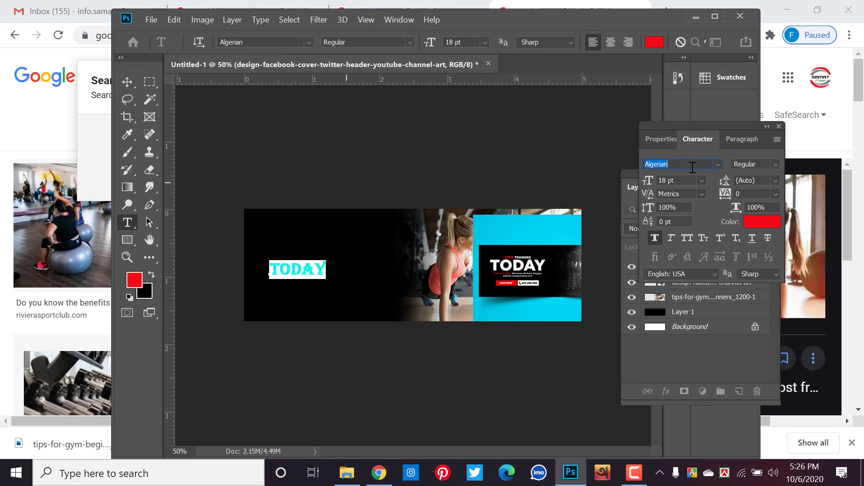
{"action": "scroll", "coordinate": [695, 167], "scroll_direction": "down", "scroll_amount": 1}
{"action": "scroll", "coordinate": [696, 167], "scroll_direction": "down", "scroll_amount": 1}
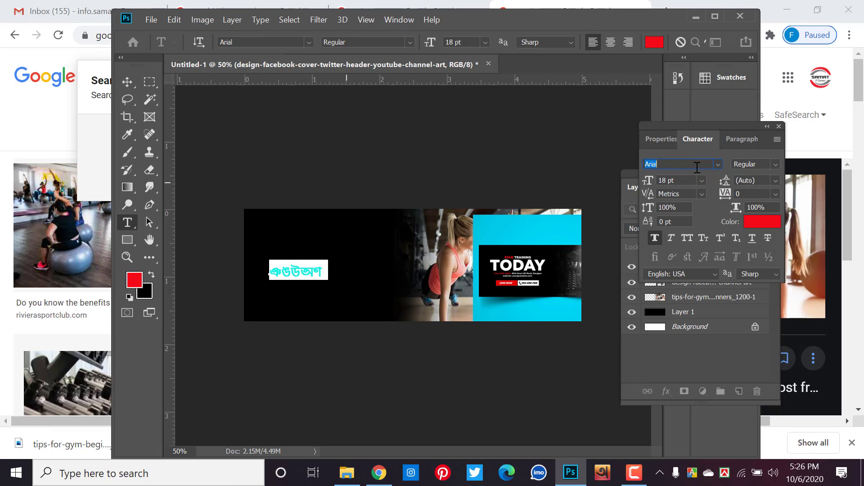
{"action": "left_click", "coordinate": [774, 166]}
{"action": "left_click", "coordinate": [762, 230]}
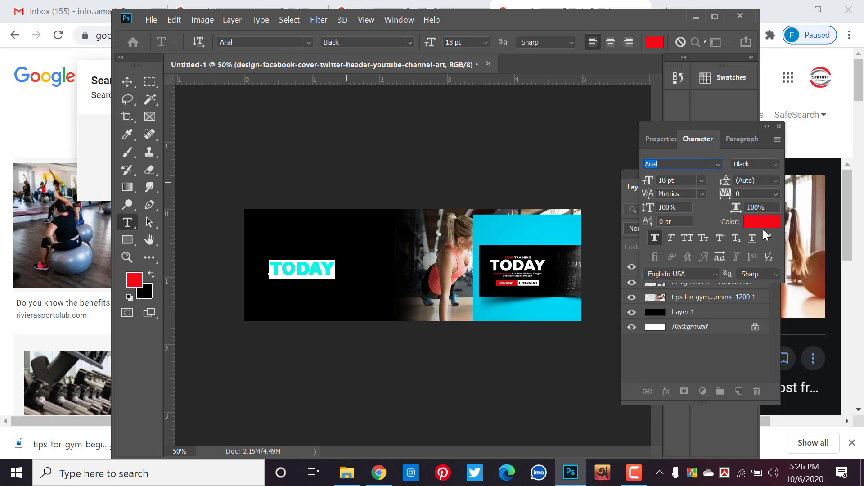
{"action": "left_click", "coordinate": [128, 81]}
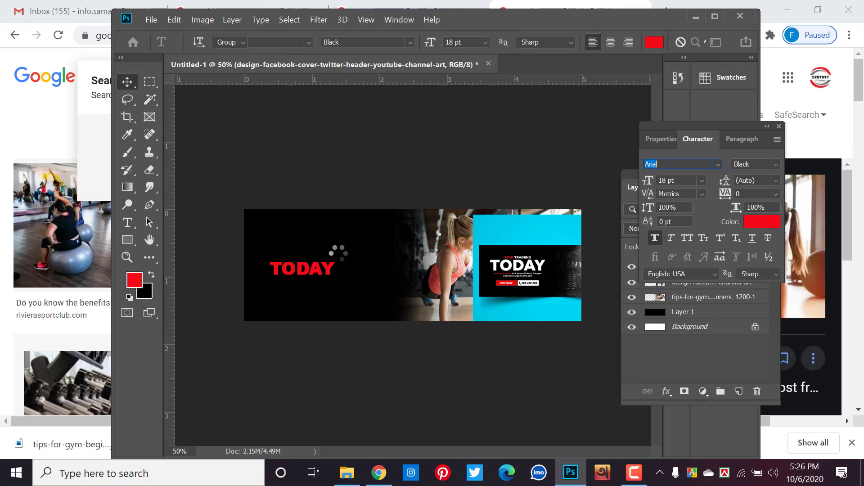
- Move TODAY up slightly and scale it to about 144%
{"action": "left_click_drag", "start_coordinate": [326, 269], "coordinate": [325, 262]}
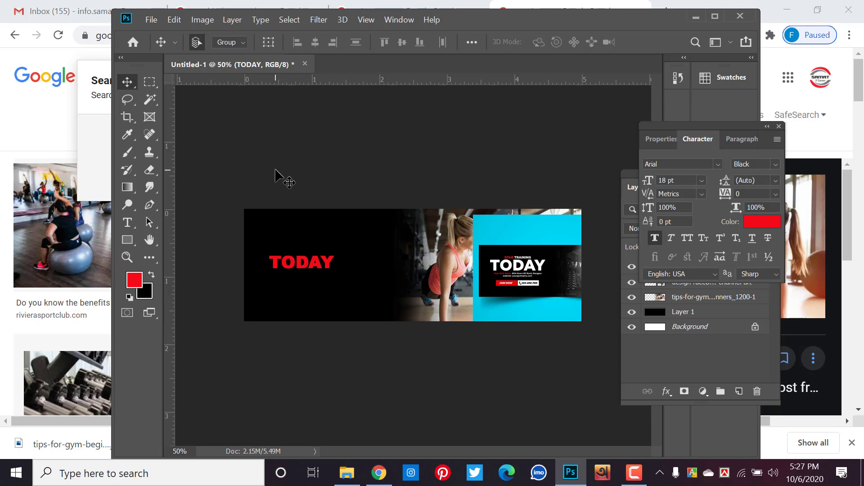
{"action": "key", "text": "ctrl+t"}
{"action": "mouse_move", "coordinate": [335, 271]}
{"action": "left_mouse_down"}
{"action": "mouse_move", "coordinate": [365, 283]}
{"action": "mouse_move", "coordinate": [335, 266]}
{"action": "left_mouse_up"}
{"action": "key", "text": "Return"}
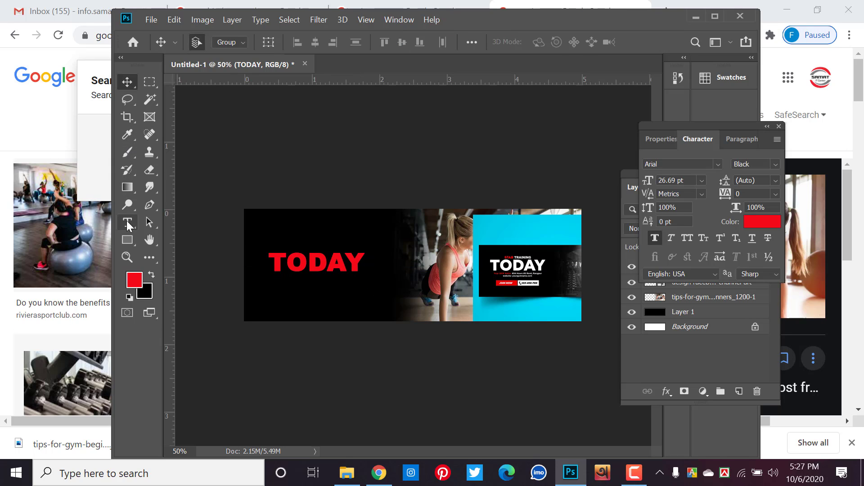
- Change the TODAY text colour to white and nudge it into position
{"action": "left_click", "coordinate": [128, 134]}
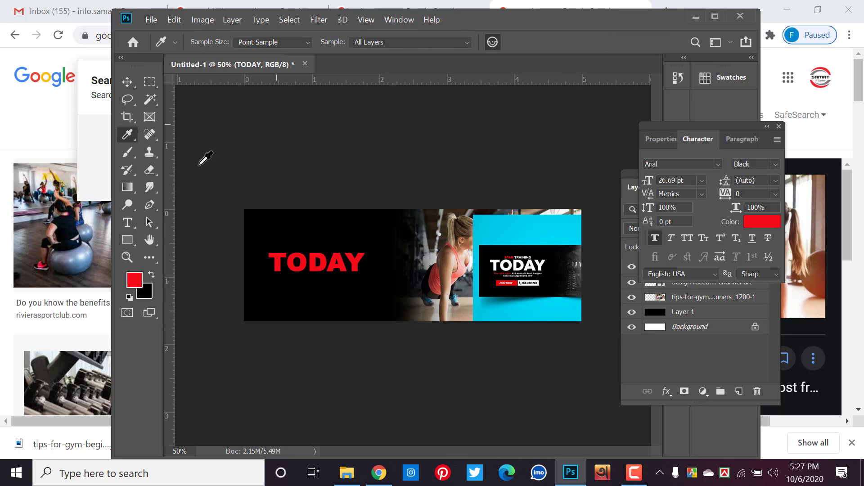
{"action": "left_click", "coordinate": [129, 225]}
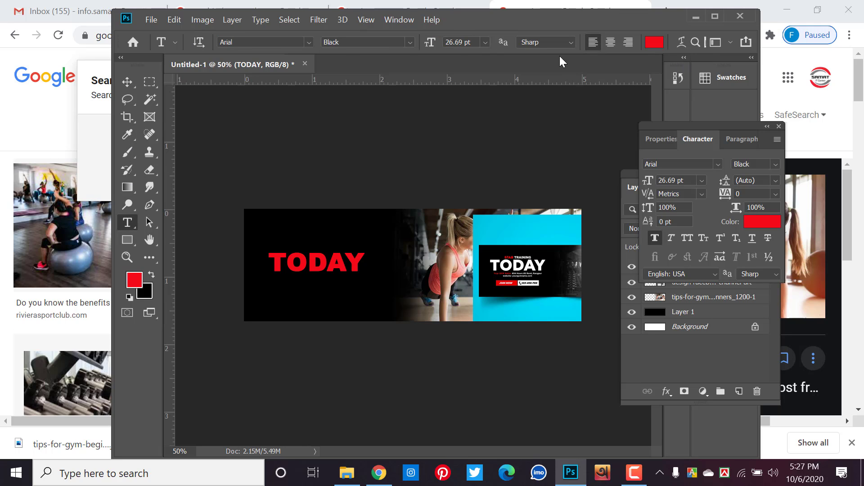
{"action": "left_click", "coordinate": [654, 42]}
{"action": "left_click_drag", "start_coordinate": [411, 110], "coordinate": [368, 105]}
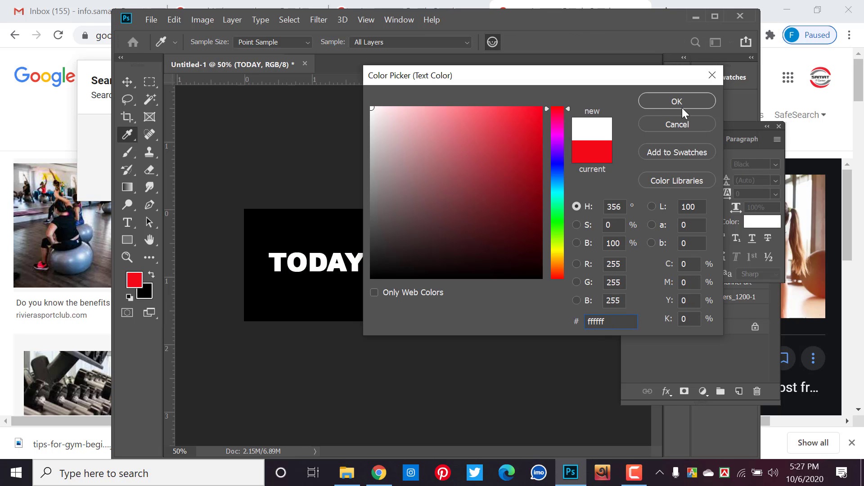
{"action": "left_click", "coordinate": [682, 104]}
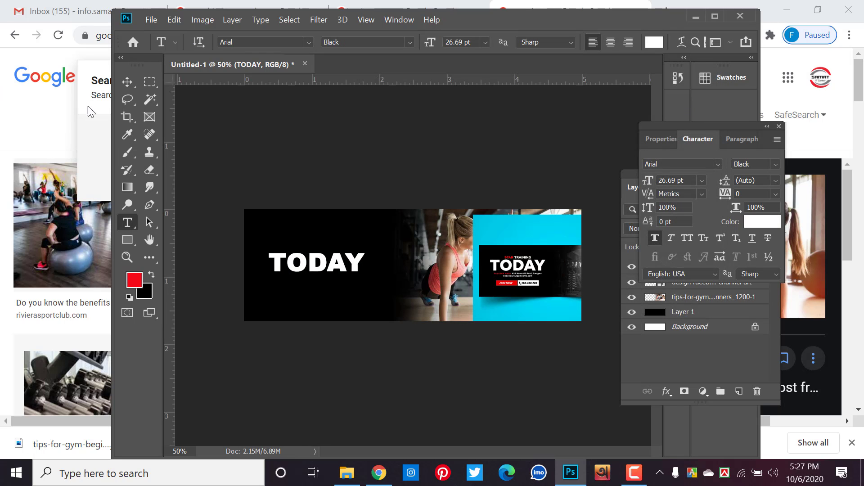
{"action": "left_click", "coordinate": [121, 82]}
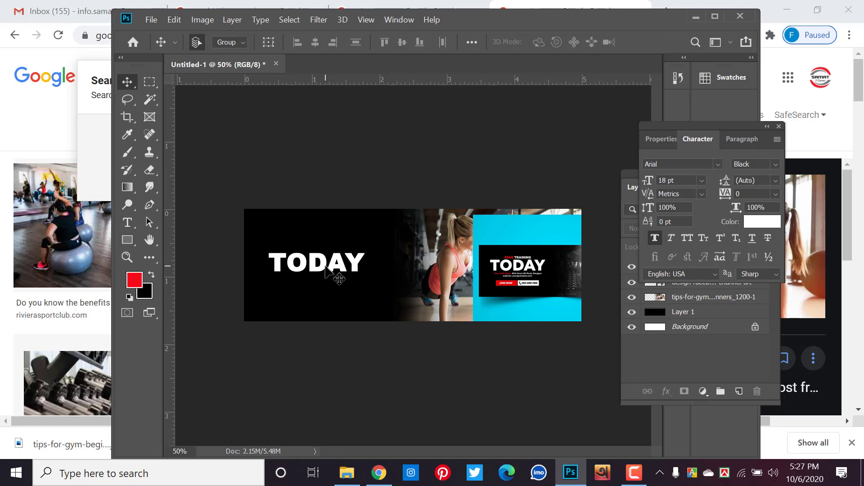
{"action": "left_click_drag", "start_coordinate": [325, 265], "coordinate": [326, 265]}
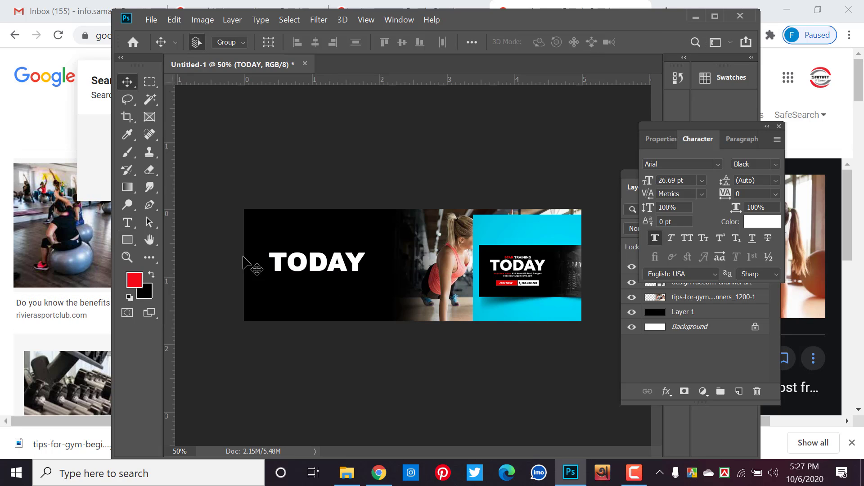
- Draw a red bar beneath the TODAY headline
{"action": "left_click", "coordinate": [134, 237]}
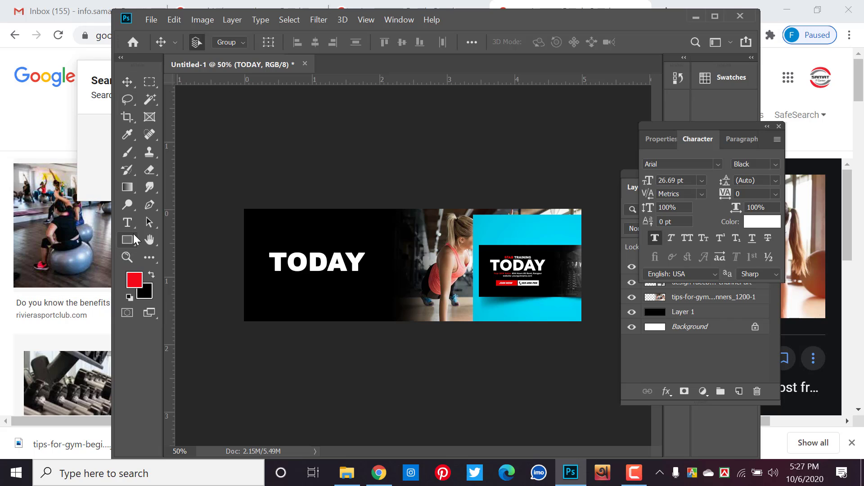
{"action": "left_click", "coordinate": [149, 236]}
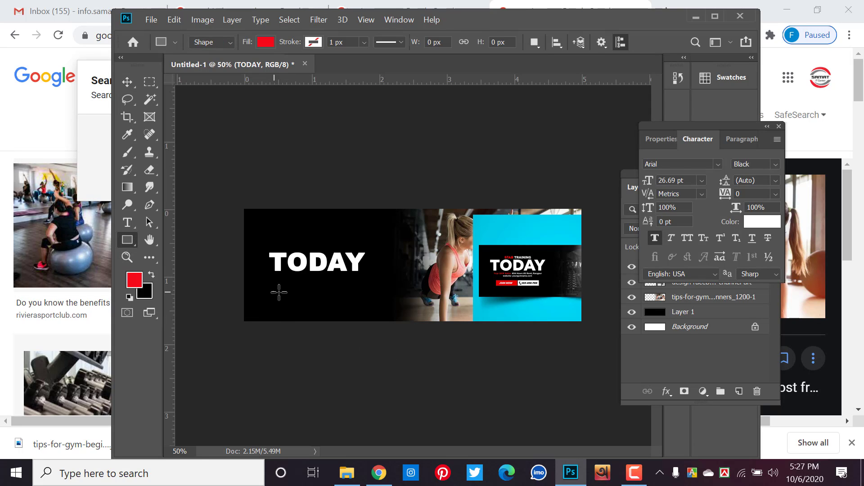
{"action": "left_click_drag", "start_coordinate": [272, 289], "coordinate": [345, 304]}
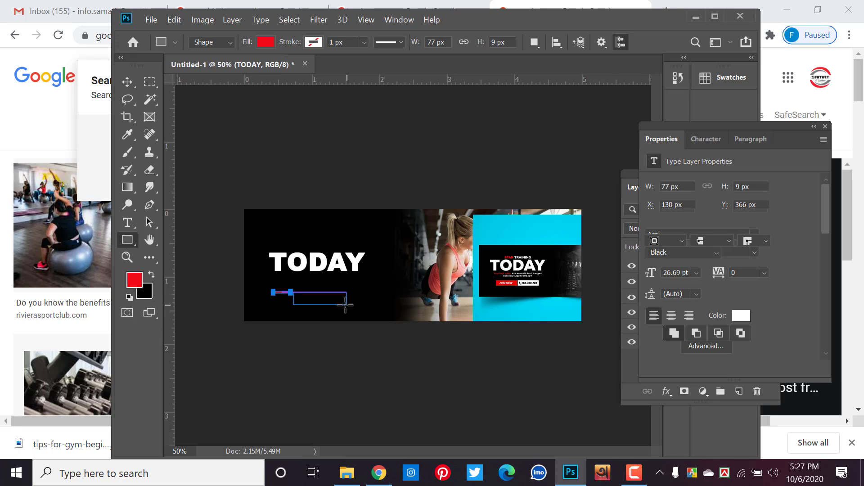
{"action": "left_click", "coordinate": [126, 79]}
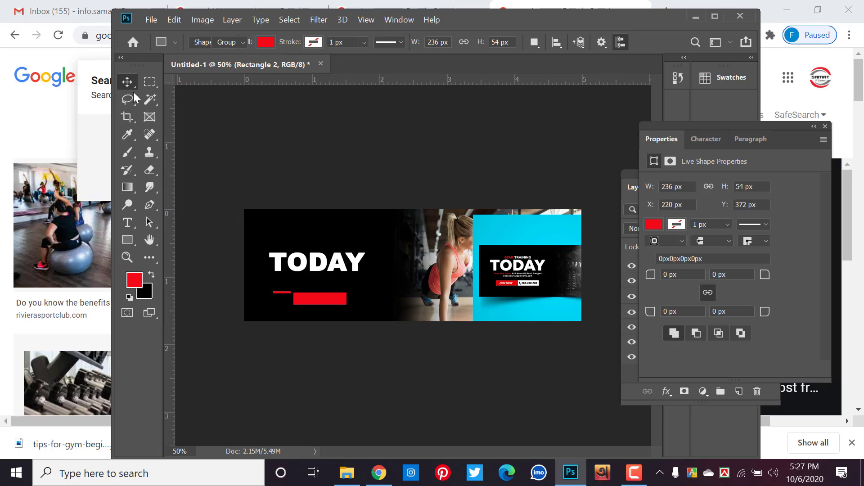
{"action": "left_click", "coordinate": [286, 292]}
{"action": "key", "text": "Delete"}
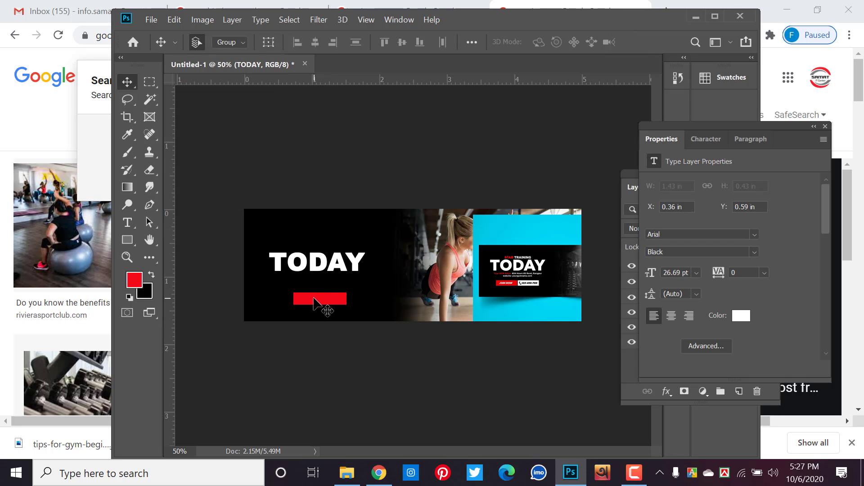
{"action": "mouse_move", "coordinate": [304, 298]}
{"action": "left_mouse_down"}
{"action": "mouse_move", "coordinate": [290, 293]}
{"action": "mouse_move", "coordinate": [360, 292]}
{"action": "left_mouse_up"}
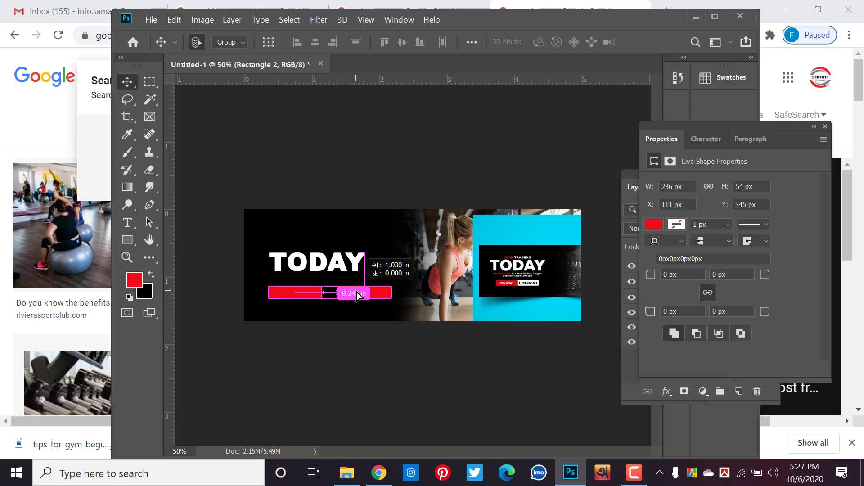
- Make the second bar white and butt it against the red bar
{"action": "left_click", "coordinate": [128, 240]}
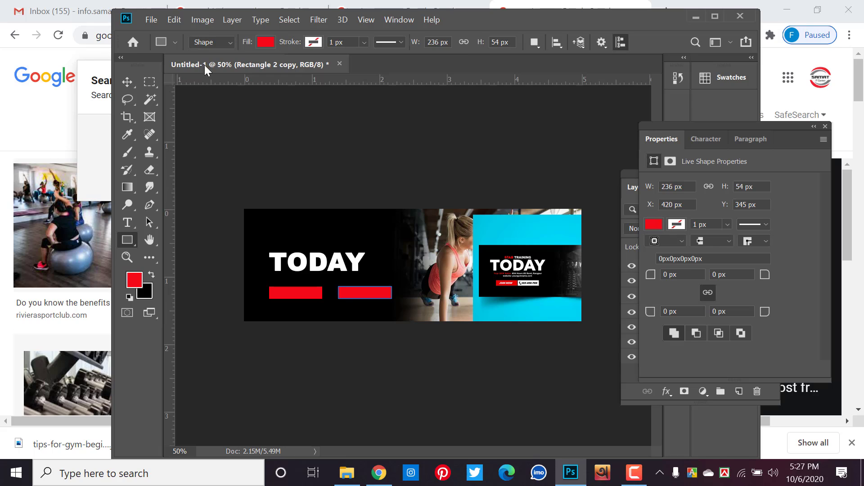
{"action": "left_click", "coordinate": [265, 42]}
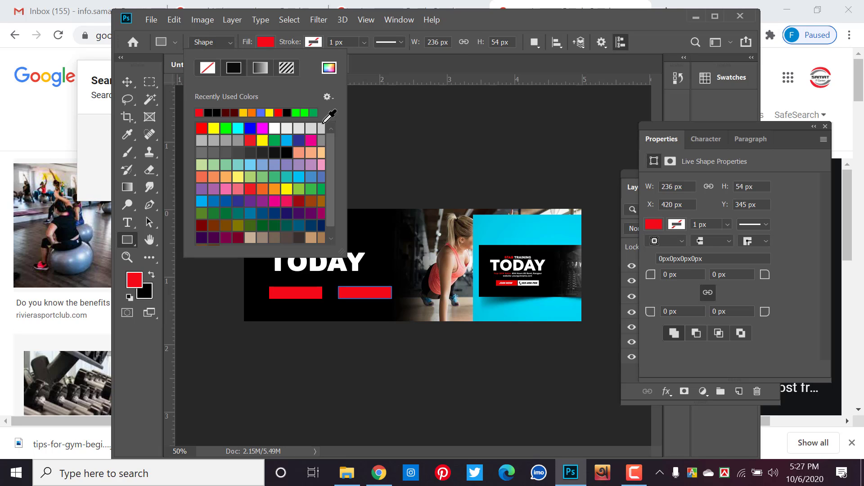
{"action": "left_click", "coordinate": [274, 129]}
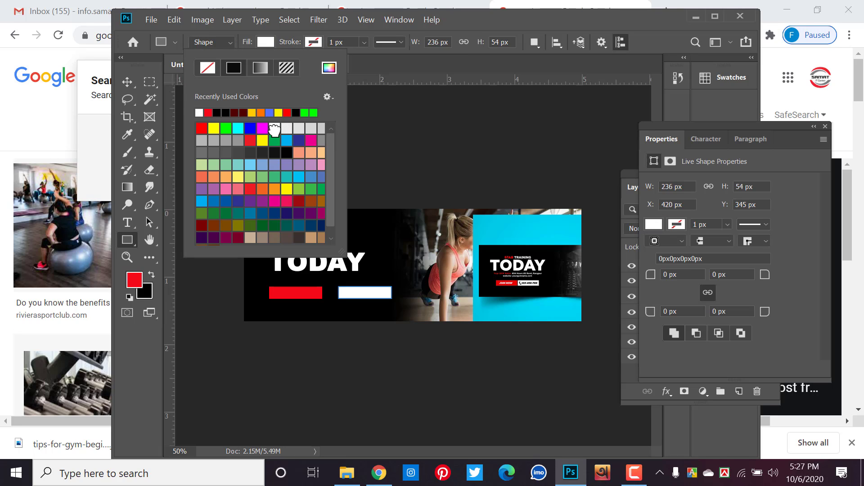
{"action": "left_click", "coordinate": [129, 82]}
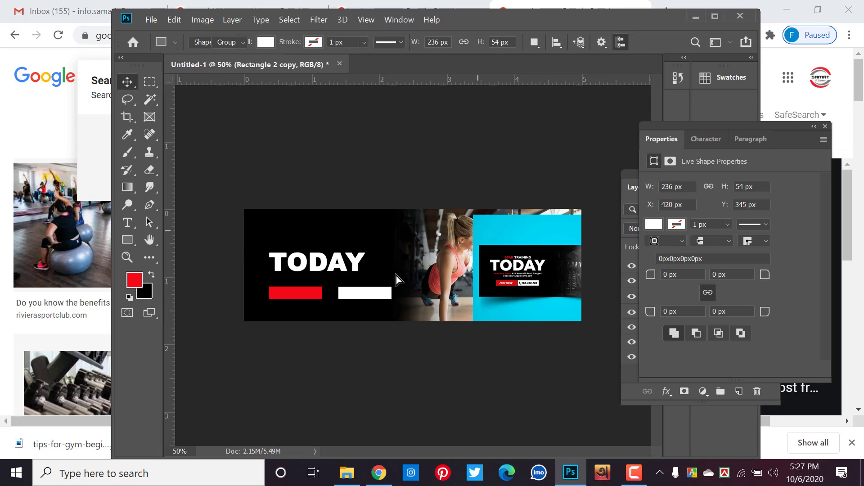
{"action": "left_click_drag", "start_coordinate": [348, 298], "coordinate": [342, 298]}
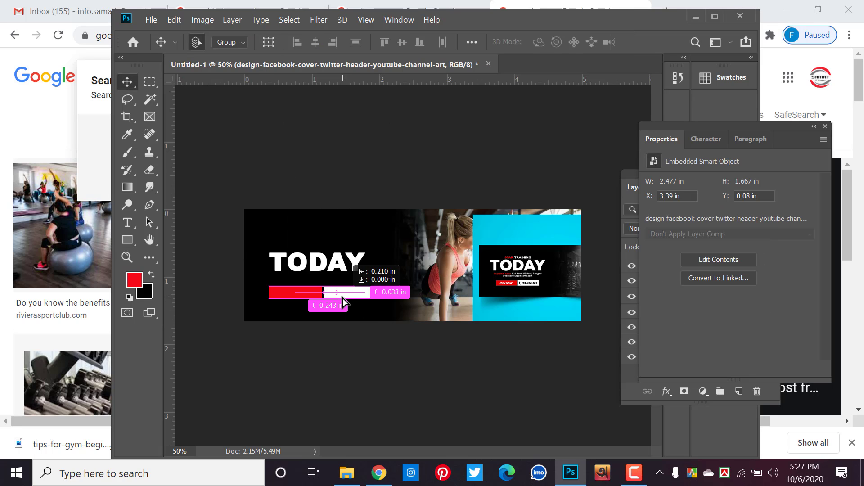
{"action": "left_click_drag", "start_coordinate": [342, 298], "coordinate": [335, 298]}
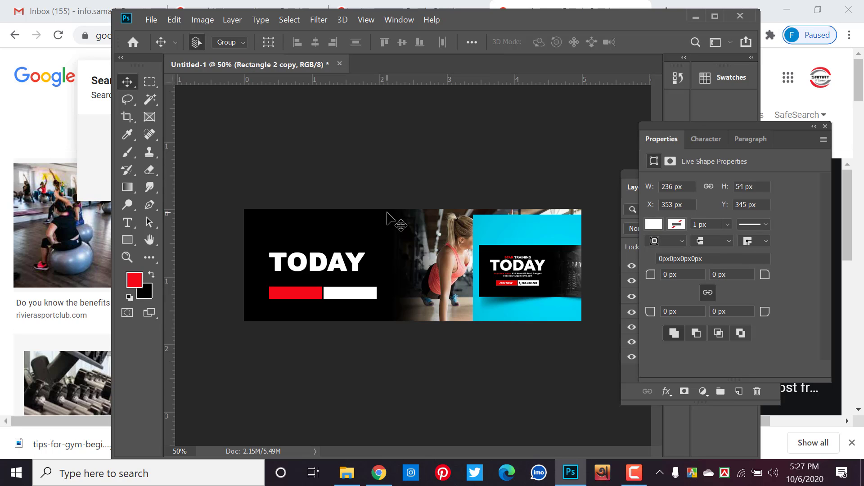
{"action": "key", "text": "Left"}
{"action": "key", "text": "Left"}
{"action": "key", "text": "Left"}
- Select the red and white bars together and nudge them left
{"action": "scroll", "coordinate": [342, 315], "scroll_direction": "up", "scroll_amount": 3}
{"action": "scroll", "coordinate": [342, 315], "scroll_direction": "up", "scroll_amount": 1}
{"action": "scroll", "coordinate": [342, 315], "scroll_direction": "up", "scroll_amount": 2}
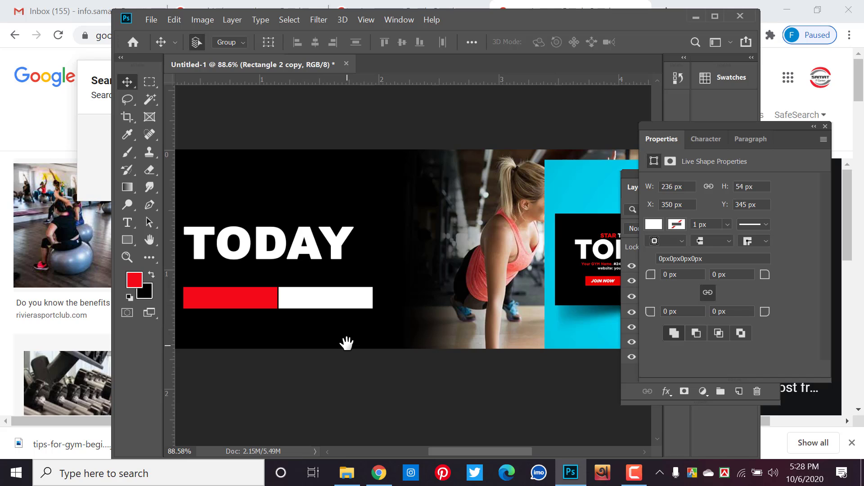
{"action": "left_click_drag", "start_coordinate": [346, 344], "coordinate": [396, 352]}
{"action": "left_click", "coordinate": [392, 346]}
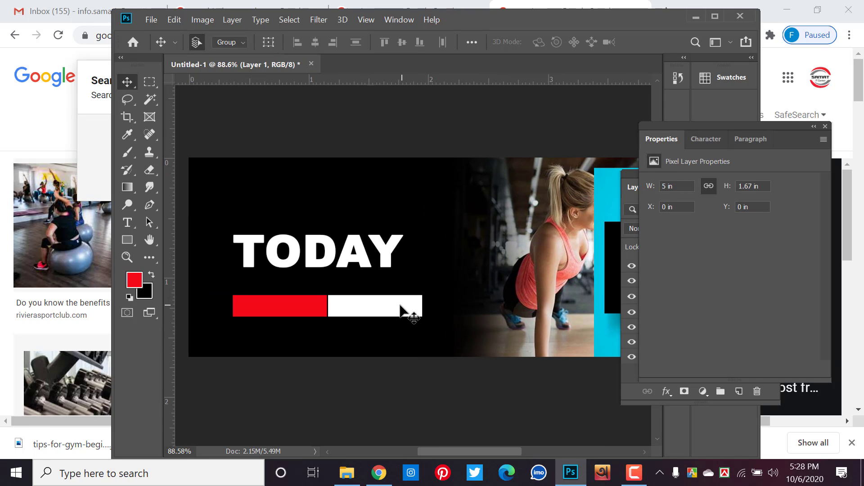
{"action": "left_click", "coordinate": [286, 302]}
{"action": "left_click", "coordinate": [286, 301], "text": "shift"}
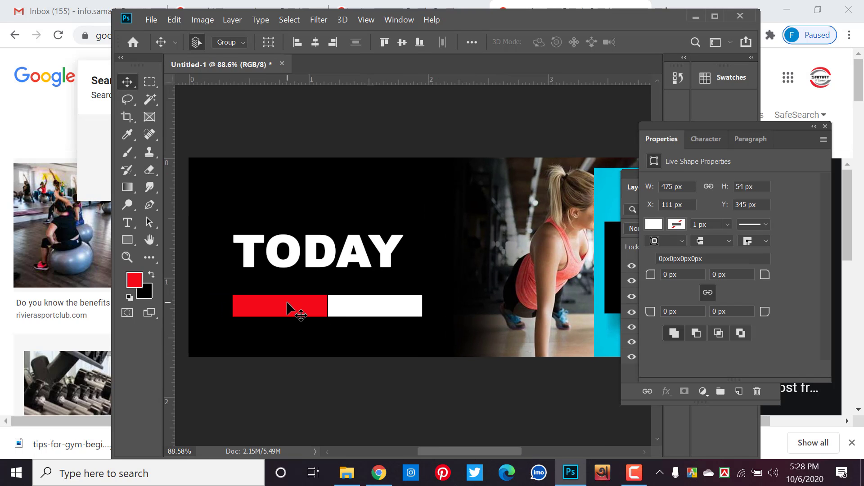
{"action": "key", "text": "Left"}
{"action": "key", "text": "Left"}
{"action": "key", "text": "Left"}
{"action": "key", "text": "Left"}
{"action": "key", "text": "Left"}
{"action": "key", "text": "Left"}
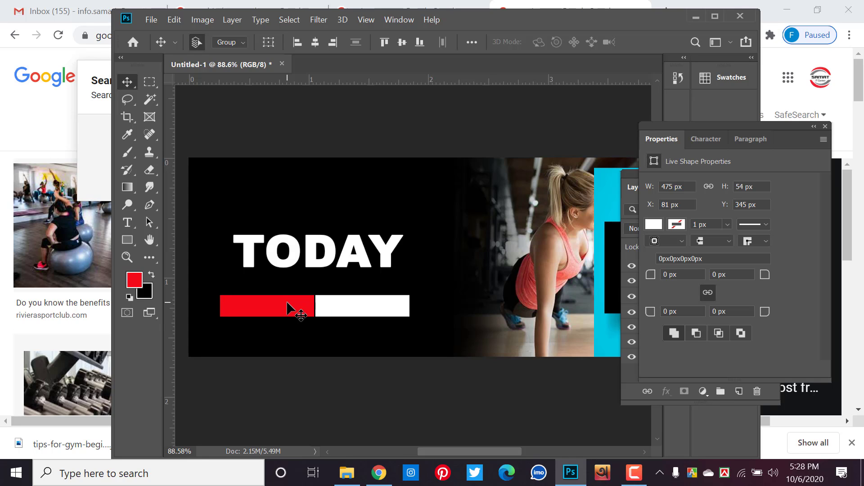
{"action": "key", "text": "Left"}
{"action": "key", "text": "Left"}
{"action": "left_click", "coordinate": [288, 370]}
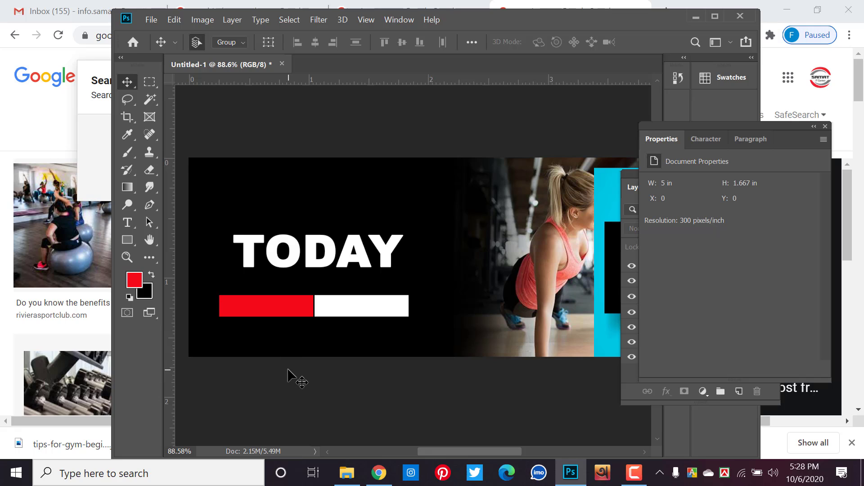
- Reframe the view around the TODAY headline and bars, checking the white bar
{"action": "scroll", "coordinate": [290, 369], "scroll_direction": "down", "scroll_amount": 2}
{"action": "scroll", "coordinate": [292, 384], "scroll_direction": "down", "scroll_amount": 1}
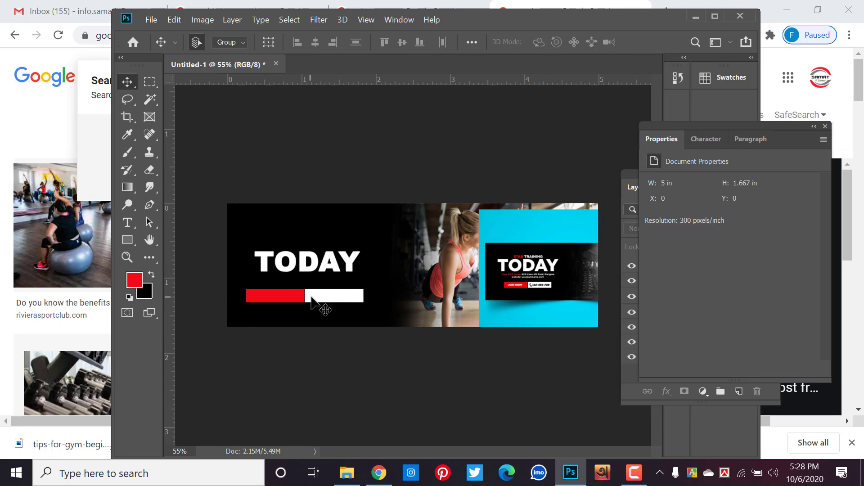
{"action": "left_click", "coordinate": [314, 299]}
{"action": "scroll", "coordinate": [312, 307], "scroll_direction": "up", "scroll_amount": 1}
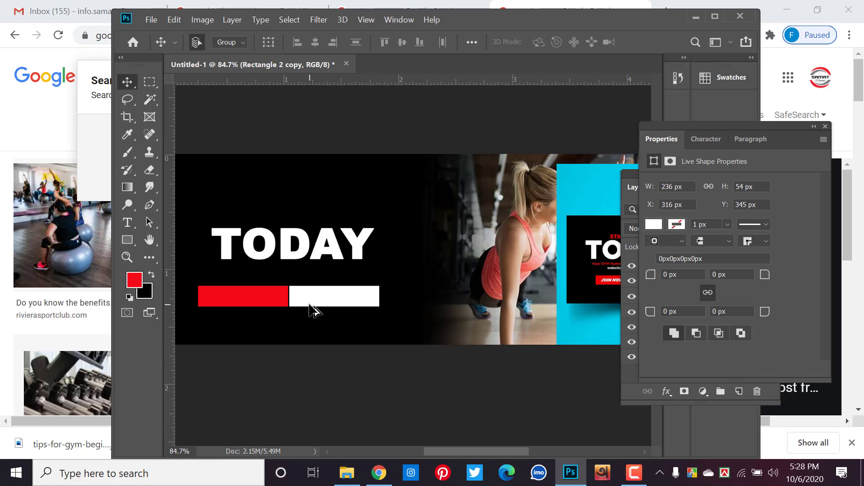
{"action": "scroll", "coordinate": [310, 306], "scroll_direction": "up", "scroll_amount": 1}
{"action": "scroll", "coordinate": [310, 307], "scroll_direction": "up", "scroll_amount": 1}
{"action": "scroll", "coordinate": [309, 306], "scroll_direction": "up", "scroll_amount": 1}
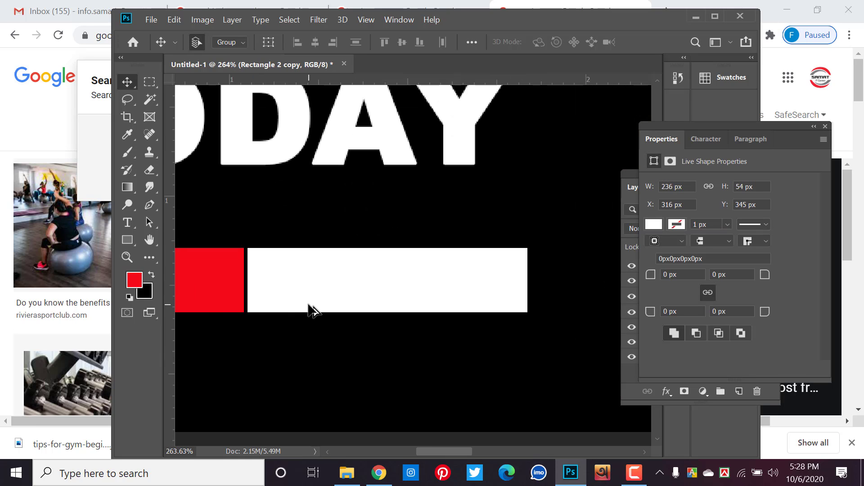
{"action": "scroll", "coordinate": [221, 313], "scroll_direction": "down", "scroll_amount": 1}
{"action": "scroll", "coordinate": [222, 310], "scroll_direction": "down", "scroll_amount": 1}
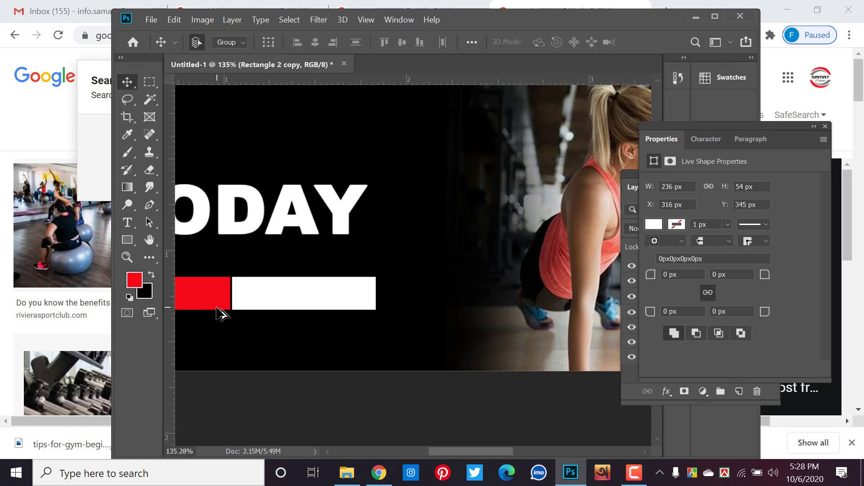
{"action": "scroll", "coordinate": [223, 311], "scroll_direction": "down", "scroll_amount": 1}
{"action": "left_click_drag", "start_coordinate": [278, 306], "coordinate": [405, 320]}
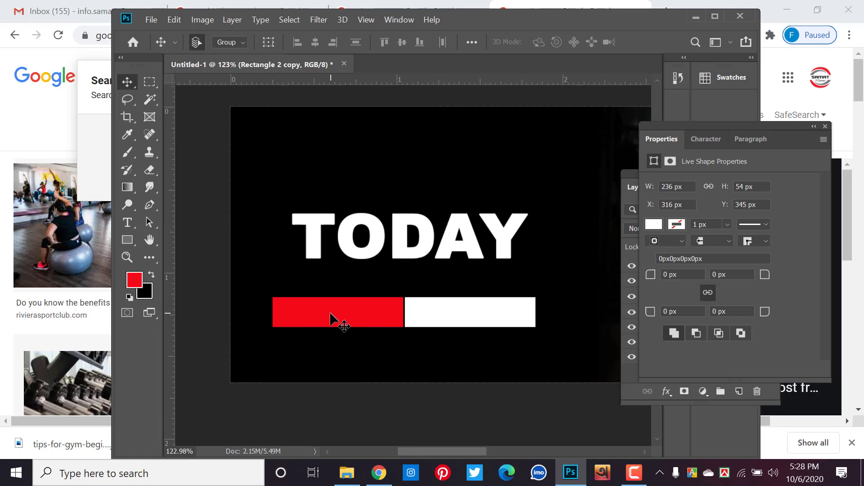
{"action": "left_click", "coordinate": [314, 393]}
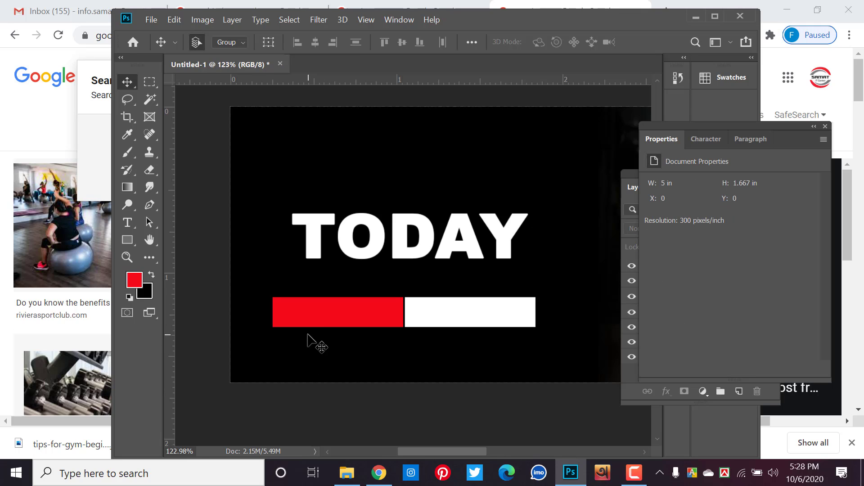
- Place the downloaded design-facebook-cover image into the banner as an embedded layer
{"action": "scroll", "coordinate": [318, 351], "scroll_direction": "down", "scroll_amount": 2}
{"action": "scroll", "coordinate": [316, 354], "scroll_direction": "down", "scroll_amount": 2}
{"action": "scroll", "coordinate": [316, 355], "scroll_direction": "down", "scroll_amount": 1}
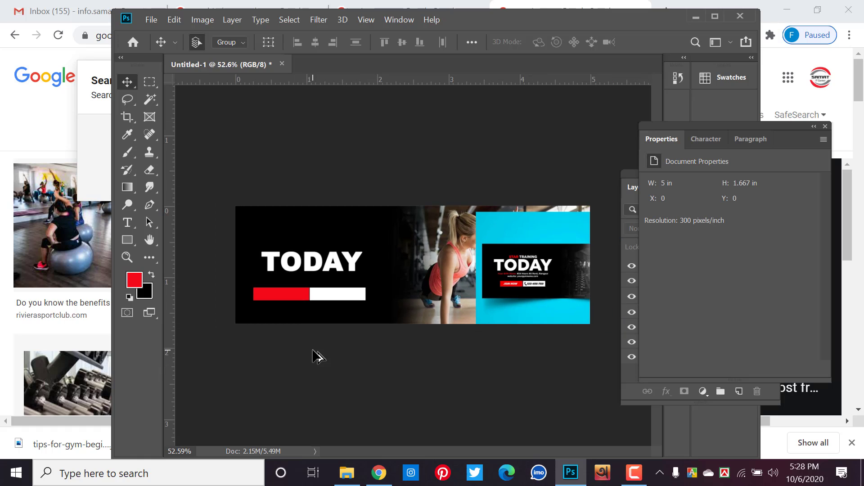
{"action": "scroll", "coordinate": [503, 271], "scroll_direction": "down", "scroll_amount": 1}
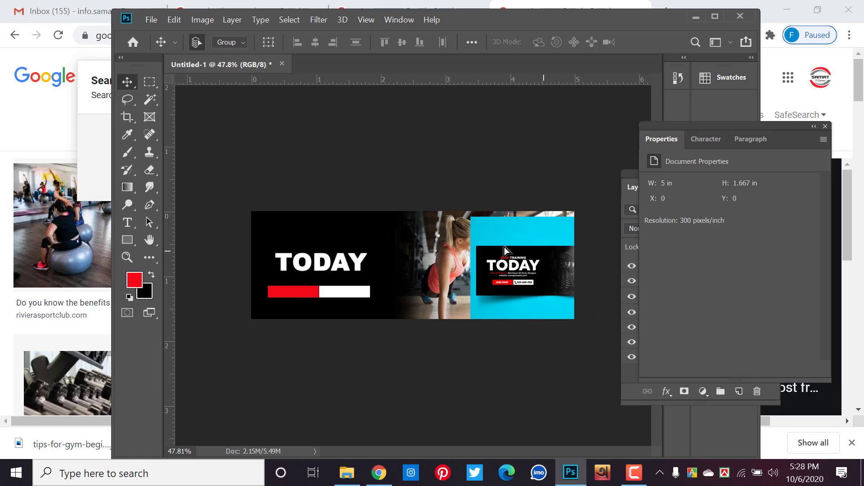
{"action": "left_click_drag", "start_coordinate": [504, 270], "coordinate": [504, 246]}
{"action": "key", "text": "Return"}
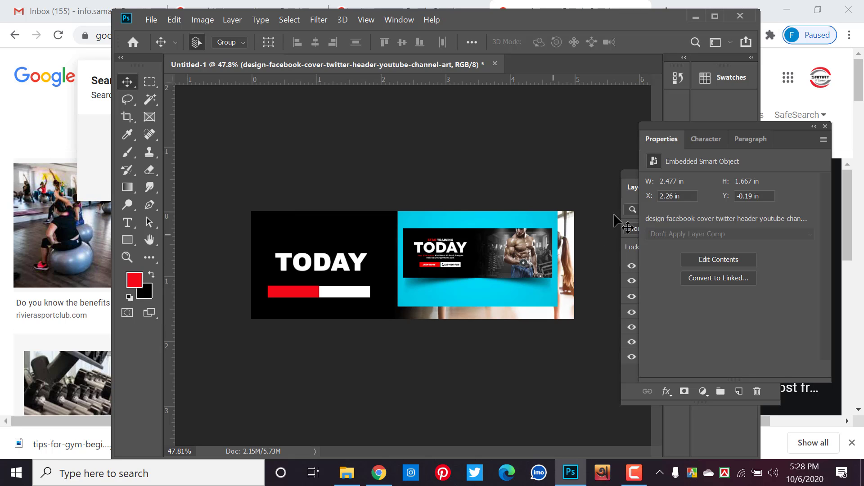
- Hide the design-facebook reference layer and move the TODAY headline upward
{"action": "left_click", "coordinate": [825, 126]}
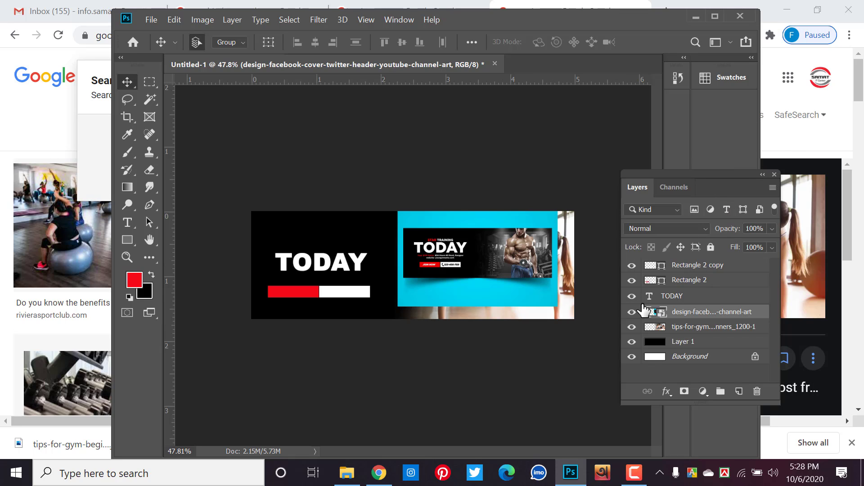
{"action": "left_click", "coordinate": [632, 311]}
{"action": "left_click", "coordinate": [493, 396]}
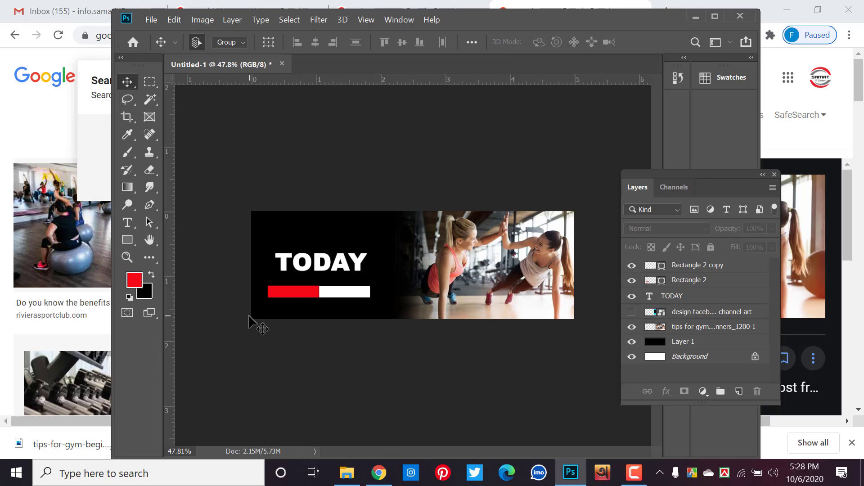
{"action": "left_click_drag", "start_coordinate": [324, 263], "coordinate": [323, 254]}
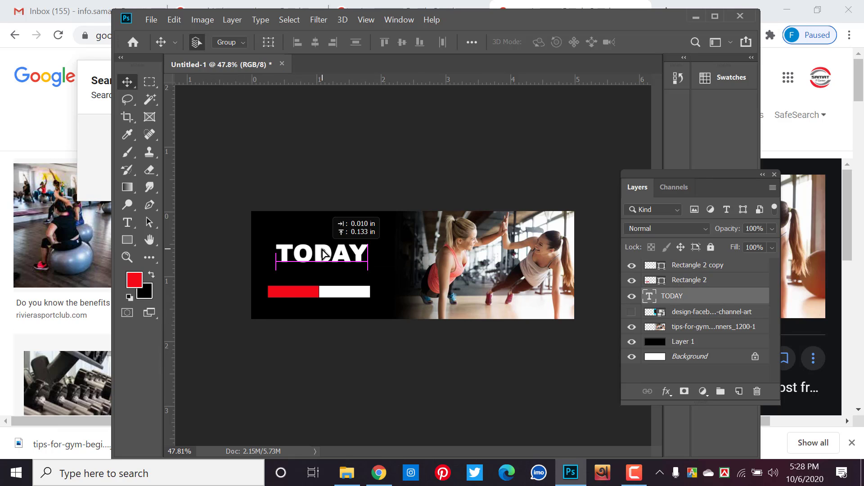
{"action": "left_click", "coordinate": [302, 330]}
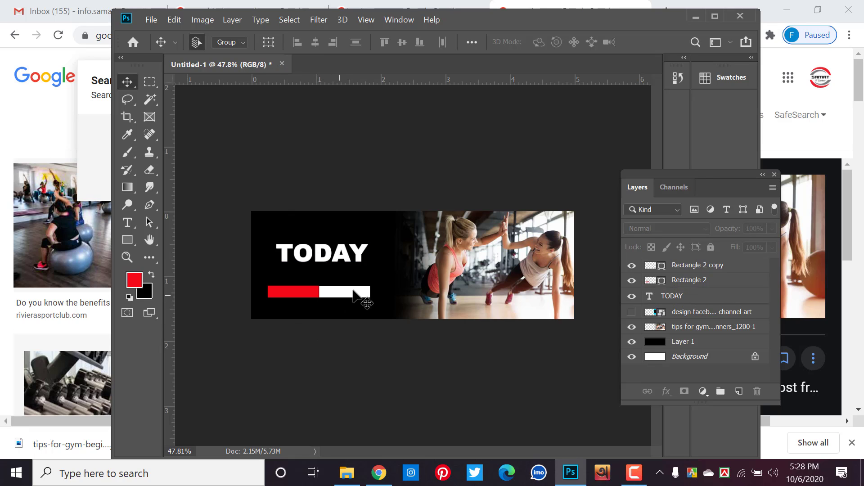
{"action": "left_click", "coordinate": [633, 314]}
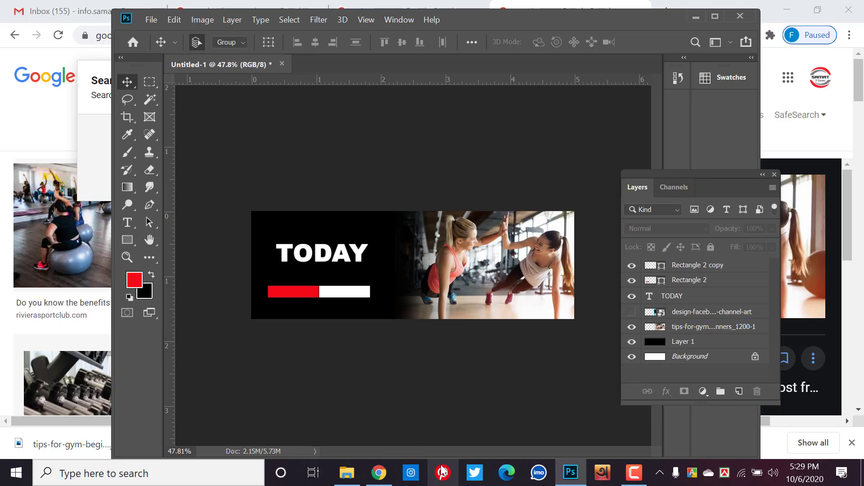
- Go to behance.net in a new Chrome tab
{"action": "left_click", "coordinate": [379, 472]}
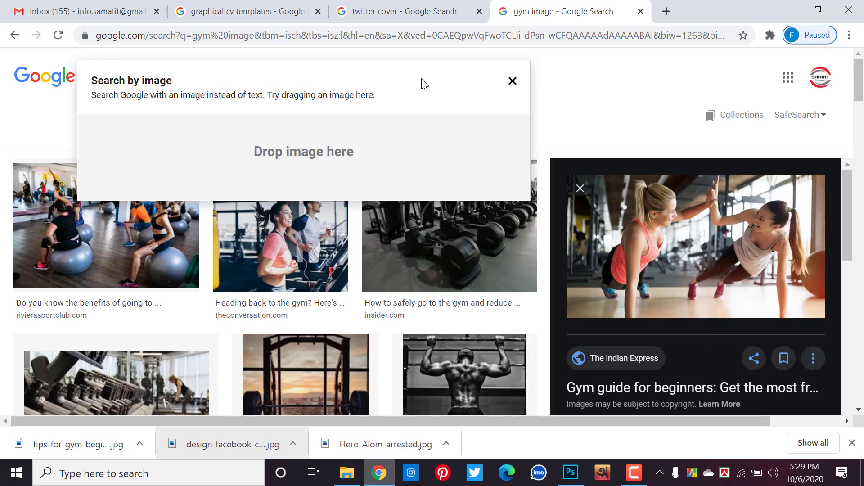
{"action": "left_click", "coordinate": [666, 17]}
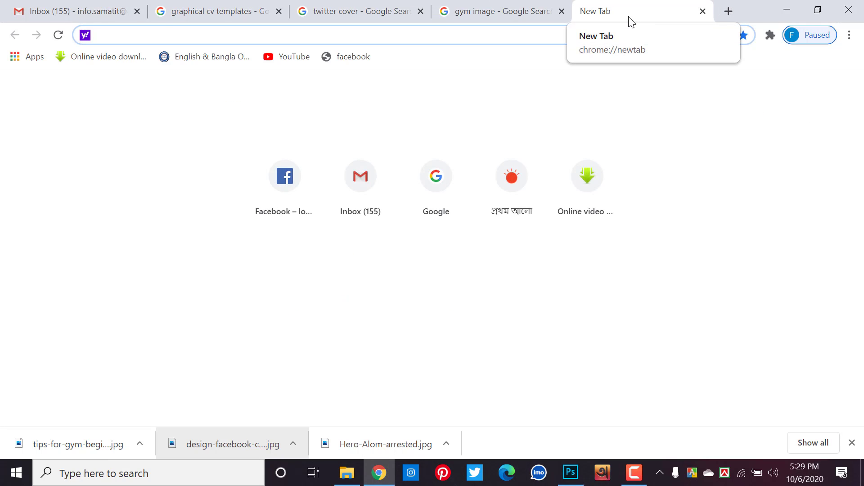
{"action": "type", "text": "be"}
{"action": "key", "text": "Return"}
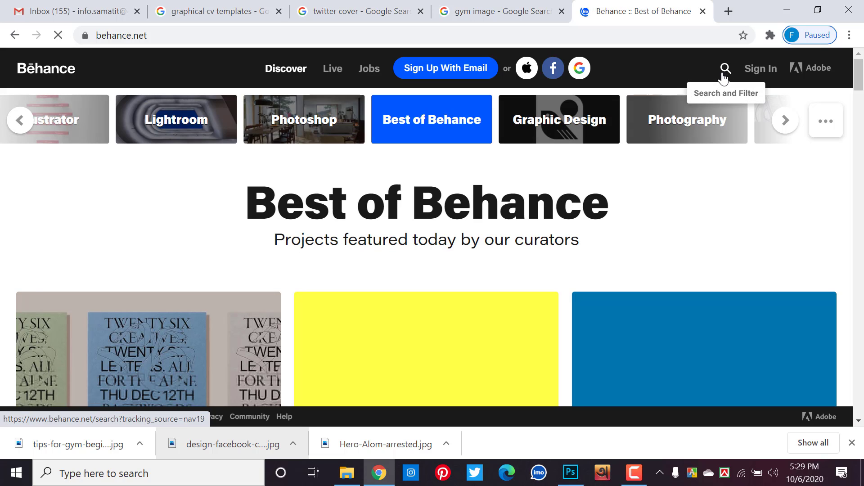
- Search Behance projects for the designer's name
{"action": "left_click", "coordinate": [724, 76]}
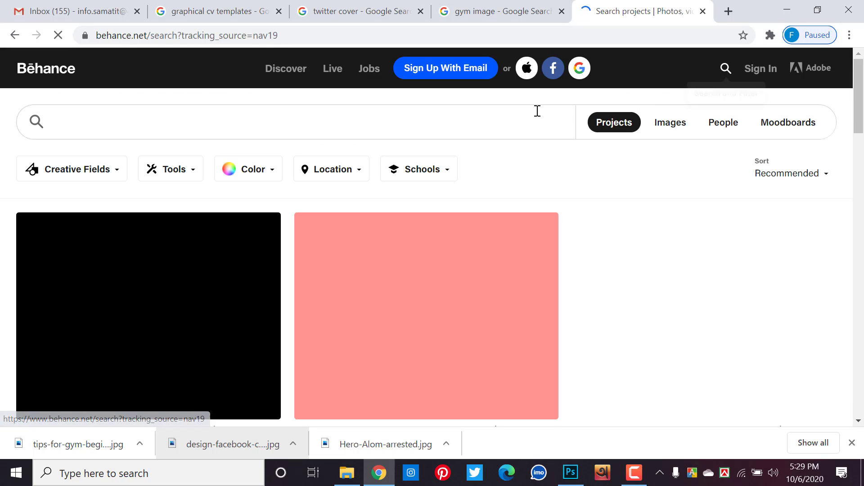
{"action": "type", "text": "md jaka"}
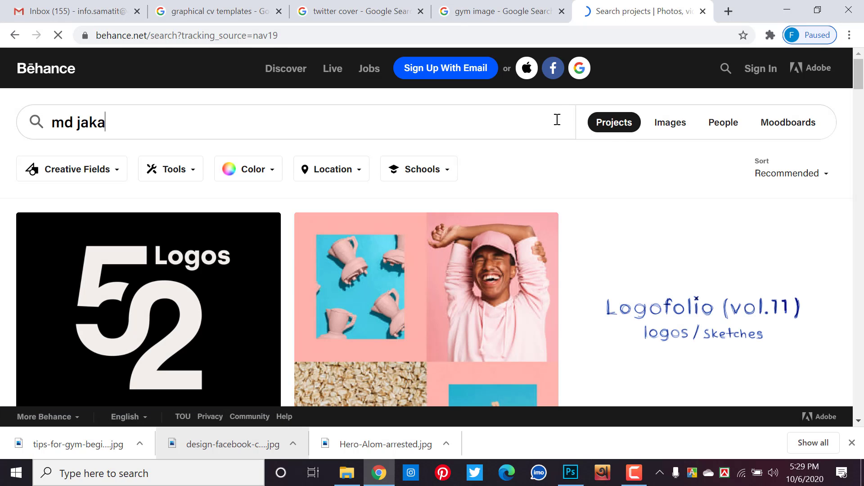
{"action": "key", "text": "ctrl+a"}
{"action": "type", "text": "ria"}
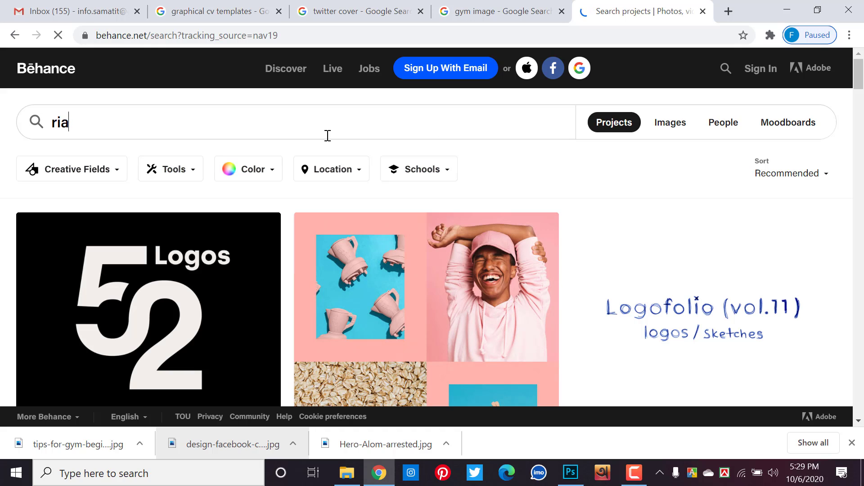
{"action": "key", "text": "ctrl+a"}
{"action": "type", "text": "m"}
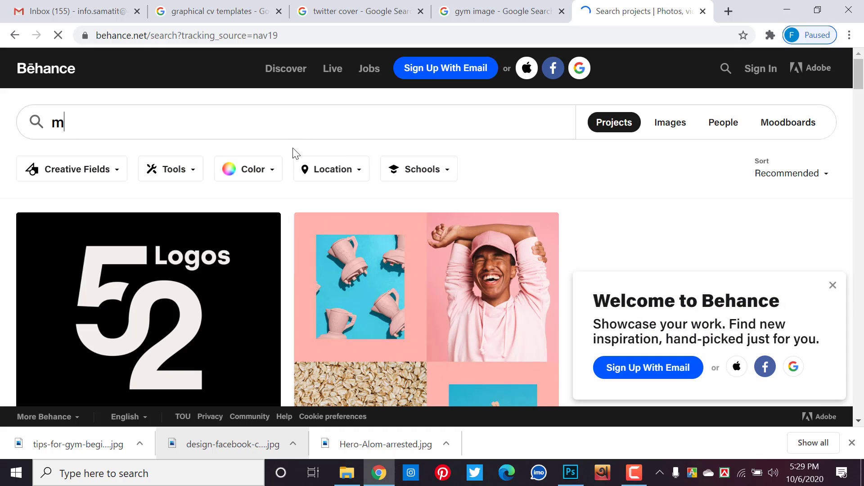
{"action": "type", "text": "d jakaria"}
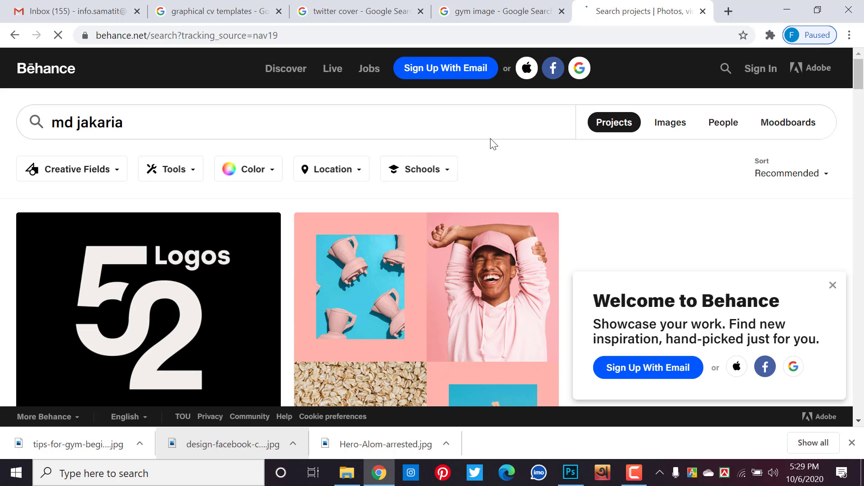
{"action": "key", "text": "Return"}
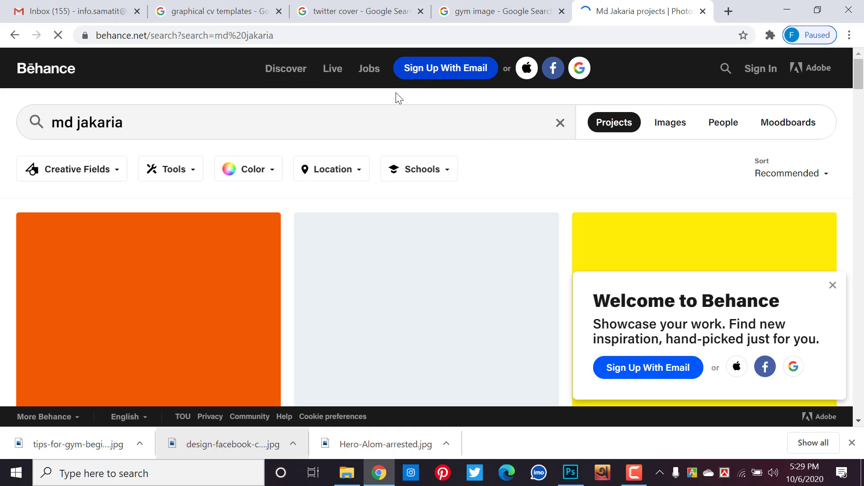
- Open the designer's profile from People results, then their Visa Package project
{"action": "left_click", "coordinate": [708, 131]}
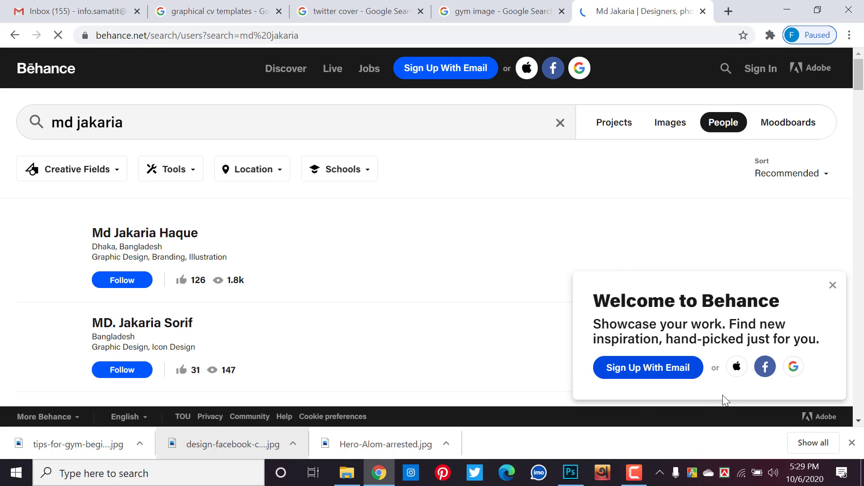
{"action": "left_click", "coordinate": [156, 234]}
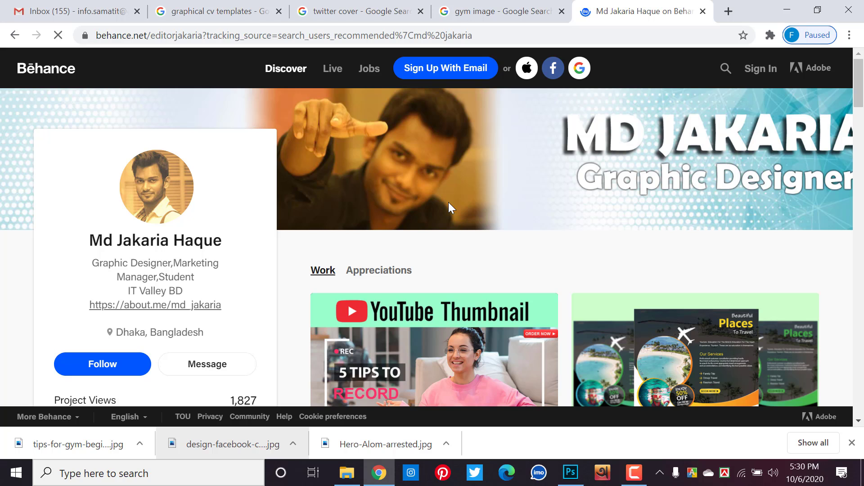
{"action": "scroll", "coordinate": [443, 209], "scroll_direction": "down", "scroll_amount": 4}
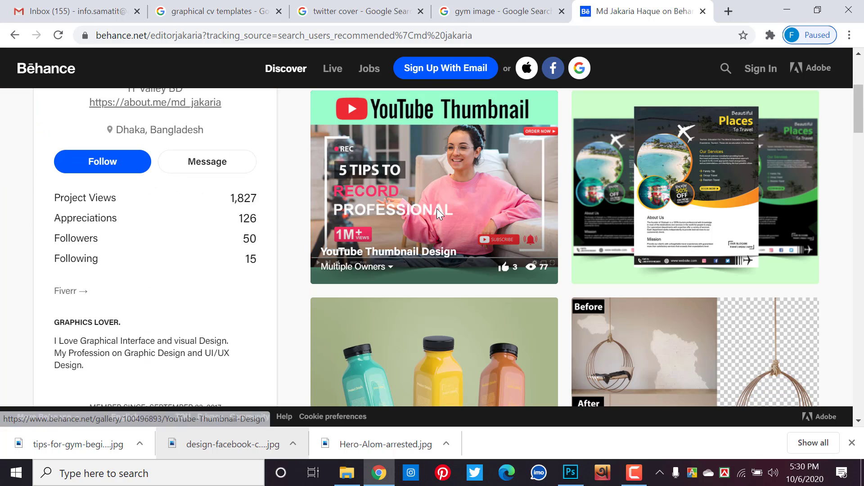
{"action": "scroll", "coordinate": [439, 212], "scroll_direction": "down", "scroll_amount": 2}
{"action": "scroll", "coordinate": [437, 215], "scroll_direction": "up", "scroll_amount": 6}
{"action": "scroll", "coordinate": [436, 212], "scroll_direction": "down", "scroll_amount": 10}
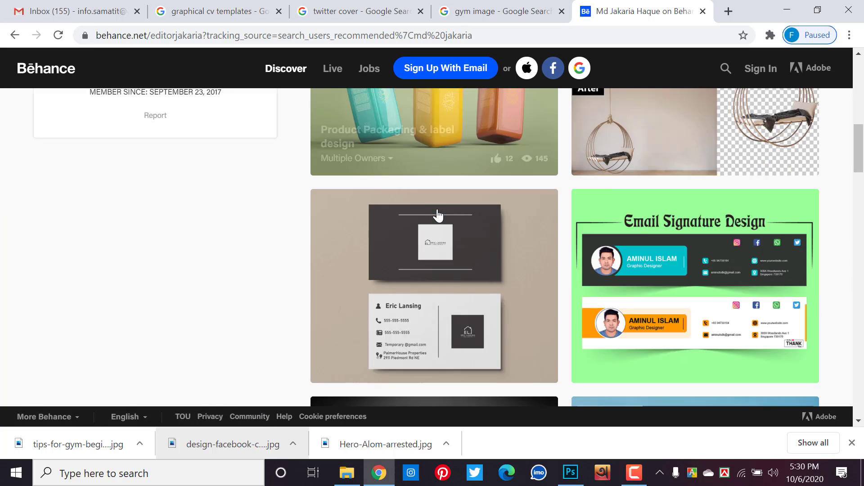
{"action": "scroll", "coordinate": [437, 214], "scroll_direction": "down", "scroll_amount": 10}
{"action": "scroll", "coordinate": [439, 215], "scroll_direction": "down", "scroll_amount": 10}
{"action": "scroll", "coordinate": [441, 217], "scroll_direction": "down", "scroll_amount": 10}
{"action": "scroll", "coordinate": [440, 217], "scroll_direction": "down", "scroll_amount": 5}
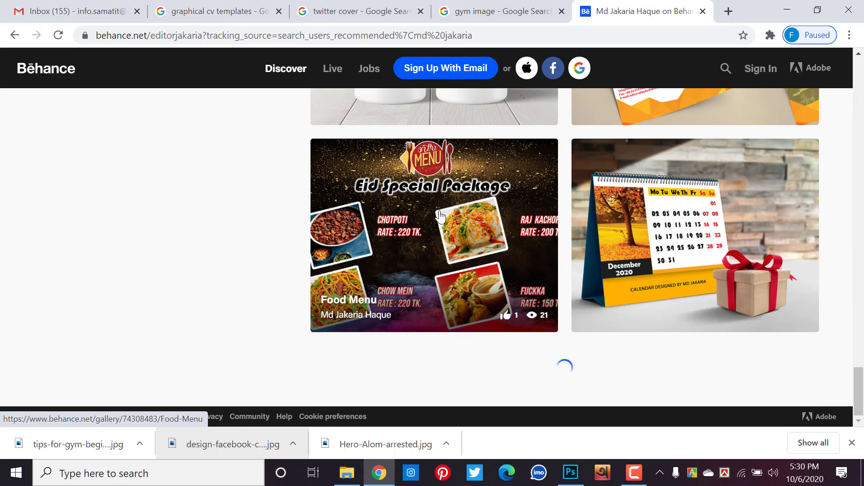
{"action": "scroll", "coordinate": [580, 266], "scroll_direction": "down", "scroll_amount": 5}
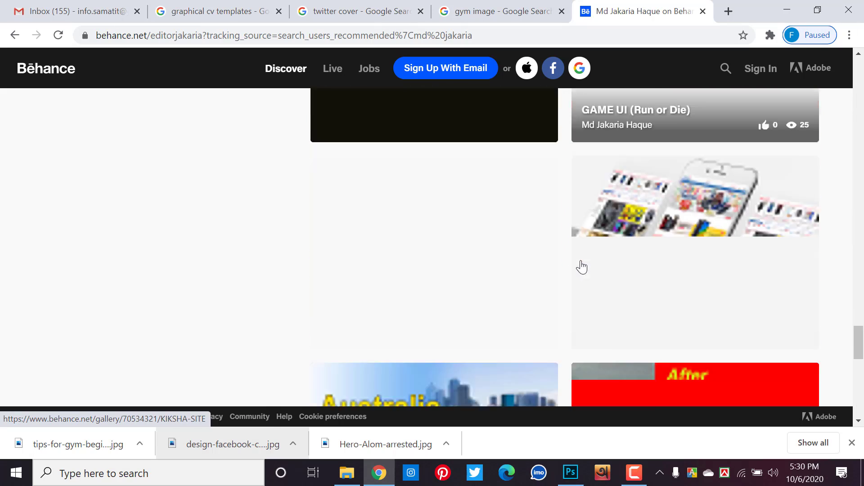
{"action": "scroll", "coordinate": [581, 266], "scroll_direction": "down", "scroll_amount": 5}
{"action": "scroll", "coordinate": [580, 265], "scroll_direction": "down", "scroll_amount": 5}
{"action": "scroll", "coordinate": [443, 206], "scroll_direction": "down", "scroll_amount": 2}
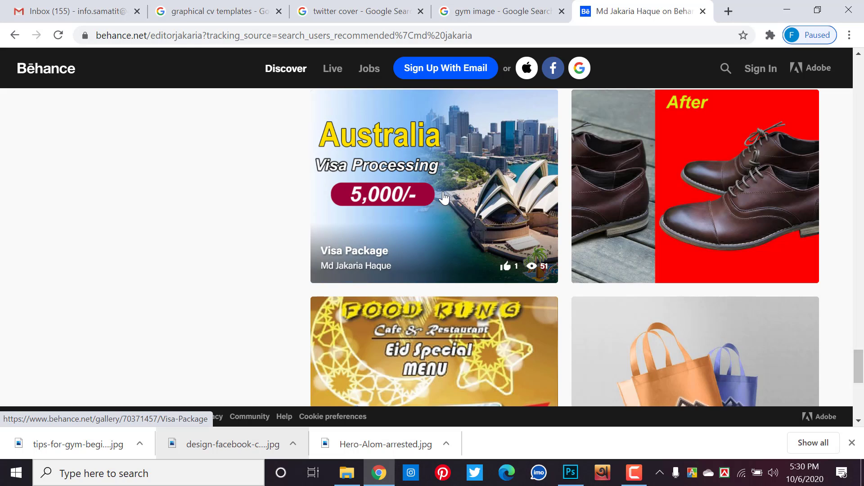
{"action": "left_click", "coordinate": [444, 207]}
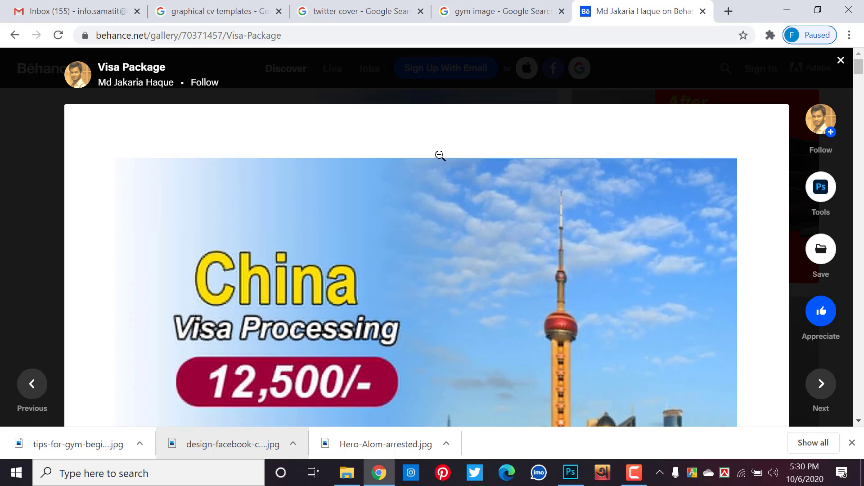
{"action": "scroll", "coordinate": [432, 158], "scroll_direction": "down", "scroll_amount": 7}
{"action": "scroll", "coordinate": [405, 181], "scroll_direction": "up", "scroll_amount": 4}
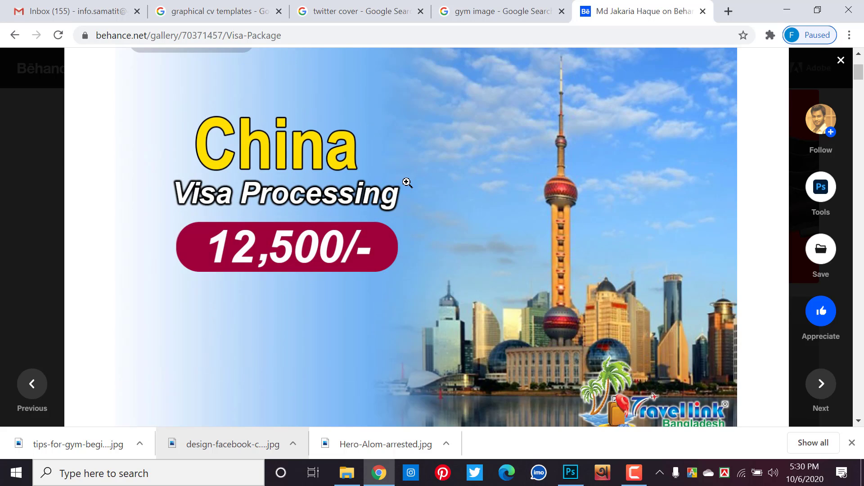
{"action": "scroll", "coordinate": [405, 182], "scroll_direction": "up", "scroll_amount": 1}
{"action": "scroll", "coordinate": [406, 183], "scroll_direction": "down", "scroll_amount": 1}
{"action": "scroll", "coordinate": [408, 182], "scroll_direction": "down", "scroll_amount": 2}
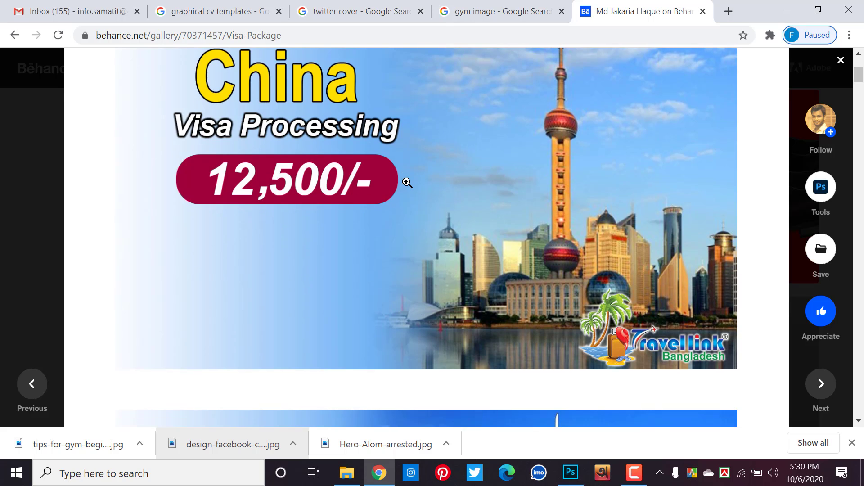
{"action": "scroll", "coordinate": [407, 182], "scroll_direction": "down", "scroll_amount": 2}
{"action": "scroll", "coordinate": [407, 183], "scroll_direction": "down", "scroll_amount": 5}
{"action": "scroll", "coordinate": [408, 184], "scroll_direction": "down", "scroll_amount": 2}
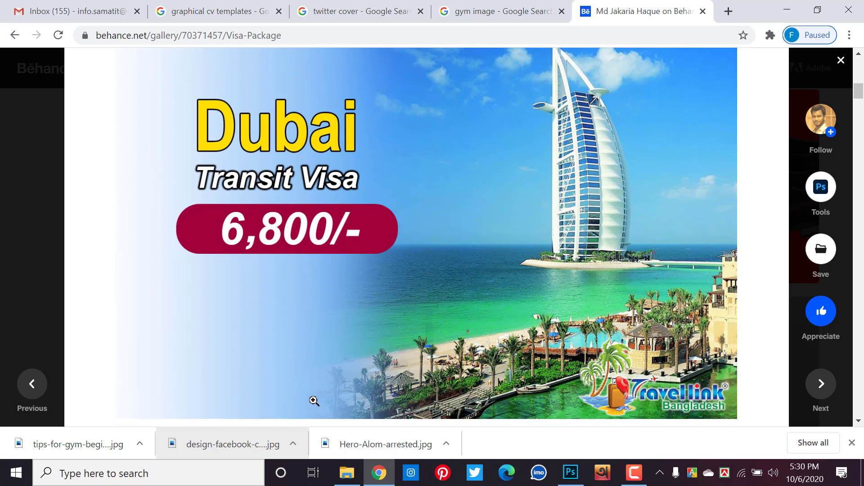
{"action": "scroll", "coordinate": [317, 230], "scroll_direction": "down", "scroll_amount": 1}
{"action": "scroll", "coordinate": [318, 245], "scroll_direction": "down", "scroll_amount": 2}
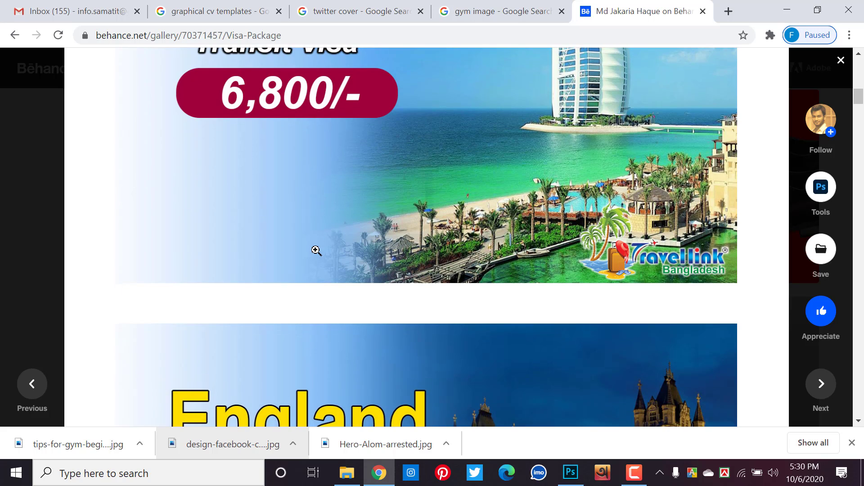
{"action": "scroll", "coordinate": [318, 250], "scroll_direction": "down", "scroll_amount": 4}
{"action": "scroll", "coordinate": [318, 252], "scroll_direction": "down", "scroll_amount": 3}
{"action": "scroll", "coordinate": [318, 252], "scroll_direction": "down", "scroll_amount": 2}
{"action": "scroll", "coordinate": [316, 251], "scroll_direction": "down", "scroll_amount": 4}
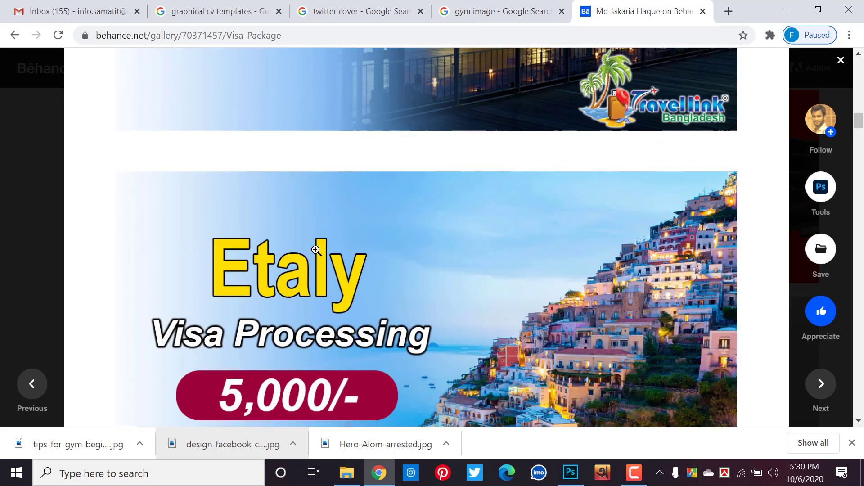
{"action": "scroll", "coordinate": [315, 250], "scroll_direction": "down", "scroll_amount": 3}
{"action": "scroll", "coordinate": [315, 251], "scroll_direction": "down", "scroll_amount": 2}
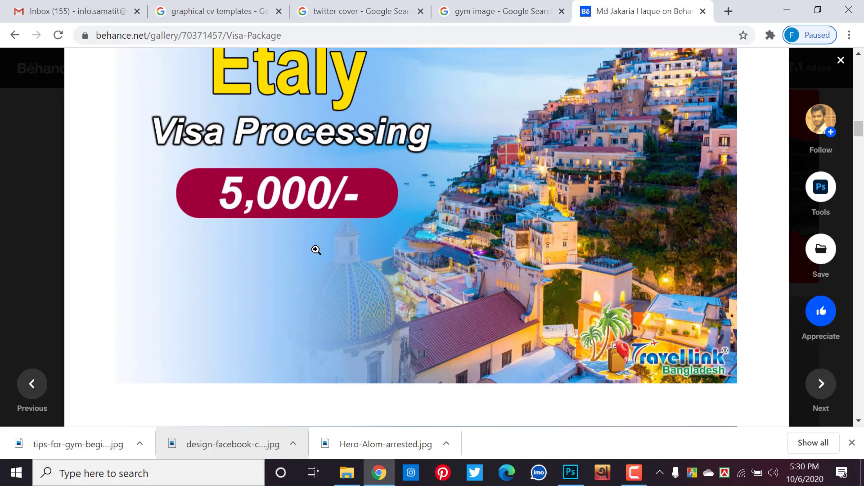
{"action": "scroll", "coordinate": [314, 252], "scroll_direction": "down", "scroll_amount": 6}
{"action": "scroll", "coordinate": [314, 253], "scroll_direction": "down", "scroll_amount": 2}
{"action": "scroll", "coordinate": [311, 259], "scroll_direction": "down", "scroll_amount": 4}
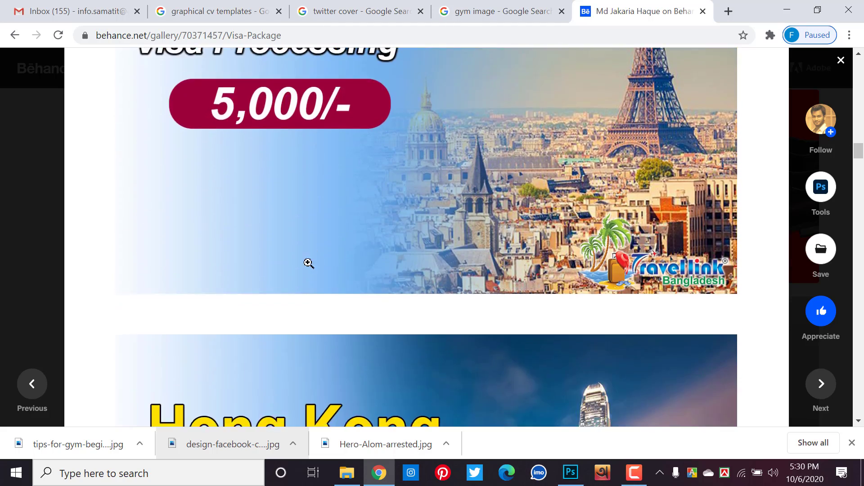
{"action": "scroll", "coordinate": [307, 264], "scroll_direction": "down", "scroll_amount": 3}
{"action": "scroll", "coordinate": [306, 265], "scroll_direction": "down", "scroll_amount": 3}
{"action": "scroll", "coordinate": [308, 264], "scroll_direction": "down", "scroll_amount": 2}
{"action": "scroll", "coordinate": [309, 263], "scroll_direction": "down", "scroll_amount": 5}
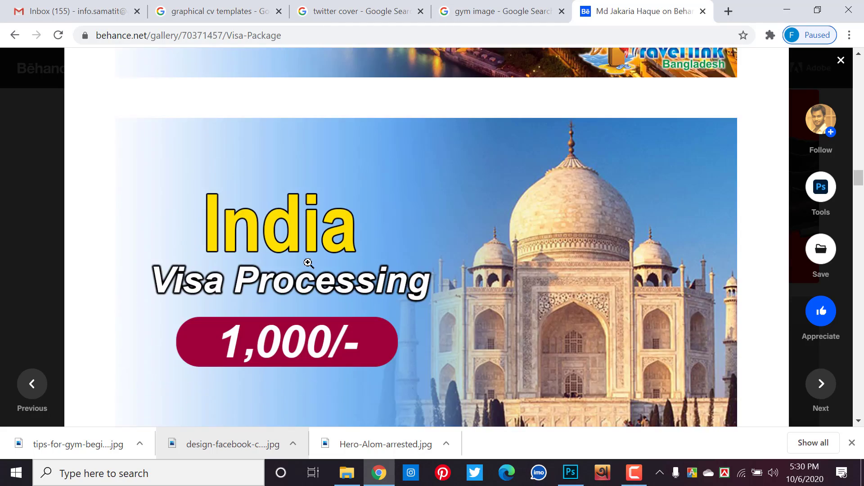
{"action": "scroll", "coordinate": [308, 263], "scroll_direction": "down", "scroll_amount": 2}
{"action": "scroll", "coordinate": [309, 264], "scroll_direction": "down", "scroll_amount": 1}
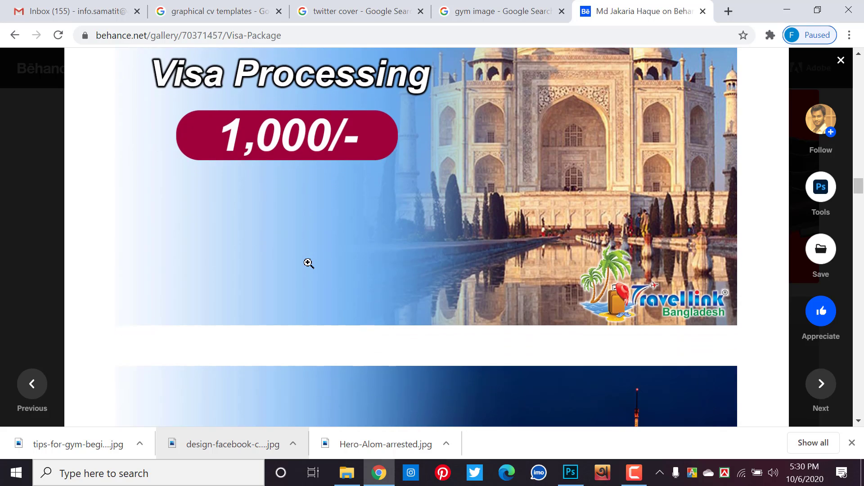
{"action": "scroll", "coordinate": [309, 263], "scroll_direction": "down", "scroll_amount": 3}
{"action": "scroll", "coordinate": [309, 263], "scroll_direction": "down", "scroll_amount": 2}
{"action": "scroll", "coordinate": [309, 263], "scroll_direction": "down", "scroll_amount": 2}
{"action": "scroll", "coordinate": [309, 263], "scroll_direction": "down", "scroll_amount": 2}
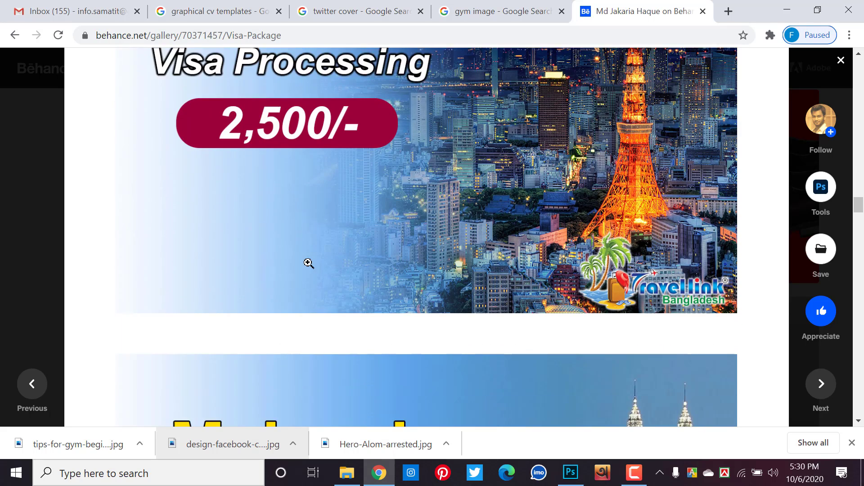
{"action": "scroll", "coordinate": [308, 263], "scroll_direction": "down", "scroll_amount": 3}
{"action": "scroll", "coordinate": [308, 263], "scroll_direction": "down", "scroll_amount": 2}
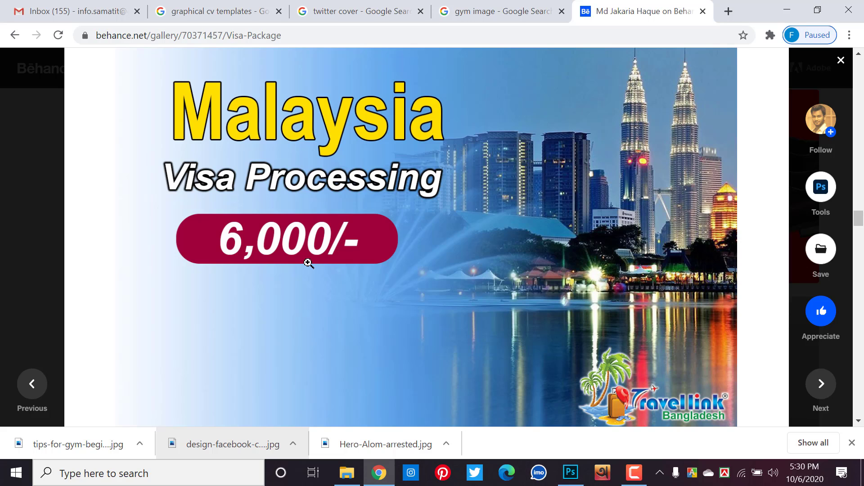
{"action": "scroll", "coordinate": [309, 264], "scroll_direction": "down", "scroll_amount": 3}
{"action": "scroll", "coordinate": [310, 265], "scroll_direction": "down", "scroll_amount": 2}
{"action": "scroll", "coordinate": [316, 267], "scroll_direction": "down", "scroll_amount": 2}
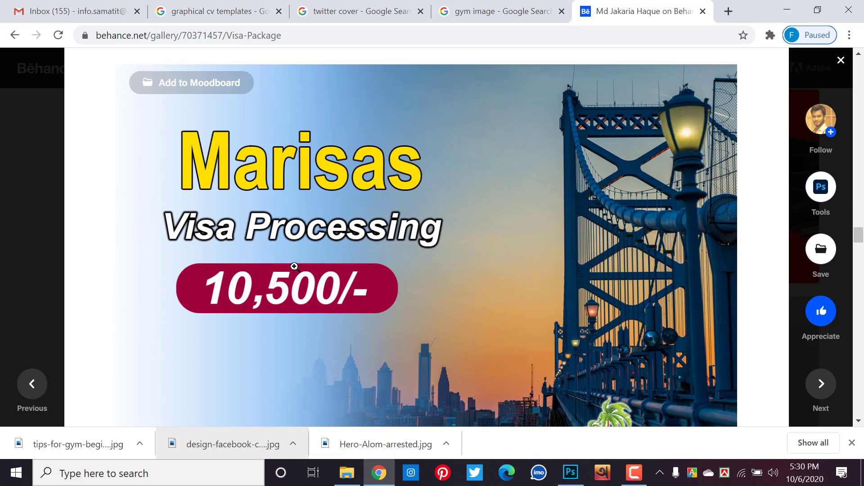
{"action": "scroll", "coordinate": [294, 267], "scroll_direction": "down", "scroll_amount": 3}
{"action": "scroll", "coordinate": [293, 266], "scroll_direction": "down", "scroll_amount": 5}
{"action": "scroll", "coordinate": [293, 267], "scroll_direction": "down", "scroll_amount": 2}
{"action": "scroll", "coordinate": [293, 268], "scroll_direction": "down", "scroll_amount": 8}
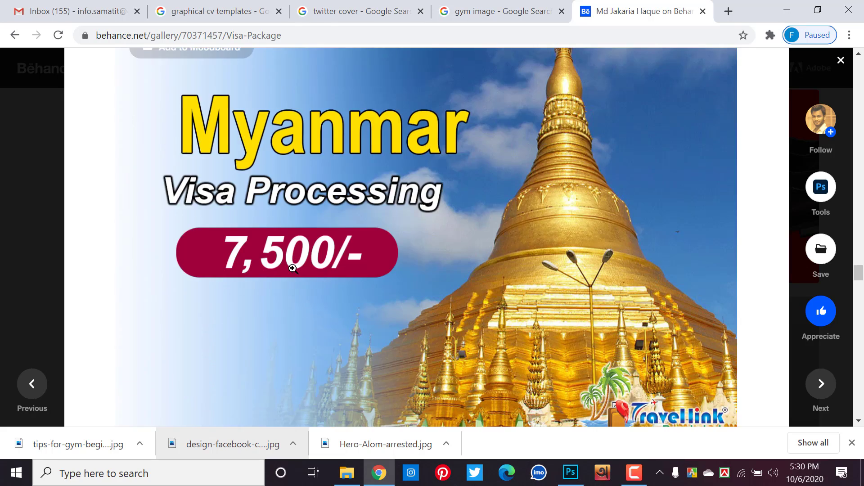
{"action": "scroll", "coordinate": [293, 268], "scroll_direction": "down", "scroll_amount": 5}
{"action": "scroll", "coordinate": [293, 269], "scroll_direction": "down", "scroll_amount": 4}
{"action": "scroll", "coordinate": [293, 268], "scroll_direction": "down", "scroll_amount": 4}
{"action": "scroll", "coordinate": [293, 269], "scroll_direction": "down", "scroll_amount": 6}
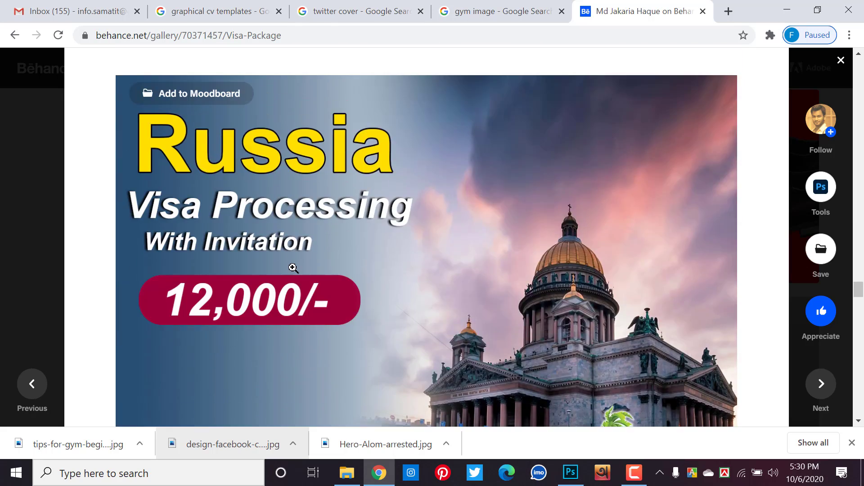
{"action": "scroll", "coordinate": [326, 313], "scroll_direction": "down", "scroll_amount": 4}
{"action": "scroll", "coordinate": [327, 313], "scroll_direction": "down", "scroll_amount": 4}
{"action": "scroll", "coordinate": [328, 318], "scroll_direction": "down", "scroll_amount": 3}
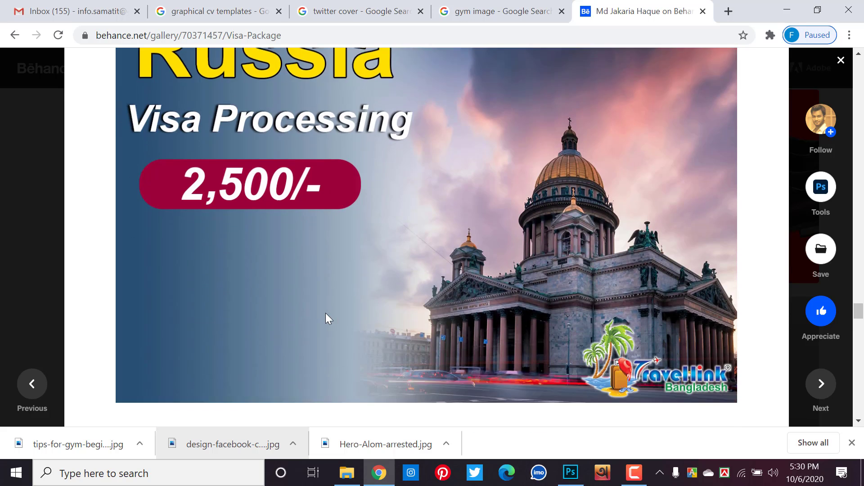
{"action": "scroll", "coordinate": [328, 318], "scroll_direction": "down", "scroll_amount": 3}
{"action": "scroll", "coordinate": [325, 314], "scroll_direction": "down", "scroll_amount": 1}
{"action": "scroll", "coordinate": [326, 314], "scroll_direction": "down", "scroll_amount": 5}
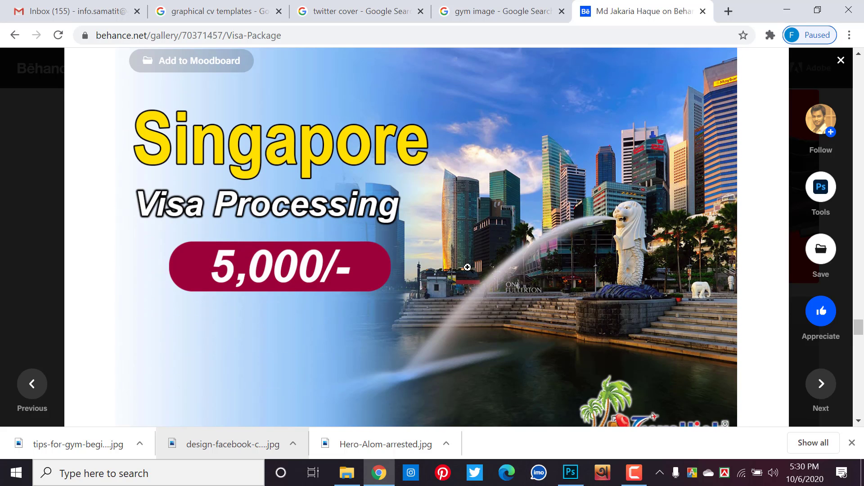
{"action": "scroll", "coordinate": [441, 198], "scroll_direction": "down", "scroll_amount": 4}
{"action": "scroll", "coordinate": [441, 195], "scroll_direction": "down", "scroll_amount": 4}
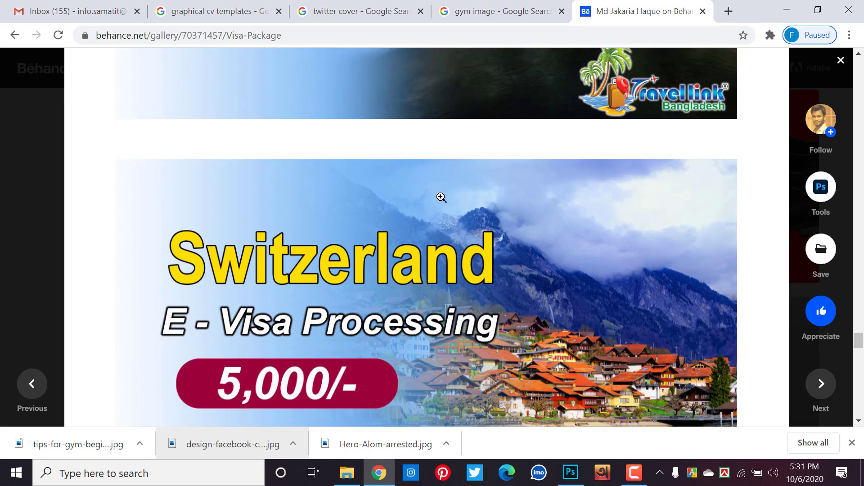
{"action": "scroll", "coordinate": [441, 195], "scroll_direction": "down", "scroll_amount": 2}
{"action": "scroll", "coordinate": [441, 196], "scroll_direction": "down", "scroll_amount": 3}
{"action": "scroll", "coordinate": [440, 197], "scroll_direction": "down", "scroll_amount": 1}
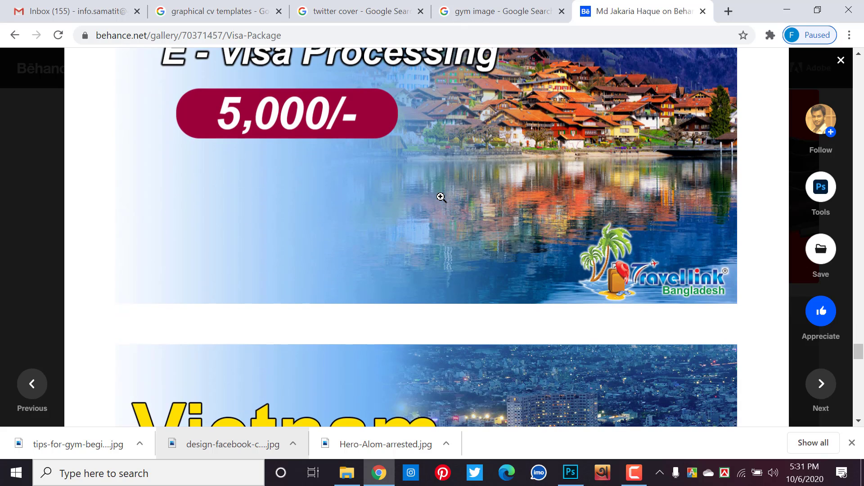
{"action": "scroll", "coordinate": [441, 198], "scroll_direction": "down", "scroll_amount": 4}
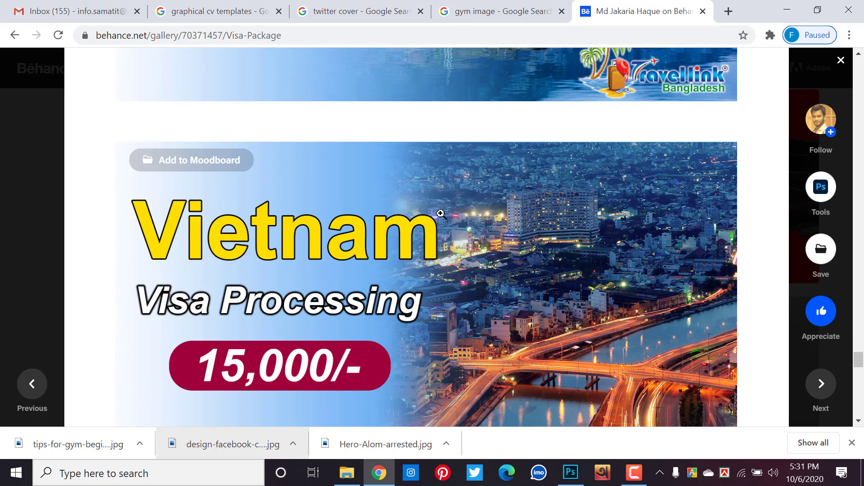
{"action": "scroll", "coordinate": [440, 214], "scroll_direction": "down", "scroll_amount": 2}
{"action": "scroll", "coordinate": [441, 214], "scroll_direction": "down", "scroll_amount": 1}
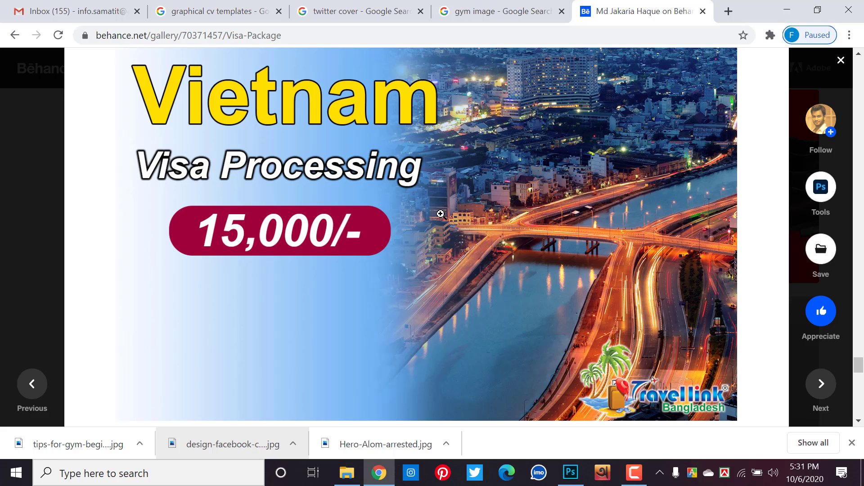
{"action": "scroll", "coordinate": [441, 214], "scroll_direction": "down", "scroll_amount": 1}
{"action": "scroll", "coordinate": [440, 214], "scroll_direction": "down", "scroll_amount": 2}
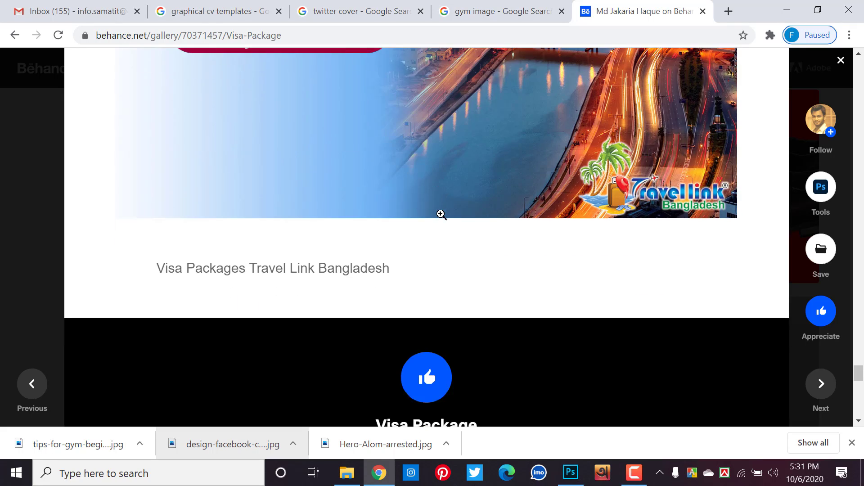
{"action": "scroll", "coordinate": [440, 214], "scroll_direction": "down", "scroll_amount": 2}
{"action": "scroll", "coordinate": [440, 214], "scroll_direction": "down", "scroll_amount": 3}
{"action": "scroll", "coordinate": [441, 213], "scroll_direction": "down", "scroll_amount": 2}
{"action": "scroll", "coordinate": [438, 212], "scroll_direction": "up", "scroll_amount": 5}
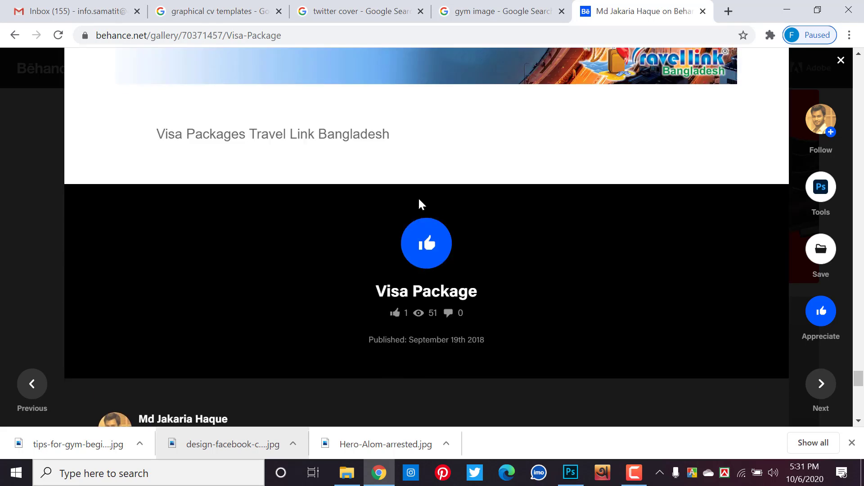
{"action": "scroll", "coordinate": [420, 203], "scroll_direction": "up", "scroll_amount": 1}
{"action": "scroll", "coordinate": [440, 234], "scroll_direction": "up", "scroll_amount": 5}
{"action": "scroll", "coordinate": [436, 233], "scroll_direction": "up", "scroll_amount": 2}
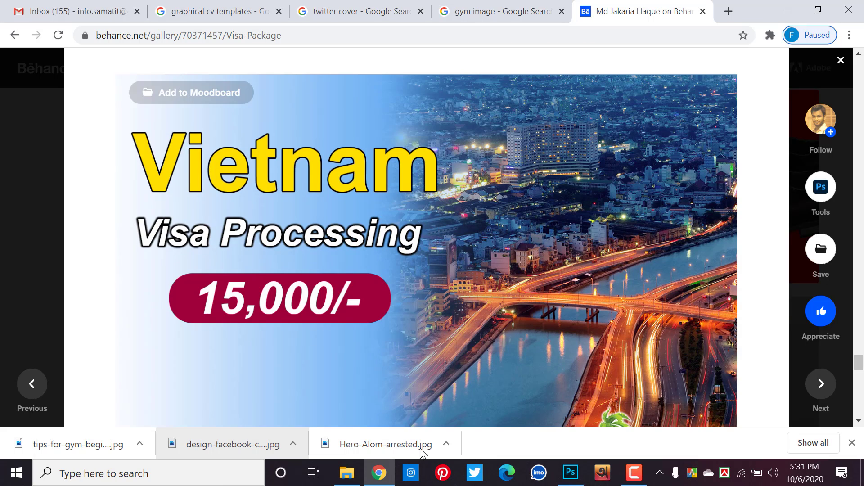
- Bring the Photoshop gym cover back to the front and zoom the canvas in and out
{"action": "left_click", "coordinate": [570, 472]}
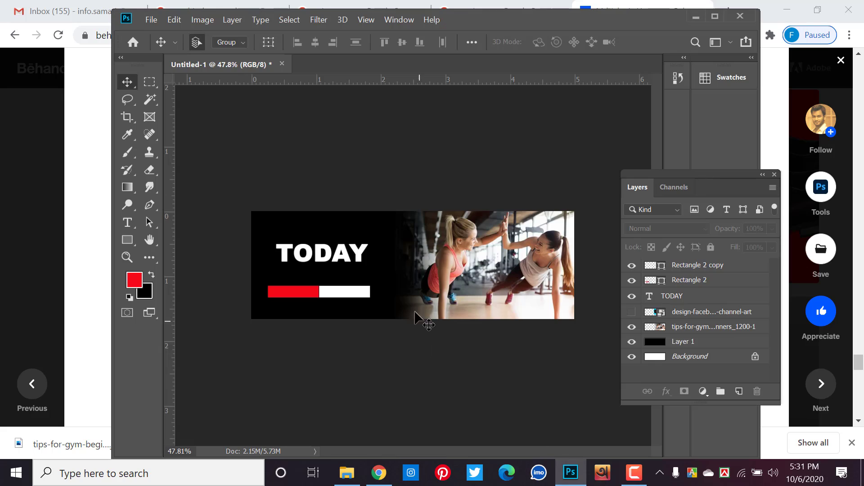
{"action": "scroll", "coordinate": [419, 283], "scroll_direction": "up", "scroll_amount": 1}
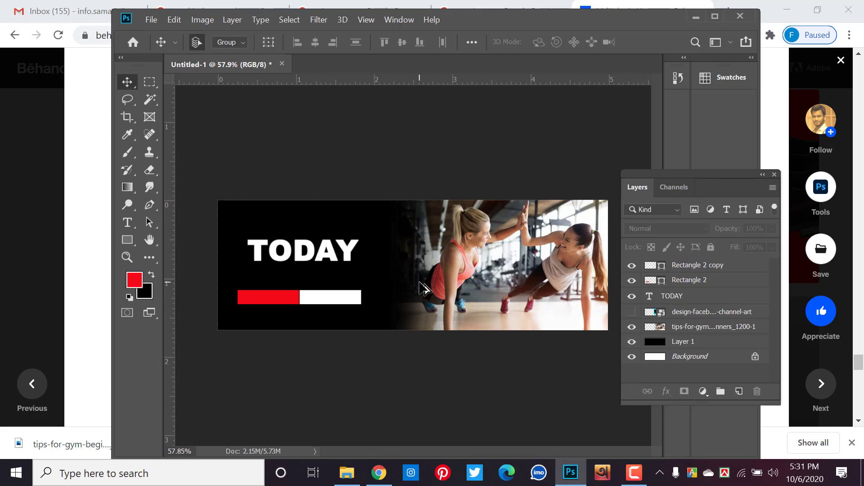
{"action": "key", "text": "alt"}
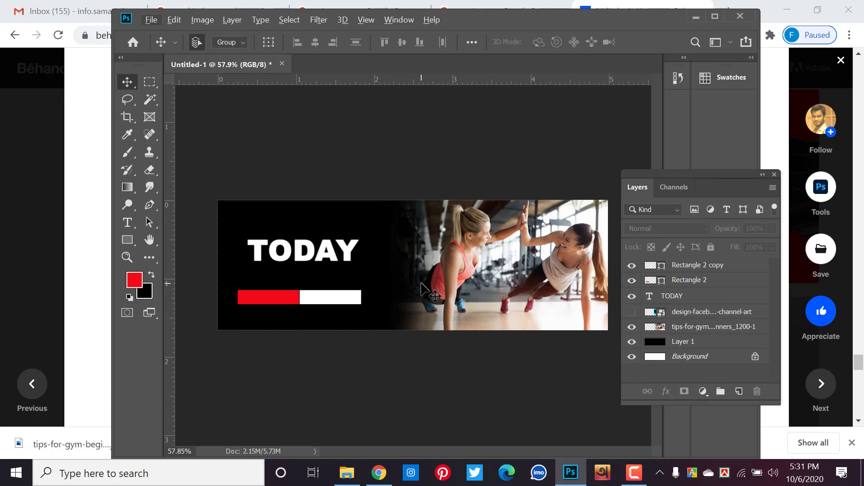
{"action": "scroll", "coordinate": [421, 283], "scroll_direction": "up", "scroll_amount": 1}
{"action": "scroll", "coordinate": [419, 285], "scroll_direction": "up", "scroll_amount": 1}
{"action": "scroll", "coordinate": [419, 286], "scroll_direction": "up", "scroll_amount": 1}
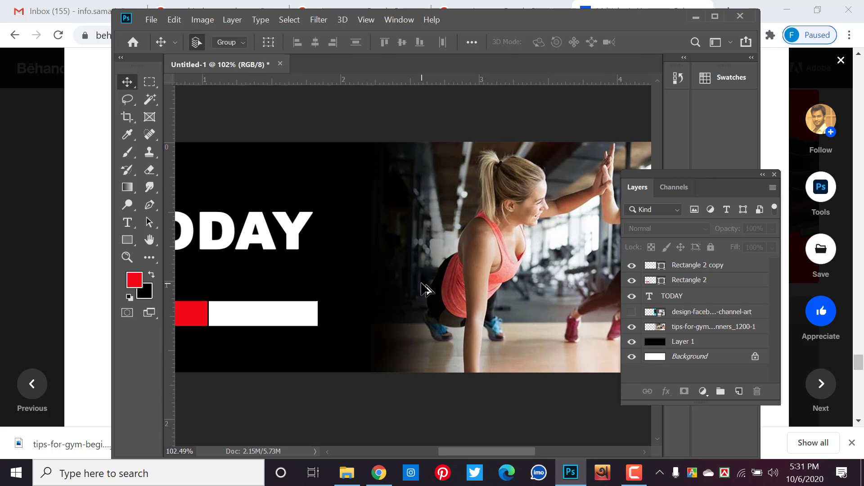
{"action": "scroll", "coordinate": [418, 287], "scroll_direction": "up", "scroll_amount": 1}
{"action": "scroll", "coordinate": [418, 288], "scroll_direction": "down", "scroll_amount": 1}
{"action": "scroll", "coordinate": [418, 288], "scroll_direction": "down", "scroll_amount": 1}
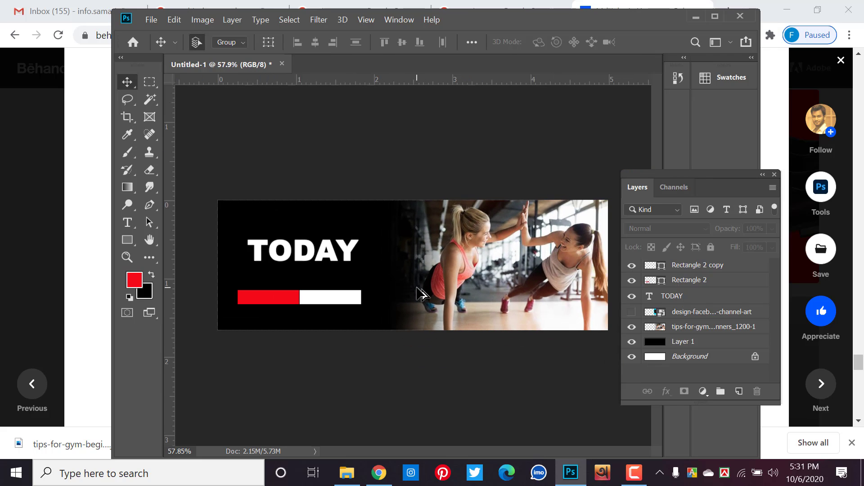
- Save the design as 'twitter over.psd' in New folder (4), accepting the compatibility prompt
{"action": "left_click", "coordinate": [152, 22]}
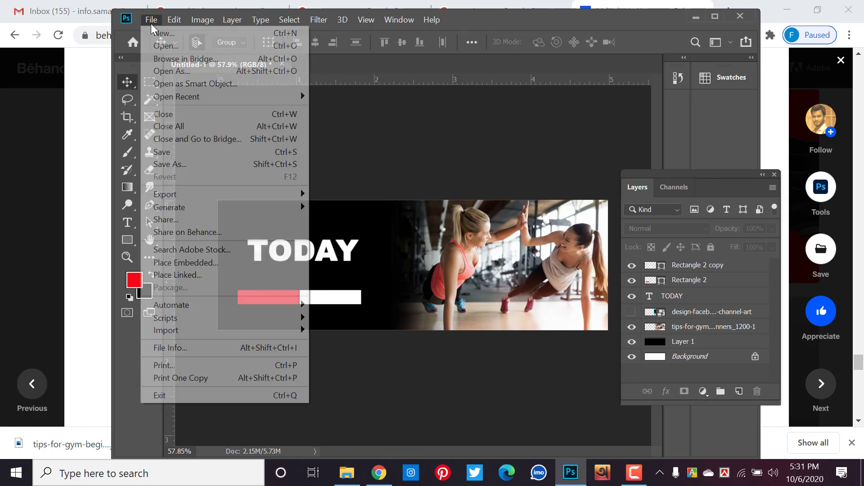
{"action": "left_click", "coordinate": [178, 164]}
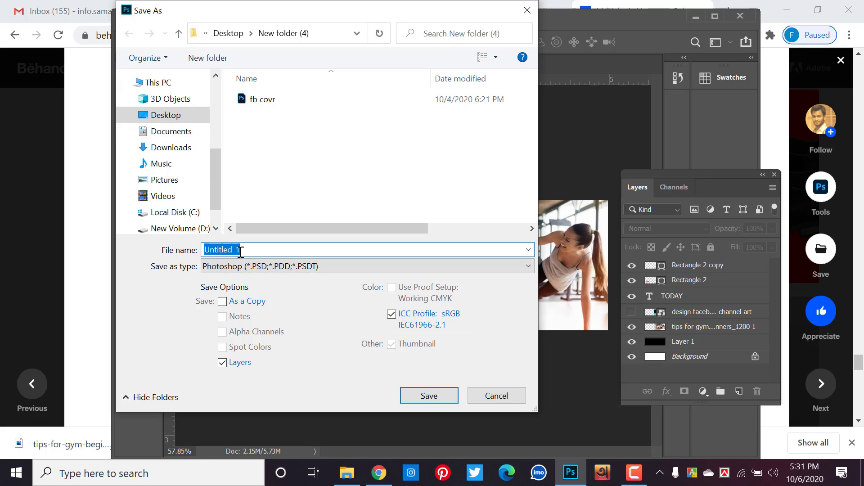
{"action": "type", "text": "twitter"}
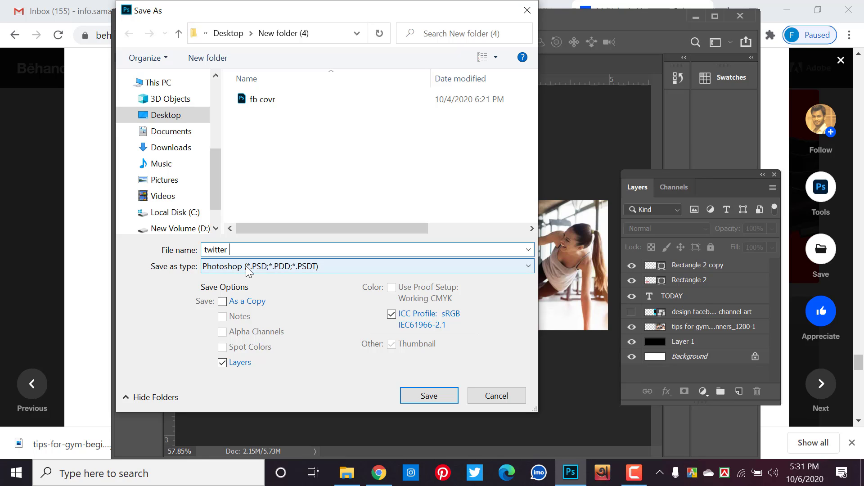
{"action": "type", "text": "ver"}
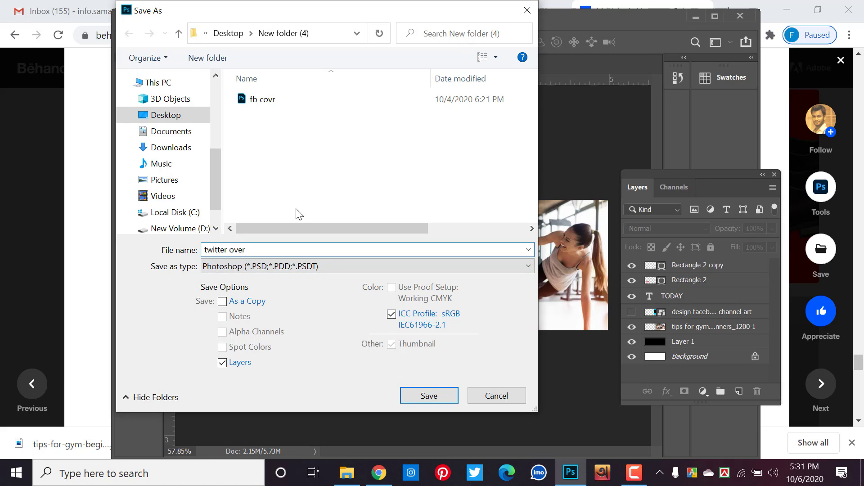
{"action": "left_click", "coordinate": [419, 397]}
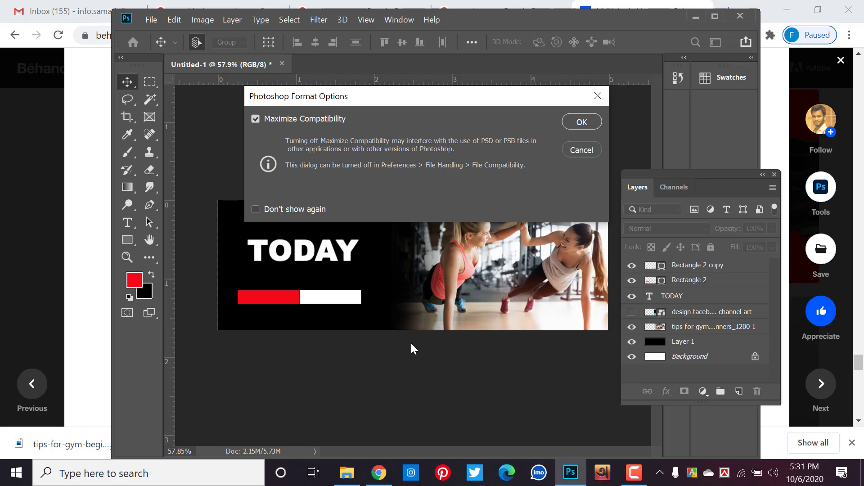
{"action": "left_click", "coordinate": [578, 122]}
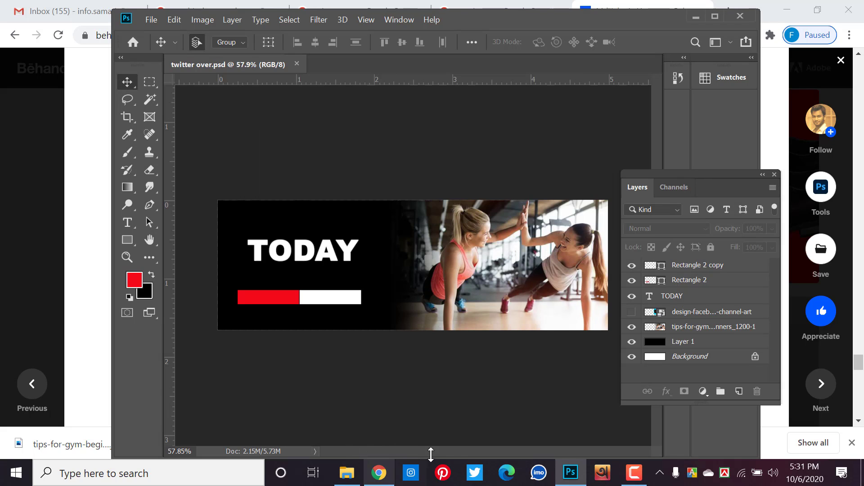
{"action": "left_click", "coordinate": [633, 476]}
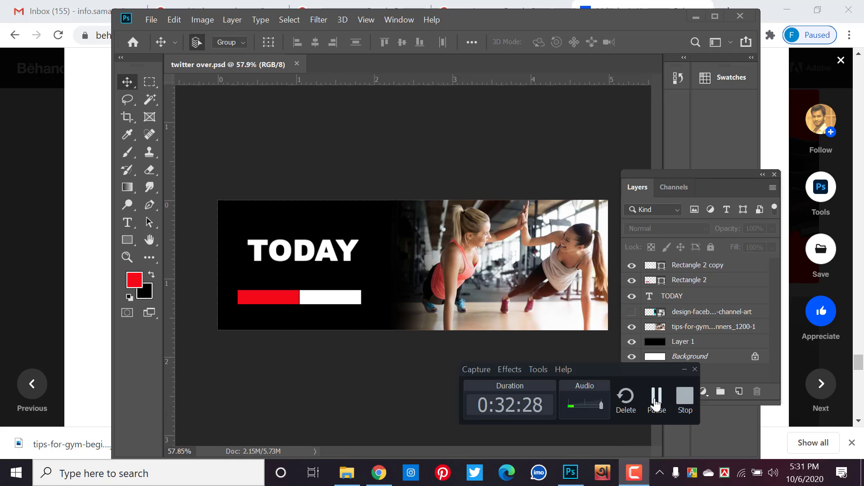
- Google 'facebook ads size' and find the recommended 1,200 x 628 pixel image size
{"action": "left_click", "coordinate": [657, 404]}
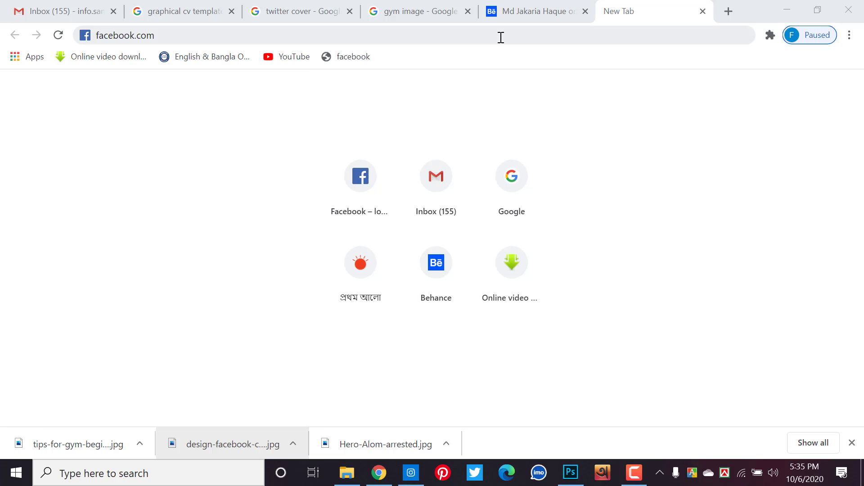
{"action": "left_click", "coordinate": [526, 185]}
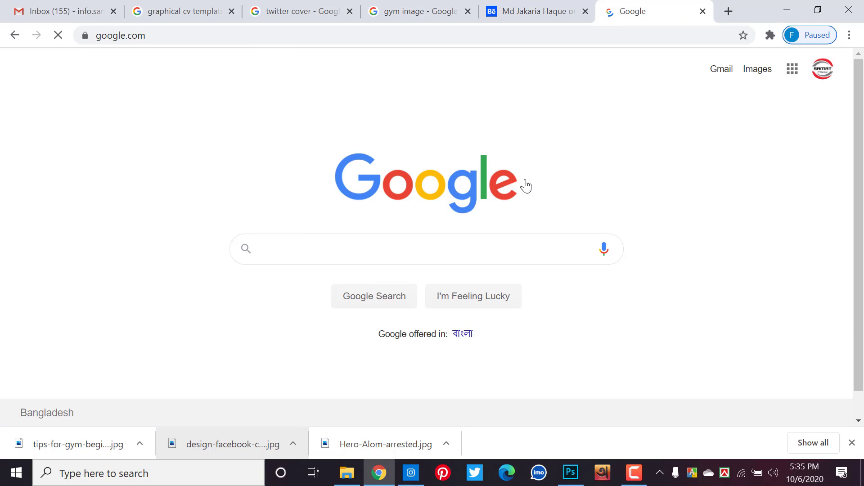
{"action": "type", "text": "faceb"}
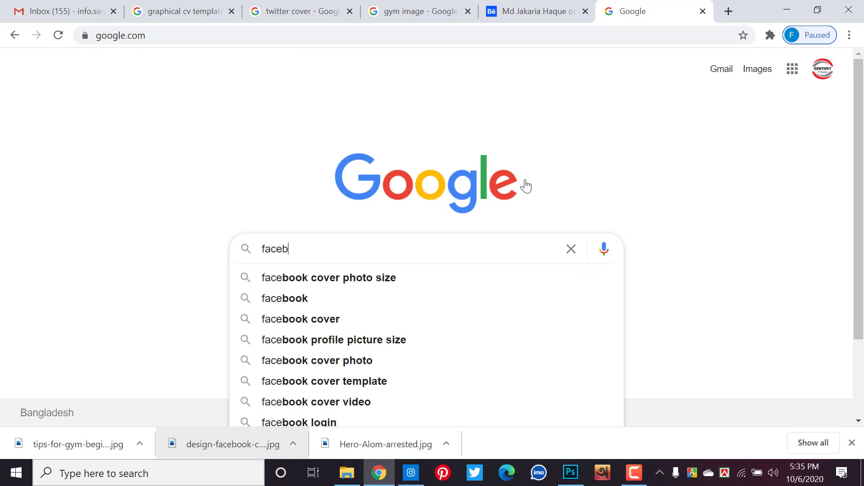
{"action": "type", "text": "ook "}
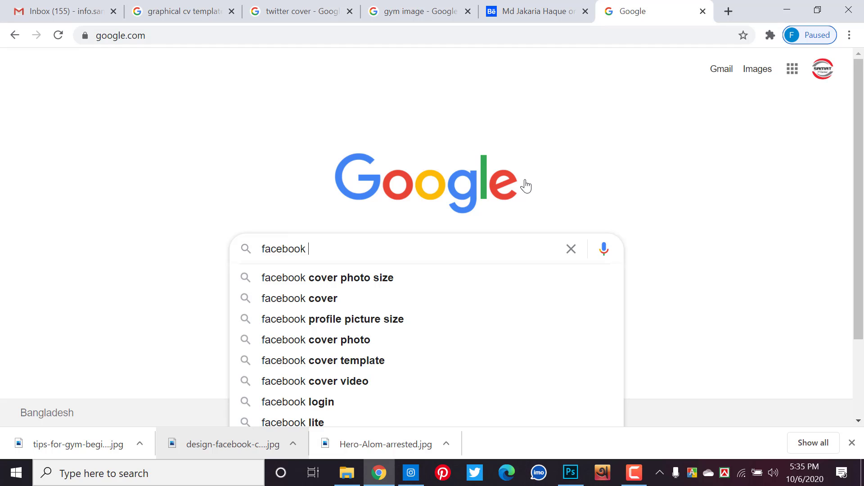
{"action": "type", "text": "ads"}
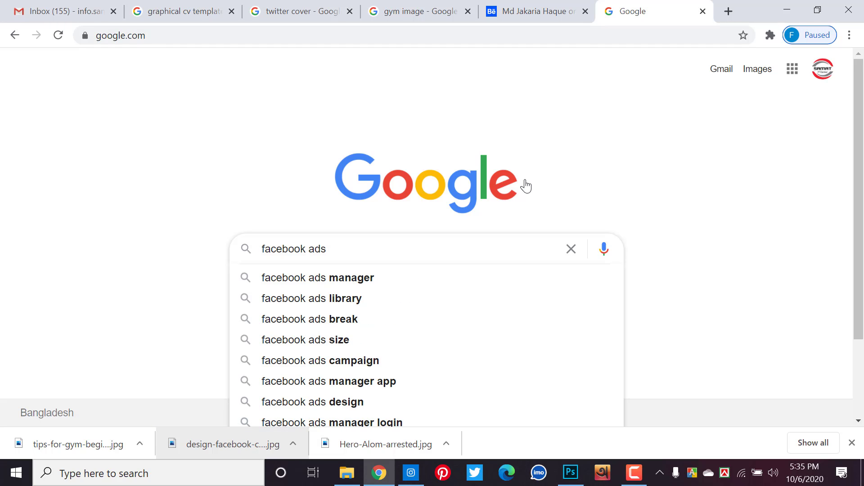
{"action": "key", "text": "Down"}
{"action": "key", "text": "Down"}
{"action": "key", "text": "Down"}
{"action": "key", "text": "Down"}
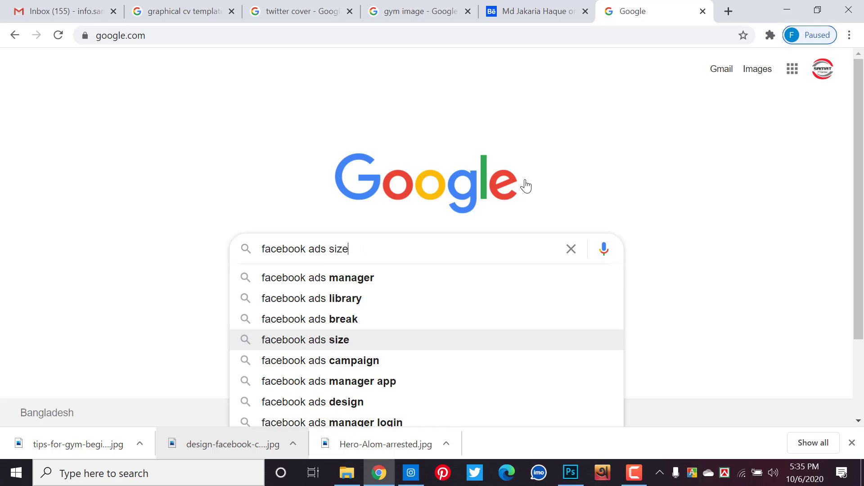
{"action": "key", "text": "Return"}
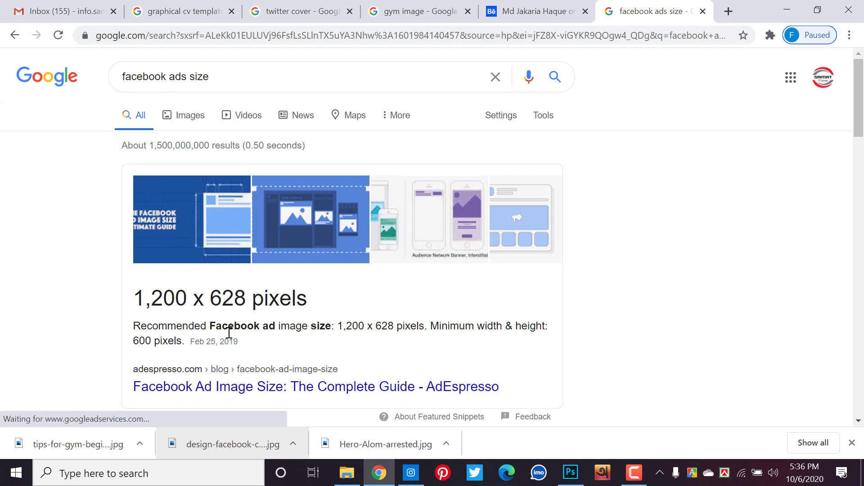
{"action": "scroll", "coordinate": [229, 333], "scroll_direction": "down", "scroll_amount": 1}
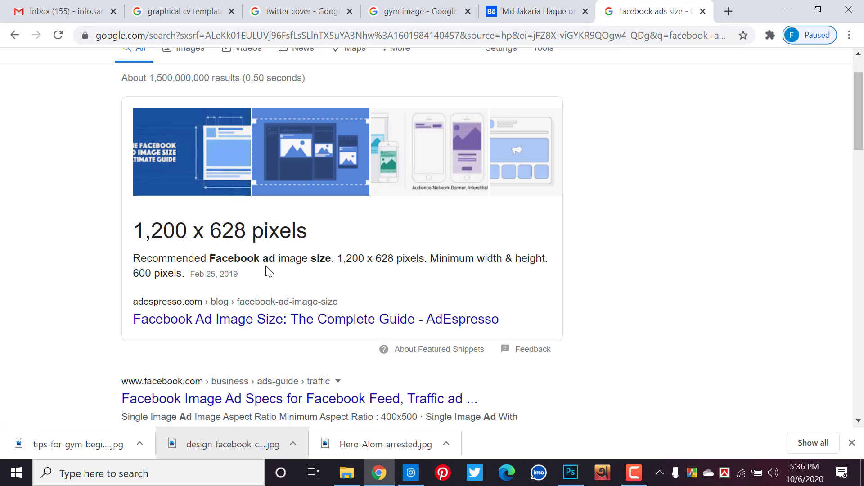
{"action": "left_click_drag", "start_coordinate": [274, 258], "coordinate": [396, 258]}
{"action": "left_click", "coordinate": [353, 224]}
{"action": "scroll", "coordinate": [354, 221], "scroll_direction": "down", "scroll_amount": 3}
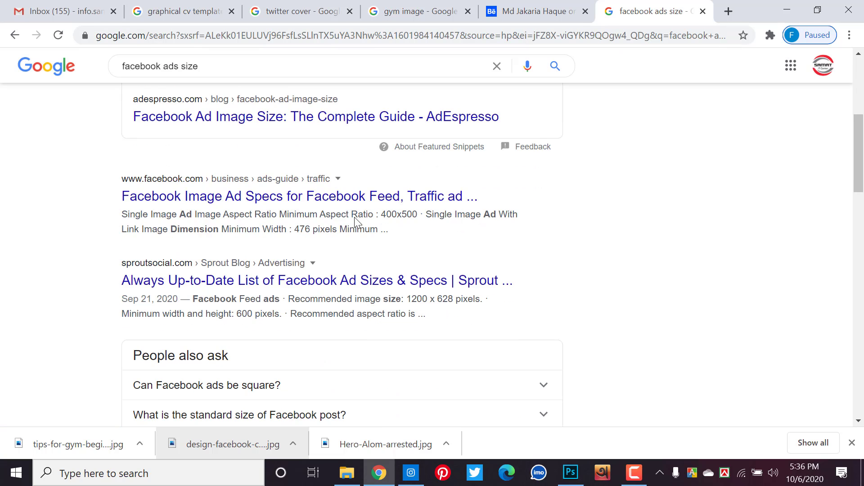
{"action": "scroll", "coordinate": [355, 217], "scroll_direction": "up", "scroll_amount": 4}
{"action": "scroll", "coordinate": [279, 391], "scroll_direction": "down", "scroll_amount": 3}
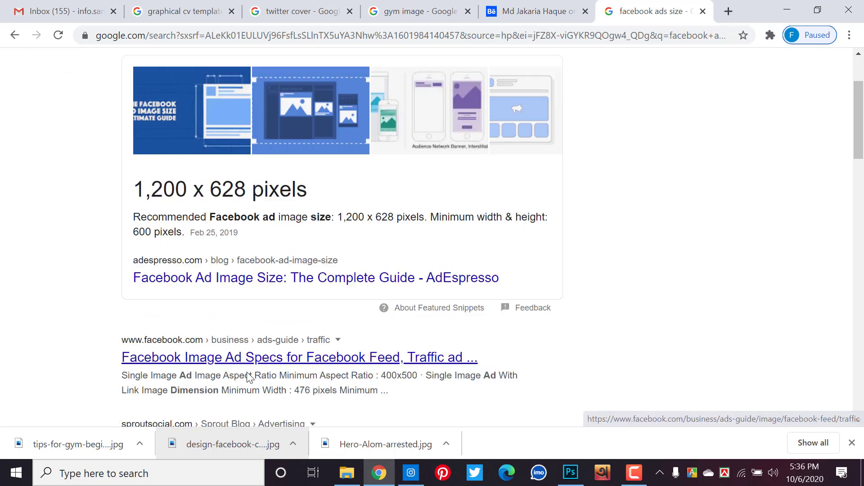
- Open the AdEspresso Facebook ad size guide and read its image and video specs
{"action": "left_click", "coordinate": [254, 259]}
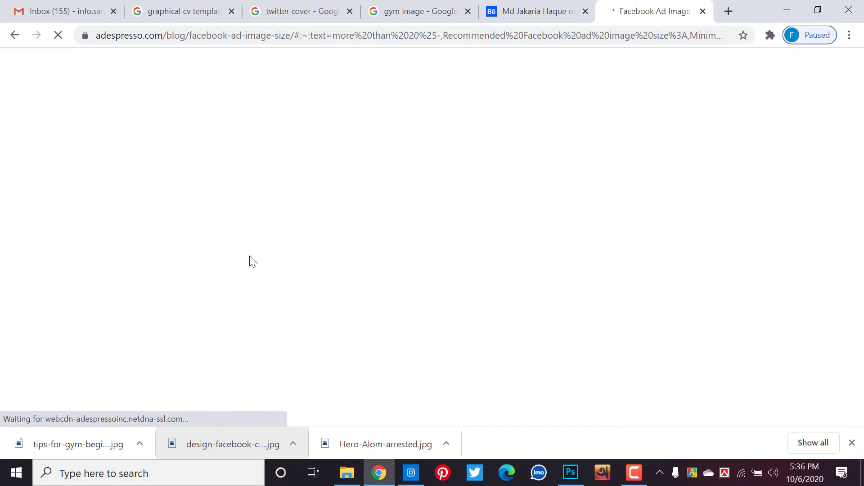
{"action": "scroll", "coordinate": [253, 261], "scroll_direction": "down", "scroll_amount": 2}
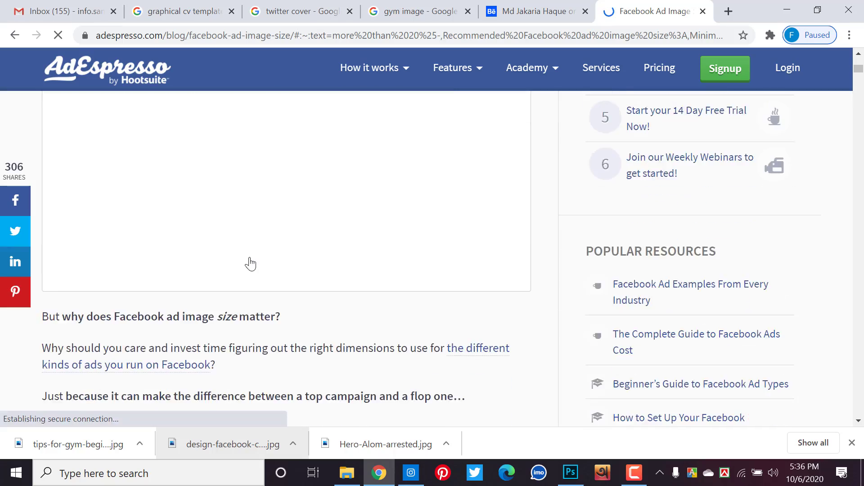
{"action": "scroll", "coordinate": [252, 262], "scroll_direction": "down", "scroll_amount": 4}
{"action": "scroll", "coordinate": [251, 262], "scroll_direction": "down", "scroll_amount": 3}
{"action": "scroll", "coordinate": [251, 263], "scroll_direction": "down", "scroll_amount": 2}
{"action": "scroll", "coordinate": [251, 264], "scroll_direction": "down", "scroll_amount": 5}
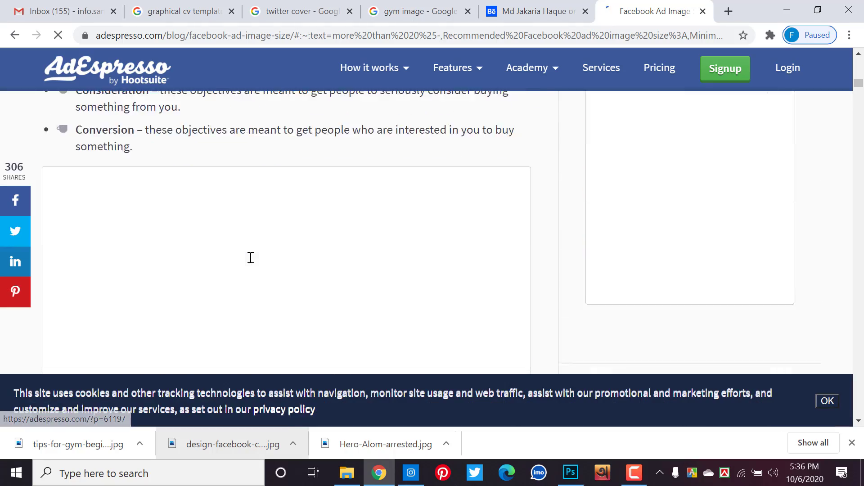
{"action": "scroll", "coordinate": [249, 257], "scroll_direction": "down", "scroll_amount": 4}
{"action": "scroll", "coordinate": [249, 261], "scroll_direction": "down", "scroll_amount": 4}
{"action": "scroll", "coordinate": [249, 262], "scroll_direction": "down", "scroll_amount": 4}
{"action": "scroll", "coordinate": [250, 258], "scroll_direction": "down", "scroll_amount": 5}
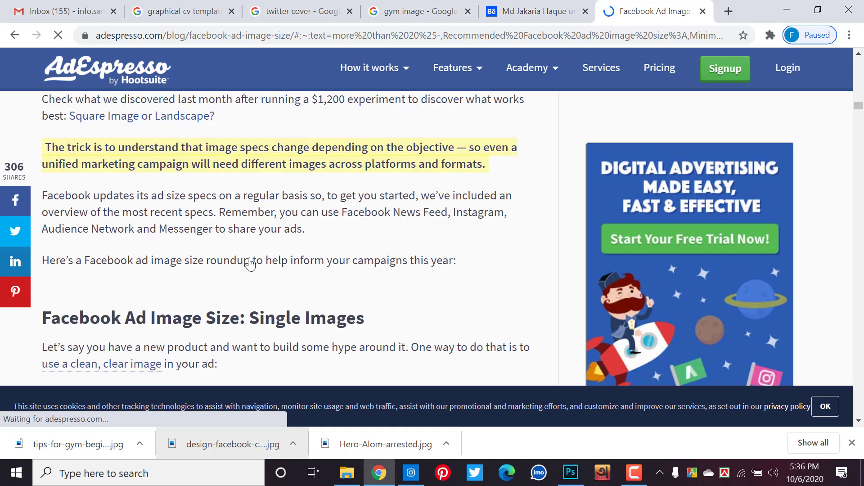
{"action": "scroll", "coordinate": [251, 260], "scroll_direction": "down", "scroll_amount": 4}
{"action": "scroll", "coordinate": [252, 261], "scroll_direction": "down", "scroll_amount": 3}
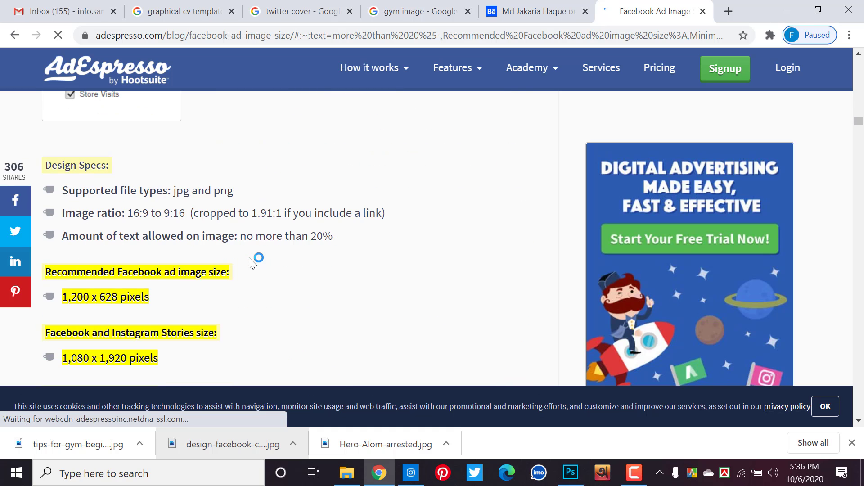
{"action": "scroll", "coordinate": [303, 251], "scroll_direction": "down", "scroll_amount": 2}
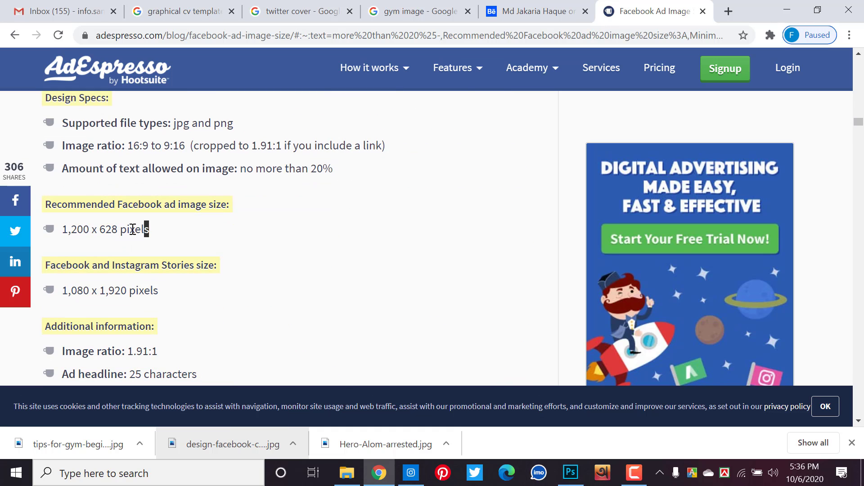
{"action": "mouse_move", "coordinate": [127, 229]}
{"action": "left_mouse_down"}
{"action": "mouse_move", "coordinate": [216, 225]}
{"action": "mouse_move", "coordinate": [182, 202]}
{"action": "left_mouse_up"}
{"action": "scroll", "coordinate": [194, 239], "scroll_direction": "down", "scroll_amount": 1}
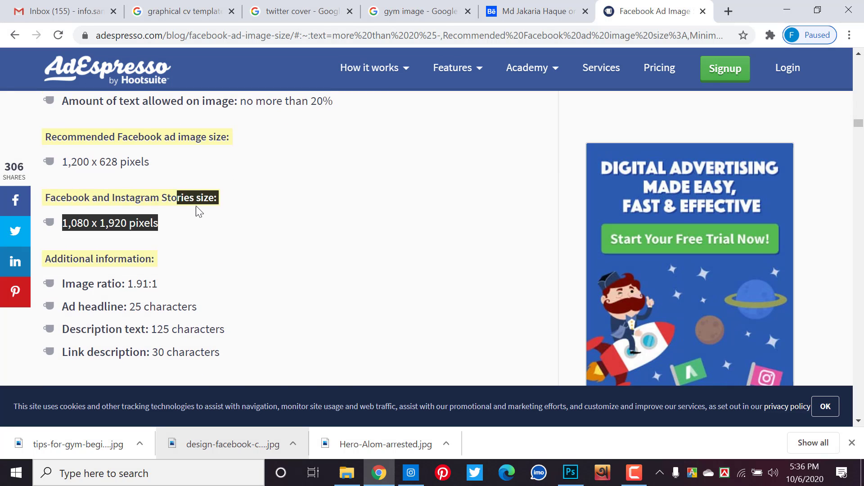
{"action": "scroll", "coordinate": [198, 212], "scroll_direction": "down", "scroll_amount": 2}
{"action": "scroll", "coordinate": [185, 148], "scroll_direction": "down", "scroll_amount": 1}
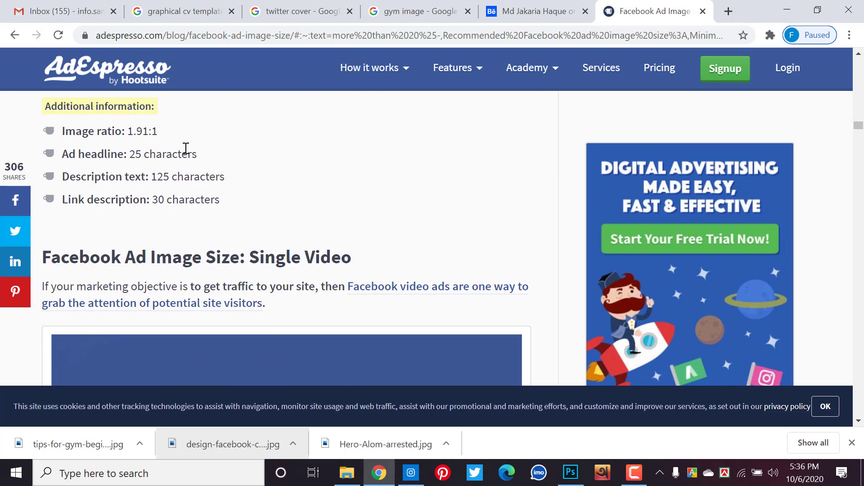
{"action": "scroll", "coordinate": [231, 202], "scroll_direction": "up", "scroll_amount": 2}
{"action": "scroll", "coordinate": [231, 207], "scroll_direction": "down", "scroll_amount": 10}
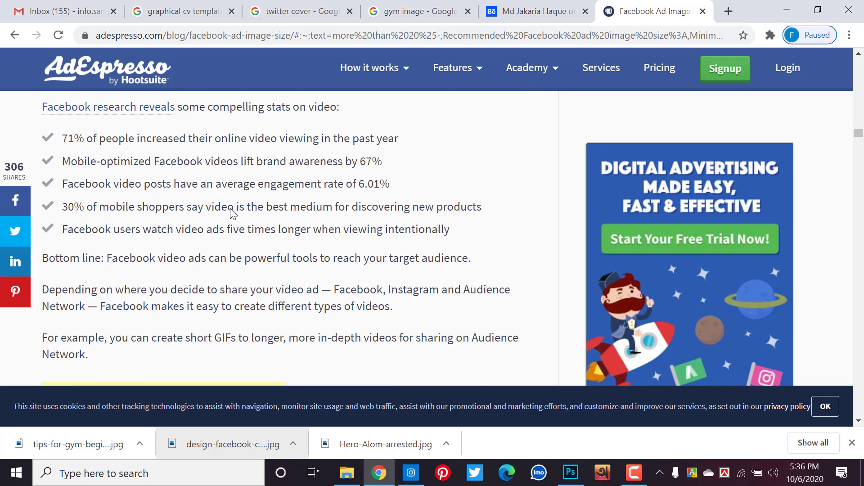
{"action": "scroll", "coordinate": [232, 210], "scroll_direction": "down", "scroll_amount": 5}
{"action": "scroll", "coordinate": [231, 211], "scroll_direction": "down", "scroll_amount": 5}
{"action": "scroll", "coordinate": [232, 213], "scroll_direction": "down", "scroll_amount": 2}
{"action": "scroll", "coordinate": [232, 210], "scroll_direction": "up", "scroll_amount": 3}
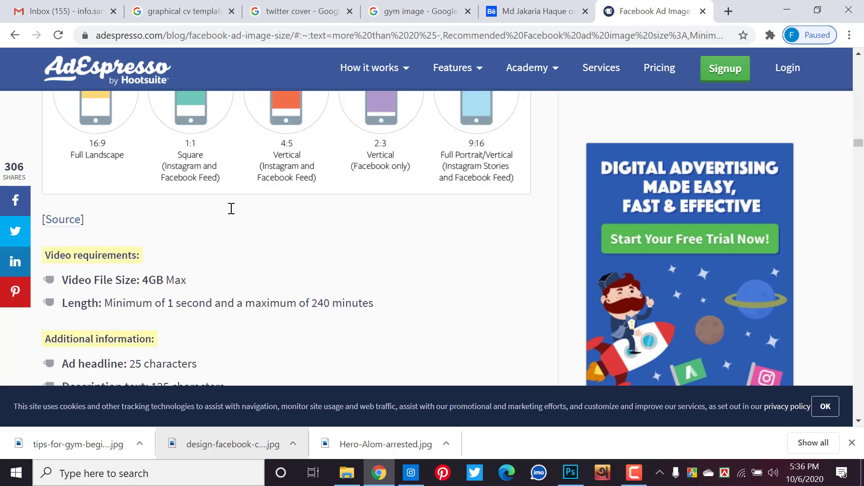
{"action": "scroll", "coordinate": [230, 207], "scroll_direction": "up", "scroll_amount": 2}
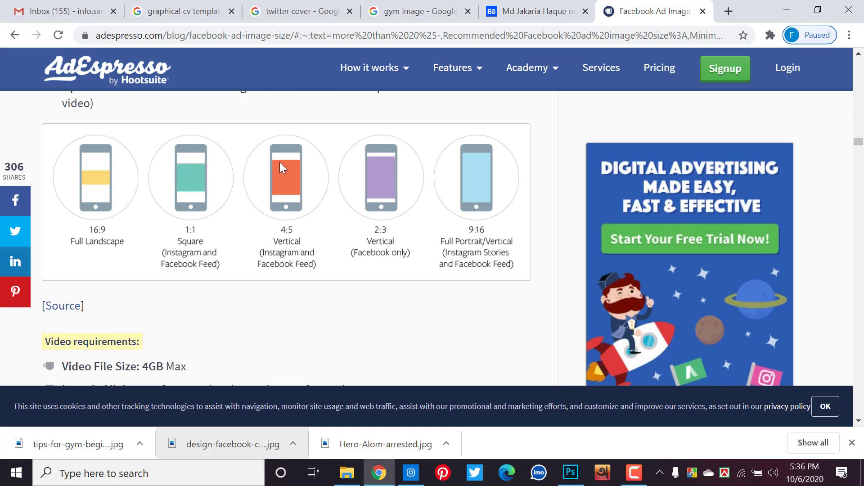
- Read on through the carousel and collection format size requirements
{"action": "scroll", "coordinate": [293, 217], "scroll_direction": "down", "scroll_amount": 3}
{"action": "scroll", "coordinate": [245, 216], "scroll_direction": "down", "scroll_amount": 4}
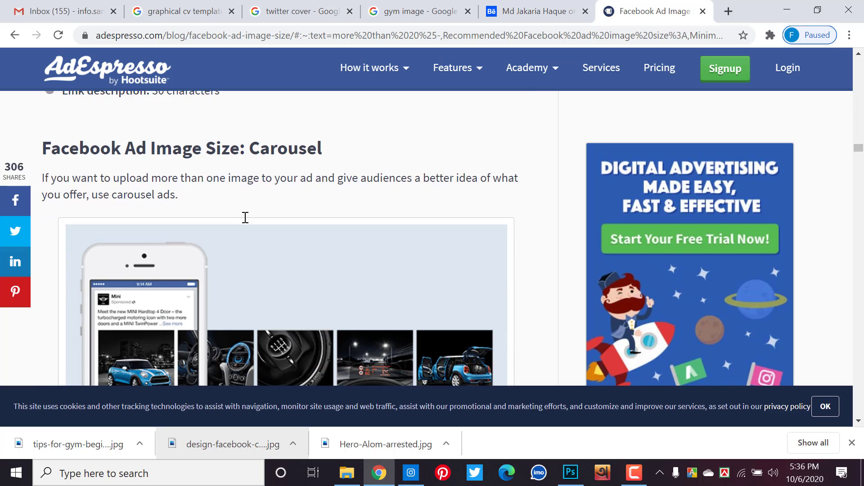
{"action": "scroll", "coordinate": [246, 223], "scroll_direction": "up", "scroll_amount": 4}
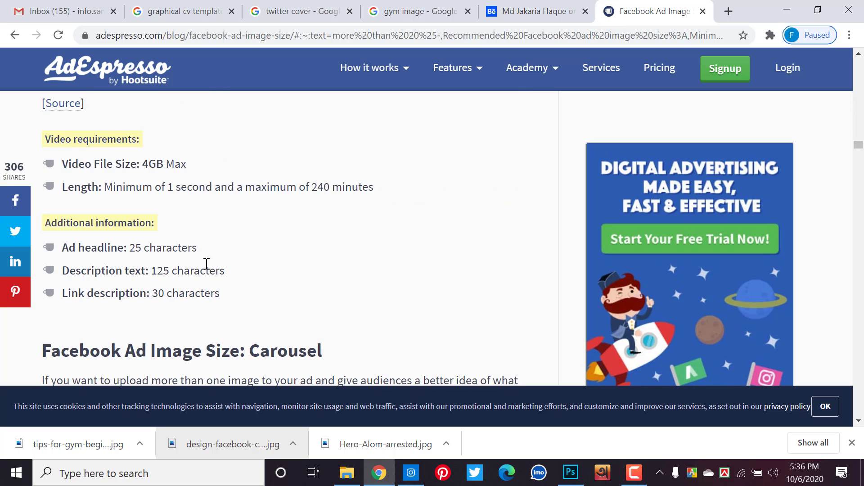
{"action": "scroll", "coordinate": [206, 263], "scroll_direction": "down", "scroll_amount": 5}
{"action": "scroll", "coordinate": [205, 266], "scroll_direction": "down", "scroll_amount": 5}
{"action": "scroll", "coordinate": [208, 267], "scroll_direction": "down", "scroll_amount": 5}
{"action": "scroll", "coordinate": [212, 270], "scroll_direction": "down", "scroll_amount": 5}
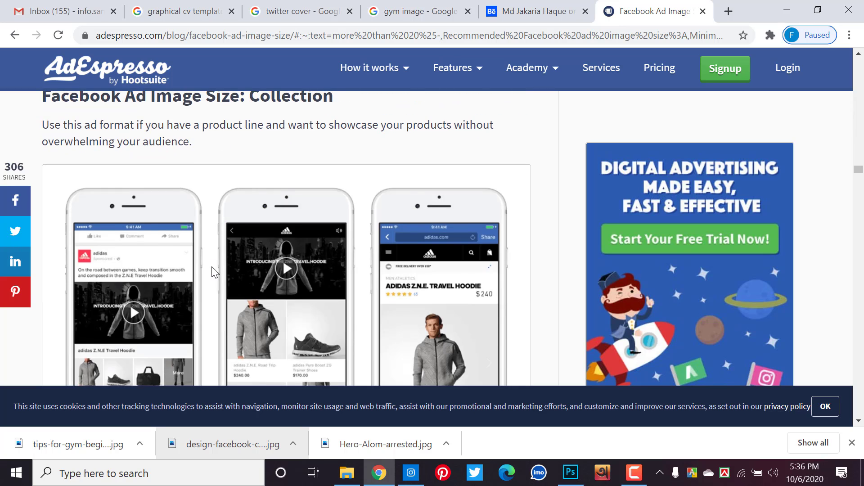
{"action": "scroll", "coordinate": [213, 270], "scroll_direction": "down", "scroll_amount": 3}
{"action": "scroll", "coordinate": [214, 270], "scroll_direction": "down", "scroll_amount": 5}
{"action": "scroll", "coordinate": [214, 271], "scroll_direction": "down", "scroll_amount": 3}
{"action": "scroll", "coordinate": [214, 270], "scroll_direction": "down", "scroll_amount": 5}
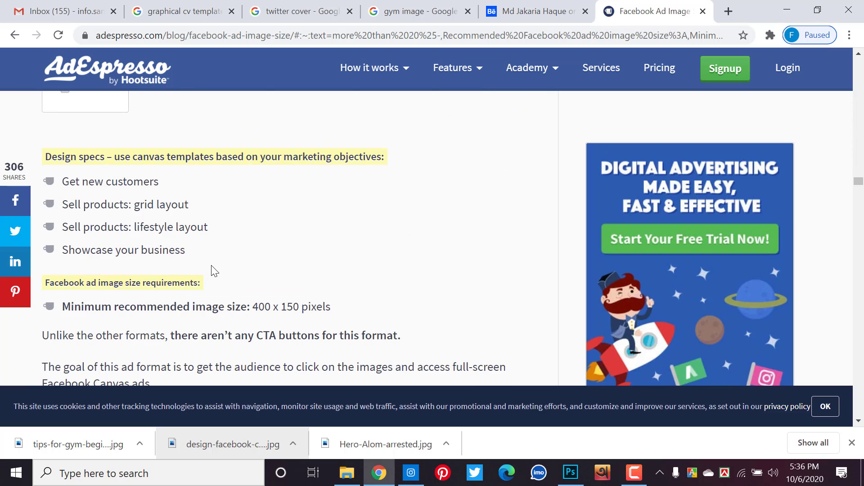
{"action": "scroll", "coordinate": [215, 269], "scroll_direction": "down", "scroll_amount": 5}
{"action": "scroll", "coordinate": [214, 263], "scroll_direction": "down", "scroll_amount": 5}
{"action": "scroll", "coordinate": [158, 216], "scroll_direction": "down", "scroll_amount": 5}
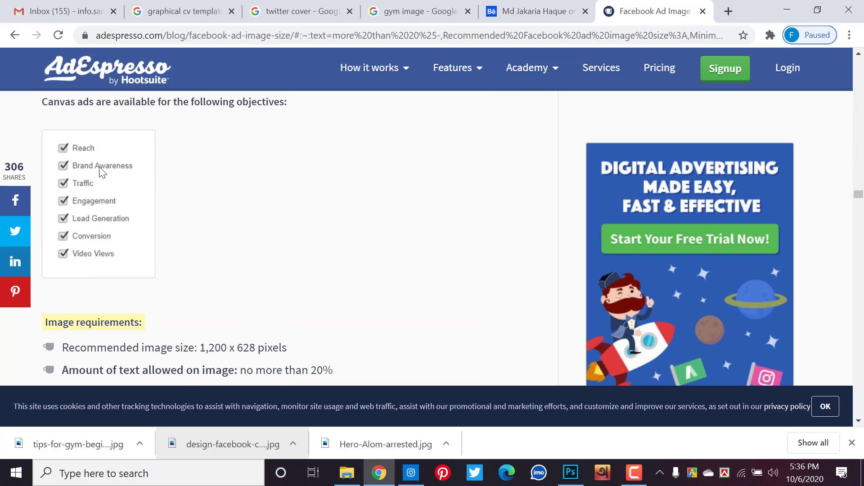
{"action": "scroll", "coordinate": [101, 189], "scroll_direction": "down", "scroll_amount": 1}
{"action": "scroll", "coordinate": [122, 216], "scroll_direction": "down", "scroll_amount": 1}
{"action": "scroll", "coordinate": [139, 236], "scroll_direction": "down", "scroll_amount": 5}
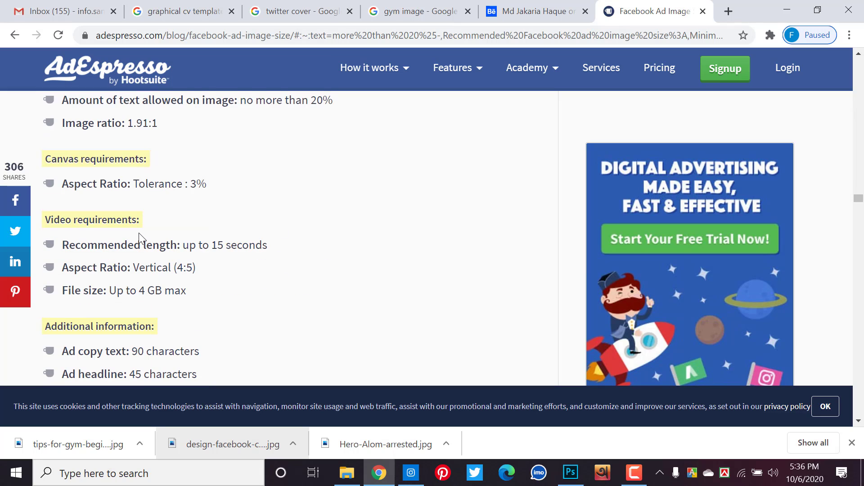
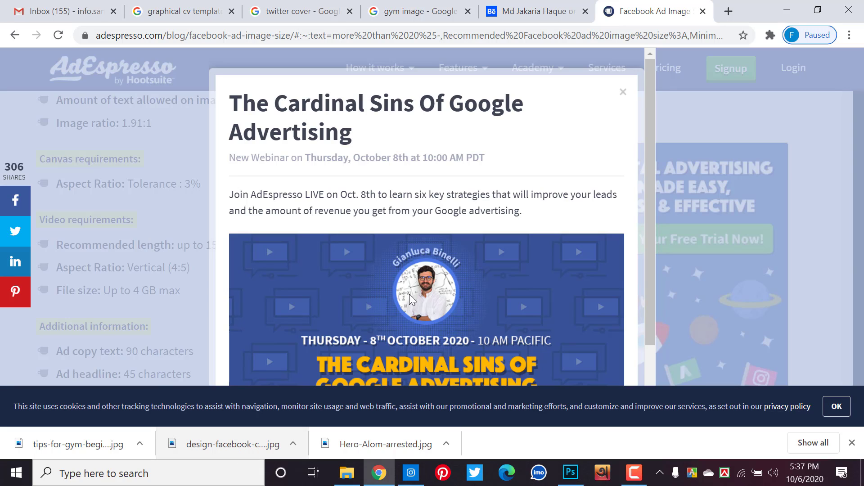
- Close the webinar pop-up, read the AdEspresso article down to Marketplace, and return to Photoshop
{"action": "scroll", "coordinate": [412, 288], "scroll_direction": "down", "scroll_amount": 2}
{"action": "scroll", "coordinate": [594, 146], "scroll_direction": "up", "scroll_amount": 2}
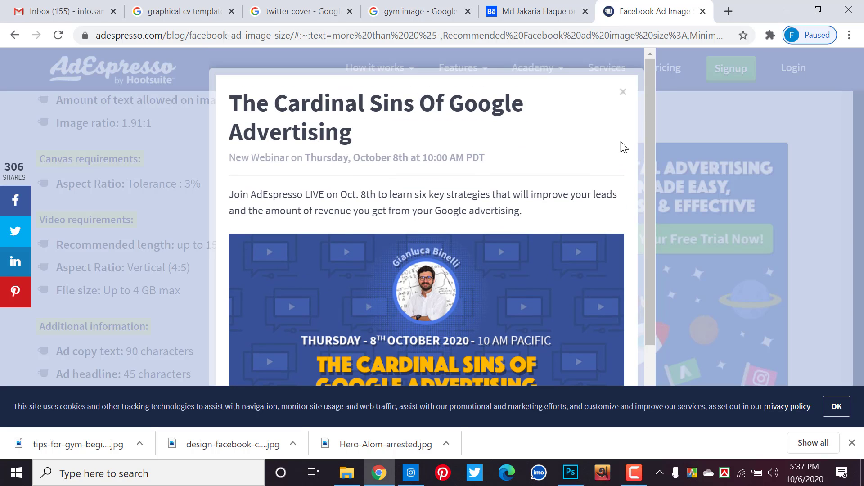
{"action": "left_click", "coordinate": [623, 92]}
{"action": "scroll", "coordinate": [440, 197], "scroll_direction": "down", "scroll_amount": 5}
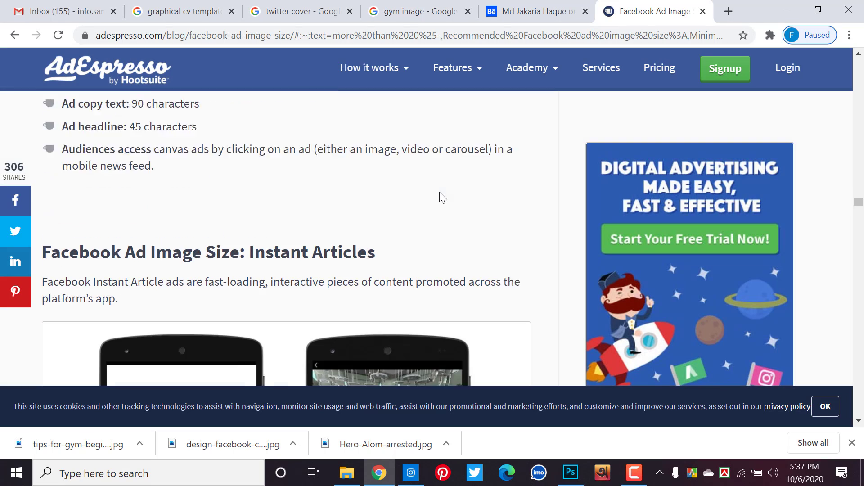
{"action": "scroll", "coordinate": [439, 195], "scroll_direction": "down", "scroll_amount": 2}
{"action": "scroll", "coordinate": [439, 193], "scroll_direction": "down", "scroll_amount": 4}
{"action": "scroll", "coordinate": [439, 234], "scroll_direction": "down", "scroll_amount": 5}
{"action": "scroll", "coordinate": [437, 279], "scroll_direction": "down", "scroll_amount": 6}
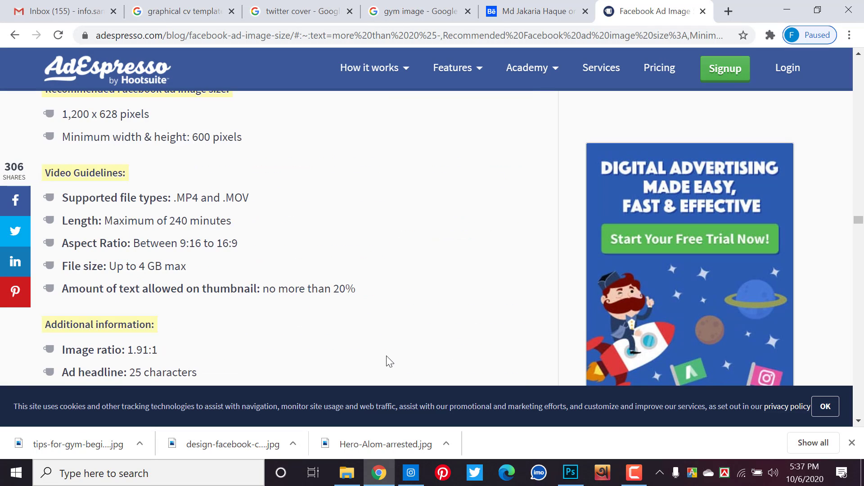
{"action": "scroll", "coordinate": [388, 361], "scroll_direction": "down", "scroll_amount": 6}
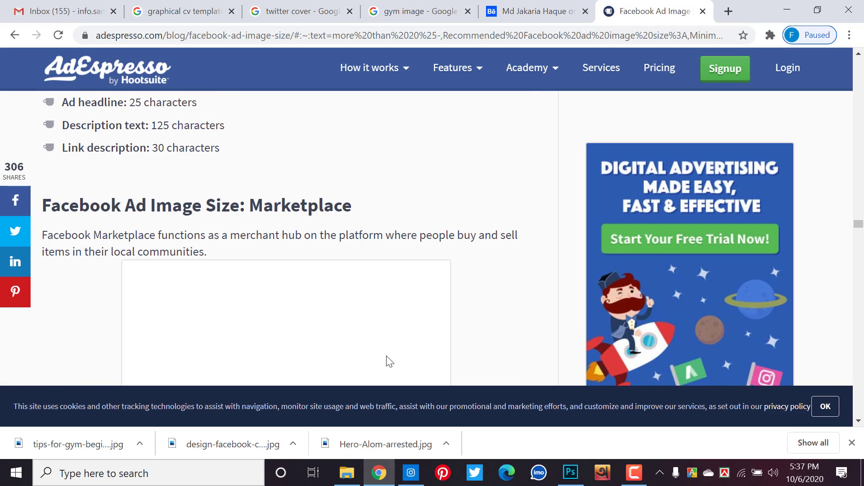
{"action": "left_click", "coordinate": [571, 472]}
- Create a new blank document 1200 pixels wide by 628 pixels high
{"action": "left_click", "coordinate": [152, 20]}
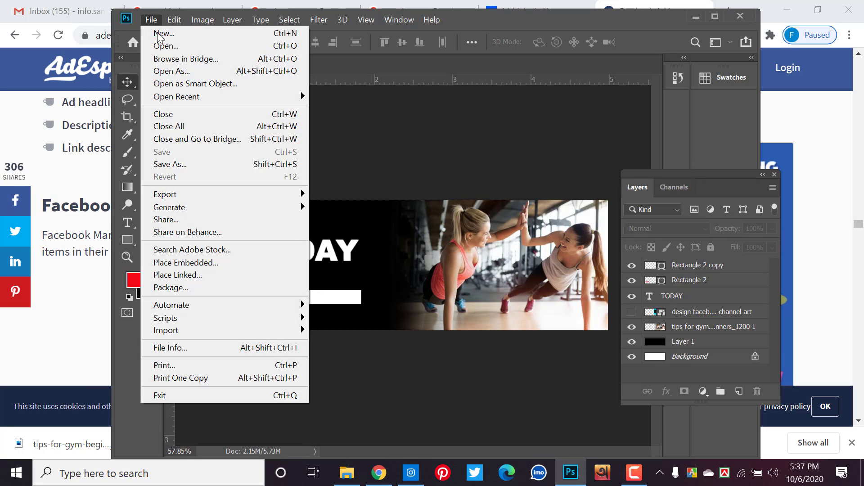
{"action": "key", "text": "Escape"}
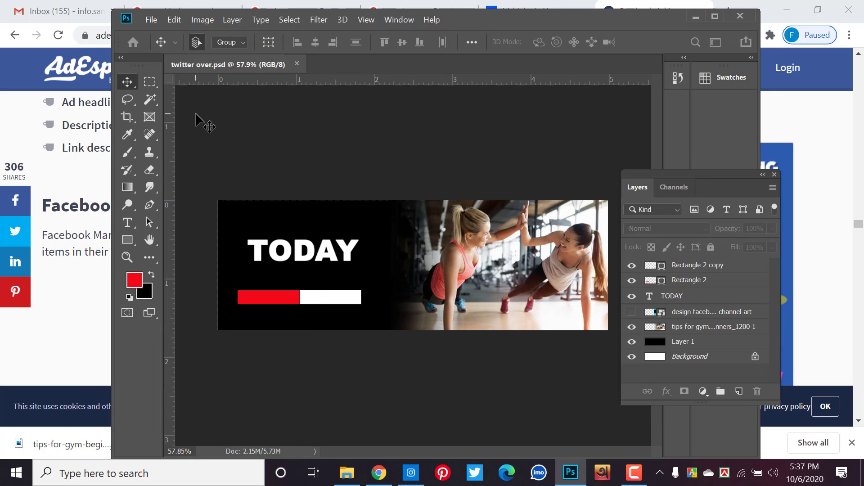
{"action": "key", "text": "ctrl+n"}
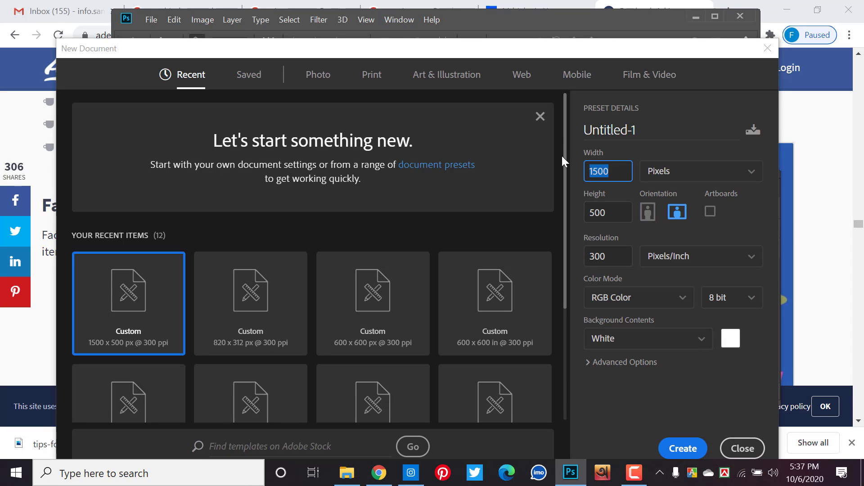
{"action": "type", "text": "1200"}
{"action": "left_click", "coordinate": [604, 219]}
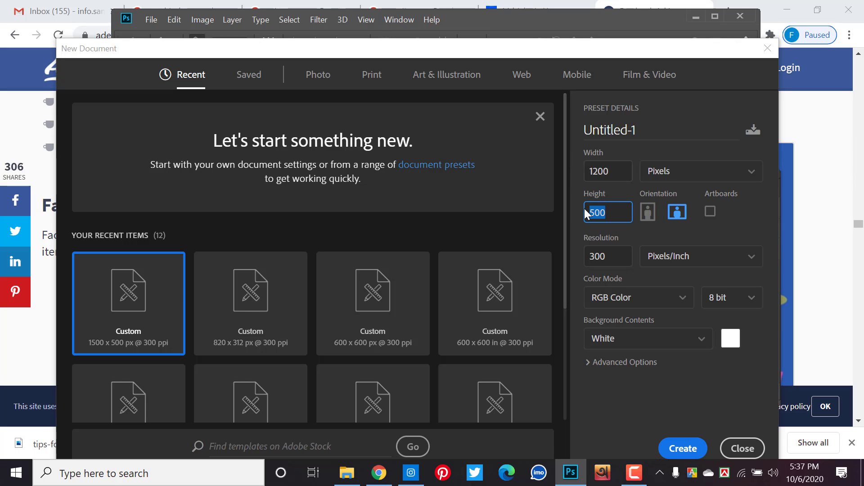
{"action": "type", "text": "628"}
{"action": "key", "text": "Return"}
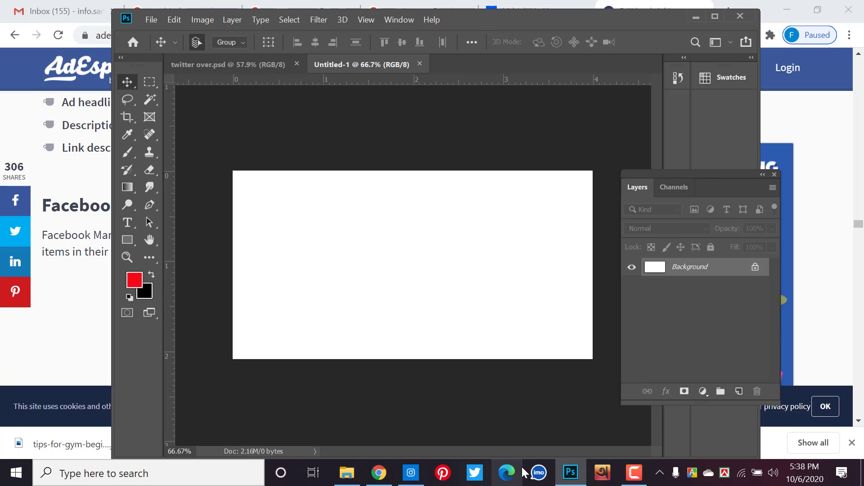
- In the browser, replace the twitter cover query with a Google Images search for 'samat it'
{"action": "left_click", "coordinate": [379, 474]}
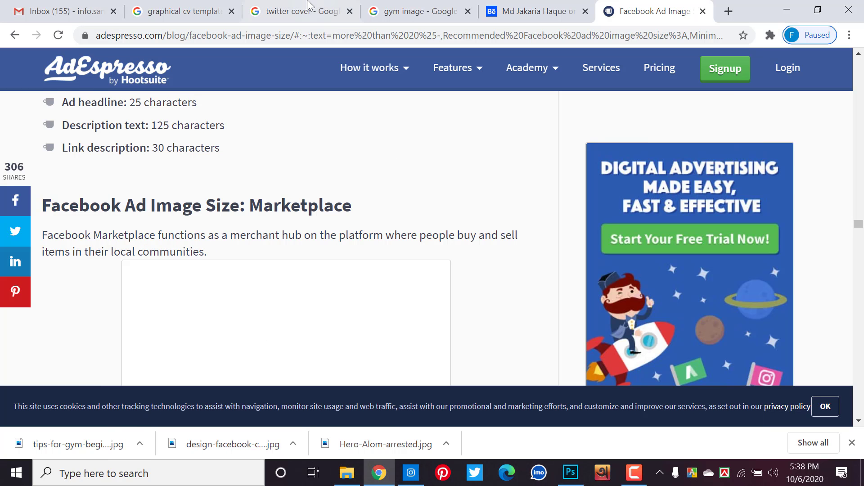
{"action": "left_click", "coordinate": [331, 8]}
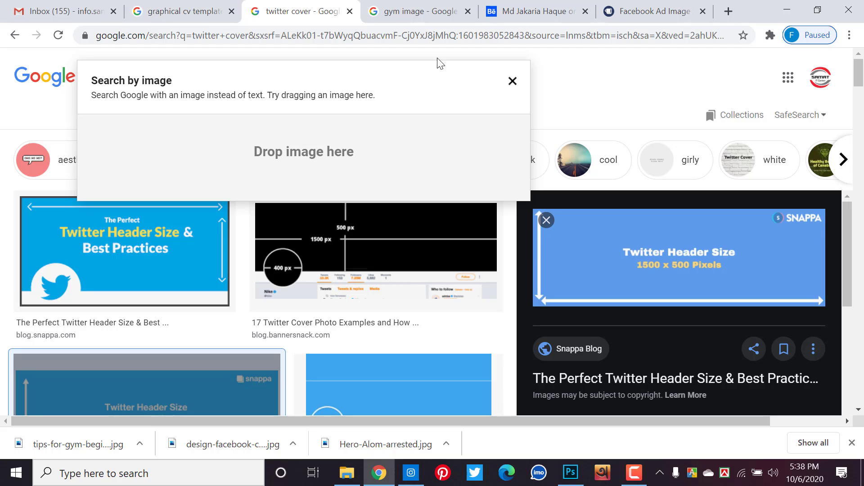
{"action": "left_click", "coordinate": [512, 81]}
{"action": "left_click_drag", "start_coordinate": [279, 79], "coordinate": [90, 77]}
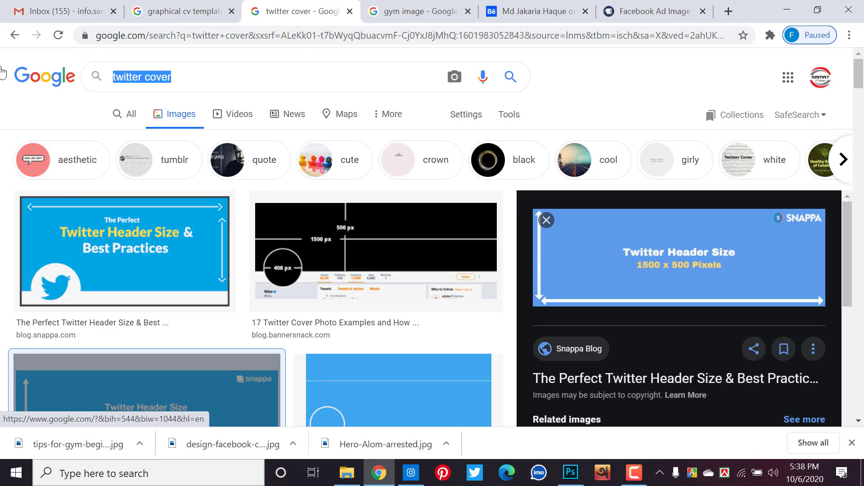
{"action": "type", "text": "sma"}
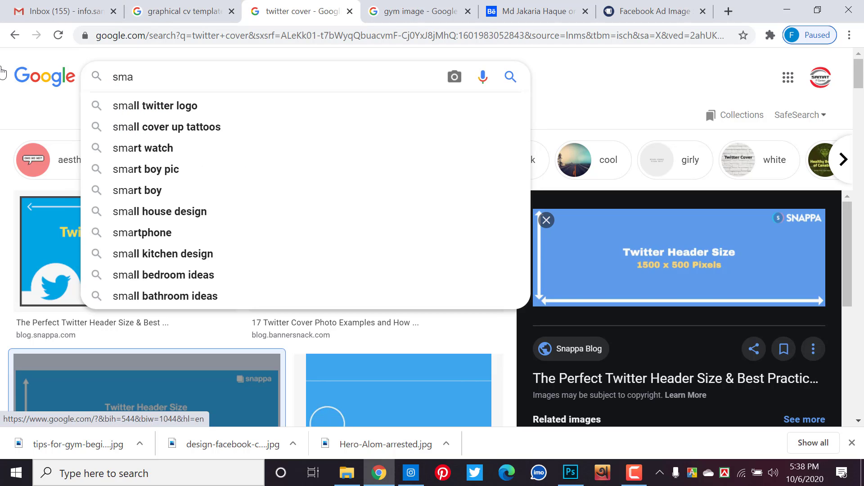
{"action": "key", "text": "BackSpace"}
{"action": "key", "text": "BackSpace"}
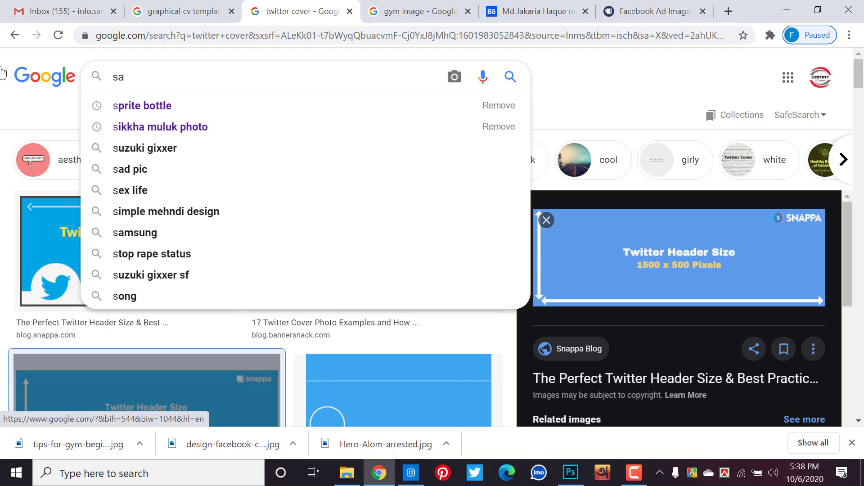
{"action": "type", "text": "amat it"}
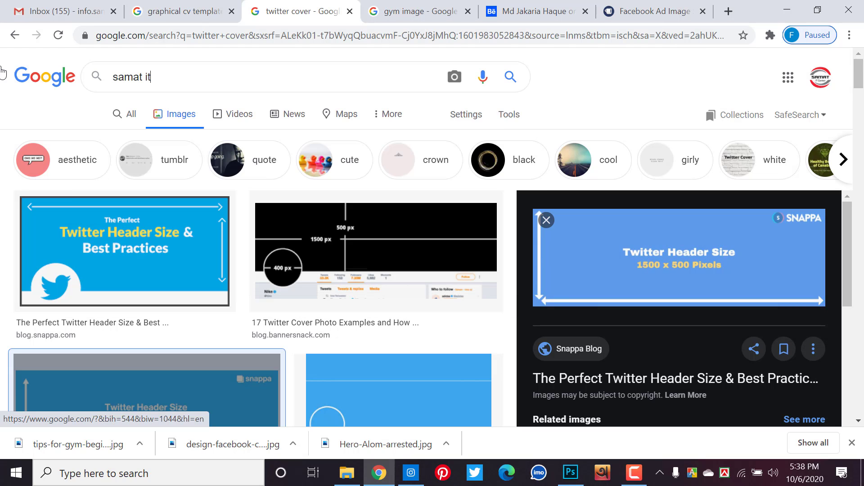
{"action": "key", "text": "Return"}
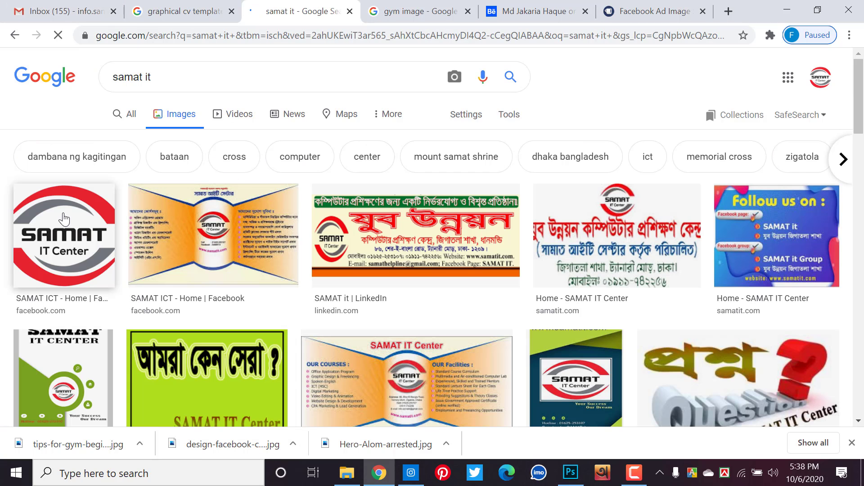
- Open the SAMAT IT Center logo result and save the image as download.png
{"action": "left_click", "coordinate": [63, 218]}
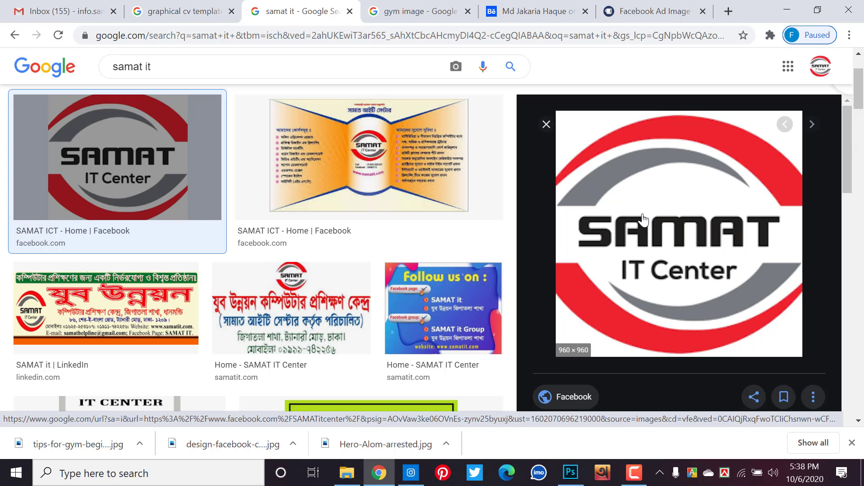
{"action": "scroll", "coordinate": [657, 249], "scroll_direction": "down", "scroll_amount": 2}
{"action": "scroll", "coordinate": [657, 248], "scroll_direction": "down", "scroll_amount": 2}
{"action": "scroll", "coordinate": [286, 309], "scroll_direction": "down", "scroll_amount": 3}
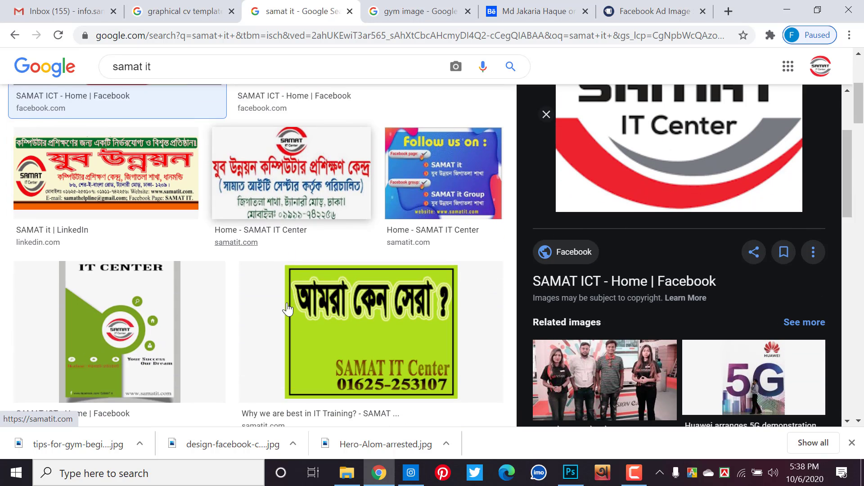
{"action": "scroll", "coordinate": [285, 309], "scroll_direction": "down", "scroll_amount": 5}
{"action": "scroll", "coordinate": [284, 305], "scroll_direction": "down", "scroll_amount": 4}
{"action": "scroll", "coordinate": [285, 304], "scroll_direction": "down", "scroll_amount": 2}
{"action": "scroll", "coordinate": [293, 315], "scroll_direction": "down", "scroll_amount": 2}
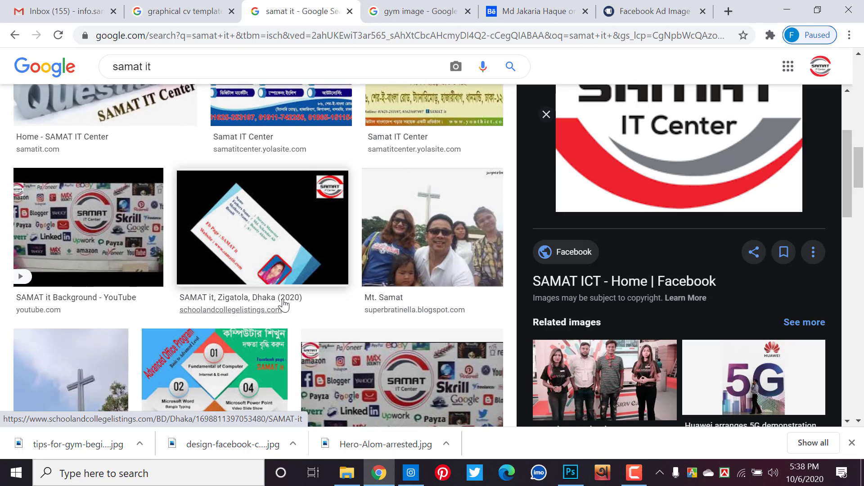
{"action": "scroll", "coordinate": [301, 327], "scroll_direction": "up", "scroll_amount": 3}
{"action": "scroll", "coordinate": [304, 329], "scroll_direction": "down", "scroll_amount": 3}
{"action": "scroll", "coordinate": [304, 331], "scroll_direction": "down", "scroll_amount": 4}
{"action": "scroll", "coordinate": [304, 330], "scroll_direction": "down", "scroll_amount": 1}
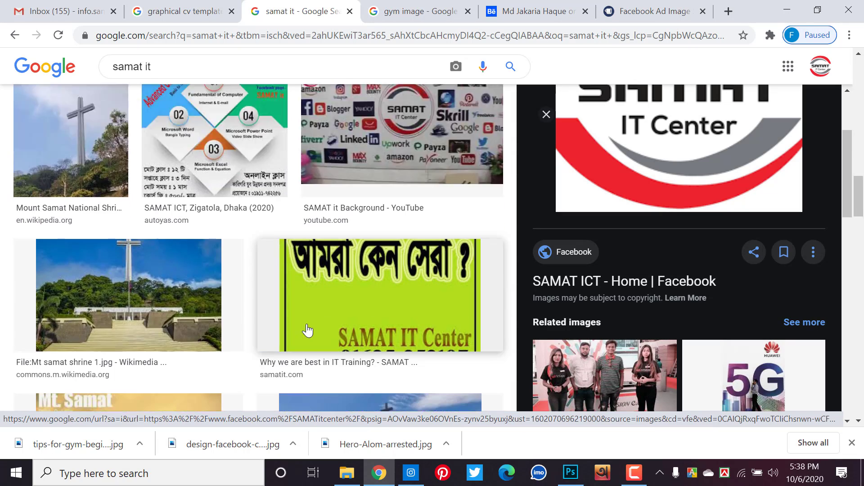
{"action": "scroll", "coordinate": [360, 342], "scroll_direction": "down", "scroll_amount": 4}
{"action": "scroll", "coordinate": [405, 351], "scroll_direction": "down", "scroll_amount": 2}
{"action": "scroll", "coordinate": [542, 288], "scroll_direction": "up", "scroll_amount": 1}
{"action": "scroll", "coordinate": [542, 289], "scroll_direction": "up", "scroll_amount": 5}
{"action": "right_click", "coordinate": [631, 227]}
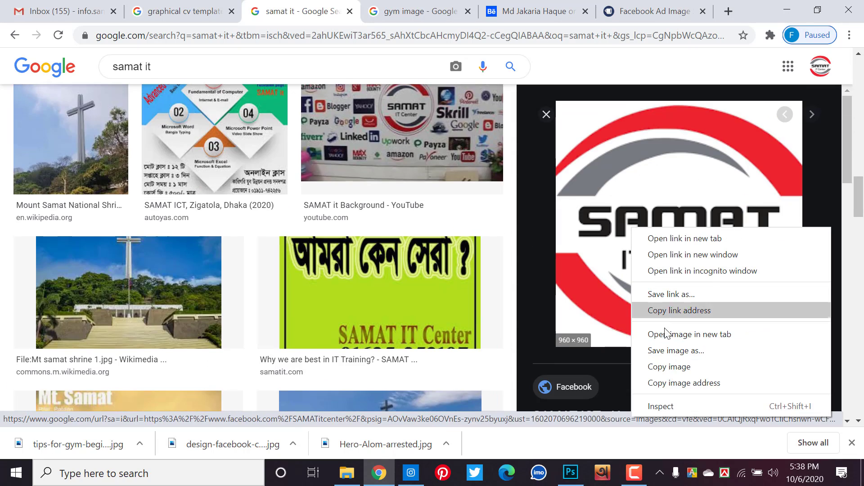
{"action": "left_click", "coordinate": [669, 350]}
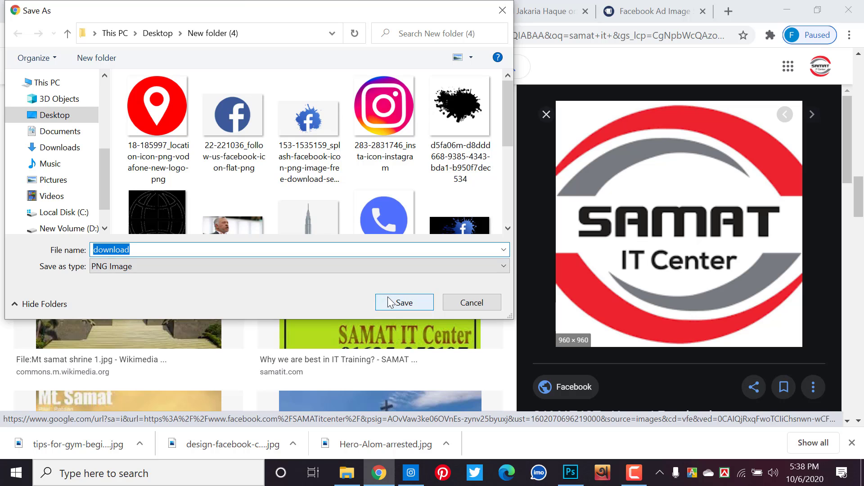
{"action": "left_click", "coordinate": [387, 299]}
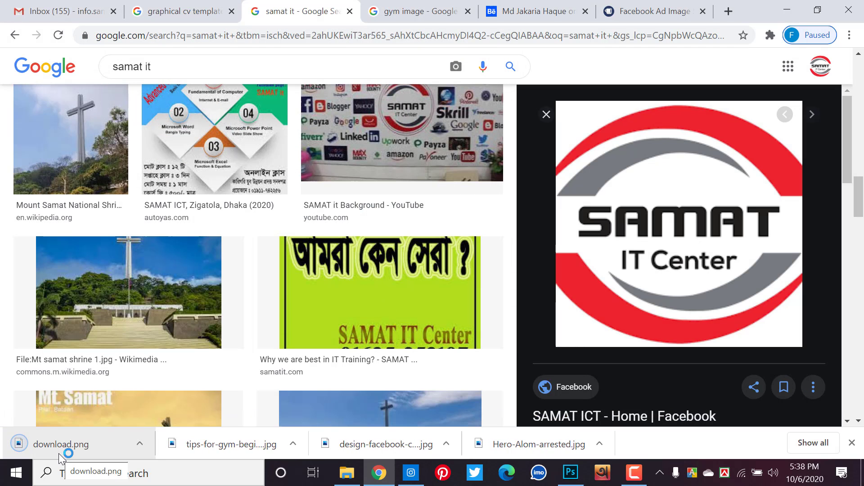
- Place the downloaded logo onto Untitled-1, rasterize its layer, and hide the Background layer
{"action": "left_click_drag", "start_coordinate": [58, 448], "coordinate": [566, 478]}
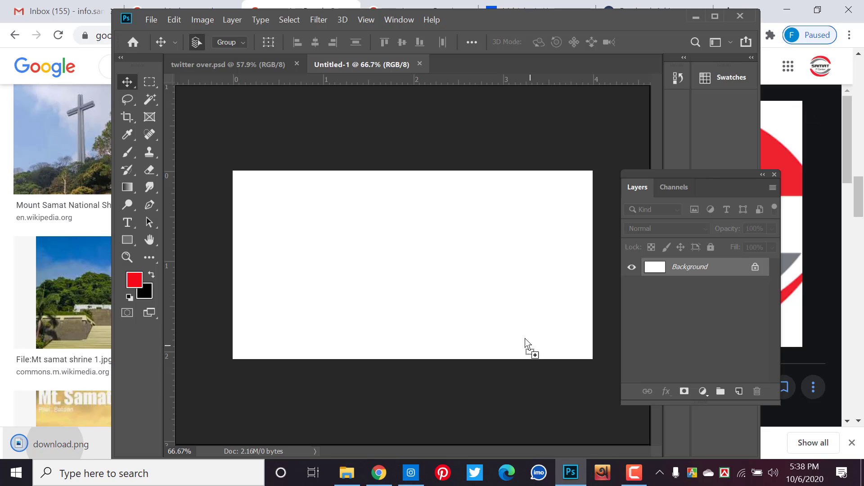
{"action": "left_click_drag", "start_coordinate": [567, 477], "coordinate": [502, 313]}
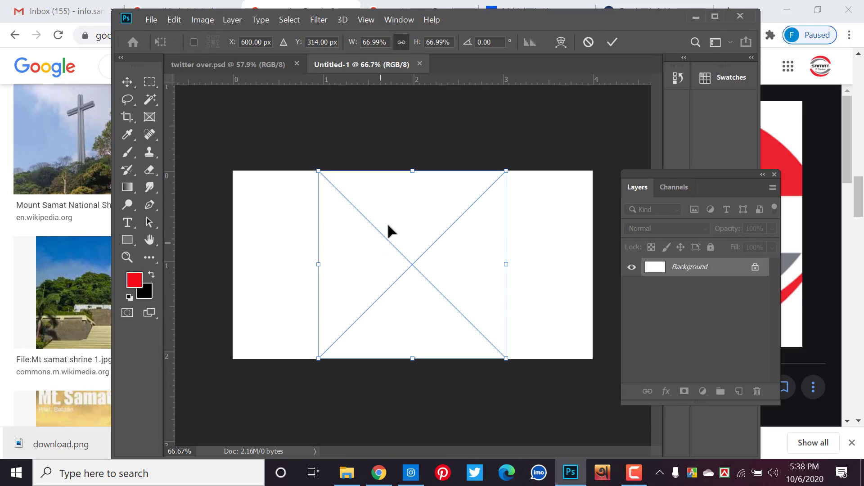
{"action": "key", "text": "Return"}
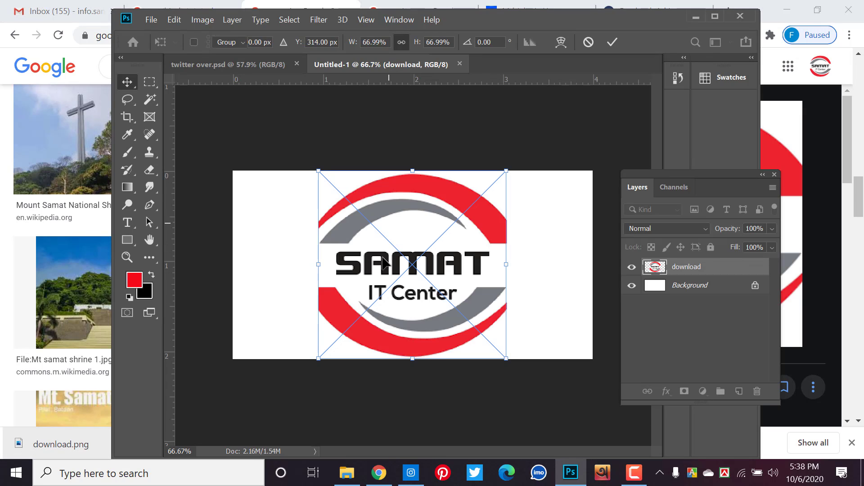
{"action": "right_click", "coordinate": [686, 267]}
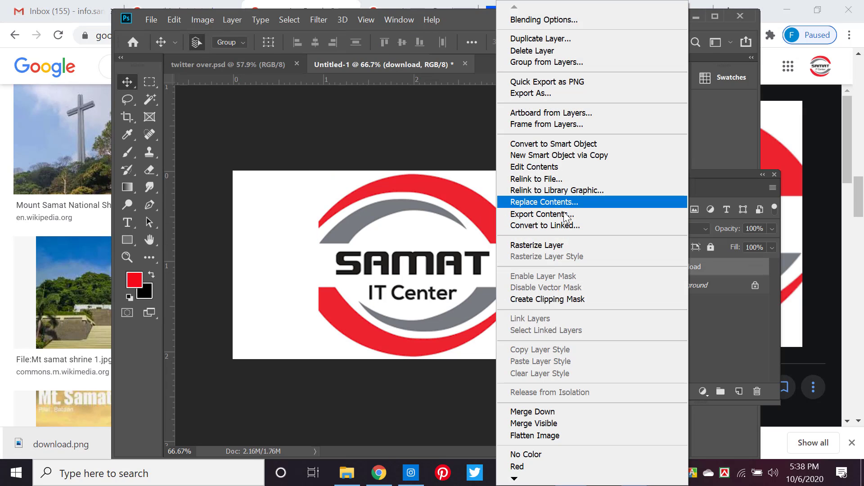
{"action": "left_click", "coordinate": [565, 245]}
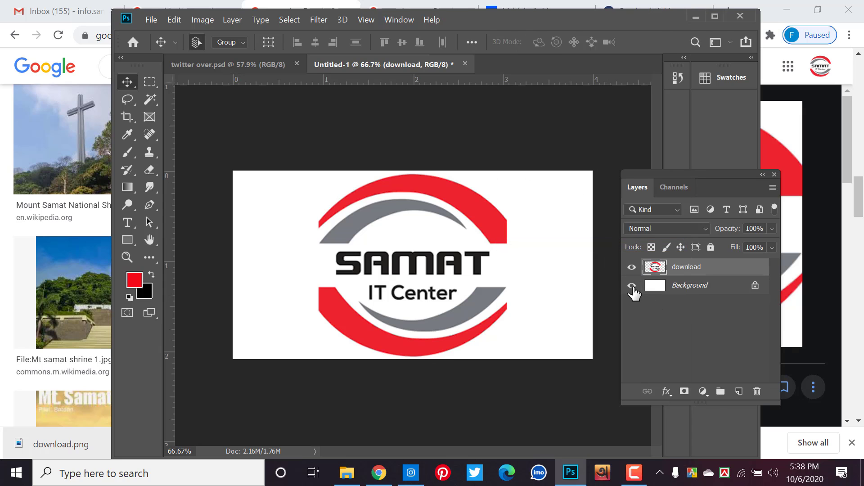
{"action": "left_click", "coordinate": [632, 285]}
- Scale the logo down into the top-left corner, then show and select the Background layer
{"action": "left_click_drag", "start_coordinate": [485, 279], "coordinate": [399, 269]}
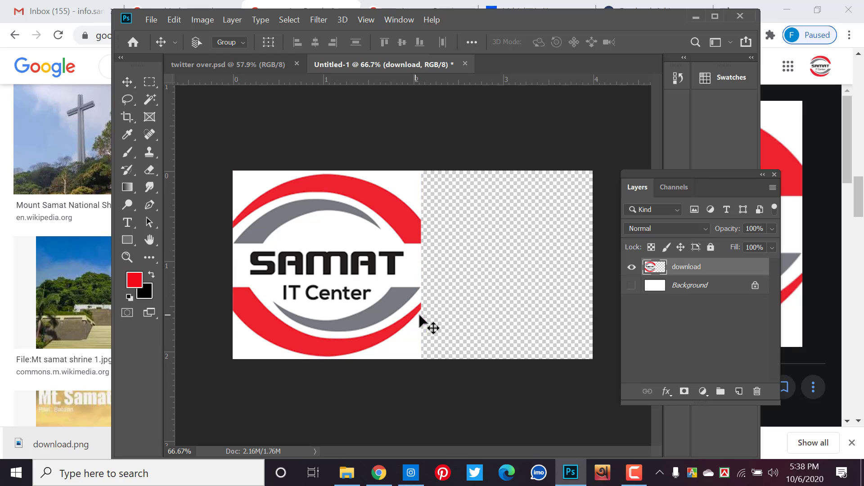
{"action": "key", "text": "ctrl+t"}
{"action": "left_click_drag", "start_coordinate": [417, 356], "coordinate": [306, 223]}
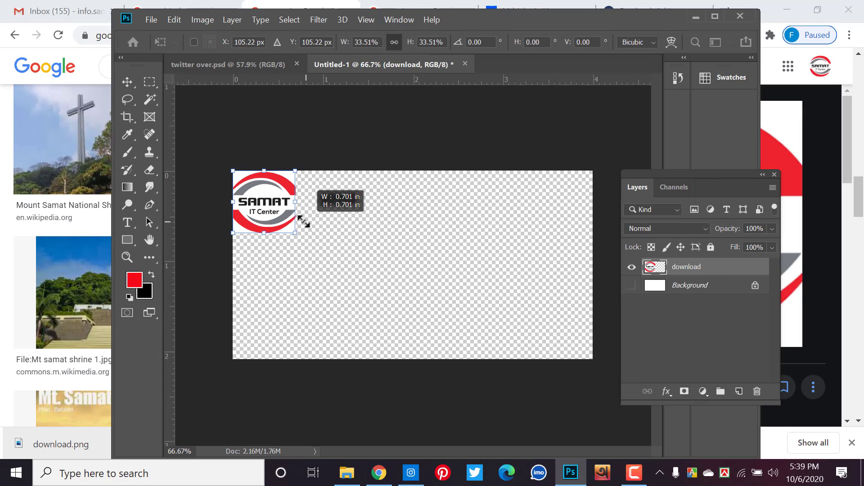
{"action": "left_click_drag", "start_coordinate": [307, 223], "coordinate": [296, 229]}
{"action": "key", "text": "Return"}
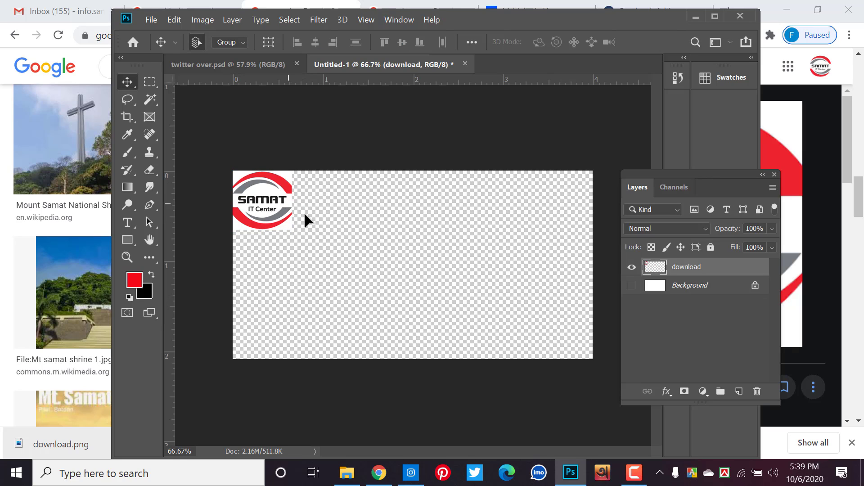
{"action": "scroll", "coordinate": [531, 266], "scroll_direction": "up", "scroll_amount": 1}
{"action": "scroll", "coordinate": [301, 236], "scroll_direction": "up", "scroll_amount": 2}
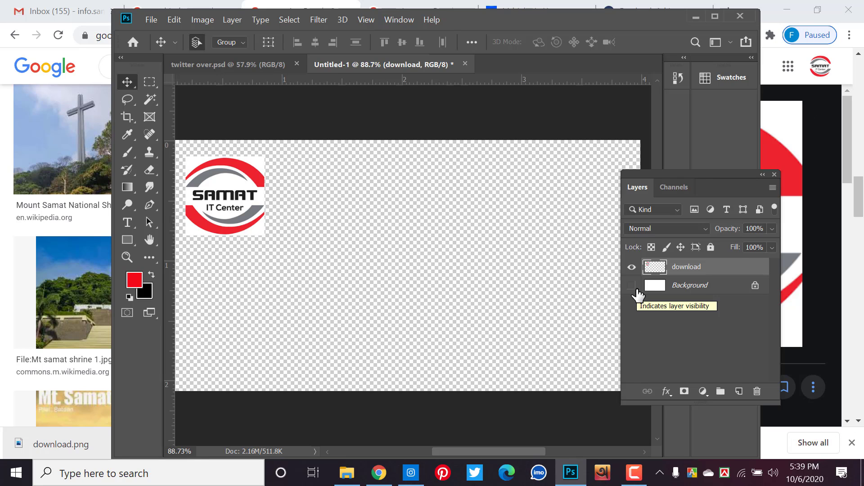
{"action": "left_click", "coordinate": [632, 286]}
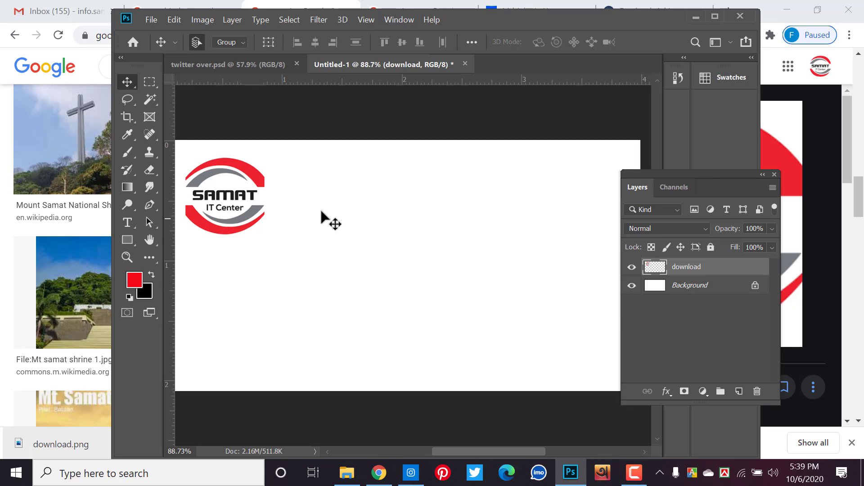
{"action": "left_click", "coordinate": [691, 291]}
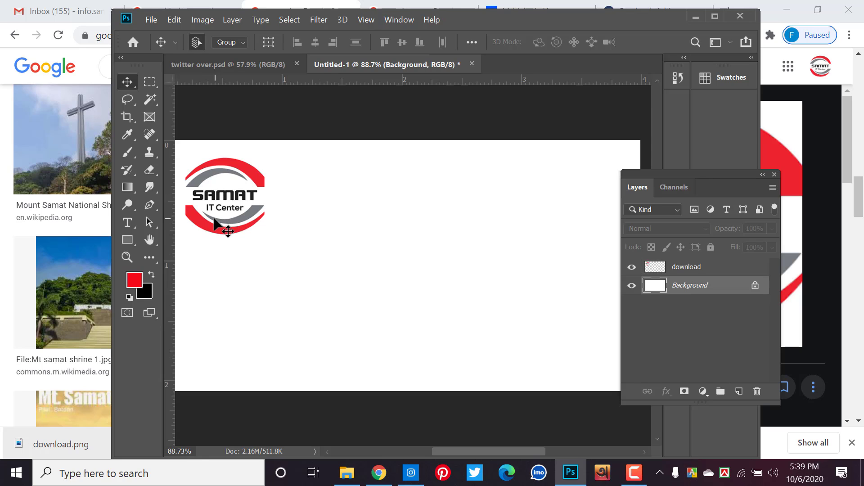
- Add Layer 1 below the logo and fill it with red sampled from the logo
{"action": "left_click_drag", "start_coordinate": [245, 218], "coordinate": [254, 218]}
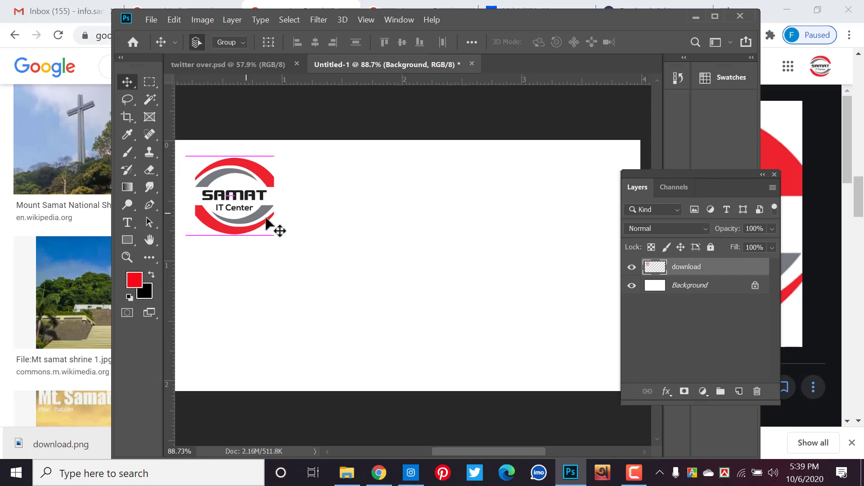
{"action": "left_click", "coordinate": [738, 391]}
{"action": "left_click_drag", "start_coordinate": [750, 267], "coordinate": [748, 294]}
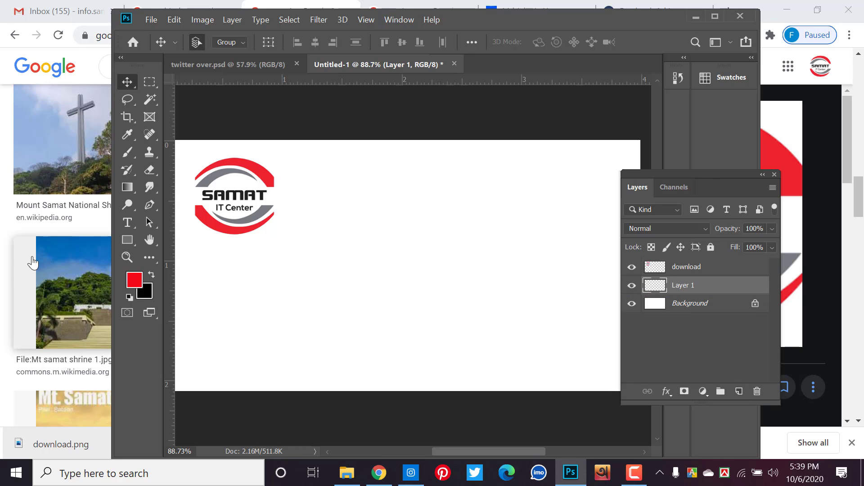
{"action": "left_click", "coordinate": [128, 135]}
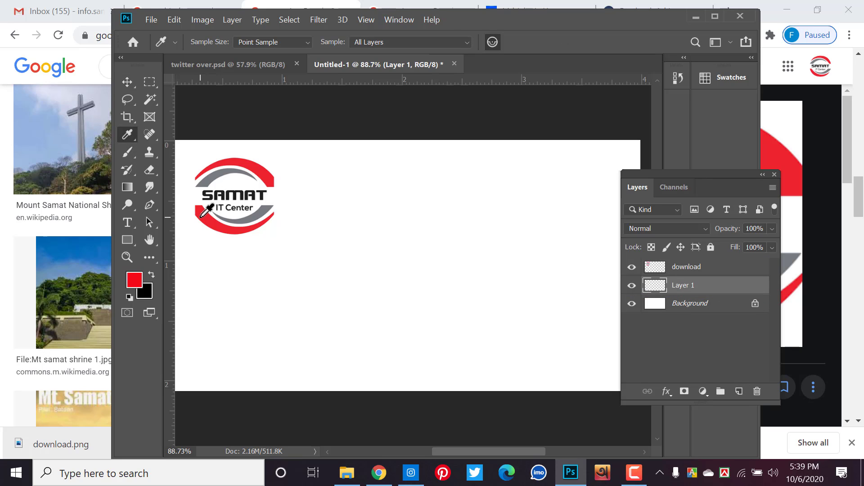
{"action": "left_click", "coordinate": [202, 216]}
{"action": "key", "text": "alt+BackSpace"}
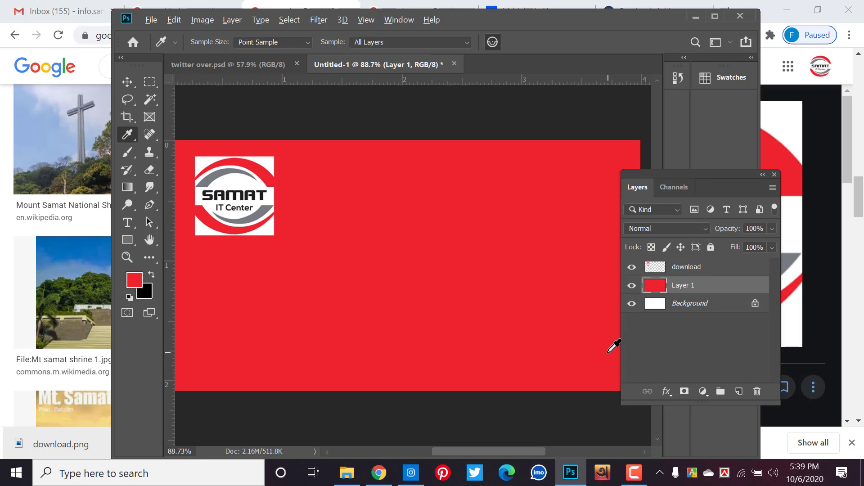
{"action": "scroll", "coordinate": [613, 346], "scroll_direction": "down", "scroll_amount": 2}
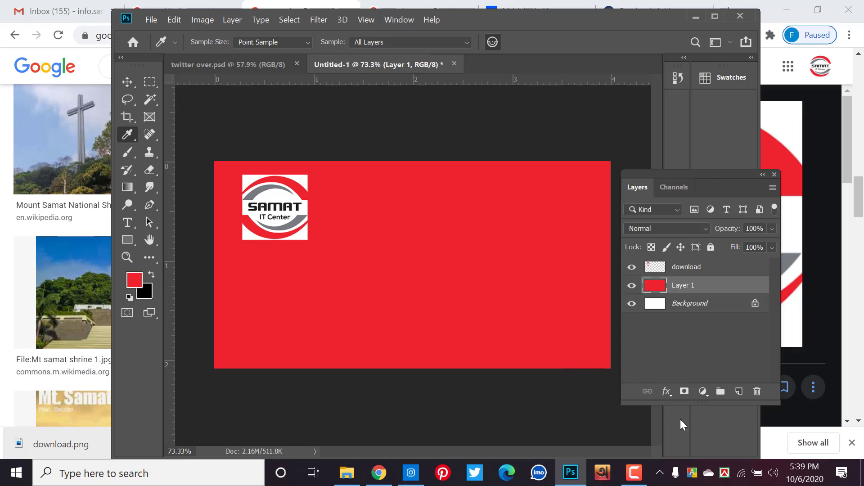
- On a new Layer 2, paint a large soft near-white brush glow at the canvas centre
{"action": "left_click", "coordinate": [738, 391]}
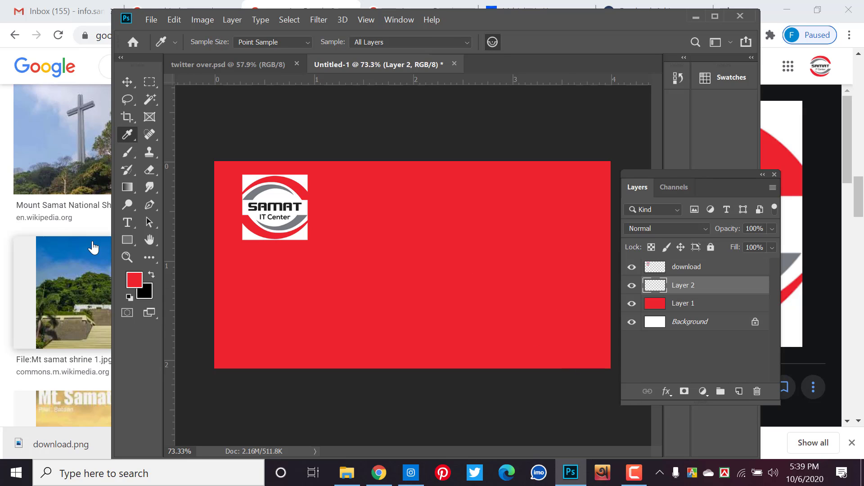
{"action": "left_click", "coordinate": [135, 282]}
{"action": "left_click", "coordinate": [372, 109]}
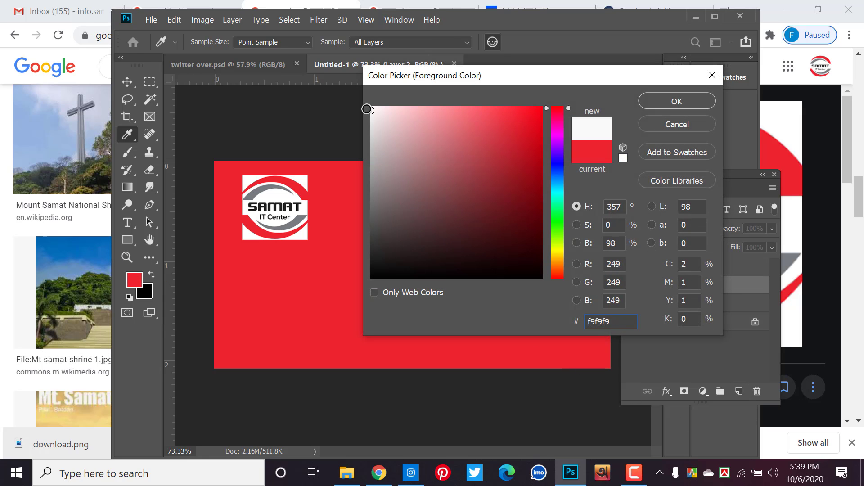
{"action": "left_click", "coordinate": [652, 103]}
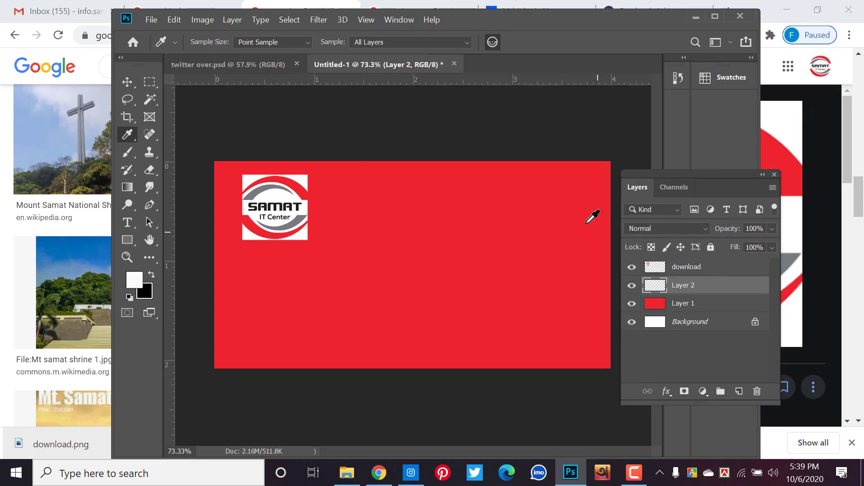
{"action": "left_click", "coordinate": [127, 151]}
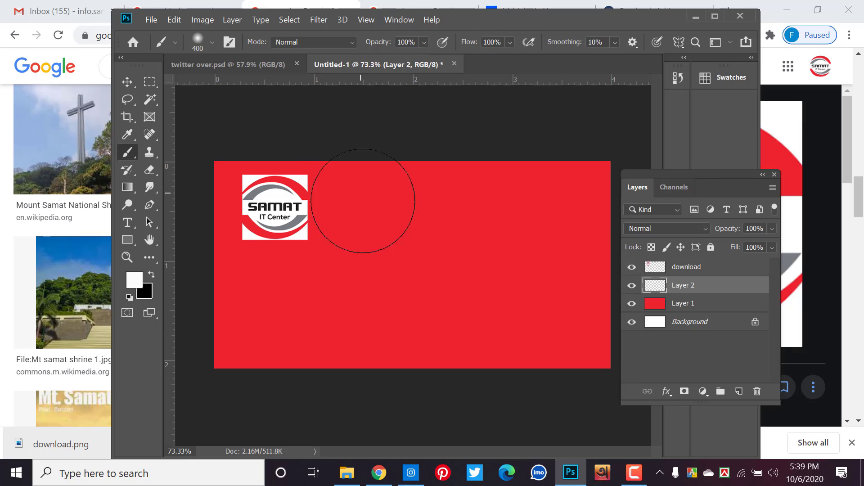
{"action": "key", "text": "bracketright"}
{"action": "key", "text": "bracketright"}
{"action": "key", "text": "bracketright"}
{"action": "key", "text": "bracketright"}
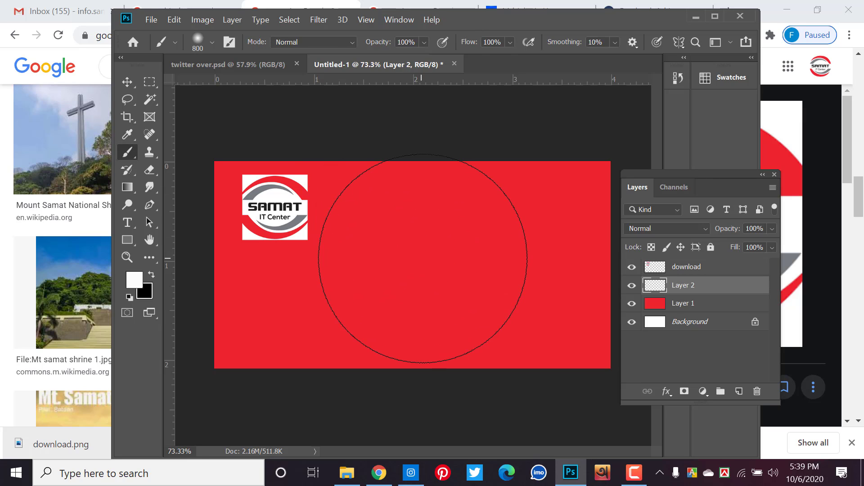
{"action": "key", "text": "bracketright"}
{"action": "left_click", "coordinate": [411, 266]}
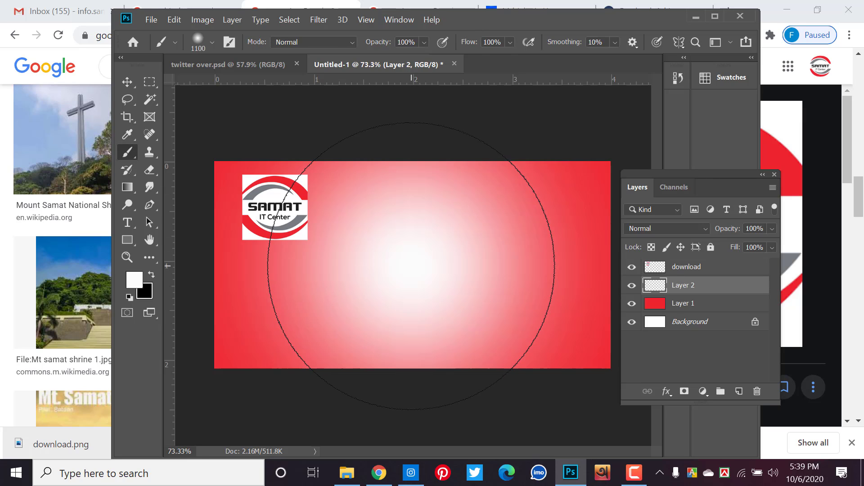
- Sample red from the logo, then lower the Layer 2 glow's opacity to 71%
{"action": "left_click", "coordinate": [131, 84]}
{"action": "left_click", "coordinate": [275, 120]}
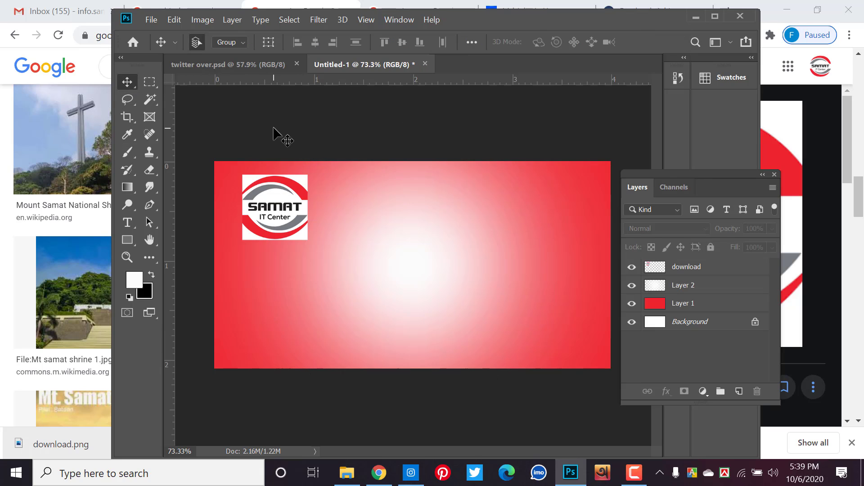
{"action": "left_click", "coordinate": [677, 306]}
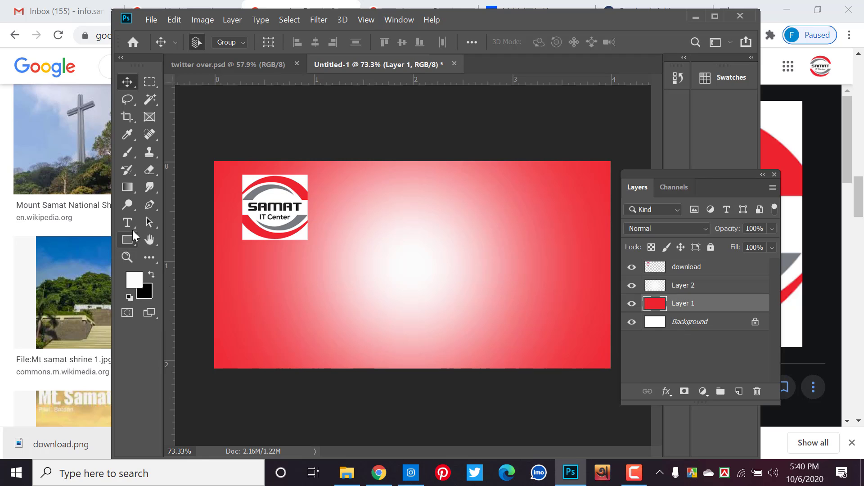
{"action": "left_click", "coordinate": [131, 136]}
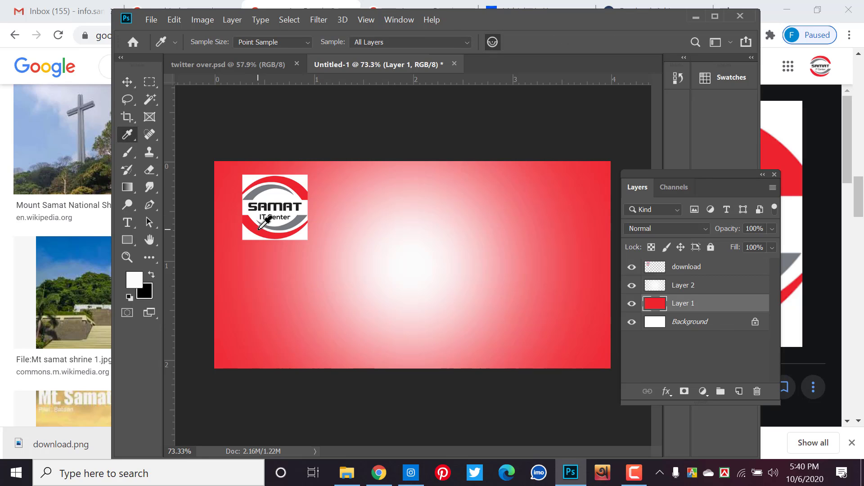
{"action": "left_click", "coordinate": [259, 229]}
{"action": "left_click", "coordinate": [127, 81]}
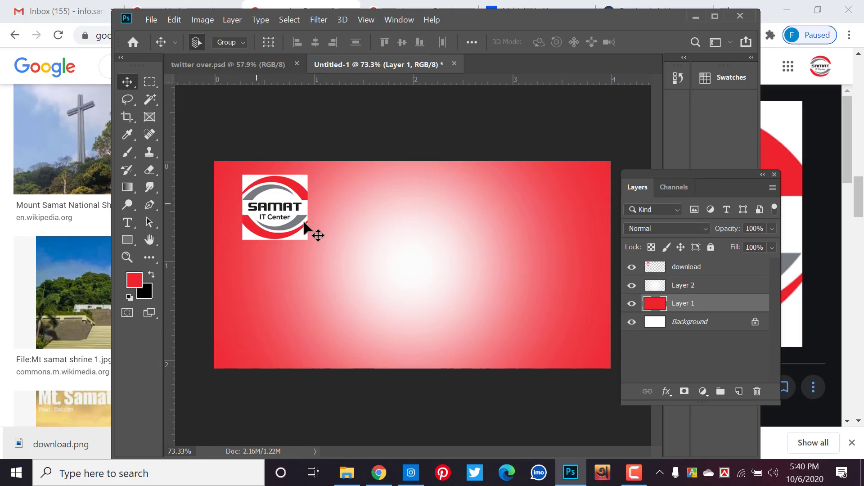
{"action": "left_click", "coordinate": [393, 282]}
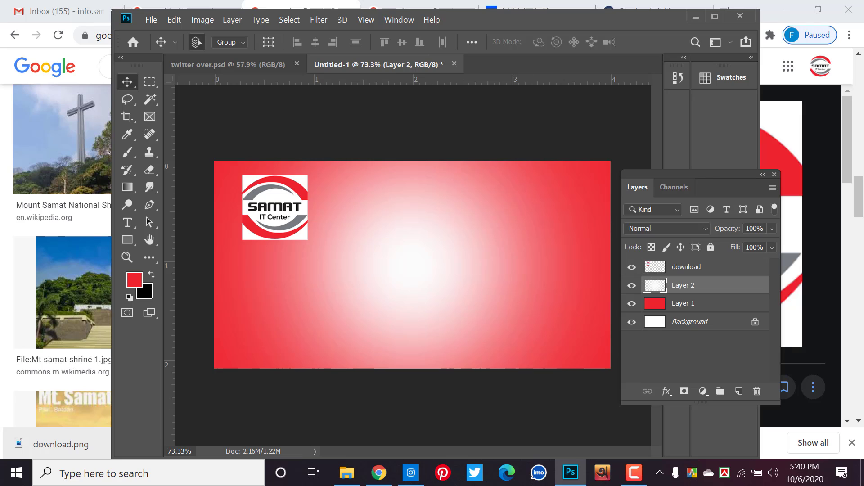
{"action": "left_click", "coordinate": [769, 228]}
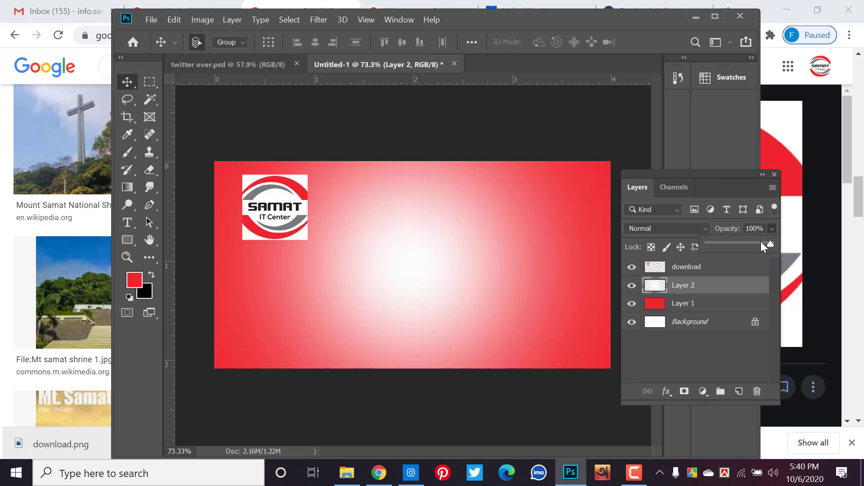
{"action": "left_click_drag", "start_coordinate": [761, 243], "coordinate": [753, 244]}
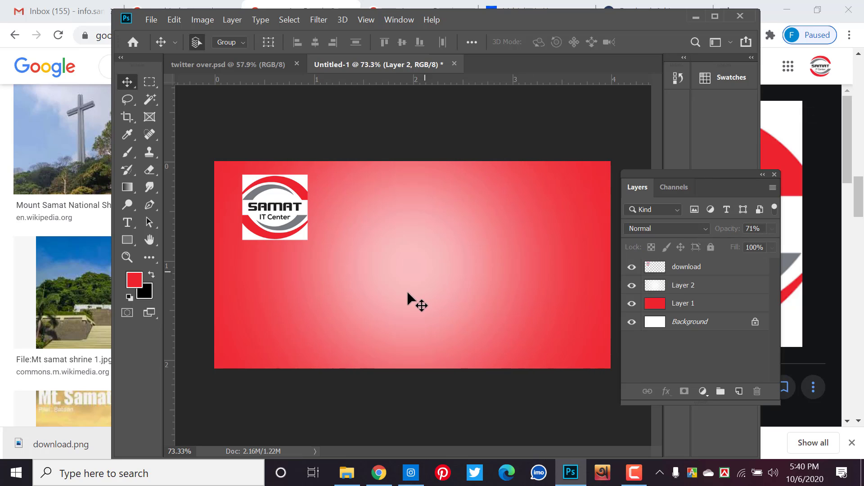
- Enlarge the white glow to about 148% with Free Transform
{"action": "key", "text": "ctrl+t"}
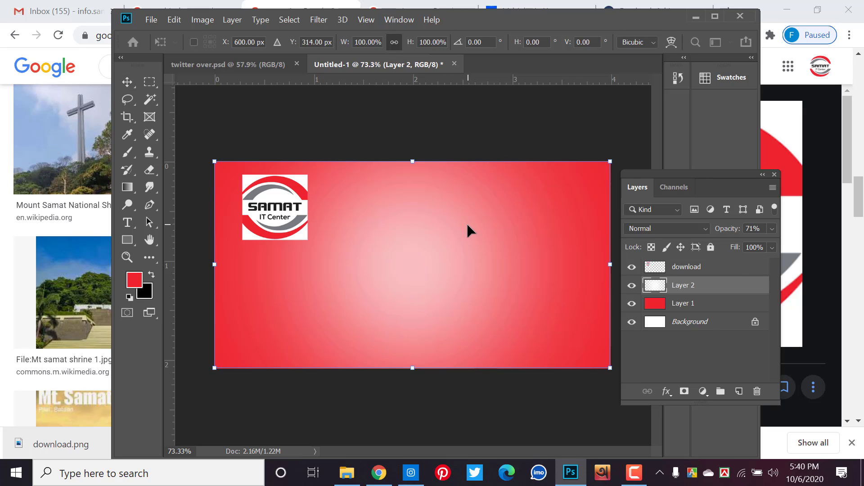
{"action": "scroll", "coordinate": [466, 227], "scroll_direction": "down", "scroll_amount": 2}
{"action": "scroll", "coordinate": [516, 315], "scroll_direction": "down", "scroll_amount": 2}
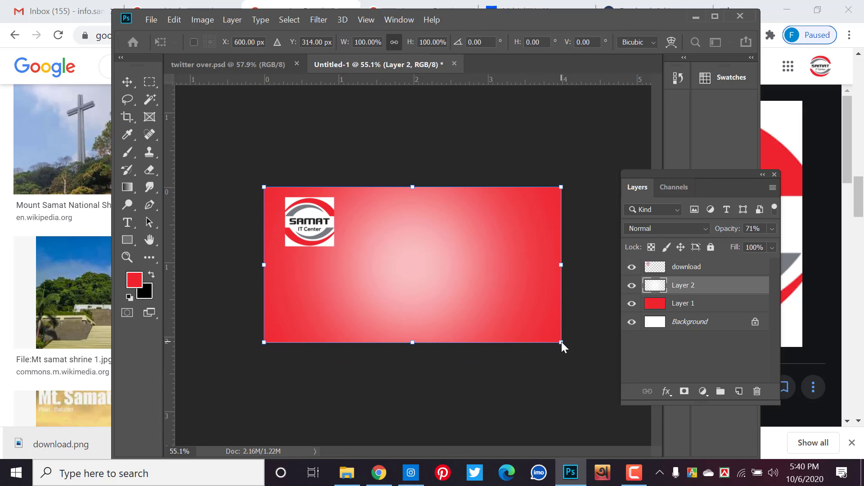
{"action": "left_click_drag", "start_coordinate": [561, 341], "coordinate": [626, 390]}
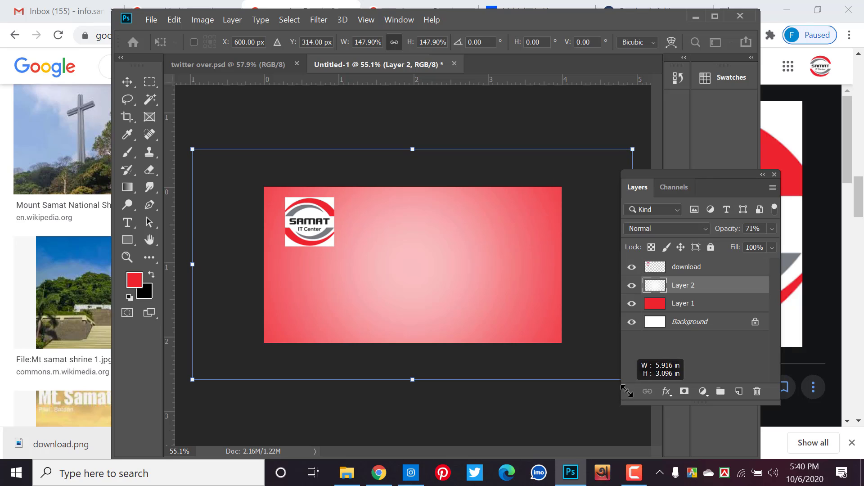
{"action": "key", "text": "Return"}
{"action": "left_click", "coordinate": [420, 145]}
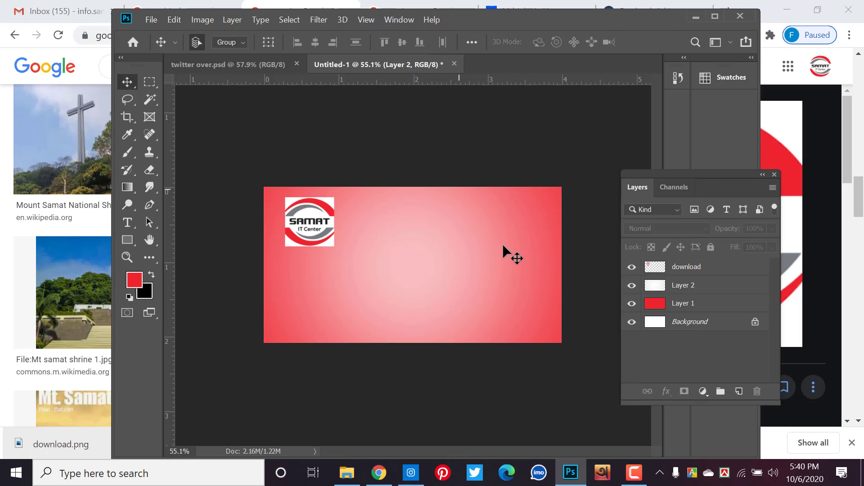
- Refill Layer 1 with a darker maroon red chosen in the Color Picker
{"action": "left_click", "coordinate": [685, 305]}
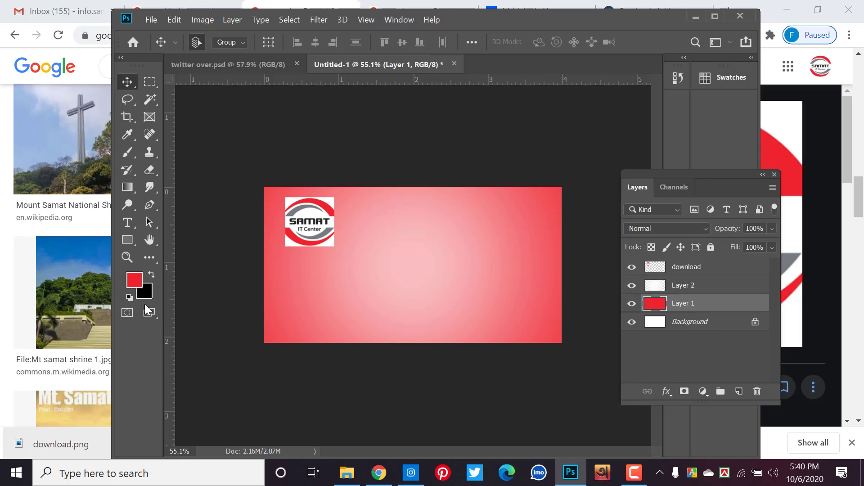
{"action": "left_click", "coordinate": [133, 279]}
{"action": "left_click", "coordinate": [542, 183]}
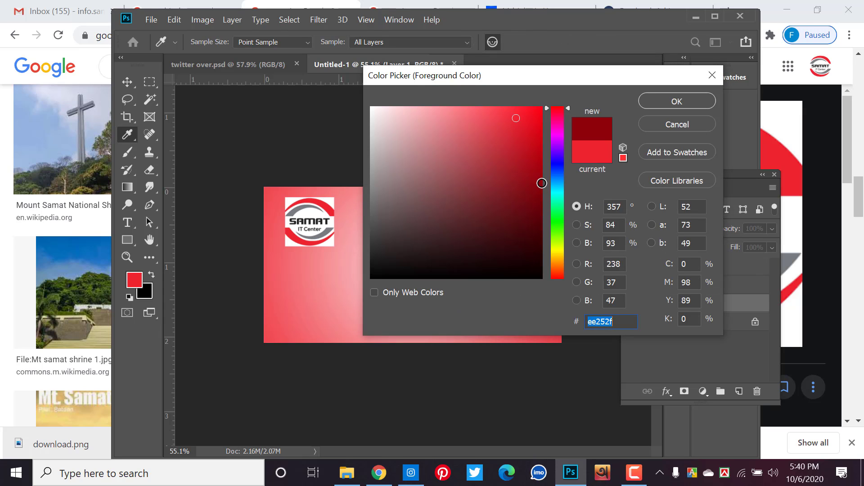
{"action": "left_click", "coordinate": [701, 102]}
{"action": "key", "text": "v"}
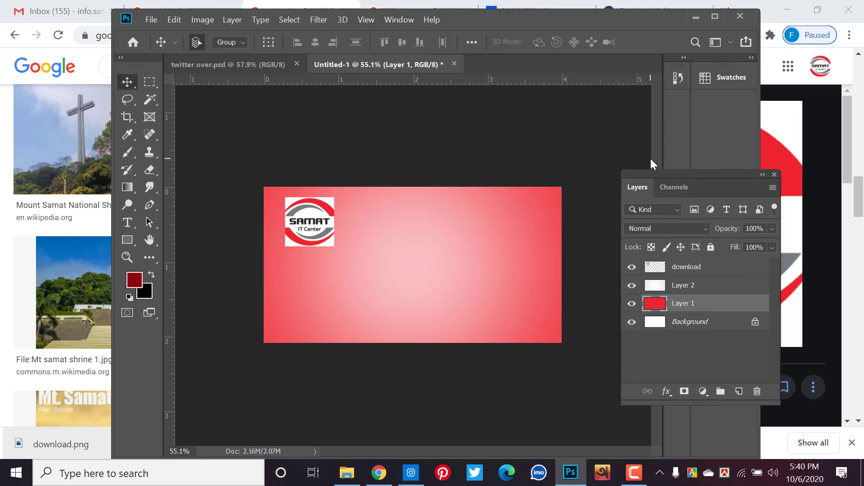
{"action": "key", "text": "alt+BackSpace"}
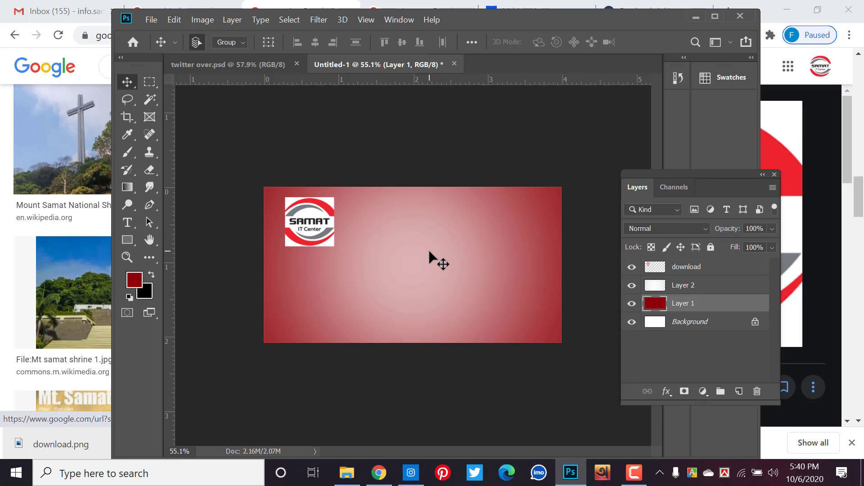
{"action": "scroll", "coordinate": [351, 221], "scroll_direction": "up", "scroll_amount": 1}
{"action": "scroll", "coordinate": [315, 216], "scroll_direction": "up", "scroll_amount": 1}
{"action": "scroll", "coordinate": [309, 215], "scroll_direction": "up", "scroll_amount": 1}
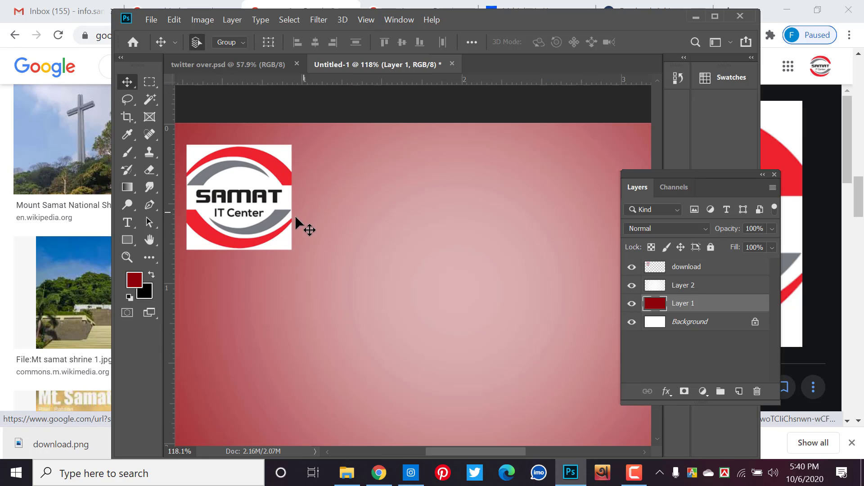
- Delete the white areas around the SAMAT logo using Magic Wand selections
{"action": "left_click", "coordinate": [252, 220]}
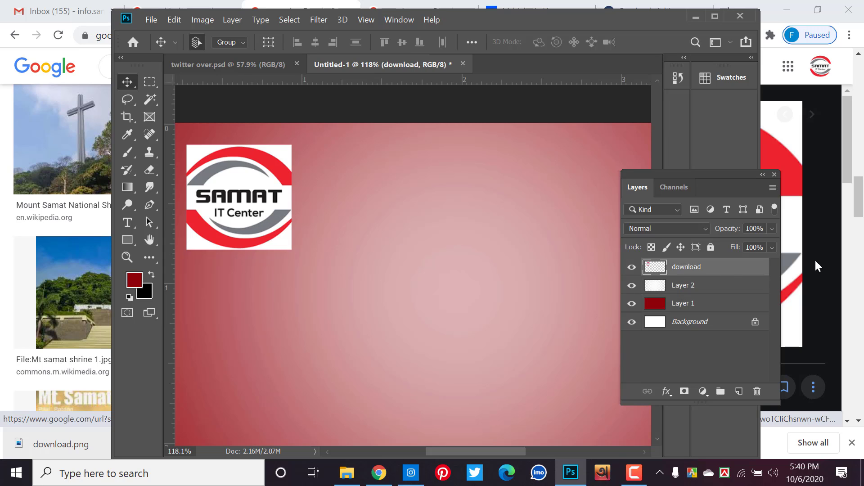
{"action": "right_click", "coordinate": [722, 272]}
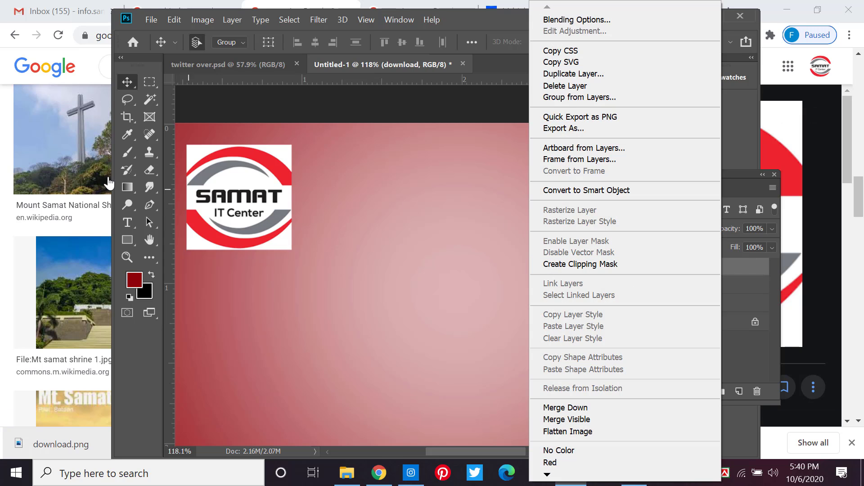
{"action": "left_click", "coordinate": [143, 108]}
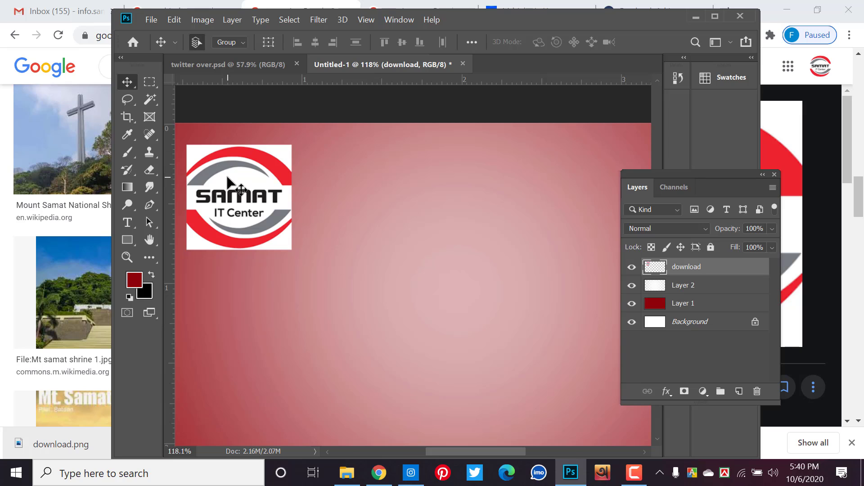
{"action": "left_click", "coordinate": [157, 100]}
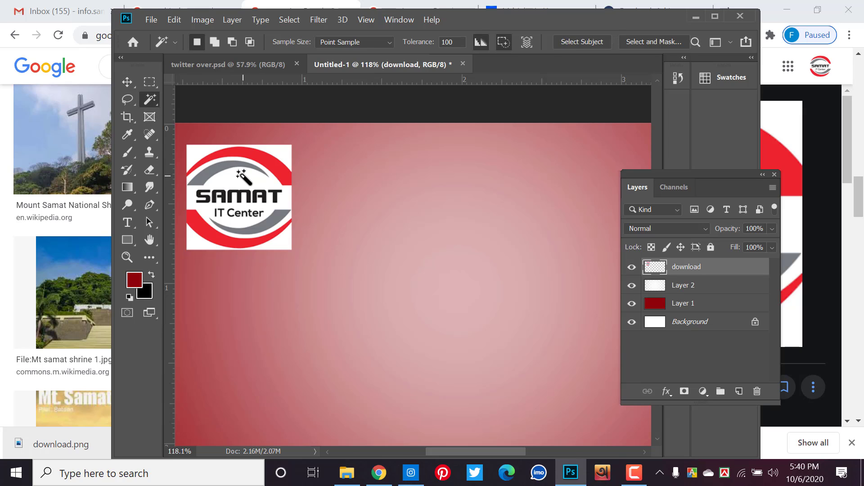
{"action": "left_click", "coordinate": [240, 173]}
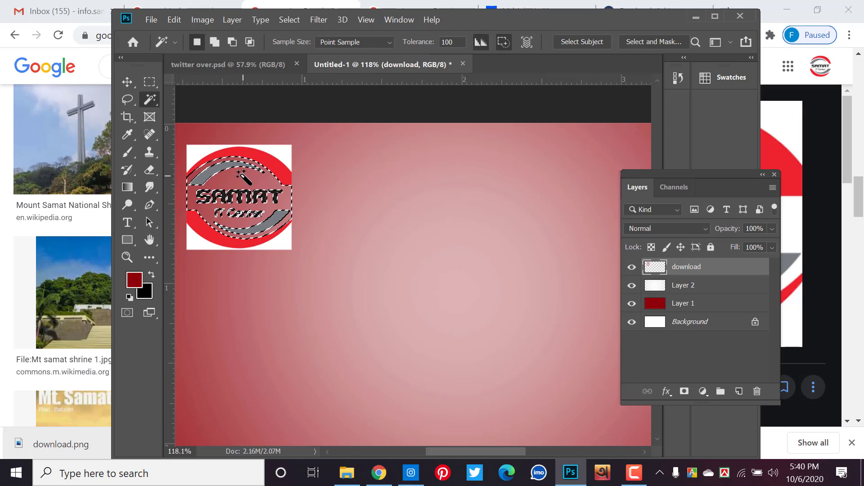
{"action": "left_click", "coordinate": [285, 242]}
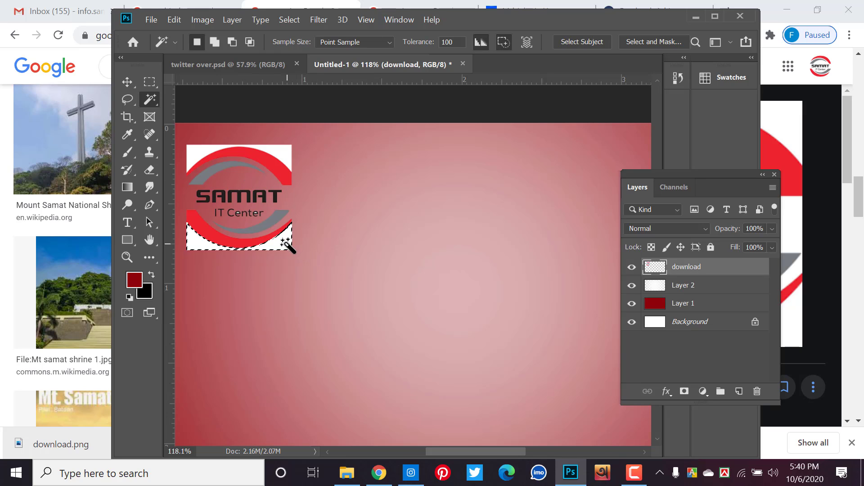
{"action": "left_click", "coordinate": [284, 152]}
{"action": "key", "text": "Delete"}
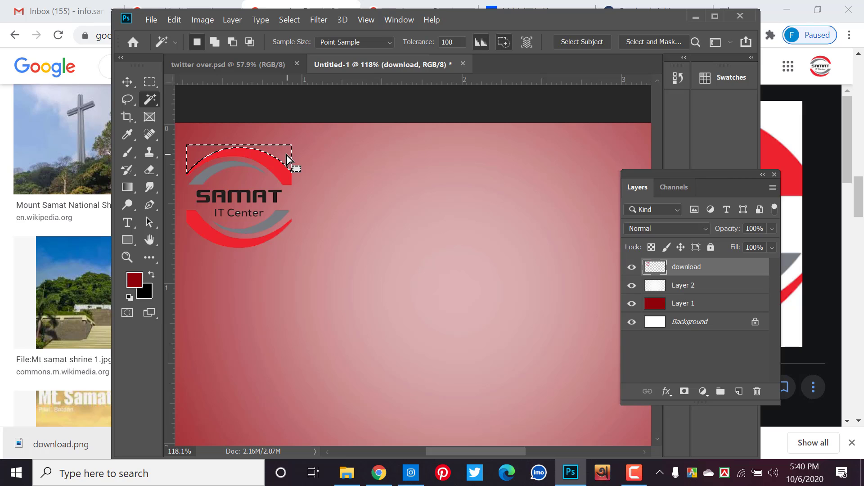
{"action": "key", "text": "ctrl+d"}
- Move the logo up and left, closer to the banner's top-left corner
{"action": "scroll", "coordinate": [273, 215], "scroll_direction": "up", "scroll_amount": 3}
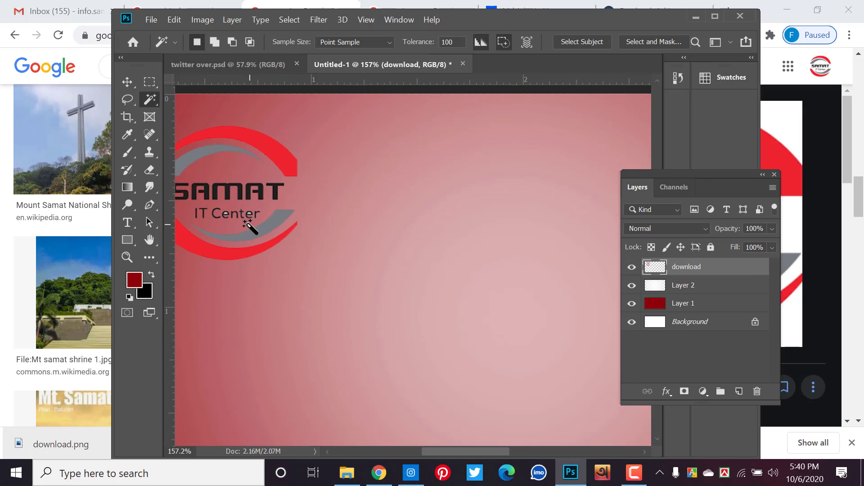
{"action": "scroll", "coordinate": [247, 225], "scroll_direction": "up", "scroll_amount": 2}
{"action": "scroll", "coordinate": [247, 223], "scroll_direction": "up", "scroll_amount": 3}
{"action": "scroll", "coordinate": [255, 206], "scroll_direction": "up", "scroll_amount": 2}
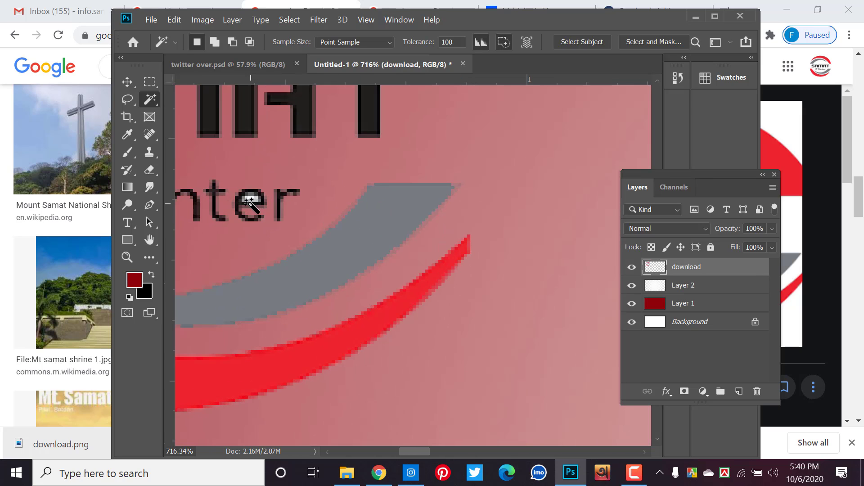
{"action": "scroll", "coordinate": [249, 214], "scroll_direction": "down", "scroll_amount": 3}
{"action": "scroll", "coordinate": [255, 225], "scroll_direction": "down", "scroll_amount": 2}
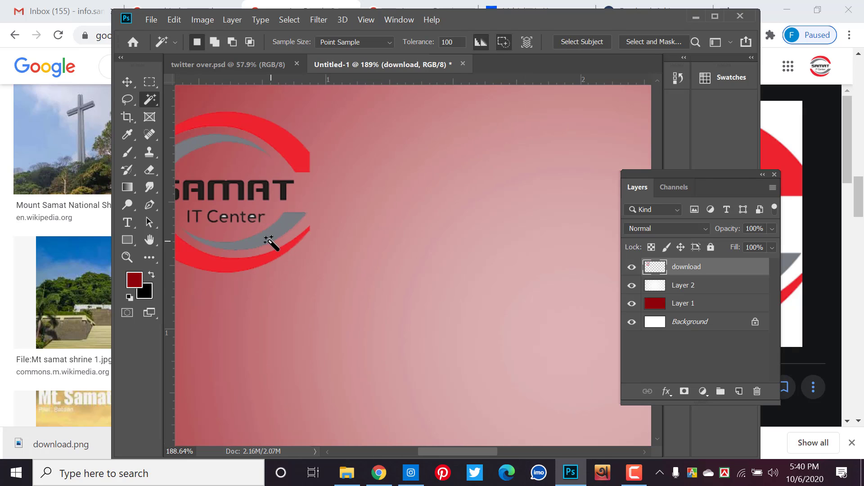
{"action": "scroll", "coordinate": [270, 241], "scroll_direction": "down", "scroll_amount": 2}
{"action": "scroll", "coordinate": [270, 245], "scroll_direction": "down", "scroll_amount": 2}
{"action": "scroll", "coordinate": [274, 259], "scroll_direction": "down", "scroll_amount": 1}
{"action": "scroll", "coordinate": [274, 261], "scroll_direction": "down", "scroll_amount": 1}
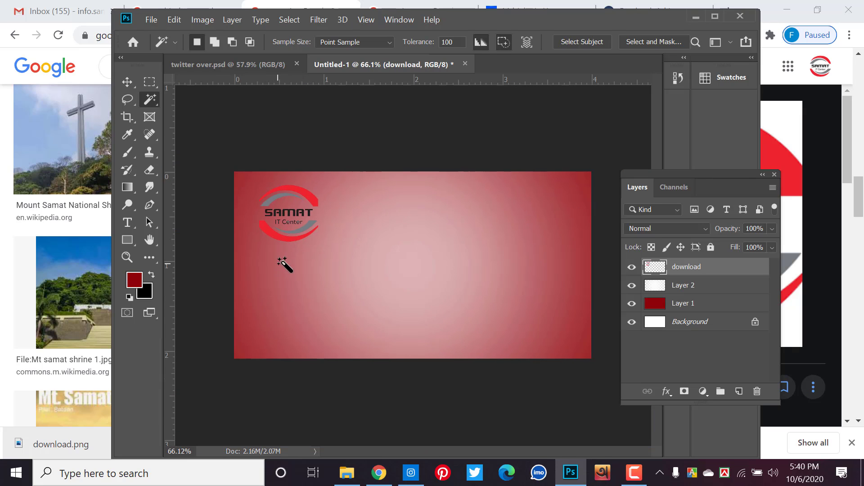
{"action": "left_click", "coordinate": [127, 82]}
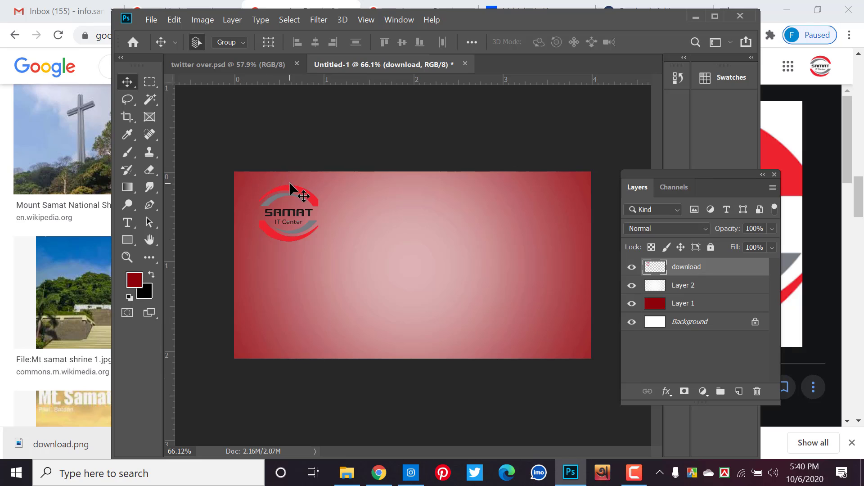
{"action": "left_click", "coordinate": [683, 285]}
{"action": "left_click_drag", "start_coordinate": [309, 202], "coordinate": [298, 195]}
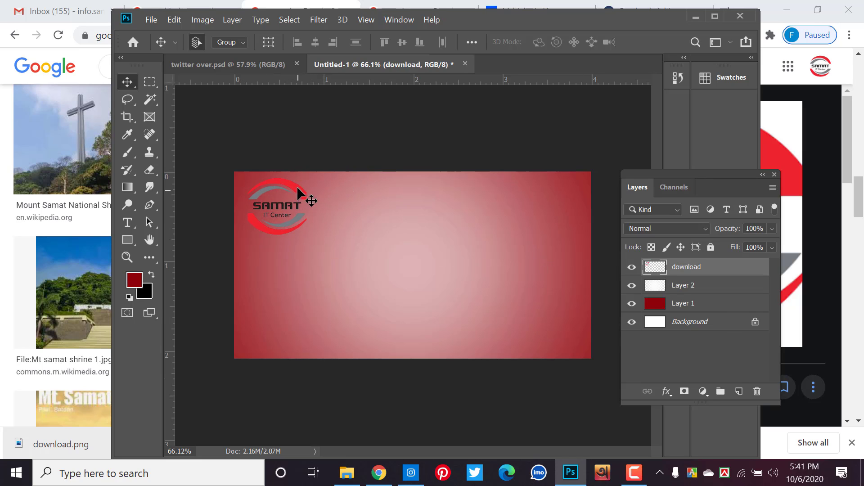
- Fill the banner's left third with white (ffffff) on Layer 3 beneath the logo layer
{"action": "left_click", "coordinate": [740, 391]}
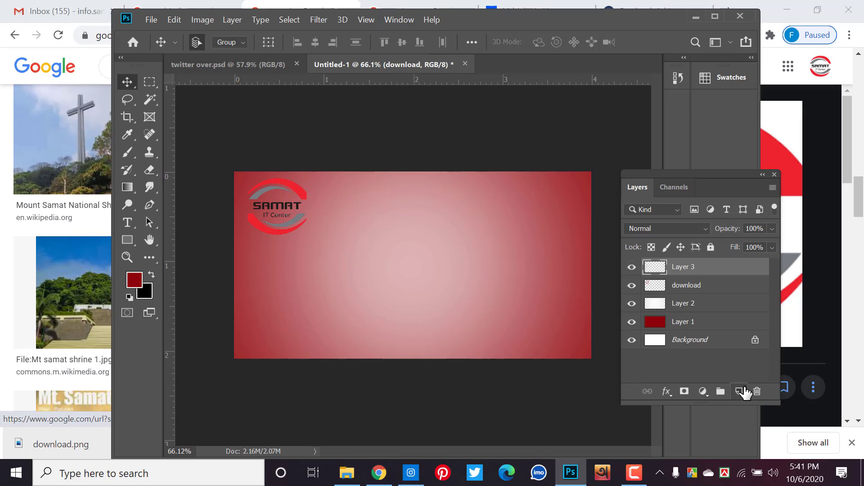
{"action": "left_click", "coordinate": [134, 279]}
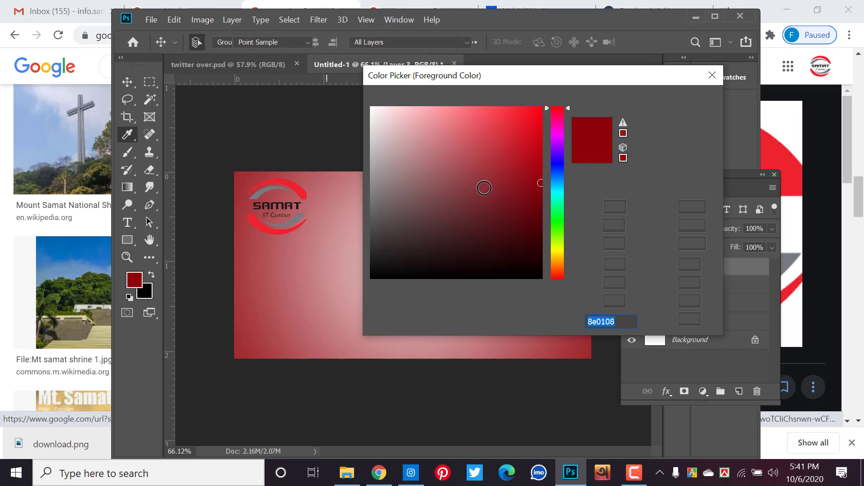
{"action": "type", "text": "ffffff"}
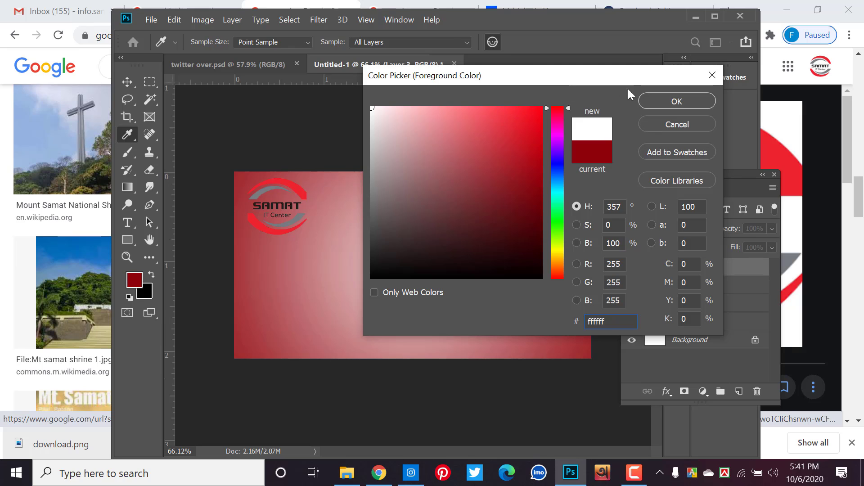
{"action": "left_click", "coordinate": [649, 101]}
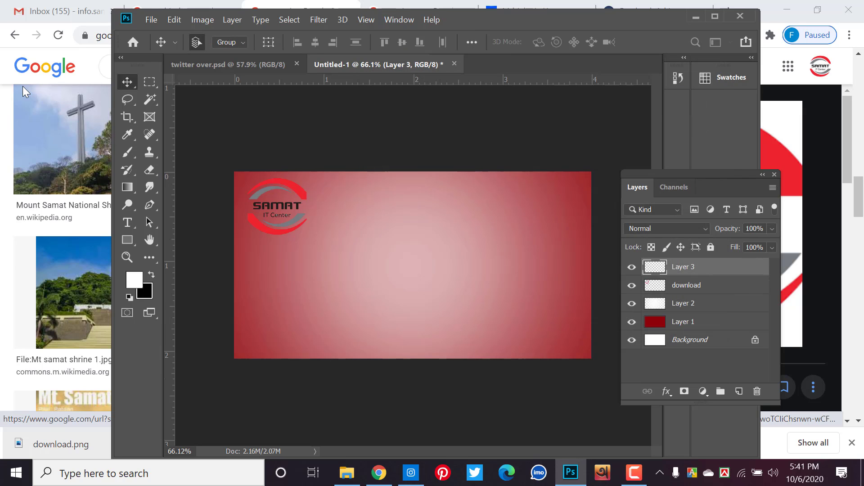
{"action": "left_click", "coordinate": [150, 82]}
{"action": "left_click_drag", "start_coordinate": [219, 164], "coordinate": [351, 400]}
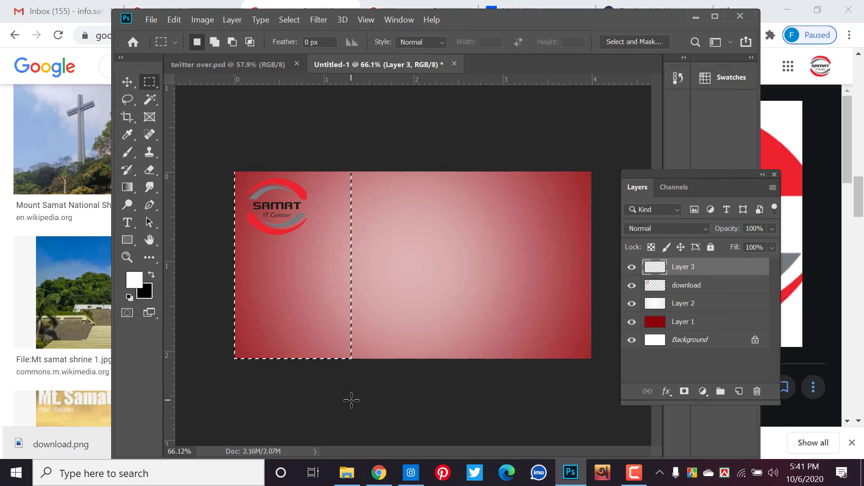
{"action": "key", "text": "alt+BackSpace"}
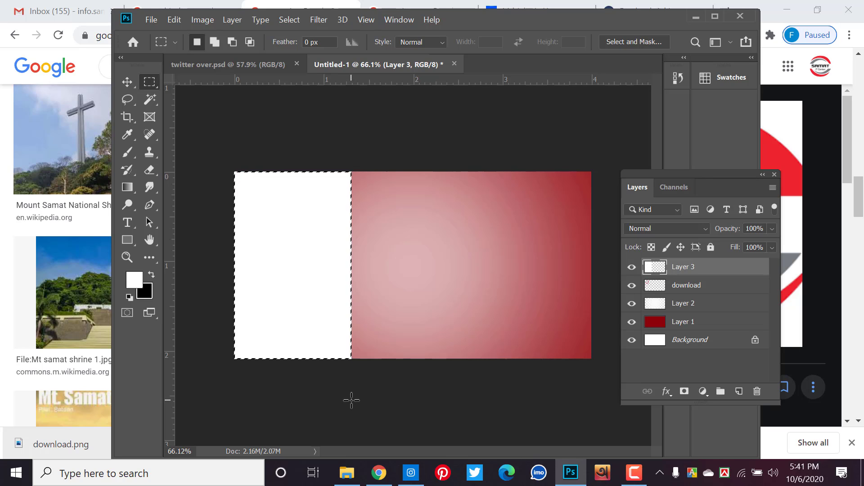
{"action": "key", "text": "ctrl+d"}
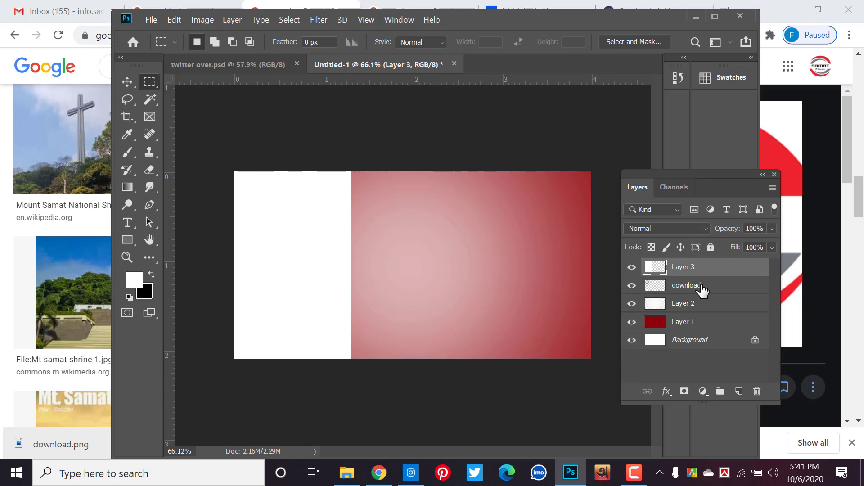
{"action": "left_click_drag", "start_coordinate": [702, 275], "coordinate": [700, 289]}
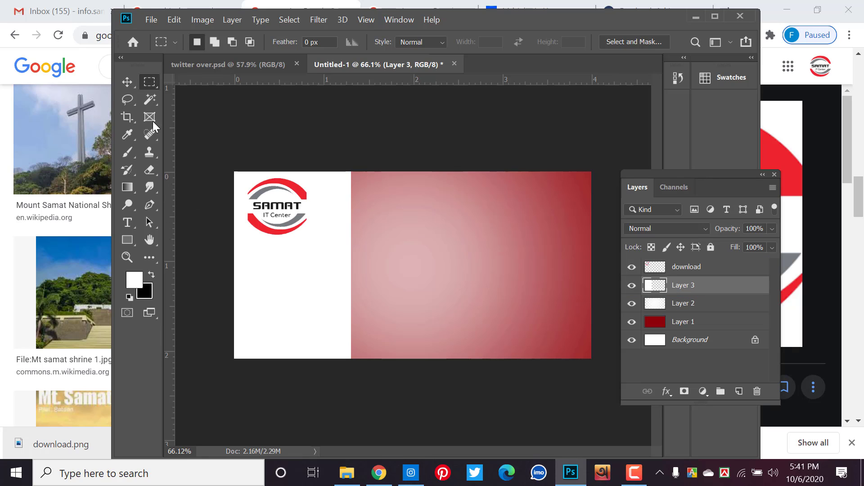
- Slant the white panel's right edge diagonally with Free Transform and nudge the logo slightly right
{"action": "left_click", "coordinate": [129, 81]}
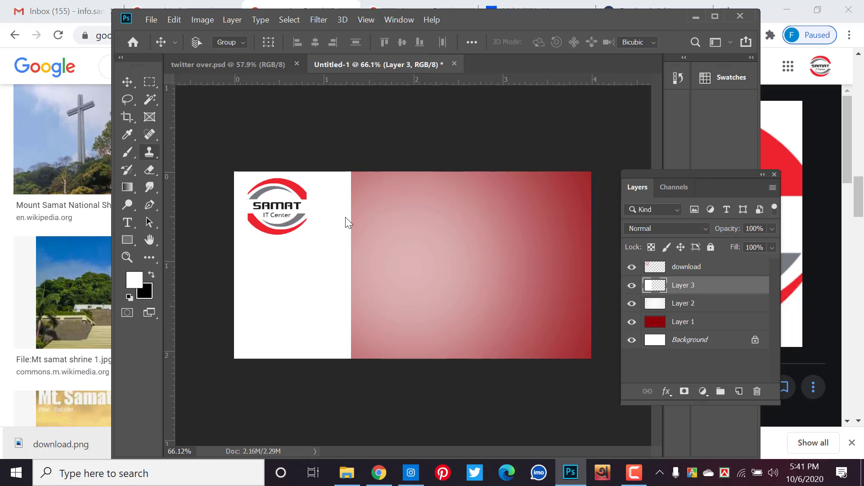
{"action": "key", "text": "ctrl+t"}
{"action": "left_click_drag", "start_coordinate": [350, 173], "coordinate": [411, 175]}
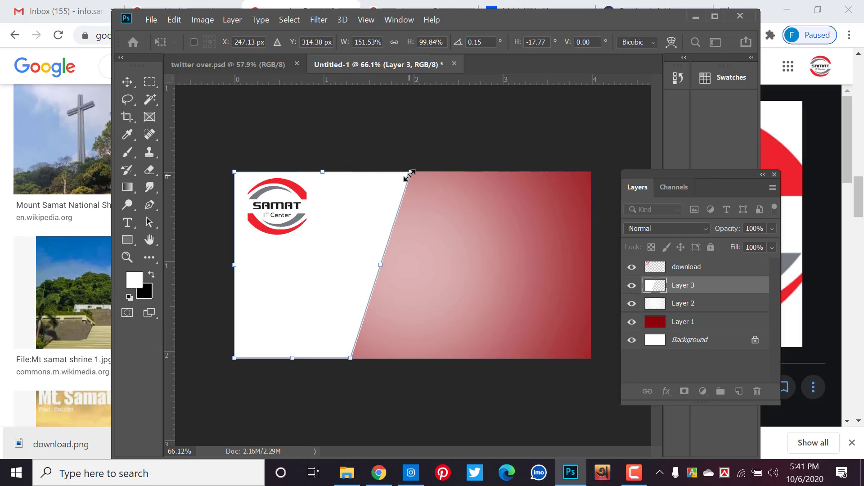
{"action": "key", "text": "Return"}
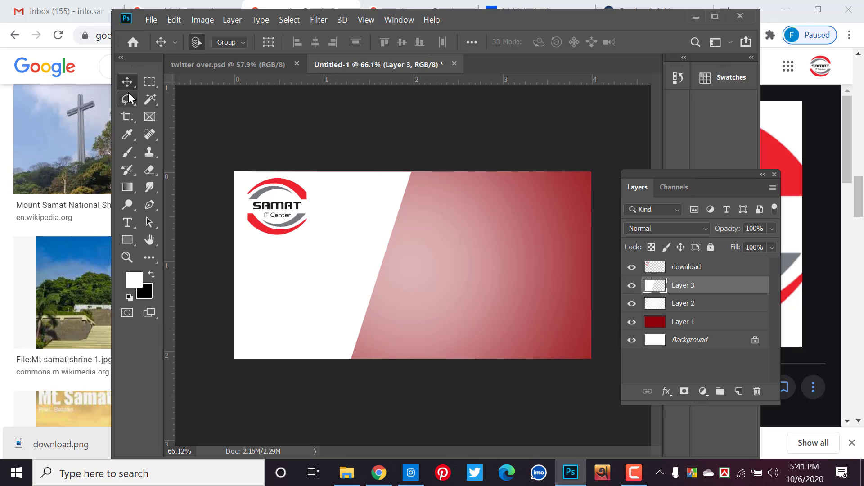
{"action": "left_click", "coordinate": [405, 162]}
{"action": "left_click", "coordinate": [359, 257]}
{"action": "left_click", "coordinate": [295, 192]}
{"action": "left_click_drag", "start_coordinate": [295, 193], "coordinate": [309, 190]}
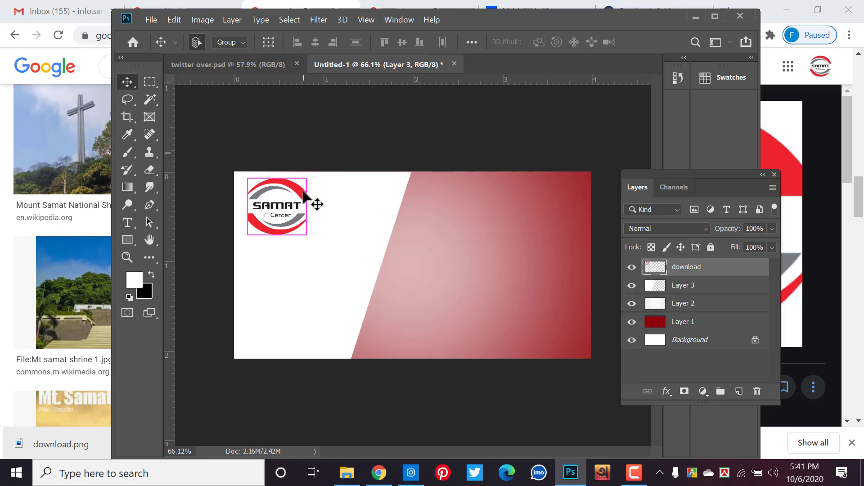
{"action": "left_click", "coordinate": [303, 211]}
{"action": "left_click", "coordinate": [288, 238]}
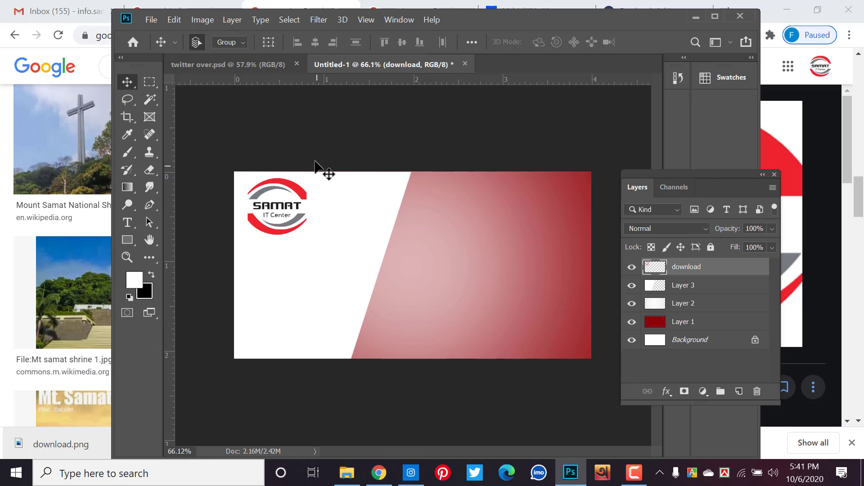
- Add a bottom-left text line with the pasted phone numbers, trimming the last two digits
{"action": "left_click", "coordinate": [131, 226]}
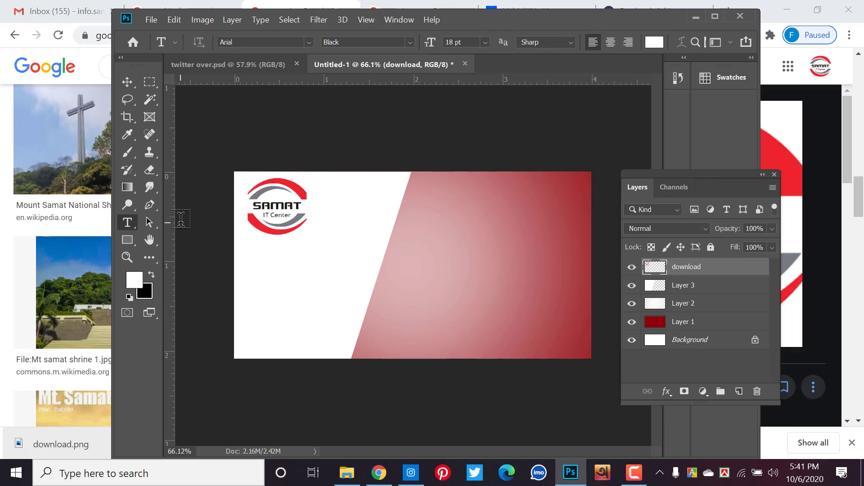
{"action": "left_click", "coordinate": [261, 338]}
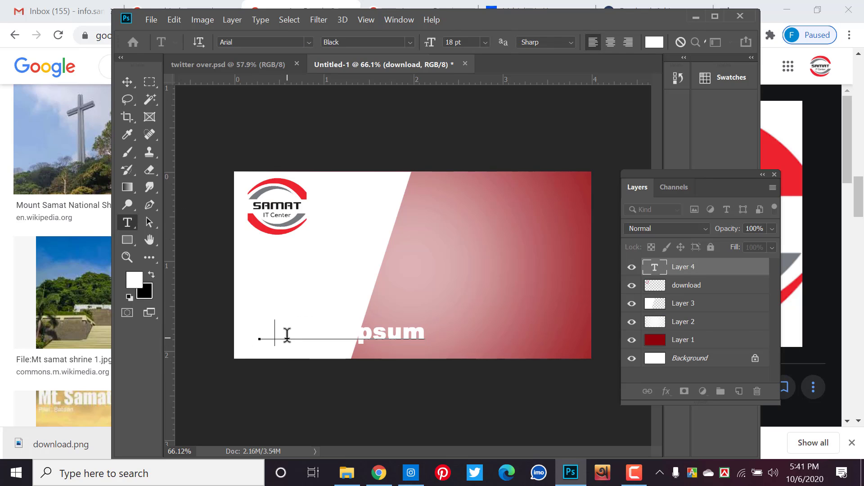
{"action": "key", "text": "BackSpace"}
{"action": "key", "text": "ctrl+v"}
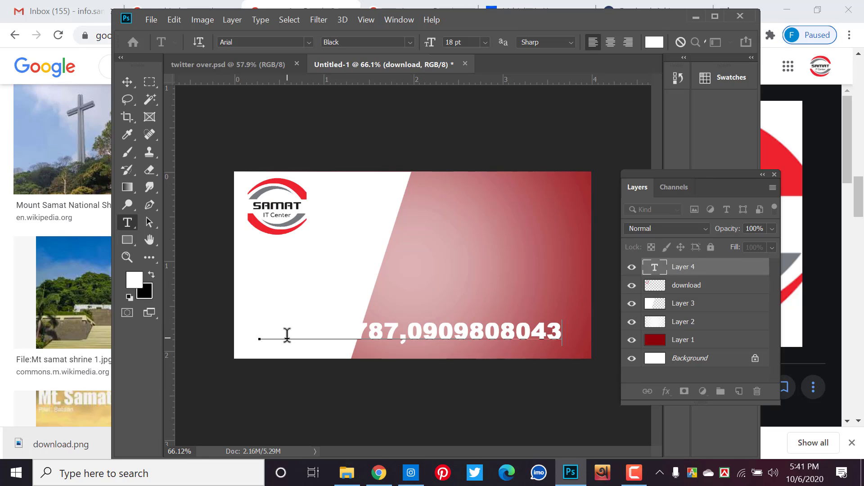
{"action": "key", "text": "BackSpace"}
{"action": "key", "text": "BackSpace"}
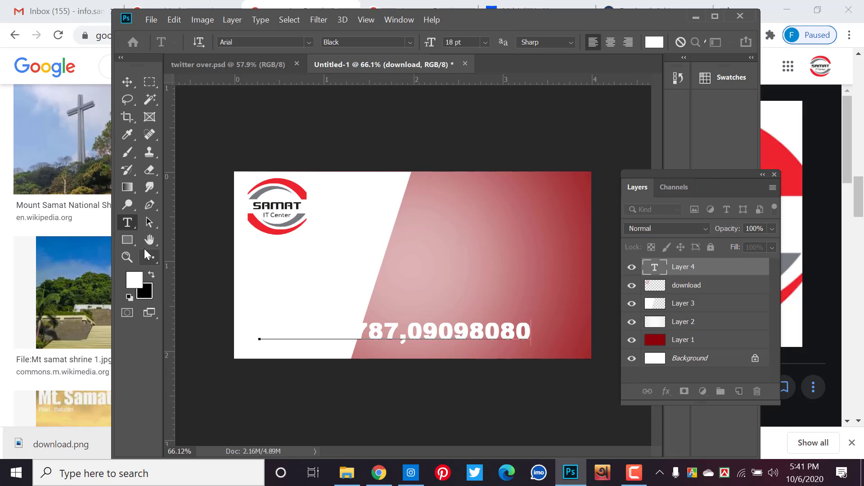
{"action": "key", "text": "ctrl+a"}
- Colour the phone-number text red, sampled from the logo's ring
{"action": "left_click", "coordinate": [655, 42]}
{"action": "left_click", "coordinate": [301, 216]}
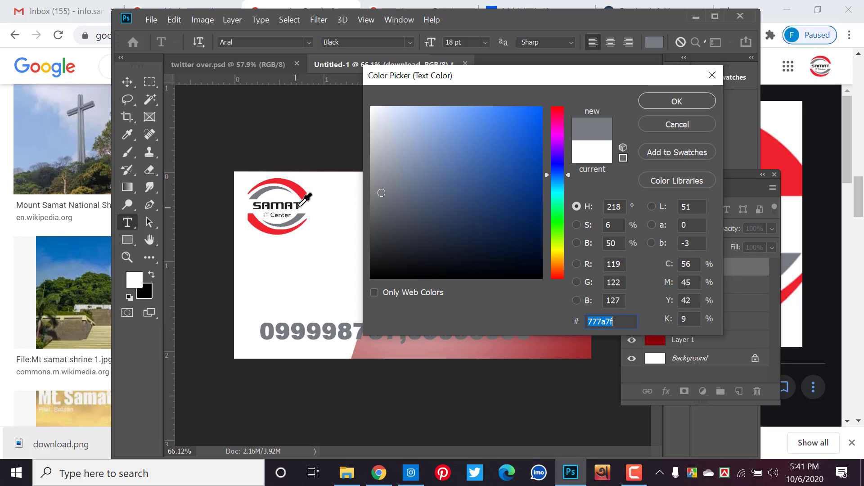
{"action": "left_click", "coordinate": [299, 206]}
{"action": "left_click", "coordinate": [299, 188]}
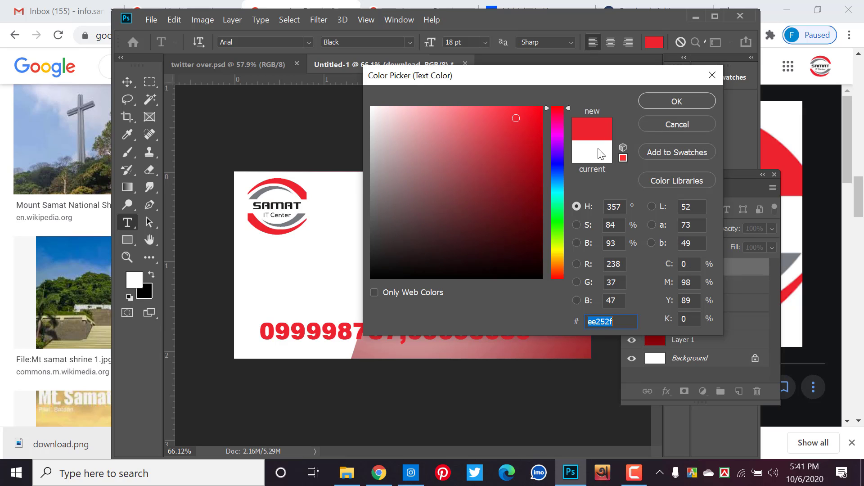
{"action": "left_click", "coordinate": [704, 101]}
{"action": "left_click", "coordinate": [128, 83]}
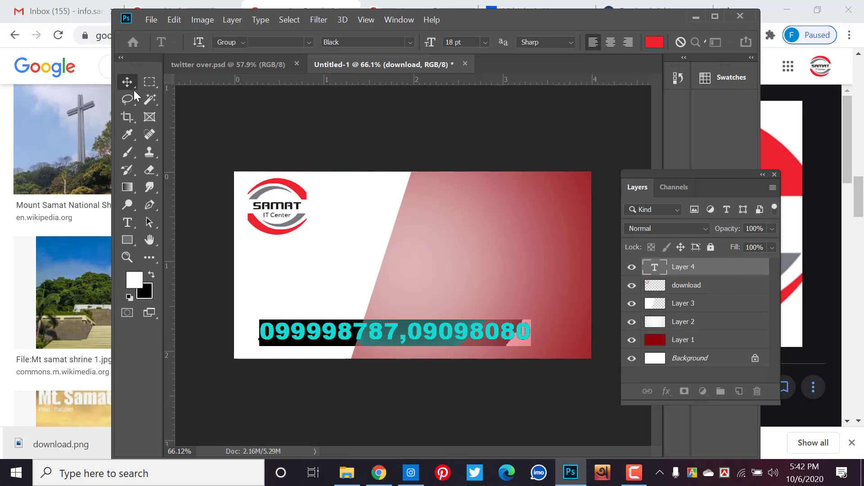
- Scale the phone numbers down to about 59% and place them in the bottom-left corner
{"action": "left_click_drag", "start_coordinate": [502, 333], "coordinate": [486, 326]}
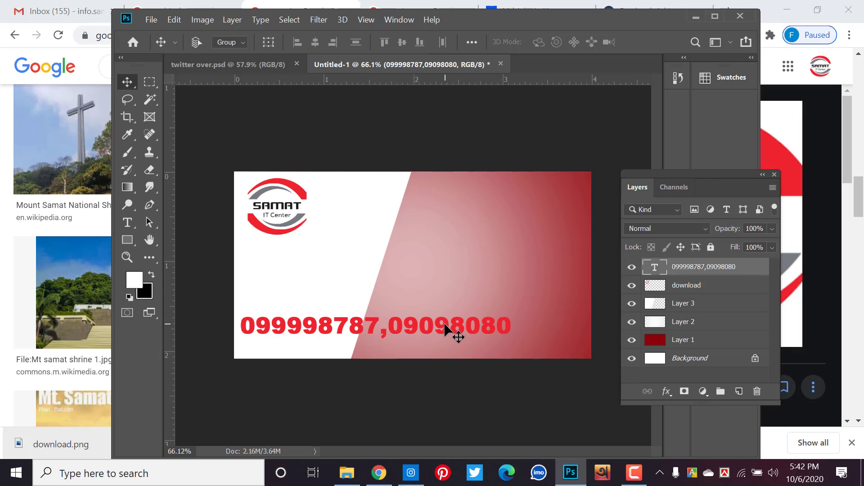
{"action": "key", "text": "ctrl+t"}
{"action": "left_click_drag", "start_coordinate": [511, 312], "coordinate": [437, 332]}
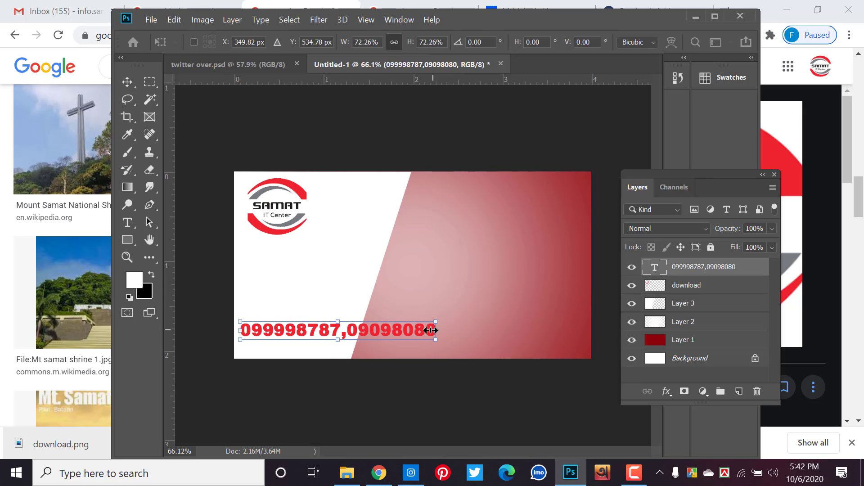
{"action": "mouse_move", "coordinate": [437, 332]}
{"action": "left_mouse_down"}
{"action": "mouse_move", "coordinate": [414, 333]}
{"action": "mouse_move", "coordinate": [364, 366]}
{"action": "mouse_move", "coordinate": [363, 357]}
{"action": "left_mouse_up"}
{"action": "key", "text": "Return"}
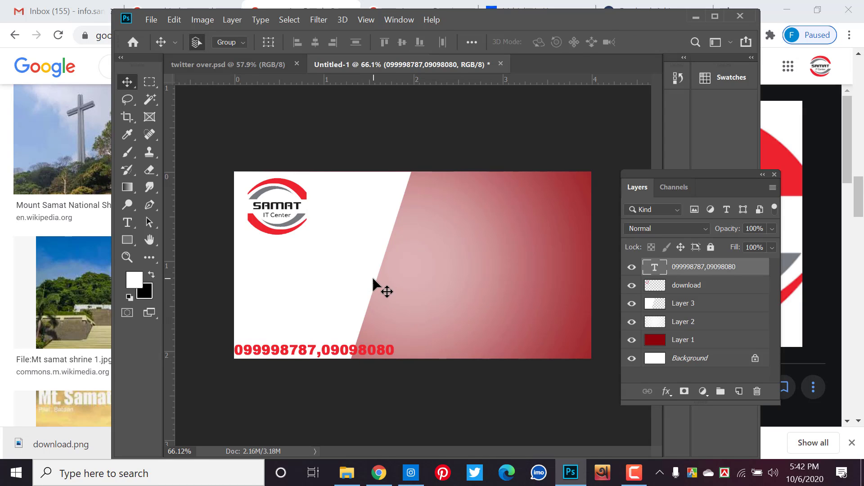
{"action": "left_click", "coordinate": [371, 308]}
{"action": "scroll", "coordinate": [371, 308], "scroll_direction": "up", "scroll_amount": 2}
{"action": "scroll", "coordinate": [371, 309], "scroll_direction": "up", "scroll_amount": 2}
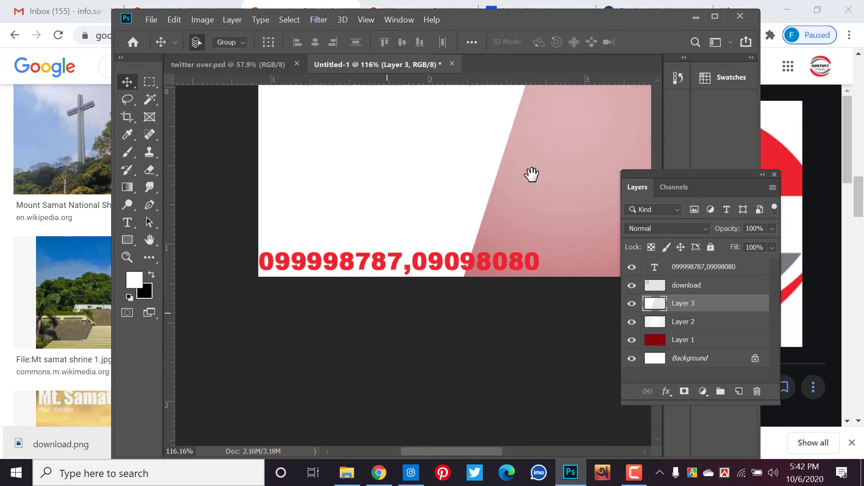
- Delete the second phone number, then duplicate the remaining number just below it
{"action": "left_click_drag", "start_coordinate": [513, 333], "coordinate": [520, 301]}
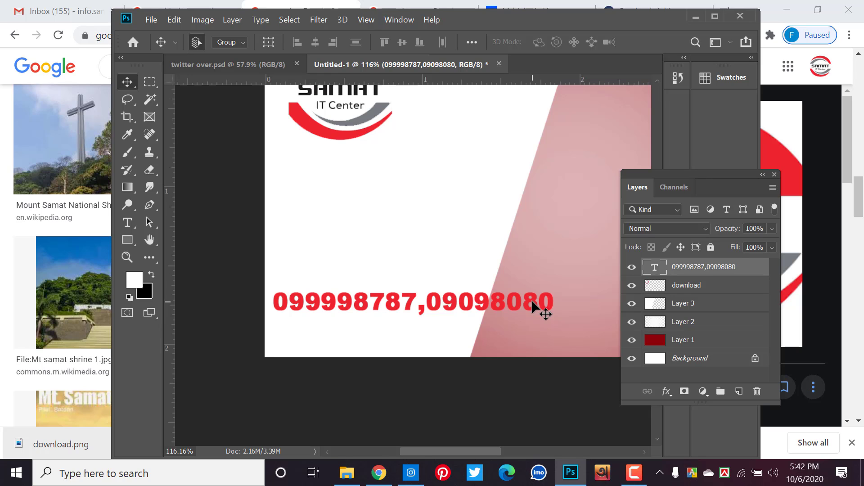
{"action": "left_click", "coordinate": [120, 152]}
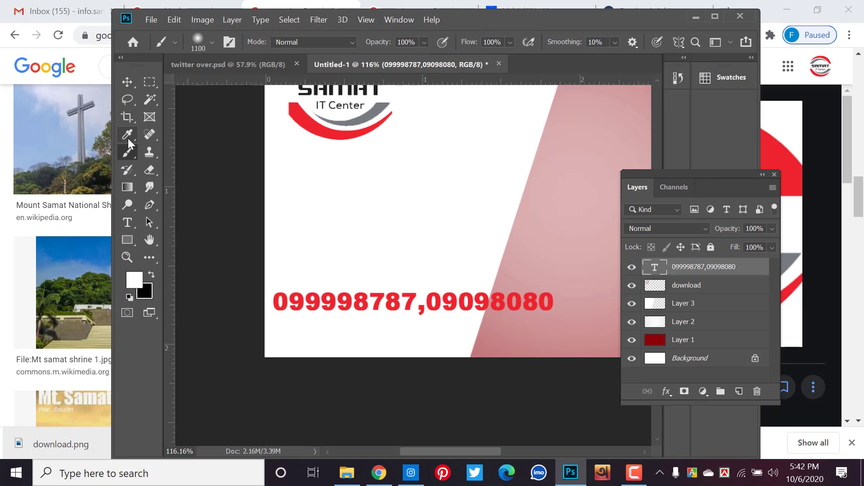
{"action": "left_click", "coordinate": [128, 222]}
{"action": "left_click", "coordinate": [422, 305]}
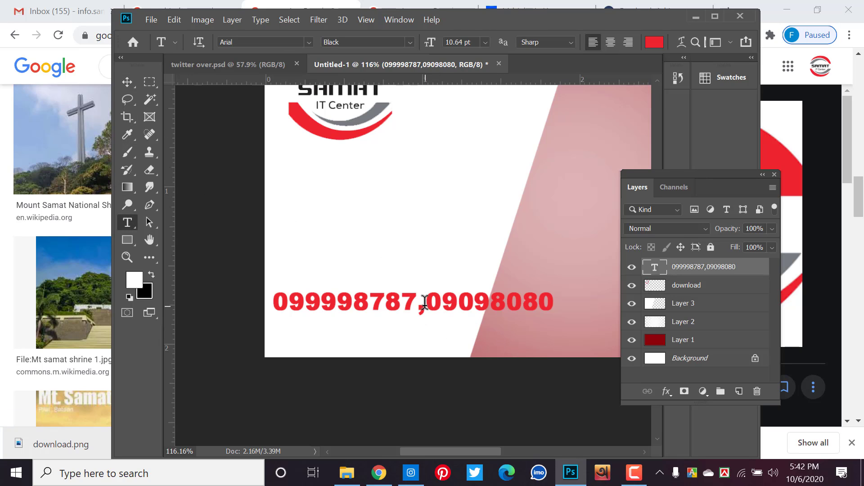
{"action": "left_click_drag", "start_coordinate": [419, 303], "coordinate": [646, 305]}
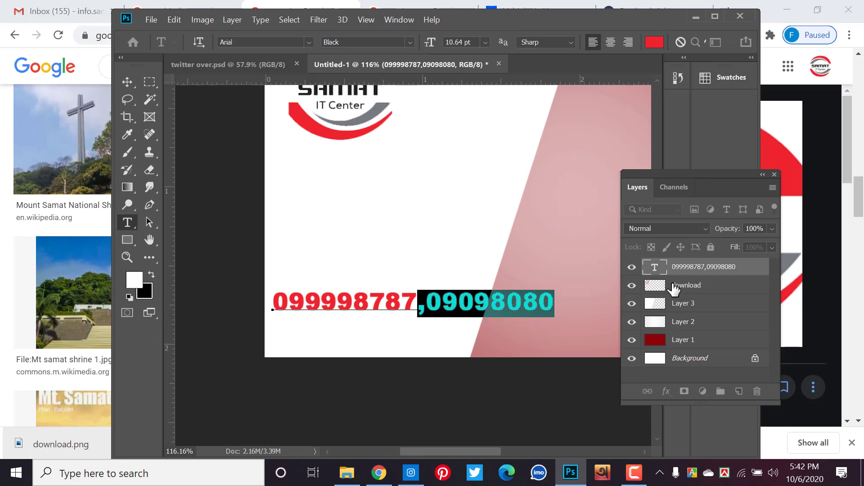
{"action": "key", "text": "BackSpace"}
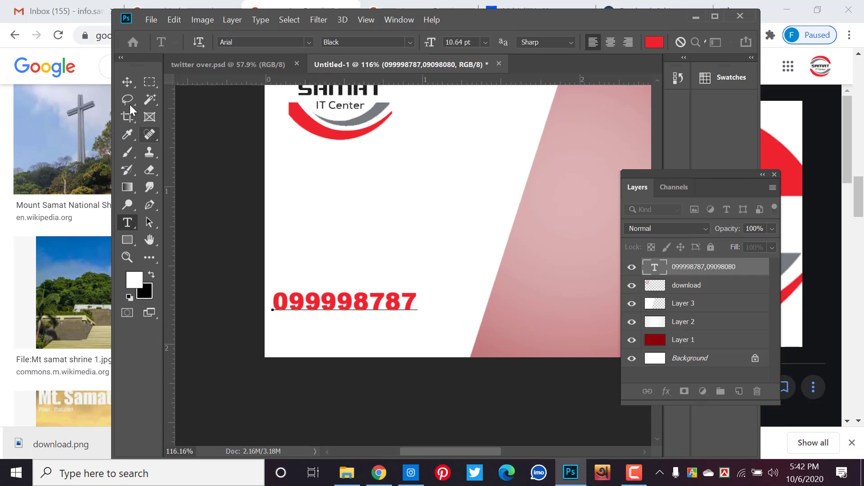
{"action": "left_click", "coordinate": [126, 85]}
{"action": "mouse_move", "coordinate": [363, 309]}
{"action": "left_mouse_down"}
{"action": "mouse_move", "coordinate": [391, 309]}
{"action": "mouse_move", "coordinate": [388, 328]}
{"action": "left_mouse_up"}
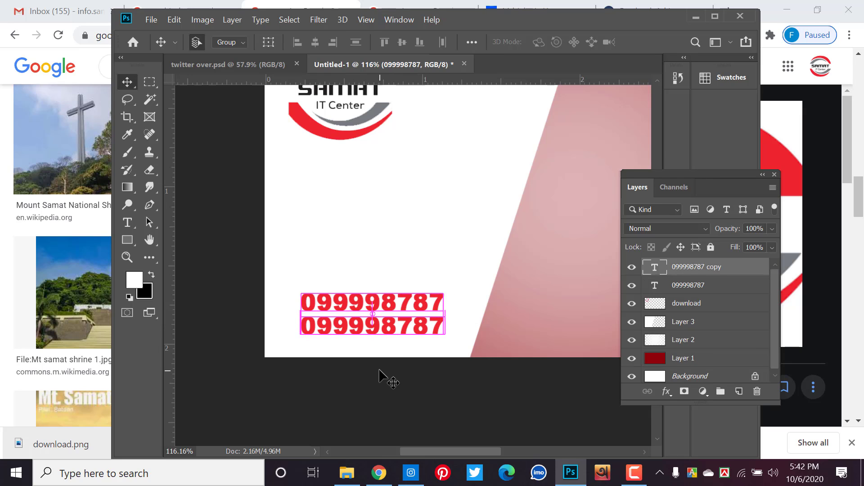
- Lock Layer 3, Layer 2 and Layer 1 against changes
{"action": "mouse_move", "coordinate": [382, 356]}
{"action": "left_mouse_down"}
{"action": "mouse_move", "coordinate": [351, 309]}
{"action": "mouse_move", "coordinate": [598, 298]}
{"action": "left_mouse_up"}
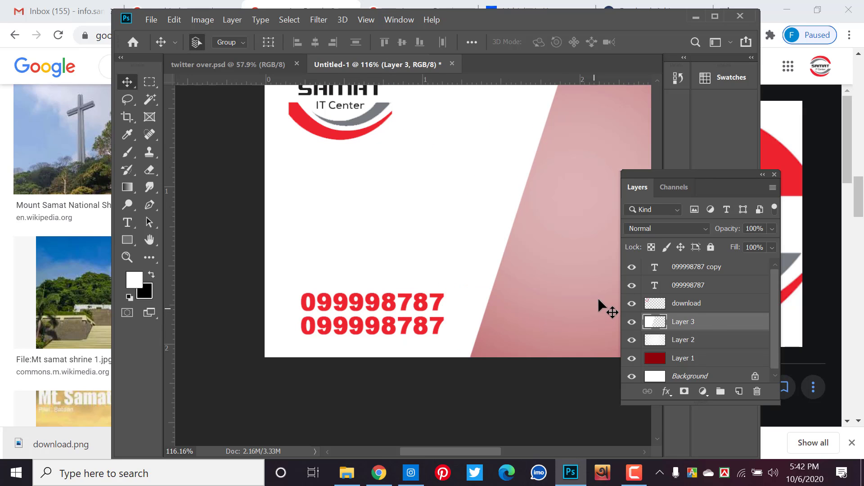
{"action": "left_click", "coordinate": [711, 247]}
{"action": "left_click_drag", "start_coordinate": [439, 393], "coordinate": [388, 297]}
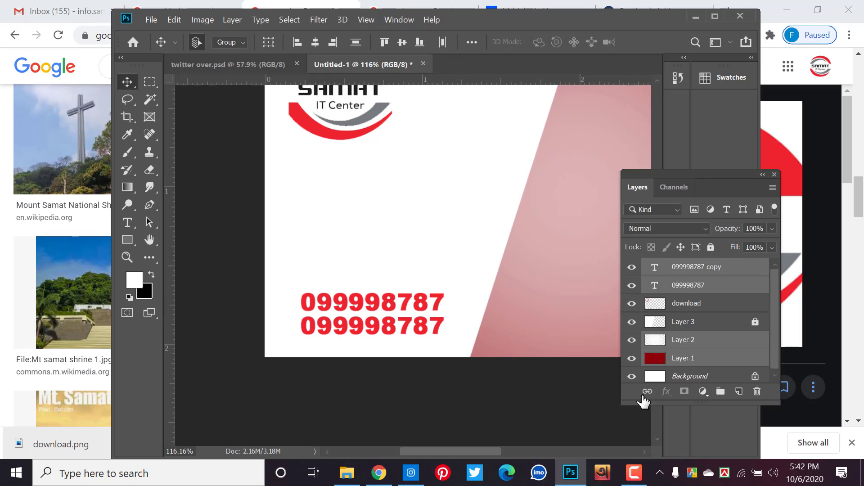
{"action": "left_click_drag", "start_coordinate": [568, 356], "coordinate": [552, 328]}
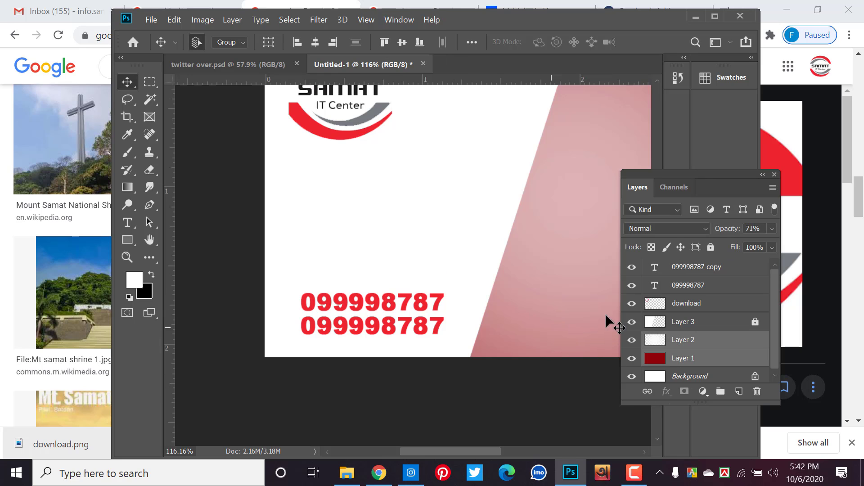
{"action": "left_click", "coordinate": [710, 247]}
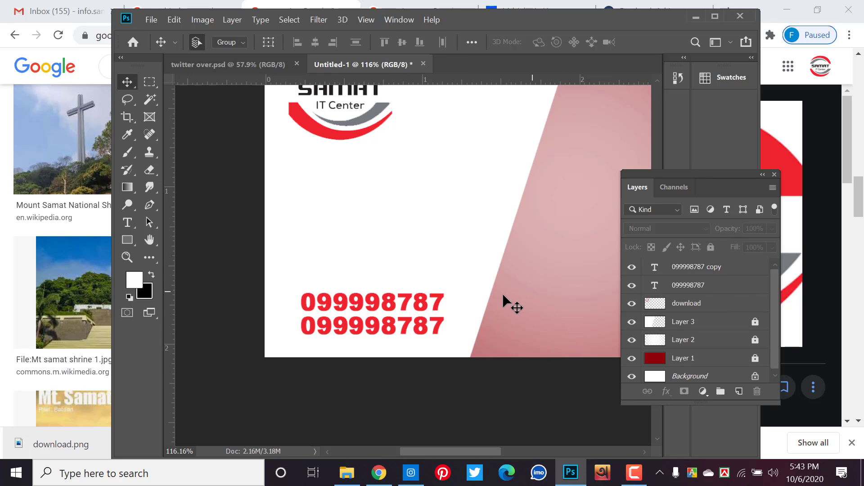
- Change the second number's last digit to 8 and insert a 1 after each number's leading 0
{"action": "mouse_move", "coordinate": [358, 353]}
{"action": "left_mouse_down"}
{"action": "mouse_move", "coordinate": [350, 306]}
{"action": "mouse_move", "coordinate": [364, 302]}
{"action": "left_mouse_up"}
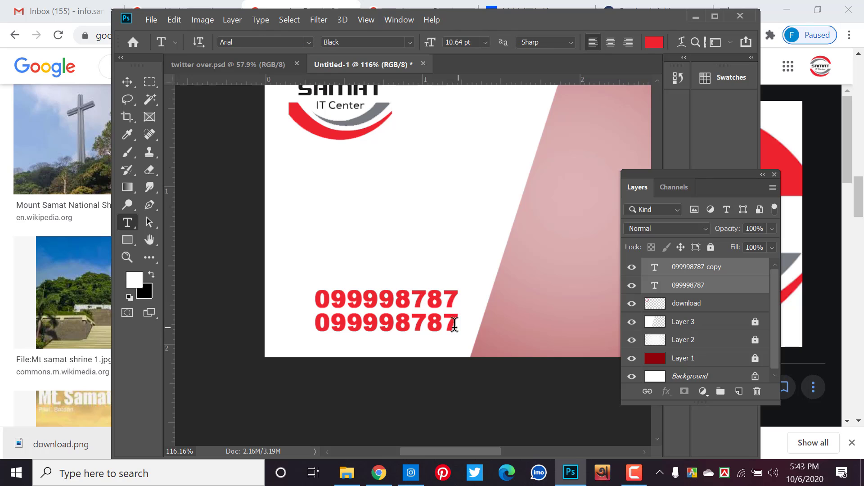
{"action": "left_click_drag", "start_coordinate": [444, 323], "coordinate": [460, 323]}
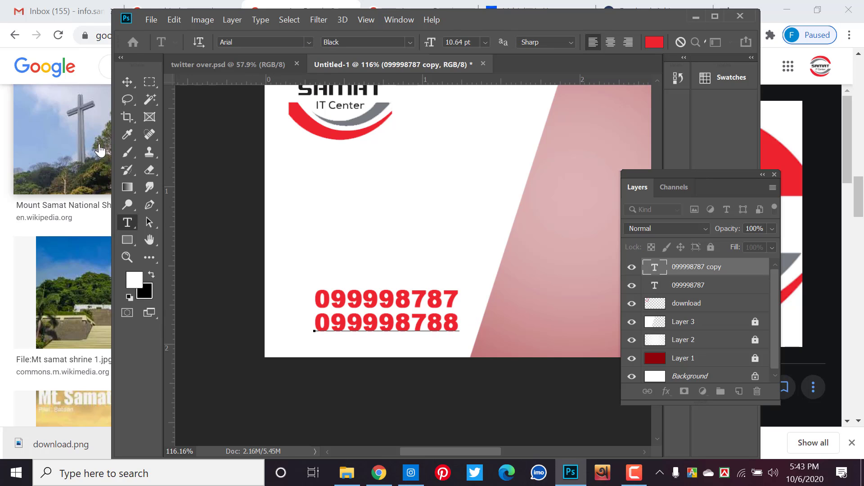
{"action": "left_click", "coordinate": [127, 83]}
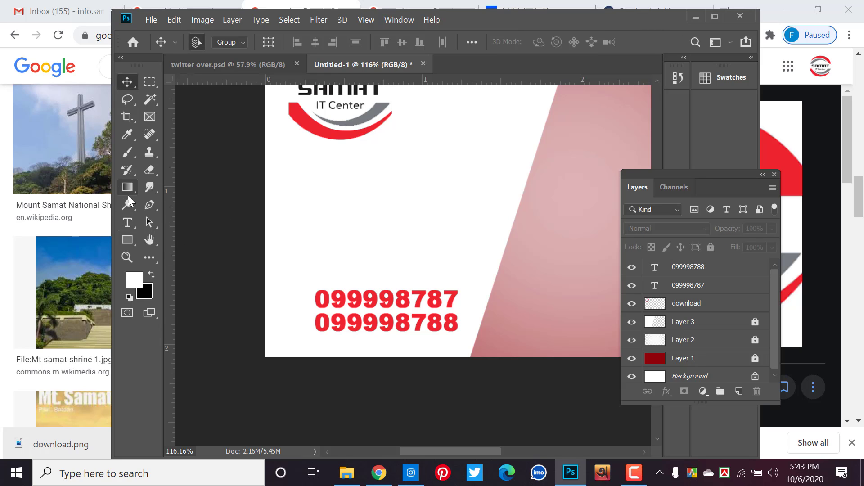
{"action": "left_click", "coordinate": [128, 222]}
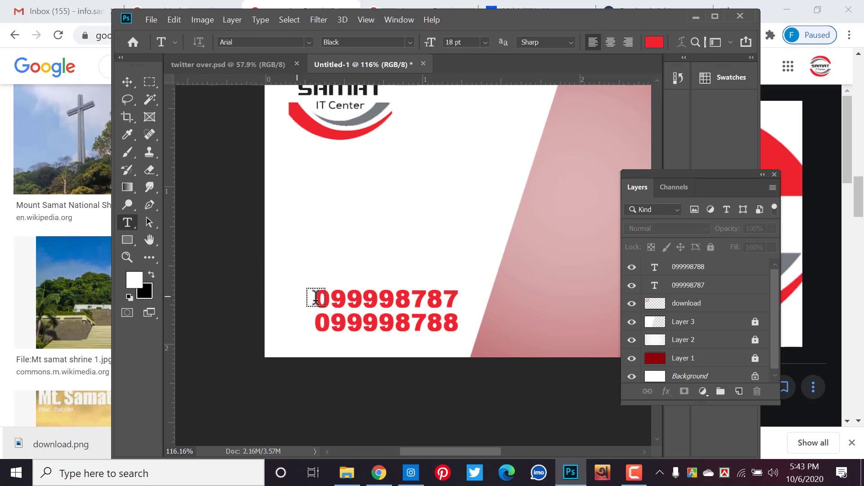
{"action": "left_click", "coordinate": [331, 298]}
{"action": "type", "text": "1"}
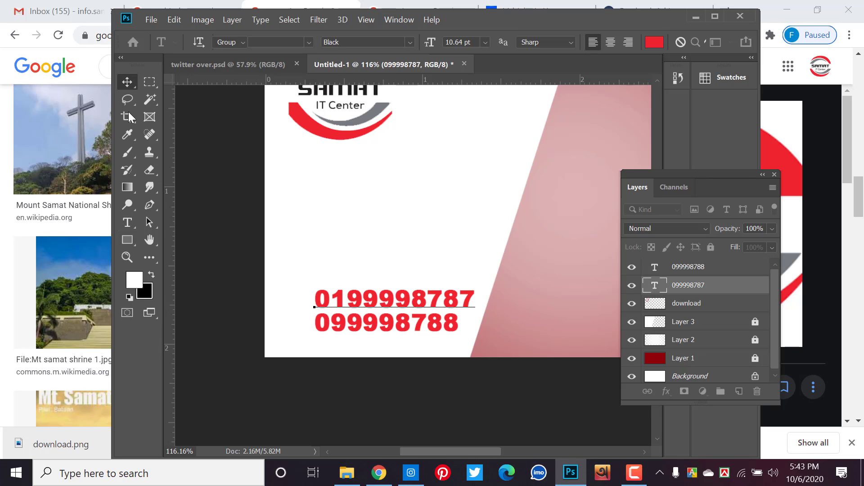
{"action": "left_click", "coordinate": [128, 222]}
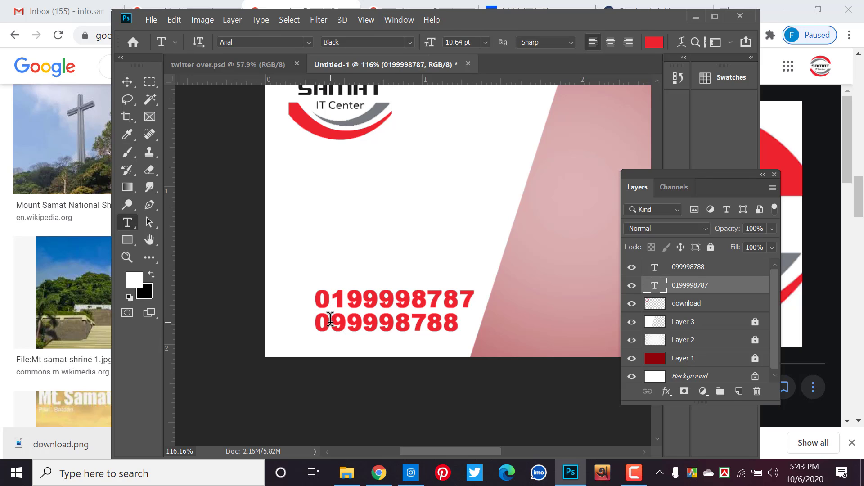
{"action": "left_click", "coordinate": [331, 321]}
{"action": "type", "text": "1"}
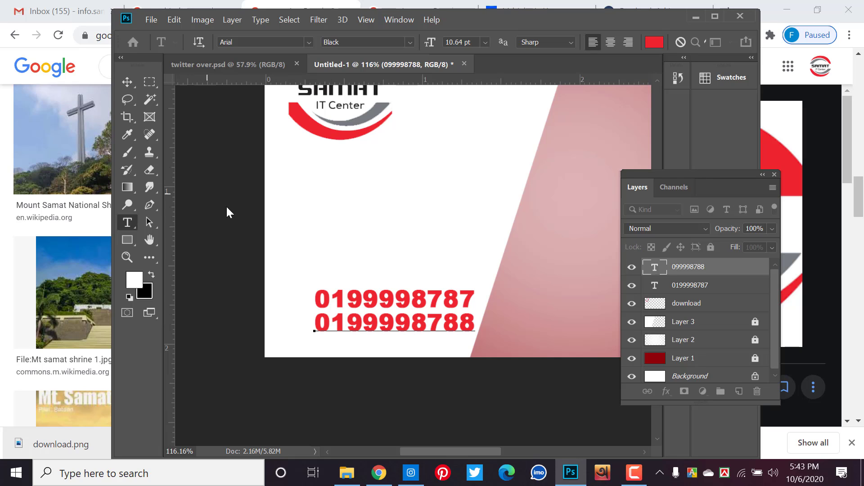
{"action": "left_click", "coordinate": [127, 80]}
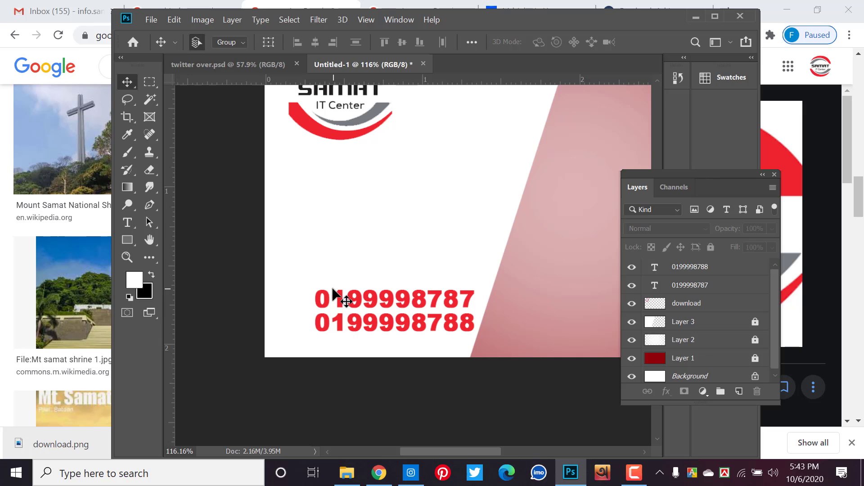
- In Chrome, start a new-tab search for 'call', then return to Photoshop
{"action": "left_click", "coordinate": [375, 473]}
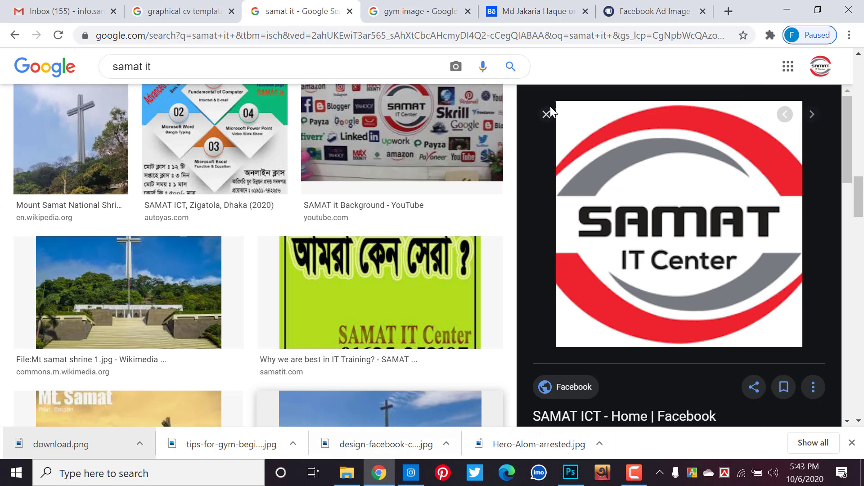
{"action": "left_click", "coordinate": [721, 16]}
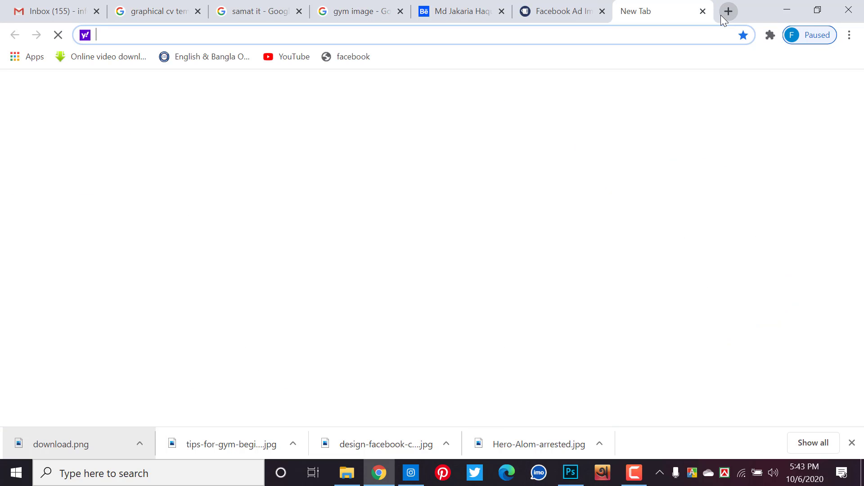
{"action": "type", "text": "call"}
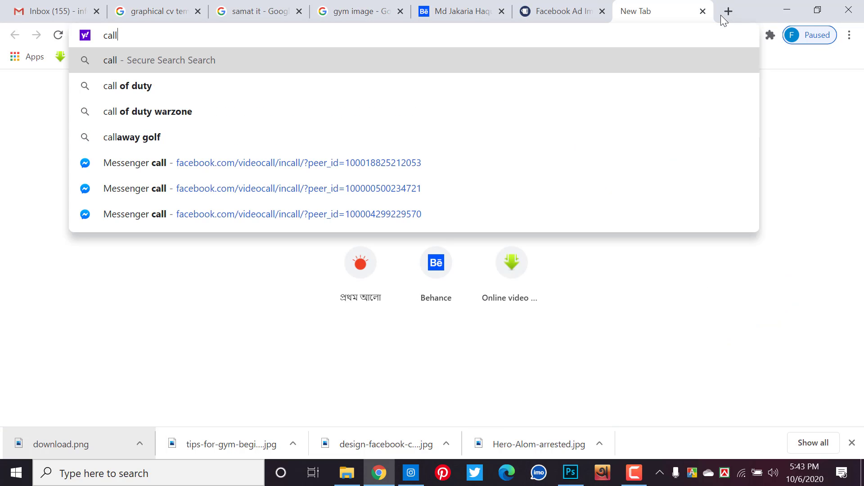
{"action": "left_click", "coordinate": [789, 8]}
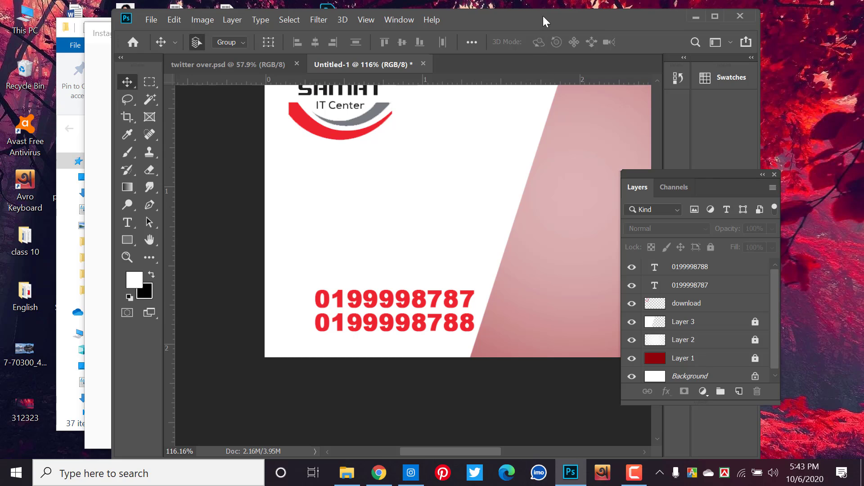
- Drag the splash-style Facebook icon image from the folder into the banner
{"action": "left_click_drag", "start_coordinate": [543, 15], "coordinate": [682, 101]}
{"action": "left_click", "coordinate": [550, 31]}
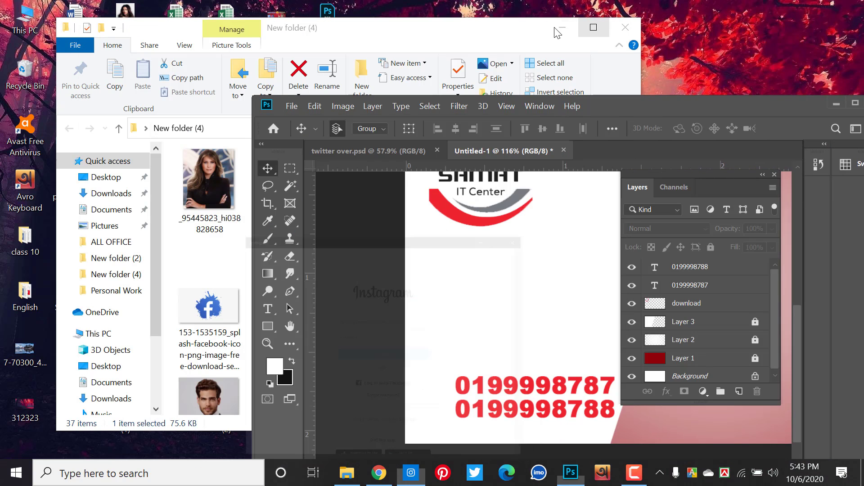
{"action": "left_click", "coordinate": [320, 271]}
{"action": "scroll", "coordinate": [330, 272], "scroll_direction": "down", "scroll_amount": 1}
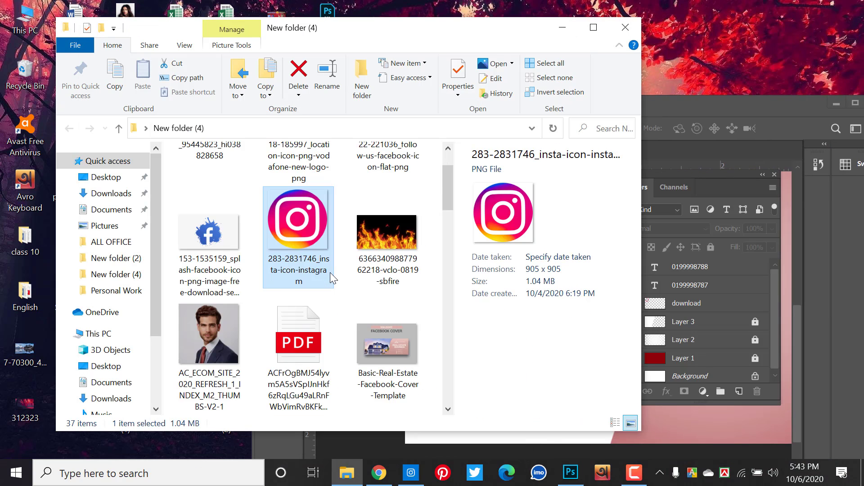
{"action": "scroll", "coordinate": [330, 271], "scroll_direction": "up", "scroll_amount": 1}
{"action": "left_click", "coordinate": [356, 244]}
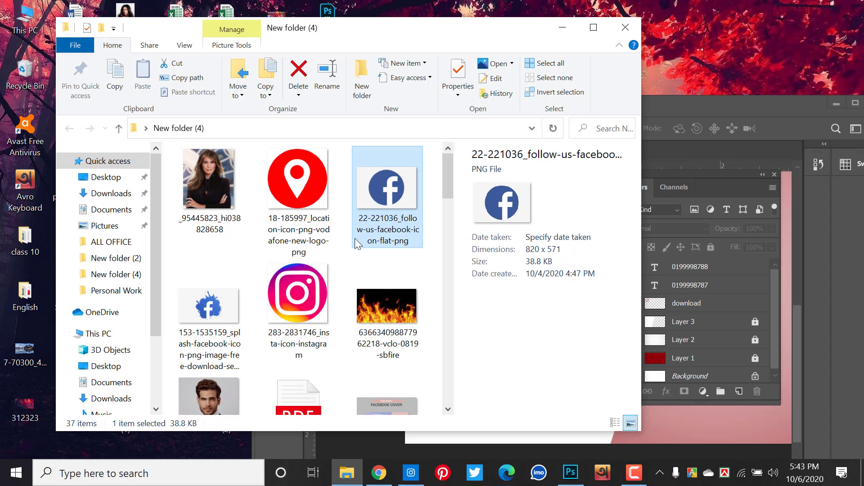
{"action": "left_click_drag", "start_coordinate": [209, 311], "coordinate": [725, 425]}
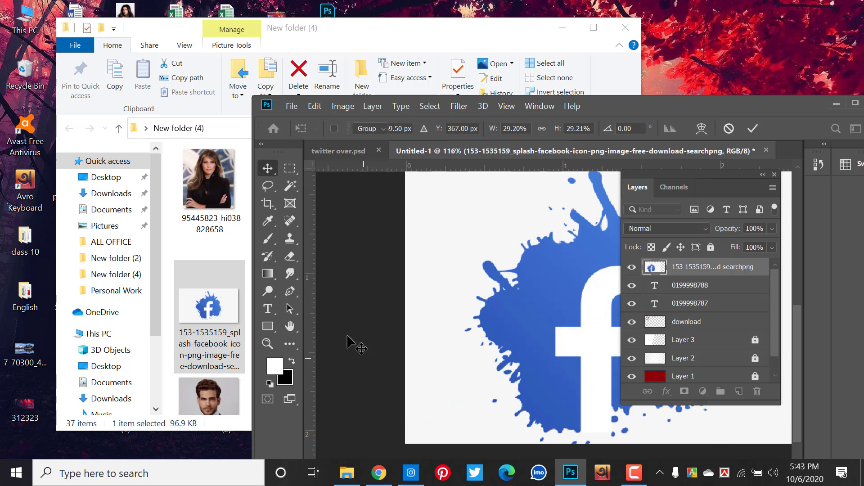
- Scroll to the blue call icon PNG and drag it onto the banner
{"action": "left_click", "coordinate": [220, 260]}
{"action": "scroll", "coordinate": [236, 279], "scroll_direction": "down", "scroll_amount": 5}
{"action": "scroll", "coordinate": [237, 287], "scroll_direction": "down", "scroll_amount": 3}
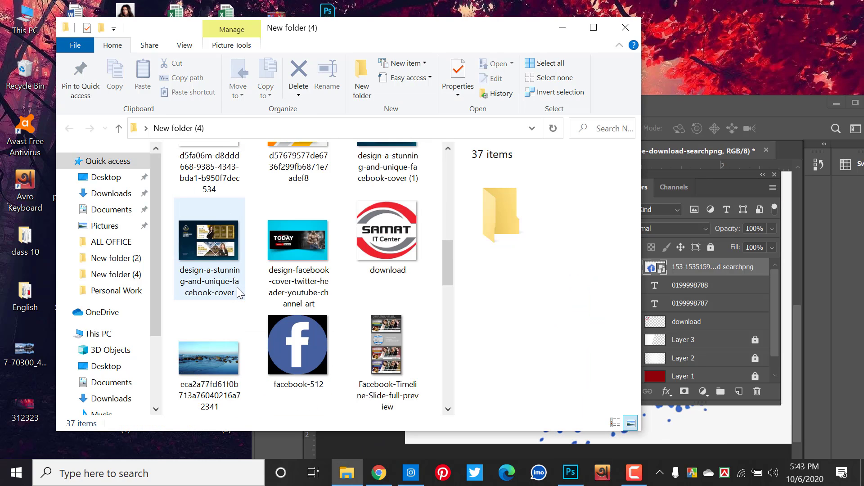
{"action": "scroll", "coordinate": [243, 306], "scroll_direction": "down", "scroll_amount": 3}
{"action": "scroll", "coordinate": [247, 317], "scroll_direction": "down", "scroll_amount": 3}
{"action": "scroll", "coordinate": [247, 315], "scroll_direction": "down", "scroll_amount": 2}
{"action": "left_click", "coordinate": [236, 315]}
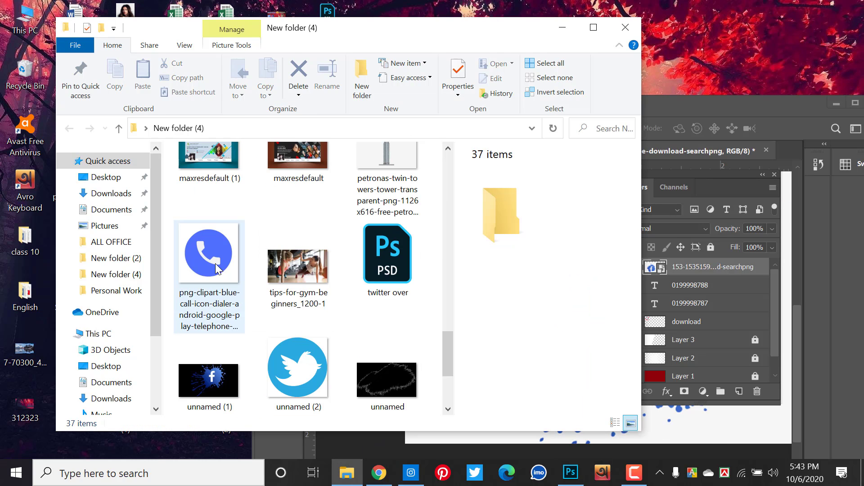
{"action": "left_click_drag", "start_coordinate": [645, 399], "coordinate": [691, 430]}
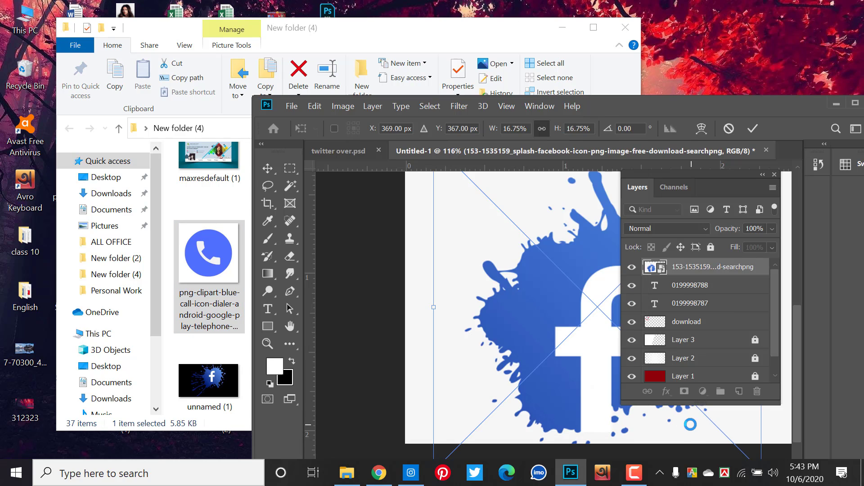
- Place the call icon, shrink it and position it right of the Facebook splash
{"action": "key", "text": "Return"}
{"action": "double_click", "coordinate": [645, 106]}
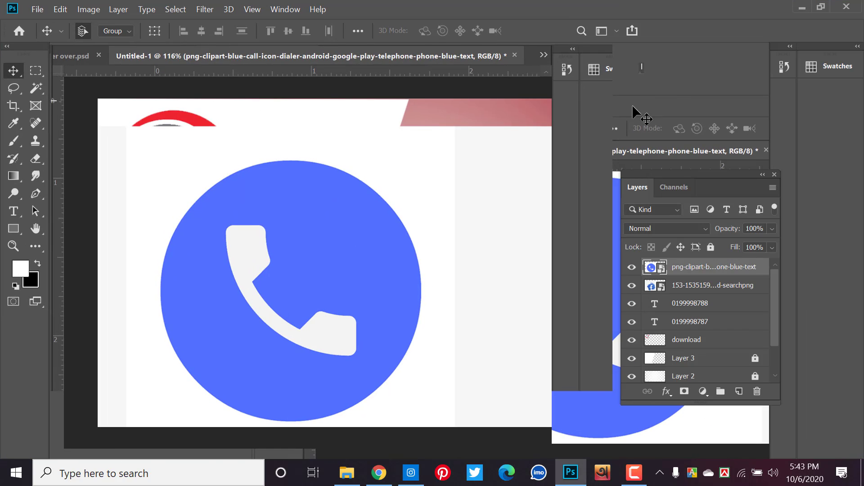
{"action": "scroll", "coordinate": [415, 184], "scroll_direction": "down", "scroll_amount": 2}
{"action": "left_click_drag", "start_coordinate": [423, 247], "coordinate": [489, 309]}
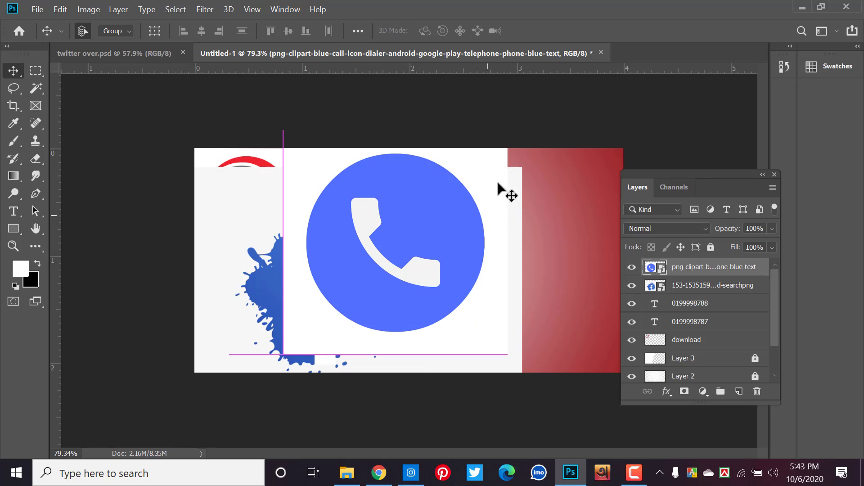
{"action": "key", "text": "t"}
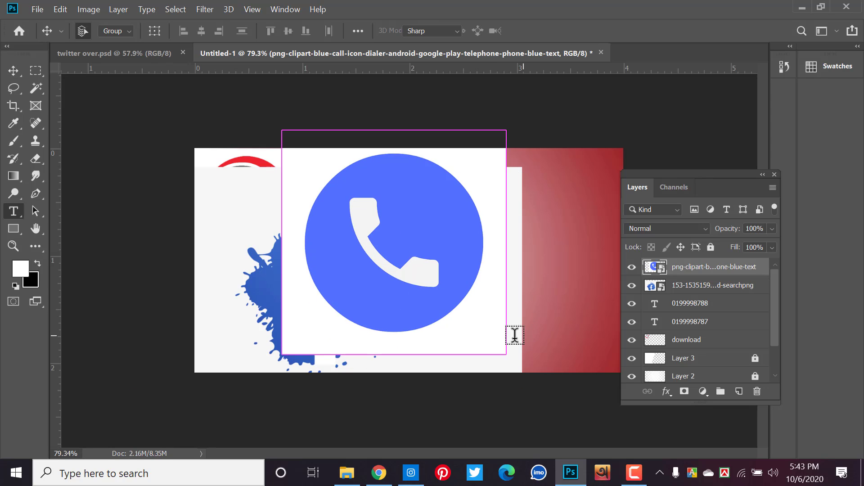
{"action": "left_click", "coordinate": [13, 71]}
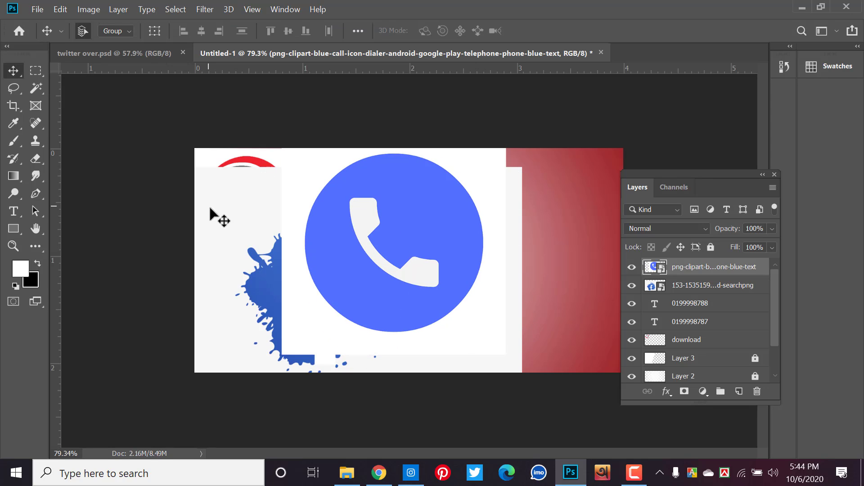
{"action": "key", "text": "ctrl+t"}
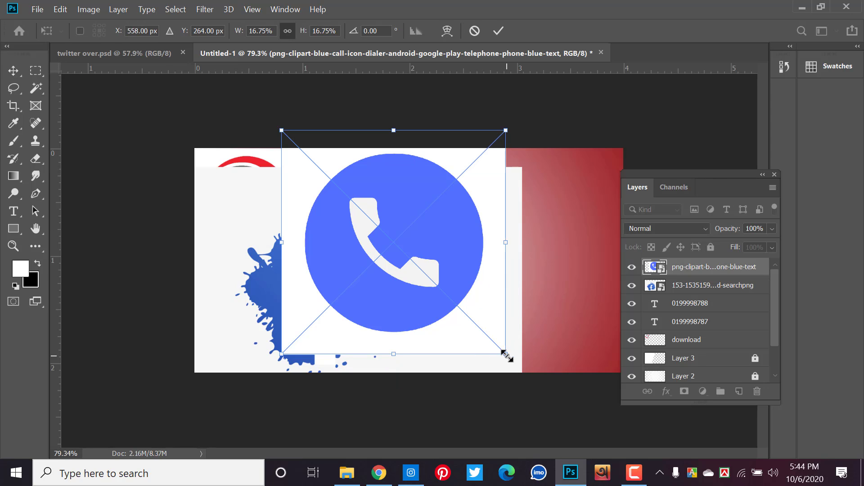
{"action": "left_click_drag", "start_coordinate": [505, 354], "coordinate": [437, 287]}
{"action": "mouse_move", "coordinate": [399, 248]}
{"action": "left_mouse_down"}
{"action": "mouse_move", "coordinate": [420, 294]}
{"action": "mouse_move", "coordinate": [546, 270]}
{"action": "left_mouse_up"}
{"action": "key", "text": "Return"}
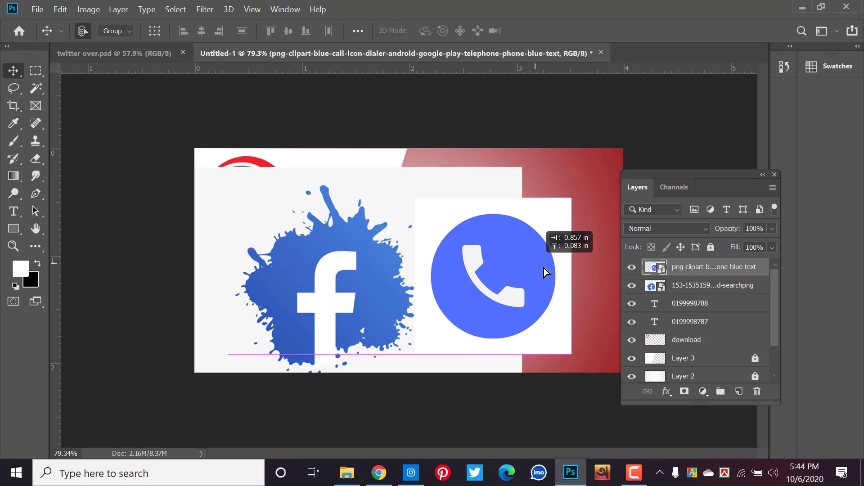
- Rasterize the call icon, delete its white background, and convert it to a Smart Object
{"action": "right_click", "coordinate": [651, 267]}
{"action": "left_click", "coordinate": [525, 245]}
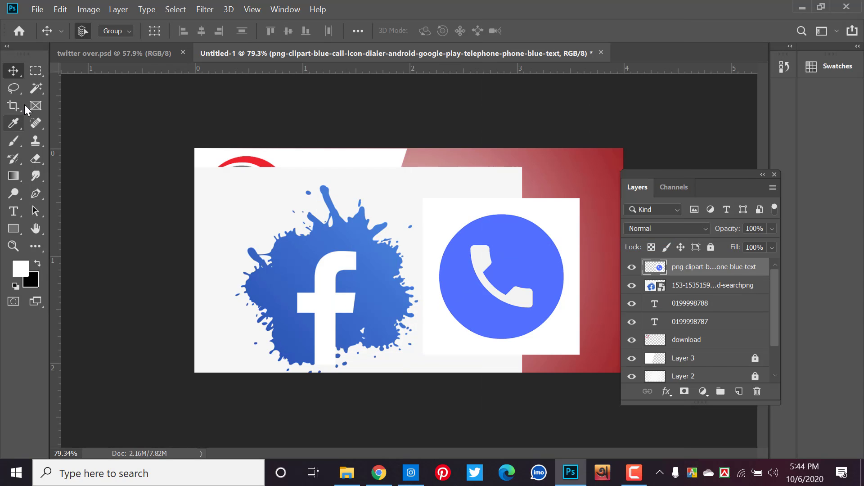
{"action": "left_click", "coordinate": [35, 87]}
{"action": "left_click", "coordinate": [431, 224]}
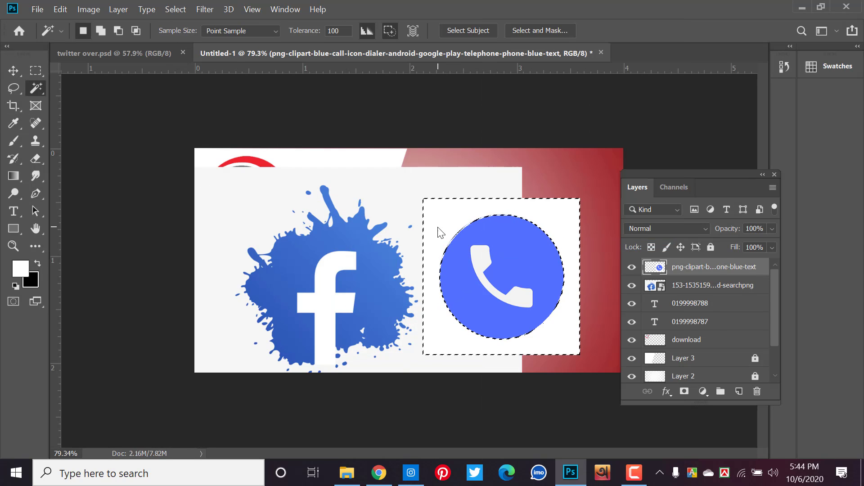
{"action": "key", "text": "Delete"}
{"action": "key", "text": "ctrl+d"}
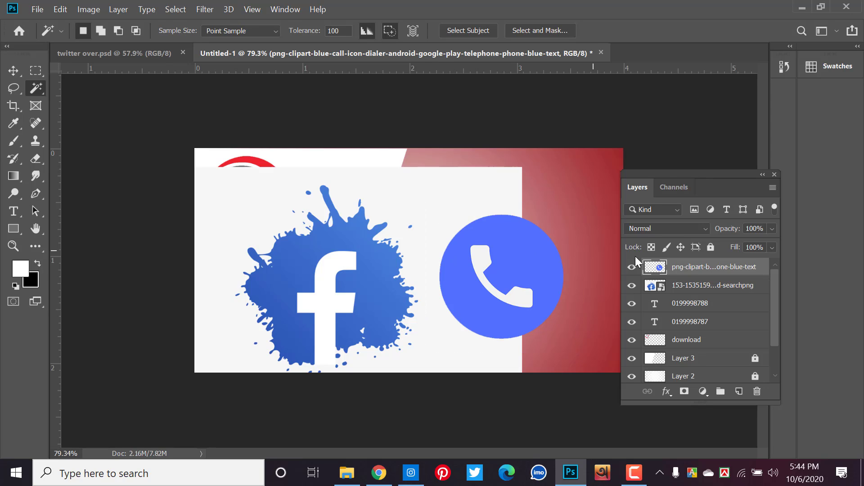
{"action": "right_click", "coordinate": [695, 275]}
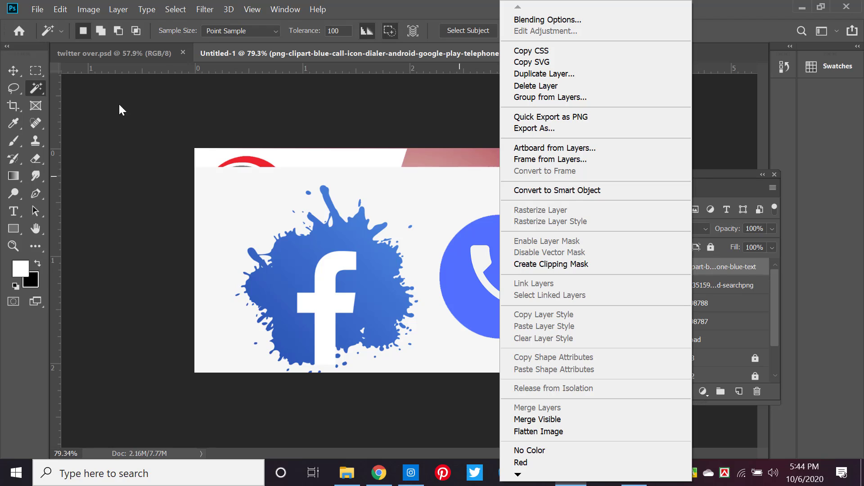
{"action": "left_click", "coordinate": [9, 79]}
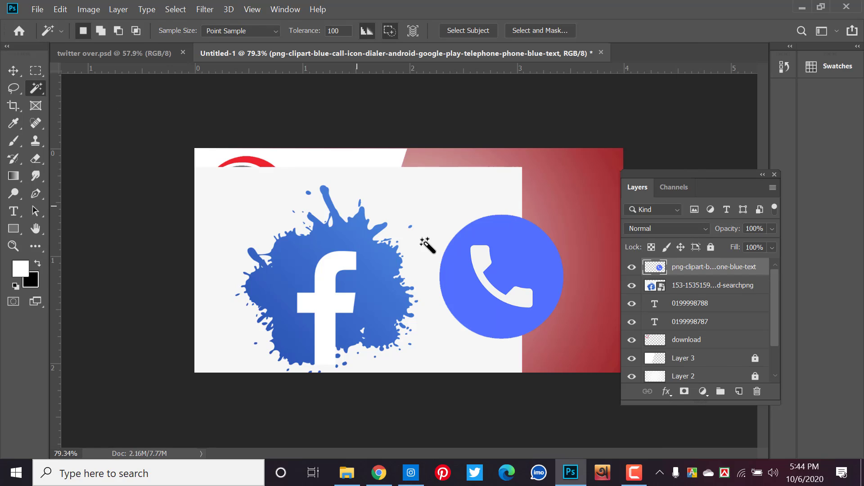
{"action": "left_click", "coordinate": [546, 293]}
{"action": "key", "text": "ctrl+d"}
{"action": "right_click", "coordinate": [698, 272]}
{"action": "left_click", "coordinate": [562, 190]}
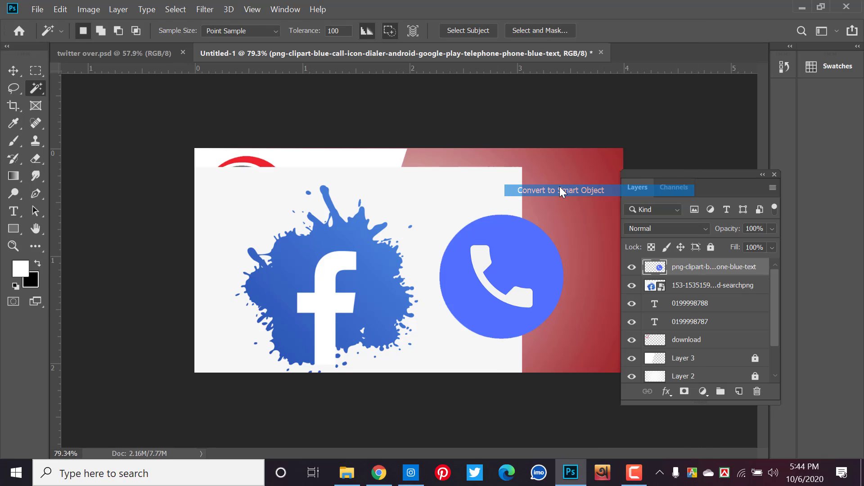
- Move the Facebook splash up-right, rasterize it and scale it to about 48%
{"action": "left_click", "coordinate": [21, 68]}
{"action": "left_click_drag", "start_coordinate": [345, 217], "coordinate": [409, 199]}
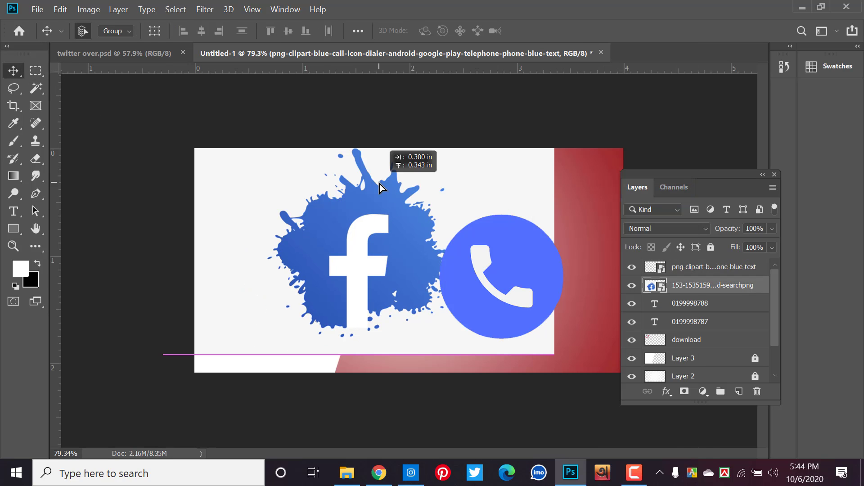
{"action": "right_click", "coordinate": [683, 285]}
{"action": "left_click", "coordinate": [550, 244]}
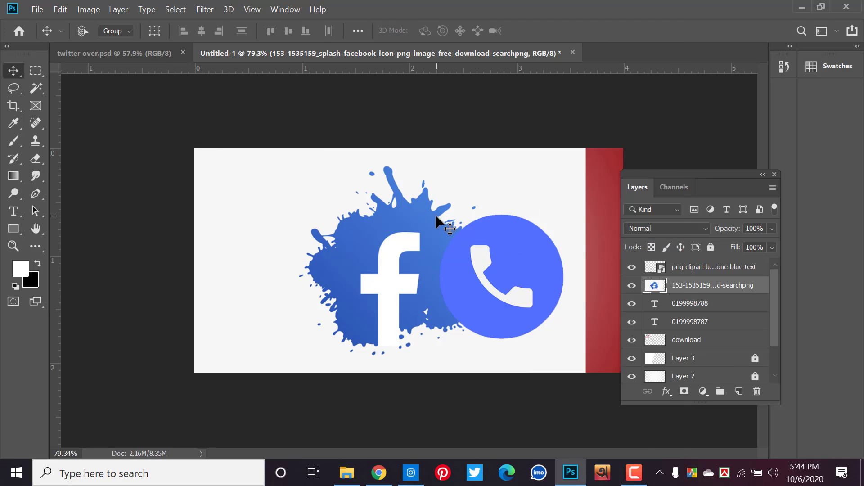
{"action": "key", "text": "ctrl+t"}
{"action": "mouse_move", "coordinate": [587, 147]}
{"action": "left_mouse_down"}
{"action": "mouse_move", "coordinate": [390, 231]}
{"action": "mouse_move", "coordinate": [390, 241]}
{"action": "left_mouse_up"}
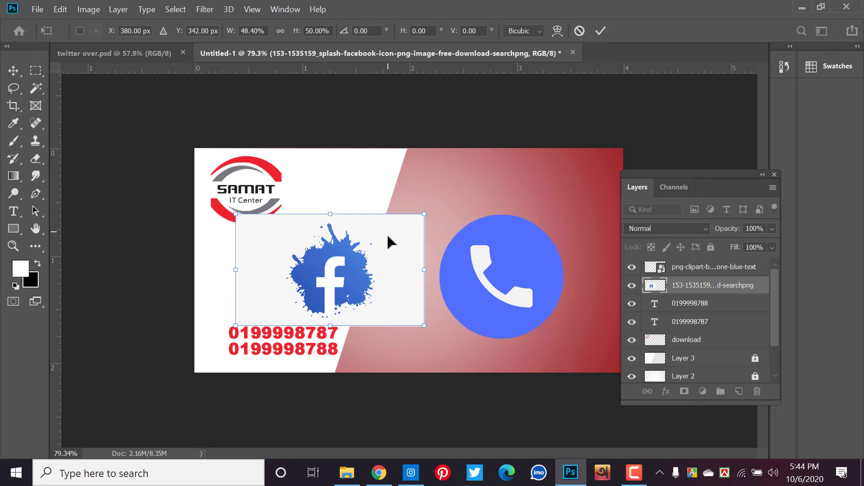
{"action": "key", "text": "Return"}
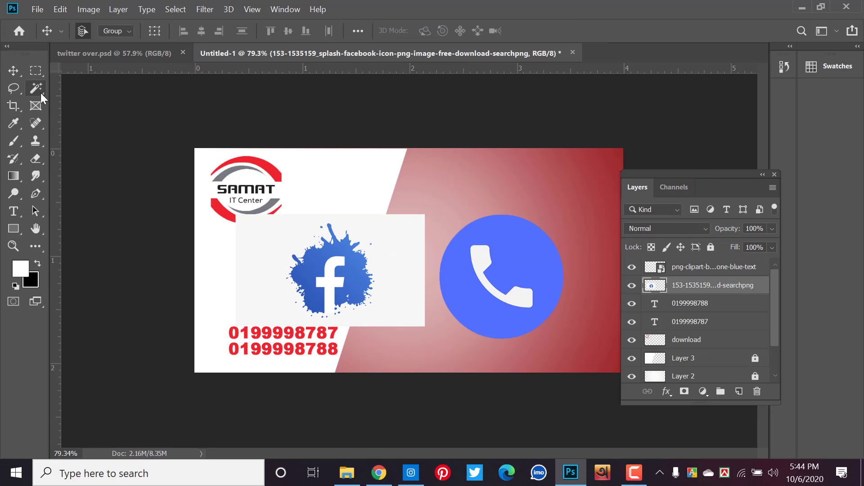
- Delete the Facebook splash's light background and convert it to a Smart Object
{"action": "left_click", "coordinate": [40, 92]}
{"action": "left_click", "coordinate": [410, 260]}
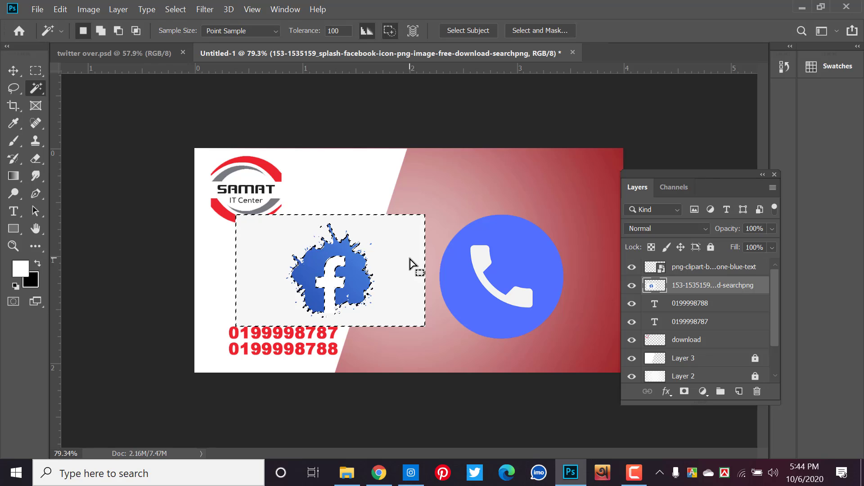
{"action": "key", "text": "Delete"}
{"action": "key", "text": "ctrl+d"}
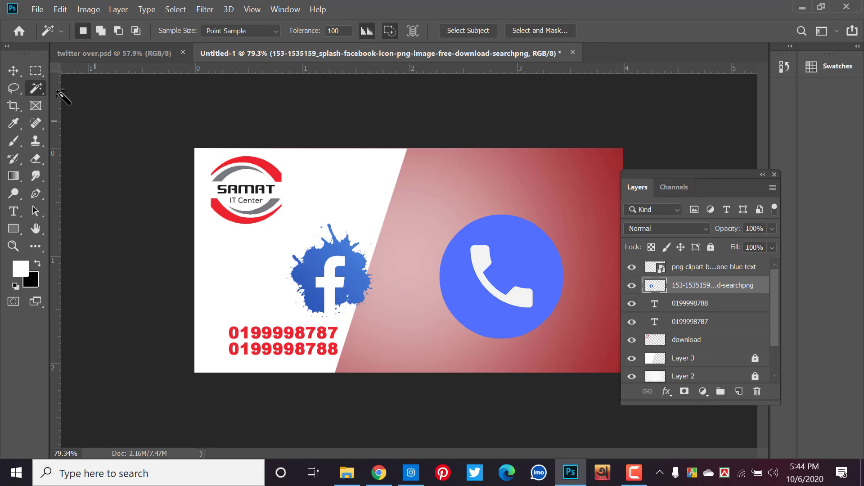
{"action": "left_click", "coordinate": [13, 71]}
{"action": "right_click", "coordinate": [733, 286]}
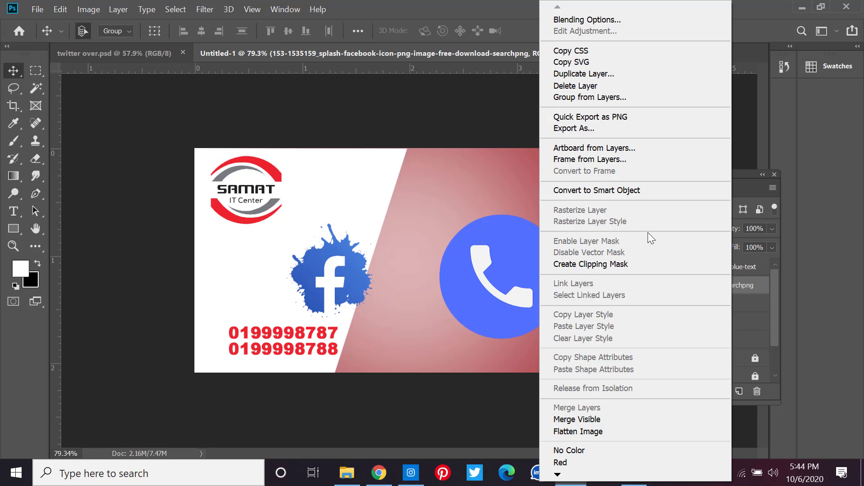
{"action": "left_click", "coordinate": [681, 190]}
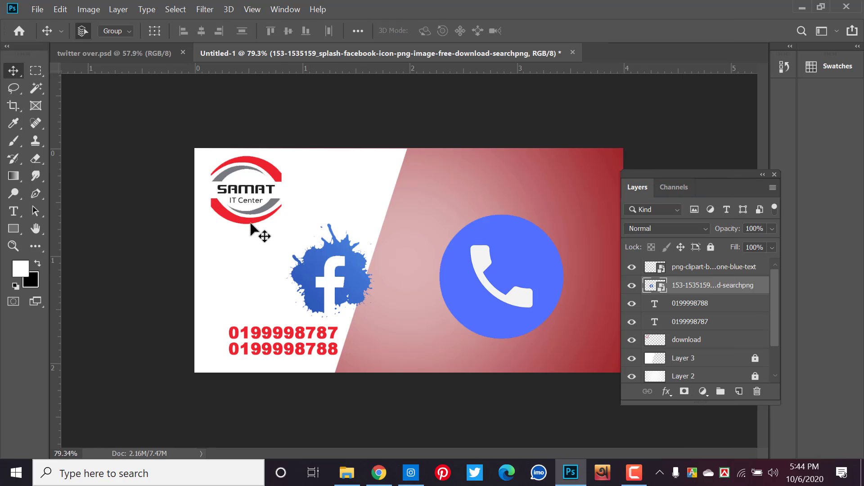
- Shrink the Facebook splash into a small icon under the logo
{"action": "left_click_drag", "start_coordinate": [312, 276], "coordinate": [279, 269]}
{"action": "left_click_drag", "start_coordinate": [359, 283], "coordinate": [347, 266]}
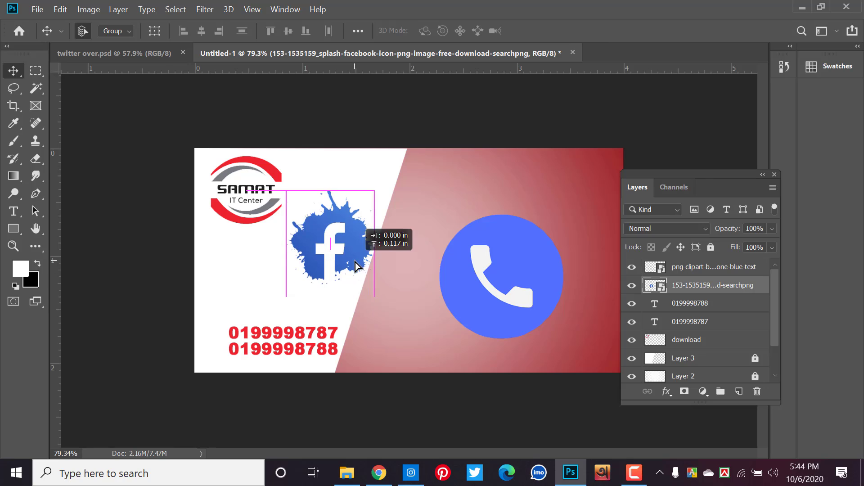
{"action": "key", "text": "ctrl+t"}
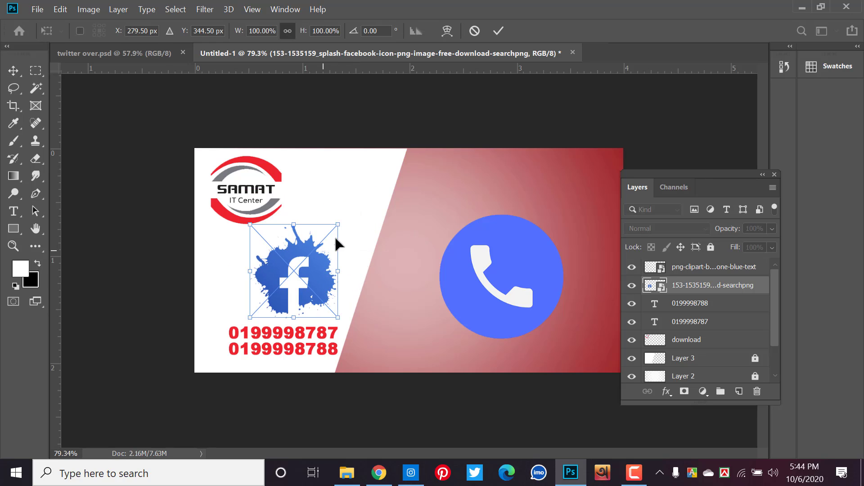
{"action": "mouse_move", "coordinate": [310, 246]}
{"action": "left_mouse_down"}
{"action": "mouse_move", "coordinate": [266, 309]}
{"action": "mouse_move", "coordinate": [218, 246]}
{"action": "left_mouse_up"}
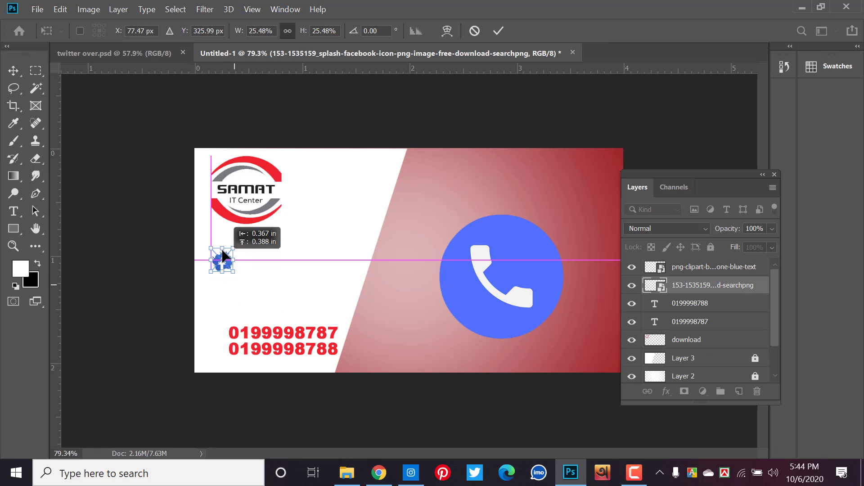
{"action": "key", "text": "Return"}
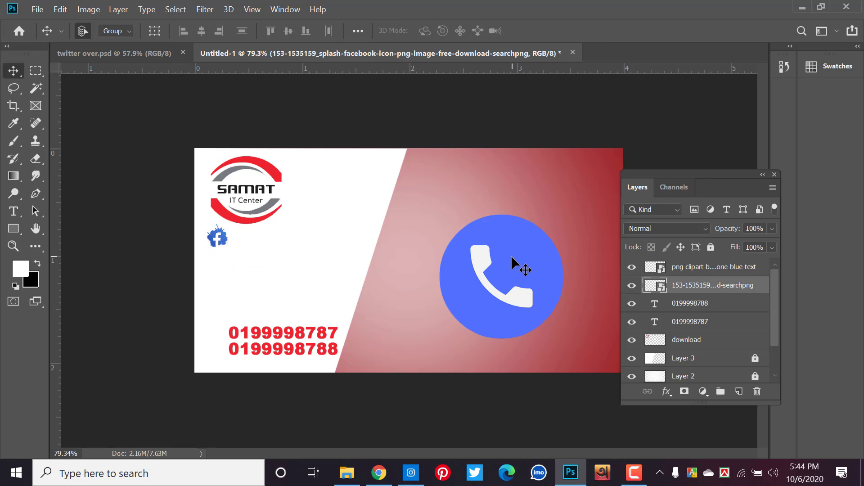
- Move the blue phone icon left and shrink it beside the phone numbers
{"action": "left_click_drag", "start_coordinate": [517, 265], "coordinate": [321, 264]}
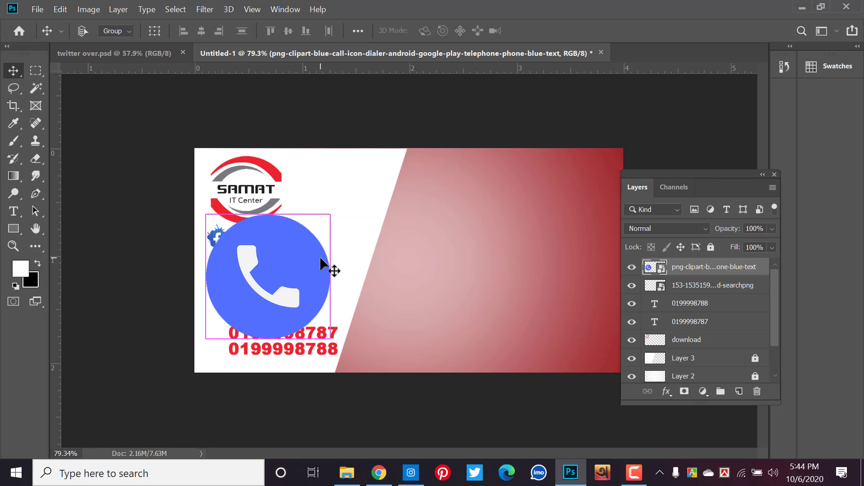
{"action": "key", "text": "ctrl+t"}
{"action": "left_click_drag", "start_coordinate": [330, 214], "coordinate": [220, 304]}
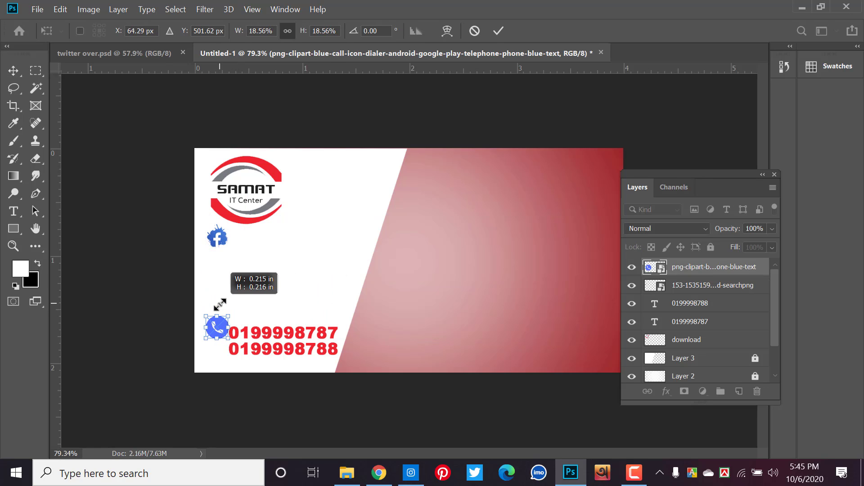
{"action": "left_click_drag", "start_coordinate": [220, 304], "coordinate": [217, 309]}
{"action": "key", "text": "Return"}
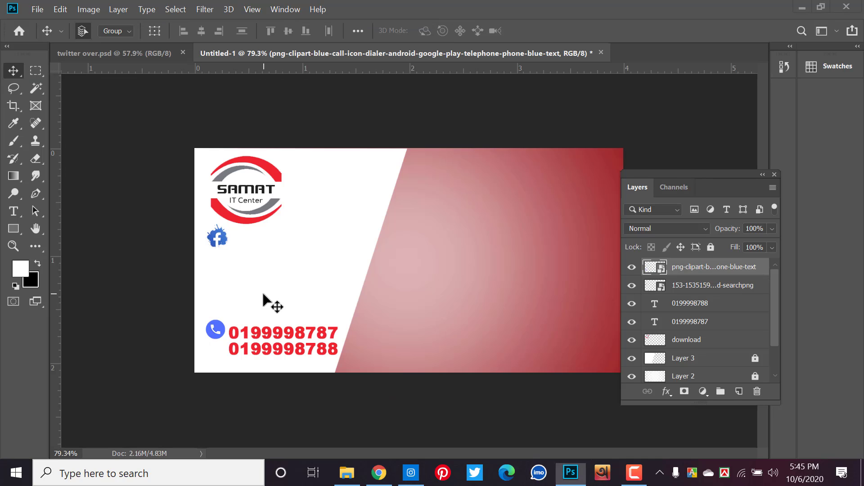
{"action": "key", "text": "ctrl+0"}
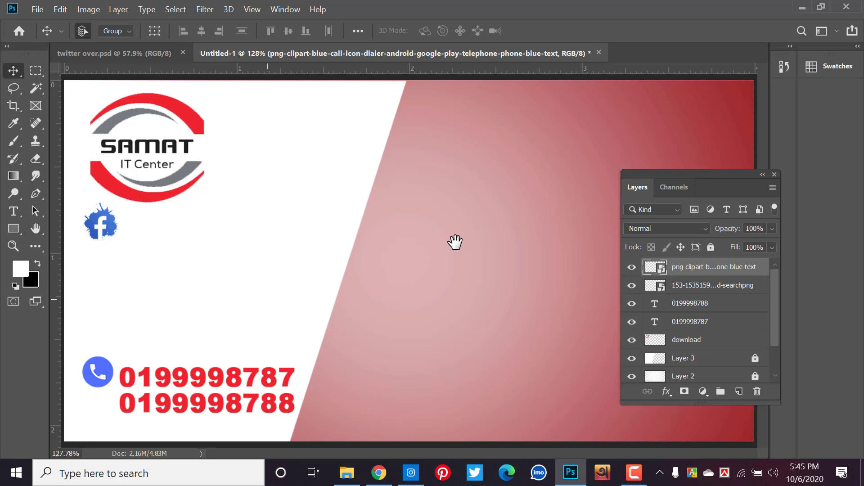
- Position the phone icon beside the numbers and scale it down slightly
{"action": "scroll", "coordinate": [273, 306], "scroll_direction": "up", "scroll_amount": 2}
{"action": "left_click_drag", "start_coordinate": [266, 309], "coordinate": [494, 263]}
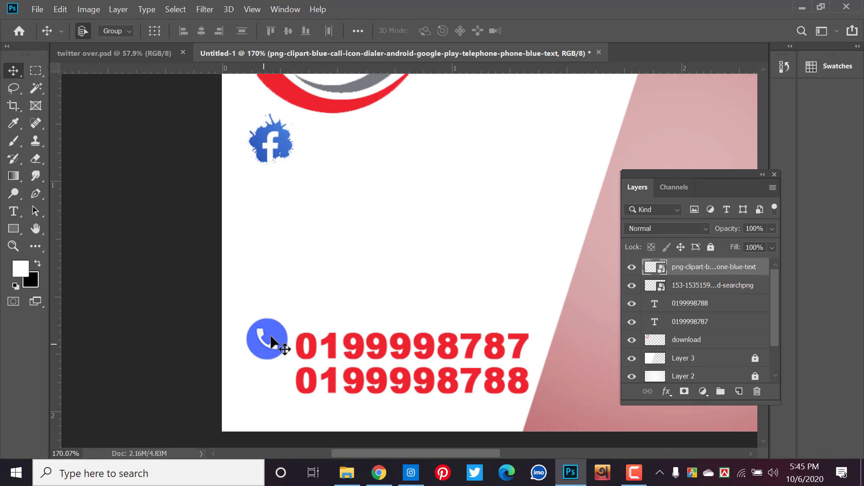
{"action": "left_click_drag", "start_coordinate": [263, 346], "coordinate": [268, 353]}
{"action": "scroll", "coordinate": [268, 349], "scroll_direction": "up", "scroll_amount": 3}
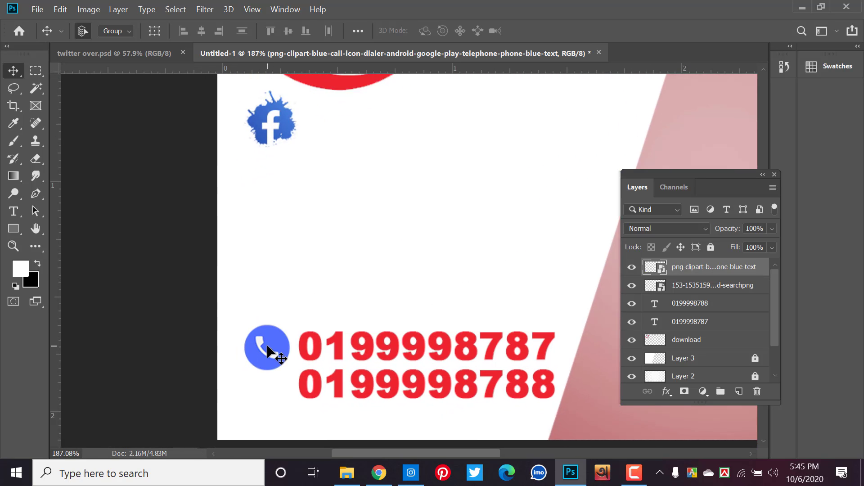
{"action": "key", "text": "ctrl+t"}
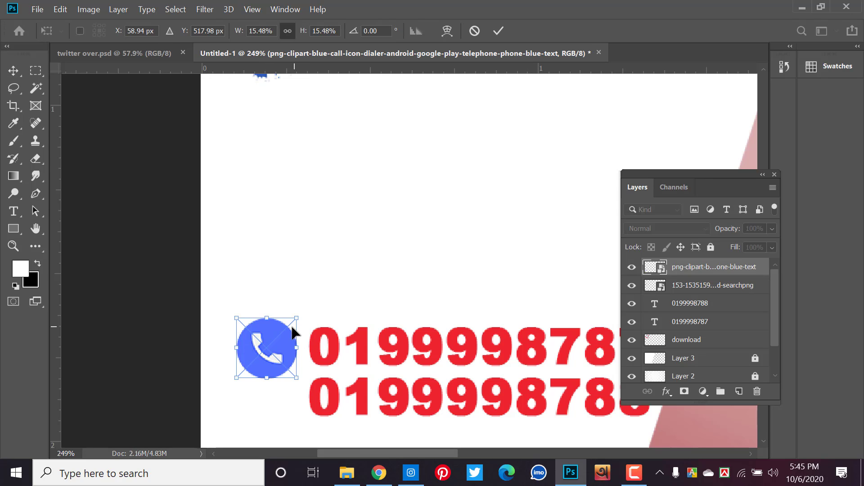
{"action": "mouse_move", "coordinate": [292, 324]}
{"action": "left_mouse_down"}
{"action": "mouse_move", "coordinate": [278, 337]}
{"action": "mouse_move", "coordinate": [329, 342]}
{"action": "mouse_move", "coordinate": [339, 370]}
{"action": "mouse_move", "coordinate": [286, 352]}
{"action": "left_mouse_up"}
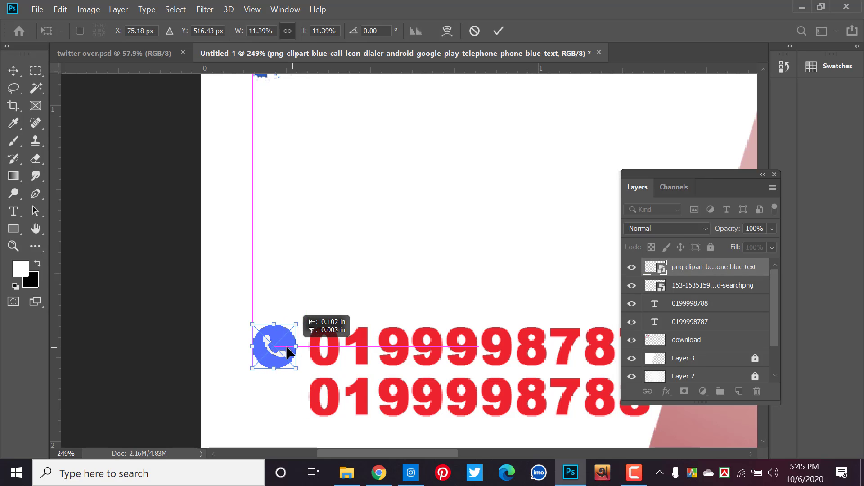
{"action": "key", "text": "Return"}
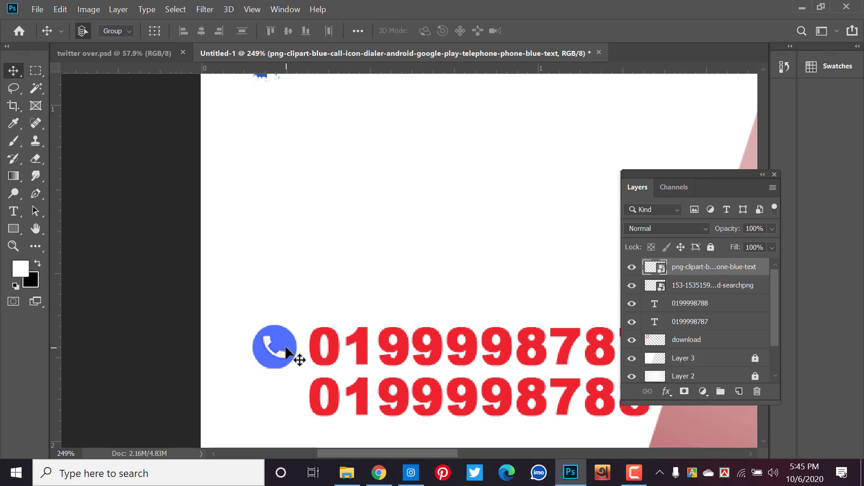
- Centre the phone icon between both numbers and enlarge it a little
{"action": "left_click_drag", "start_coordinate": [281, 350], "coordinate": [290, 400]}
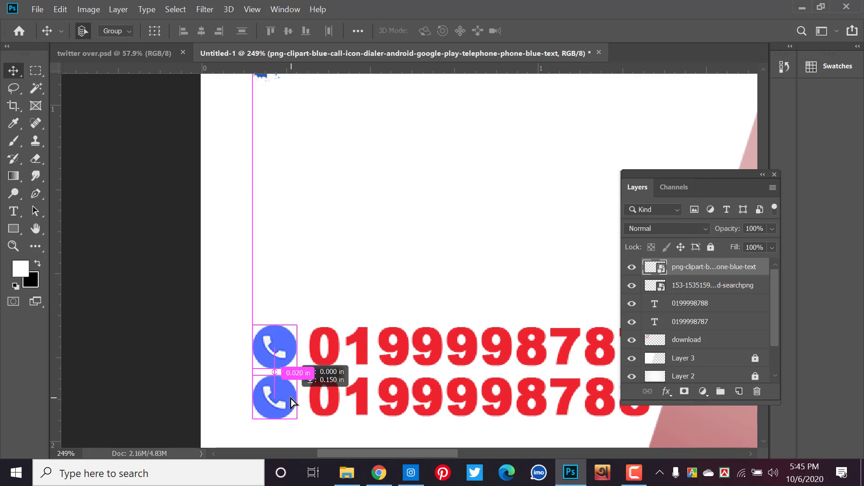
{"action": "key", "text": "ctrl+z"}
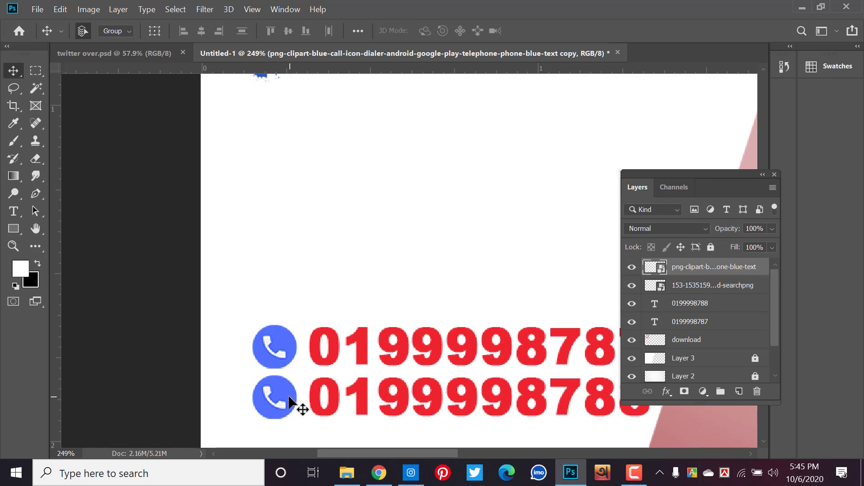
{"action": "left_click_drag", "start_coordinate": [285, 350], "coordinate": [280, 383]}
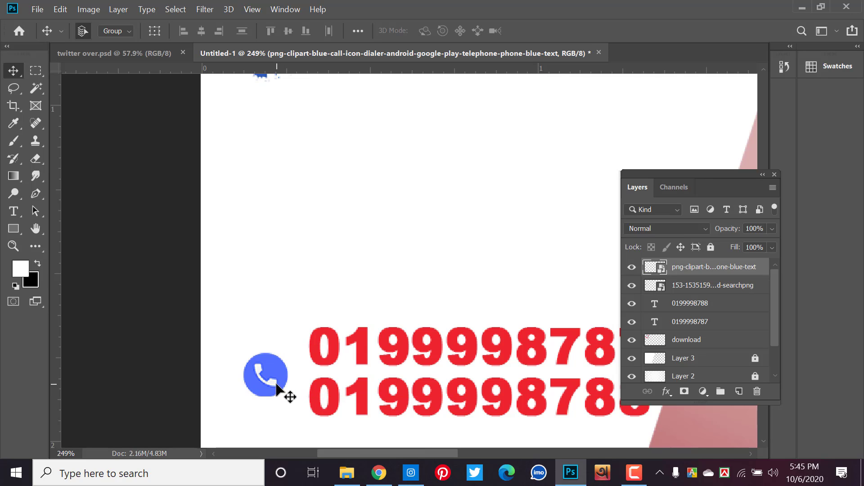
{"action": "key", "text": "ctrl+t"}
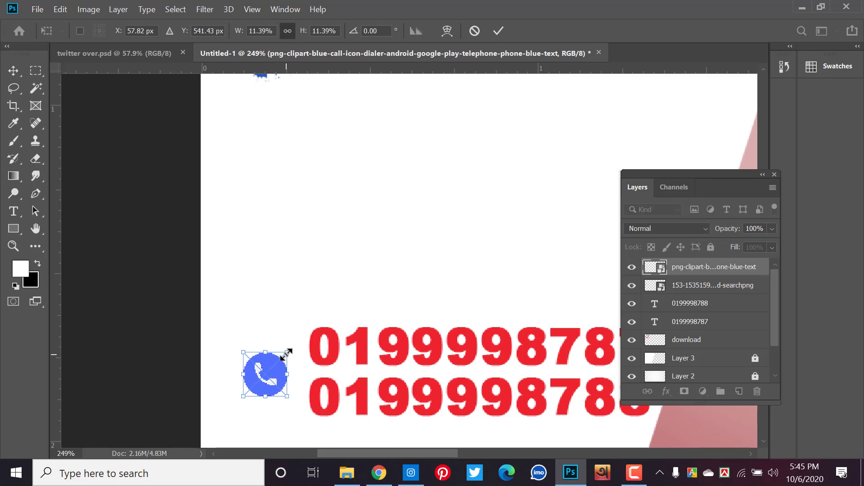
{"action": "mouse_move", "coordinate": [286, 351]}
{"action": "left_mouse_down"}
{"action": "mouse_move", "coordinate": [293, 347]}
{"action": "mouse_move", "coordinate": [279, 368]}
{"action": "left_mouse_up"}
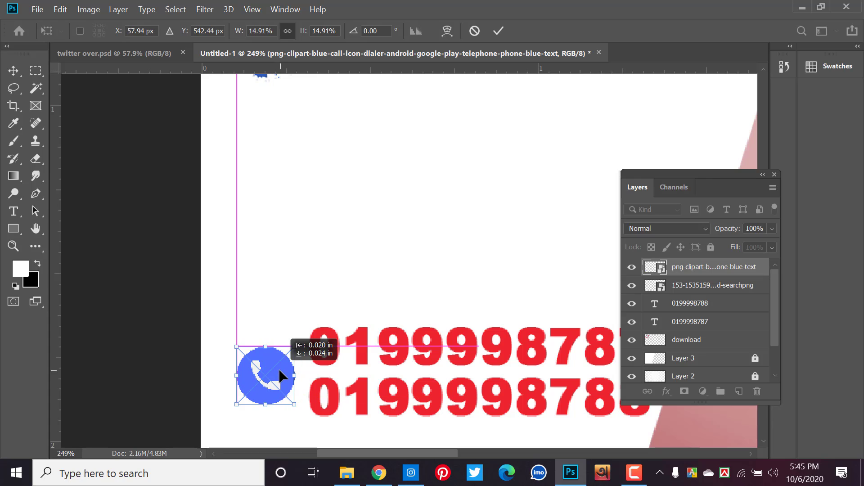
{"action": "key", "text": "Return"}
{"action": "scroll", "coordinate": [282, 363], "scroll_direction": "down", "scroll_amount": 1}
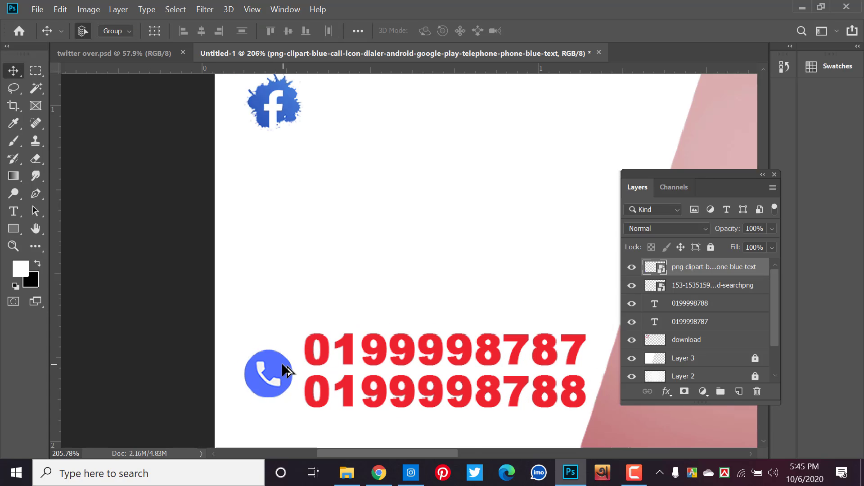
{"action": "scroll", "coordinate": [281, 362], "scroll_direction": "down", "scroll_amount": 1}
{"action": "scroll", "coordinate": [282, 364], "scroll_direction": "down", "scroll_amount": 1}
{"action": "scroll", "coordinate": [282, 369], "scroll_direction": "down", "scroll_amount": 1}
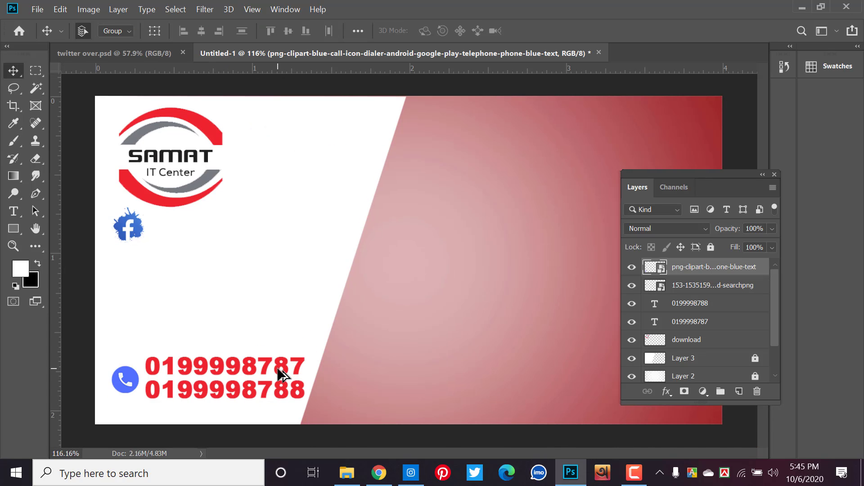
- Scale both phone numbers to about 73% and nudge them up beside the icon
{"action": "left_click_drag", "start_coordinate": [247, 344], "coordinate": [223, 396]}
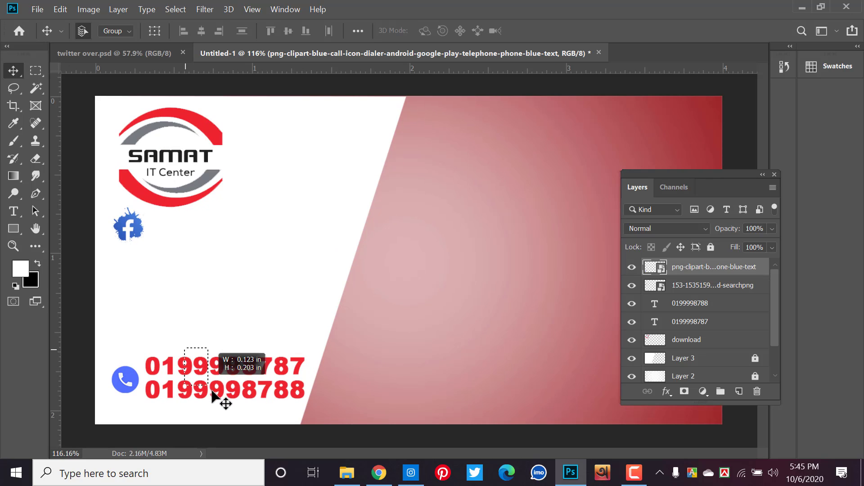
{"action": "key", "text": "ctrl+t"}
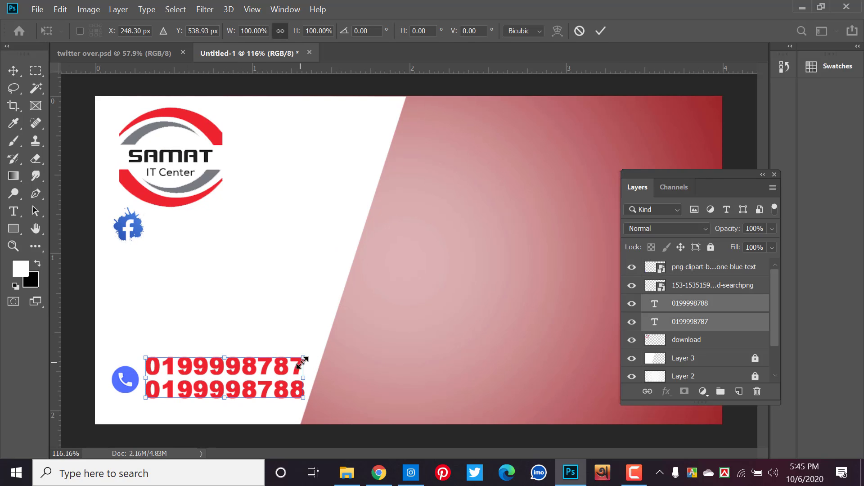
{"action": "left_click_drag", "start_coordinate": [302, 361], "coordinate": [260, 368]}
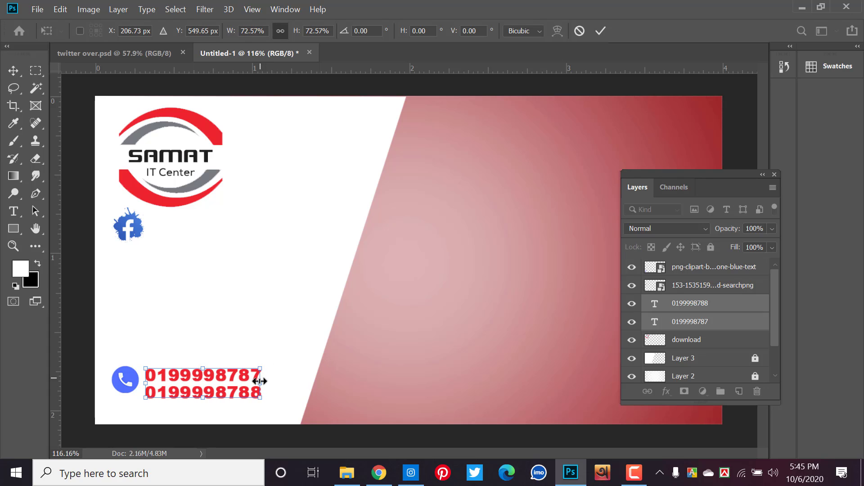
{"action": "key", "text": "Return"}
{"action": "left_click_drag", "start_coordinate": [206, 392], "coordinate": [206, 388]}
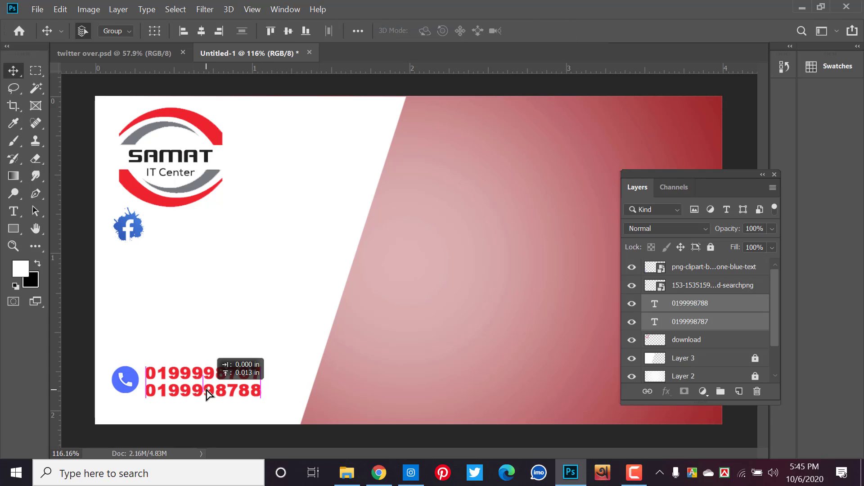
{"action": "left_click", "coordinate": [172, 411]}
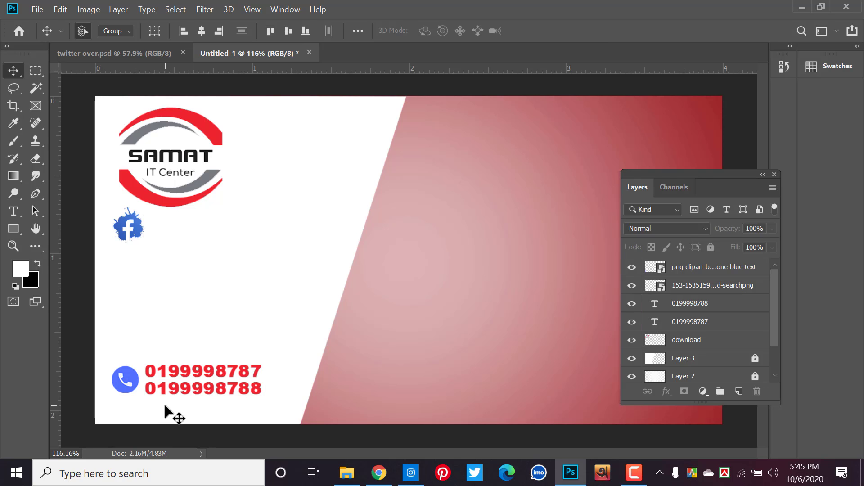
{"action": "key", "text": "ctrl+minus"}
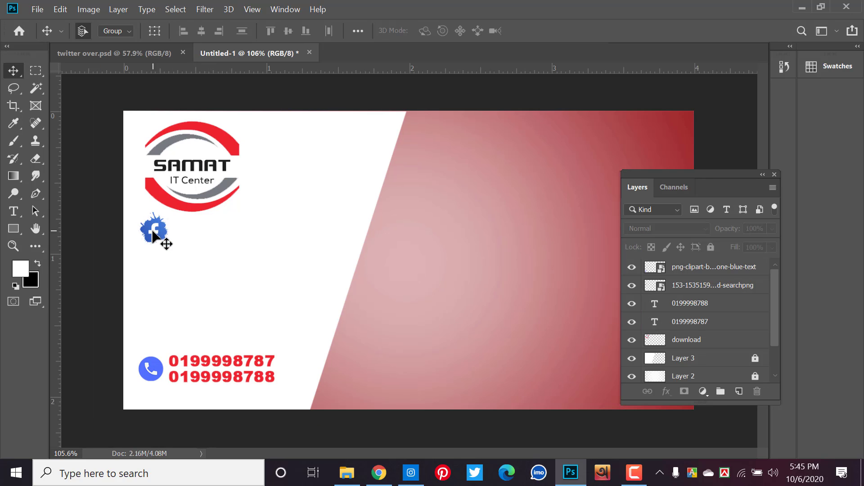
{"action": "scroll", "coordinate": [156, 232], "scroll_direction": "up", "scroll_amount": 3}
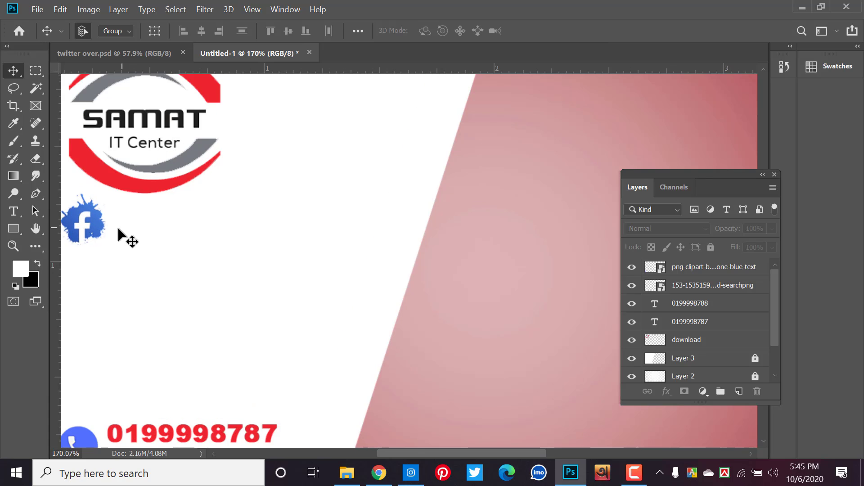
{"action": "scroll", "coordinate": [129, 242], "scroll_direction": "down", "scroll_amount": 1}
{"action": "scroll", "coordinate": [120, 239], "scroll_direction": "down", "scroll_amount": 1}
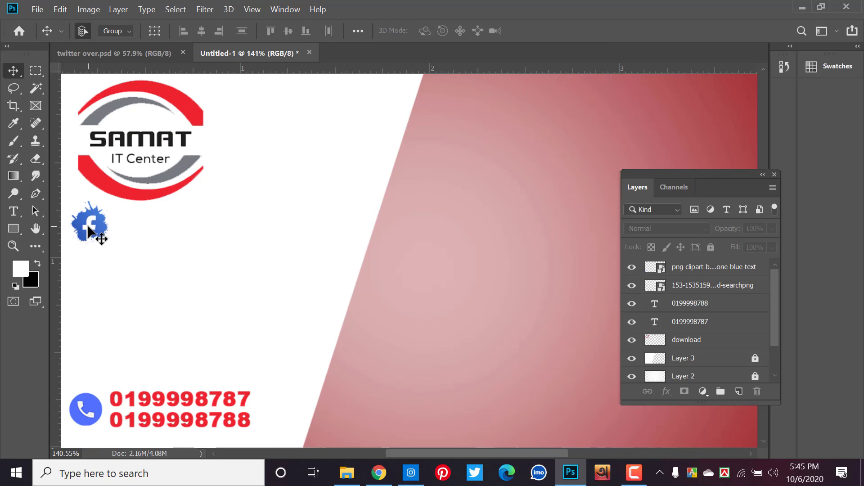
- Shrink the Facebook icon under the logo to about 15%
{"action": "left_click", "coordinate": [102, 230]}
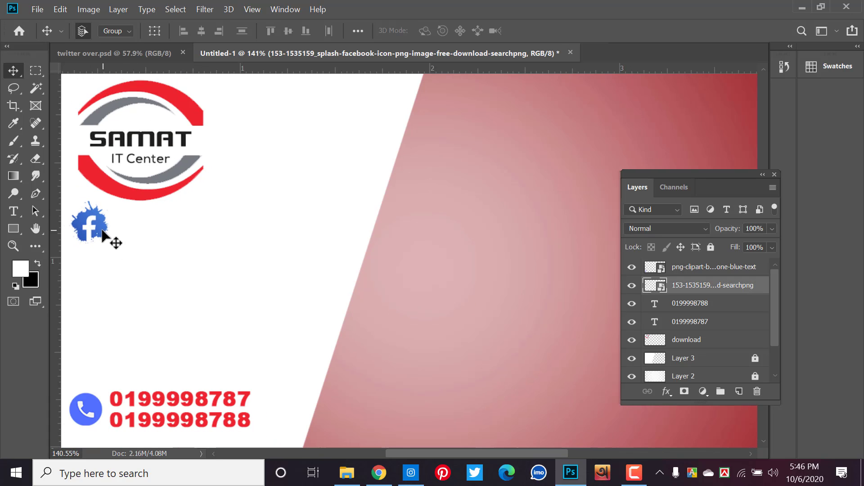
{"action": "key", "text": "ctrl+t"}
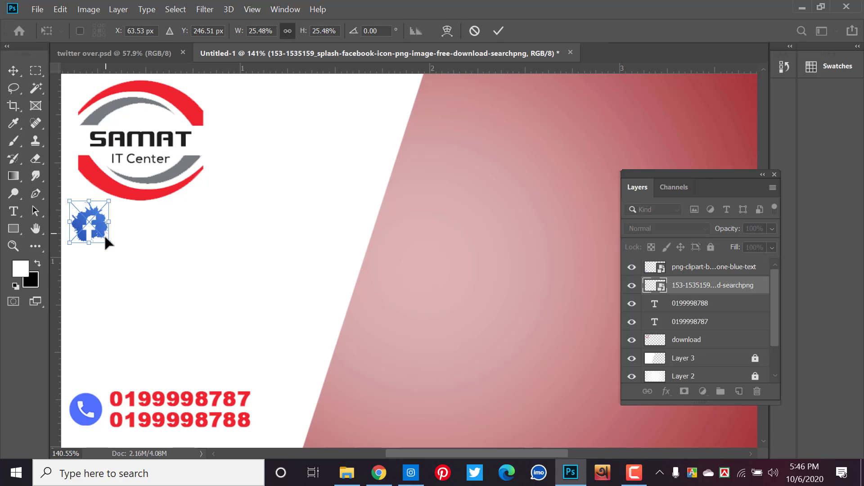
{"action": "left_click_drag", "start_coordinate": [105, 243], "coordinate": [90, 224]}
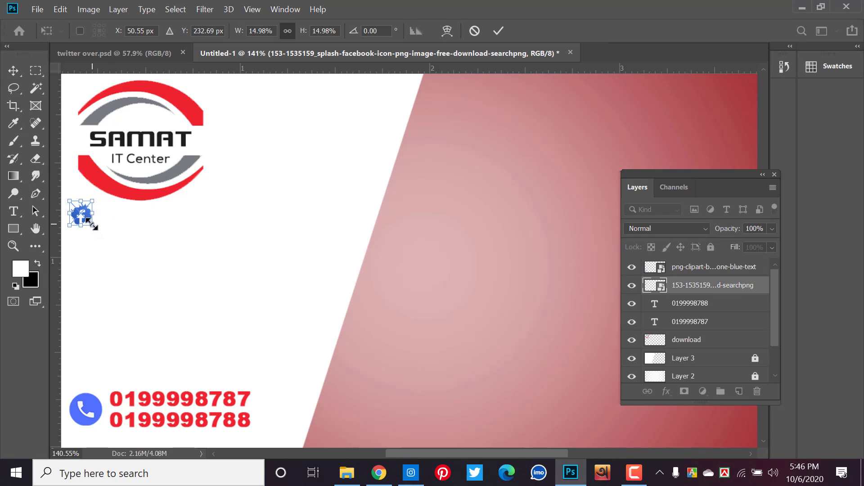
{"action": "key", "text": "Return"}
{"action": "left_click", "coordinate": [197, 397]}
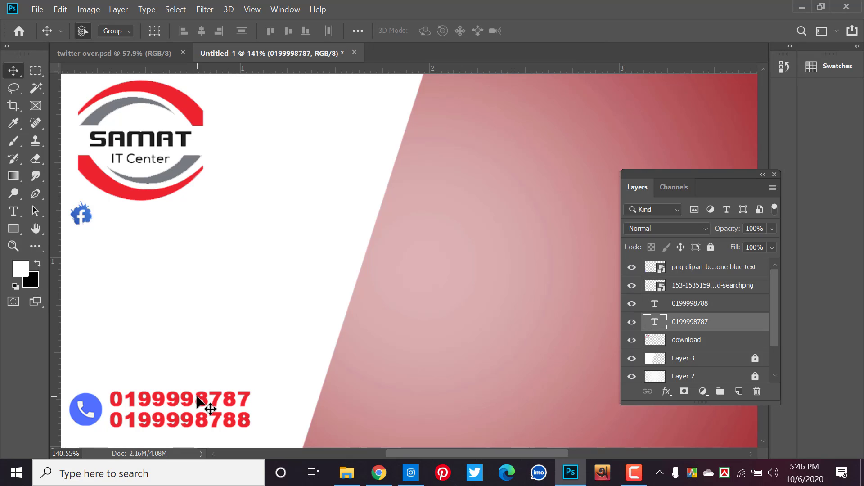
{"action": "left_click_drag", "start_coordinate": [197, 397], "coordinate": [189, 212]}
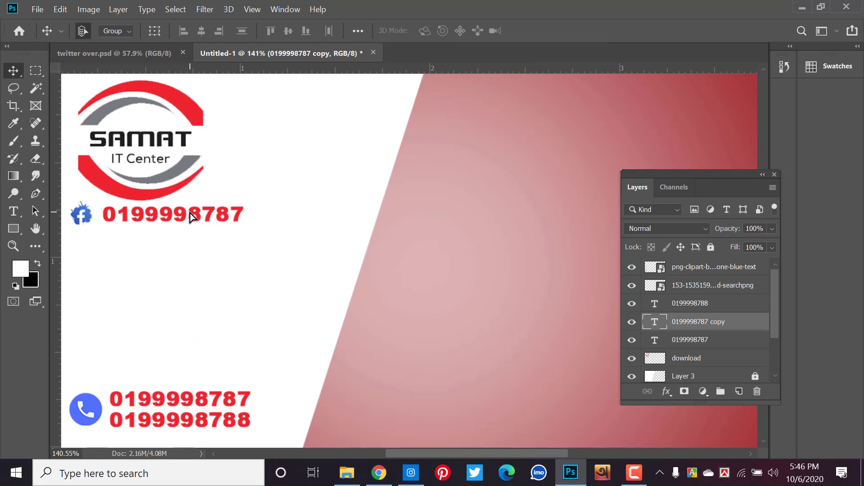
{"action": "key", "text": "Left"}
{"action": "key", "text": "Left"}
{"action": "key", "text": "Left"}
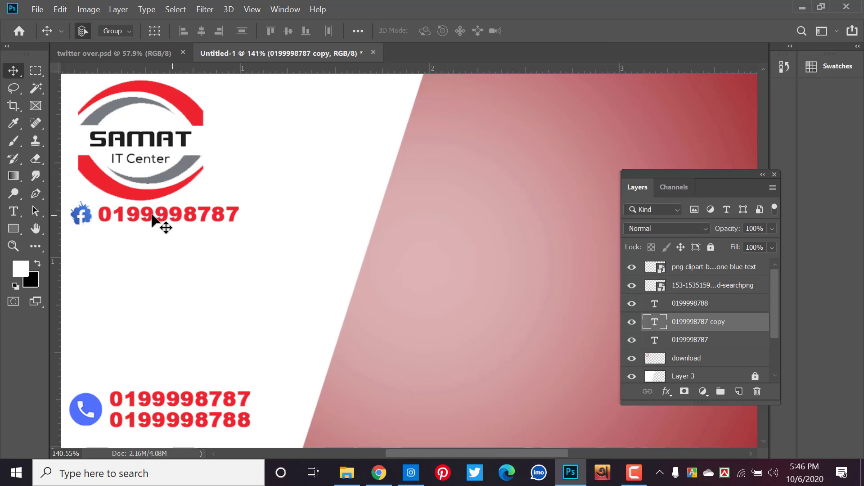
{"action": "left_click", "coordinate": [18, 209]}
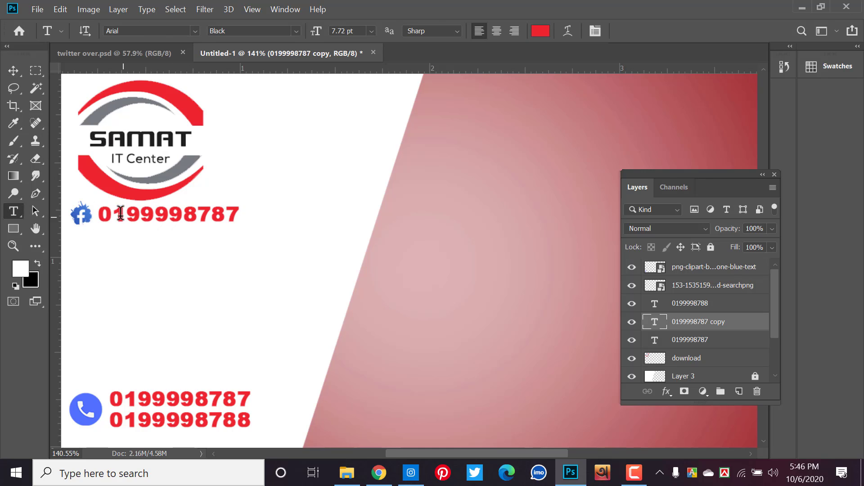
{"action": "left_click_drag", "start_coordinate": [103, 215], "coordinate": [372, 216]}
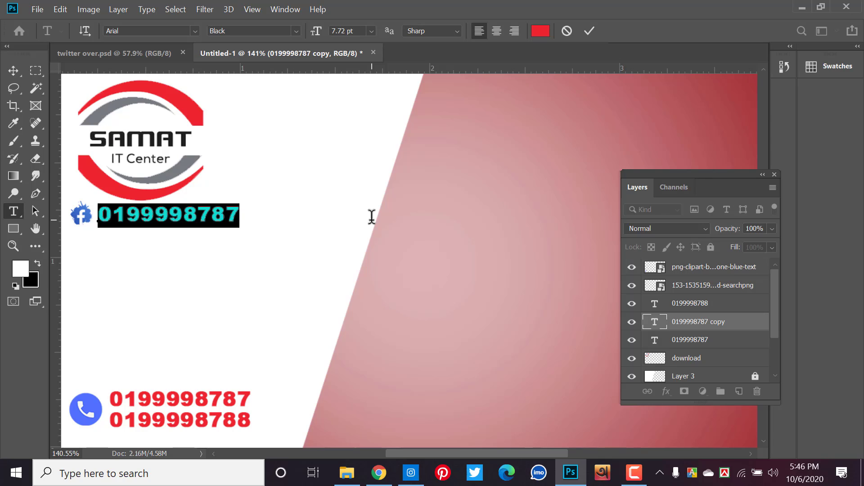
{"action": "type", "text": "SamatIT"}
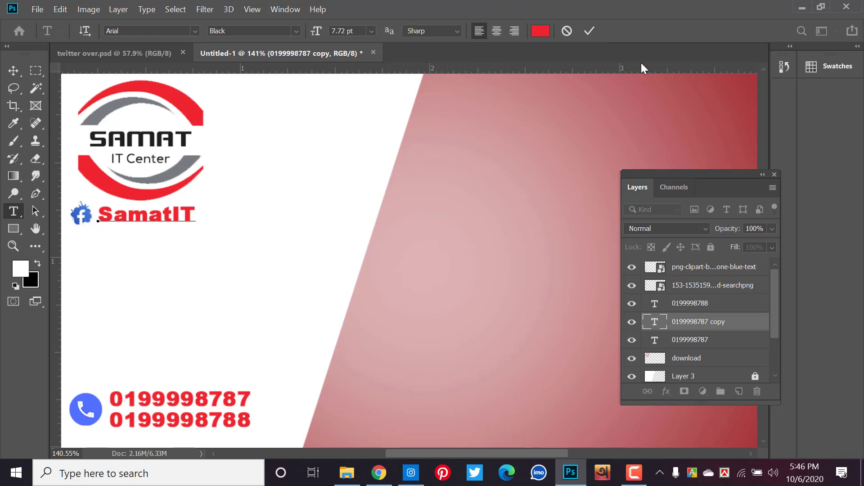
- Change the SamatIT text colour to black (000000) and commit the edit
{"action": "key", "text": "ctrl+a"}
{"action": "left_click", "coordinate": [542, 31]}
{"action": "type", "text": "000000"}
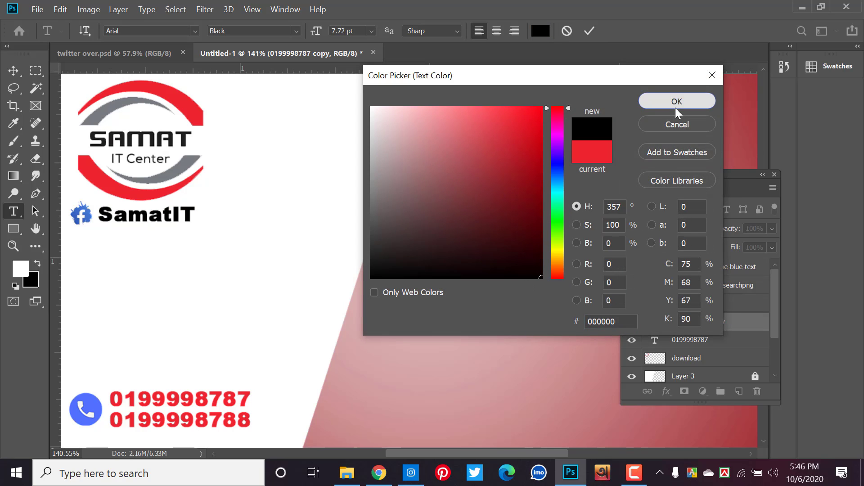
{"action": "left_click", "coordinate": [675, 106]}
{"action": "left_click", "coordinate": [13, 71]}
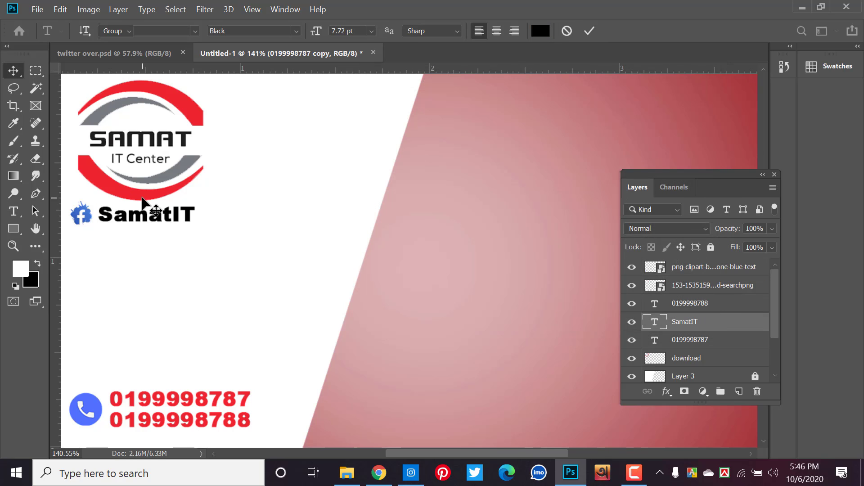
- Scale the SamatIT text down to about 74% with Free Transform
{"action": "scroll", "coordinate": [145, 198], "scroll_direction": "up", "scroll_amount": 3}
{"action": "left_click_drag", "start_coordinate": [164, 193], "coordinate": [379, 198]}
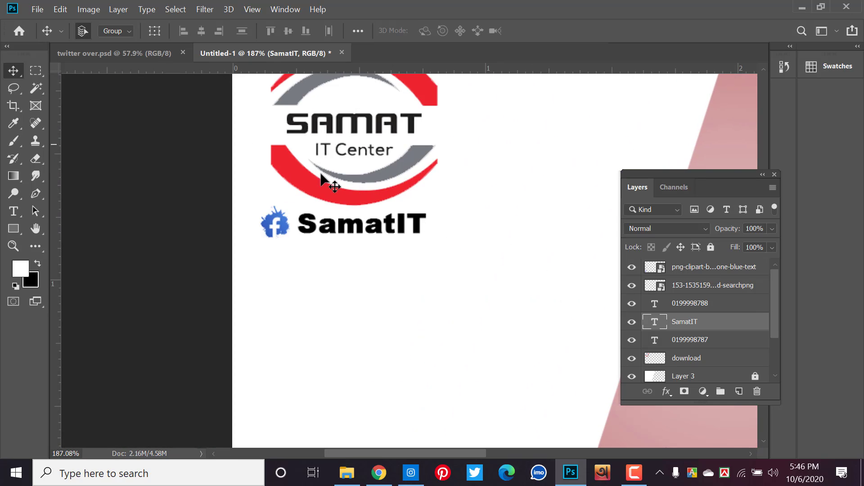
{"action": "key", "text": "ctrl+t"}
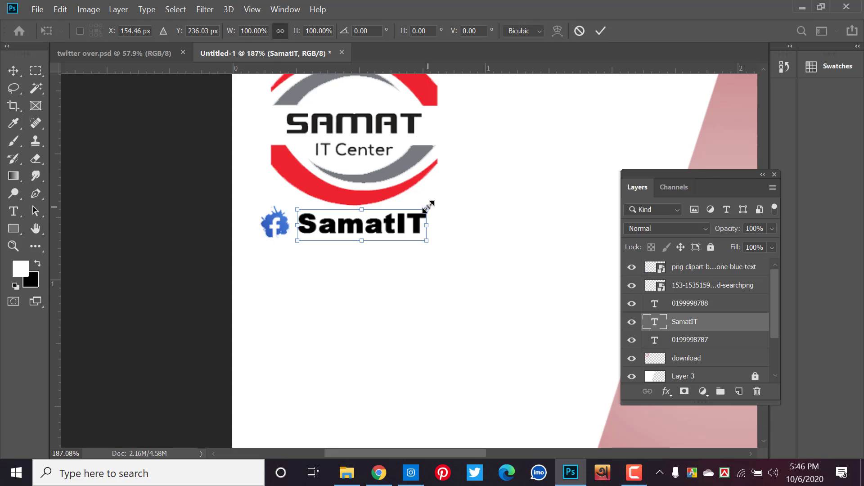
{"action": "left_click_drag", "start_coordinate": [426, 209], "coordinate": [399, 211]}
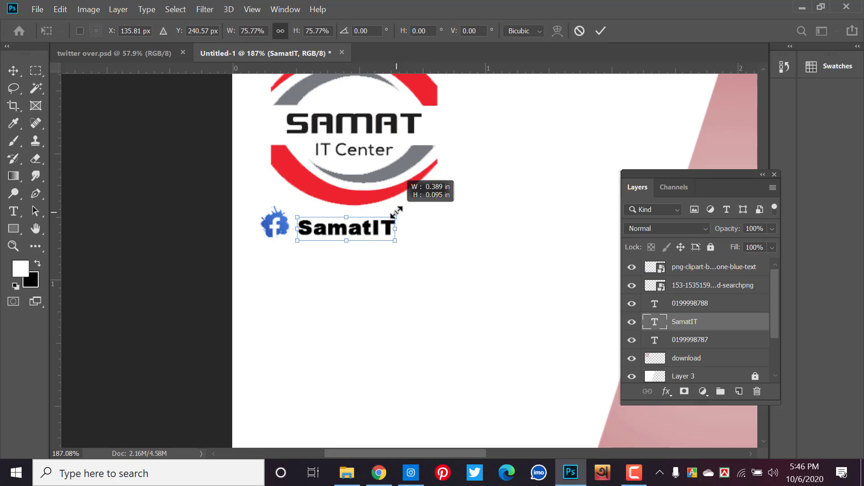
{"action": "left_click_drag", "start_coordinate": [396, 211], "coordinate": [375, 225]}
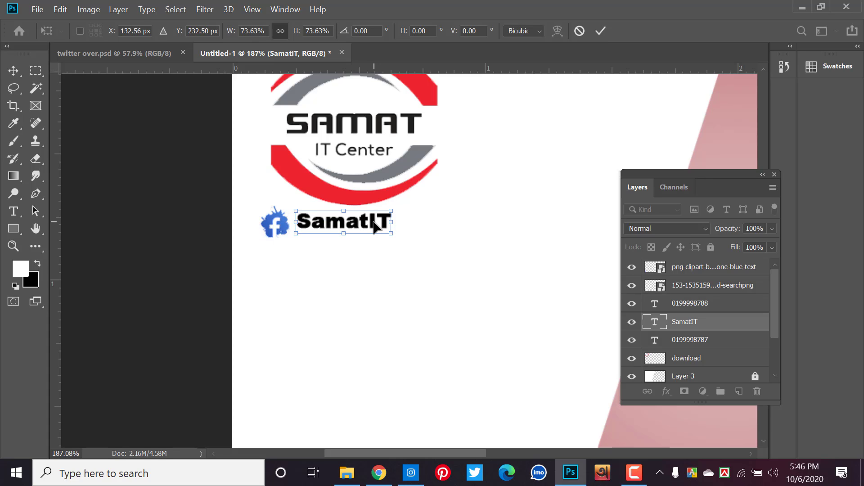
{"action": "key", "text": "Return"}
{"action": "left_click", "coordinate": [81, 212]}
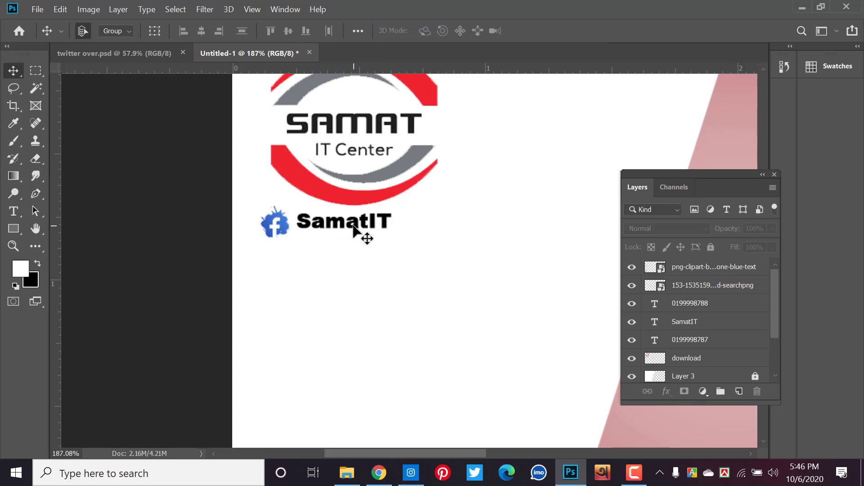
- Nudge the SamatIT text slightly down beside the Facebook icon
{"action": "left_click", "coordinate": [354, 226]}
{"action": "key", "text": "Down"}
{"action": "key", "text": "Down"}
{"action": "key", "text": "Down"}
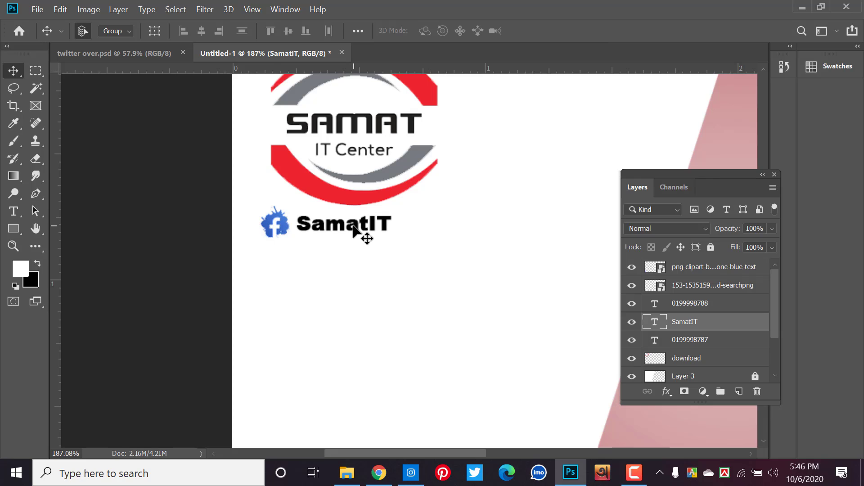
{"action": "left_click", "coordinate": [211, 238]}
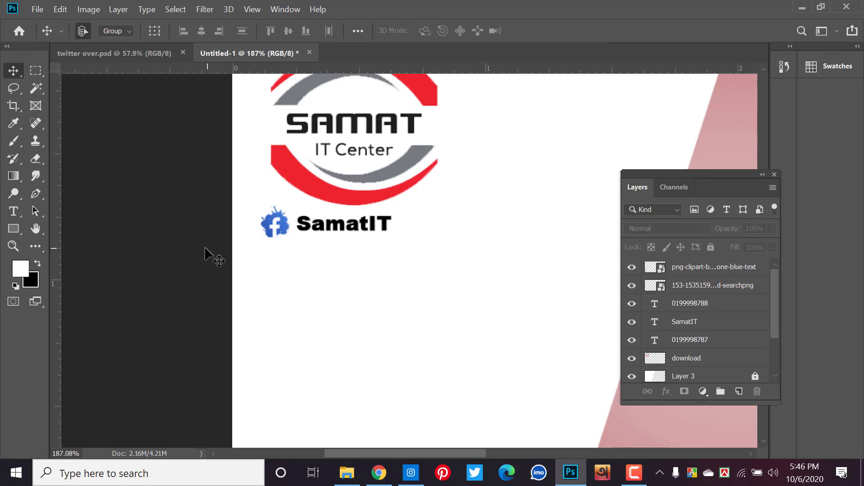
{"action": "scroll", "coordinate": [205, 248], "scroll_direction": "down", "scroll_amount": 1}
{"action": "scroll", "coordinate": [205, 249], "scroll_direction": "down", "scroll_amount": 2}
{"action": "scroll", "coordinate": [216, 261], "scroll_direction": "down", "scroll_amount": 2}
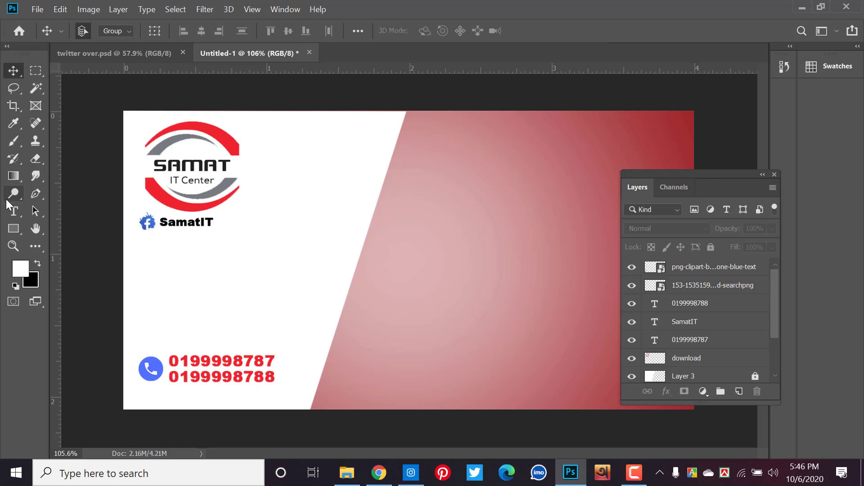
- Duplicate the SamatIT text to a spot just below the original
{"action": "double_click", "coordinate": [189, 224]}
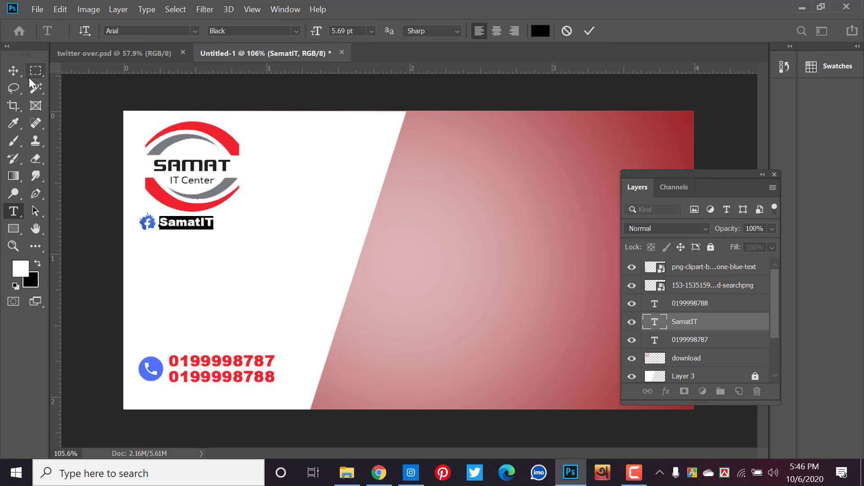
{"action": "left_click", "coordinate": [13, 71]}
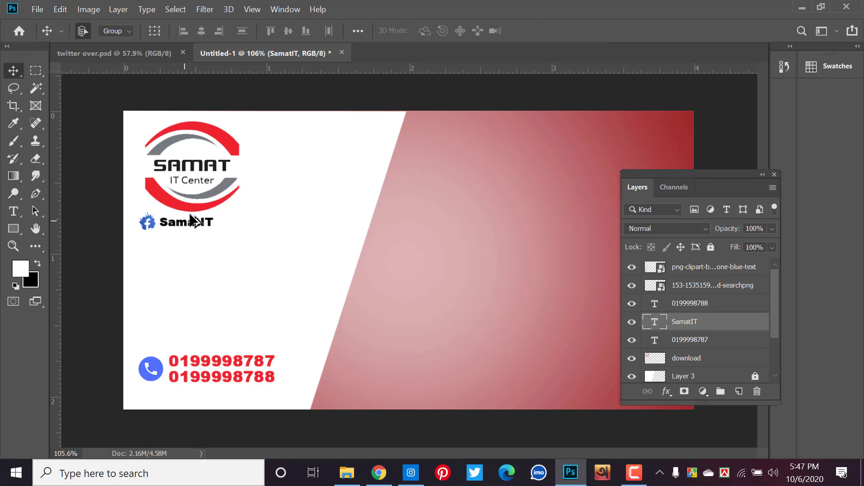
{"action": "left_click_drag", "start_coordinate": [187, 228], "coordinate": [188, 241]}
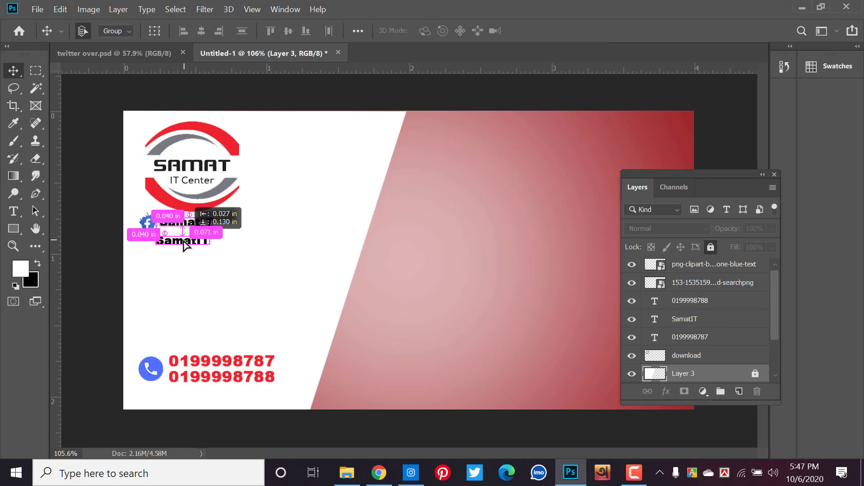
{"action": "left_click_drag", "start_coordinate": [188, 242], "coordinate": [187, 257]}
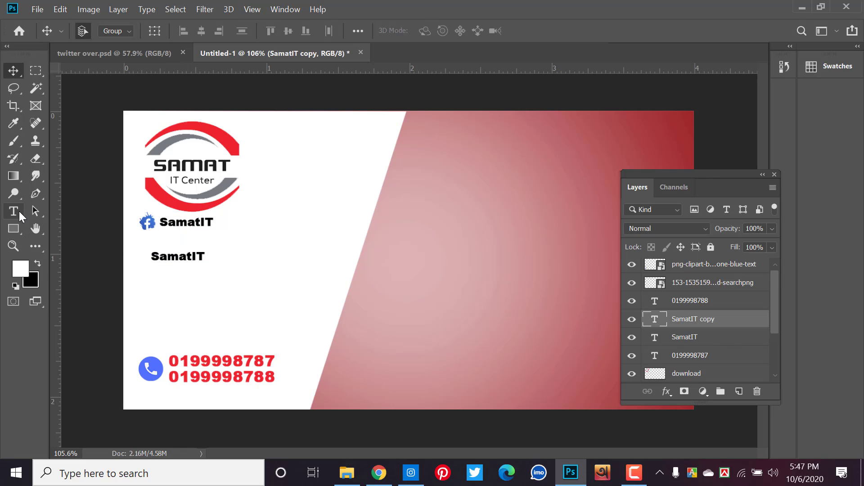
- Retype the copy as 'Admission Going on', fixing the misspelling, and commit it
{"action": "left_click", "coordinate": [14, 211]}
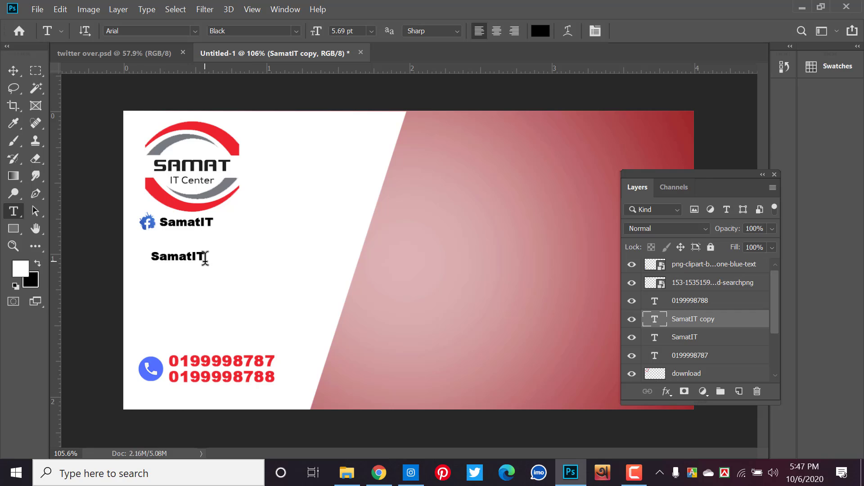
{"action": "left_click_drag", "start_coordinate": [205, 258], "coordinate": [135, 249]}
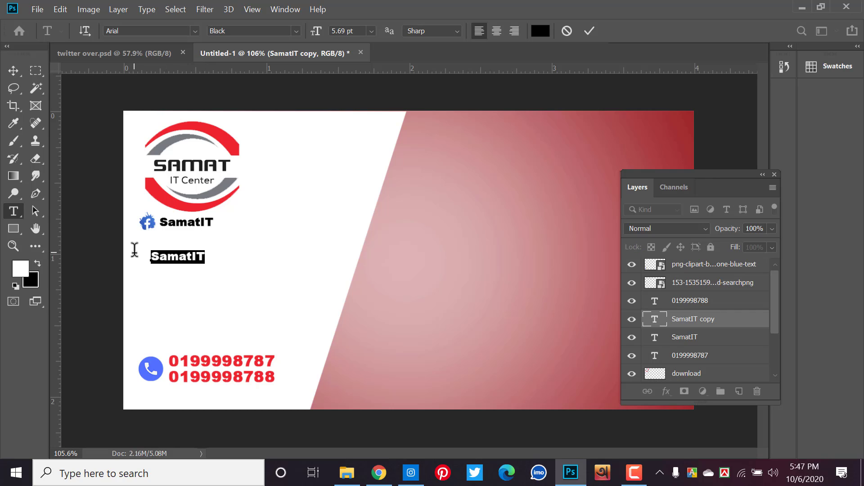
{"action": "type", "text": "Adm"}
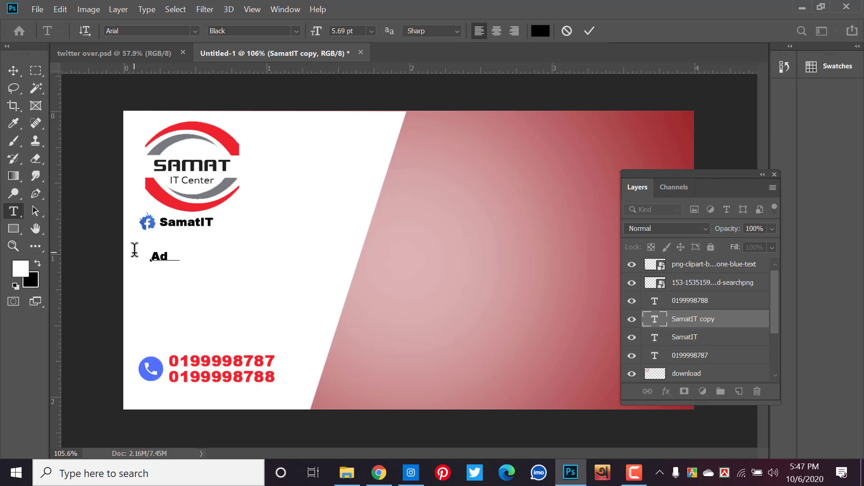
{"action": "type", "text": "issio"}
{"action": "type", "text": "n"}
{"action": "left_click", "coordinate": [201, 260]}
{"action": "double_click", "coordinate": [203, 258]}
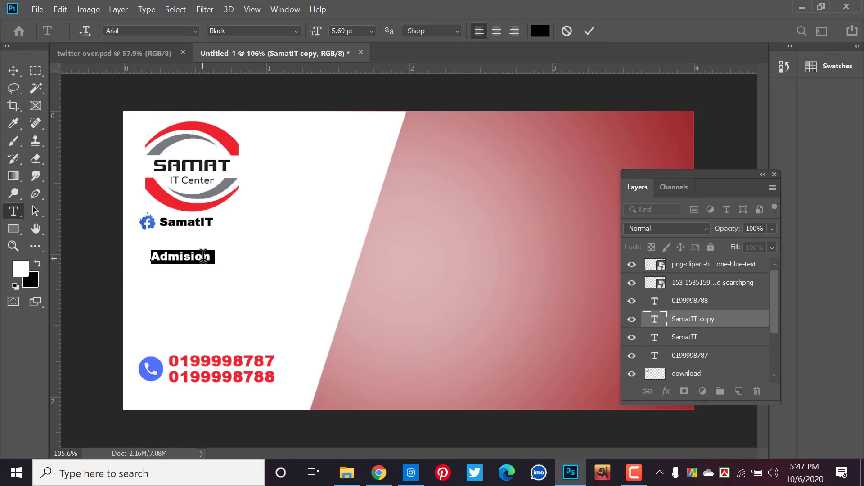
{"action": "type", "text": "Ad"}
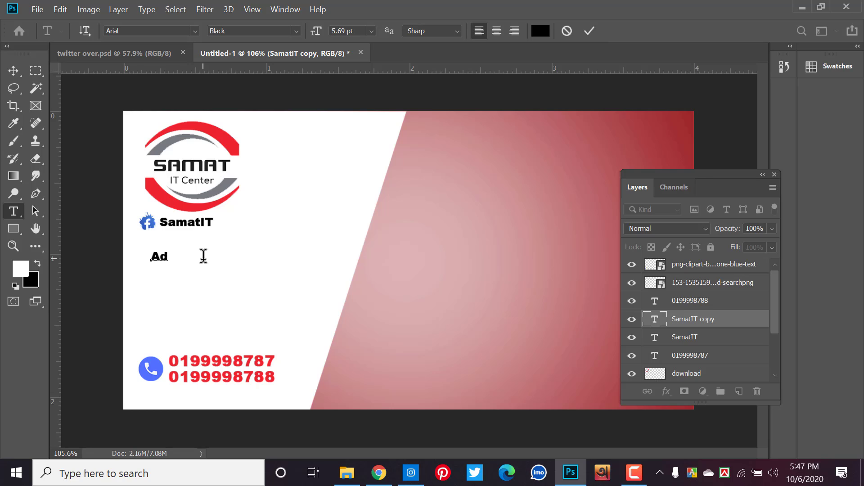
{"action": "type", "text": "mi"}
{"action": "type", "text": "ss"}
{"action": "type", "text": "ion"}
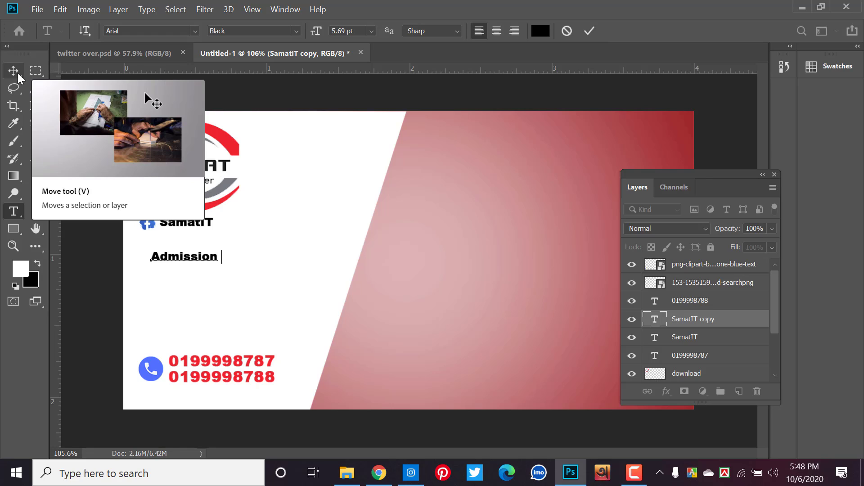
{"action": "type", "text": "Goin"}
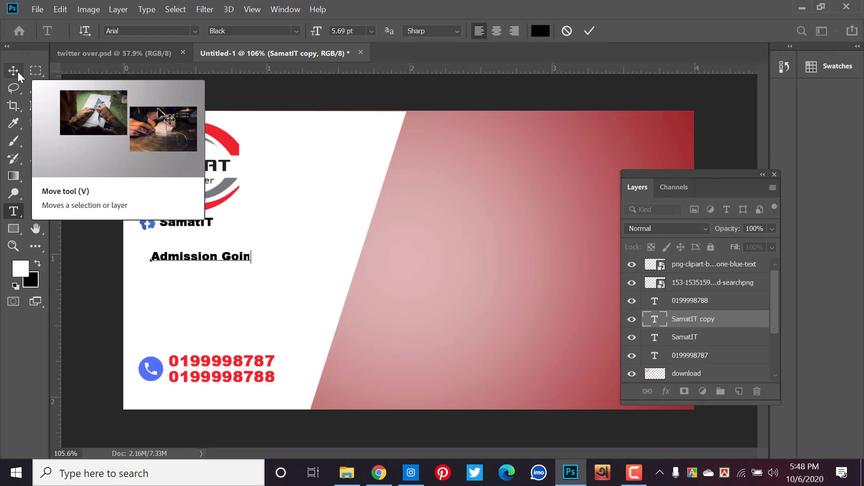
{"action": "type", "text": "g o"}
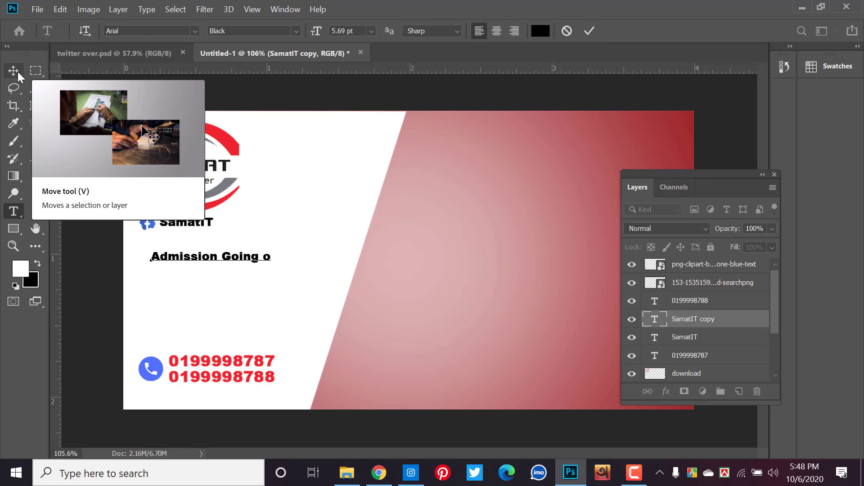
{"action": "type", "text": "n"}
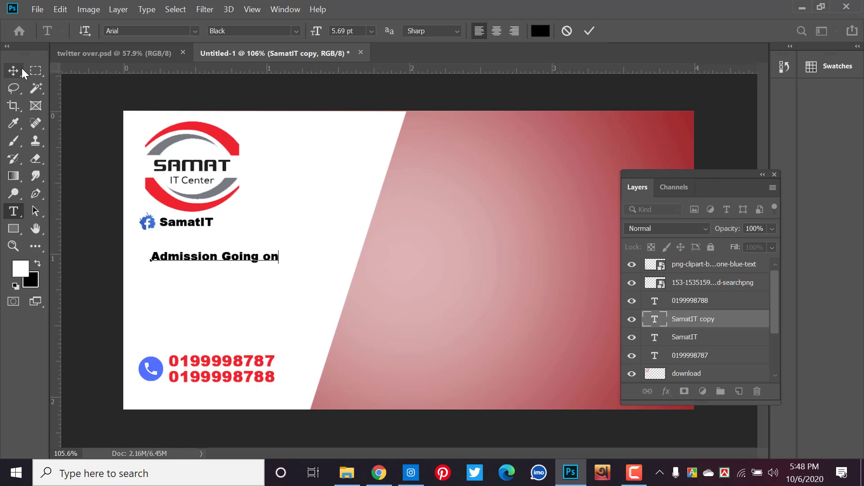
{"action": "left_click", "coordinate": [13, 71]}
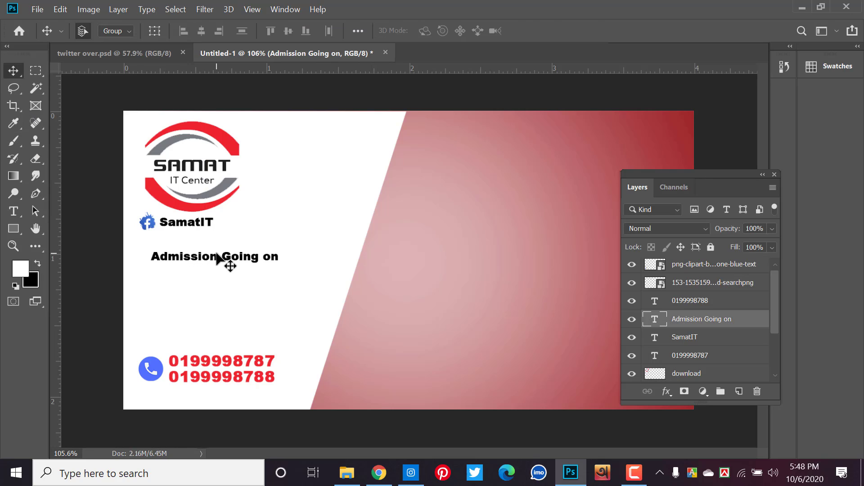
- Duplicate the Admission Going on line below and retype it as 'Graphic Design'
{"action": "left_click_drag", "start_coordinate": [216, 257], "coordinate": [215, 273]}
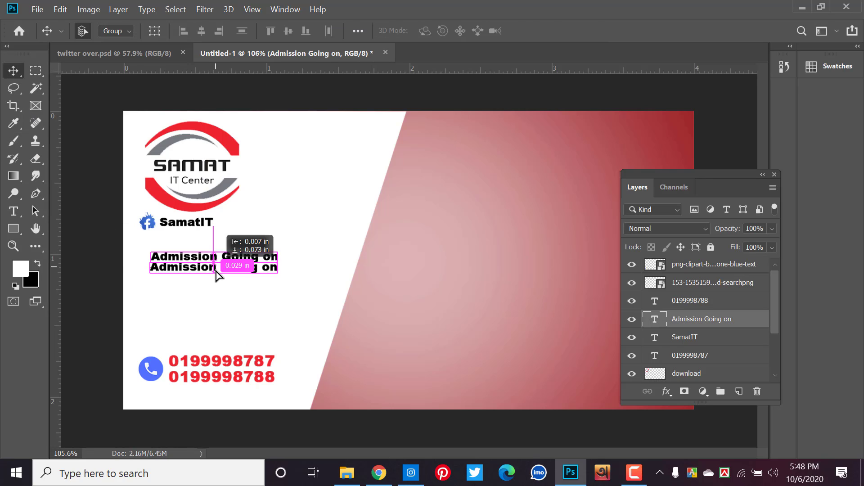
{"action": "left_click", "coordinate": [13, 210]}
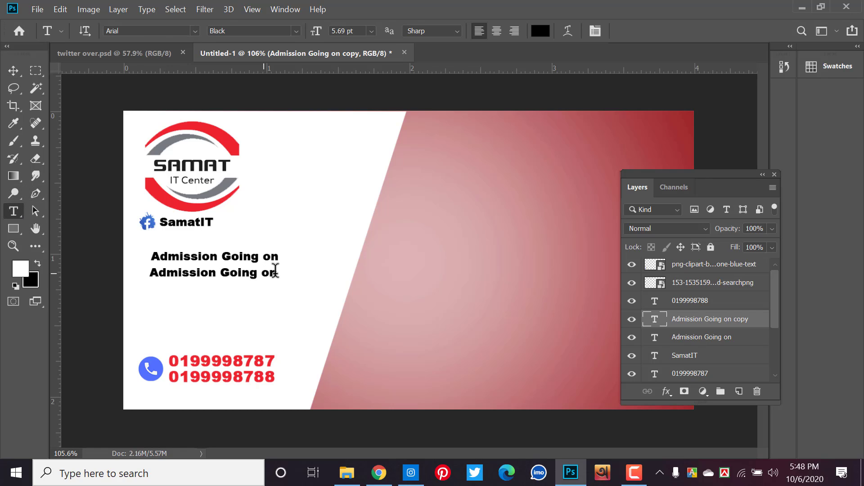
{"action": "left_click_drag", "start_coordinate": [276, 270], "coordinate": [135, 272]}
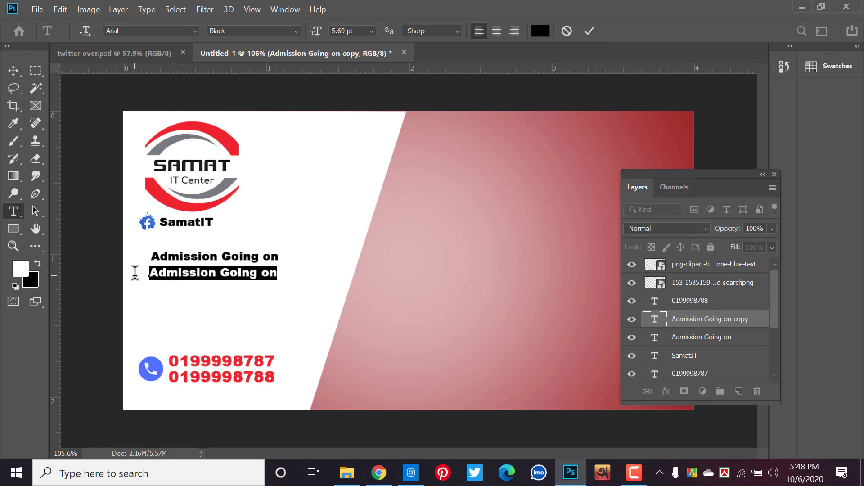
{"action": "type", "text": "Gra"}
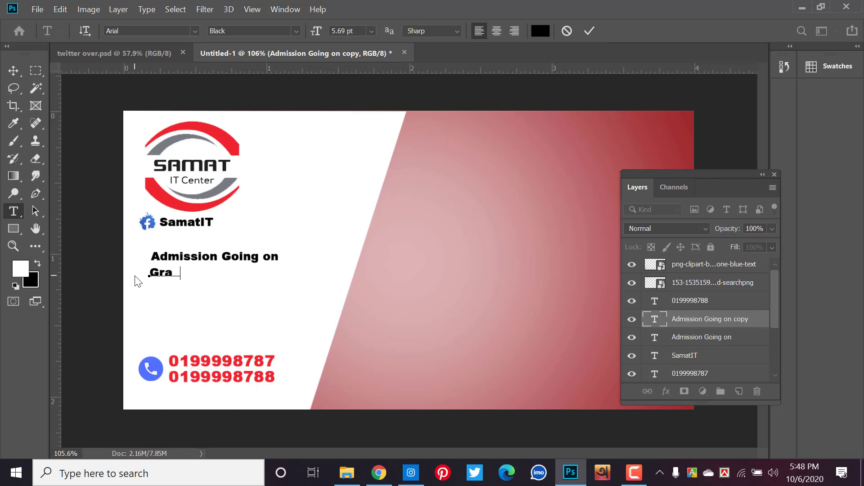
{"action": "type", "text": "phic D"}
{"action": "type", "text": "esign"}
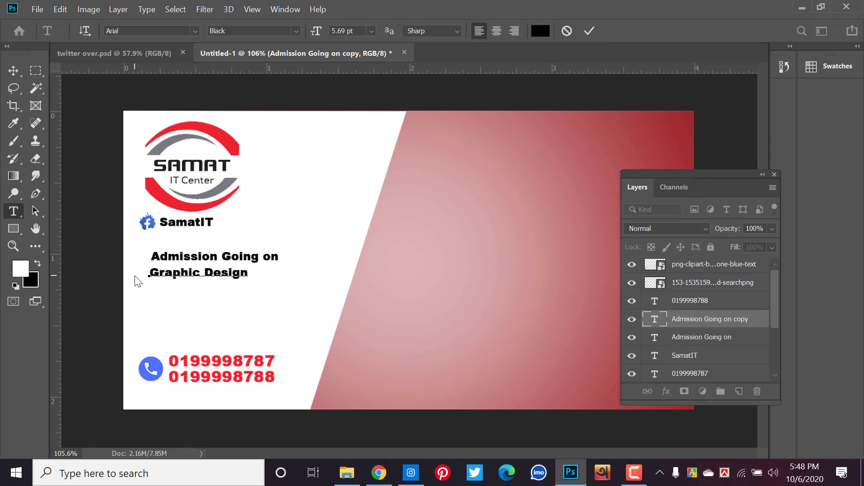
{"action": "left_click", "coordinate": [13, 70]}
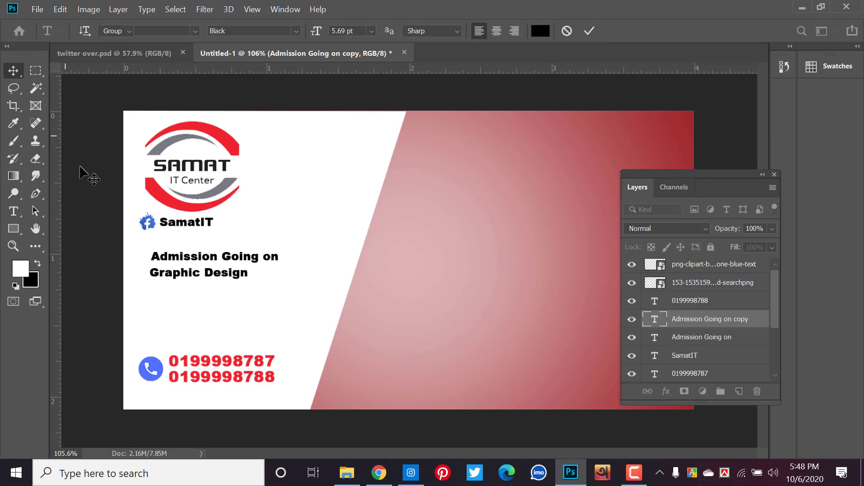
- Duplicate Graphic Design further down and change it to 'Web Design and Development'
{"action": "left_click", "coordinate": [183, 274]}
{"action": "left_click_drag", "start_coordinate": [183, 274], "coordinate": [183, 298], "text": "alt"}
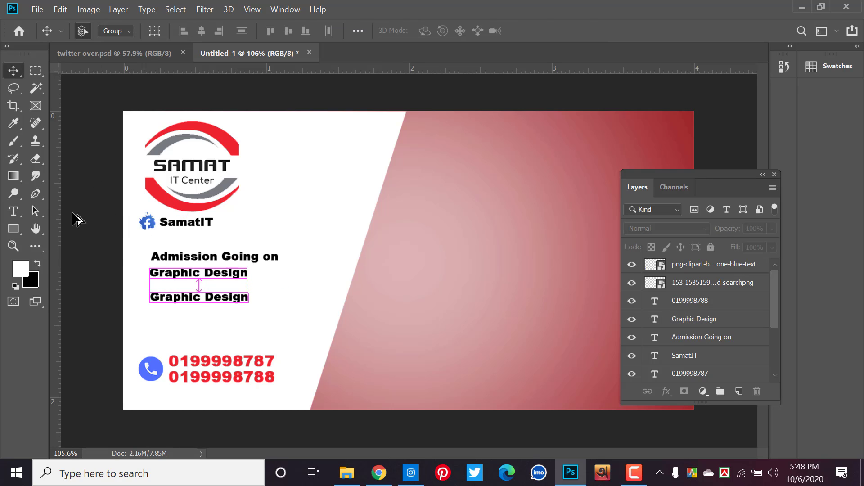
{"action": "key", "text": "t"}
{"action": "left_click", "coordinate": [215, 297]}
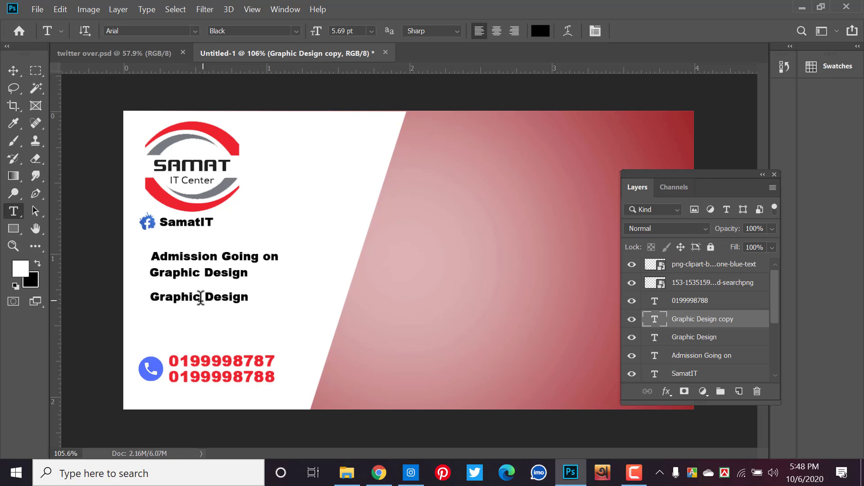
{"action": "left_click_drag", "start_coordinate": [201, 297], "coordinate": [78, 289]}
{"action": "type", "text": "We"}
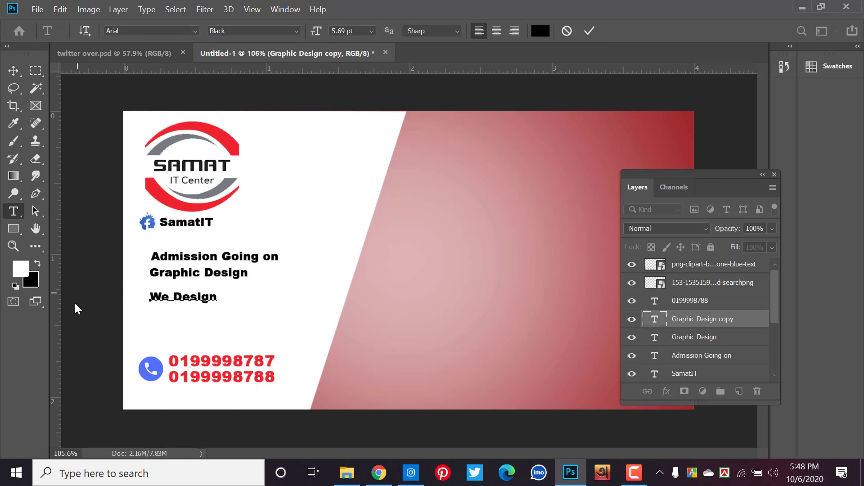
{"action": "type", "text": "b"}
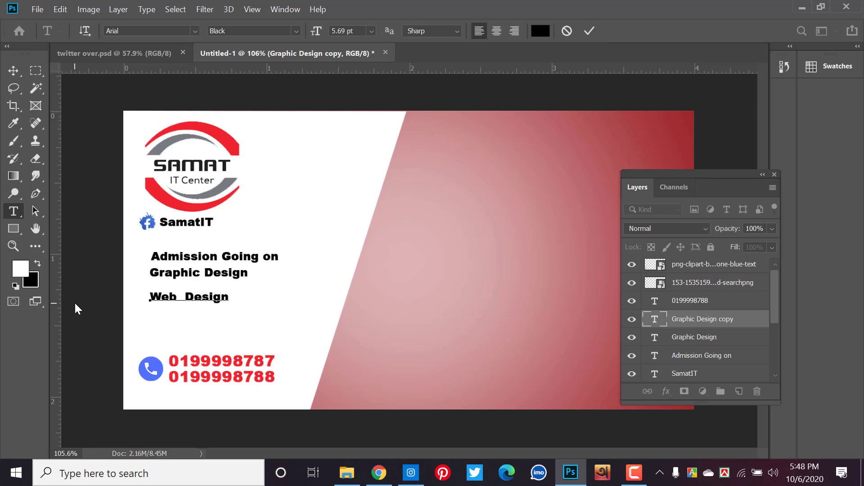
{"action": "key", "text": "BackSpace"}
{"action": "type", "text": "ana"}
{"action": "type", "text": "D"}
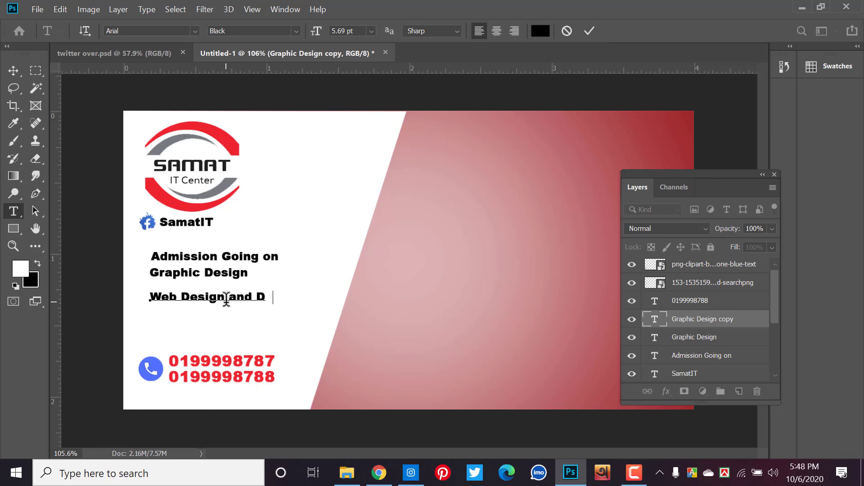
{"action": "type", "text": "evelopm"}
{"action": "type", "text": "ent"}
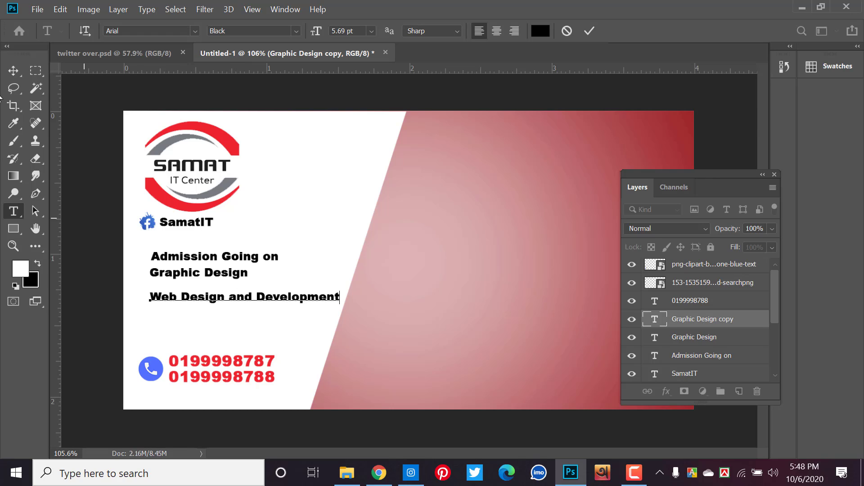
{"action": "left_click", "coordinate": [13, 70]}
- Duplicate the Graphic Design line and retype the copy as 'Digital Marketing'
{"action": "left_click", "coordinate": [234, 281]}
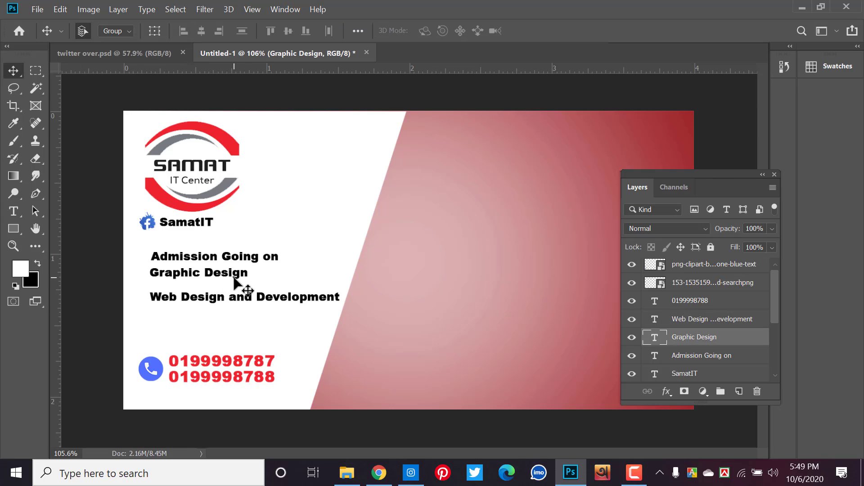
{"action": "left_click_drag", "start_coordinate": [234, 281], "coordinate": [234, 289]}
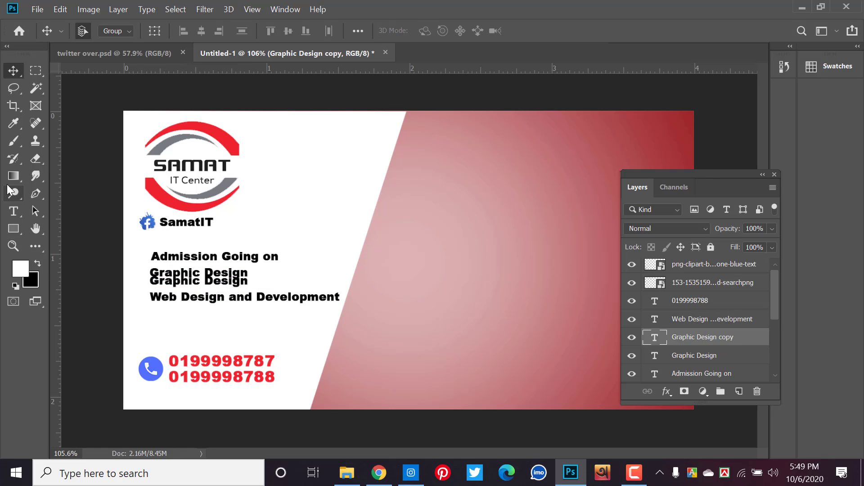
{"action": "left_click", "coordinate": [13, 210]}
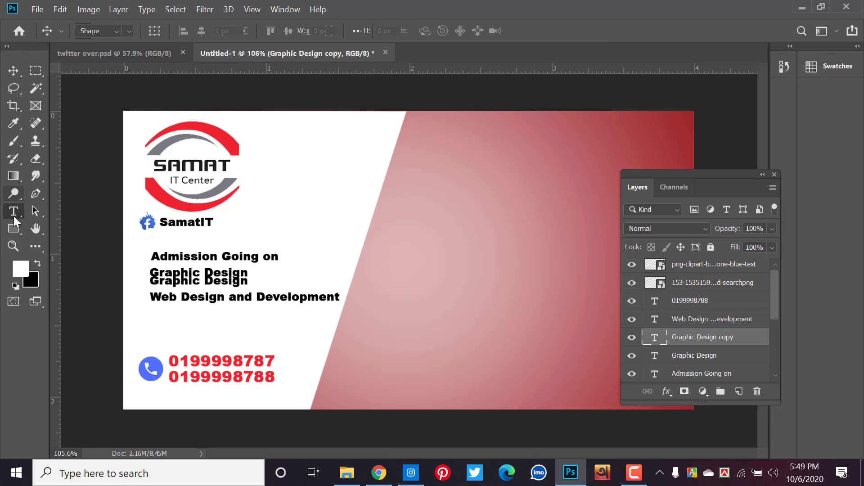
{"action": "left_click", "coordinate": [220, 283]}
{"action": "key", "text": "ctrl+a"}
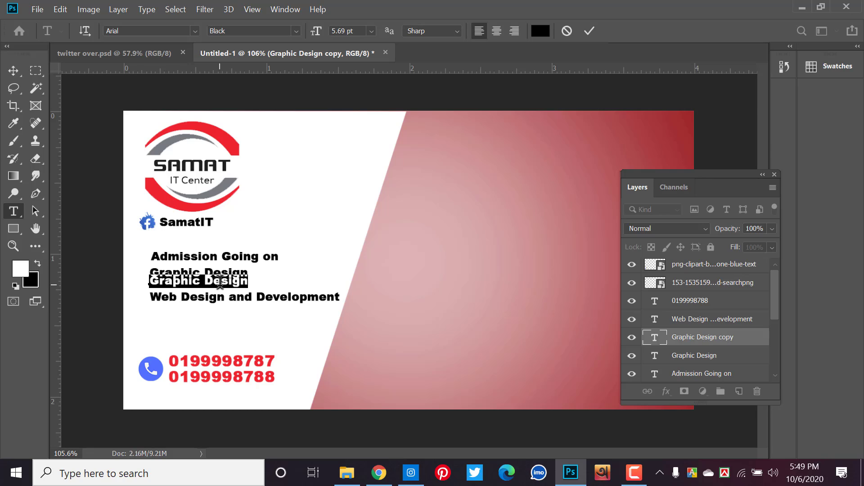
{"action": "type", "text": "D"}
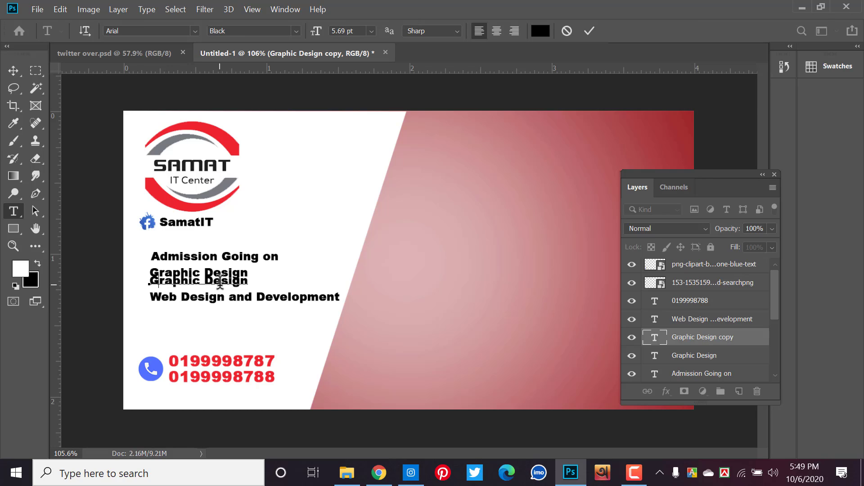
{"action": "type", "text": "igita"}
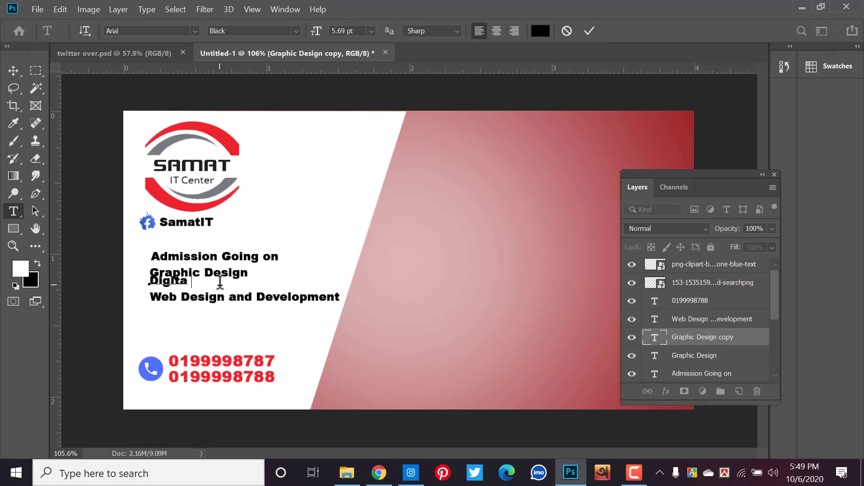
{"action": "type", "text": "l M"}
{"action": "type", "text": "arket"}
{"action": "type", "text": "ing"}
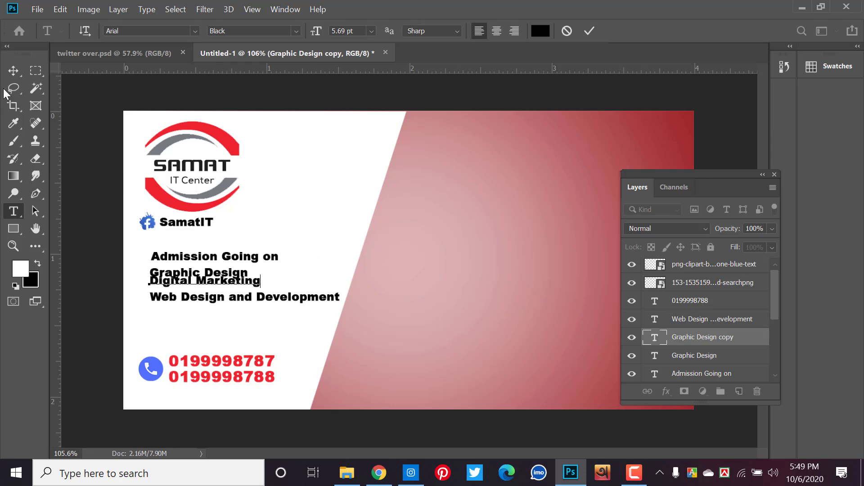
{"action": "left_click", "coordinate": [13, 71]}
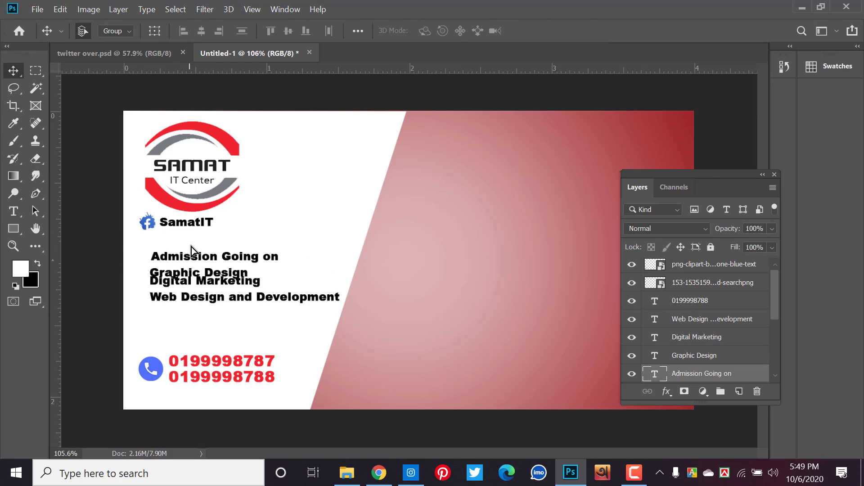
- Reorder the course lines and align them to a common left edge
{"action": "mouse_move", "coordinate": [179, 259]}
{"action": "left_mouse_down"}
{"action": "mouse_move", "coordinate": [180, 252]}
{"action": "mouse_move", "coordinate": [196, 270]}
{"action": "left_mouse_up"}
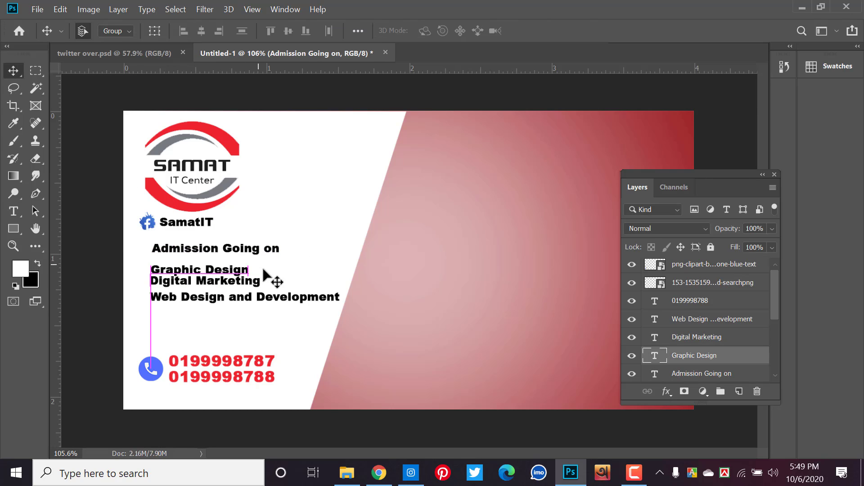
{"action": "left_click_drag", "start_coordinate": [254, 298], "coordinate": [264, 331]}
{"action": "left_click", "coordinate": [266, 253]}
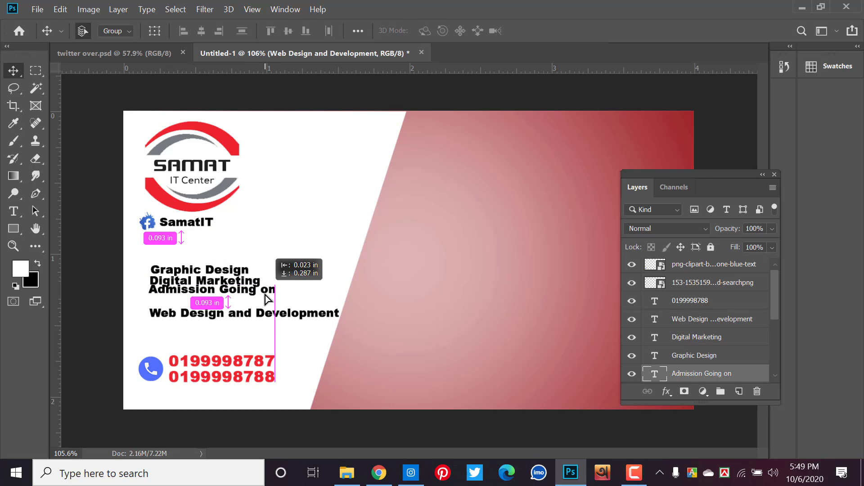
{"action": "left_click_drag", "start_coordinate": [141, 260], "coordinate": [201, 330]}
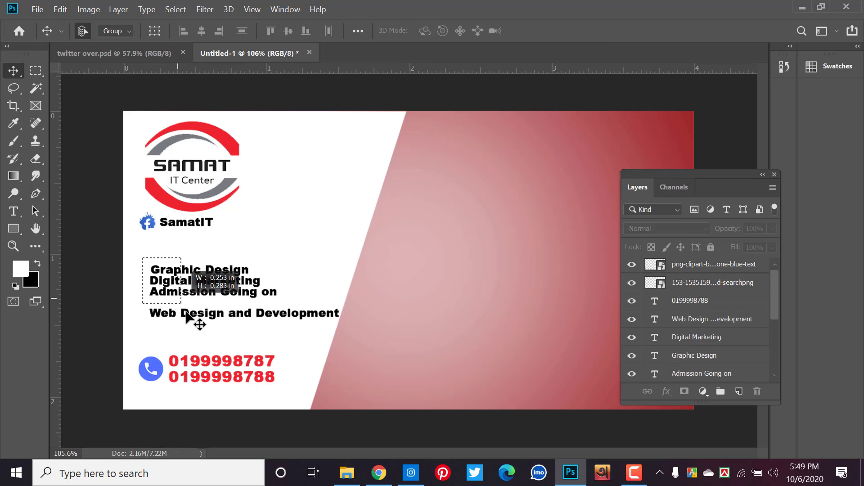
{"action": "left_click", "coordinate": [183, 30]}
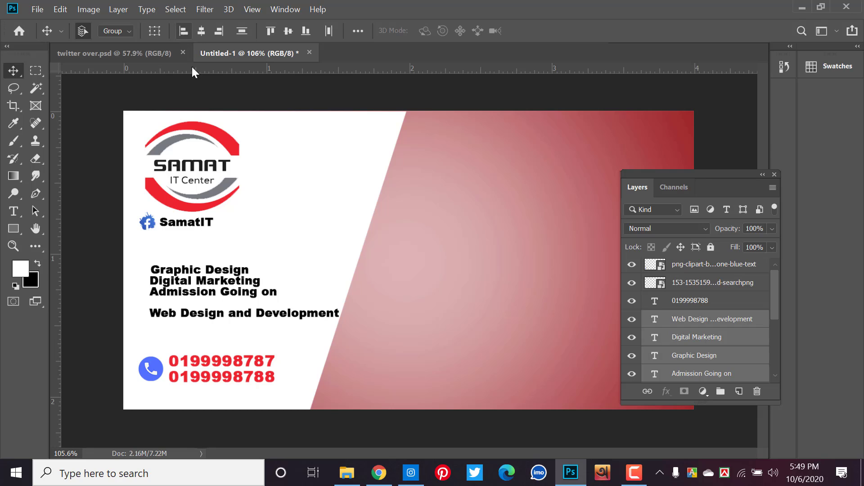
{"action": "left_click", "coordinate": [227, 328]}
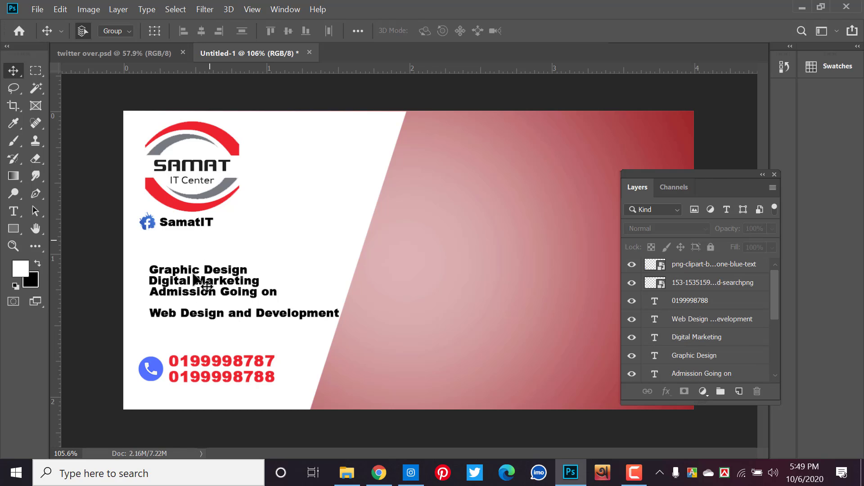
- Reselect the course lines, trial centred alignment, then settle on left alignment
{"action": "left_click_drag", "start_coordinate": [181, 246], "coordinate": [226, 322]}
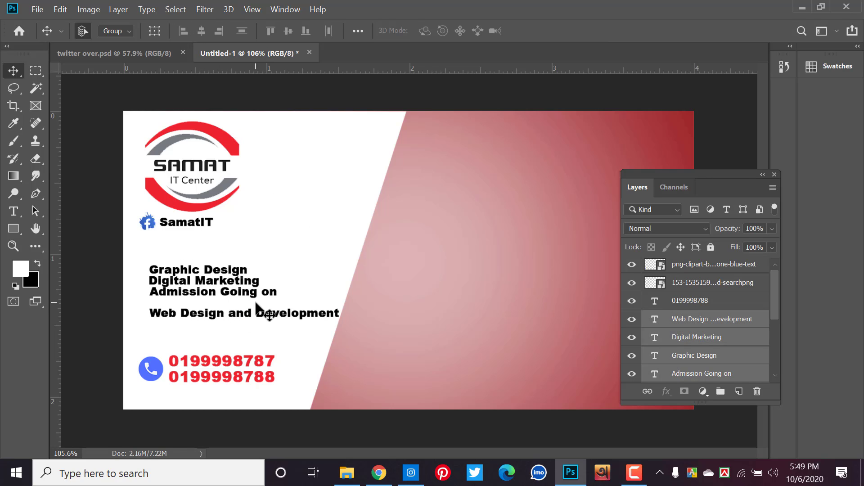
{"action": "left_click_drag", "start_coordinate": [172, 249], "coordinate": [214, 320]}
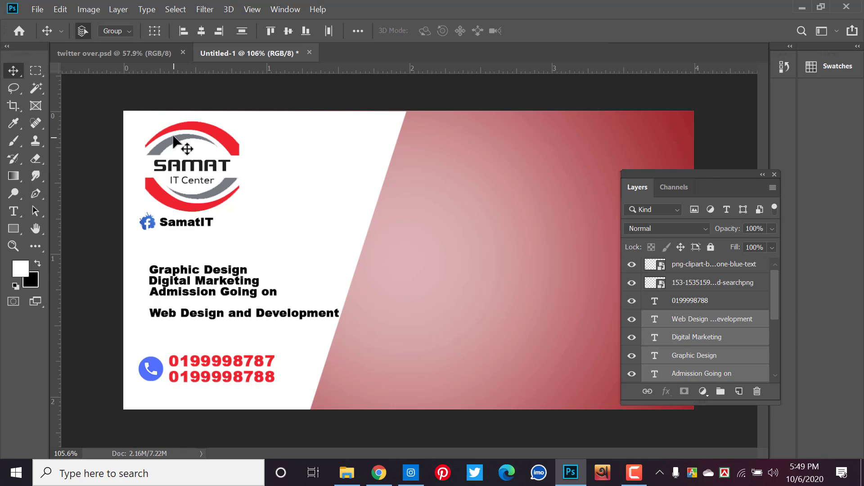
{"action": "left_click", "coordinate": [201, 31]}
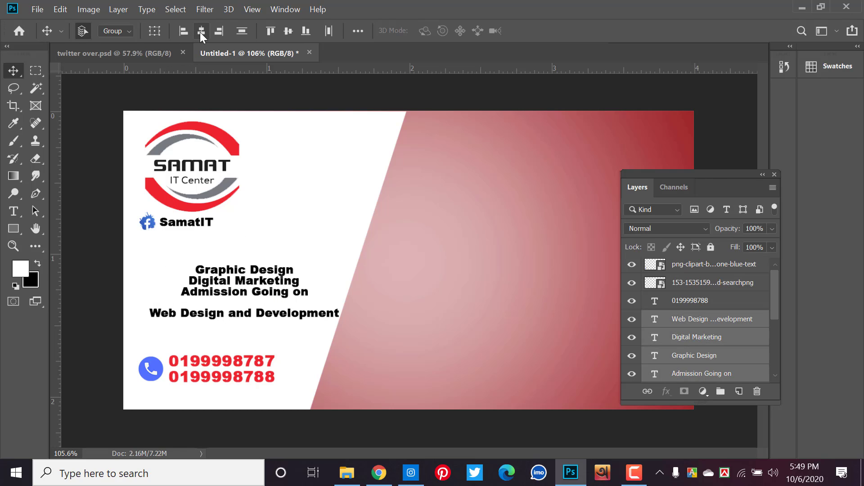
{"action": "left_click", "coordinate": [185, 27]}
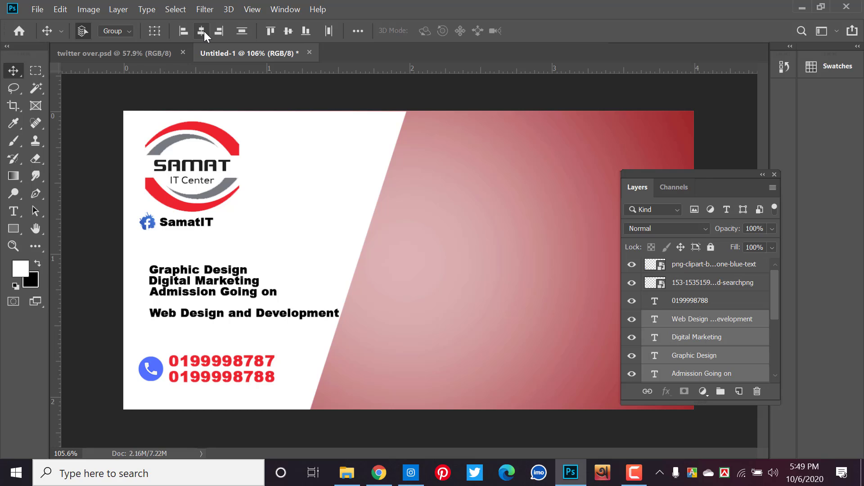
{"action": "left_click", "coordinate": [204, 31]}
{"action": "left_click", "coordinate": [190, 30]}
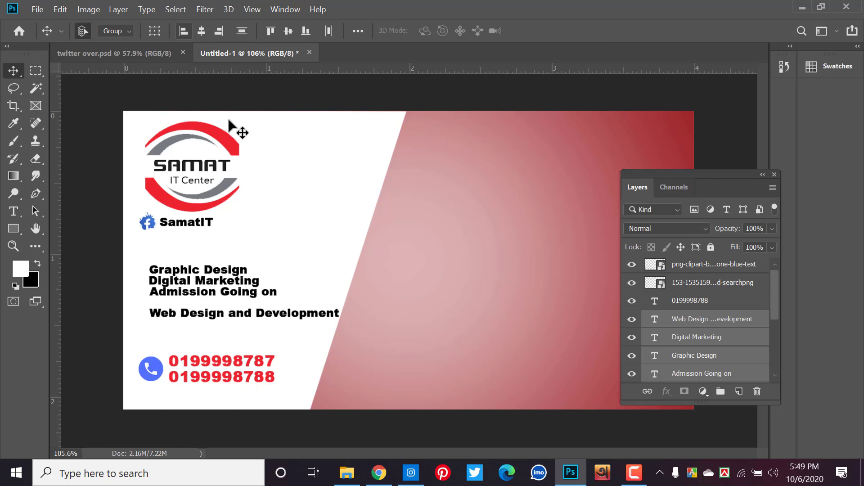
- Nudge the Web Design and Development line slightly up and left
{"action": "left_click", "coordinate": [271, 253]}
{"action": "left_click", "coordinate": [223, 321]}
{"action": "left_click_drag", "start_coordinate": [223, 321], "coordinate": [221, 317]}
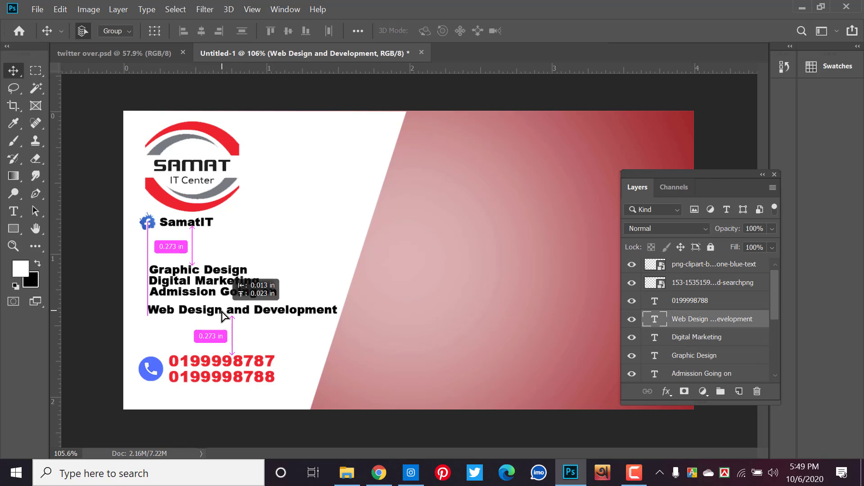
{"action": "left_click", "coordinate": [211, 304]}
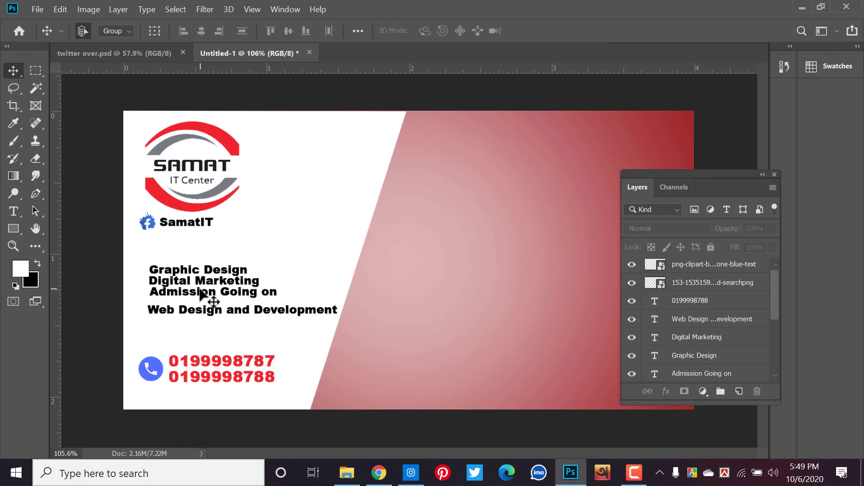
{"action": "scroll", "coordinate": [209, 297], "scroll_direction": "up", "scroll_amount": 3}
- Nudge the Admission Going on and Digital Marketing lines slightly lower
{"action": "scroll", "coordinate": [251, 274], "scroll_direction": "up", "scroll_amount": 1}
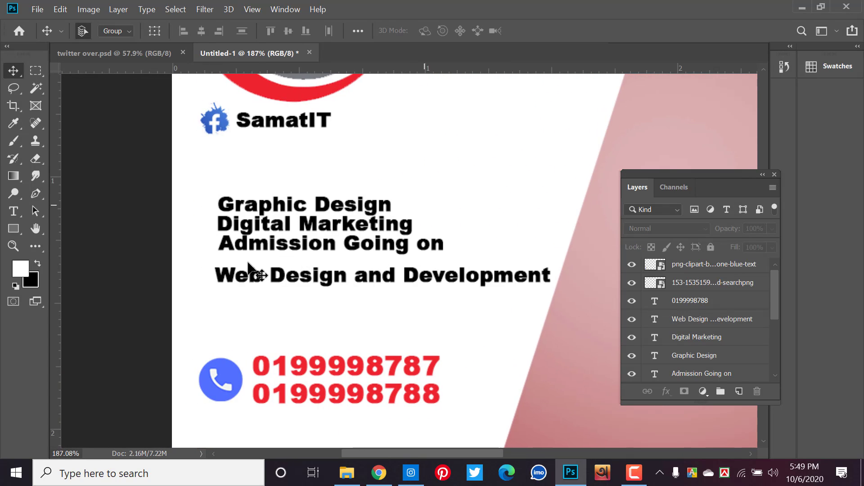
{"action": "left_click", "coordinate": [256, 252]}
{"action": "key", "text": "Down"}
{"action": "key", "text": "Down"}
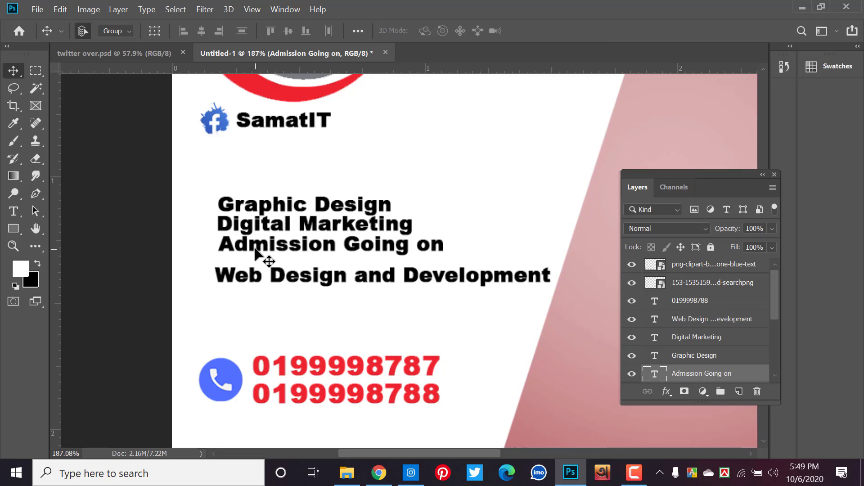
{"action": "key", "text": "Down"}
{"action": "key", "text": "Down"}
{"action": "key", "text": "Down"}
{"action": "key", "text": "Down"}
{"action": "key", "text": "Down"}
{"action": "key", "text": "Down"}
{"action": "key", "text": "Down"}
{"action": "key", "text": "Down"}
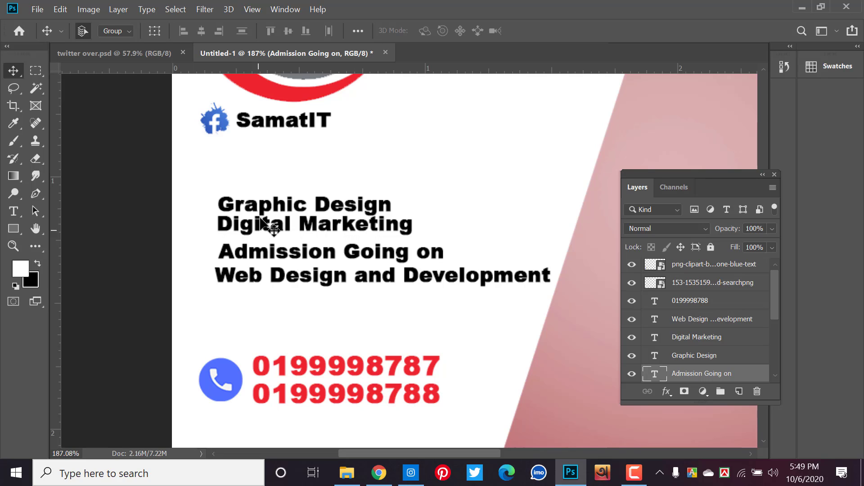
{"action": "left_click", "coordinate": [262, 225]}
{"action": "key", "text": "Down"}
{"action": "key", "text": "Down"}
{"action": "key", "text": "Down"}
{"action": "key", "text": "Down"}
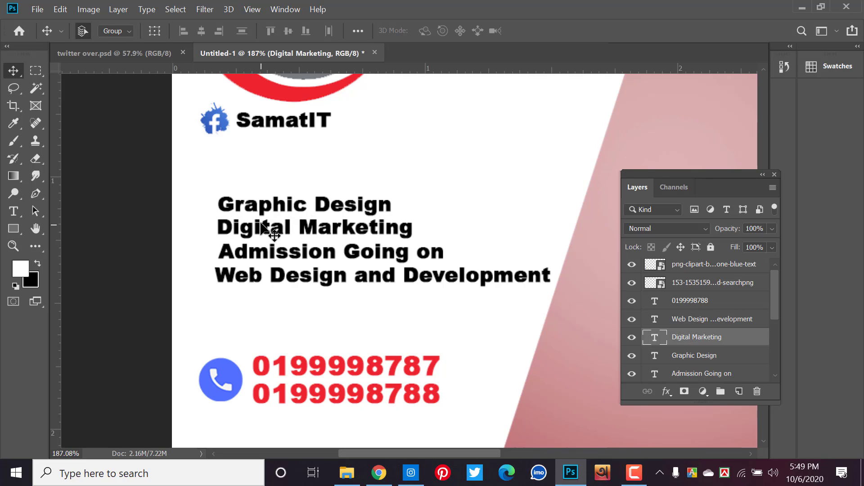
{"action": "left_click", "coordinate": [270, 208]}
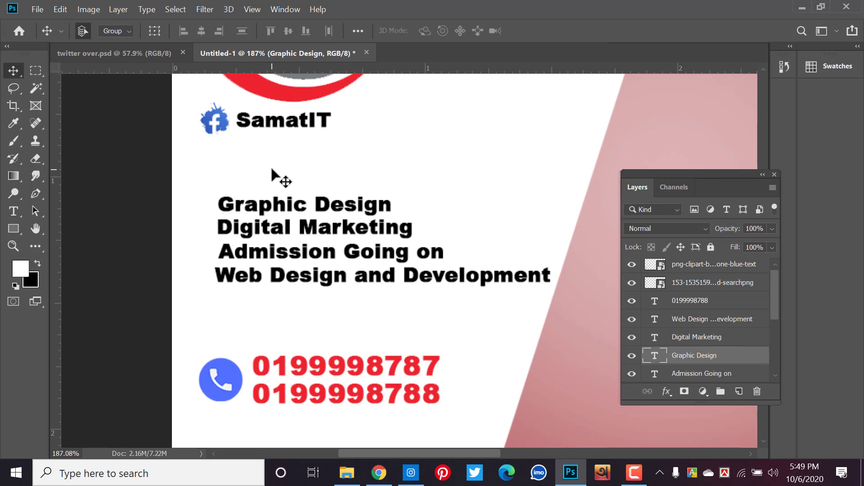
- Select all four course lines, trial centring, then align their left edges
{"action": "left_click_drag", "start_coordinate": [270, 166], "coordinate": [359, 309]}
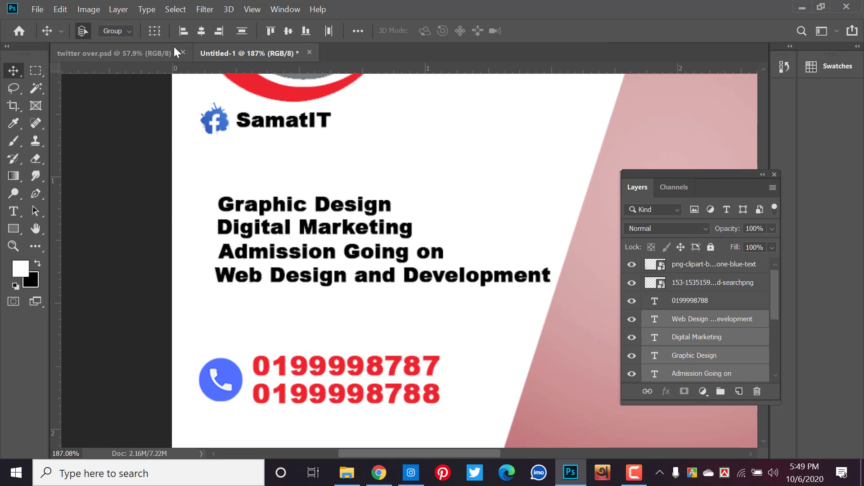
{"action": "left_click", "coordinate": [206, 33]}
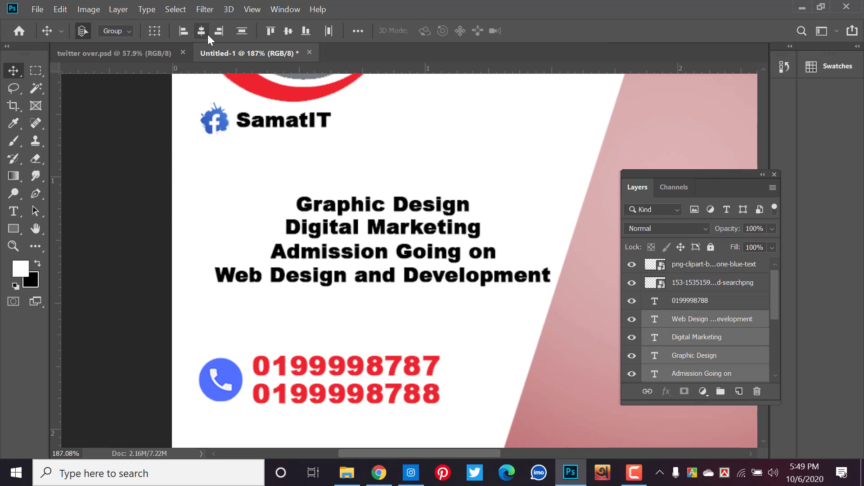
{"action": "left_click", "coordinate": [329, 168]}
{"action": "scroll", "coordinate": [416, 198], "scroll_direction": "up", "scroll_amount": 2}
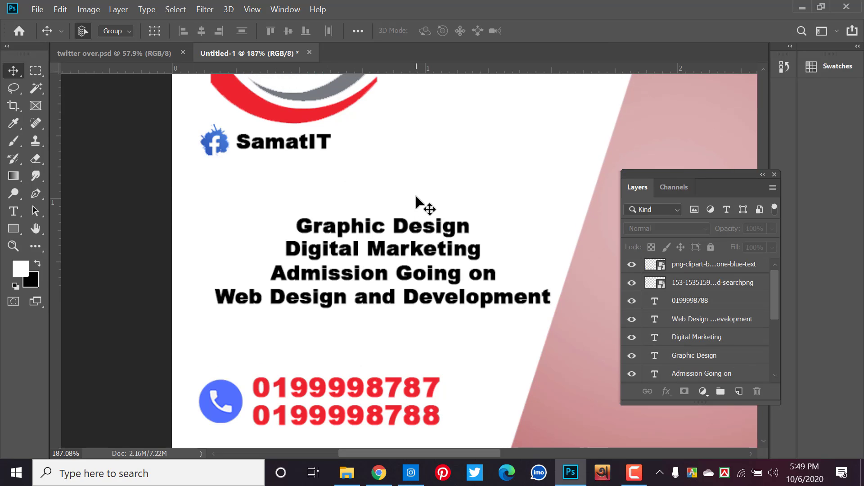
{"action": "scroll", "coordinate": [357, 243], "scroll_direction": "up", "scroll_amount": 1}
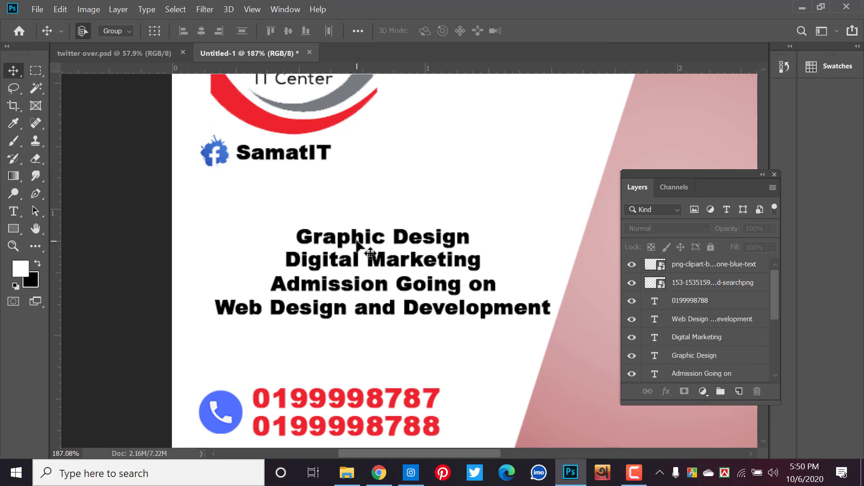
{"action": "left_click_drag", "start_coordinate": [285, 199], "coordinate": [352, 348]}
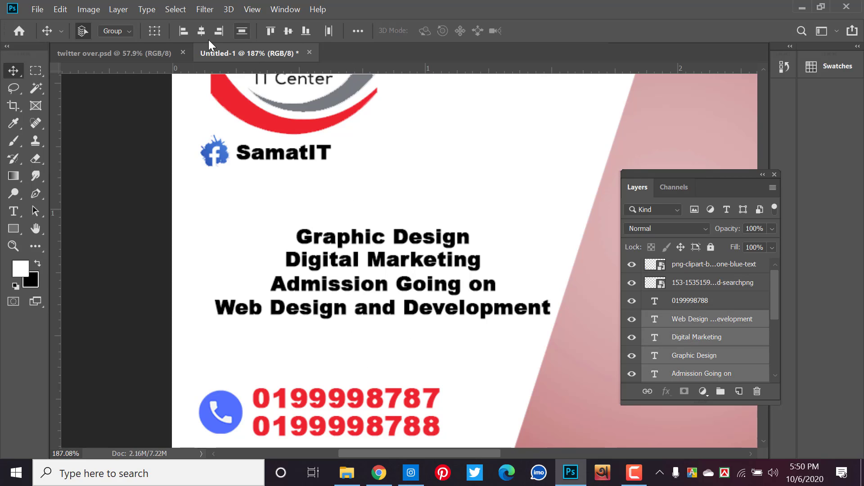
{"action": "left_click", "coordinate": [180, 33]}
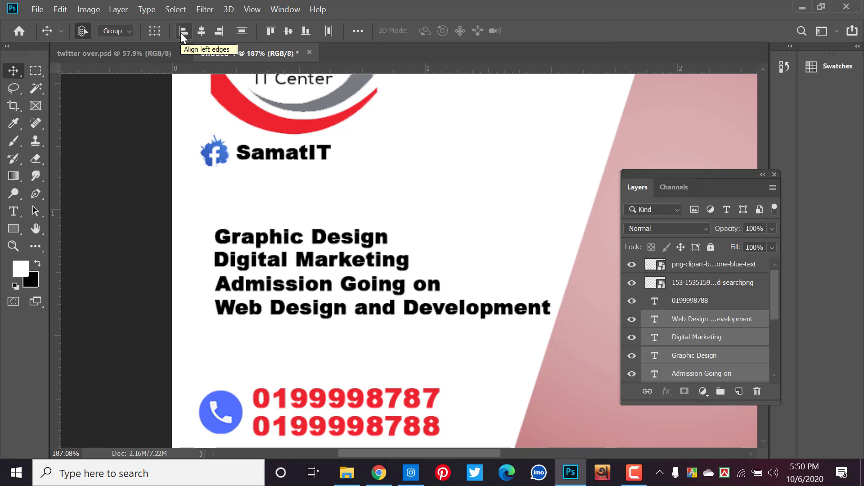
- Search Google Images for 'direction icon png' in Chrome
{"action": "left_click", "coordinate": [378, 474]}
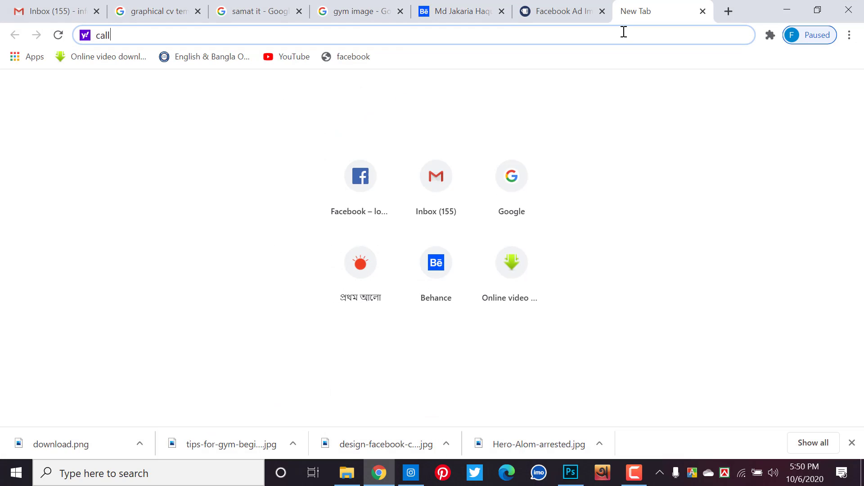
{"action": "left_click", "coordinate": [510, 198]}
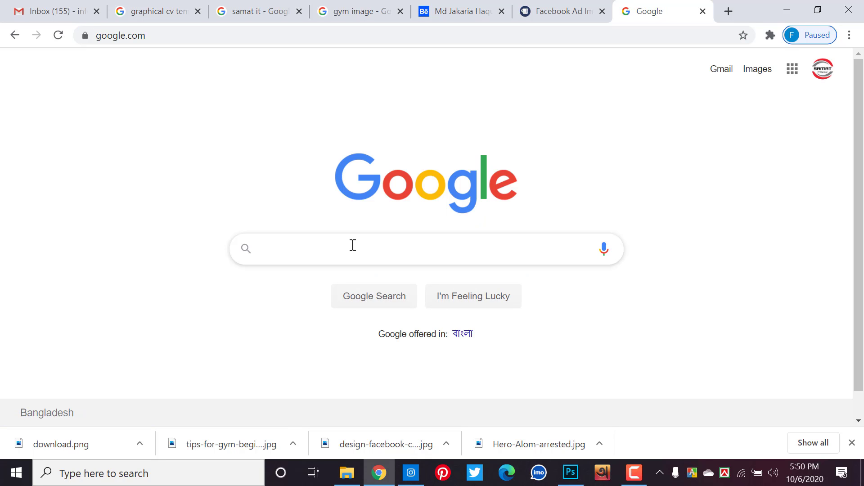
{"action": "type", "text": "dire"}
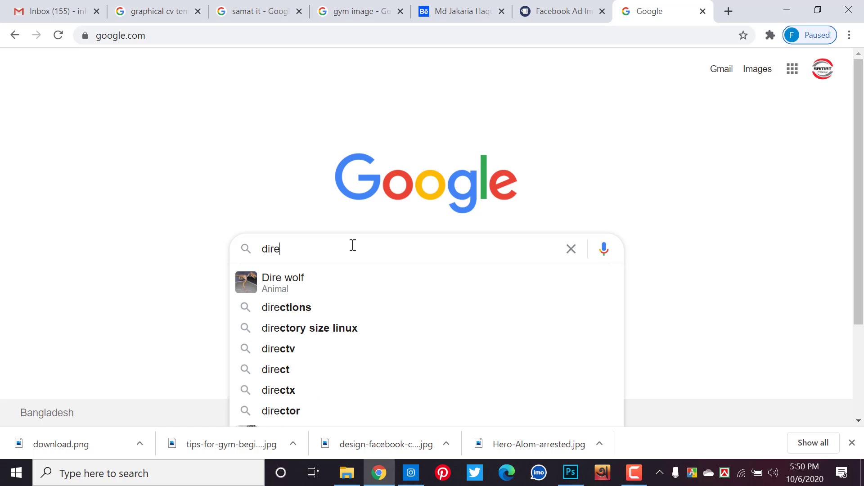
{"action": "type", "text": "ction ic"}
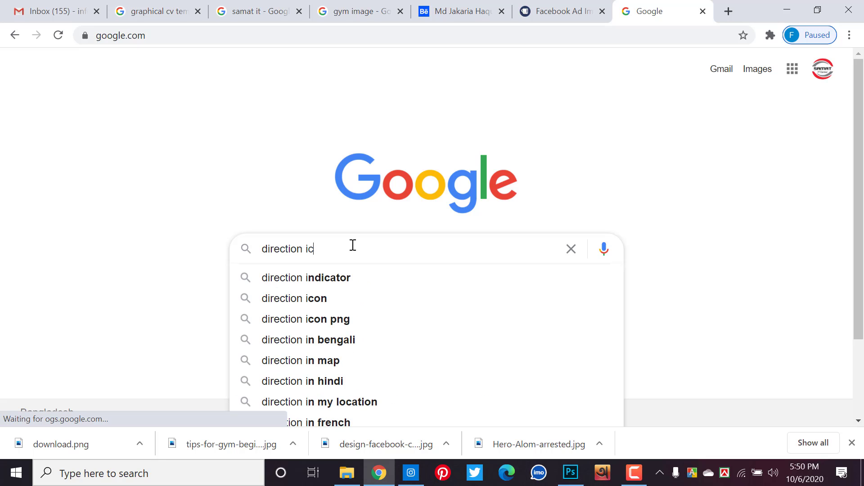
{"action": "type", "text": "on png"}
{"action": "key", "text": "Return"}
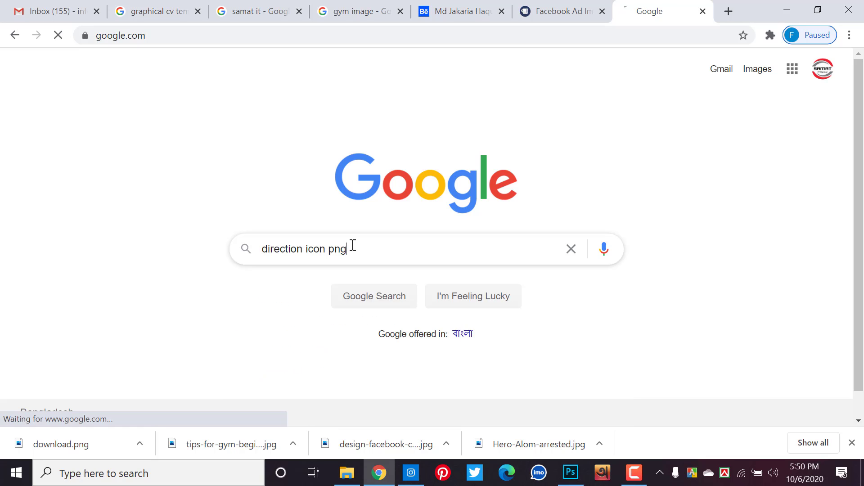
{"action": "left_click", "coordinate": [184, 117]}
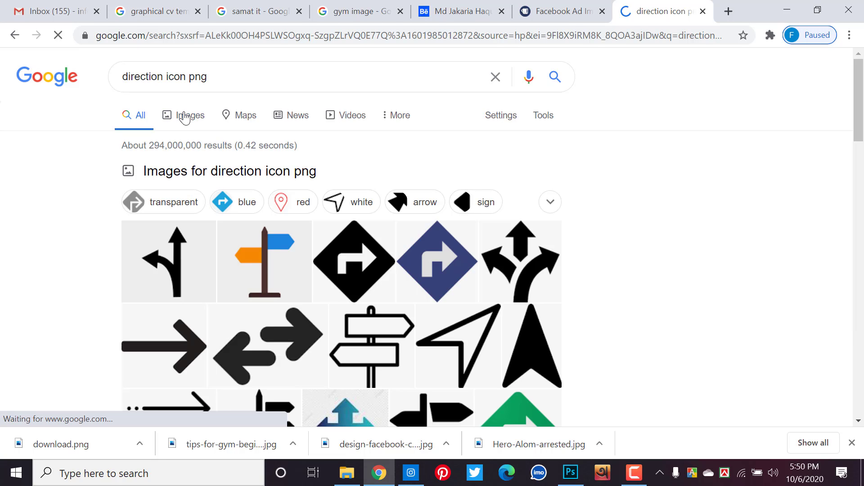
- Preview the orange Get-direction icon and open its source page in a new tab
{"action": "scroll", "coordinate": [271, 226], "scroll_direction": "down", "scroll_amount": 3}
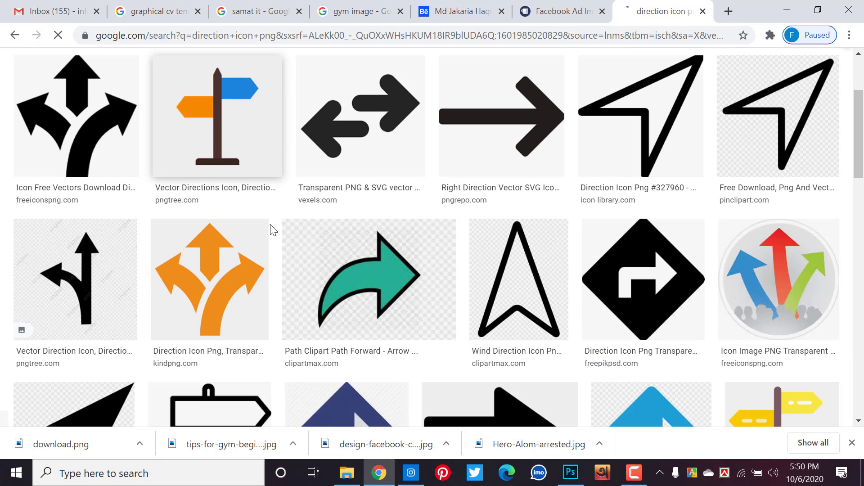
{"action": "scroll", "coordinate": [274, 227], "scroll_direction": "down", "scroll_amount": 3}
{"action": "scroll", "coordinate": [462, 211], "scroll_direction": "down", "scroll_amount": 2}
{"action": "scroll", "coordinate": [463, 210], "scroll_direction": "down", "scroll_amount": 2}
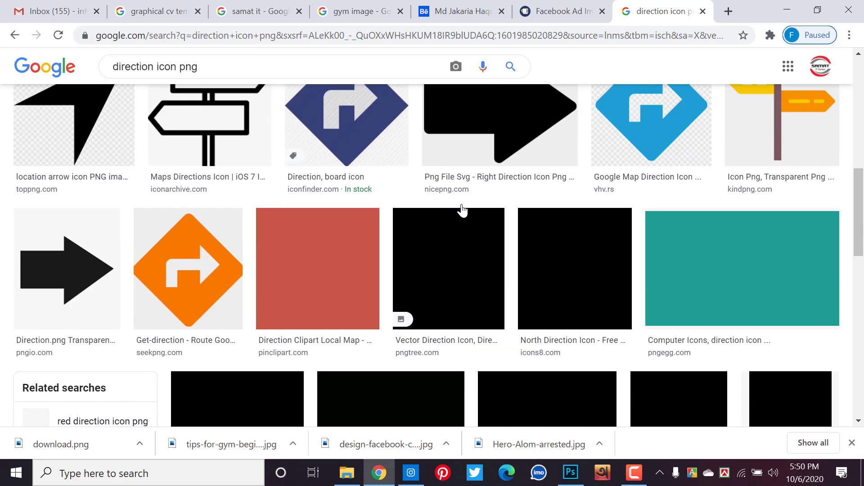
{"action": "scroll", "coordinate": [341, 221], "scroll_direction": "down", "scroll_amount": 2}
{"action": "left_click", "coordinate": [229, 149]}
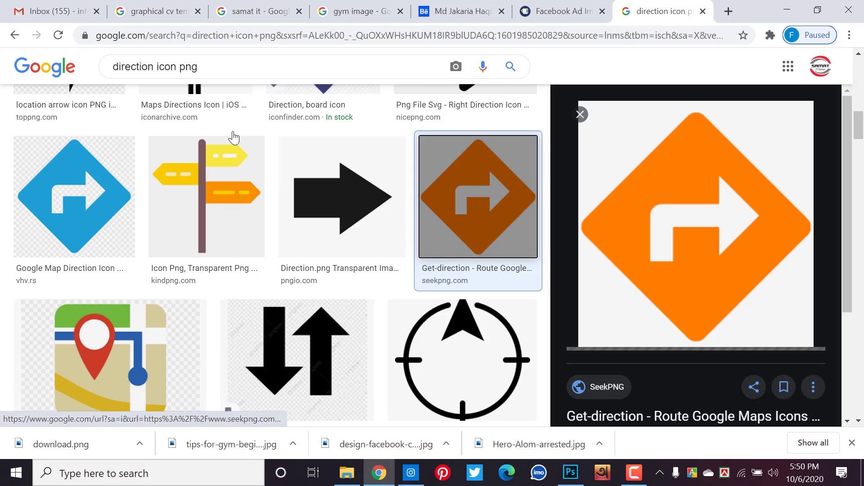
{"action": "right_click", "coordinate": [647, 218]}
{"action": "left_click", "coordinate": [600, 293]}
- Back in the image results, find and save the red location pin image
{"action": "left_click", "coordinate": [573, 234]}
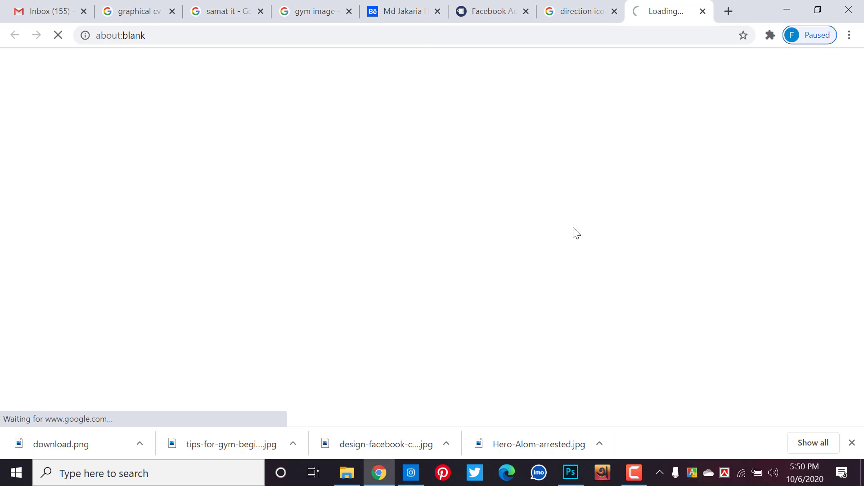
{"action": "left_click", "coordinate": [558, 16]}
{"action": "scroll", "coordinate": [581, 252], "scroll_direction": "down", "scroll_amount": 5}
{"action": "scroll", "coordinate": [585, 203], "scroll_direction": "down", "scroll_amount": 5}
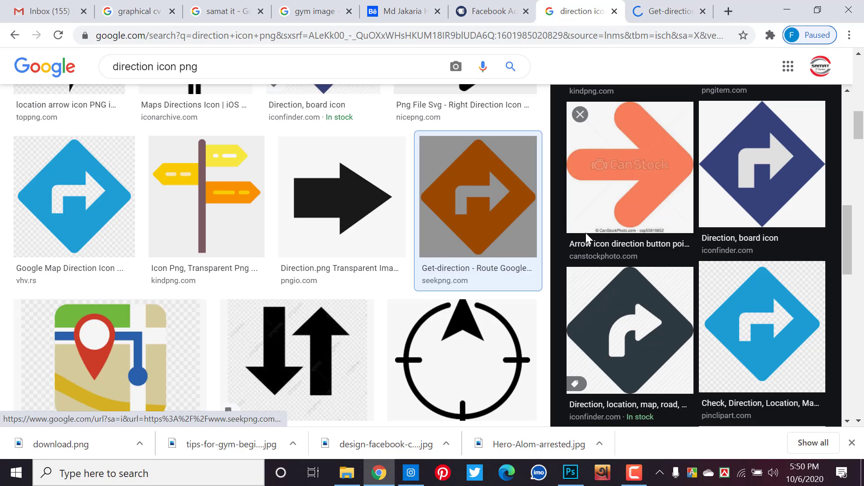
{"action": "scroll", "coordinate": [585, 233], "scroll_direction": "down", "scroll_amount": 5}
{"action": "scroll", "coordinate": [585, 233], "scroll_direction": "down", "scroll_amount": 3}
{"action": "scroll", "coordinate": [585, 234], "scroll_direction": "down", "scroll_amount": 3}
{"action": "scroll", "coordinate": [424, 251], "scroll_direction": "down", "scroll_amount": 5}
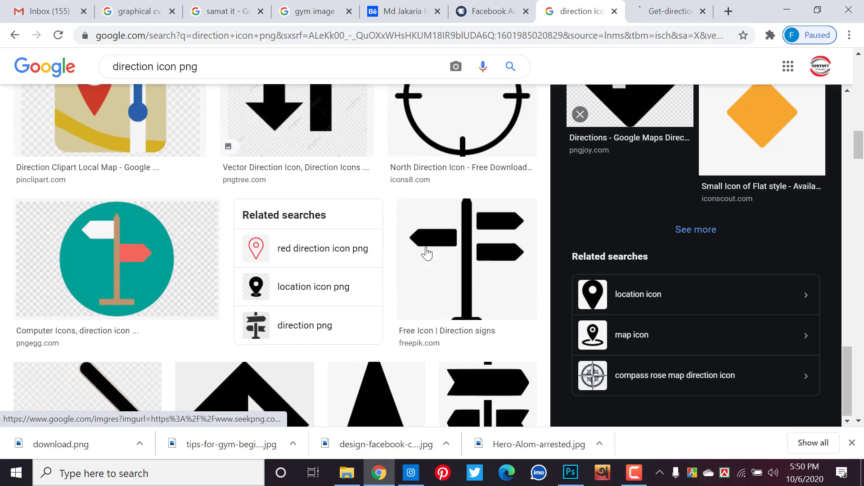
{"action": "scroll", "coordinate": [394, 254], "scroll_direction": "down", "scroll_amount": 5}
{"action": "scroll", "coordinate": [395, 255], "scroll_direction": "down", "scroll_amount": 1}
{"action": "scroll", "coordinate": [395, 255], "scroll_direction": "down", "scroll_amount": 2}
{"action": "scroll", "coordinate": [395, 255], "scroll_direction": "down", "scroll_amount": 3}
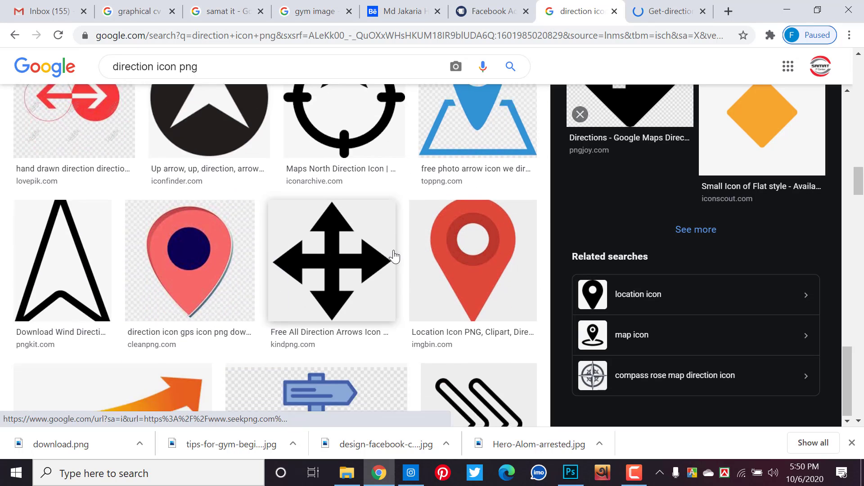
{"action": "scroll", "coordinate": [394, 255], "scroll_direction": "down", "scroll_amount": 5}
{"action": "scroll", "coordinate": [393, 254], "scroll_direction": "up", "scroll_amount": 5}
{"action": "scroll", "coordinate": [450, 271], "scroll_direction": "up", "scroll_amount": 3}
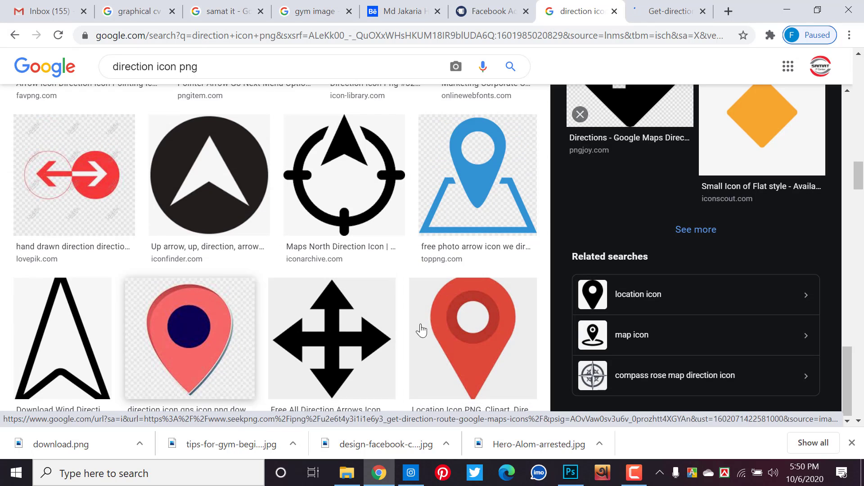
{"action": "left_click", "coordinate": [511, 331]}
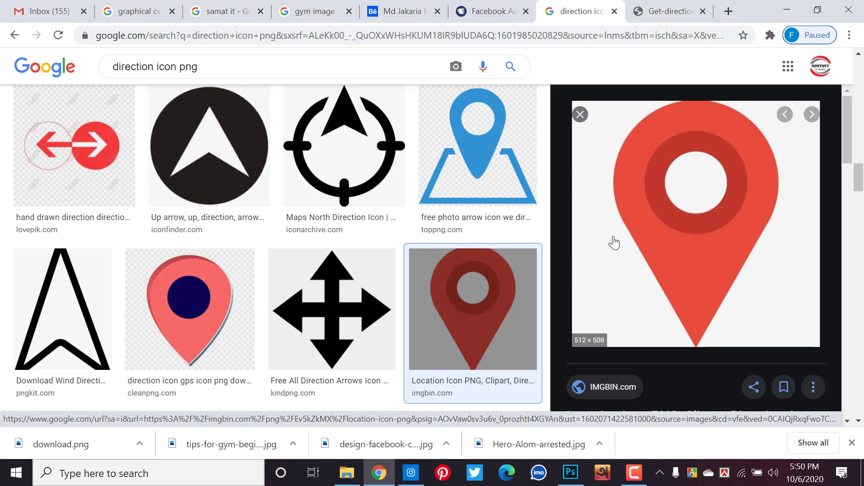
{"action": "right_click", "coordinate": [632, 220]}
{"action": "left_click", "coordinate": [645, 342]}
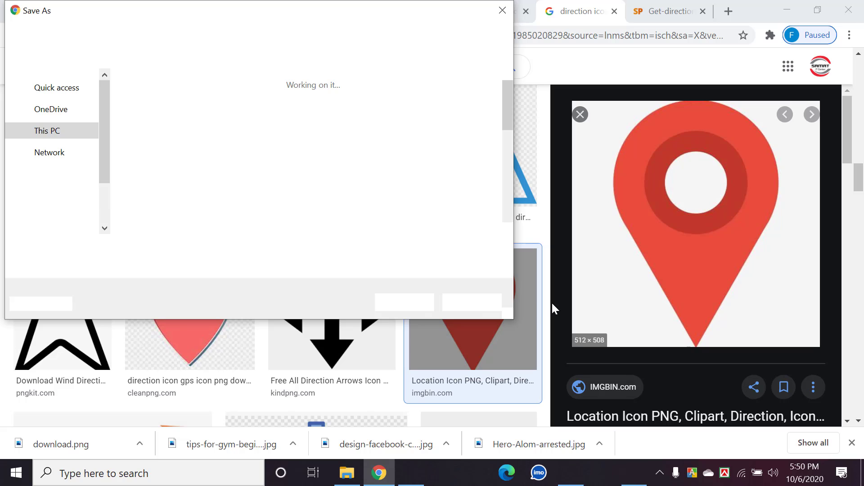
{"action": "left_click", "coordinate": [472, 304]}
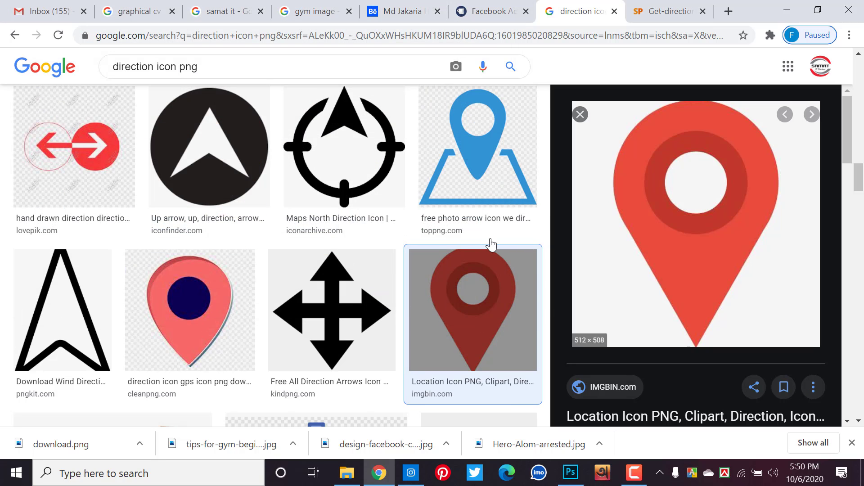
- Preview the orange Get-direction icon again and open its SeekPNG source page
{"action": "scroll", "coordinate": [491, 245], "scroll_direction": "down", "scroll_amount": 10}
{"action": "scroll", "coordinate": [486, 245], "scroll_direction": "down", "scroll_amount": 5}
{"action": "left_click", "coordinate": [482, 355]}
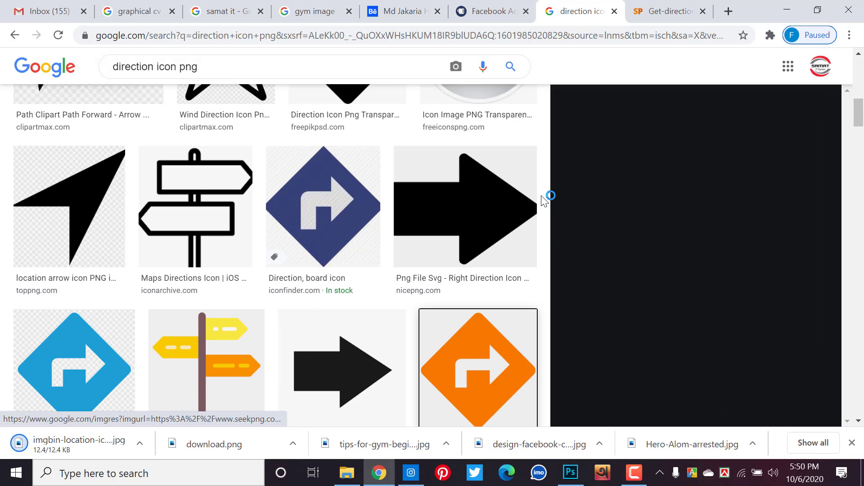
{"action": "right_click", "coordinate": [627, 198]}
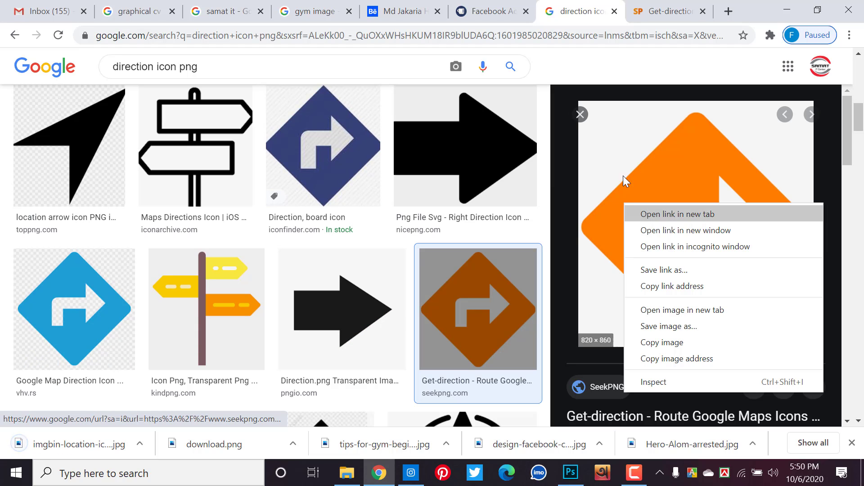
{"action": "right_click", "coordinate": [611, 151]}
{"action": "left_click", "coordinate": [643, 273]}
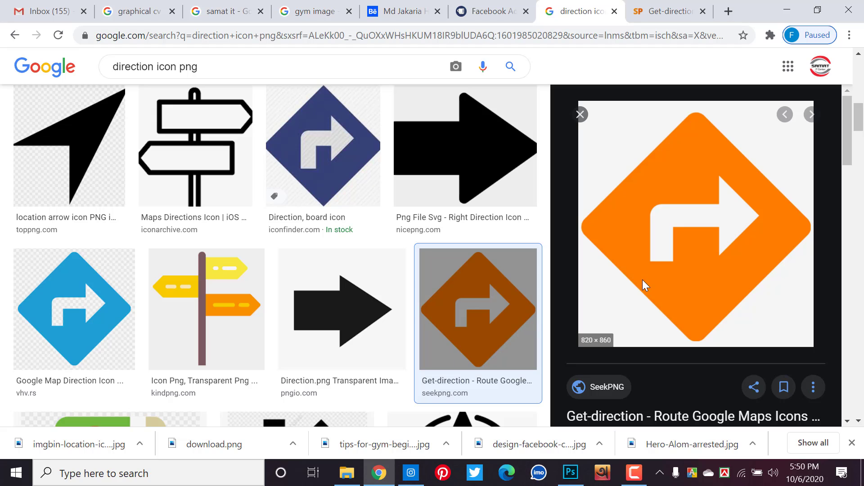
{"action": "left_click", "coordinate": [642, 280]}
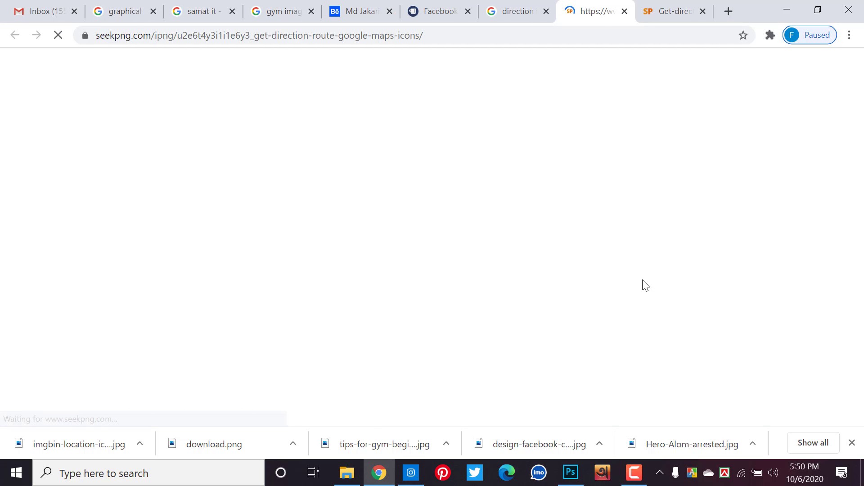
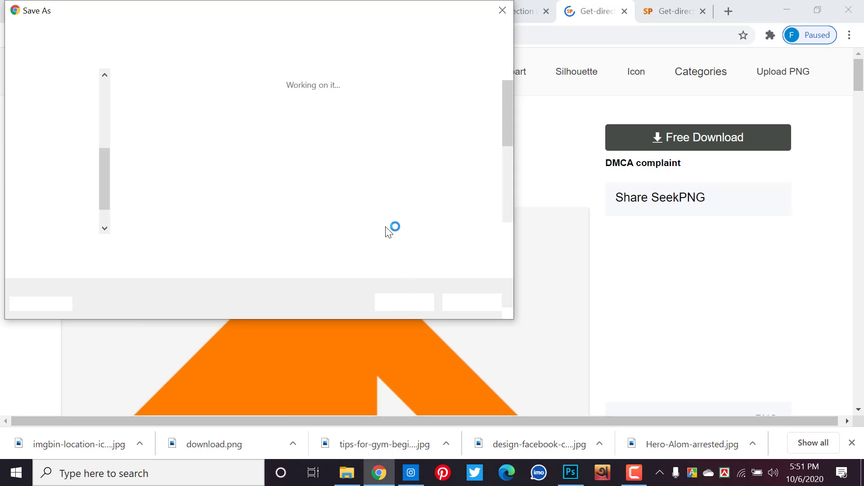
- Save the orange route-arrow icon from SeekPNG as a PNG and show it in its folder
{"action": "key", "text": "Return"}
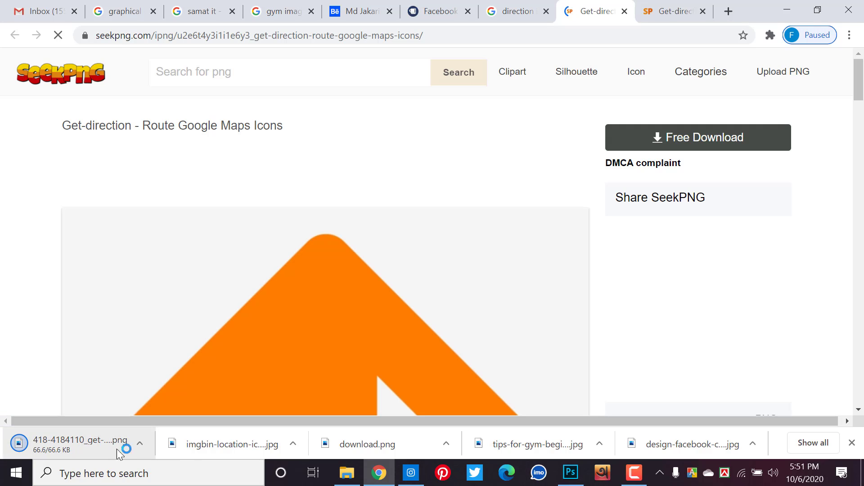
{"action": "left_click", "coordinate": [140, 445]}
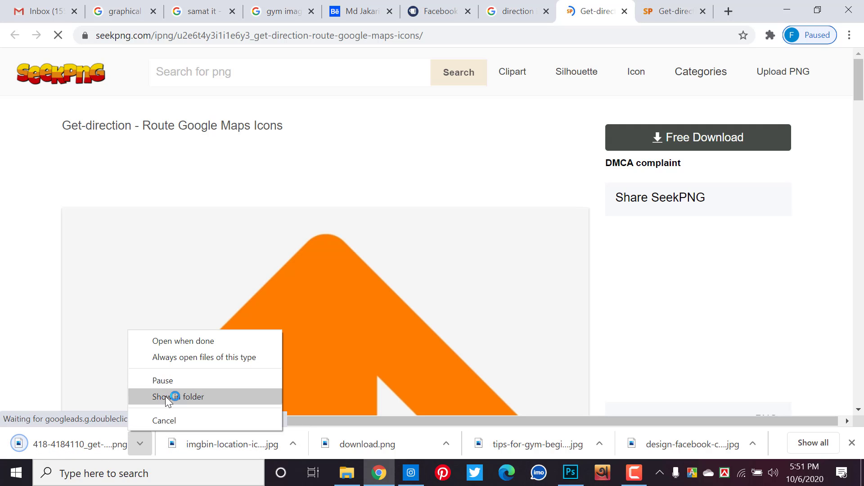
{"action": "left_click", "coordinate": [166, 396]}
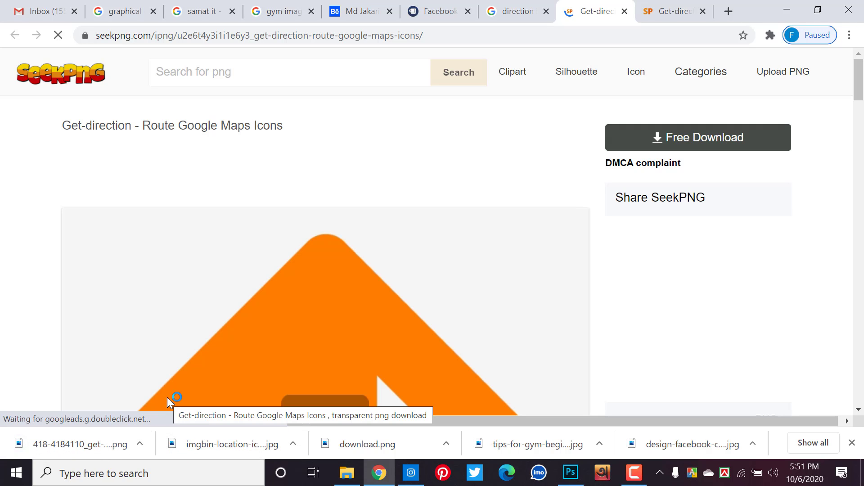
- Minimize Chrome, move the New folder (4) window aside, and select the location-pin and orange-arrow files
{"action": "left_click", "coordinate": [787, 10]}
{"action": "key", "text": "super+Down"}
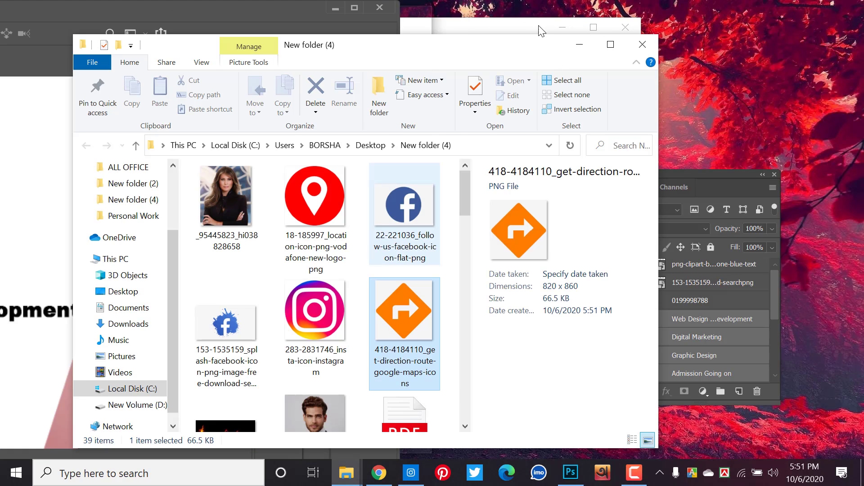
{"action": "left_click_drag", "start_coordinate": [288, 63], "coordinate": [487, 58]}
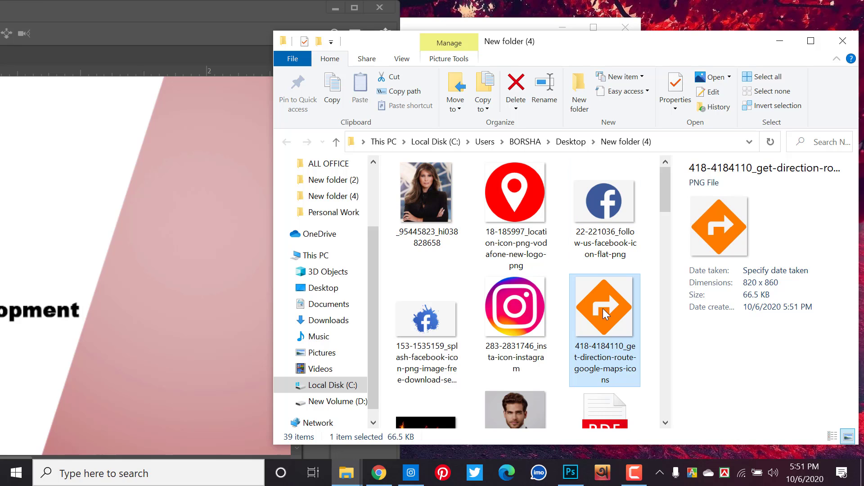
{"action": "left_click", "coordinate": [520, 218]}
{"action": "left_click", "coordinate": [591, 299], "text": "shift"}
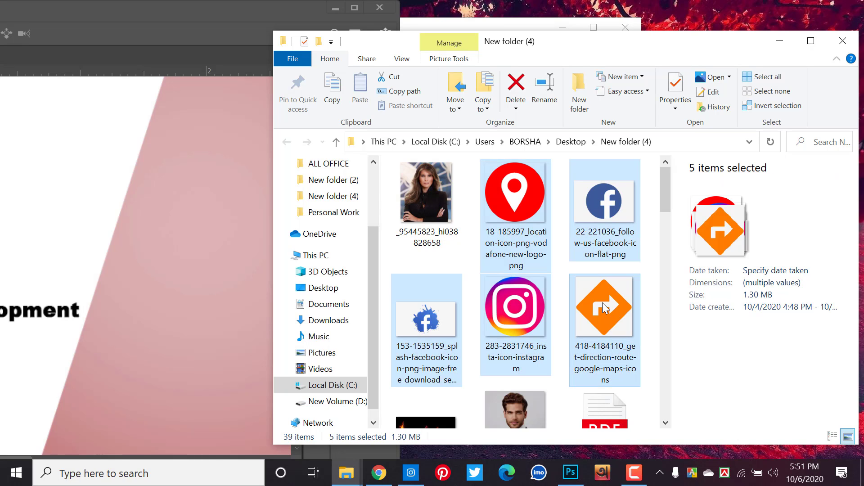
{"action": "left_click", "coordinate": [598, 314]}
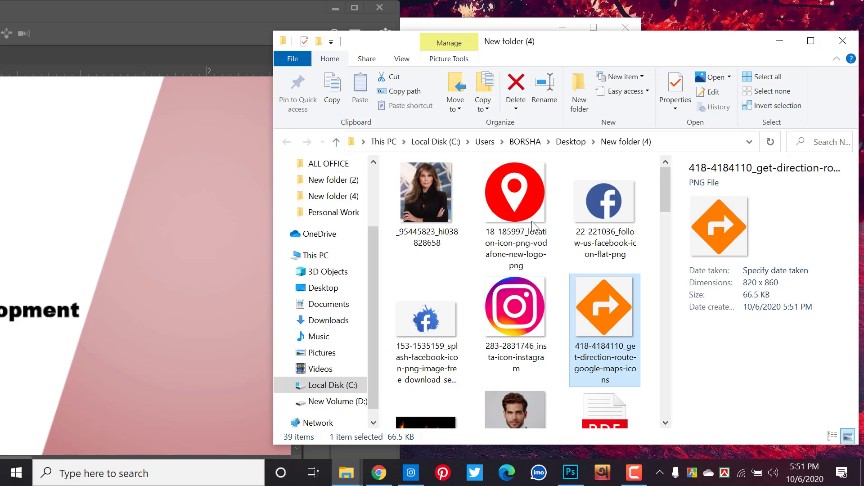
{"action": "left_click", "coordinate": [532, 225]}
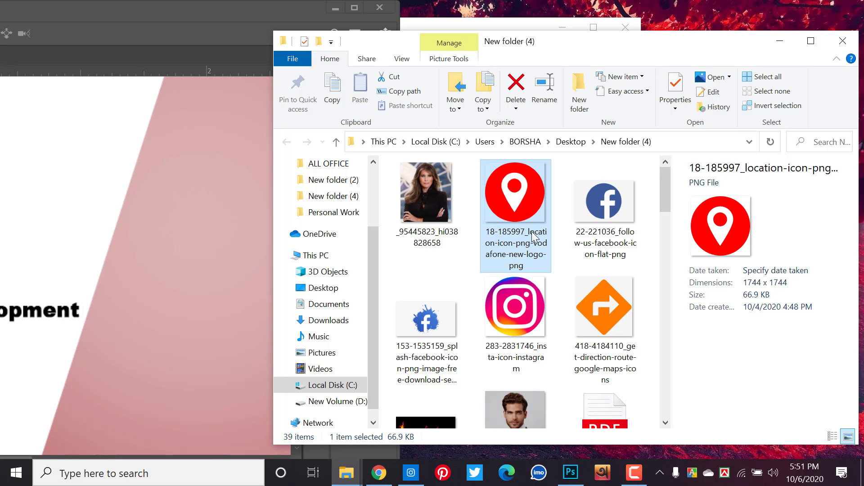
{"action": "left_click", "coordinate": [610, 320], "text": "ctrl"}
- Drag both images onto the banner and commit the red location pin as a layer
{"action": "left_click_drag", "start_coordinate": [610, 320], "coordinate": [644, 76]}
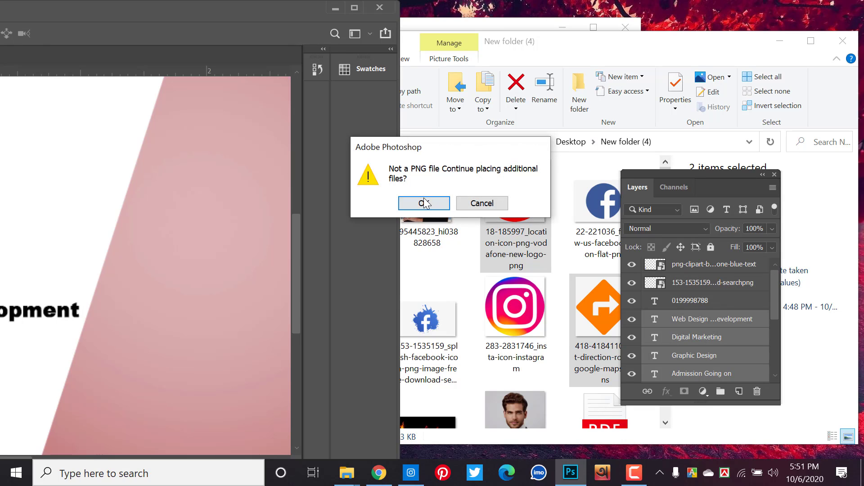
{"action": "left_click", "coordinate": [425, 204]}
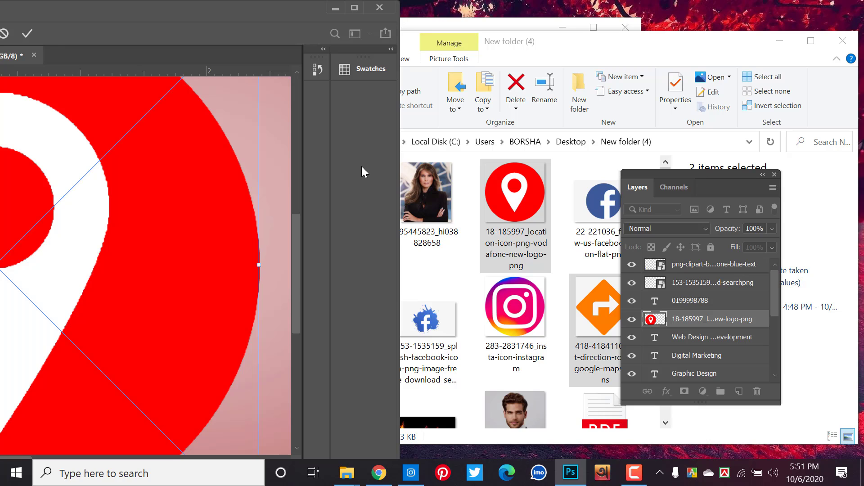
{"action": "key", "text": "Return"}
- Retry placing the orange arrow file and dismiss the Not a PNG file error
{"action": "left_click", "coordinate": [588, 301]}
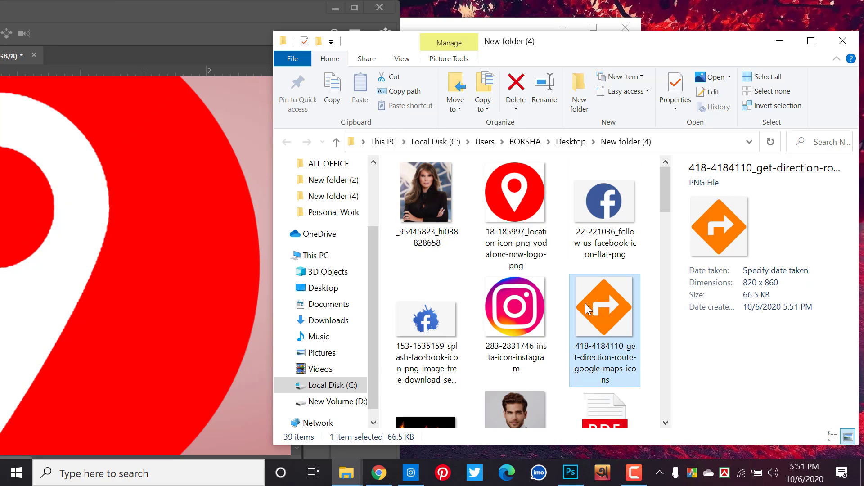
{"action": "left_click_drag", "start_coordinate": [588, 302], "coordinate": [211, 275]}
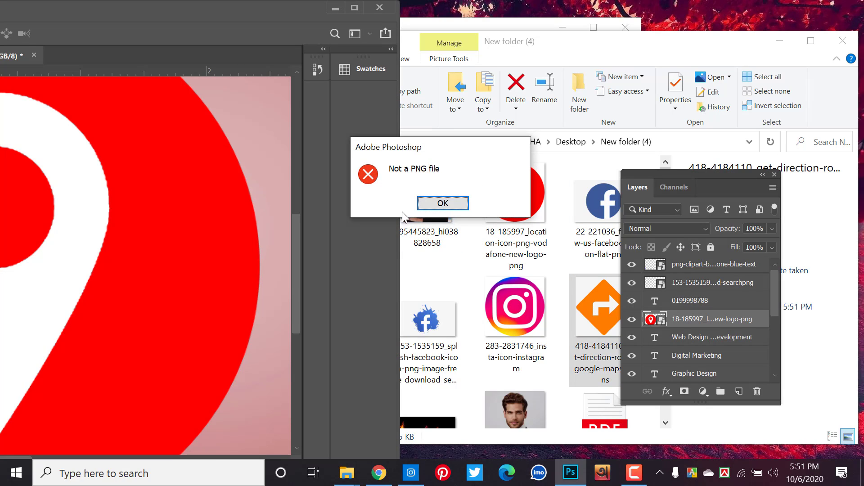
{"action": "left_click", "coordinate": [443, 203]}
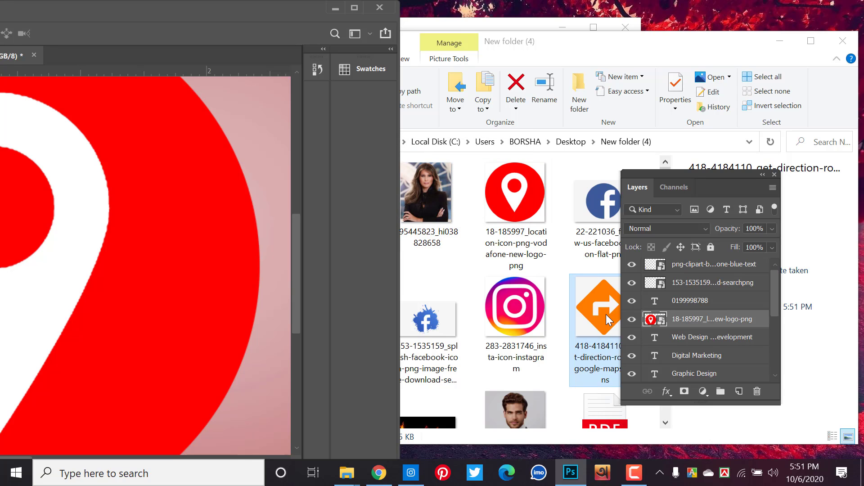
{"action": "left_click", "coordinate": [598, 303]}
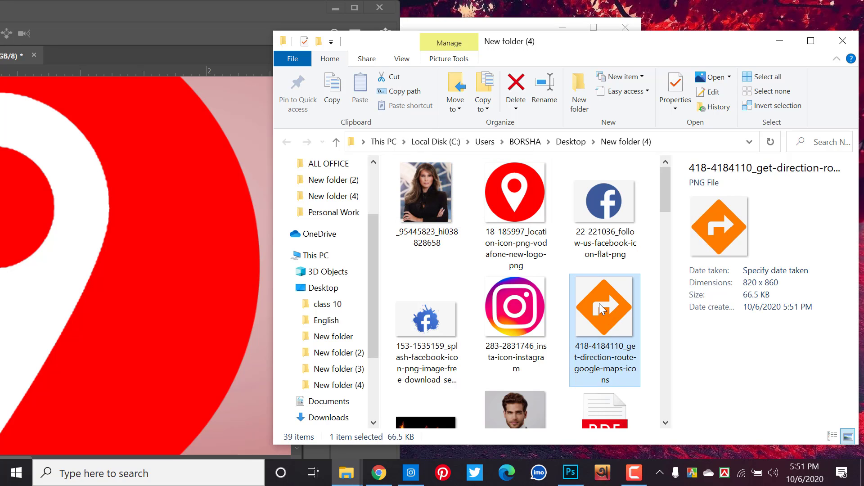
{"action": "double_click", "coordinate": [598, 304]}
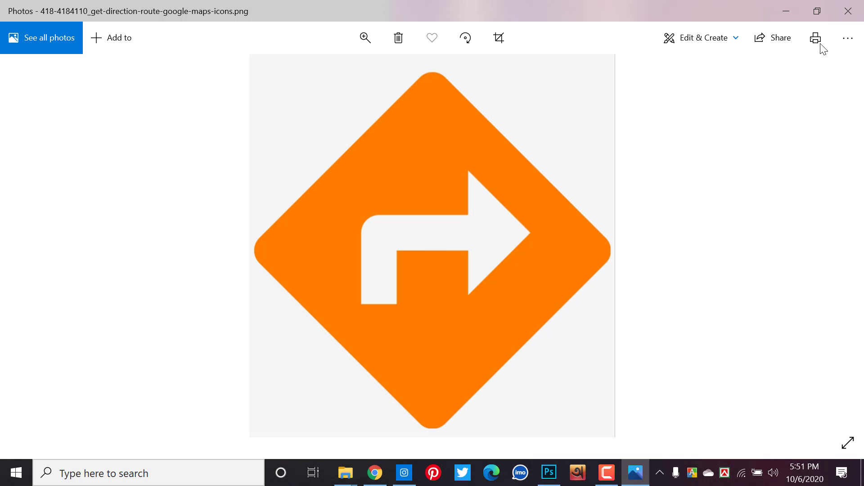
{"action": "left_click", "coordinate": [777, 8]}
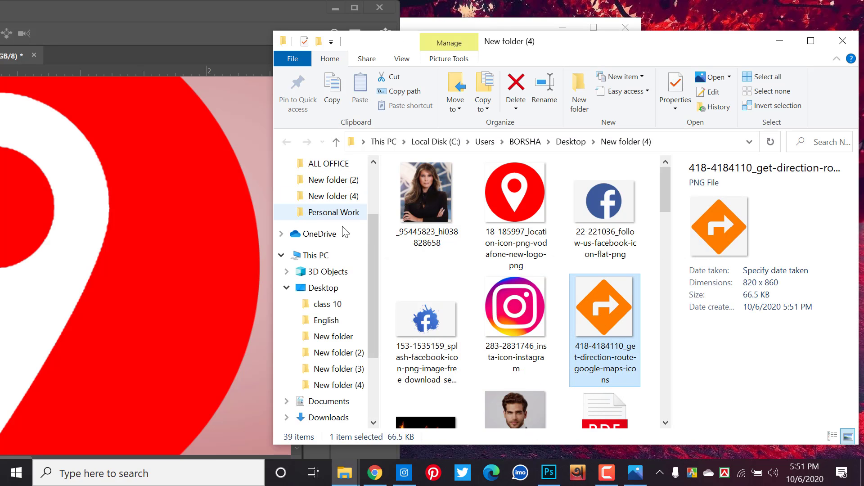
{"action": "mouse_move", "coordinate": [324, 270]}
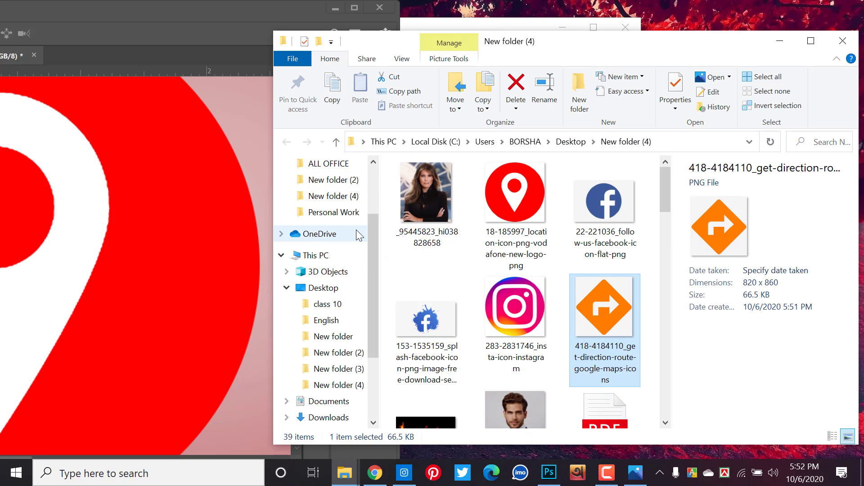
- Place Screenshot (1) from Pictures\Screenshots into the banner and maximize Photoshop
{"action": "scroll", "coordinate": [324, 293], "scroll_direction": "down", "scroll_amount": 3}
{"action": "left_click", "coordinate": [323, 343]}
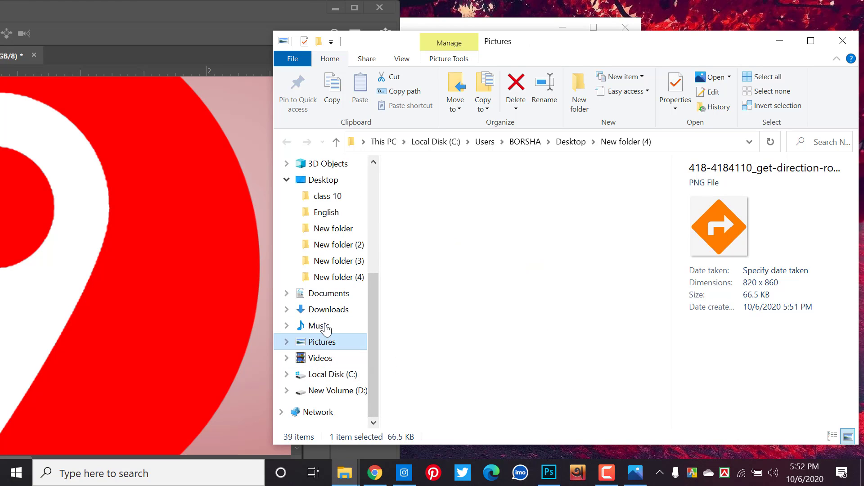
{"action": "double_click", "coordinate": [605, 220]}
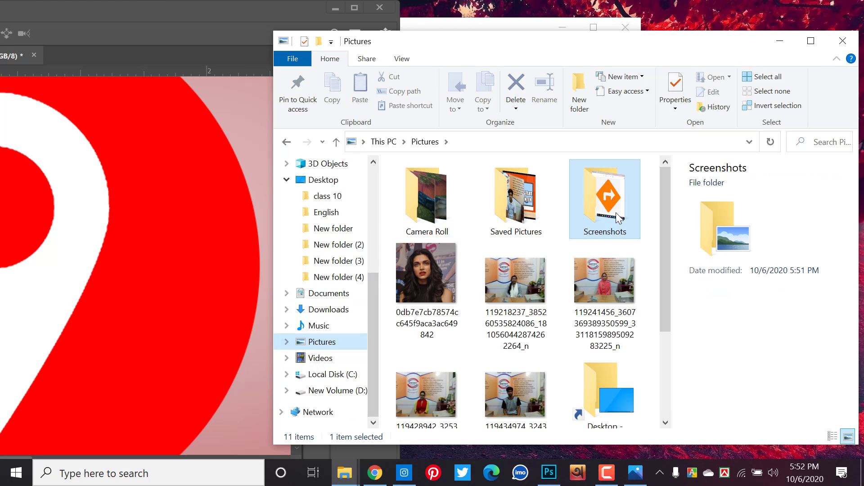
{"action": "left_click", "coordinate": [206, 238]}
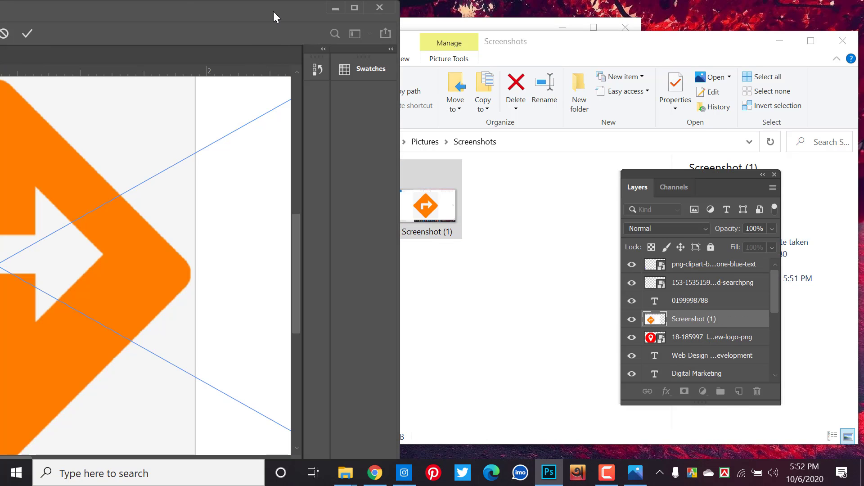
{"action": "double_click", "coordinate": [274, 12]}
- Shrink the placed Screenshot (1), centre it on the banner, and commit it
{"action": "scroll", "coordinate": [298, 120], "scroll_direction": "down", "scroll_amount": 2}
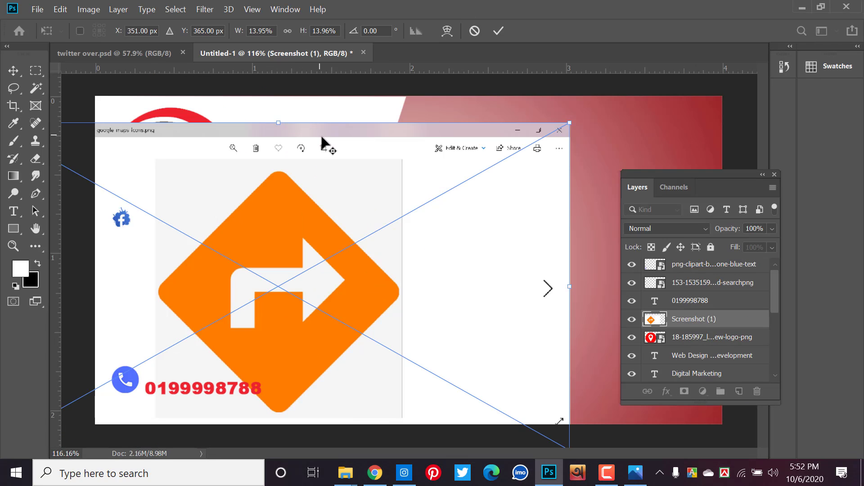
{"action": "scroll", "coordinate": [451, 211], "scroll_direction": "down", "scroll_amount": 1}
{"action": "scroll", "coordinate": [379, 218], "scroll_direction": "down", "scroll_amount": 1}
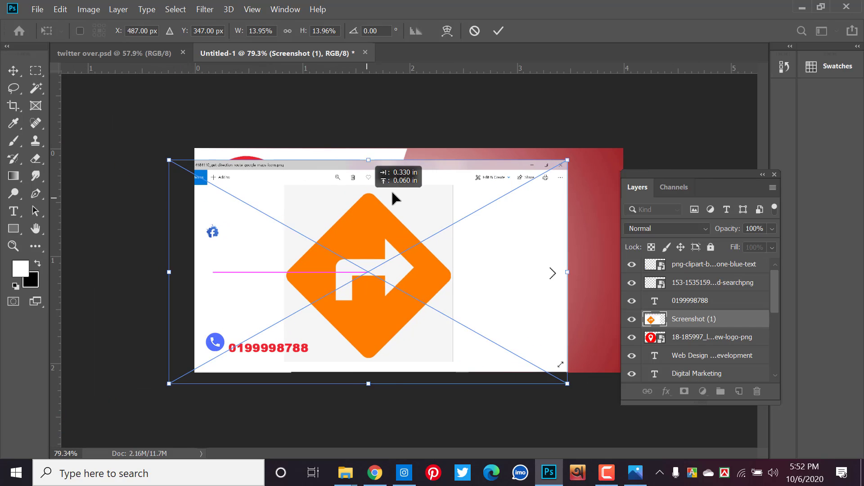
{"action": "left_click_drag", "start_coordinate": [316, 202], "coordinate": [389, 185]}
{"action": "left_click_drag", "start_coordinate": [193, 150], "coordinate": [372, 251]}
{"action": "left_click_drag", "start_coordinate": [472, 280], "coordinate": [419, 219]}
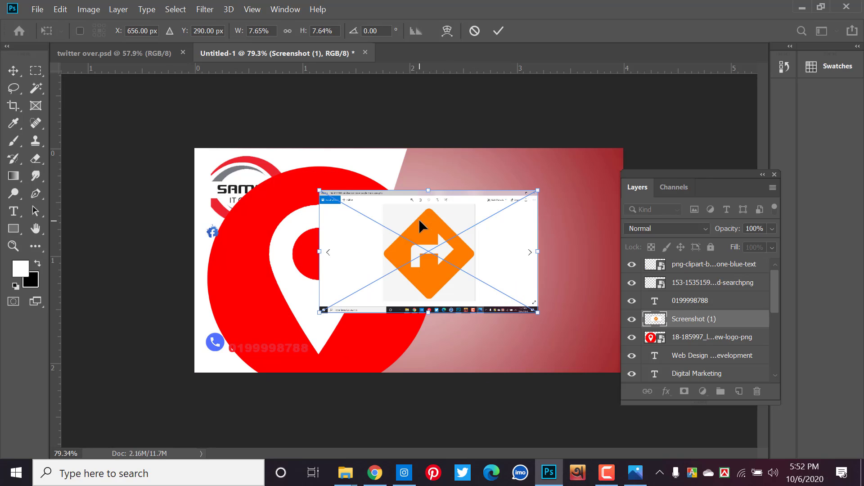
{"action": "key", "text": "Return"}
- Quick-select the orange arrow diamond and copy it onto a new Layer 4
{"action": "scroll", "coordinate": [474, 231], "scroll_direction": "up", "scroll_amount": 1}
{"action": "scroll", "coordinate": [475, 234], "scroll_direction": "up", "scroll_amount": 3}
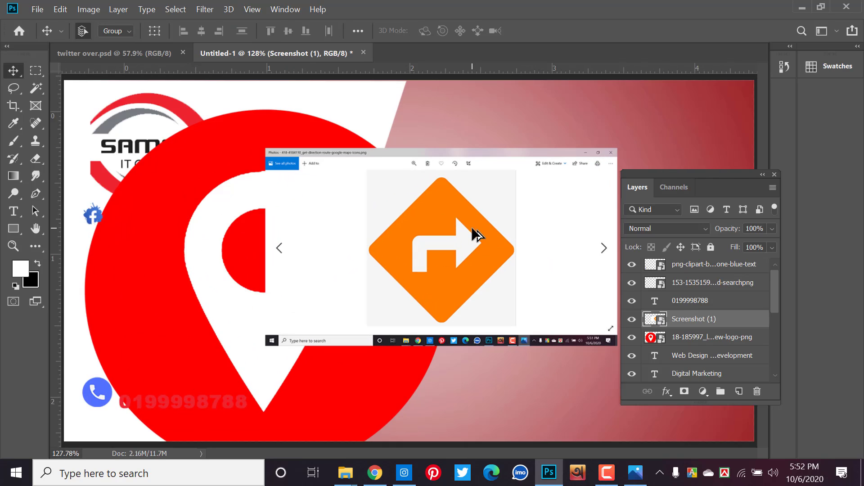
{"action": "scroll", "coordinate": [473, 232], "scroll_direction": "up", "scroll_amount": 3}
{"action": "scroll", "coordinate": [470, 232], "scroll_direction": "up", "scroll_amount": 2}
{"action": "scroll", "coordinate": [467, 232], "scroll_direction": "up", "scroll_amount": 2}
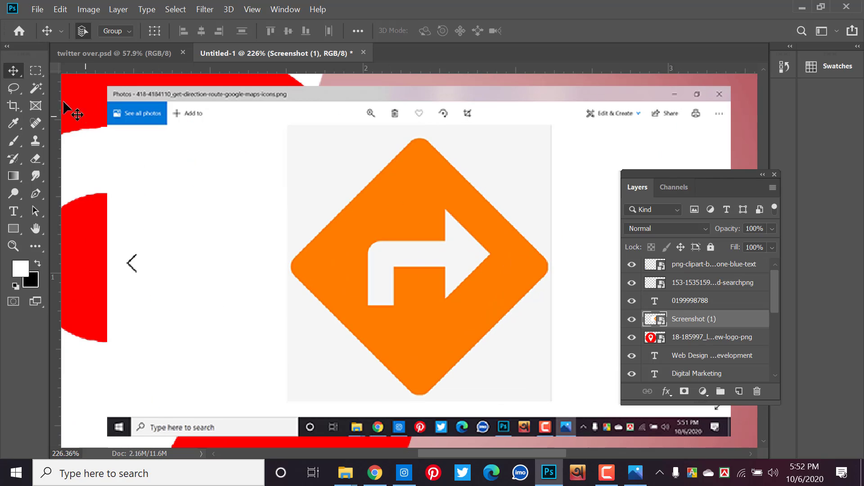
{"action": "left_click", "coordinate": [36, 90]}
{"action": "left_click", "coordinate": [95, 87]}
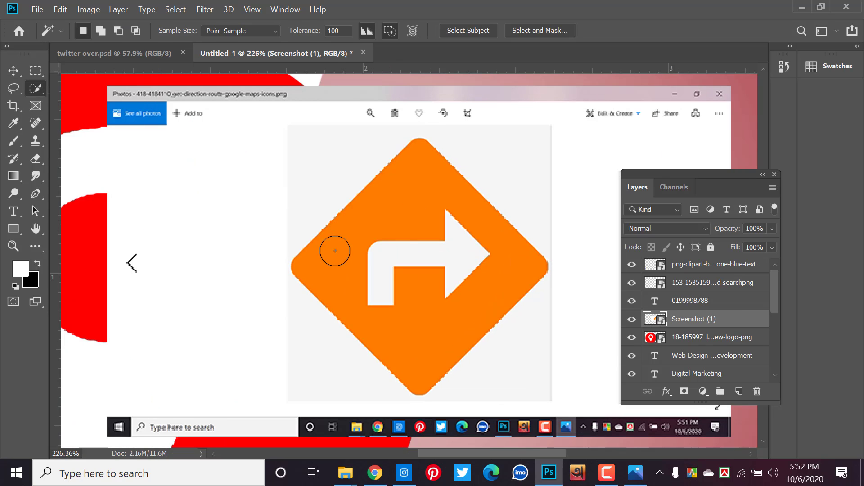
{"action": "mouse_move", "coordinate": [399, 227]}
{"action": "left_mouse_down"}
{"action": "mouse_move", "coordinate": [411, 252]}
{"action": "mouse_move", "coordinate": [421, 252]}
{"action": "mouse_move", "coordinate": [406, 276]}
{"action": "mouse_move", "coordinate": [409, 300]}
{"action": "left_mouse_up"}
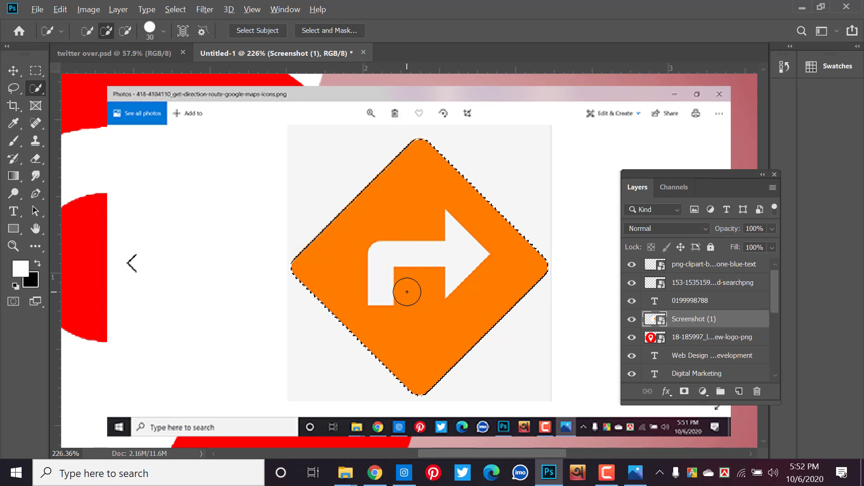
{"action": "scroll", "coordinate": [408, 300], "scroll_direction": "down", "scroll_amount": 3}
{"action": "scroll", "coordinate": [408, 296], "scroll_direction": "down", "scroll_amount": 3}
{"action": "scroll", "coordinate": [407, 294], "scroll_direction": "down", "scroll_amount": 1}
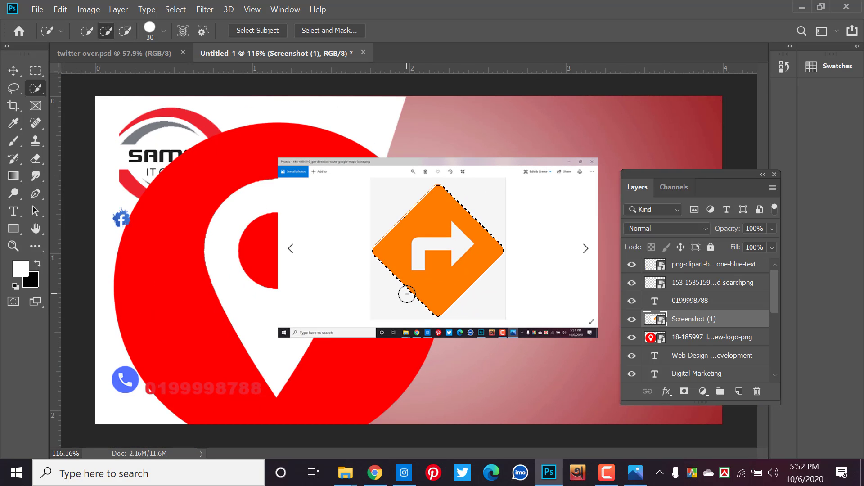
{"action": "key", "text": "ctrl+j"}
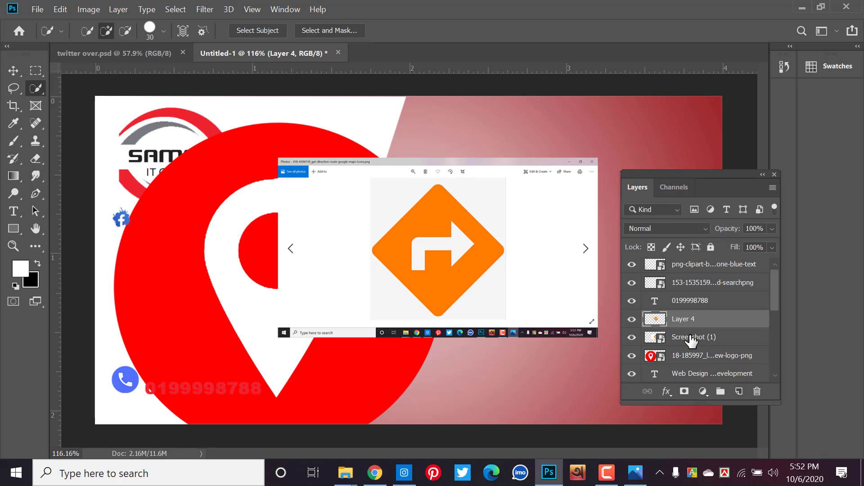
- Delete the Screenshot (1) layer, move the red pin right, and bring the diamond over the text column
{"action": "left_click", "coordinate": [691, 341]}
{"action": "key", "text": "Delete"}
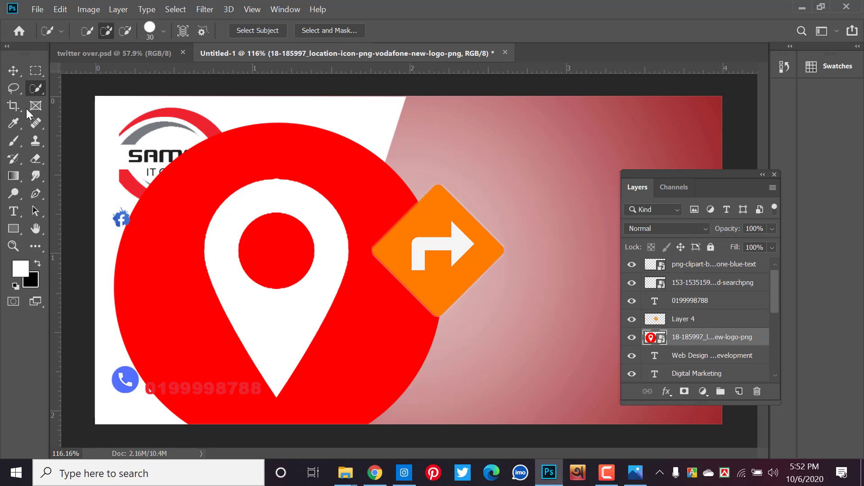
{"action": "left_click", "coordinate": [13, 76]}
{"action": "scroll", "coordinate": [222, 223], "scroll_direction": "down", "scroll_amount": 4}
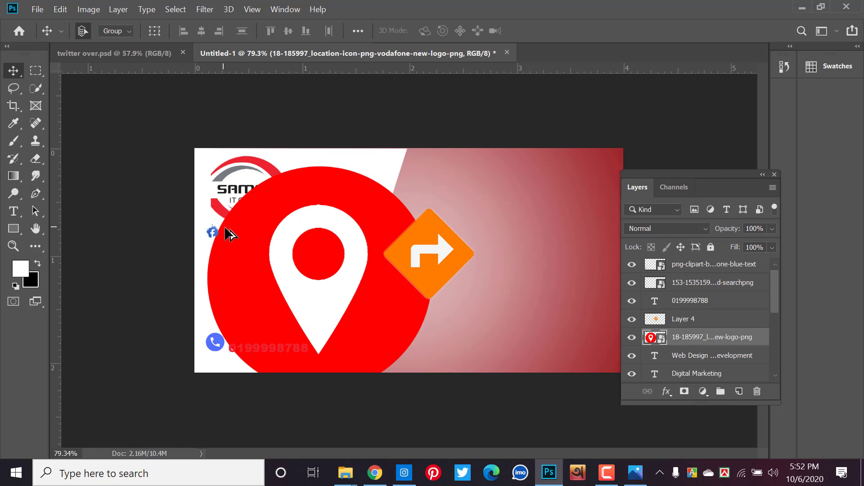
{"action": "left_click_drag", "start_coordinate": [420, 270], "coordinate": [526, 232]}
{"action": "left_click_drag", "start_coordinate": [404, 286], "coordinate": [574, 301]}
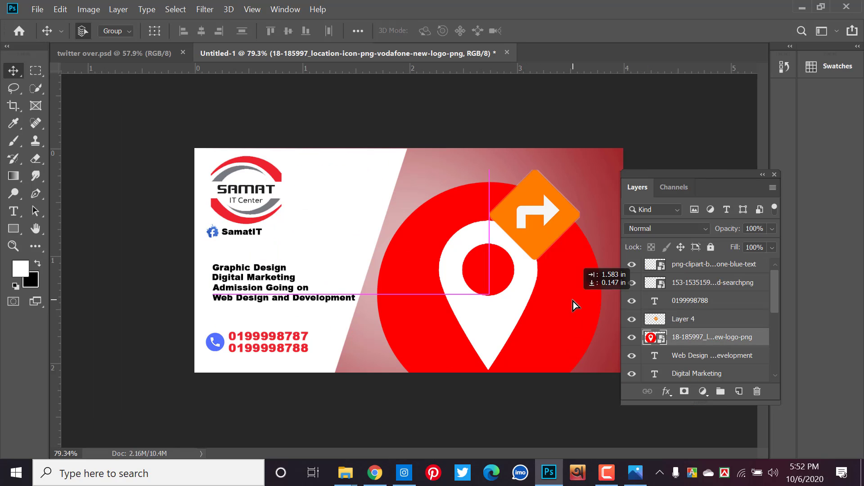
{"action": "mouse_move", "coordinate": [534, 212]}
{"action": "left_mouse_down"}
{"action": "mouse_move", "coordinate": [326, 225]}
{"action": "mouse_move", "coordinate": [240, 256]}
{"action": "mouse_move", "coordinate": [422, 243]}
{"action": "left_mouse_up"}
{"action": "scroll", "coordinate": [240, 257], "scroll_direction": "up", "scroll_amount": 3}
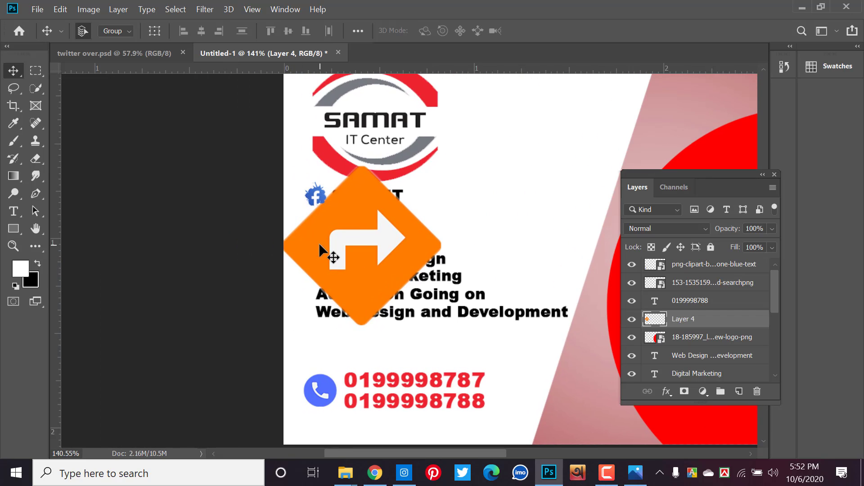
{"action": "left_click_drag", "start_coordinate": [319, 242], "coordinate": [392, 325]}
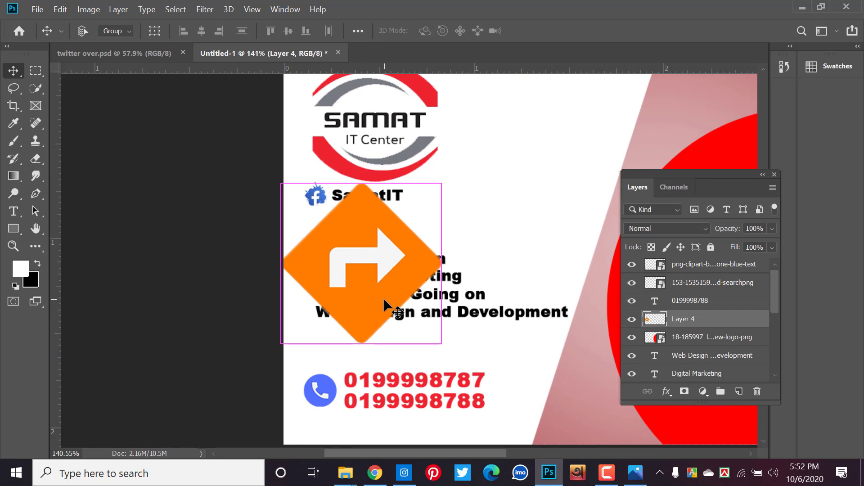
- Scale the orange diamond to about 20% and move Graphic Design up beside it
{"action": "key", "text": "ctrl+t"}
{"action": "left_click_drag", "start_coordinate": [441, 341], "coordinate": [303, 217]}
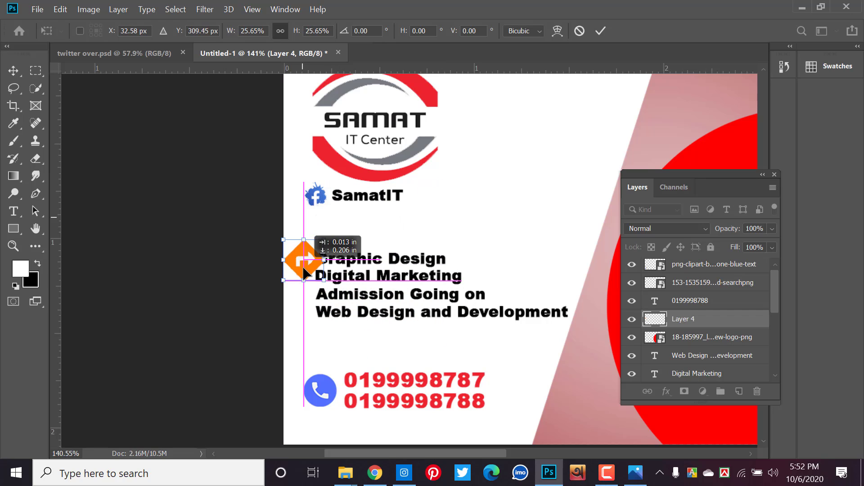
{"action": "mouse_move", "coordinate": [301, 216]}
{"action": "left_mouse_down"}
{"action": "mouse_move", "coordinate": [303, 258]}
{"action": "mouse_move", "coordinate": [314, 256]}
{"action": "left_mouse_up"}
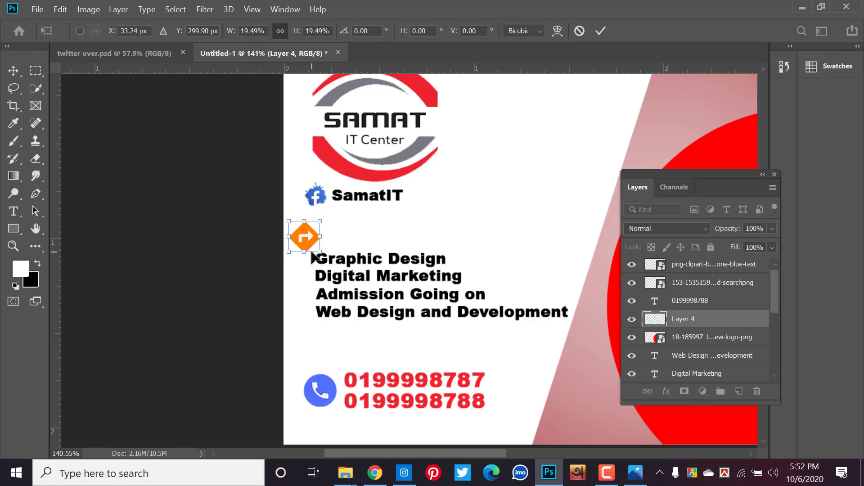
{"action": "key", "text": "Return"}
{"action": "left_click_drag", "start_coordinate": [363, 262], "coordinate": [368, 239]}
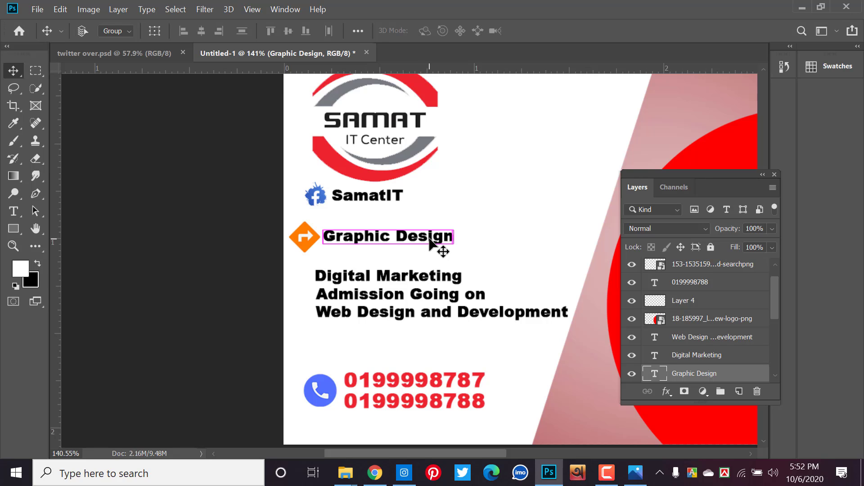
- Enlarge the three lower course lines to about 115% and shift them down-left
{"action": "key", "text": "ctrl+t"}
{"action": "key", "text": "Return"}
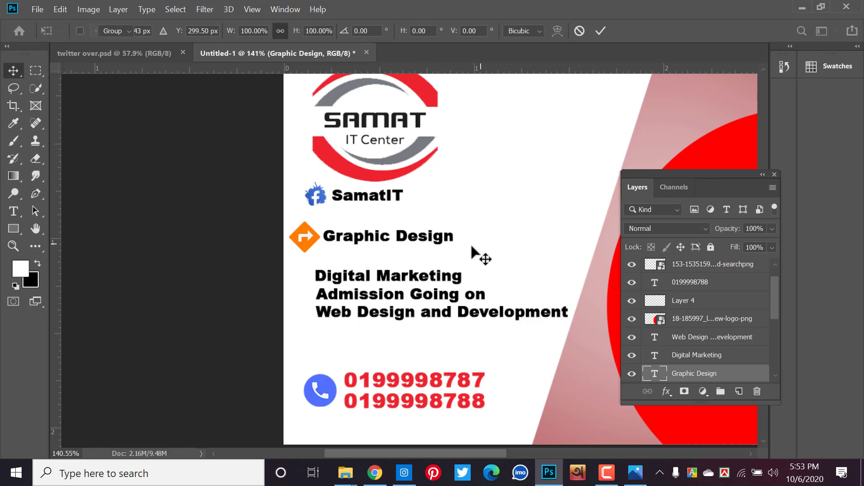
{"action": "left_click_drag", "start_coordinate": [411, 202], "coordinate": [460, 316]}
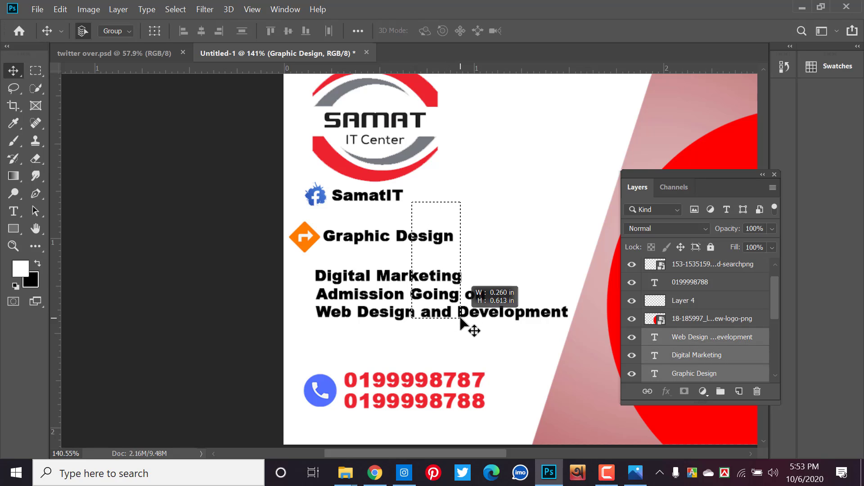
{"action": "key", "text": "ctrl+t"}
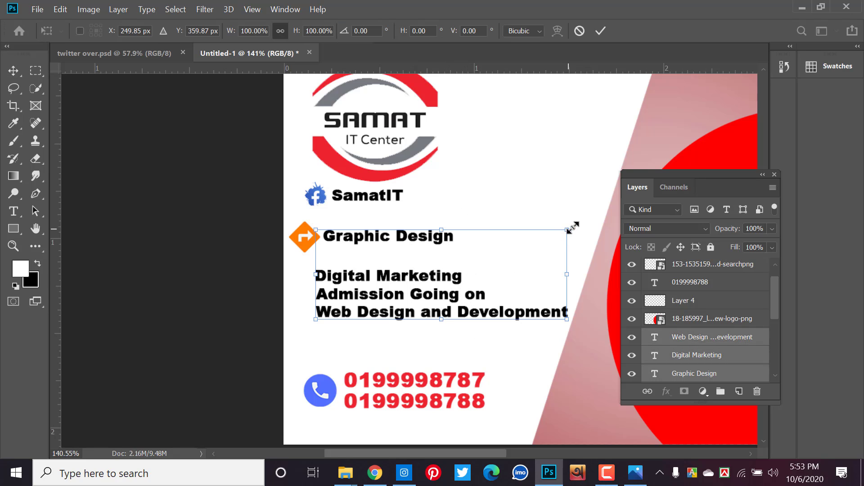
{"action": "left_click_drag", "start_coordinate": [573, 228], "coordinate": [590, 217]}
{"action": "left_click_drag", "start_coordinate": [593, 217], "coordinate": [601, 204]}
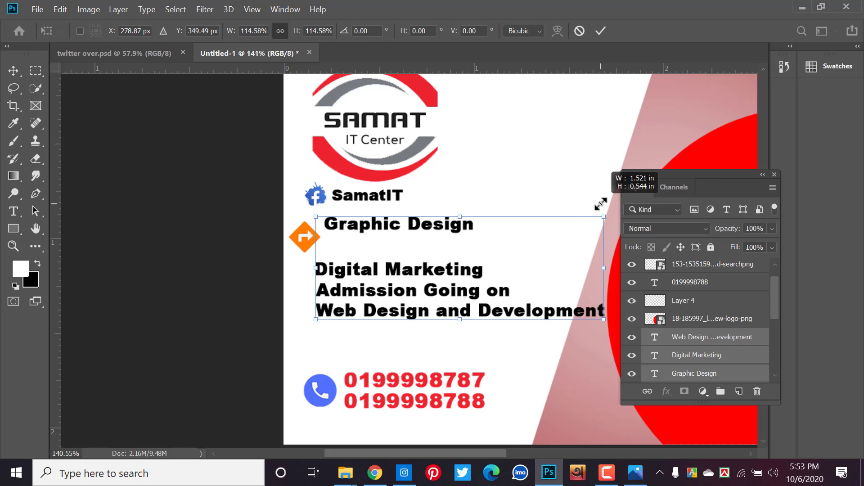
{"action": "key", "text": "Return"}
{"action": "left_click_drag", "start_coordinate": [464, 227], "coordinate": [453, 242]}
{"action": "left_click", "coordinate": [180, 166]}
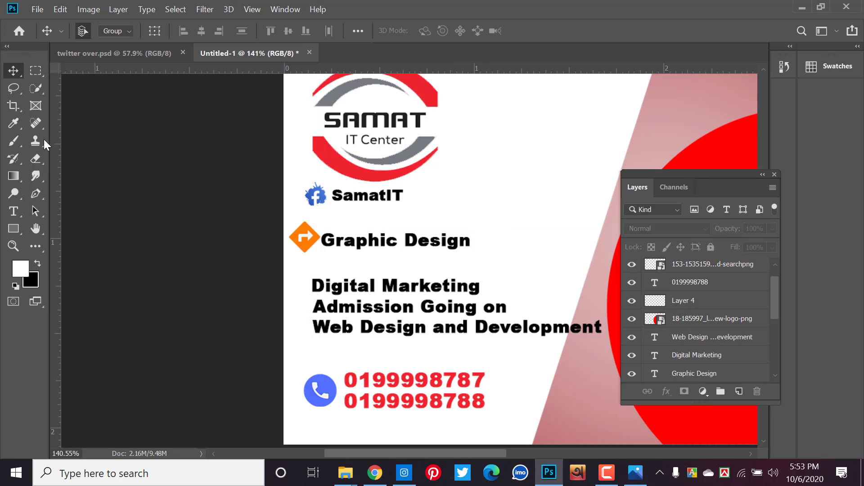
- Fill a rectangle over Graphic Design with the diamond's sampled orange on new Layer 5
{"action": "left_click", "coordinate": [39, 73]}
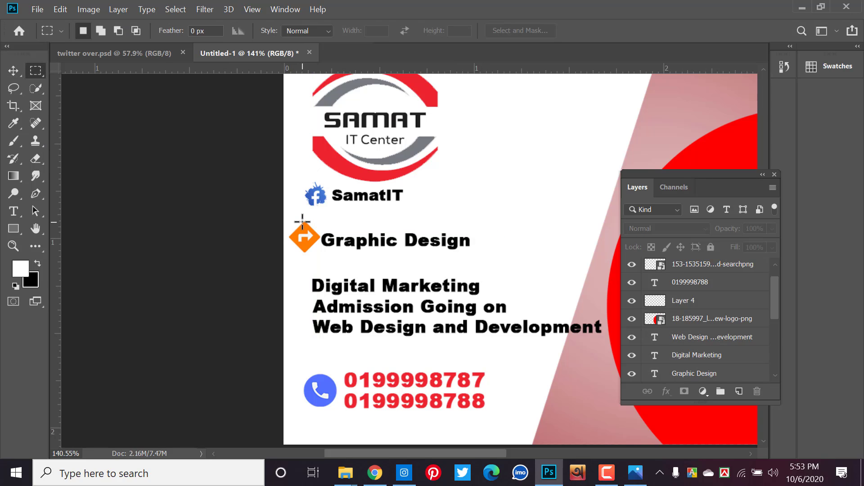
{"action": "left_click_drag", "start_coordinate": [304, 221], "coordinate": [487, 253]}
{"action": "left_click", "coordinate": [13, 122]}
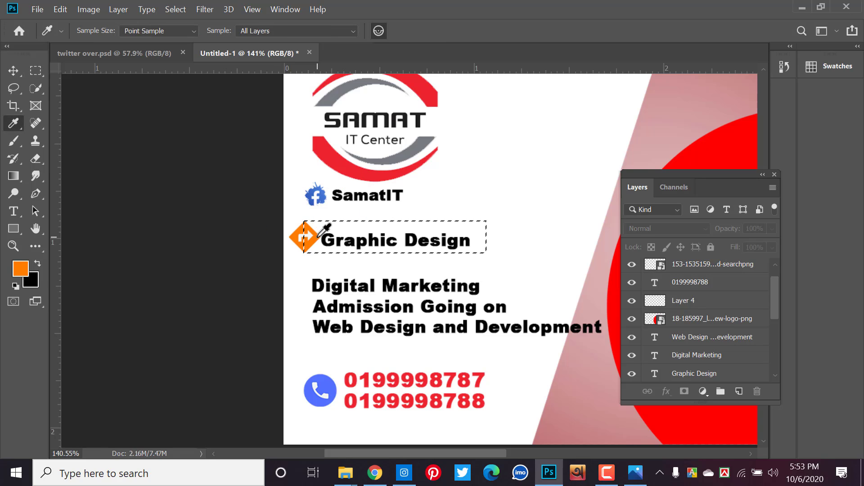
{"action": "left_click", "coordinate": [738, 391]}
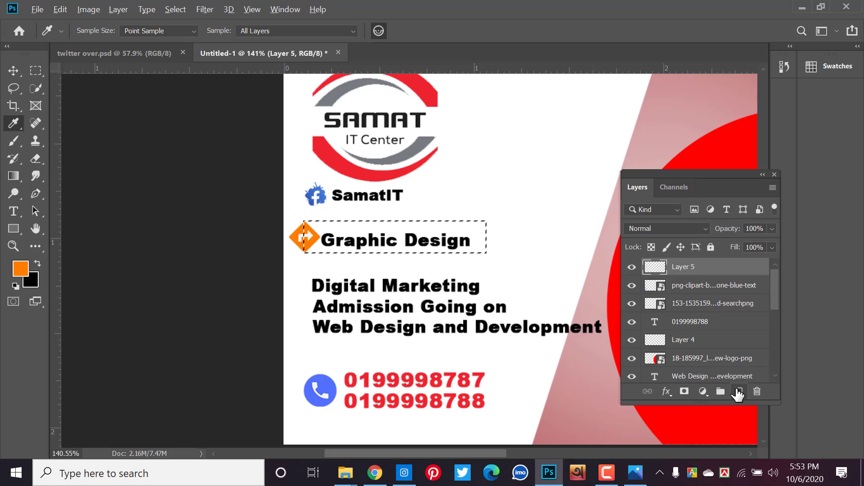
{"action": "key", "text": "alt+BackSpace"}
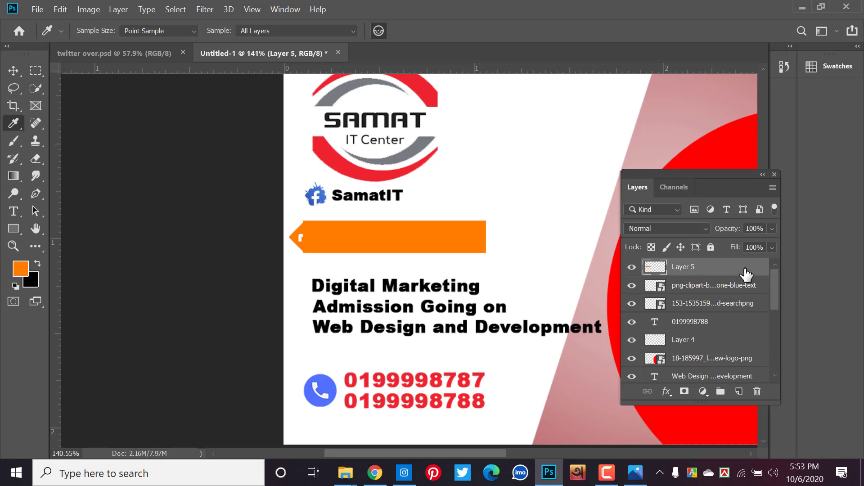
- Move Layer 5 down the Layers panel beneath the text layers, just above download
{"action": "left_click_drag", "start_coordinate": [746, 273], "coordinate": [739, 309]}
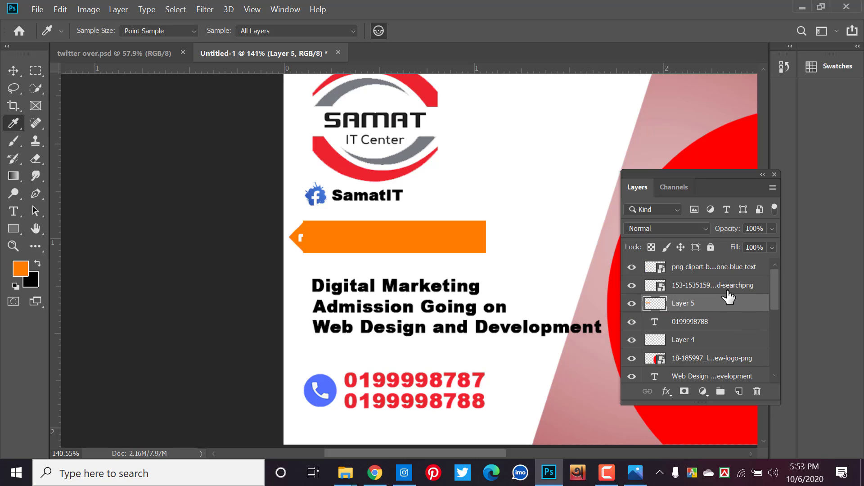
{"action": "scroll", "coordinate": [728, 297], "scroll_direction": "down", "scroll_amount": 2}
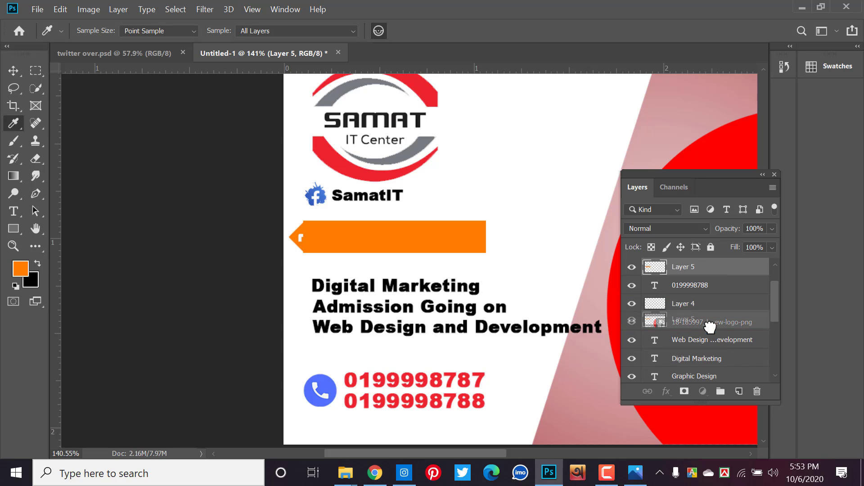
{"action": "left_click_drag", "start_coordinate": [722, 284], "coordinate": [710, 328]}
{"action": "scroll", "coordinate": [719, 328], "scroll_direction": "down", "scroll_amount": 2}
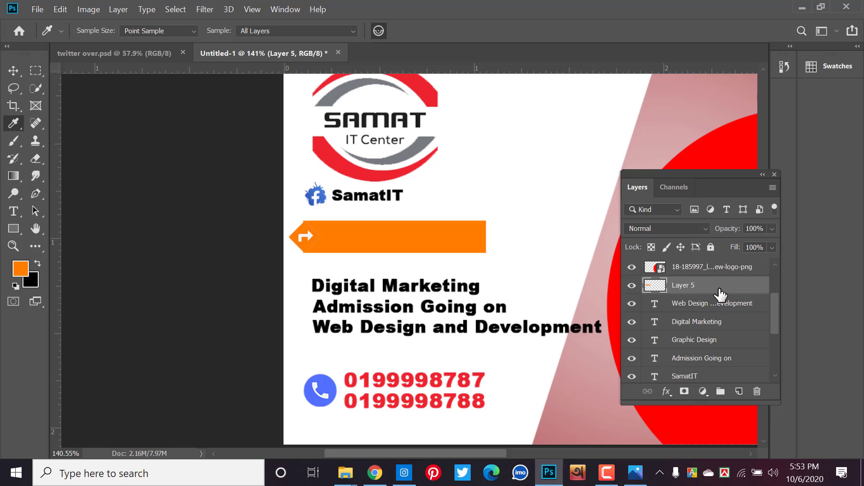
{"action": "left_click_drag", "start_coordinate": [720, 294], "coordinate": [702, 365]}
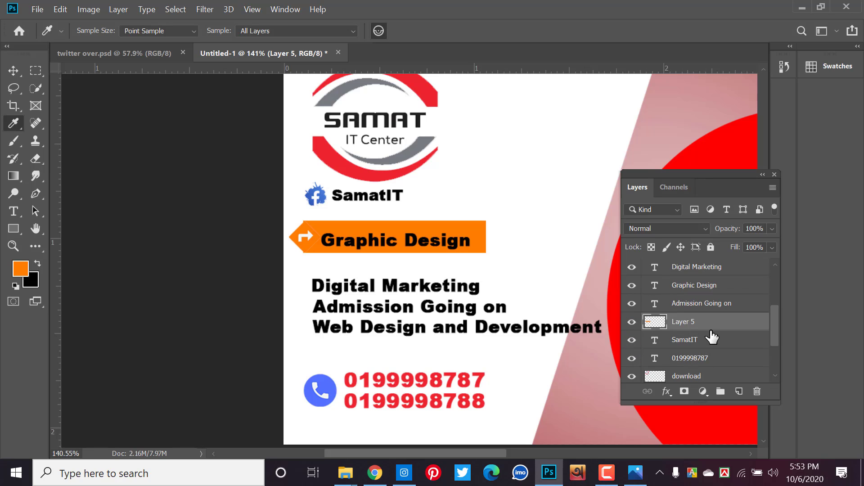
{"action": "left_click_drag", "start_coordinate": [713, 329], "coordinate": [706, 367]}
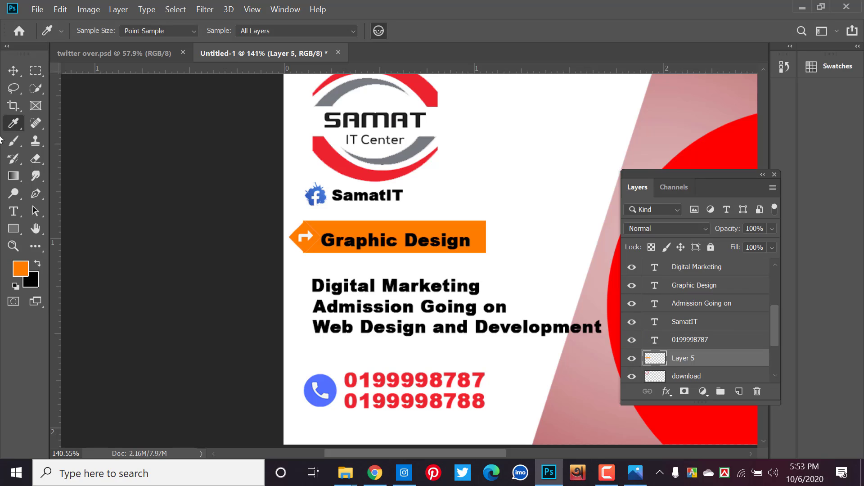
{"action": "left_click", "coordinate": [13, 71]}
{"action": "left_click", "coordinate": [173, 226]}
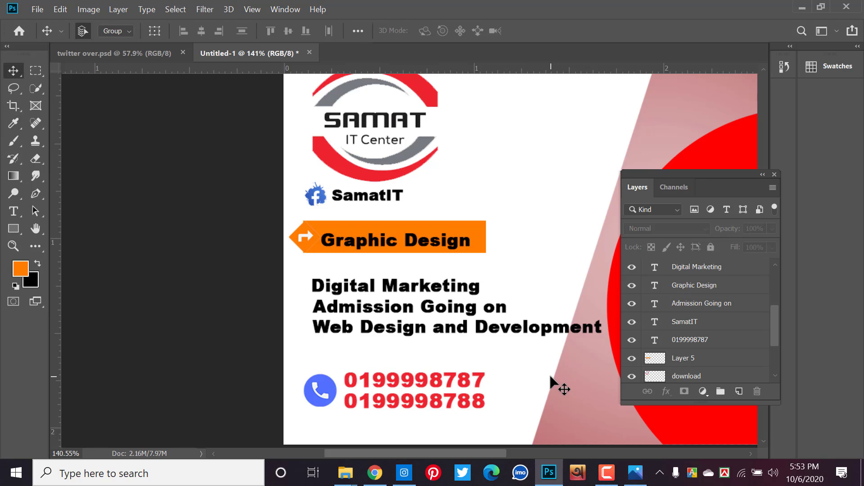
- Slightly reduce the orange bar's height with Free Transform
{"action": "scroll", "coordinate": [328, 246], "scroll_direction": "up", "scroll_amount": 1}
{"action": "scroll", "coordinate": [270, 233], "scroll_direction": "up", "scroll_amount": 1}
{"action": "scroll", "coordinate": [272, 228], "scroll_direction": "up", "scroll_amount": 2}
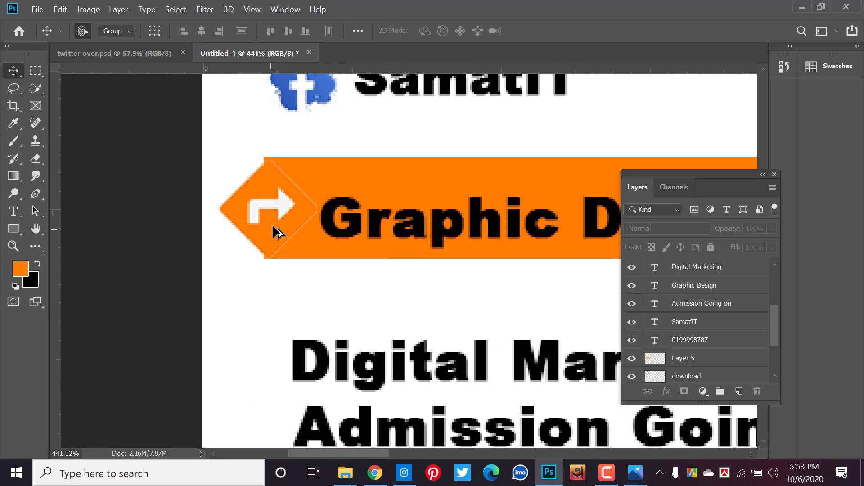
{"action": "left_click", "coordinate": [284, 214]}
{"action": "scroll", "coordinate": [284, 215], "scroll_direction": "up", "scroll_amount": 1}
{"action": "scroll", "coordinate": [350, 276], "scroll_direction": "up", "scroll_amount": 1}
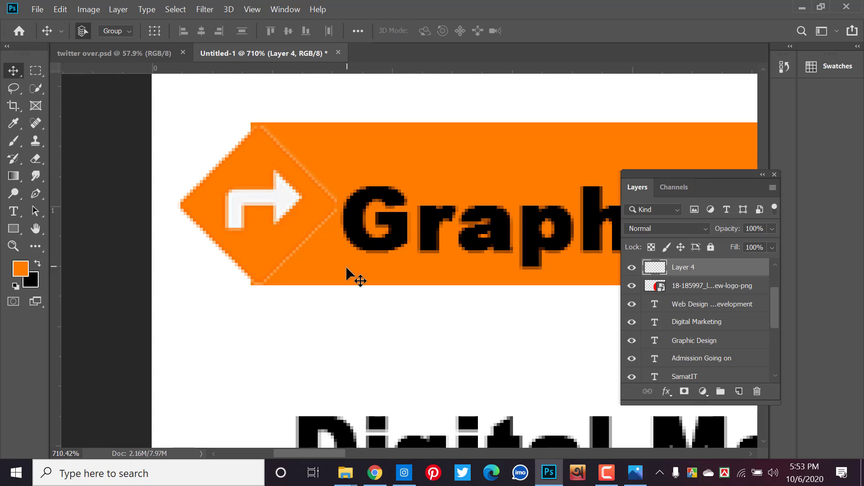
{"action": "left_click", "coordinate": [360, 255]}
{"action": "left_click", "coordinate": [379, 150]}
{"action": "key", "text": "ctrl+t"}
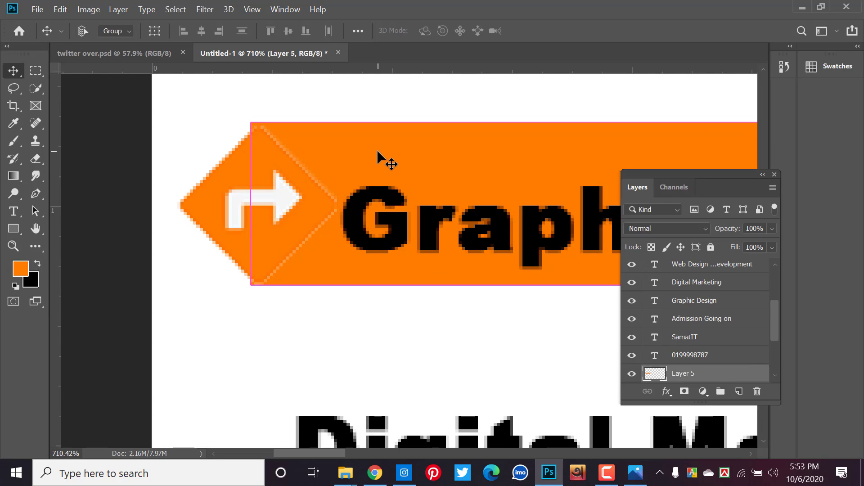
{"action": "left_click_drag", "start_coordinate": [711, 124], "coordinate": [710, 127]}
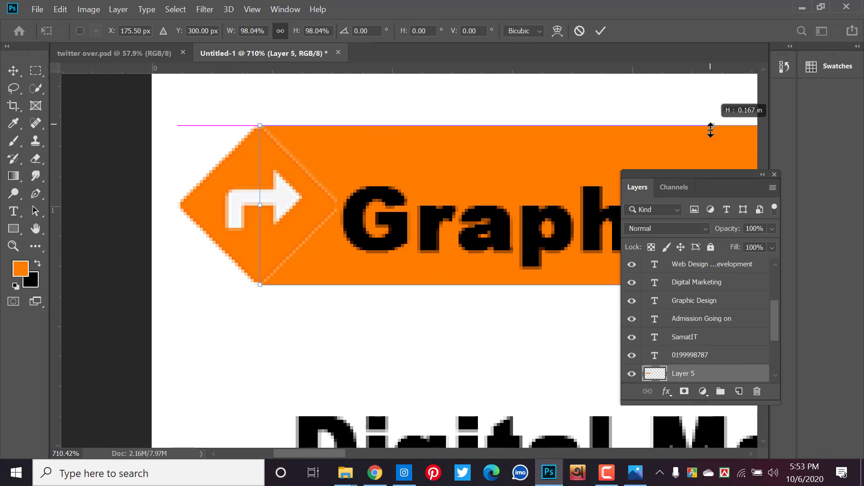
{"action": "key", "text": "Return"}
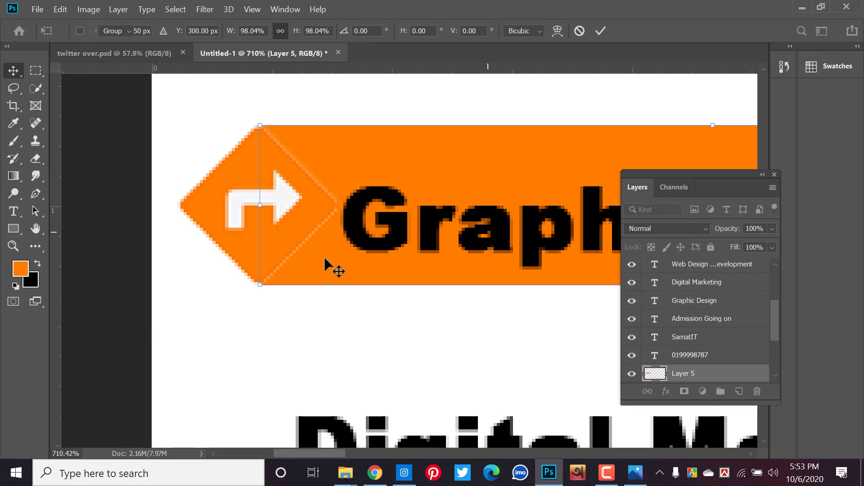
{"action": "left_click", "coordinate": [173, 282]}
- Align the arrow diamond flush against the orange bar's left end
{"action": "left_click", "coordinate": [259, 255]}
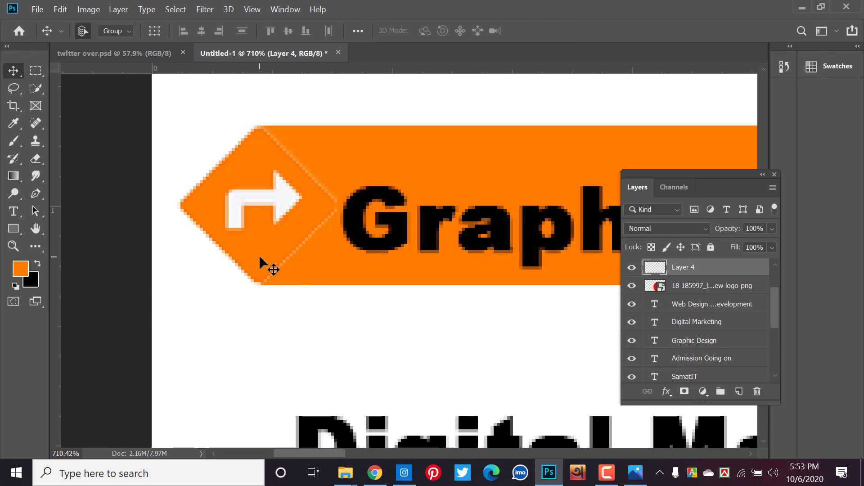
{"action": "scroll", "coordinate": [258, 254], "scroll_direction": "down", "scroll_amount": 1}
{"action": "left_click_drag", "start_coordinate": [259, 248], "coordinate": [262, 255]}
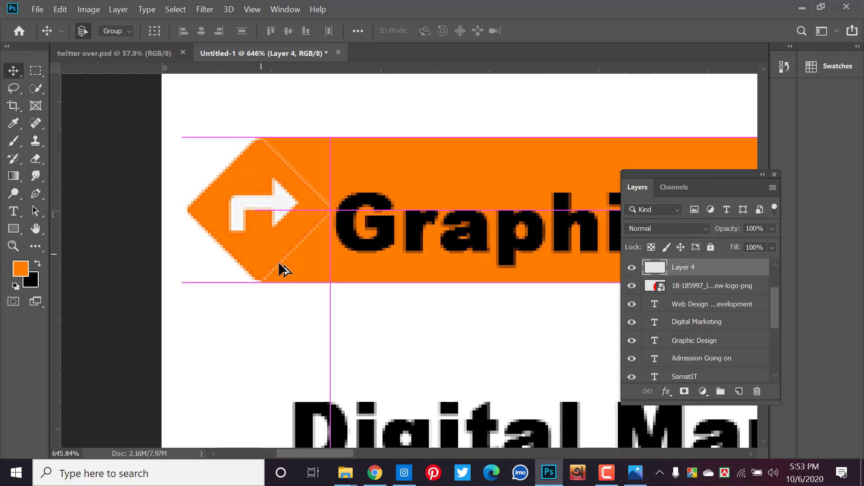
{"action": "scroll", "coordinate": [282, 267], "scroll_direction": "down", "scroll_amount": 9}
{"action": "scroll", "coordinate": [293, 277], "scroll_direction": "down", "scroll_amount": 2}
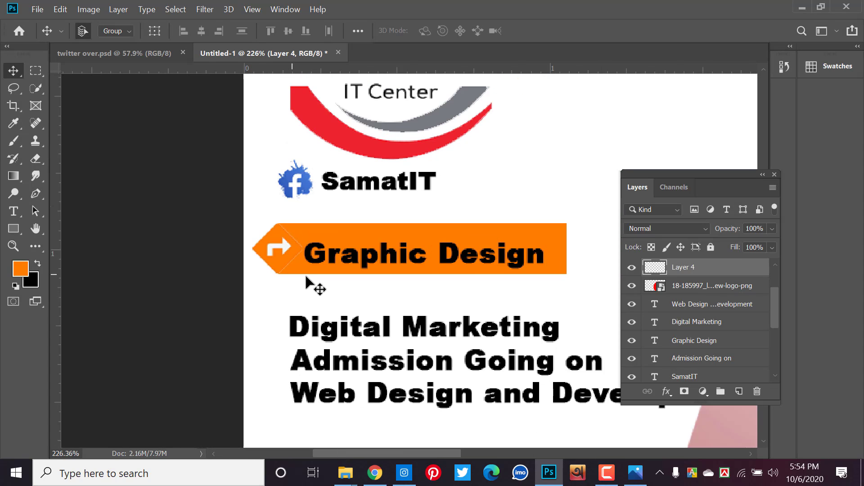
- Nudge the Graphic Design text right and up to re-centre it inside the bar
{"action": "left_click", "coordinate": [337, 260]}
{"action": "key", "text": "Right"}
{"action": "key", "text": "Right"}
{"action": "key", "text": "Right"}
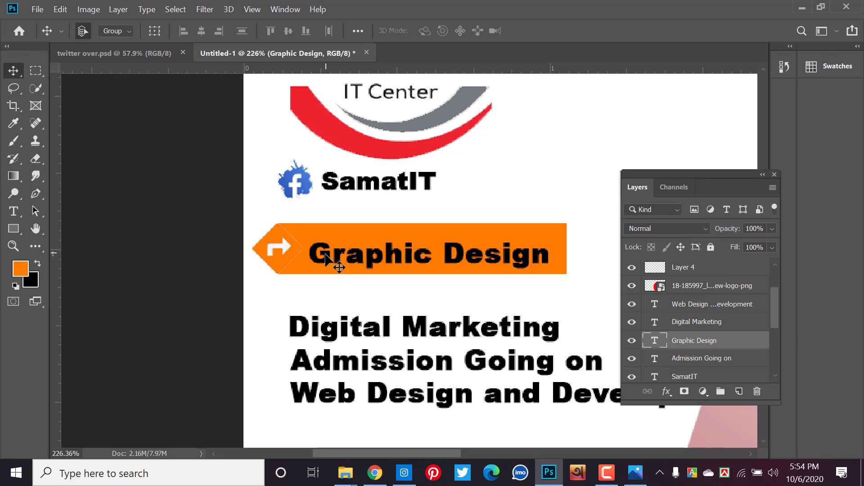
{"action": "key", "text": "Right"}
{"action": "key", "text": "Right"}
{"action": "key", "text": "Right"}
{"action": "key", "text": "Right"}
{"action": "key", "text": "Up"}
{"action": "key", "text": "Up"}
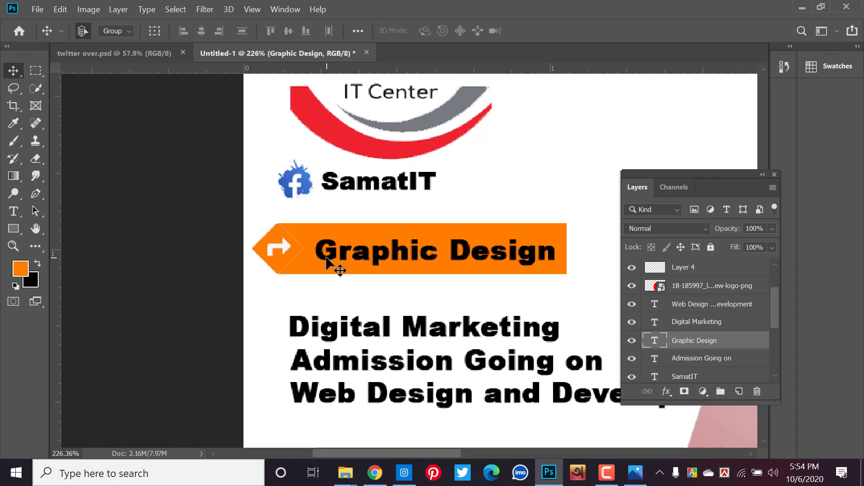
{"action": "key", "text": "Up"}
{"action": "key", "text": "Up"}
{"action": "key", "text": "Up"}
{"action": "key", "text": "Left"}
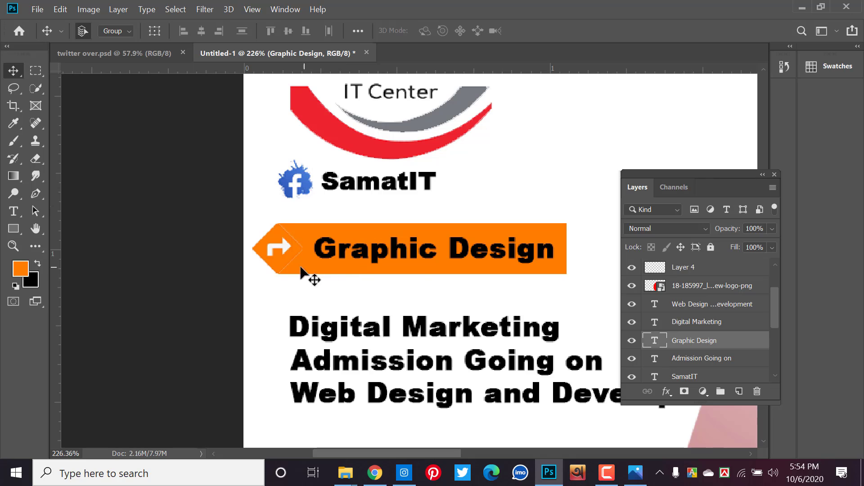
{"action": "left_click", "coordinate": [290, 252]}
- Give Layer 4's arrow badge a 2 px black Stroke via Blending Options
{"action": "right_click", "coordinate": [735, 278]}
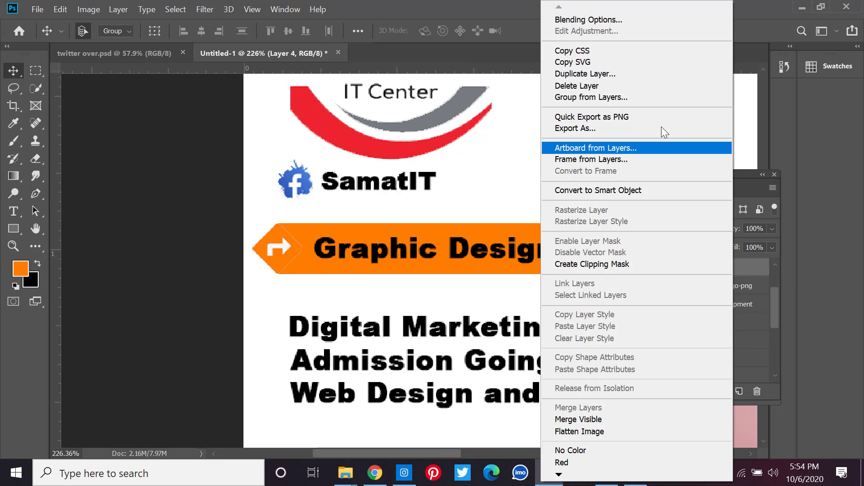
{"action": "left_click", "coordinate": [590, 15]}
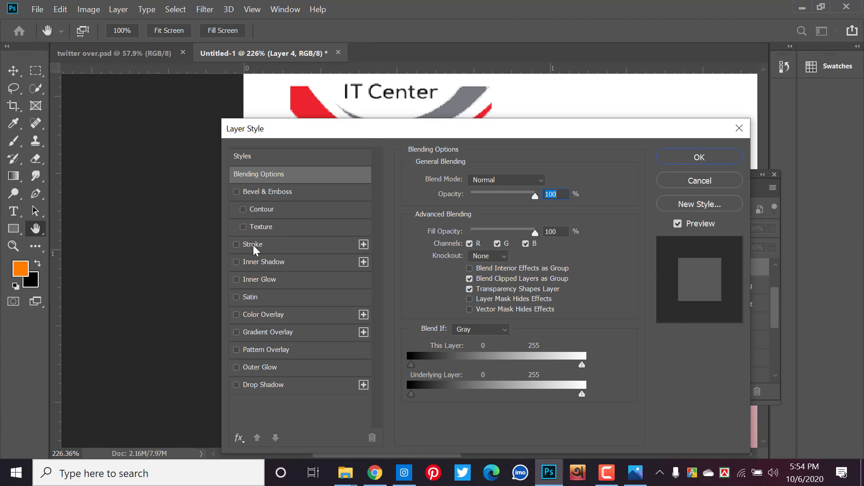
{"action": "left_click", "coordinate": [253, 245]}
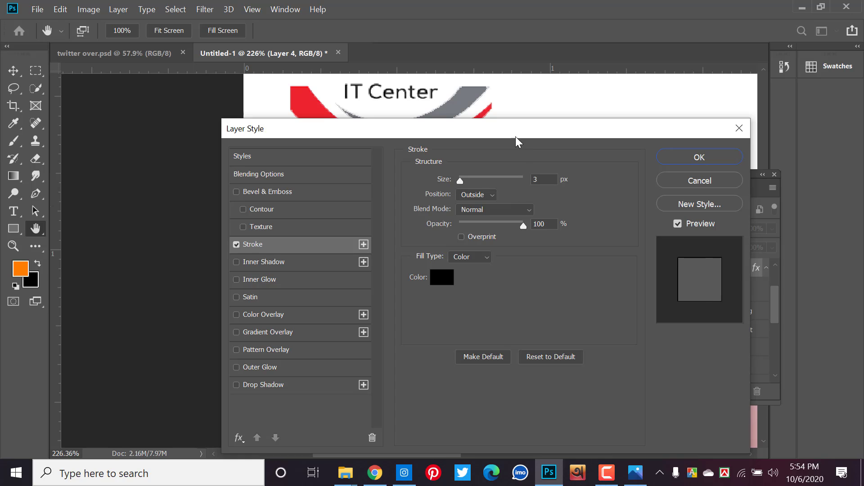
{"action": "left_click_drag", "start_coordinate": [517, 141], "coordinate": [690, 167]}
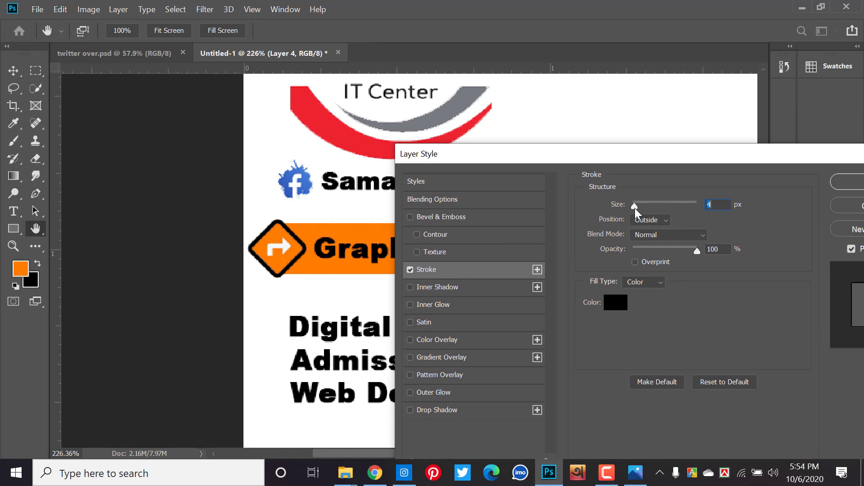
{"action": "left_click", "coordinate": [635, 207]}
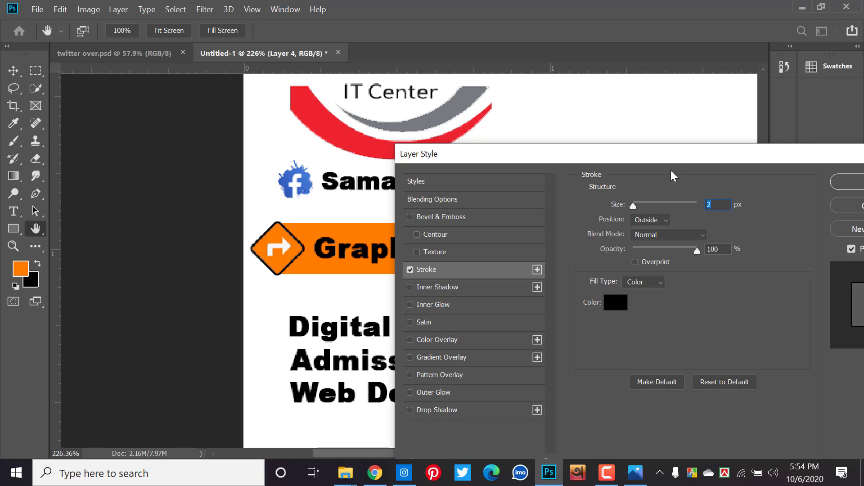
{"action": "left_click", "coordinate": [769, 201]}
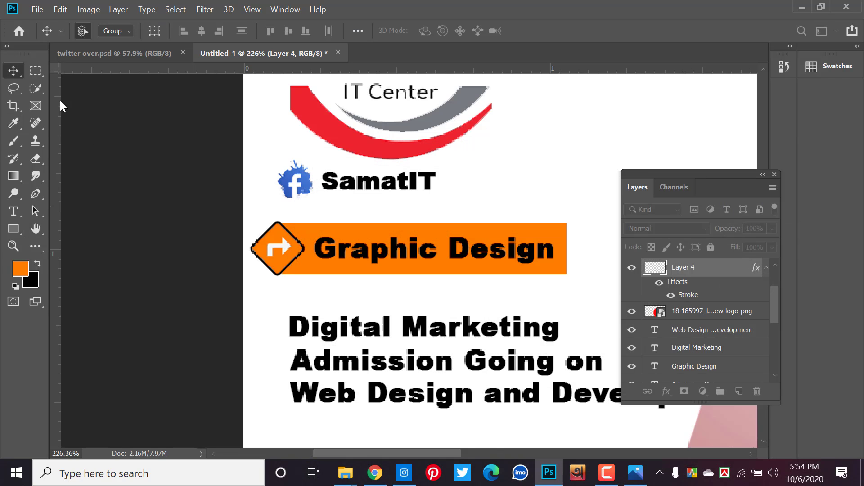
{"action": "left_click", "coordinate": [133, 149]}
{"action": "scroll", "coordinate": [142, 182], "scroll_direction": "down", "scroll_amount": 2}
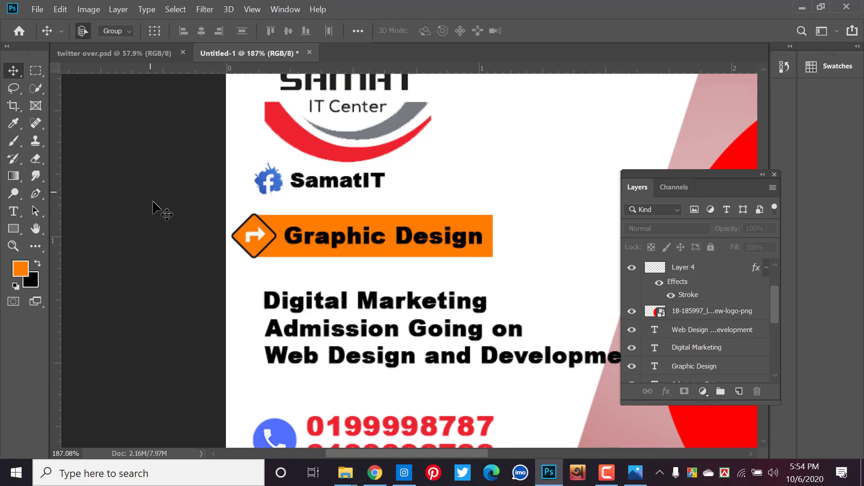
- Lock the Graphic Design text layer and Alt-drag copies of the orange bar and badge downward
{"action": "scroll", "coordinate": [153, 203], "scroll_direction": "down", "scroll_amount": 1}
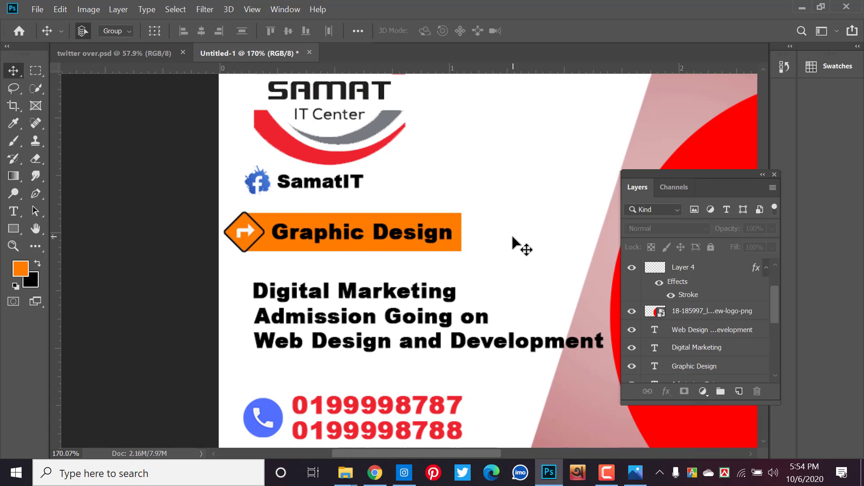
{"action": "left_click_drag", "start_coordinate": [374, 243], "coordinate": [244, 227]}
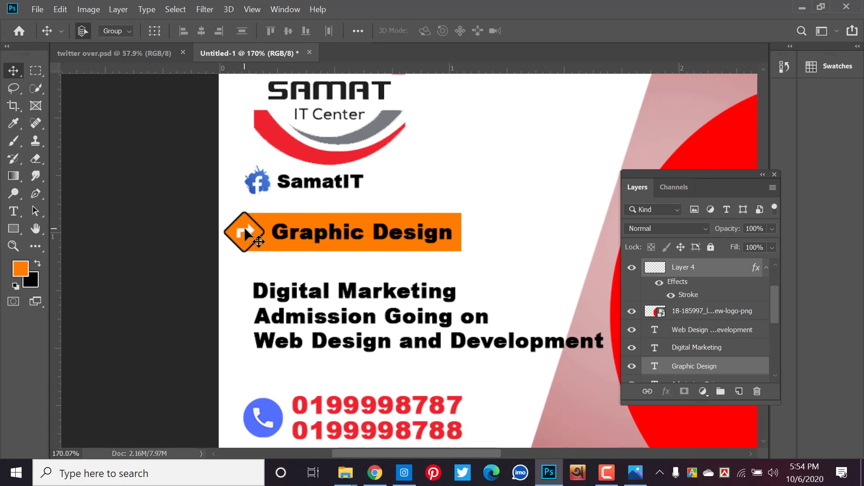
{"action": "left_click", "coordinate": [459, 241]}
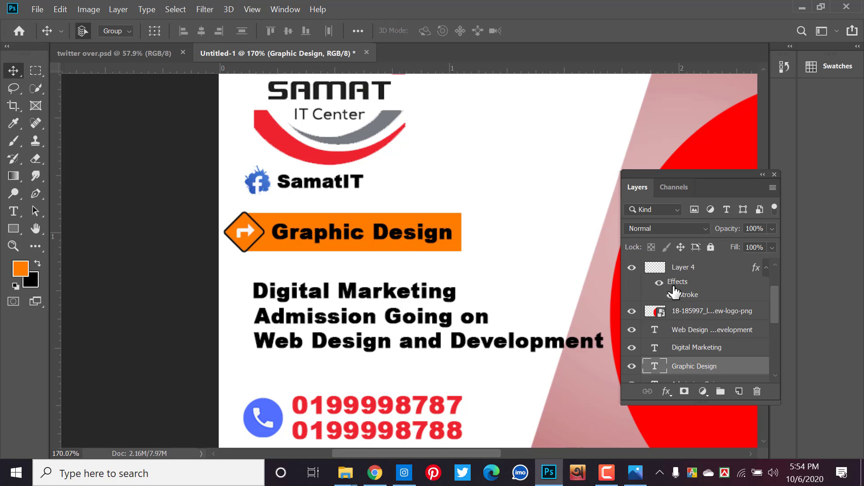
{"action": "left_click", "coordinate": [711, 247]}
{"action": "mouse_move", "coordinate": [497, 236]}
{"action": "left_mouse_down"}
{"action": "mouse_move", "coordinate": [244, 232]}
{"action": "mouse_move", "coordinate": [248, 286]}
{"action": "left_mouse_up"}
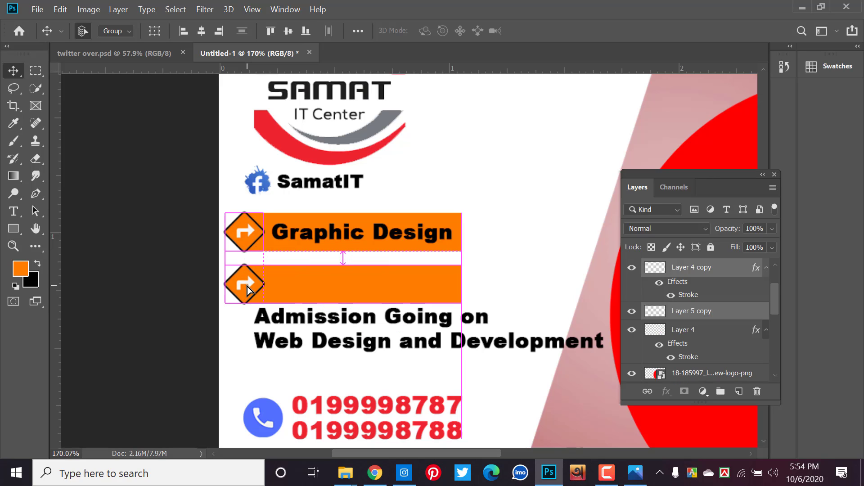
{"action": "left_click_drag", "start_coordinate": [247, 286], "coordinate": [246, 377]}
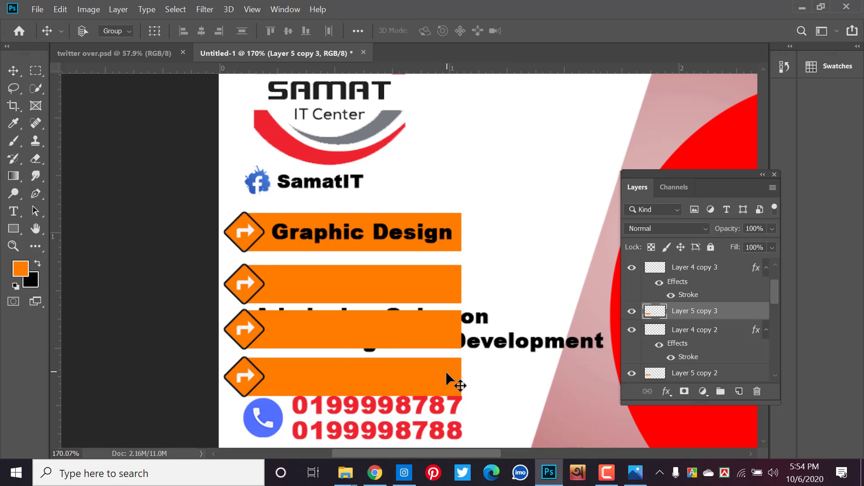
- Widen the bottom orange bar to the right while keeping its height
{"action": "key", "text": "ctrl+t"}
{"action": "mouse_move", "coordinate": [503, 377]}
{"action": "left_mouse_down"}
{"action": "mouse_move", "coordinate": [556, 379]}
{"action": "mouse_move", "coordinate": [549, 379]}
{"action": "left_mouse_up"}
{"action": "key", "text": "shift"}
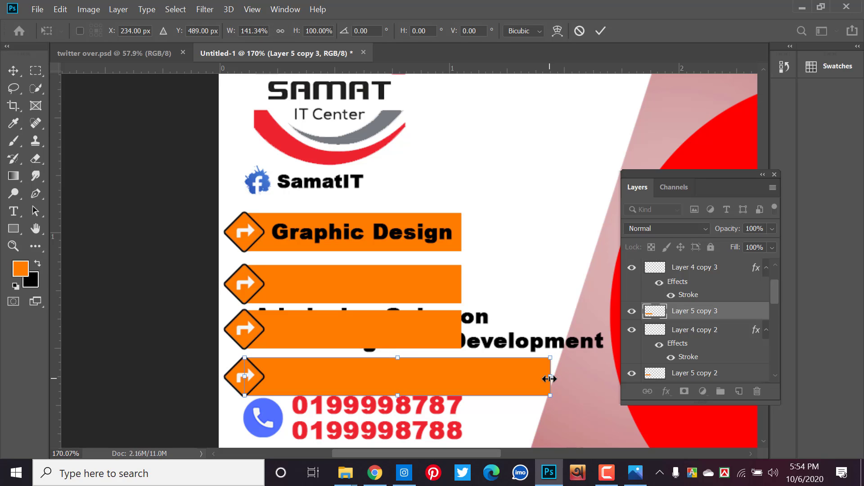
{"action": "key", "text": "Return"}
- Widen the third orange bar, and stretch the second orange bar slightly to the right
{"action": "left_click", "coordinate": [409, 321]}
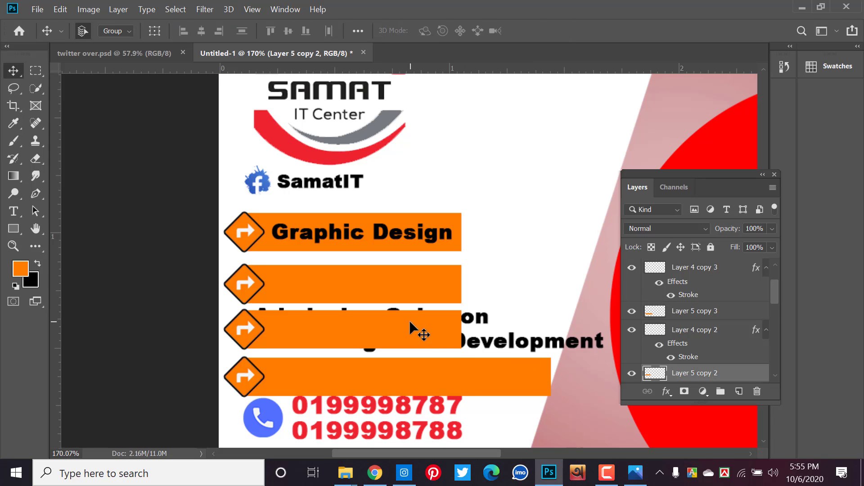
{"action": "key", "text": "ctrl+t"}
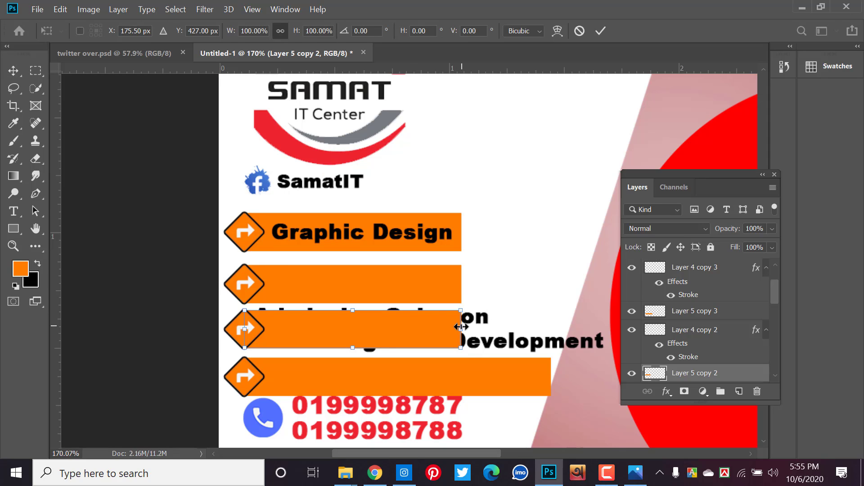
{"action": "left_click_drag", "start_coordinate": [461, 327], "coordinate": [506, 334]}
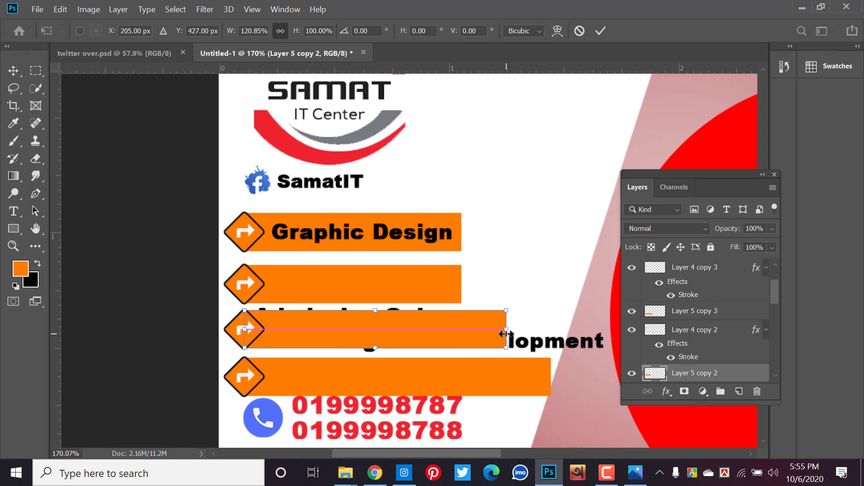
{"action": "key", "text": "Return"}
{"action": "left_click", "coordinate": [440, 288]}
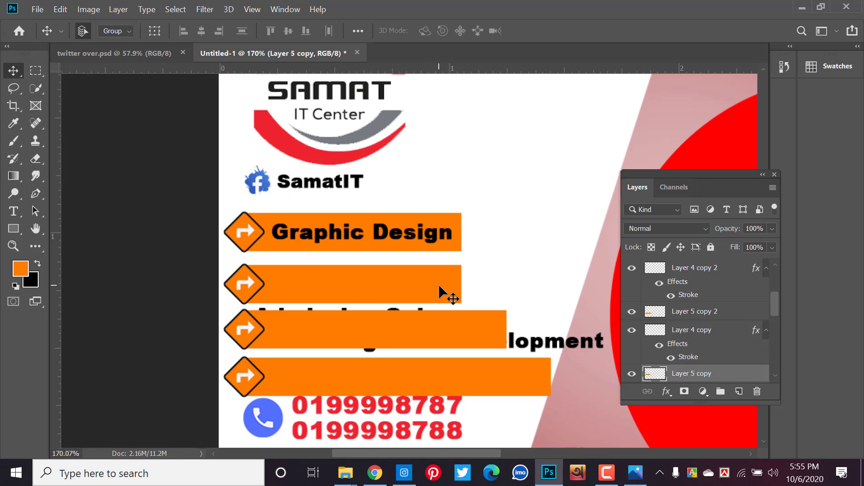
{"action": "key", "text": "ctrl+t"}
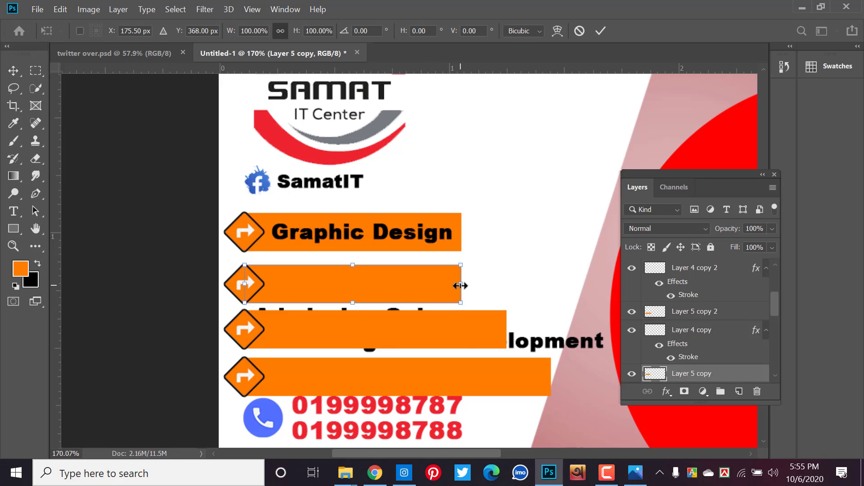
{"action": "left_click_drag", "start_coordinate": [462, 283], "coordinate": [481, 283]}
{"action": "key", "text": "Return"}
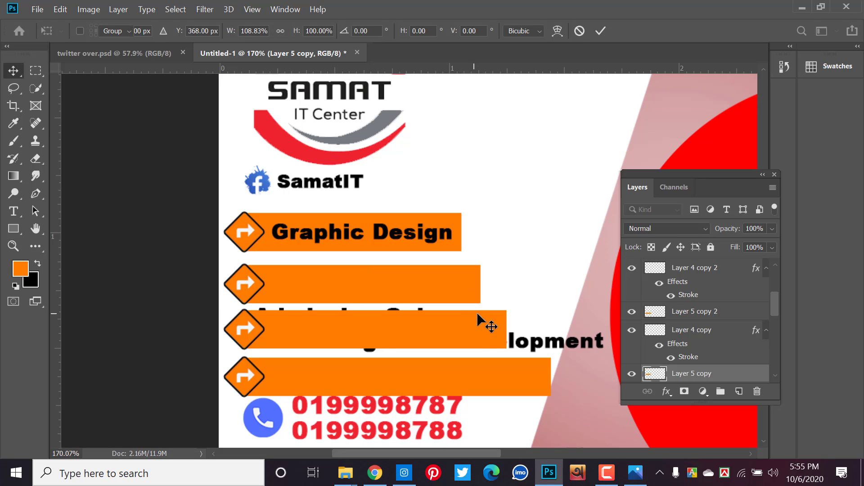
- Extend the third orange bar a little further so bar widths increase downward
{"action": "left_click", "coordinate": [464, 324]}
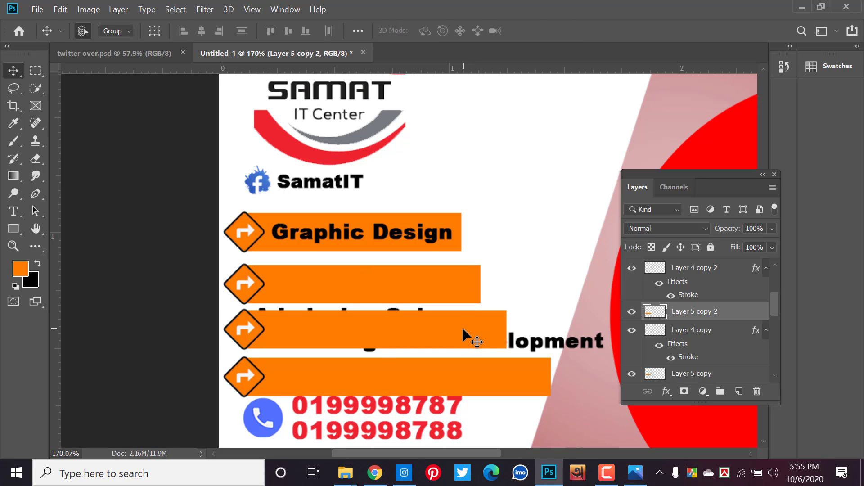
{"action": "key", "text": "ctrl+t"}
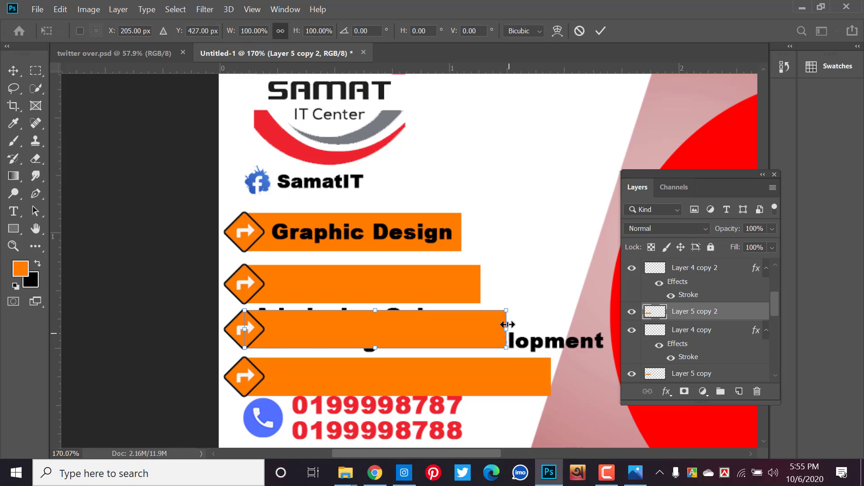
{"action": "left_click_drag", "start_coordinate": [506, 327], "coordinate": [516, 326]}
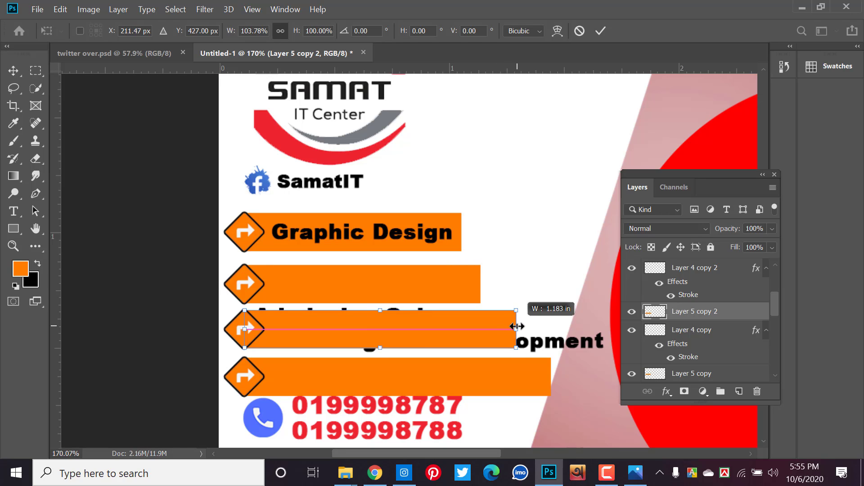
{"action": "key", "text": "Return"}
{"action": "left_click", "coordinate": [530, 311]}
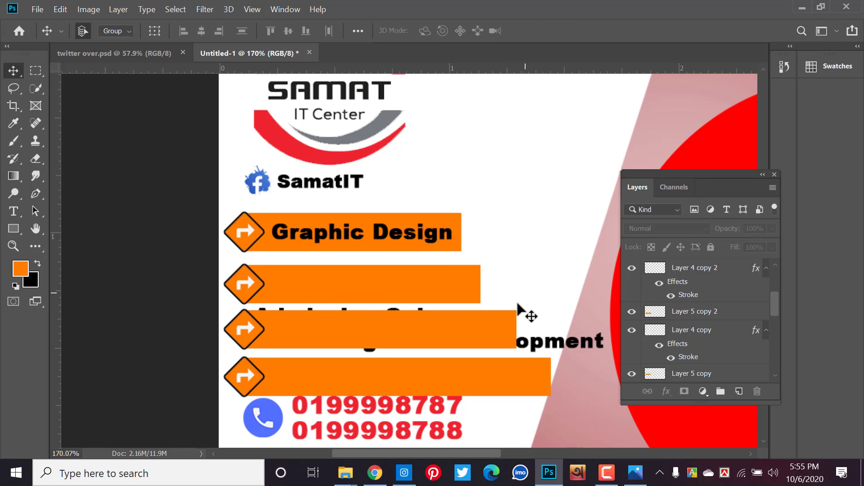
- Move the course, phone, SamatIT and Admission Going on text layers above the orange bars
{"action": "left_click", "coordinate": [559, 342]}
{"action": "scroll", "coordinate": [688, 333], "scroll_direction": "down", "scroll_amount": 5}
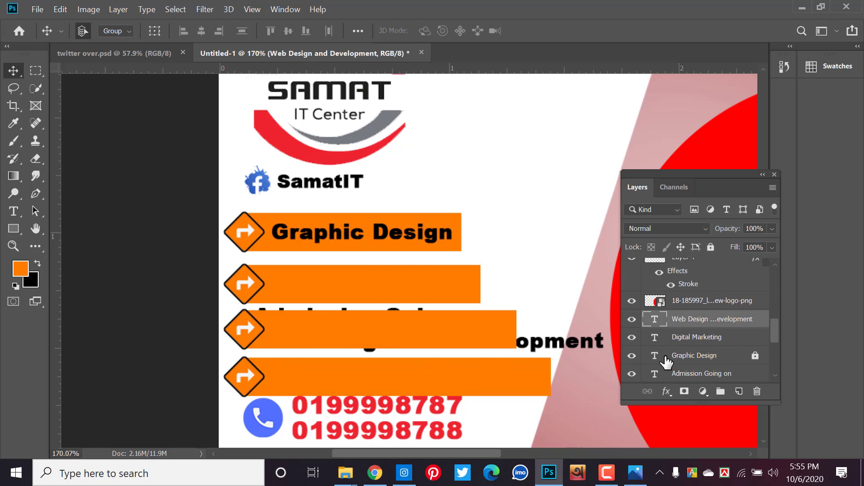
{"action": "scroll", "coordinate": [690, 329], "scroll_direction": "down", "scroll_amount": 1}
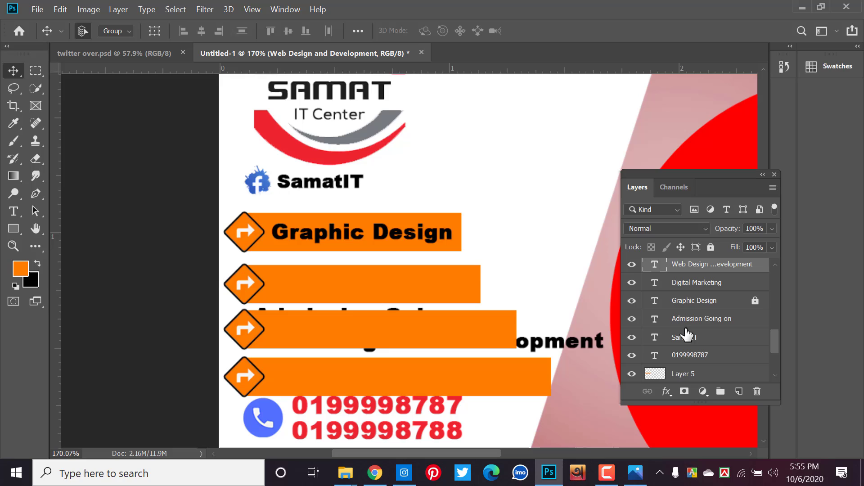
{"action": "left_click", "coordinate": [692, 356]}
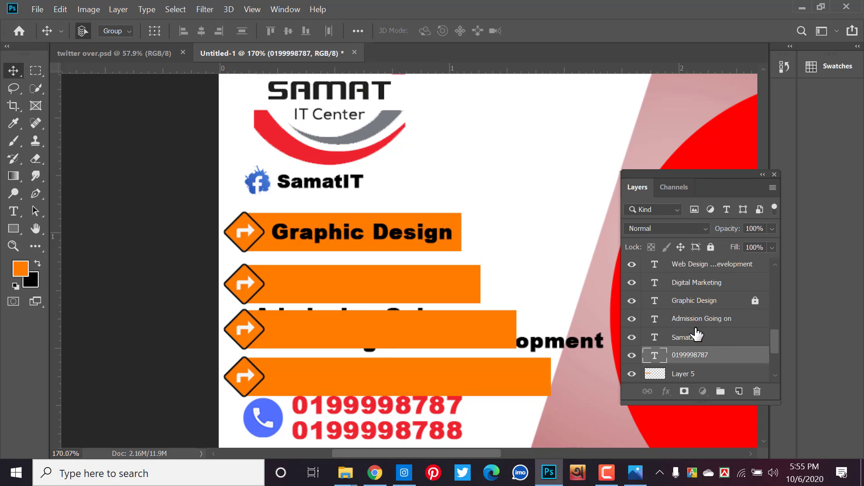
{"action": "left_click", "coordinate": [697, 336], "text": "ctrl"}
{"action": "left_click", "coordinate": [700, 316], "text": "ctrl"}
{"action": "left_click", "coordinate": [703, 297], "text": "ctrl"}
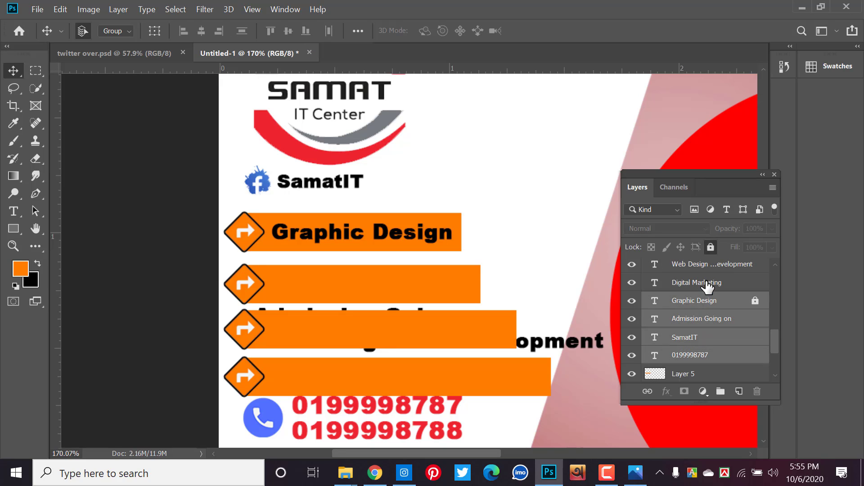
{"action": "left_click", "coordinate": [704, 266], "text": "ctrl"}
{"action": "scroll", "coordinate": [699, 311], "scroll_direction": "up", "scroll_amount": 3}
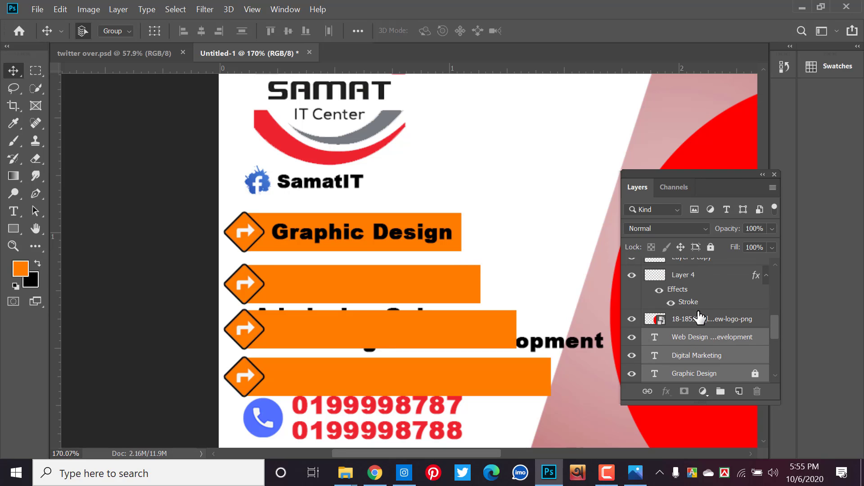
{"action": "left_click_drag", "start_coordinate": [720, 369], "coordinate": [717, 253]}
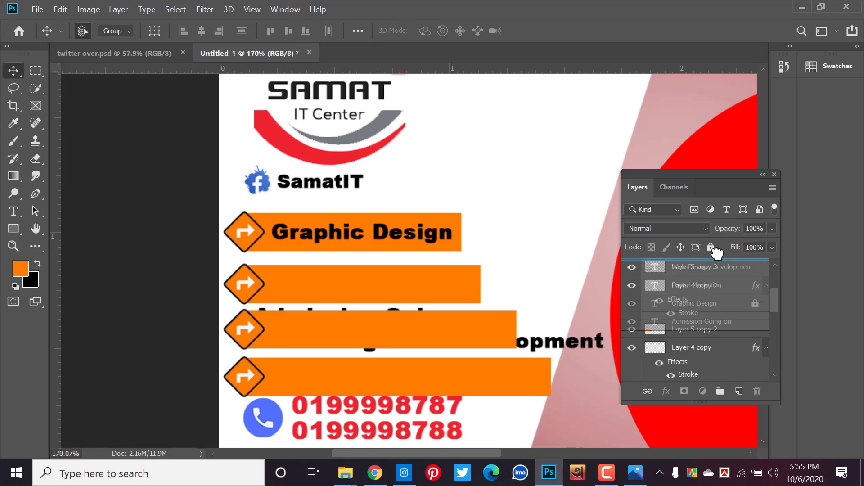
{"action": "left_click_drag", "start_coordinate": [716, 253], "coordinate": [715, 257]}
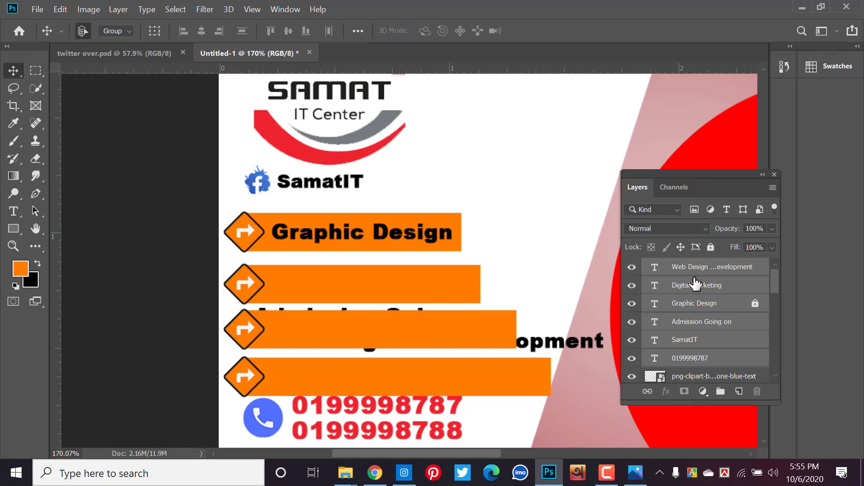
- Put Digital Marketing on the second bar and Web Design near the bottom; nudge Admission Going on
{"action": "mouse_move", "coordinate": [397, 300]}
{"action": "left_mouse_down"}
{"action": "mouse_move", "coordinate": [409, 299]}
{"action": "mouse_move", "coordinate": [545, 166]}
{"action": "left_mouse_up"}
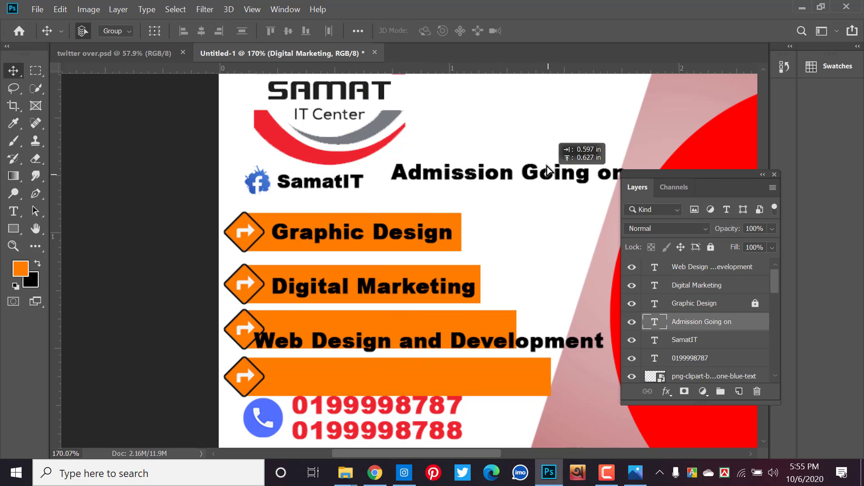
{"action": "left_click_drag", "start_coordinate": [440, 342], "coordinate": [452, 336]}
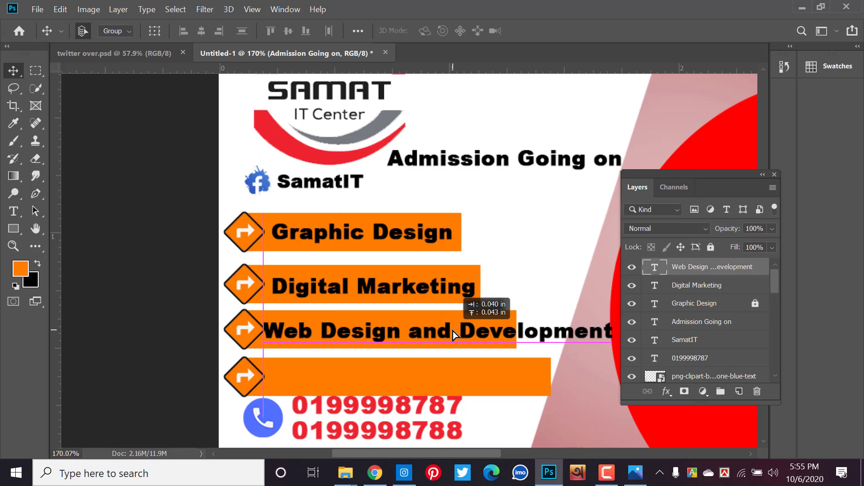
{"action": "mouse_move", "coordinate": [452, 333]}
{"action": "left_mouse_down"}
{"action": "mouse_move", "coordinate": [457, 327]}
{"action": "mouse_move", "coordinate": [402, 409]}
{"action": "left_mouse_up"}
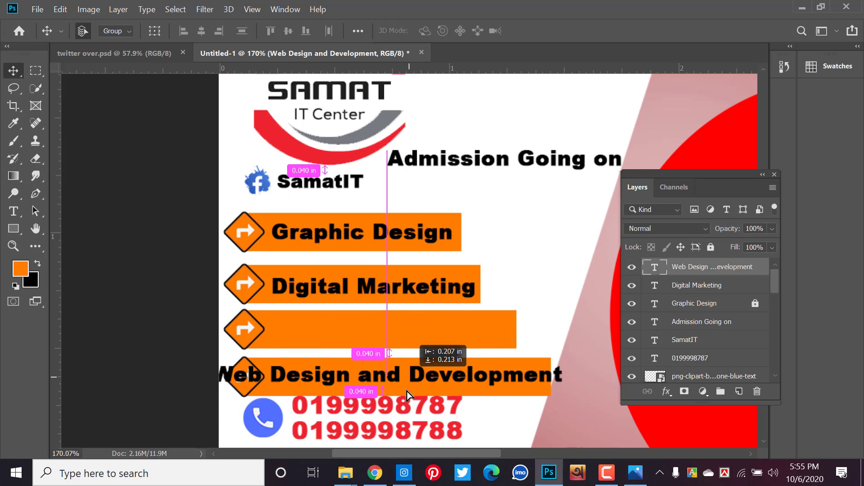
{"action": "left_click_drag", "start_coordinate": [402, 408], "coordinate": [384, 424]}
{"action": "left_click", "coordinate": [533, 275]}
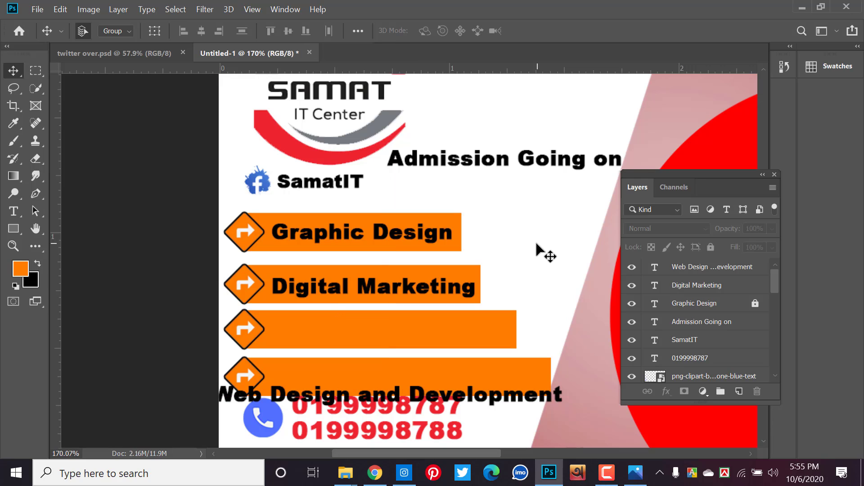
{"action": "left_click_drag", "start_coordinate": [537, 161], "coordinate": [532, 164]}
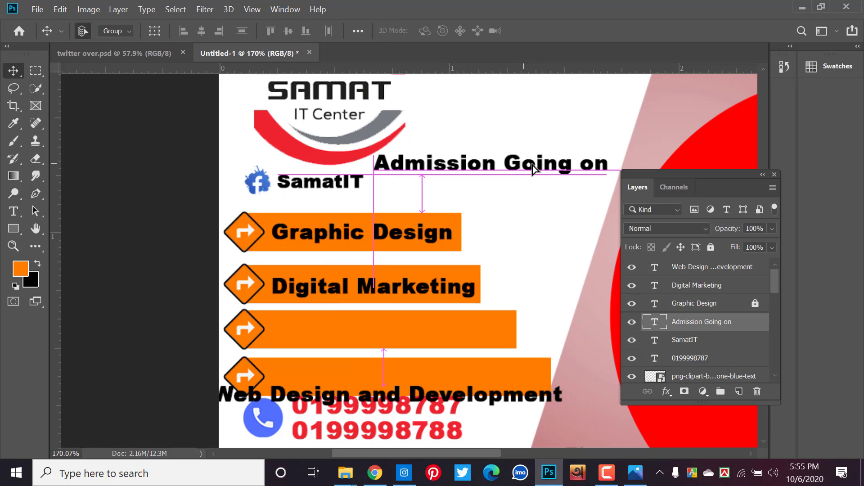
{"action": "left_click", "coordinate": [524, 202]}
- Hide Layer 3, add a new layer, and set the foreground colour to white (ffffff)
{"action": "scroll", "coordinate": [533, 232], "scroll_direction": "down", "scroll_amount": 3}
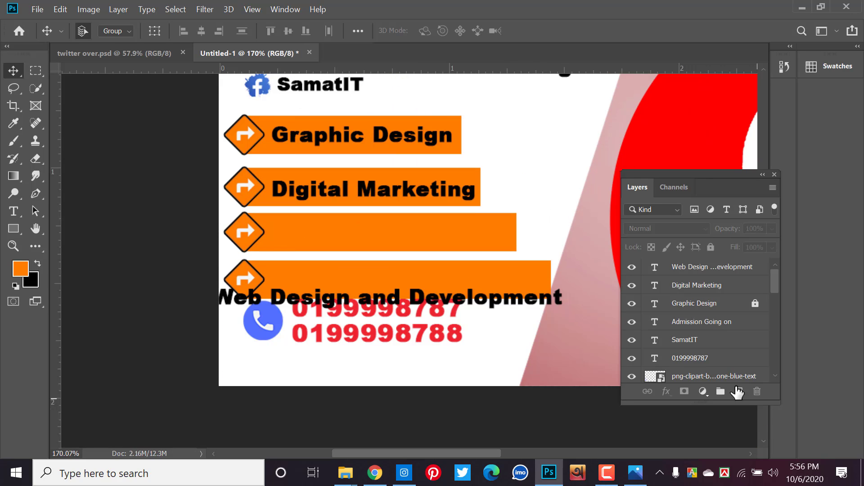
{"action": "scroll", "coordinate": [729, 345], "scroll_direction": "down", "scroll_amount": 3}
{"action": "scroll", "coordinate": [729, 346], "scroll_direction": "down", "scroll_amount": 3}
{"action": "scroll", "coordinate": [728, 353], "scroll_direction": "down", "scroll_amount": 3}
{"action": "scroll", "coordinate": [710, 361], "scroll_direction": "down", "scroll_amount": 3}
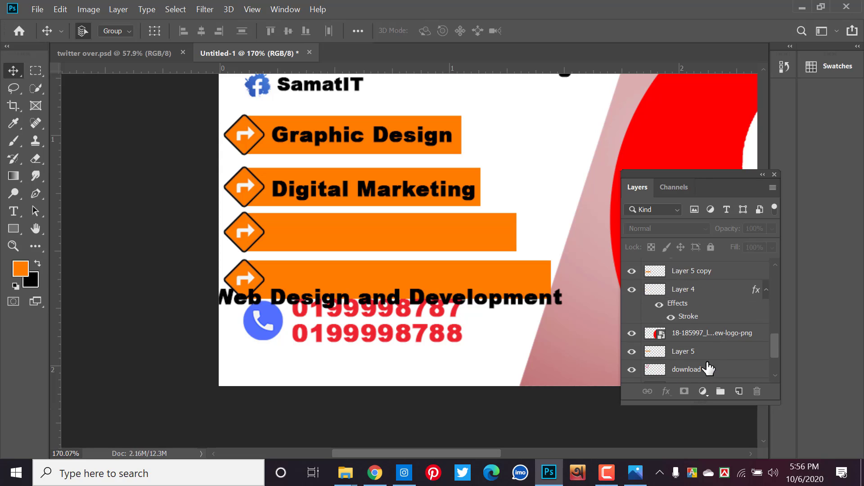
{"action": "scroll", "coordinate": [709, 367], "scroll_direction": "down", "scroll_amount": 2}
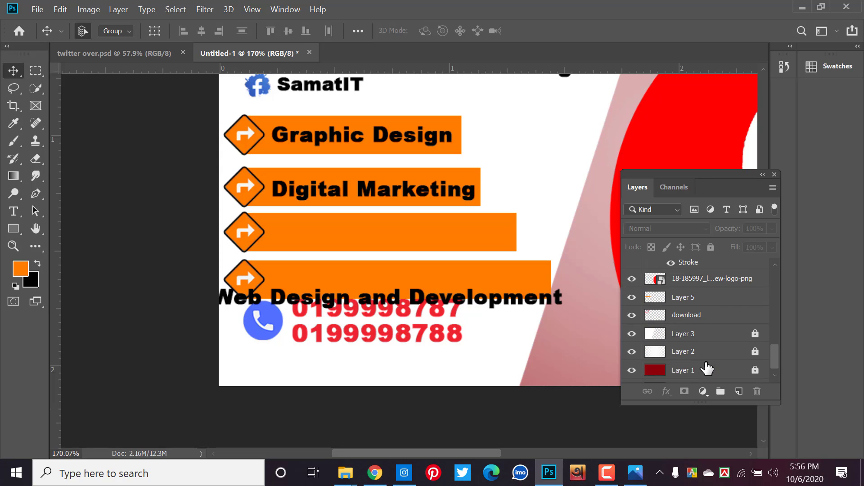
{"action": "left_click", "coordinate": [630, 334]}
{"action": "left_click", "coordinate": [736, 393]}
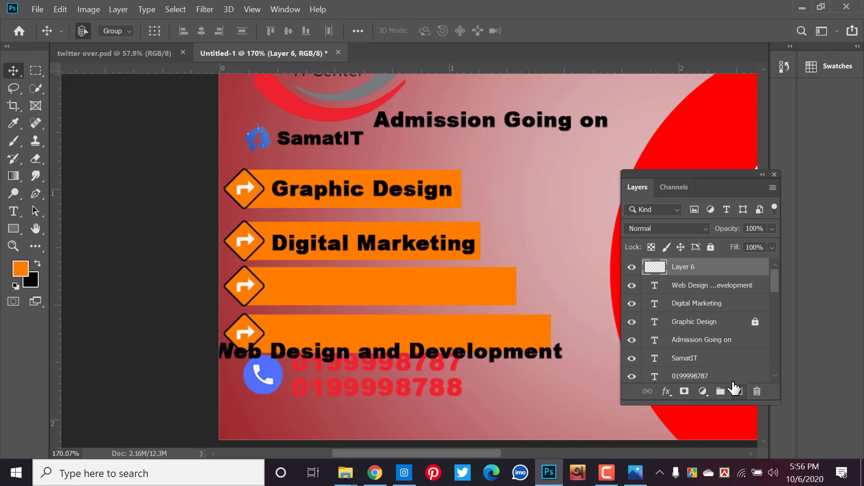
{"action": "left_click", "coordinate": [35, 70]}
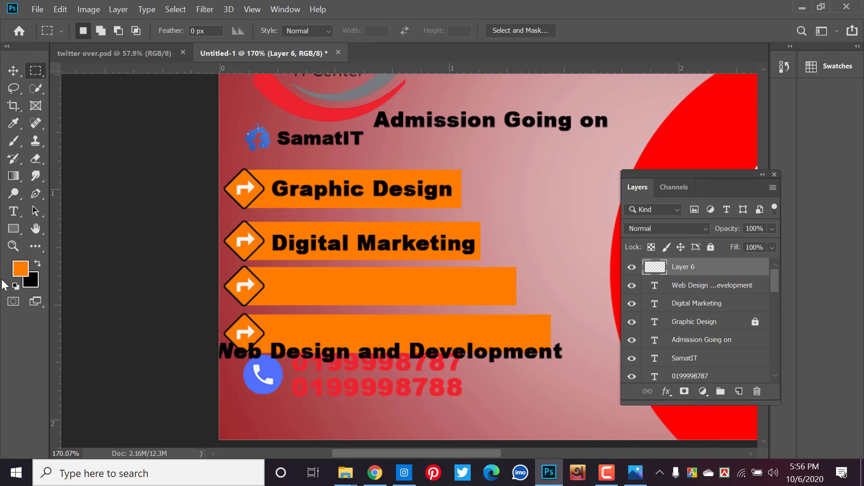
{"action": "left_click", "coordinate": [20, 268]}
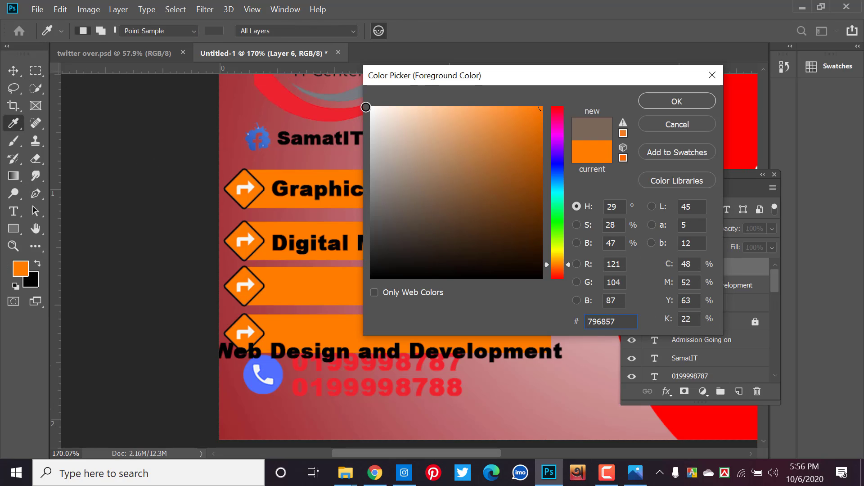
{"action": "type", "text": "ffffff"}
{"action": "left_click", "coordinate": [676, 101]}
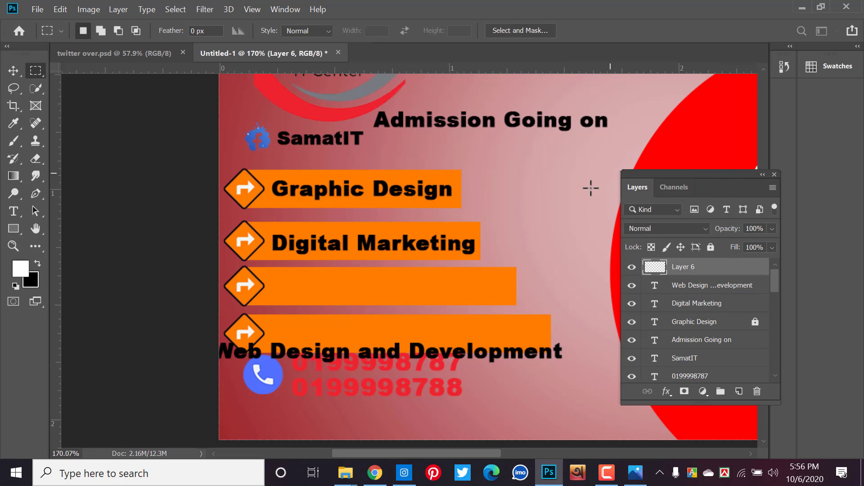
- Fill a rectangle over the left part of the canvas with white
{"action": "scroll", "coordinate": [580, 200], "scroll_direction": "down", "scroll_amount": 3}
{"action": "scroll", "coordinate": [484, 230], "scroll_direction": "down", "scroll_amount": 2}
{"action": "scroll", "coordinate": [344, 196], "scroll_direction": "down", "scroll_amount": 1}
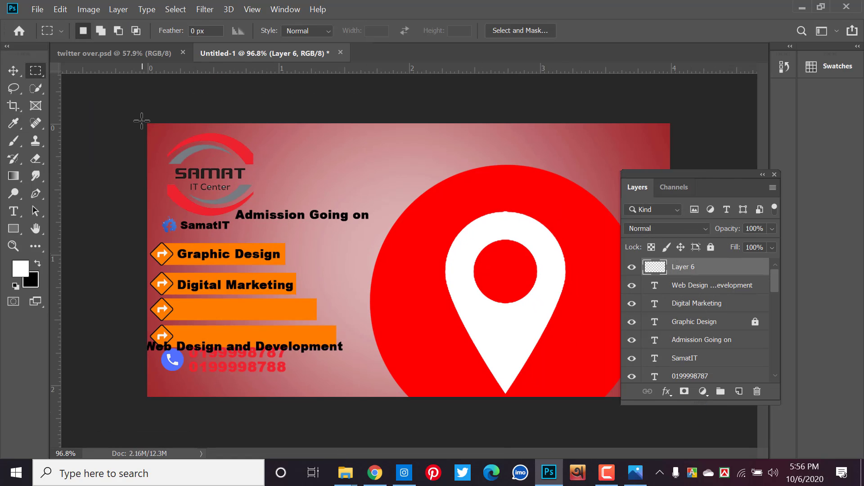
{"action": "left_click_drag", "start_coordinate": [141, 120], "coordinate": [355, 437]}
{"action": "key", "text": "alt+BackSpace"}
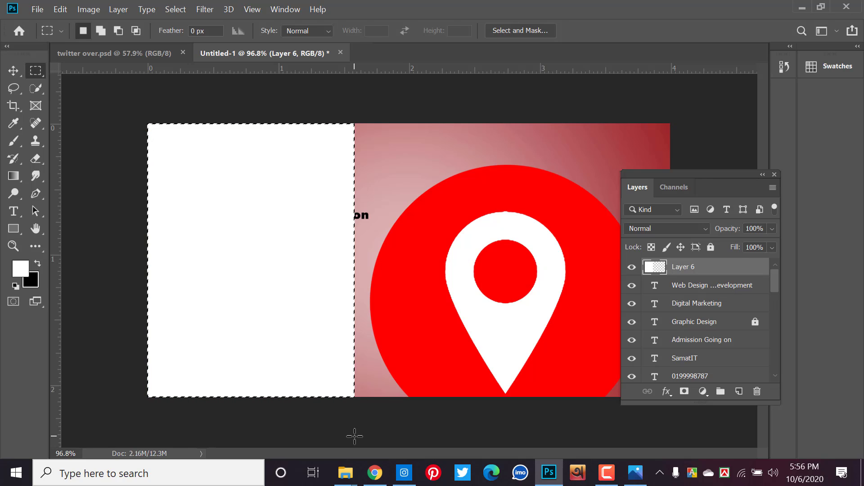
{"action": "key", "text": "ctrl+d"}
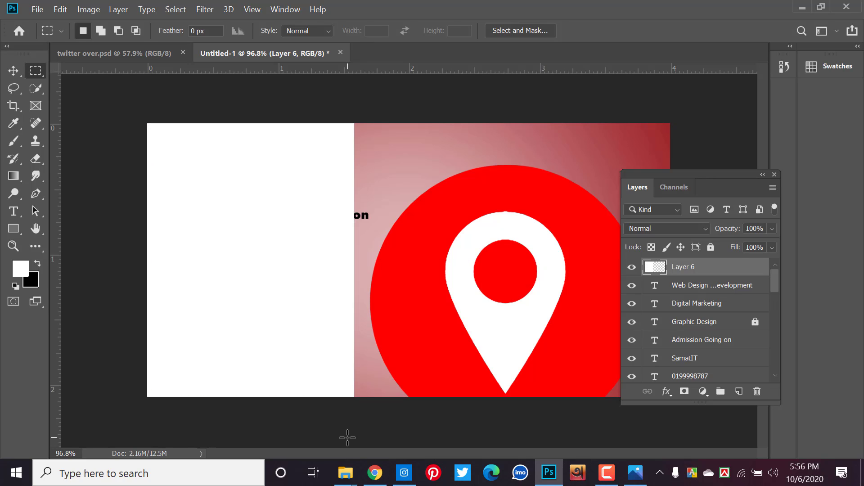
- Skew the white rectangle into a slanted panel: top-right corner inward, bottom-right outward
{"action": "key", "text": "ctrl+t"}
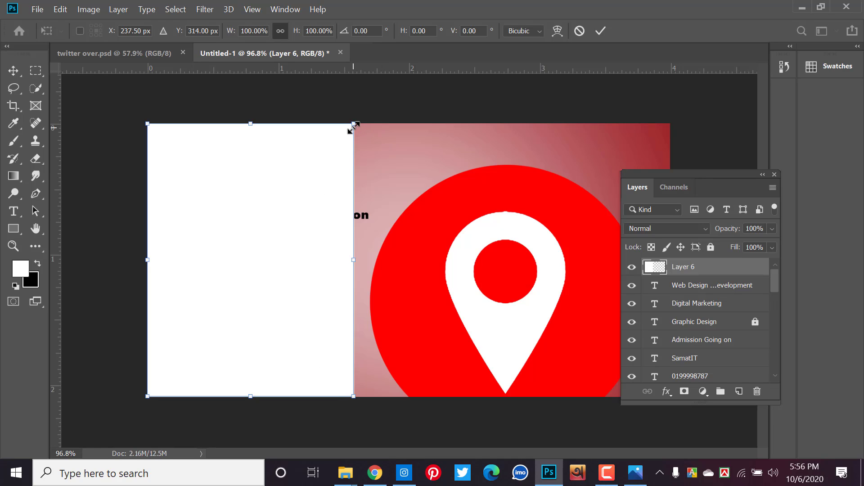
{"action": "mouse_move", "coordinate": [354, 130]}
{"action": "left_mouse_down"}
{"action": "mouse_move", "coordinate": [286, 131]}
{"action": "mouse_move", "coordinate": [300, 132]}
{"action": "left_mouse_up"}
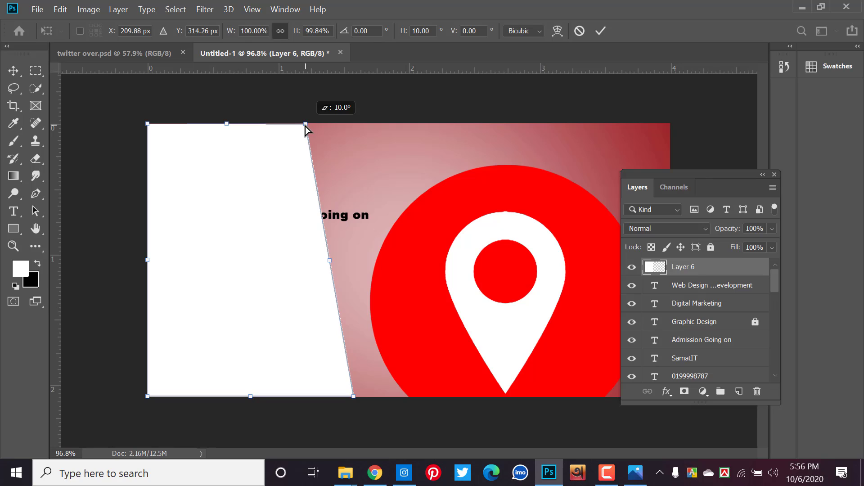
{"action": "left_click_drag", "start_coordinate": [306, 126], "coordinate": [306, 123]}
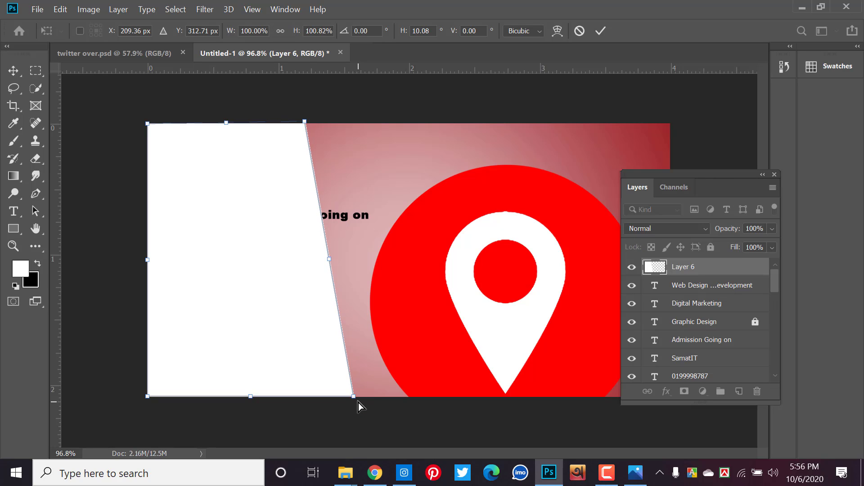
{"action": "left_click_drag", "start_coordinate": [354, 398], "coordinate": [408, 402]}
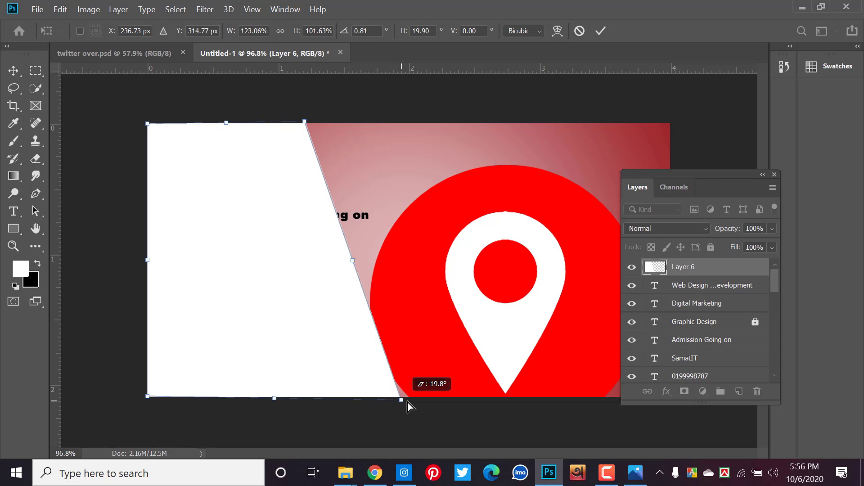
{"action": "key", "text": "Return"}
{"action": "key", "text": "m"}
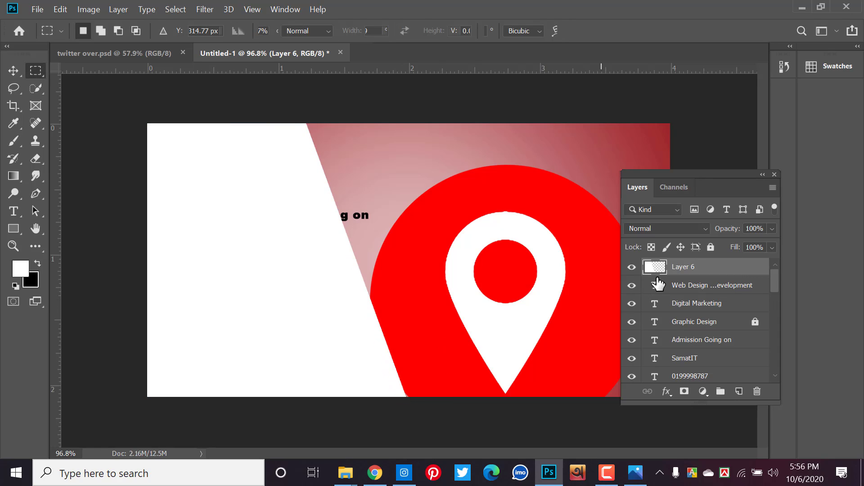
- Drag Layer 6 down the stack to sit just above Layer 3
{"action": "left_click_drag", "start_coordinate": [693, 275], "coordinate": [699, 374]}
{"action": "scroll", "coordinate": [750, 304], "scroll_direction": "down", "scroll_amount": 3}
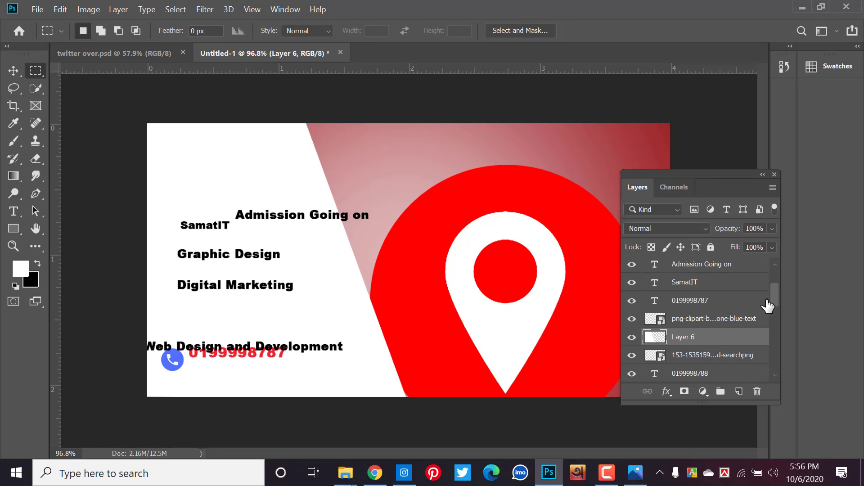
{"action": "left_click_drag", "start_coordinate": [751, 303], "coordinate": [717, 349]}
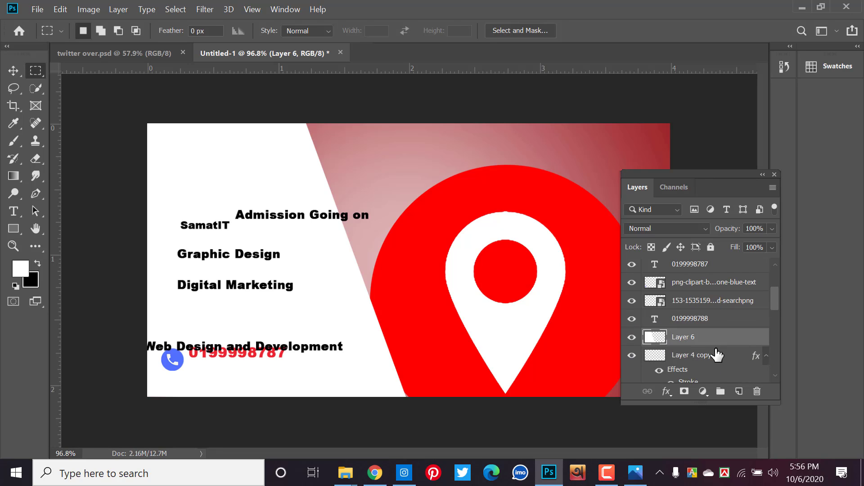
{"action": "scroll", "coordinate": [715, 336], "scroll_direction": "down", "scroll_amount": 4}
{"action": "left_click_drag", "start_coordinate": [710, 273], "coordinate": [695, 442]}
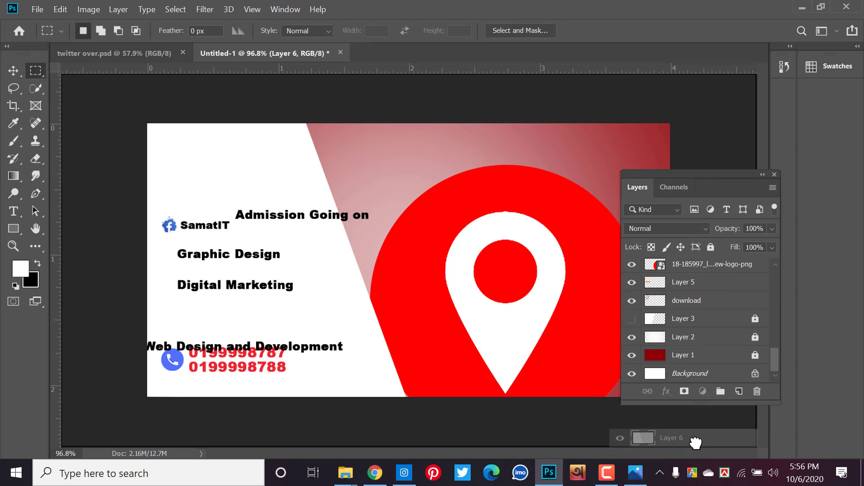
{"action": "mouse_move", "coordinate": [695, 442]}
{"action": "left_mouse_down"}
{"action": "mouse_move", "coordinate": [706, 294]}
{"action": "mouse_move", "coordinate": [706, 305]}
{"action": "left_mouse_up"}
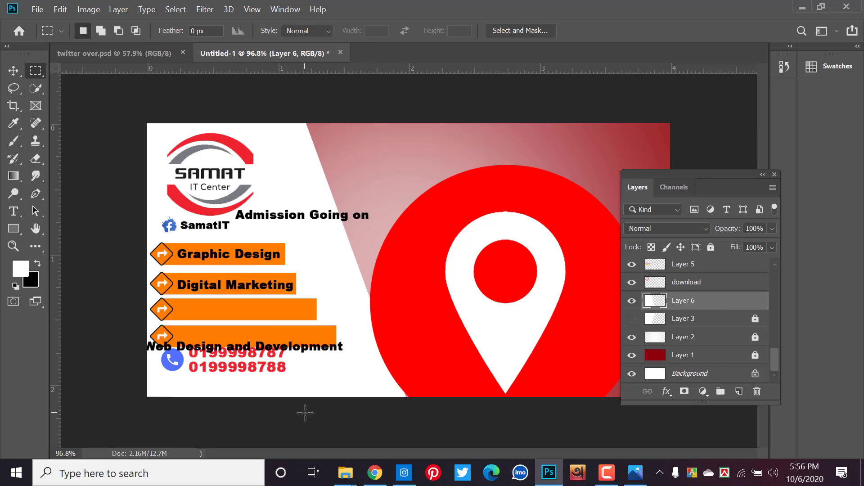
- Move the phone numbers below the Web Design line and shift that text right
{"action": "left_click", "coordinate": [13, 71]}
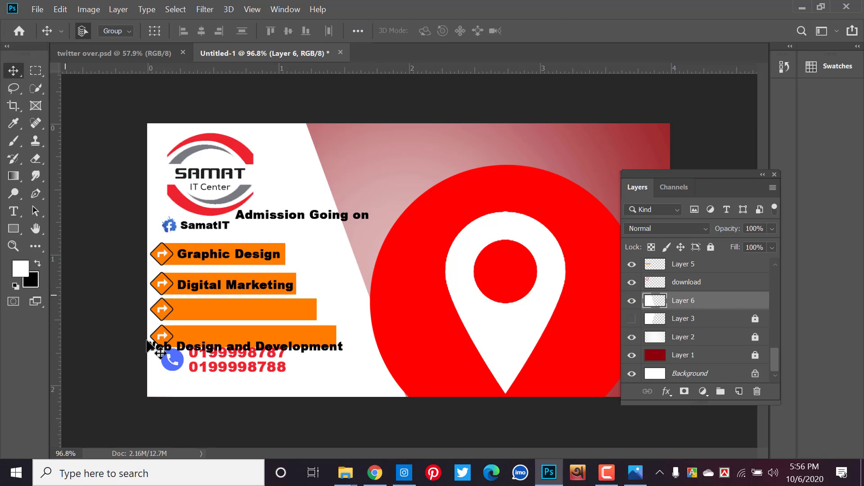
{"action": "left_click", "coordinate": [211, 372]}
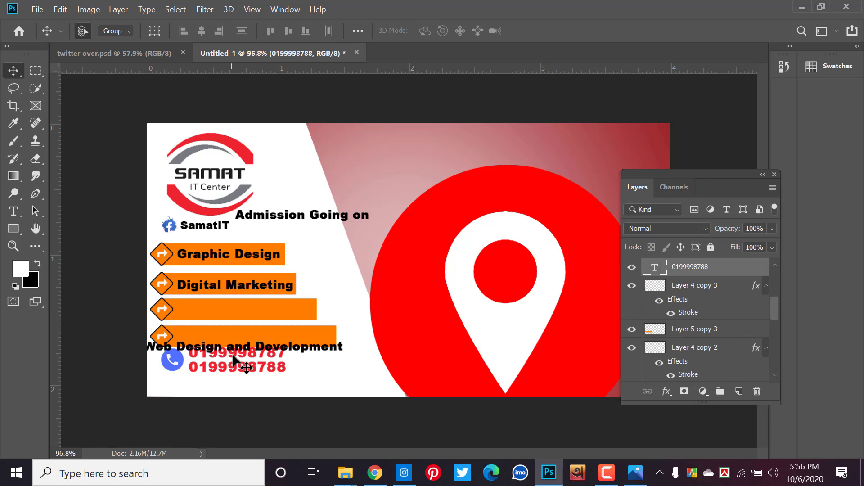
{"action": "left_click", "coordinate": [192, 357]}
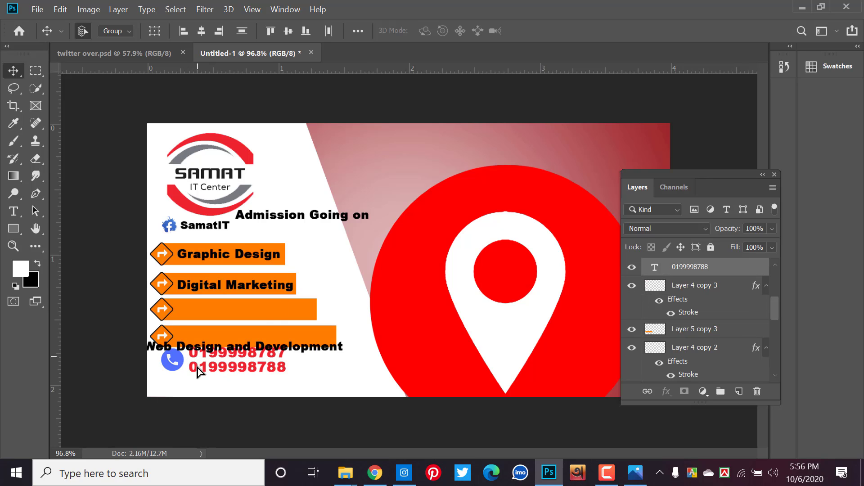
{"action": "left_click_drag", "start_coordinate": [198, 372], "coordinate": [198, 388]}
{"action": "mouse_move", "coordinate": [280, 345]}
{"action": "left_mouse_down"}
{"action": "mouse_move", "coordinate": [301, 346]}
{"action": "mouse_move", "coordinate": [283, 335]}
{"action": "left_mouse_up"}
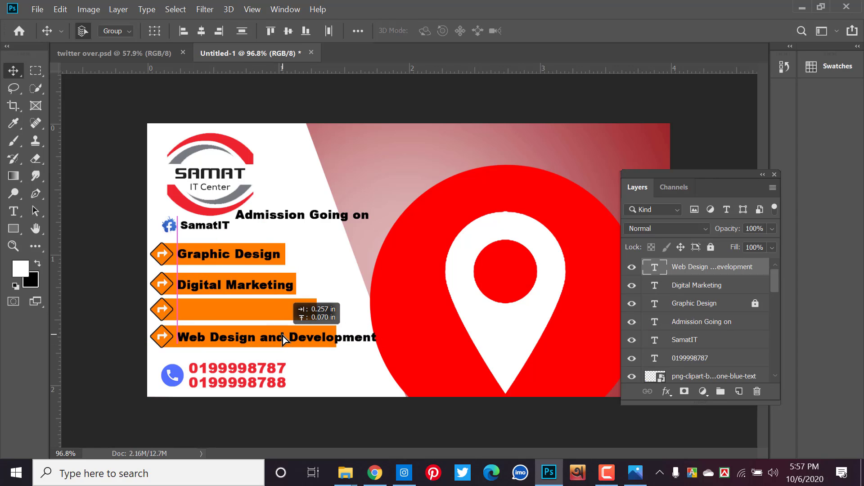
{"action": "left_click", "coordinate": [334, 353]}
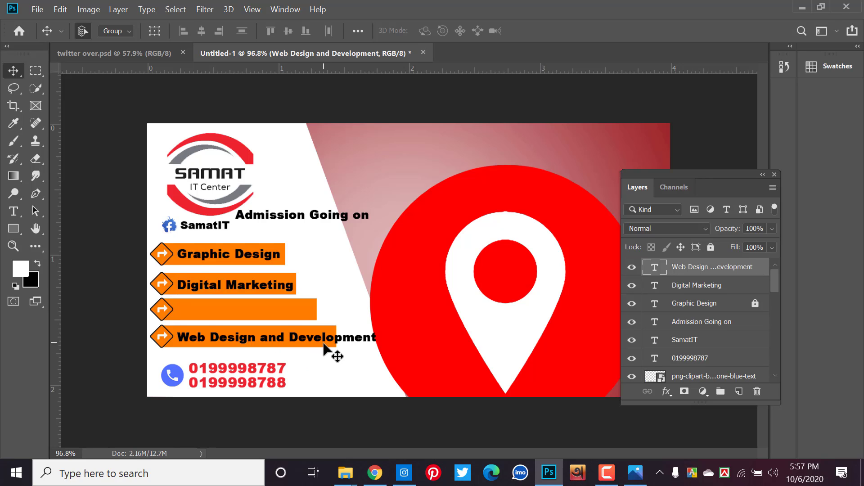
{"action": "key", "text": "ctrl+t"}
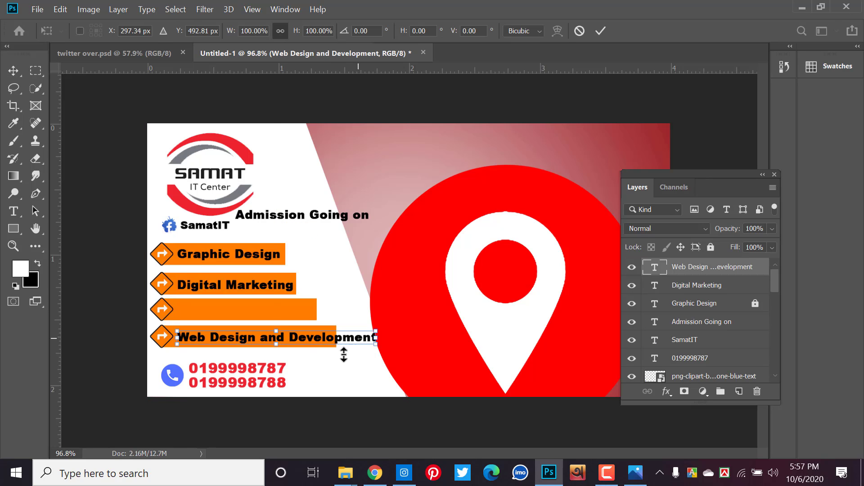
{"action": "key", "text": "Return"}
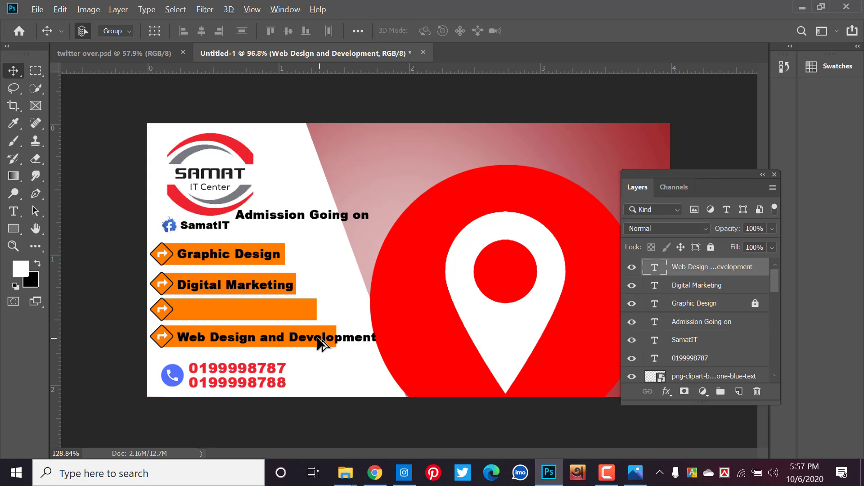
- Widen the Web Design and Development orange bar to about 127.5%, covering the text
{"action": "scroll", "coordinate": [324, 344], "scroll_direction": "up", "scroll_amount": 3}
{"action": "left_click", "coordinate": [314, 345]}
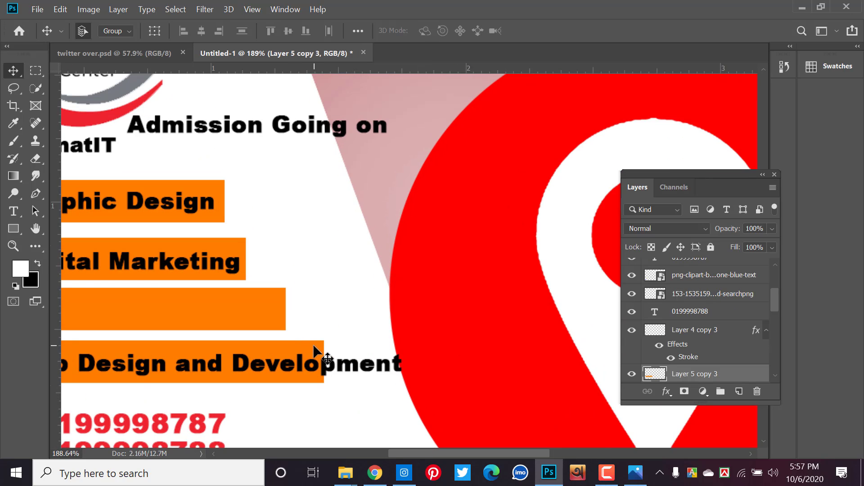
{"action": "key", "text": "ctrl+t"}
{"action": "left_click_drag", "start_coordinate": [323, 364], "coordinate": [419, 370]}
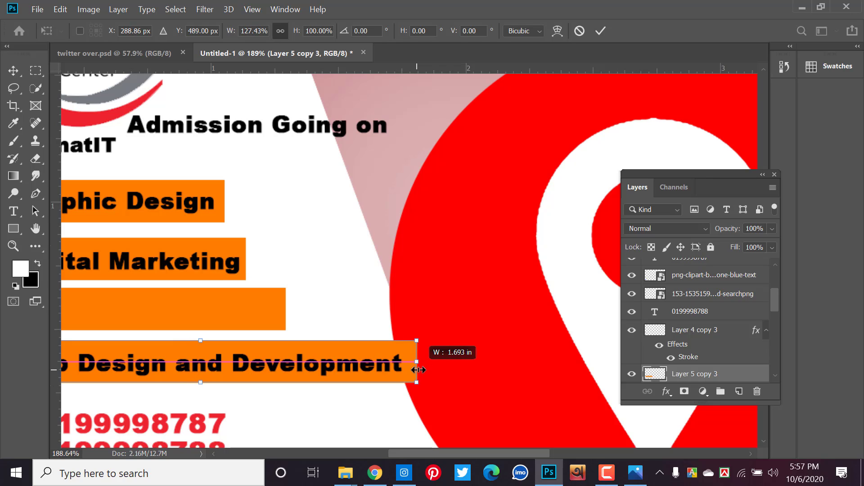
{"action": "key", "text": "Return"}
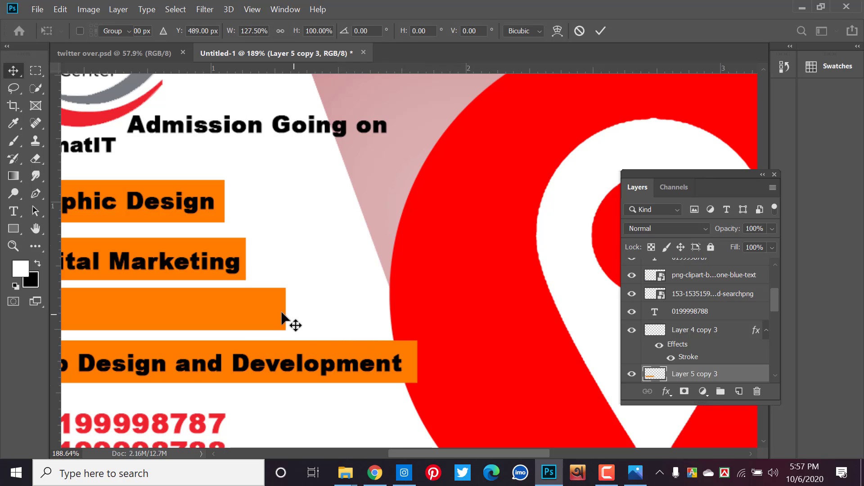
{"action": "left_click", "coordinate": [264, 309]}
{"action": "scroll", "coordinate": [266, 309], "scroll_direction": "down", "scroll_amount": 5}
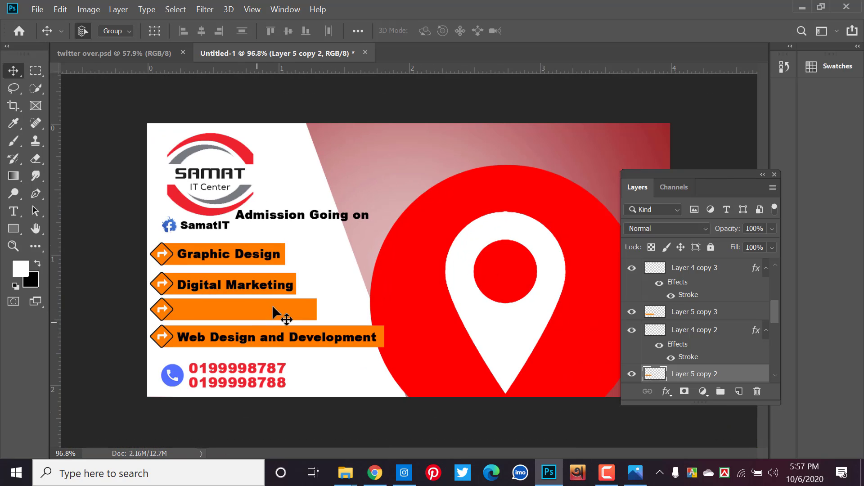
{"action": "left_click", "coordinate": [539, 318]}
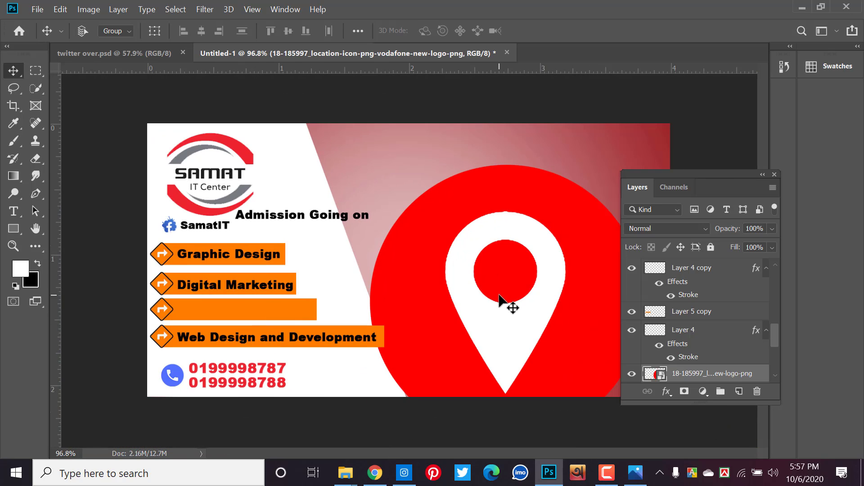
- Scale the red location pin to a small icon near the banner's bottom edge
{"action": "key", "text": "ctrl+t"}
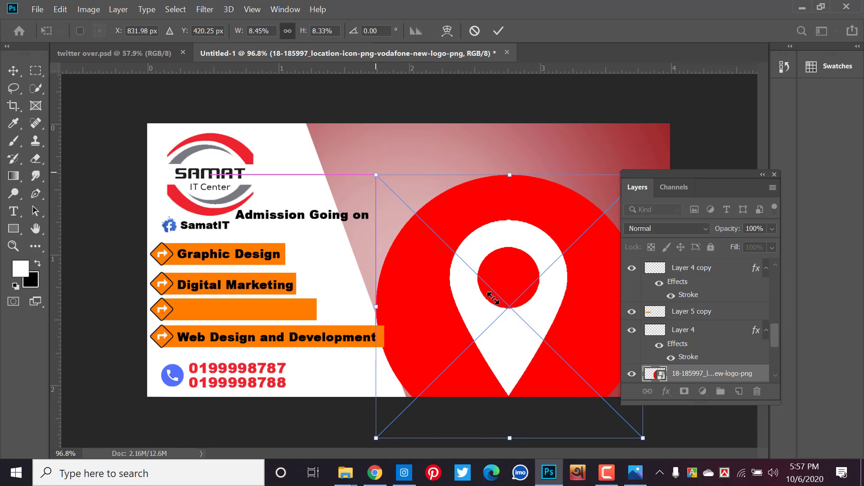
{"action": "mouse_move", "coordinate": [370, 164]}
{"action": "left_mouse_down"}
{"action": "mouse_move", "coordinate": [579, 397]}
{"action": "mouse_move", "coordinate": [370, 170]}
{"action": "left_mouse_up"}
{"action": "mouse_move", "coordinate": [532, 318]}
{"action": "left_mouse_down"}
{"action": "mouse_move", "coordinate": [585, 391]}
{"action": "mouse_move", "coordinate": [489, 302]}
{"action": "mouse_move", "coordinate": [496, 316]}
{"action": "mouse_move", "coordinate": [440, 349]}
{"action": "mouse_move", "coordinate": [428, 382]}
{"action": "left_mouse_up"}
{"action": "key", "text": "Return"}
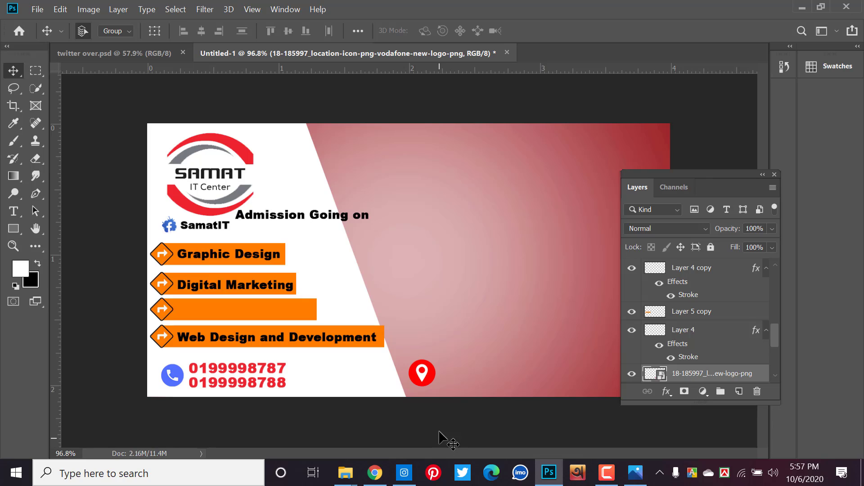
{"action": "left_click", "coordinate": [439, 429]}
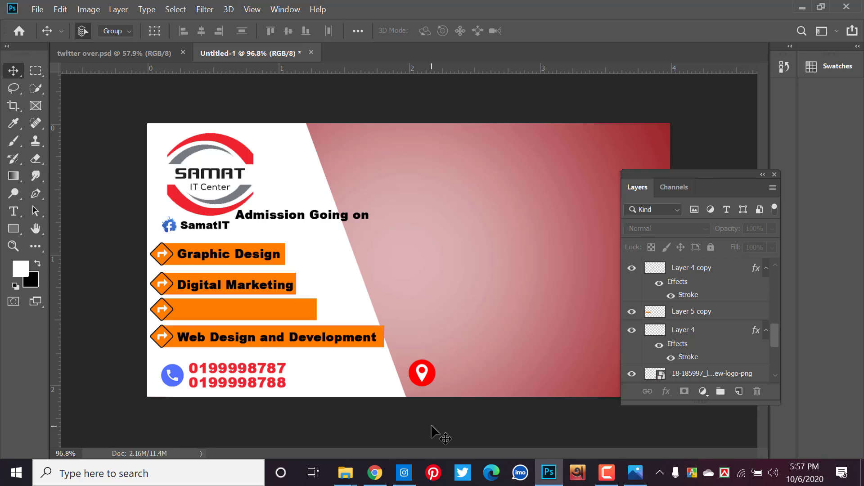
{"action": "scroll", "coordinate": [501, 357], "scroll_direction": "down", "scroll_amount": 1}
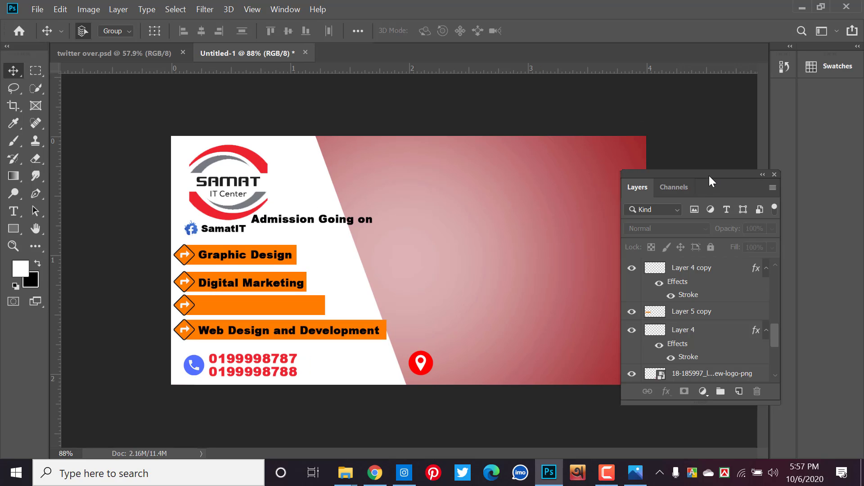
{"action": "left_click_drag", "start_coordinate": [710, 180], "coordinate": [731, 172]}
{"action": "scroll", "coordinate": [385, 332], "scroll_direction": "up", "scroll_amount": 1}
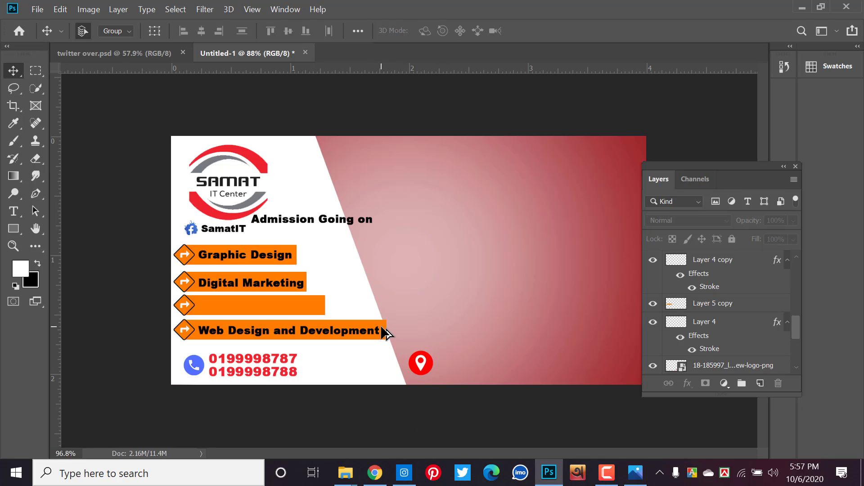
{"action": "scroll", "coordinate": [383, 329], "scroll_direction": "up", "scroll_amount": 2}
{"action": "scroll", "coordinate": [379, 360], "scroll_direction": "up", "scroll_amount": 3}
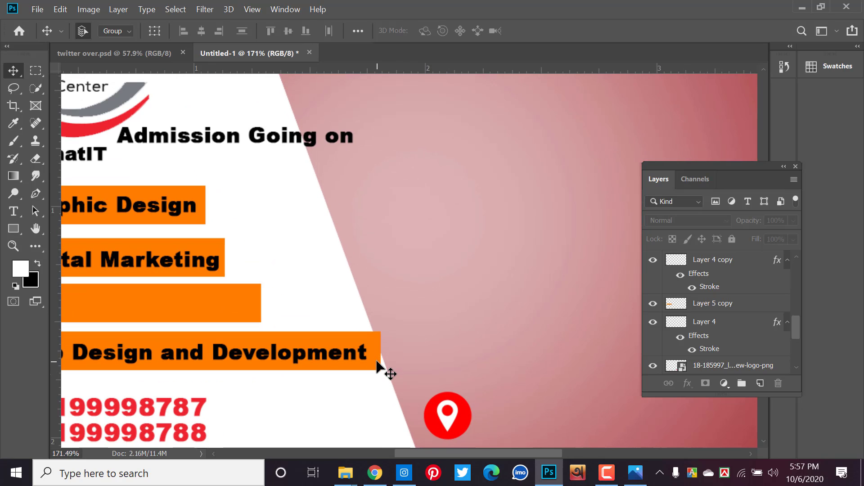
{"action": "scroll", "coordinate": [377, 366], "scroll_direction": "up", "scroll_amount": 1}
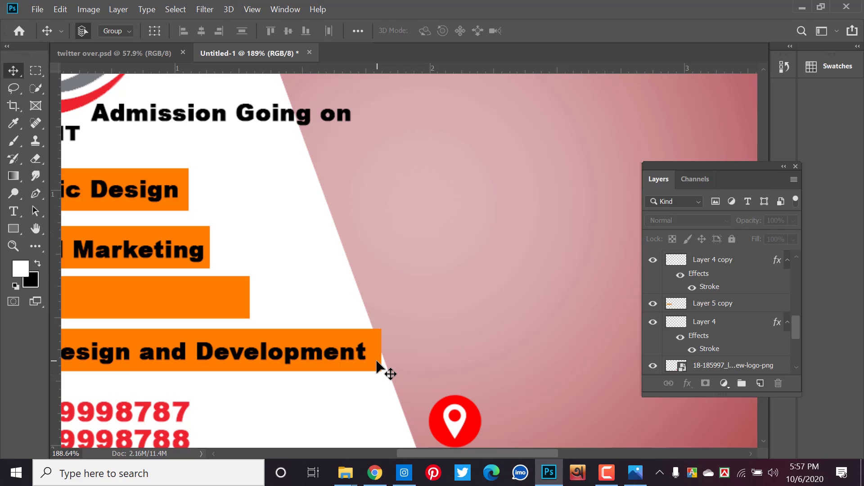
- Skew the Web Design and Development bar's right end to follow the panel's diagonal
{"action": "scroll", "coordinate": [378, 362], "scroll_direction": "down", "scroll_amount": 2}
{"action": "scroll", "coordinate": [378, 360], "scroll_direction": "down", "scroll_amount": 1}
{"action": "scroll", "coordinate": [378, 355], "scroll_direction": "up", "scroll_amount": 4}
{"action": "scroll", "coordinate": [379, 349], "scroll_direction": "up", "scroll_amount": 1}
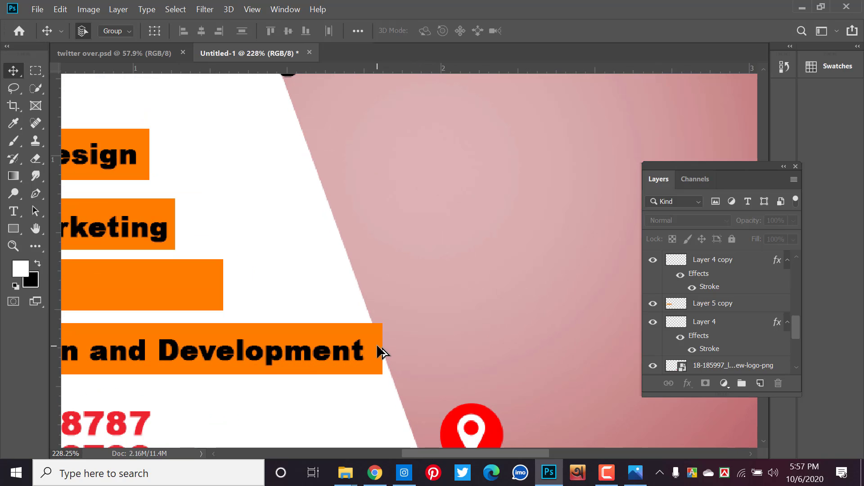
{"action": "left_click", "coordinate": [378, 346], "text": "alt"}
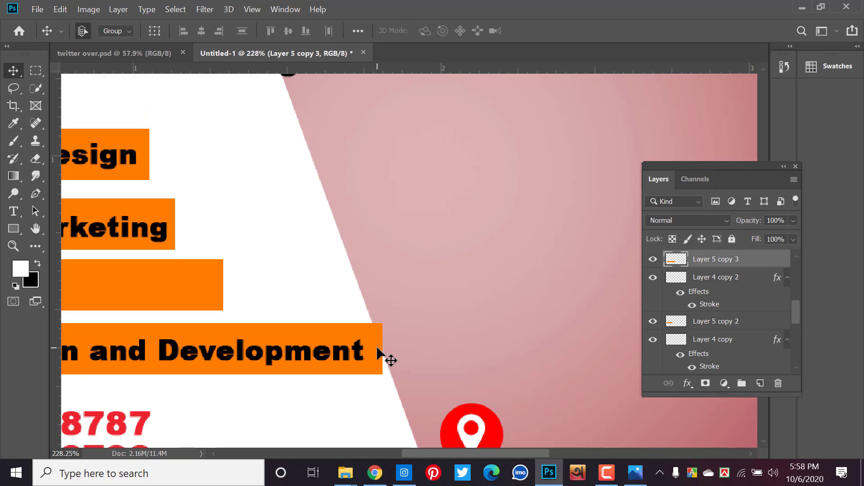
{"action": "key", "text": "ctrl+t"}
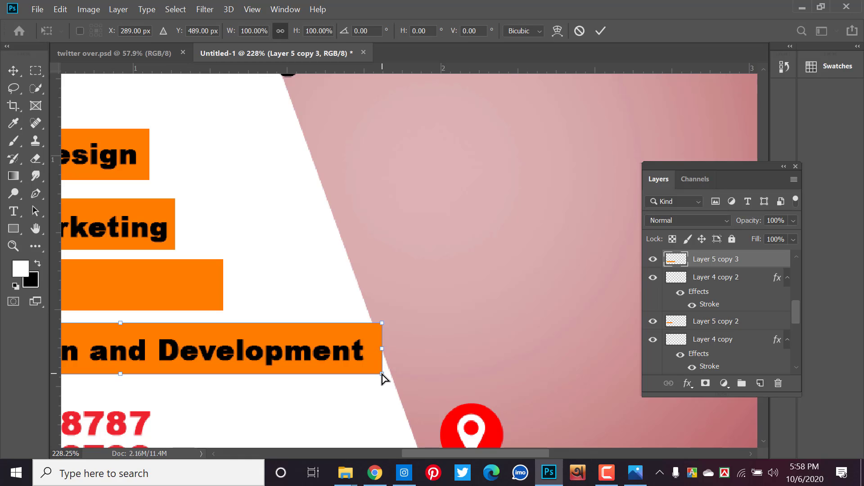
{"action": "left_click_drag", "start_coordinate": [382, 374], "coordinate": [389, 373]}
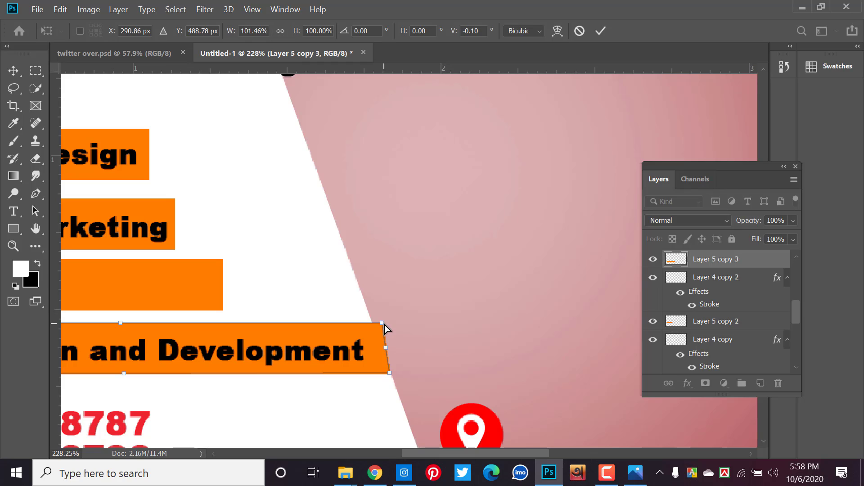
{"action": "left_click_drag", "start_coordinate": [382, 323], "coordinate": [372, 323]}
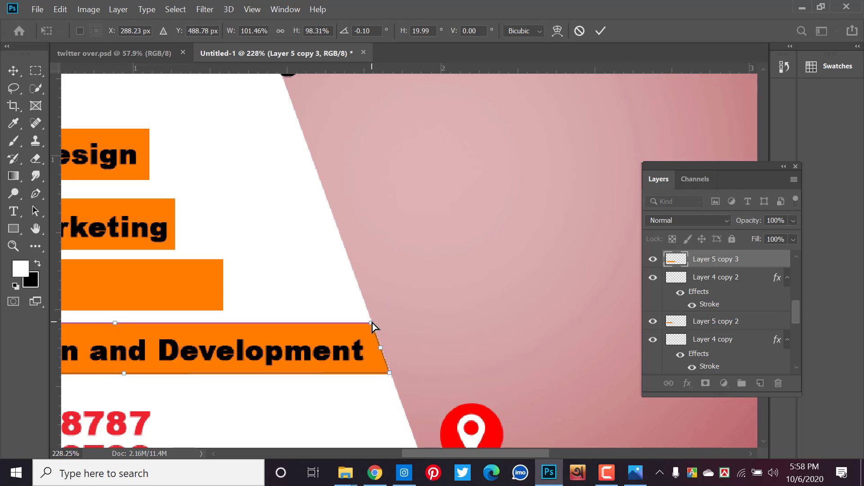
{"action": "key", "text": "Return"}
- Deselect the Web Design bar and select the empty third orange bar
{"action": "scroll", "coordinate": [335, 300], "scroll_direction": "down", "scroll_amount": 2}
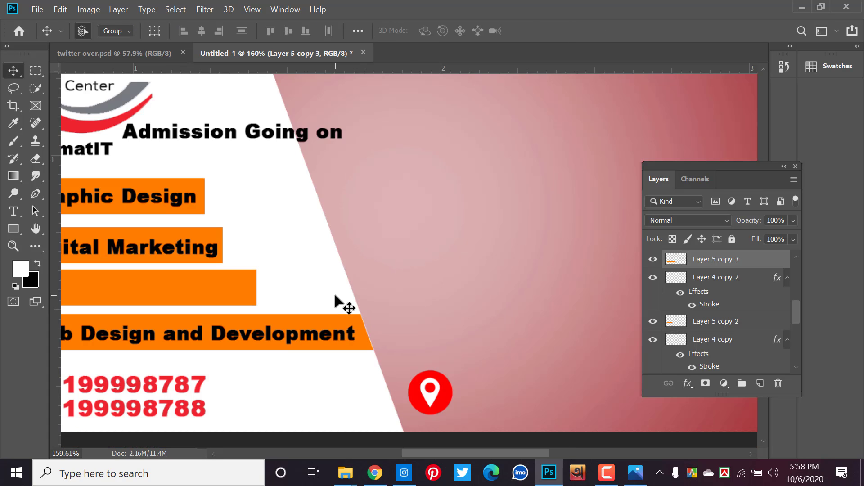
{"action": "scroll", "coordinate": [338, 302], "scroll_direction": "down", "scroll_amount": 2}
{"action": "scroll", "coordinate": [338, 301], "scroll_direction": "down", "scroll_amount": 2}
{"action": "left_click", "coordinate": [345, 303]}
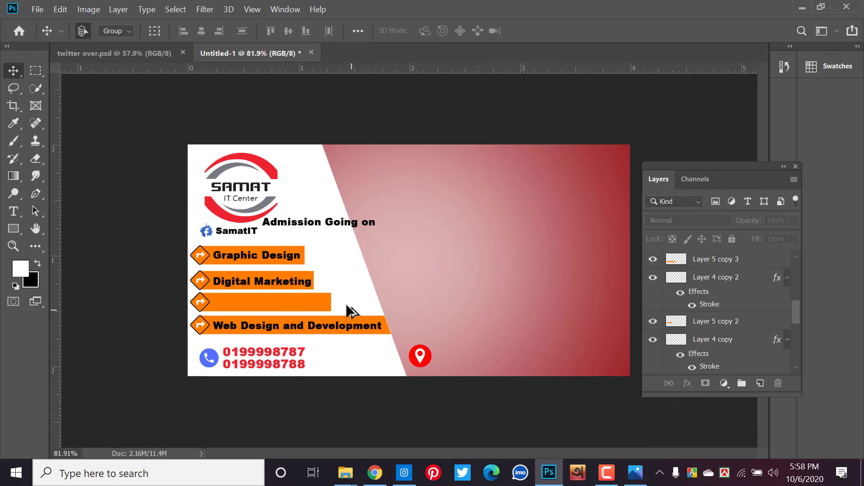
{"action": "scroll", "coordinate": [328, 299], "scroll_direction": "up", "scroll_amount": 1}
{"action": "scroll", "coordinate": [329, 299], "scroll_direction": "up", "scroll_amount": 1}
{"action": "scroll", "coordinate": [318, 319], "scroll_direction": "up", "scroll_amount": 1}
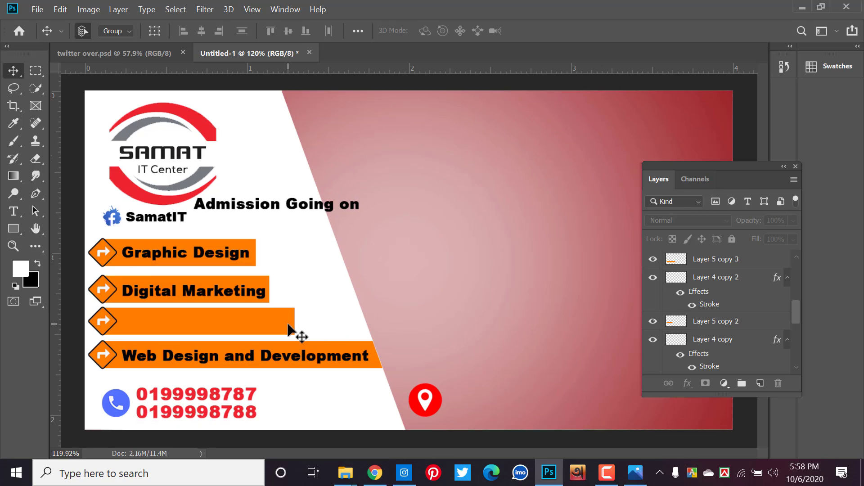
{"action": "left_click", "coordinate": [288, 327]}
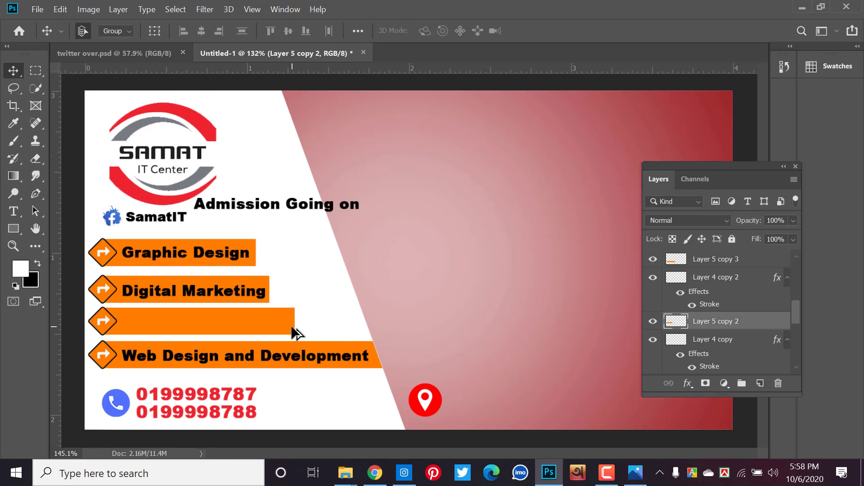
- Slant the empty third orange bar's right end into a trapezoid
{"action": "scroll", "coordinate": [293, 333], "scroll_direction": "up", "scroll_amount": 2}
{"action": "scroll", "coordinate": [290, 324], "scroll_direction": "up", "scroll_amount": 2}
{"action": "scroll", "coordinate": [290, 323], "scroll_direction": "up", "scroll_amount": 1}
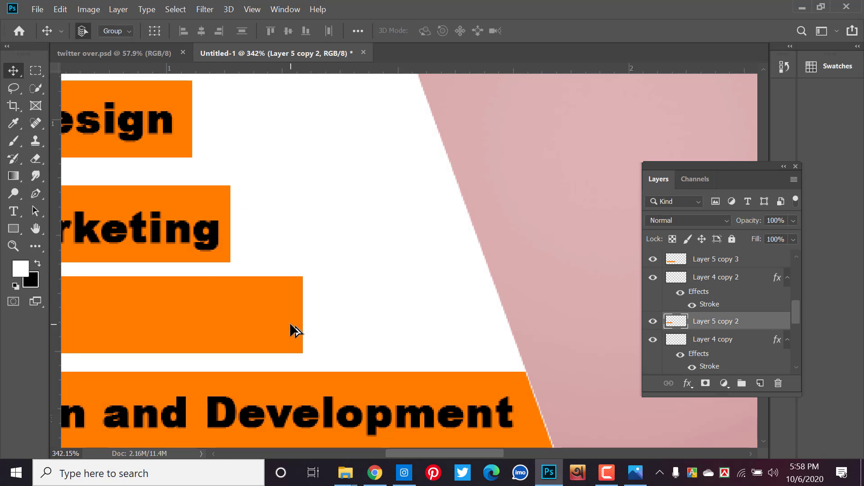
{"action": "key", "text": "ctrl+t"}
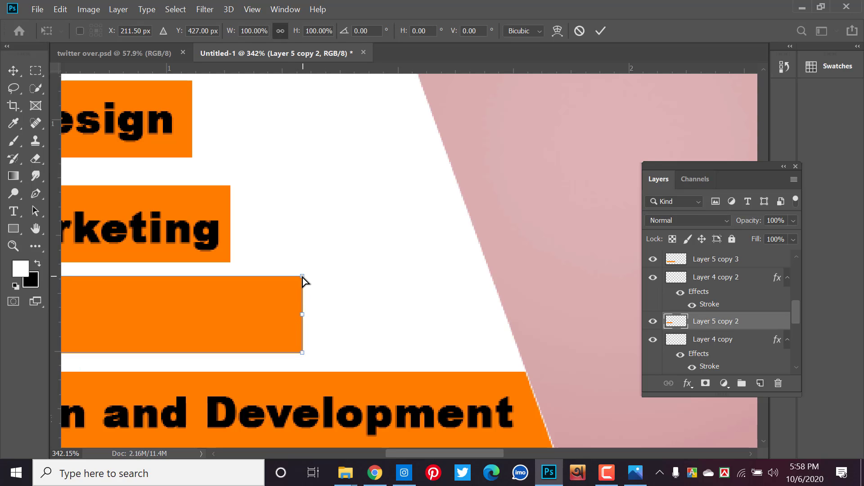
{"action": "left_click_drag", "start_coordinate": [302, 276], "coordinate": [269, 277]}
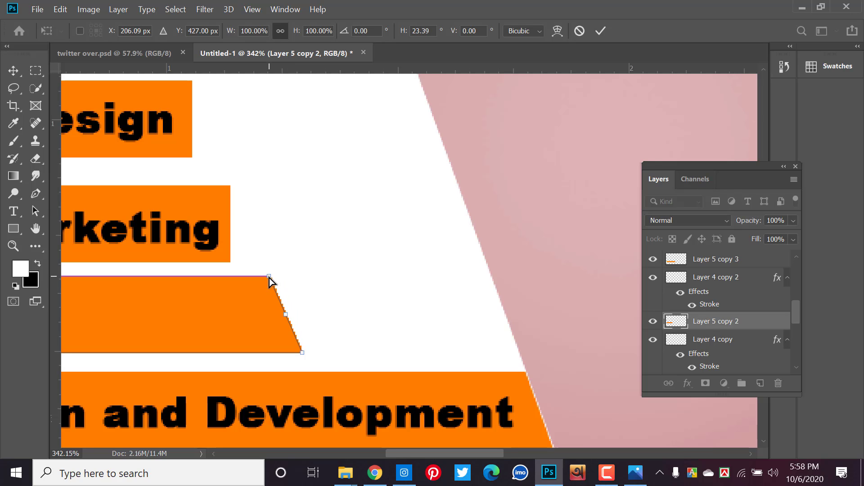
{"action": "key", "text": "Return"}
- Skew the Digital Marketing bar's right end into a matching slant
{"action": "left_click", "coordinate": [218, 201]}
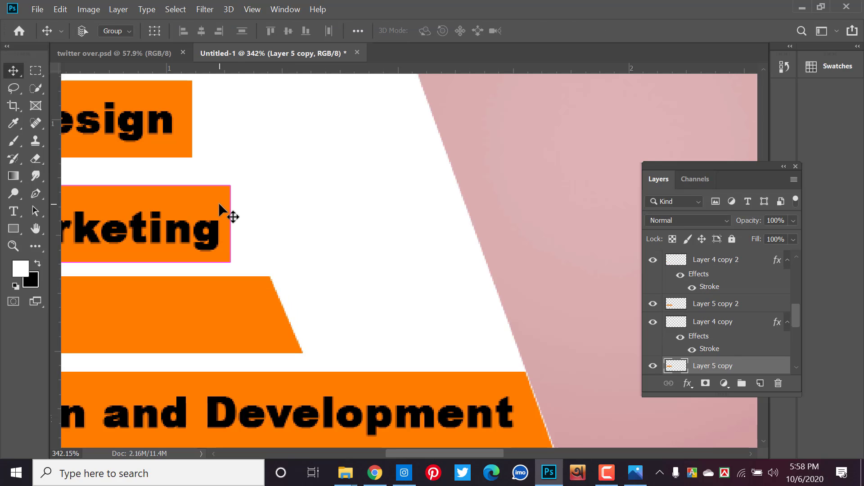
{"action": "key", "text": "ctrl+t"}
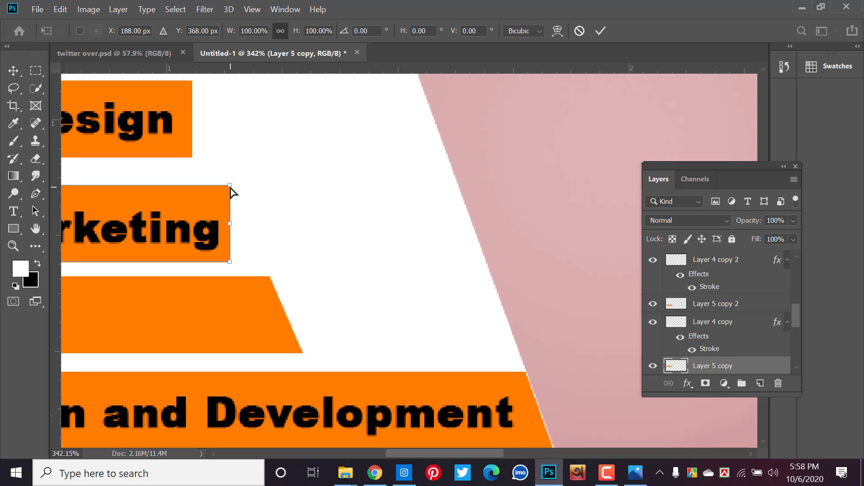
{"action": "left_click_drag", "start_coordinate": [220, 187], "coordinate": [208, 187]}
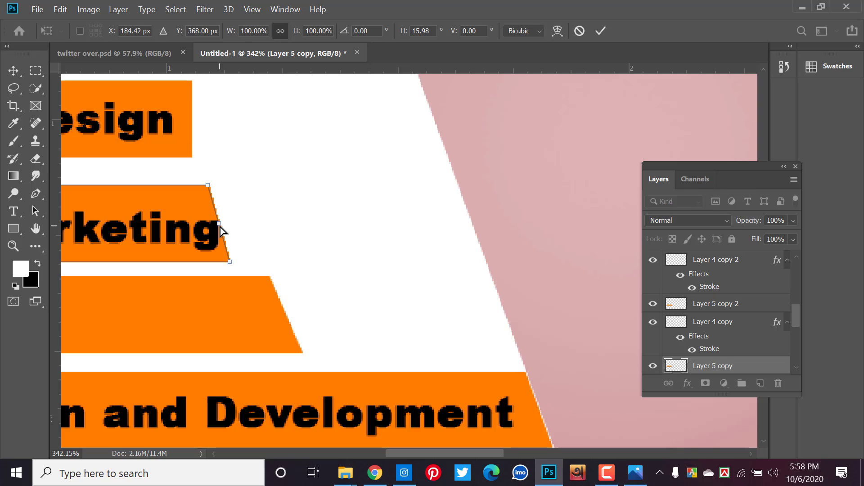
{"action": "left_click_drag", "start_coordinate": [220, 231], "coordinate": [236, 224]}
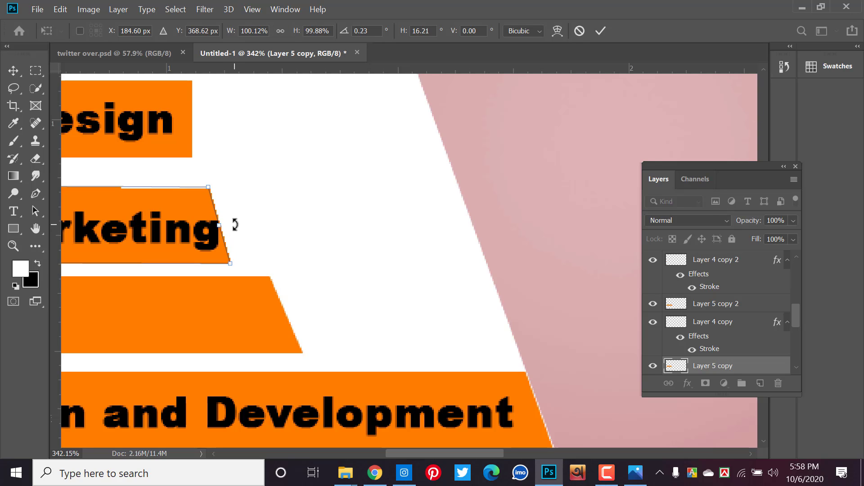
{"action": "key", "text": "ctrl+z"}
{"action": "mouse_move", "coordinate": [220, 228]}
{"action": "left_mouse_down"}
{"action": "mouse_move", "coordinate": [243, 231]}
{"action": "mouse_move", "coordinate": [248, 223]}
{"action": "left_mouse_up"}
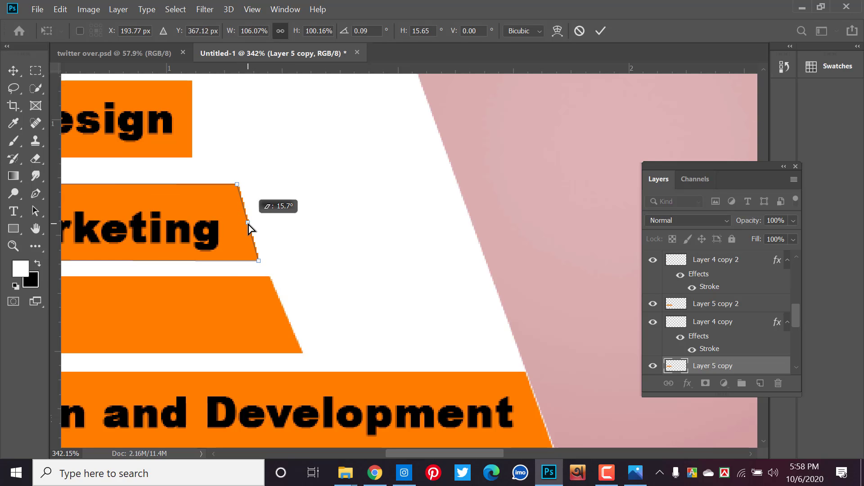
{"action": "left_click_drag", "start_coordinate": [248, 223], "coordinate": [248, 225]}
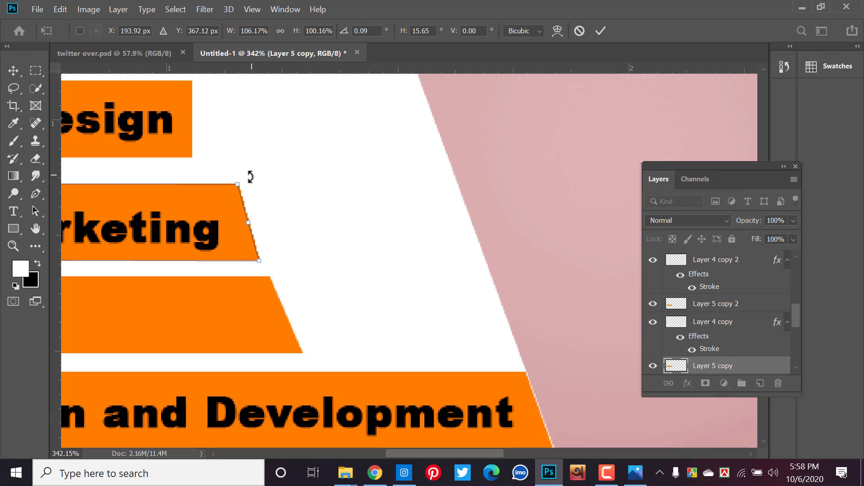
{"action": "left_click_drag", "start_coordinate": [237, 185], "coordinate": [234, 186]}
{"action": "key", "text": "v"}
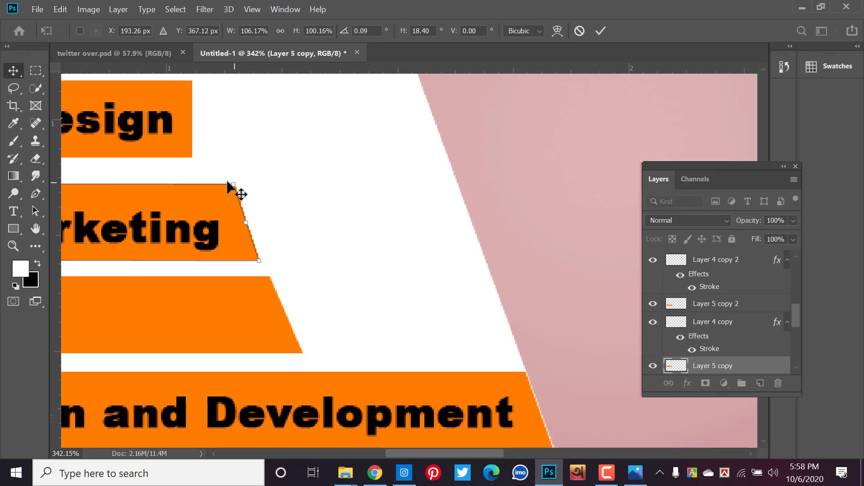
- Skew the Graphic Design bar's right end to match the other bars
{"action": "left_click", "coordinate": [189, 137]}
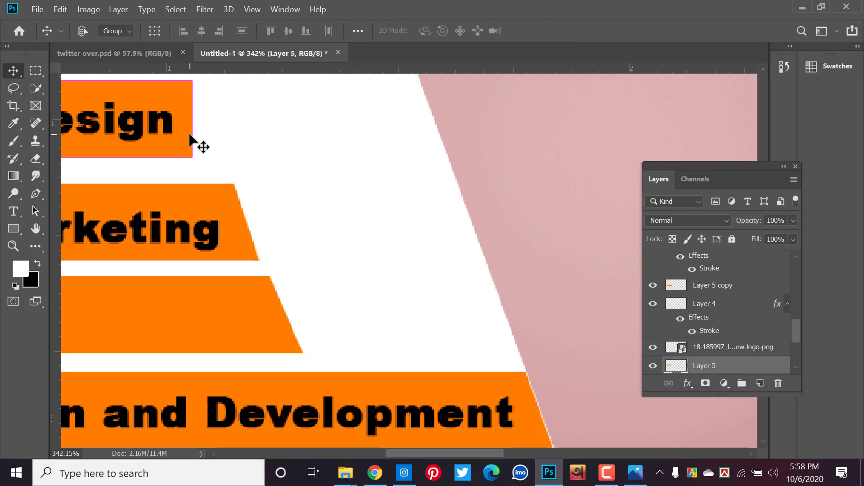
{"action": "key", "text": "ctrl+t"}
{"action": "scroll", "coordinate": [189, 113], "scroll_direction": "up", "scroll_amount": 1}
{"action": "scroll", "coordinate": [190, 112], "scroll_direction": "up", "scroll_amount": 1}
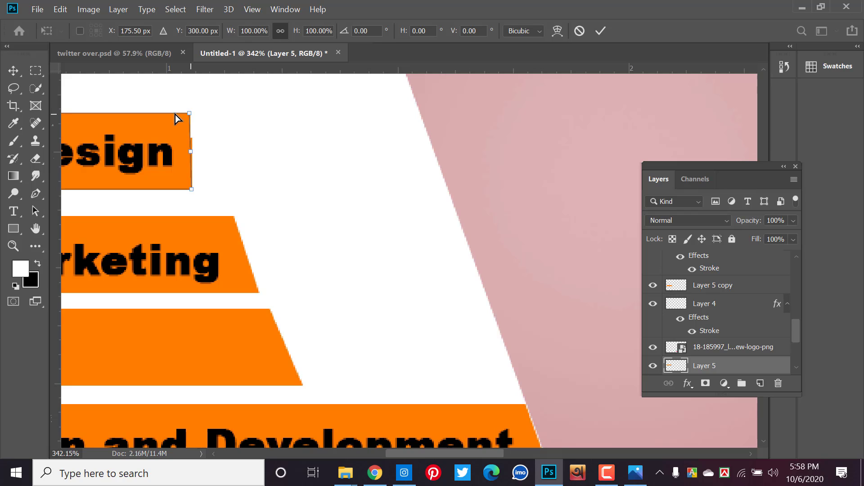
{"action": "left_click_drag", "start_coordinate": [175, 114], "coordinate": [163, 115]}
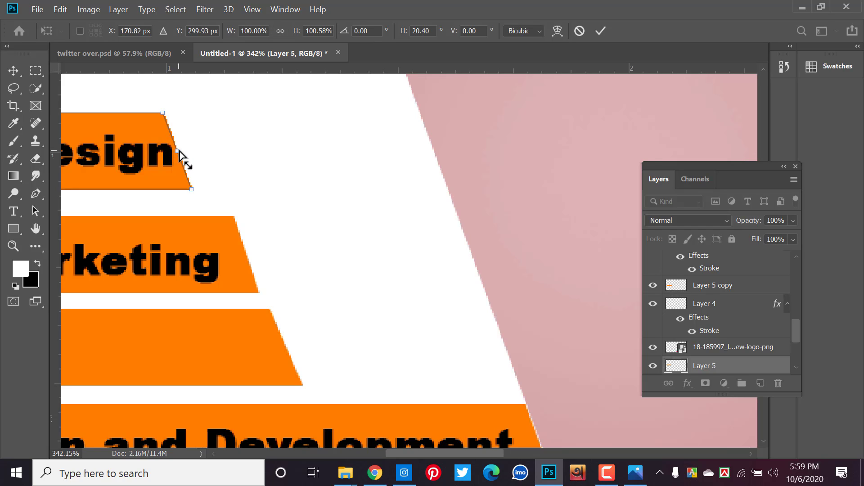
{"action": "left_click_drag", "start_coordinate": [177, 151], "coordinate": [198, 152]}
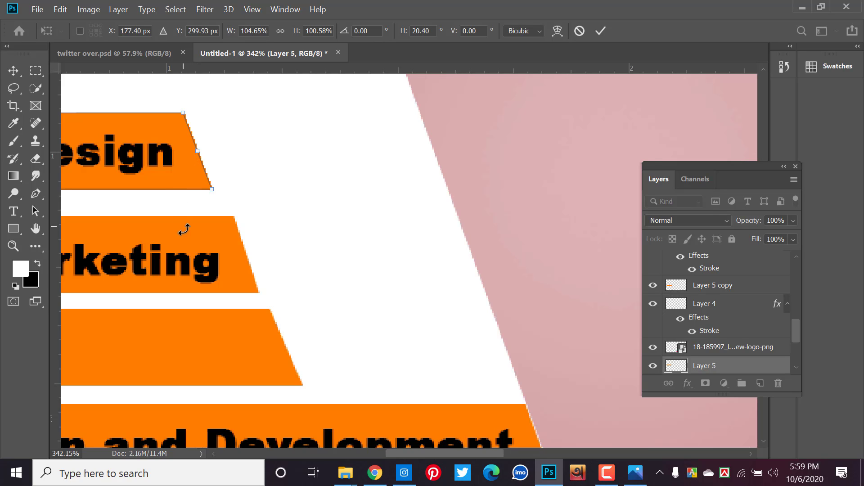
{"action": "key", "text": "Return"}
- Fine-tune the slant on the Digital Marketing bar's right end
{"action": "left_click", "coordinate": [236, 242], "text": "ctrl"}
{"action": "key", "text": "ctrl+t"}
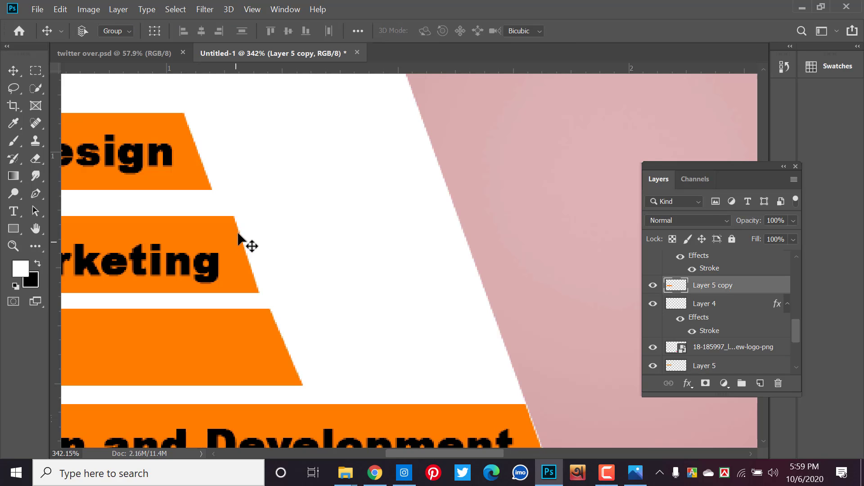
{"action": "left_click_drag", "start_coordinate": [261, 219], "coordinate": [253, 219]}
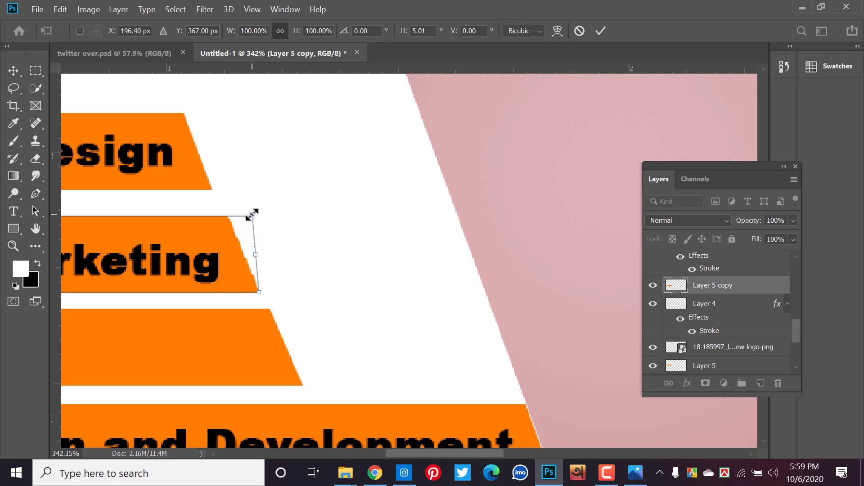
{"action": "key", "text": "Return"}
{"action": "scroll", "coordinate": [254, 235], "scroll_direction": "down", "scroll_amount": 3}
- Copy the Digital Marketing label onto the empty third course bar
{"action": "scroll", "coordinate": [255, 235], "scroll_direction": "down", "scroll_amount": 2}
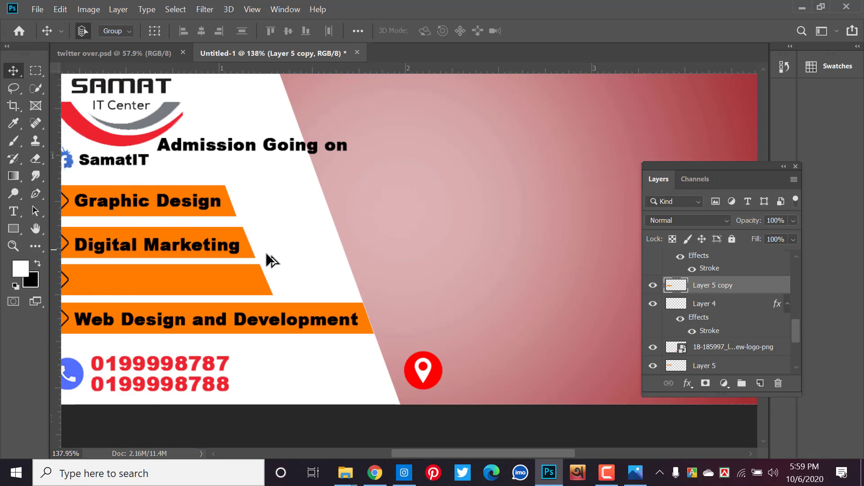
{"action": "scroll", "coordinate": [265, 254], "scroll_direction": "down", "scroll_amount": 1}
{"action": "scroll", "coordinate": [270, 270], "scroll_direction": "down", "scroll_amount": 1}
{"action": "left_click", "coordinate": [260, 289]}
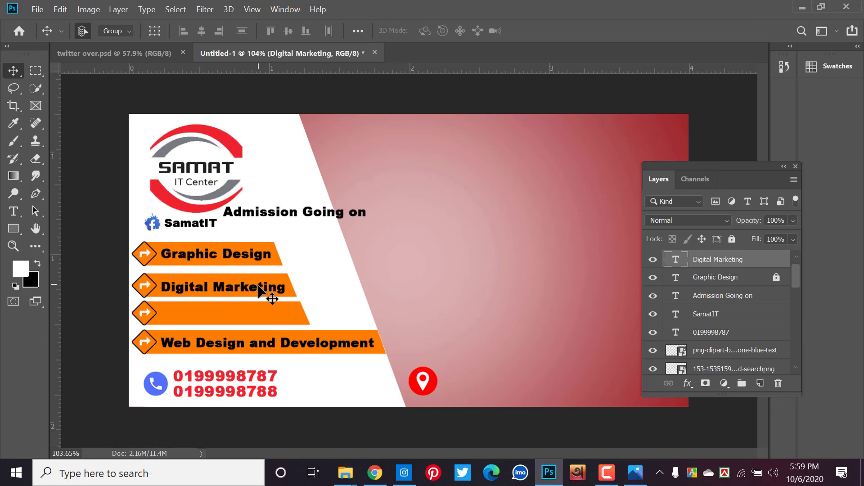
{"action": "left_click_drag", "start_coordinate": [260, 286], "coordinate": [260, 314]}
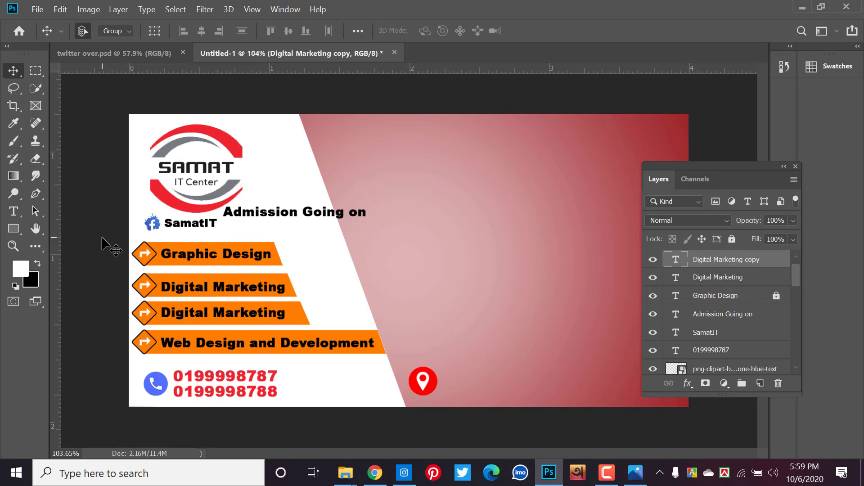
{"action": "left_click", "coordinate": [328, 234]}
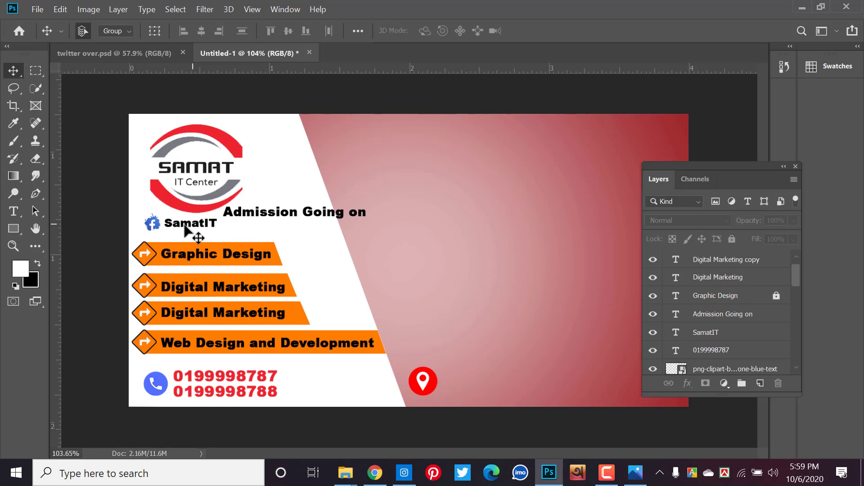
- Move the logo up and left and scale it down to 69%
{"action": "left_click_drag", "start_coordinate": [221, 174], "coordinate": [223, 190]}
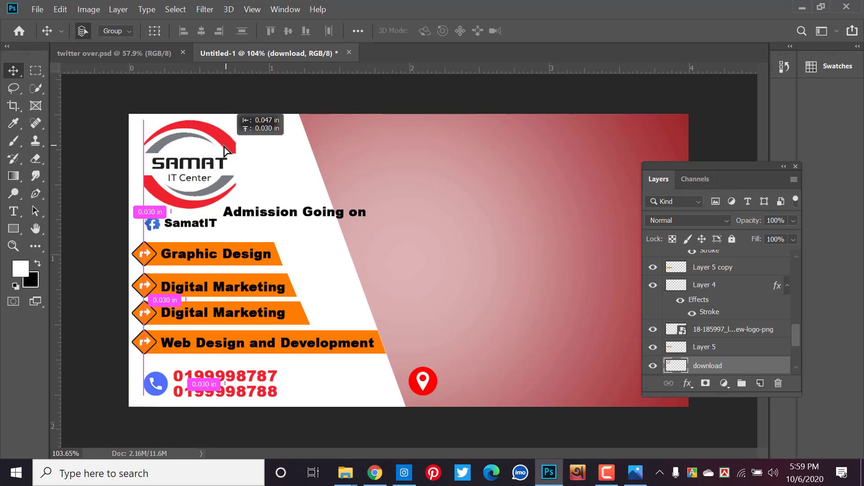
{"action": "key", "text": "ctrl+t"}
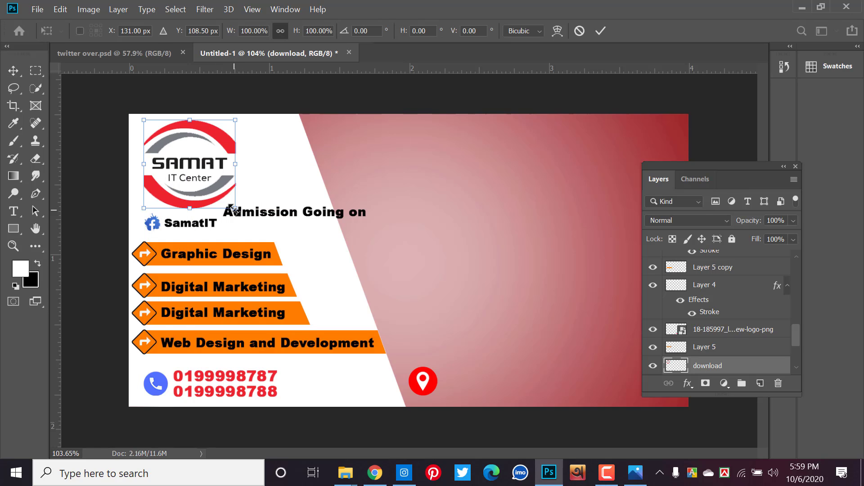
{"action": "left_click_drag", "start_coordinate": [231, 208], "coordinate": [207, 182]}
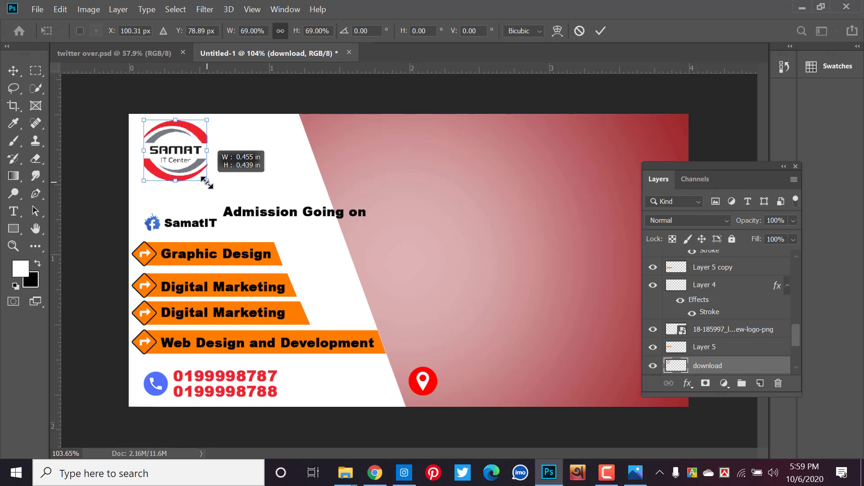
{"action": "key", "text": "Return"}
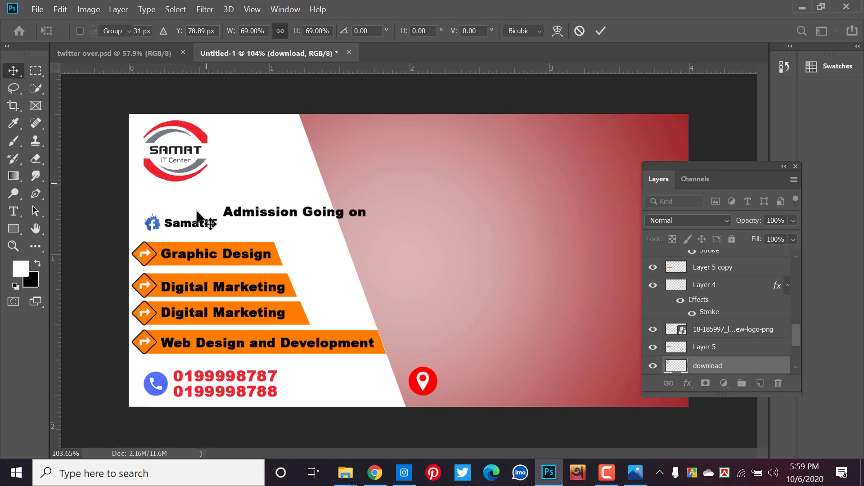
- Place SamatIT and its Facebook icon below the logo, then shift Admission Going on into line
{"action": "key", "text": "ctrl+shift+alt+n"}
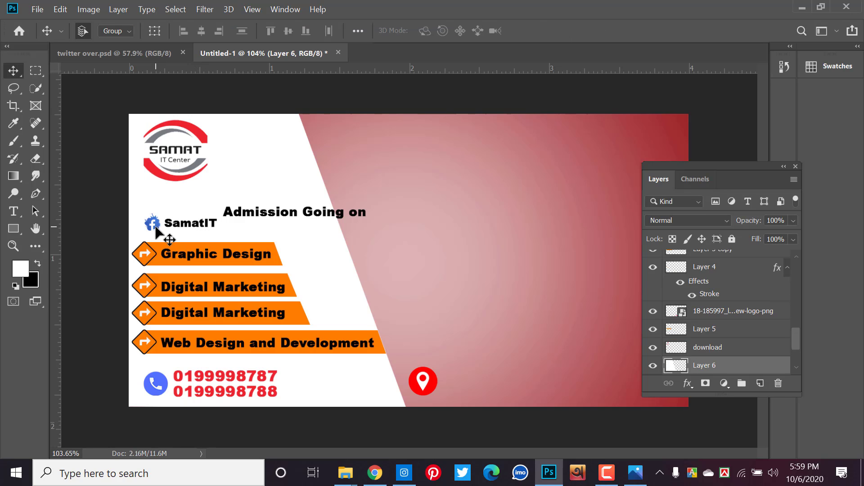
{"action": "left_click_drag", "start_coordinate": [153, 228], "coordinate": [162, 210]}
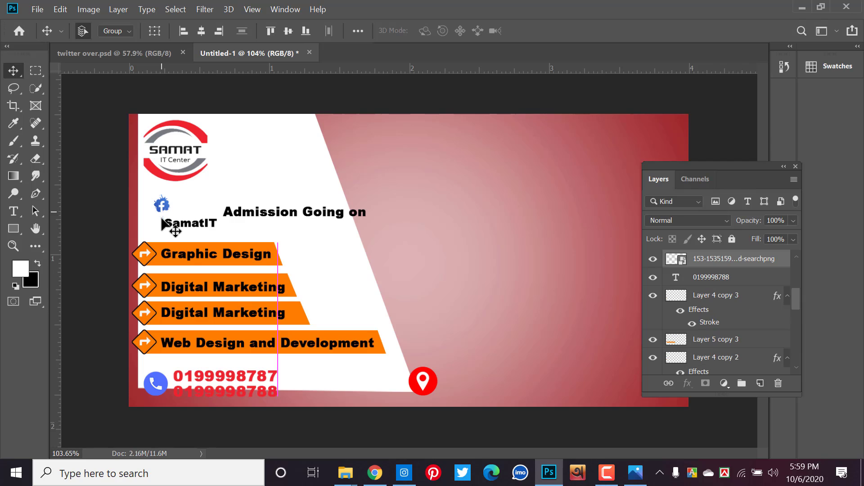
{"action": "key", "text": "ctrl+z"}
{"action": "key", "text": "ctrl+z"}
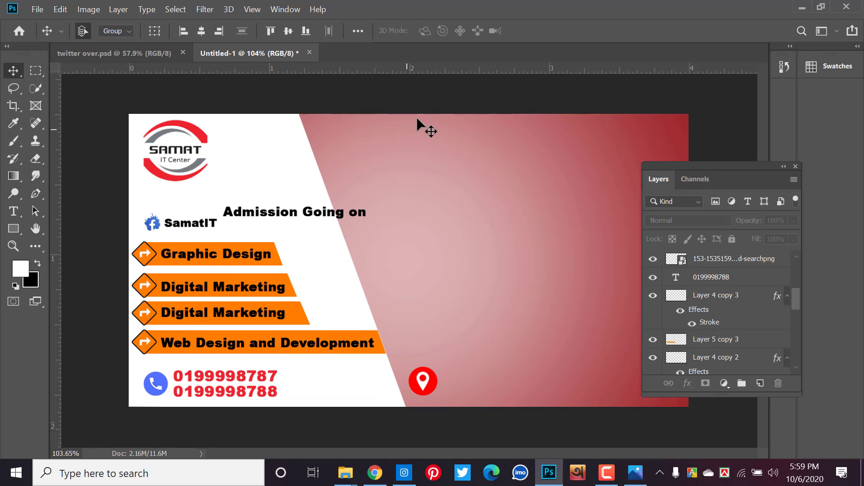
{"action": "key", "text": "ctrl+z"}
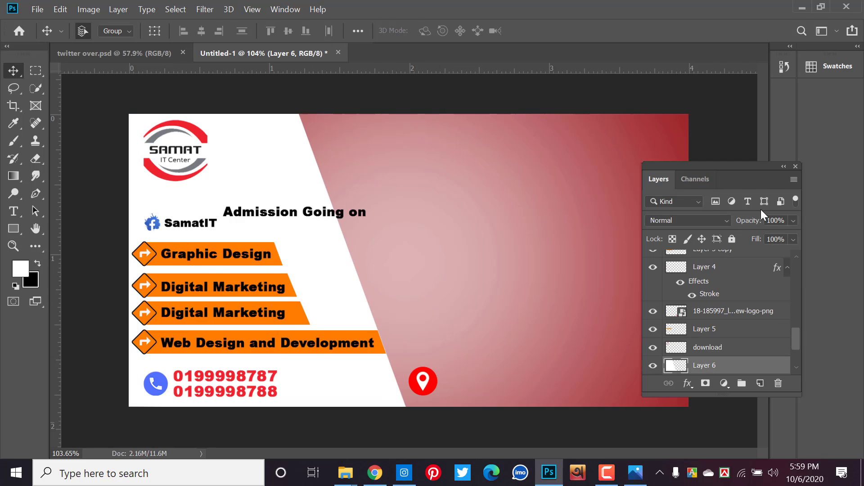
{"action": "left_click", "coordinate": [188, 224]}
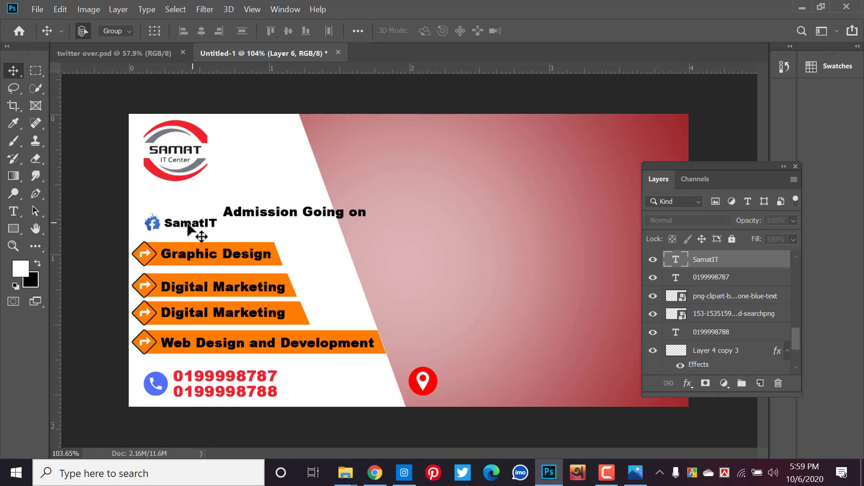
{"action": "left_click", "coordinate": [152, 222], "text": "shift"}
{"action": "mouse_move", "coordinate": [172, 212]}
{"action": "left_mouse_down"}
{"action": "mouse_move", "coordinate": [217, 182]}
{"action": "mouse_move", "coordinate": [224, 161]}
{"action": "left_mouse_up"}
{"action": "left_click_drag", "start_coordinate": [218, 164], "coordinate": [153, 187]}
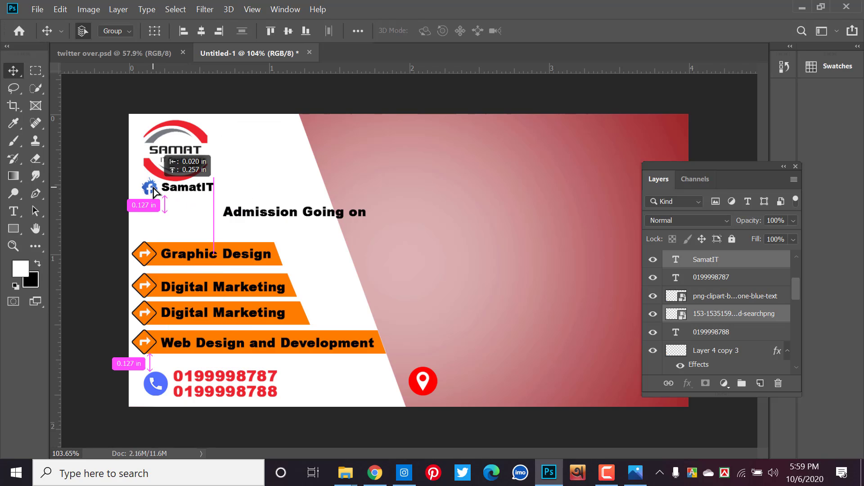
{"action": "left_click", "coordinate": [236, 208]}
{"action": "left_click_drag", "start_coordinate": [237, 205], "coordinate": [272, 232]}
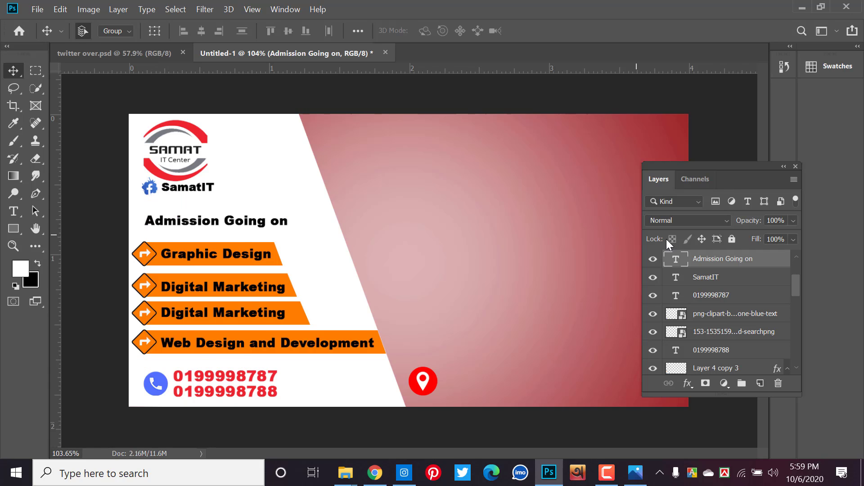
- Give the Admission Going on headline a 6 px stroke in the logo's red (ee252f)
{"action": "right_click", "coordinate": [717, 257]}
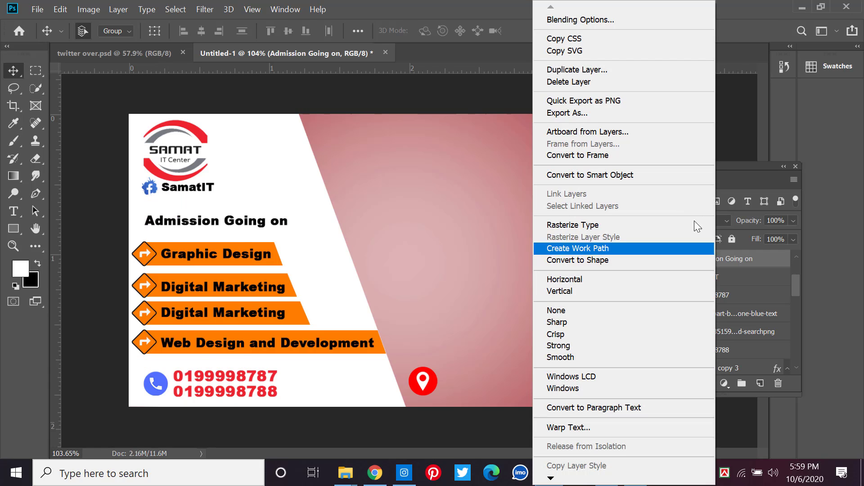
{"action": "left_click", "coordinate": [624, 24]}
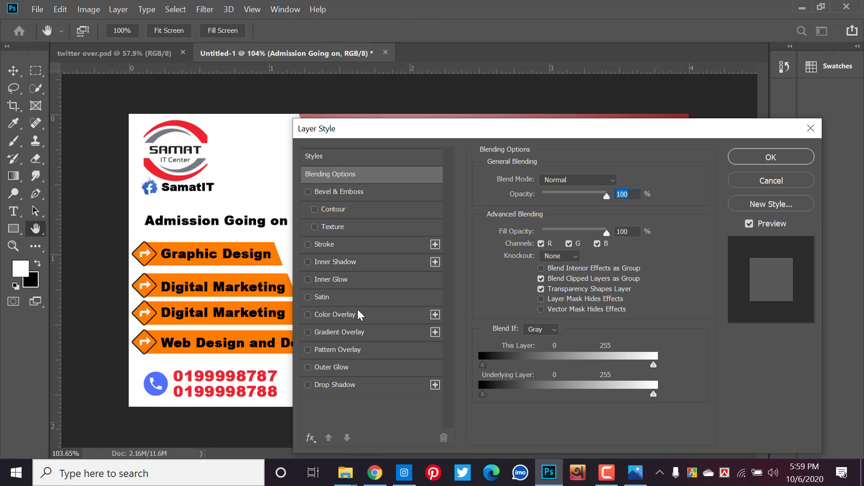
{"action": "left_click", "coordinate": [361, 247]}
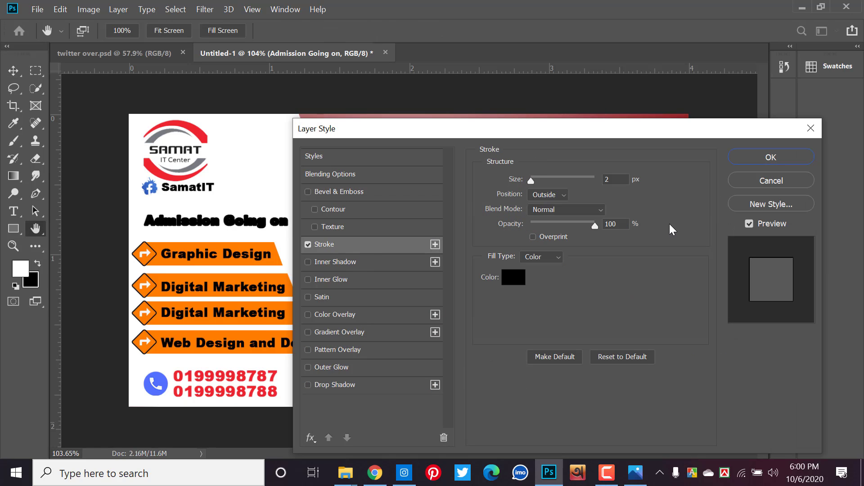
{"action": "left_click_drag", "start_coordinate": [532, 184], "coordinate": [533, 185]}
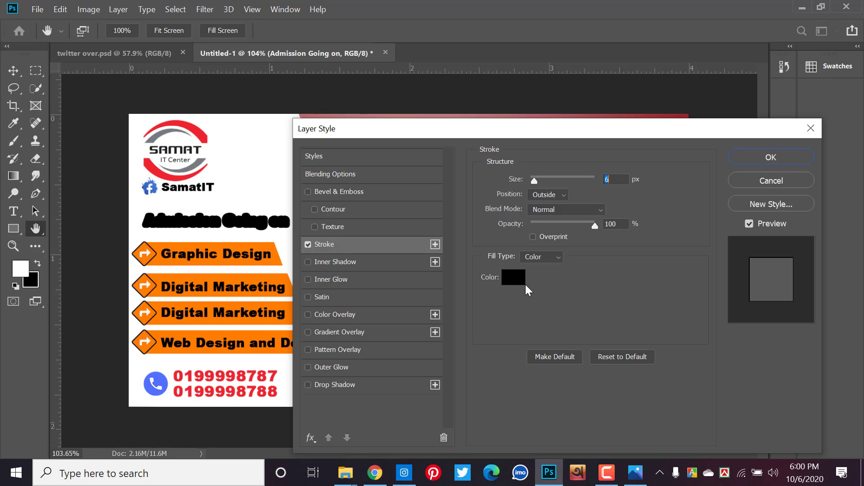
{"action": "left_click", "coordinate": [513, 277]}
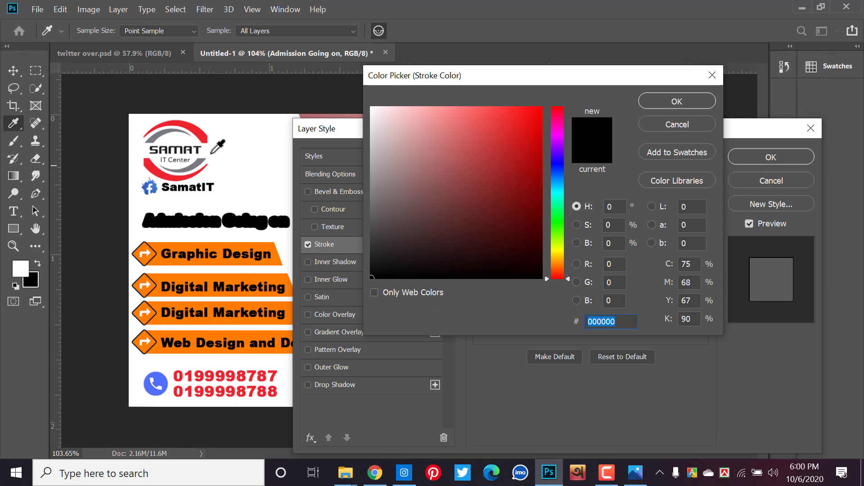
{"action": "left_click", "coordinate": [203, 134]}
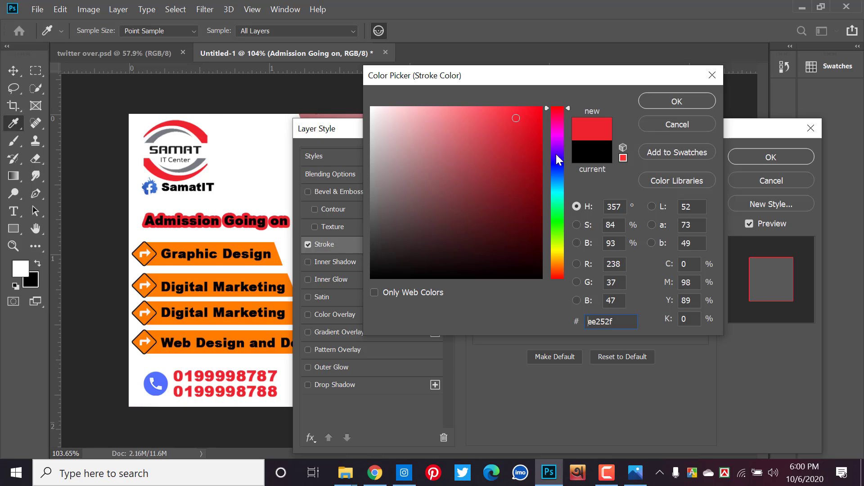
{"action": "left_click", "coordinate": [679, 103]}
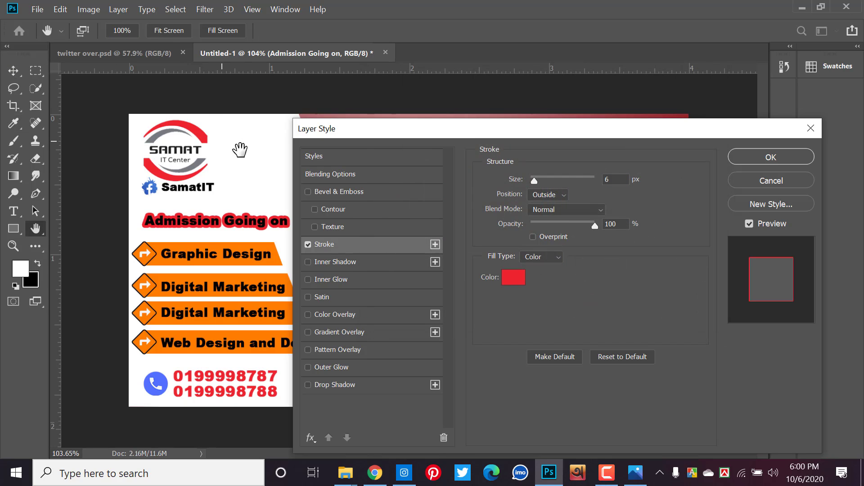
{"action": "left_click", "coordinate": [771, 157]}
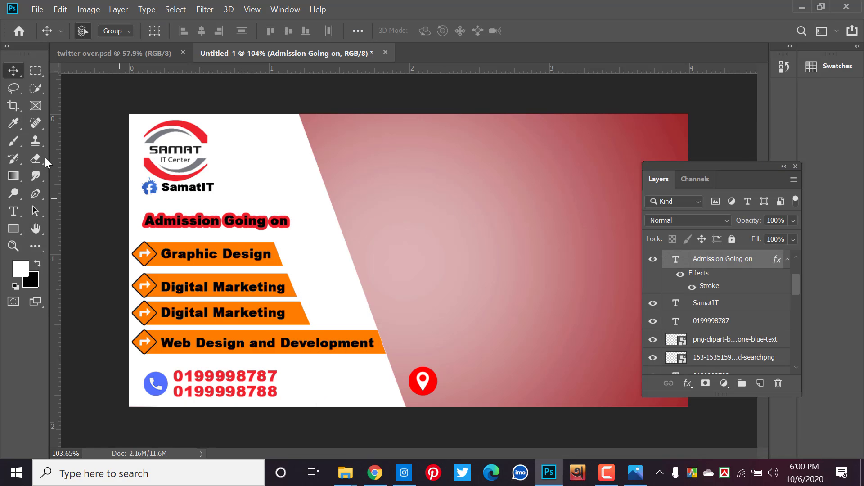
- Set the Admission Going on headline in the Vampire Bite Solid font
{"action": "left_click", "coordinate": [19, 217]}
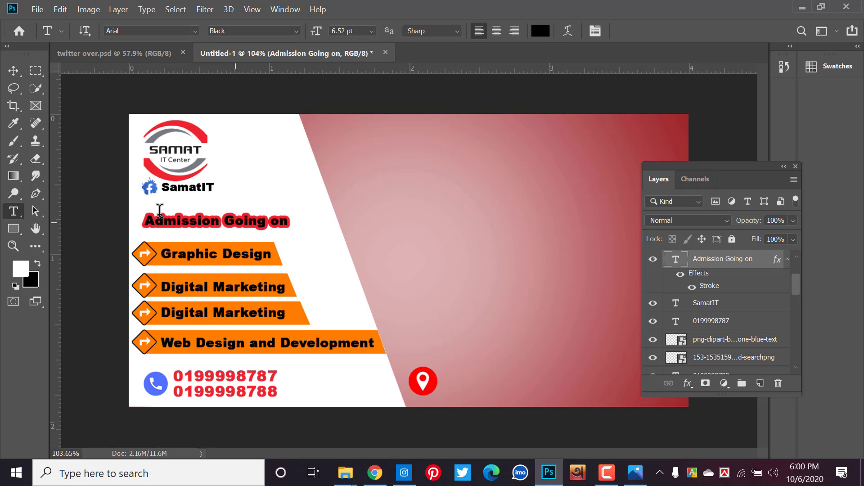
{"action": "left_click", "coordinate": [19, 73]}
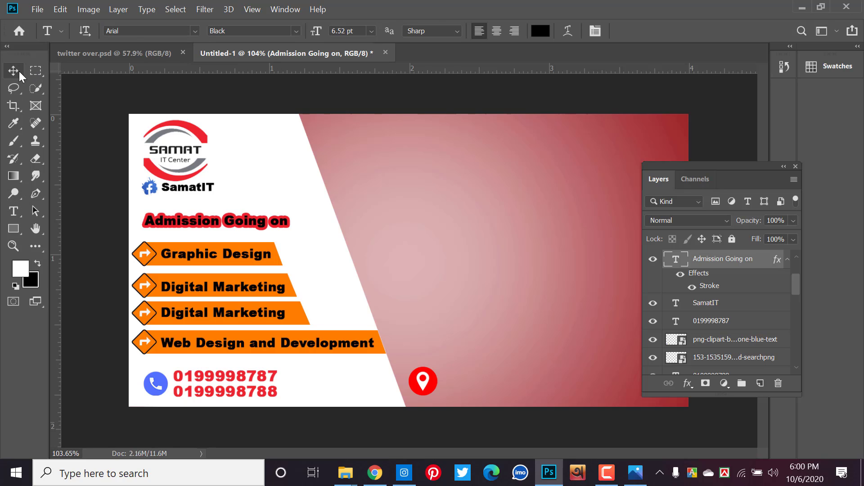
{"action": "left_click", "coordinate": [19, 214]}
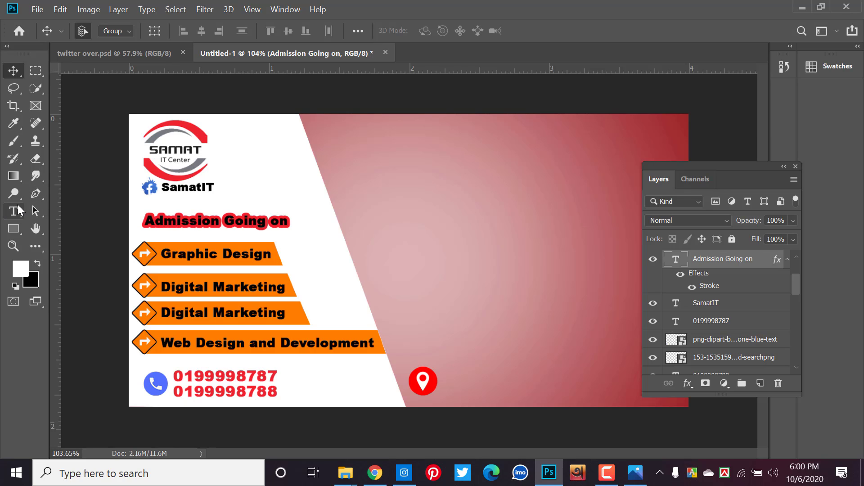
{"action": "left_click", "coordinate": [164, 220]}
{"action": "key", "text": "ctrl+a"}
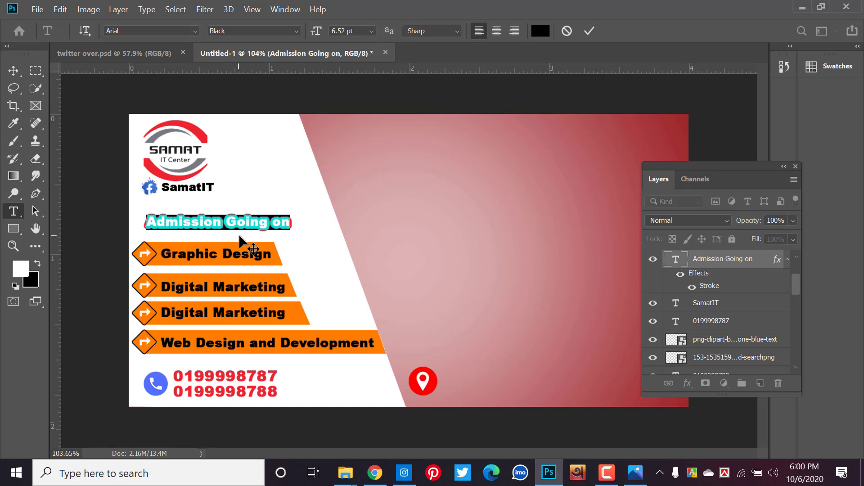
{"action": "key", "text": "ctrl+t"}
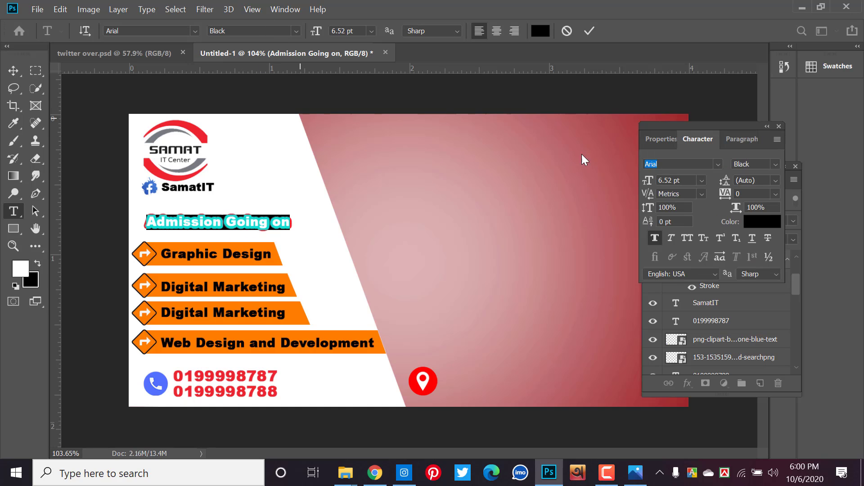
{"action": "scroll", "coordinate": [670, 159], "scroll_direction": "down", "scroll_amount": 2}
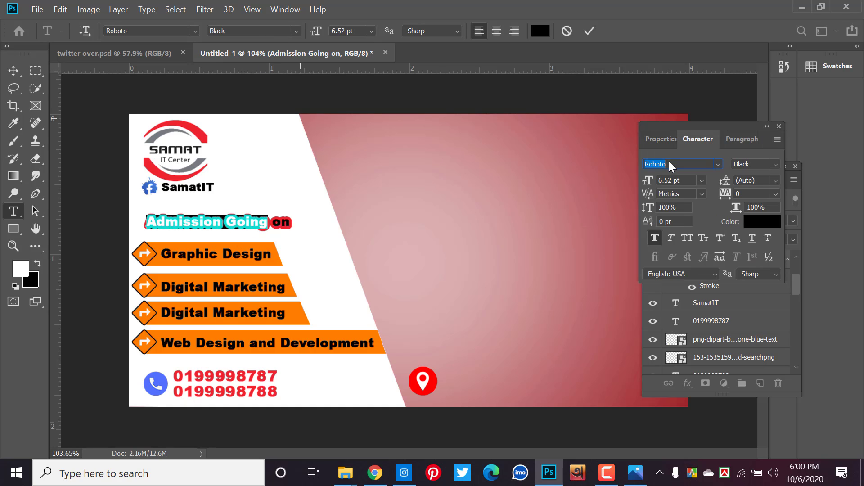
{"action": "scroll", "coordinate": [669, 161], "scroll_direction": "down", "scroll_amount": 2}
{"action": "scroll", "coordinate": [669, 161], "scroll_direction": "down", "scroll_amount": 2}
{"action": "scroll", "coordinate": [669, 161], "scroll_direction": "down", "scroll_amount": 2}
{"action": "scroll", "coordinate": [669, 161], "scroll_direction": "down", "scroll_amount": 1}
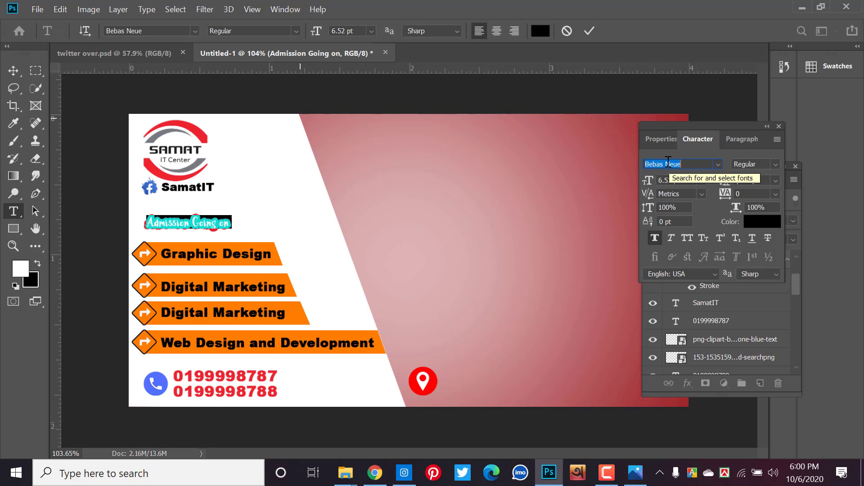
{"action": "scroll", "coordinate": [669, 161], "scroll_direction": "down", "scroll_amount": 1}
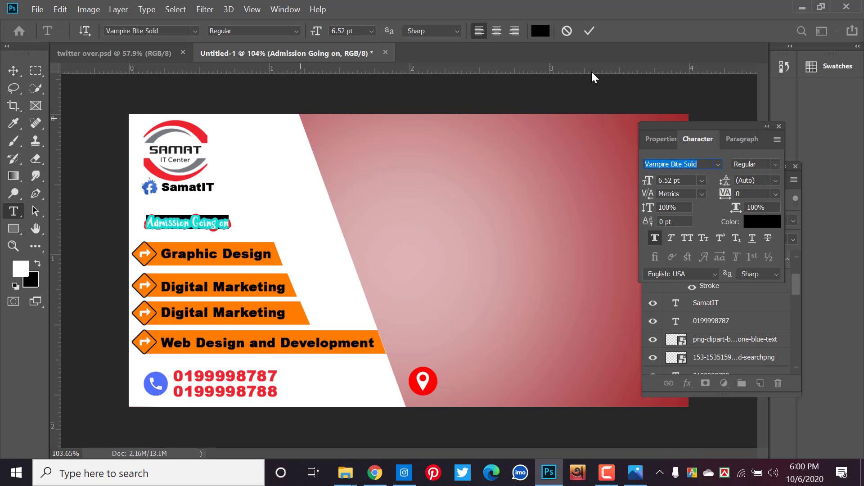
{"action": "left_click", "coordinate": [594, 31]}
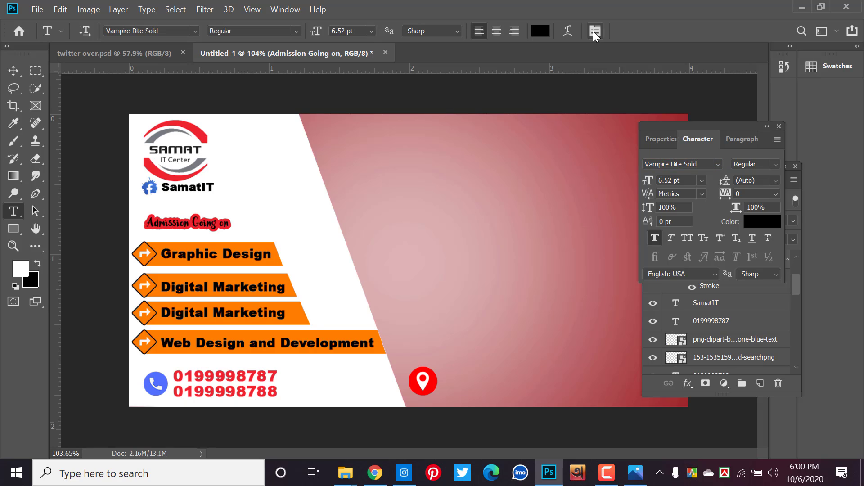
- Scale the headline to about 224% and position it just under SamatIT
{"action": "left_click", "coordinate": [20, 77]}
{"action": "key", "text": "ctrl+t"}
{"action": "left_click_drag", "start_coordinate": [229, 216], "coordinate": [338, 177]}
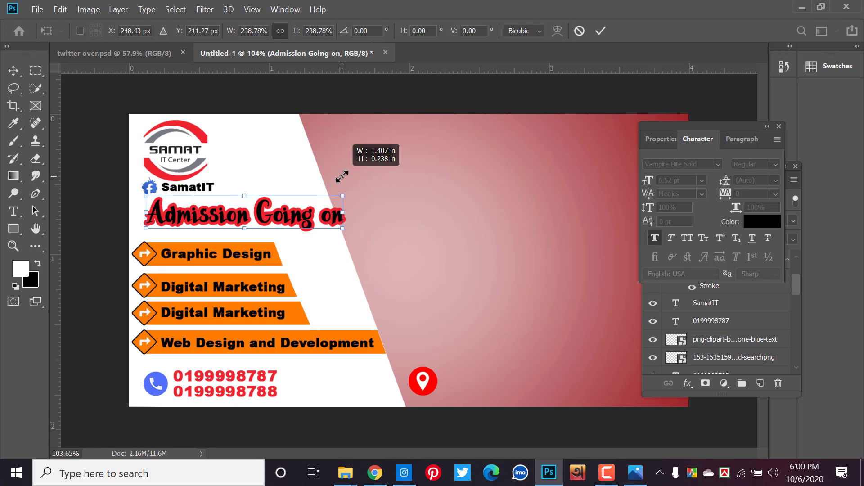
{"action": "left_click_drag", "start_coordinate": [339, 177], "coordinate": [343, 176]}
{"action": "left_click_drag", "start_coordinate": [279, 209], "coordinate": [275, 209]}
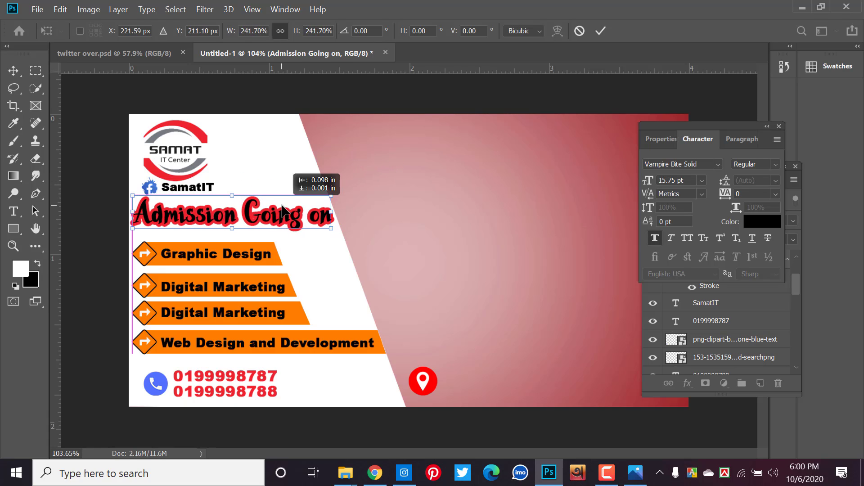
{"action": "left_click_drag", "start_coordinate": [331, 196], "coordinate": [319, 196]}
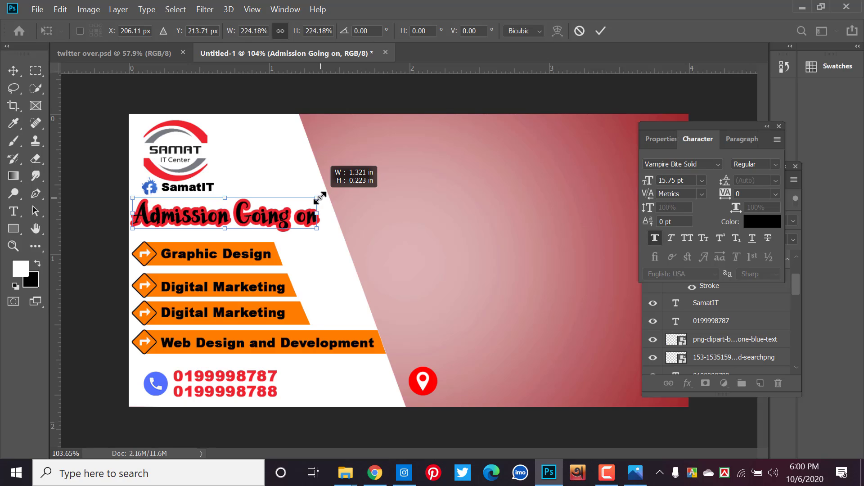
{"action": "left_click_drag", "start_coordinate": [275, 216], "coordinate": [283, 215]}
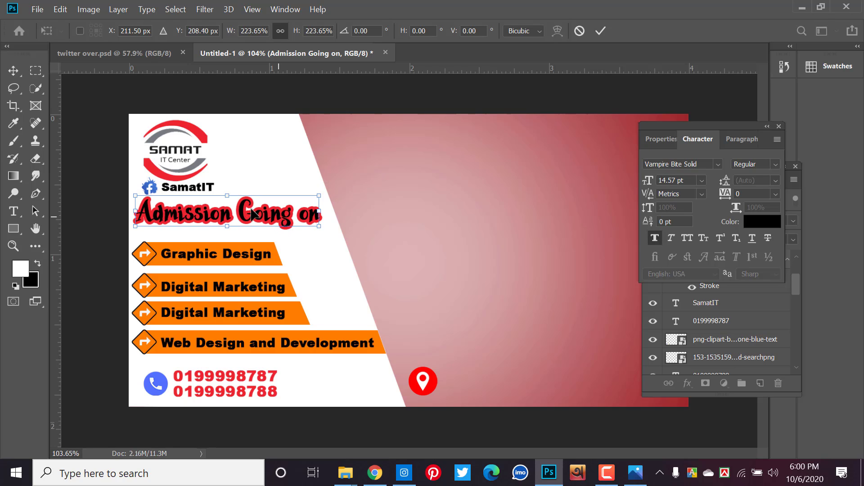
{"action": "key", "text": "Return"}
{"action": "key", "text": "t"}
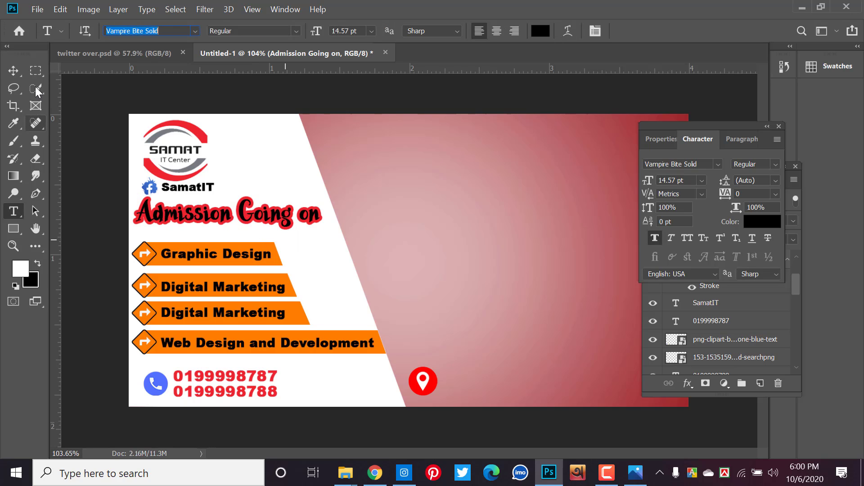
{"action": "left_click", "coordinate": [13, 71]}
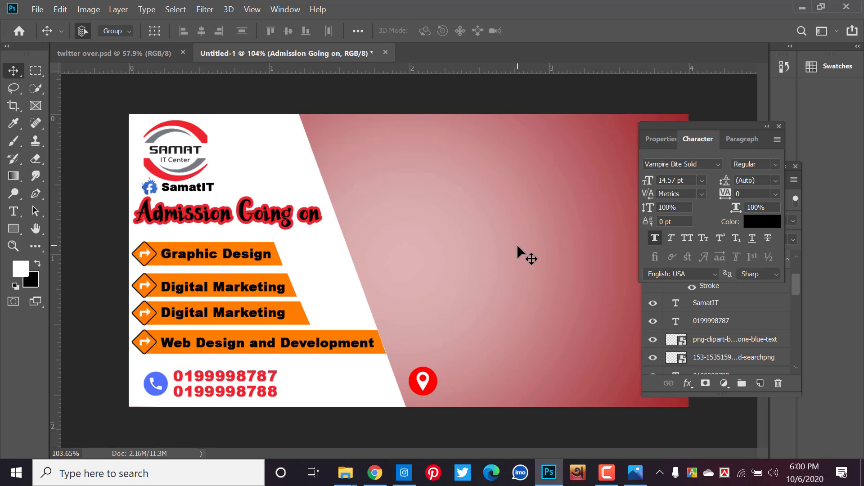
- Copy the Web Design and Development text beside the red pin and retype it as the address
{"action": "scroll", "coordinate": [517, 247], "scroll_direction": "down", "scroll_amount": 3}
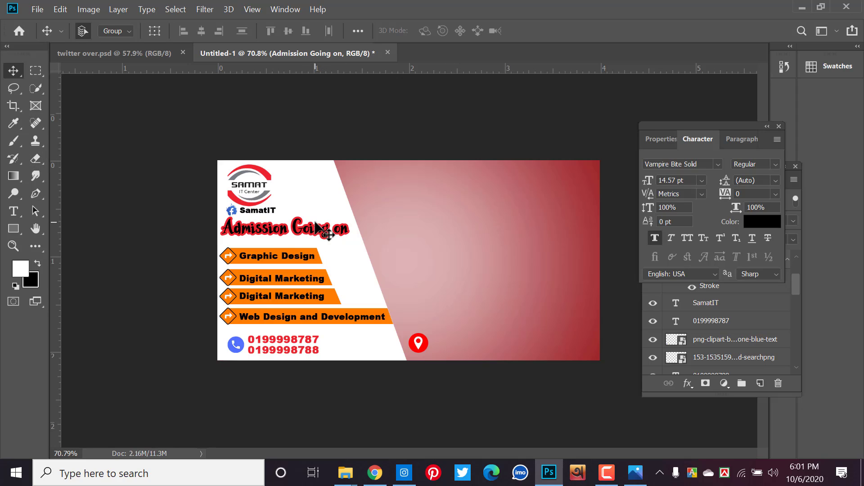
{"action": "left_click", "coordinate": [310, 318]}
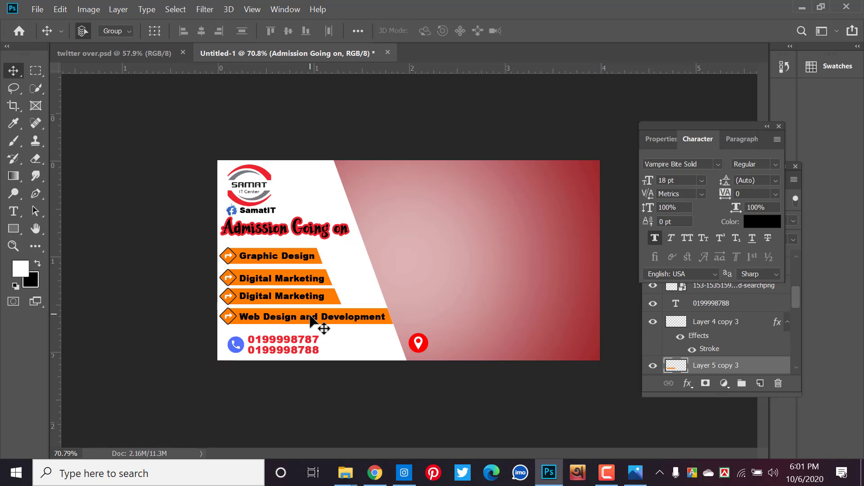
{"action": "left_click_drag", "start_coordinate": [310, 318], "coordinate": [522, 345]}
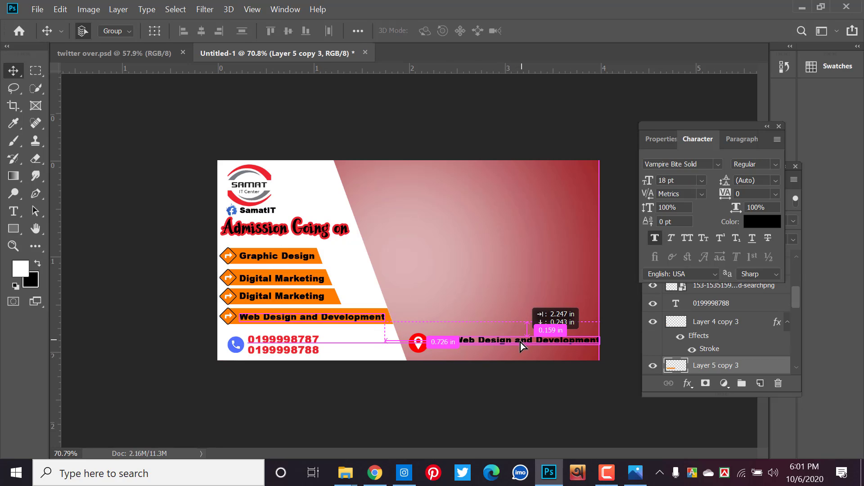
{"action": "left_click_drag", "start_coordinate": [522, 345], "coordinate": [521, 341]}
{"action": "left_click", "coordinate": [13, 211]}
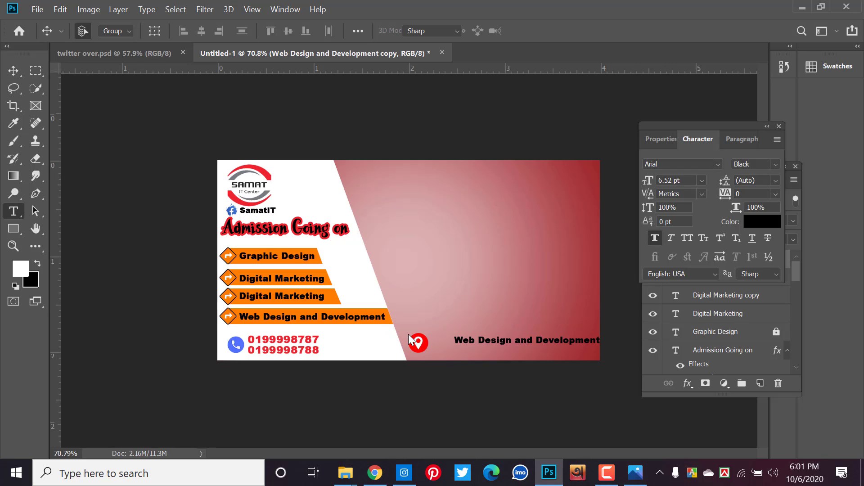
{"action": "left_click_drag", "start_coordinate": [461, 340], "coordinate": [745, 337]}
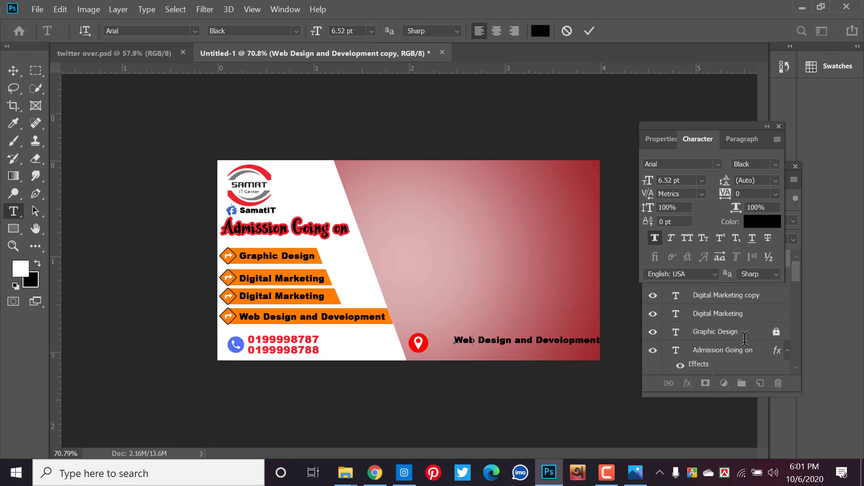
{"action": "type", "text": "Hazaribag, T"}
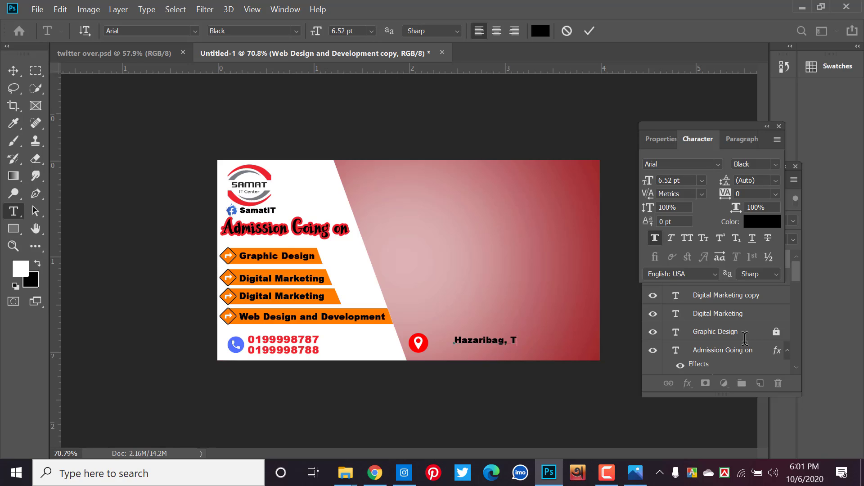
{"action": "type", "text": "enarimor"}
{"action": "left_click", "coordinate": [12, 70]}
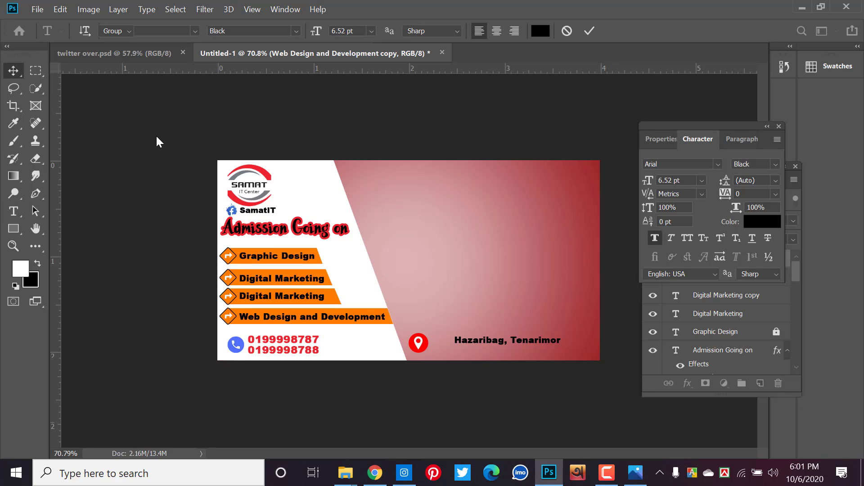
- Change the address text colour to white (ffffff)
{"action": "left_click", "coordinate": [13, 211]}
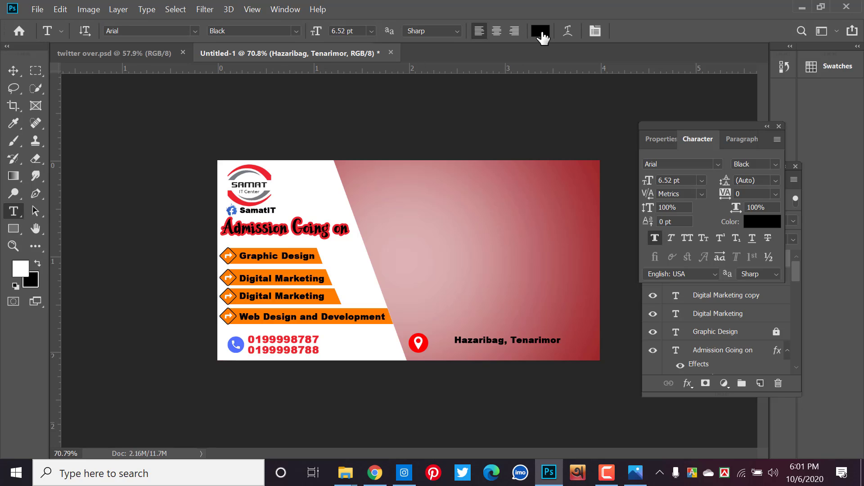
{"action": "left_click", "coordinate": [540, 32]}
{"action": "type", "text": "ffffff"}
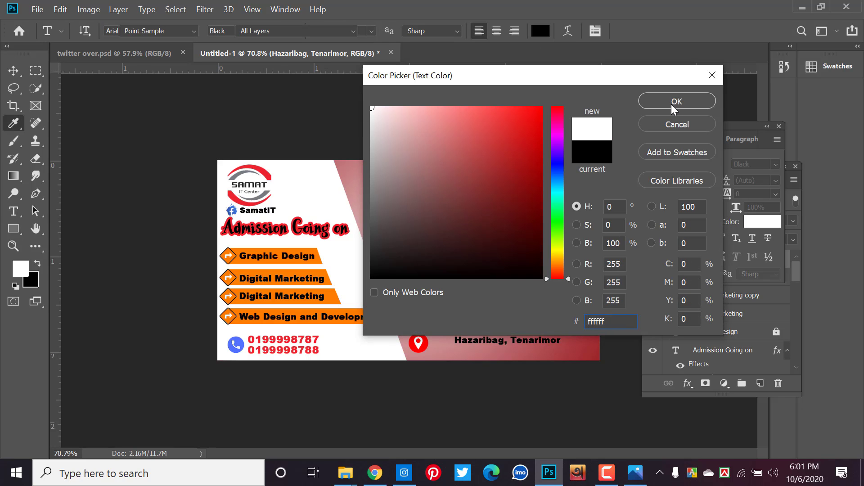
{"action": "left_click", "coordinate": [671, 101]}
{"action": "left_click", "coordinate": [13, 71]}
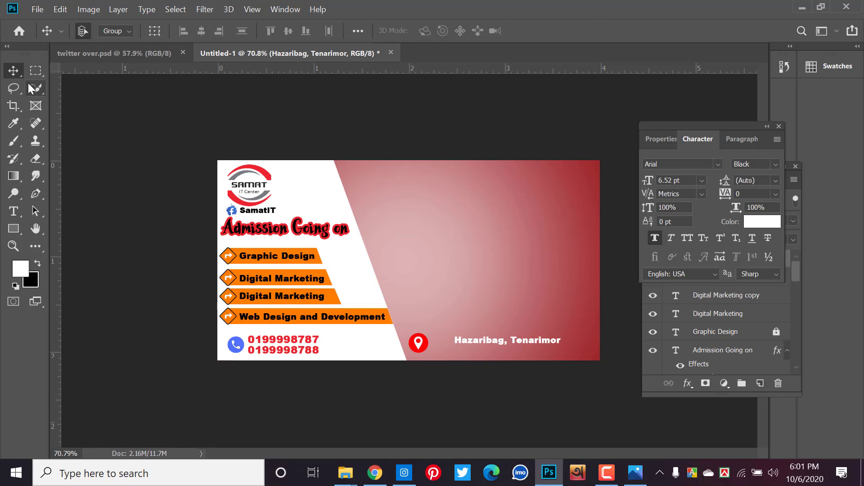
- Scale the address text up to about 141% beside the pin
{"action": "key", "text": "ctrl+t"}
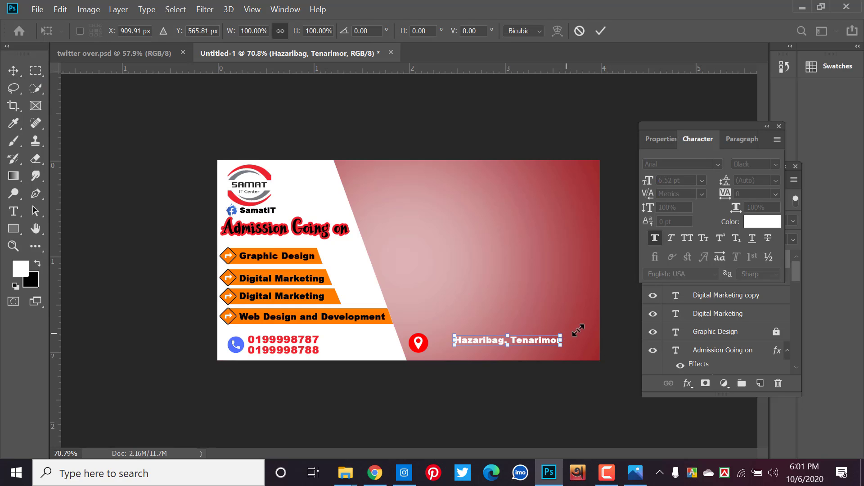
{"action": "left_click_drag", "start_coordinate": [578, 330], "coordinate": [604, 331]}
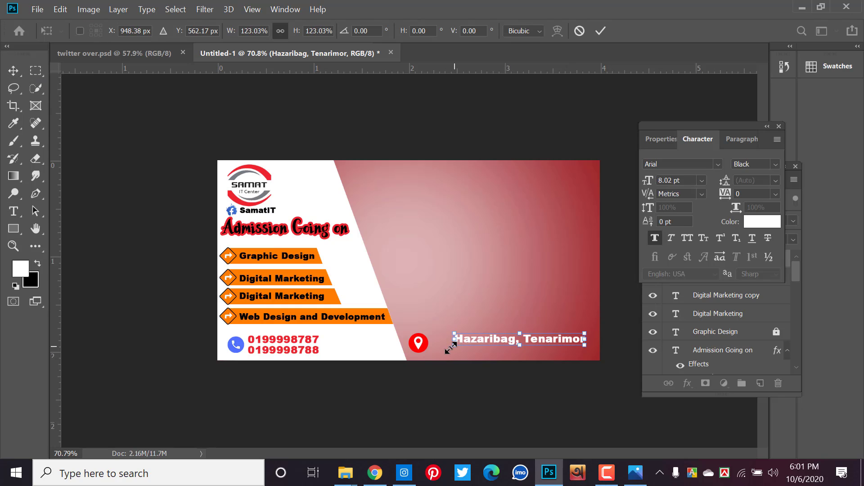
{"action": "mouse_move", "coordinate": [450, 348]}
{"action": "left_mouse_down"}
{"action": "mouse_move", "coordinate": [435, 347]}
{"action": "mouse_move", "coordinate": [482, 343]}
{"action": "left_mouse_up"}
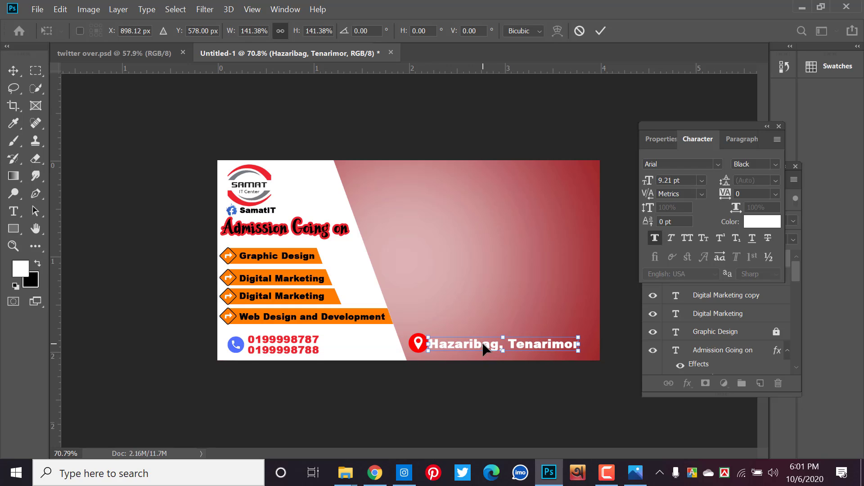
{"action": "key", "text": "Return"}
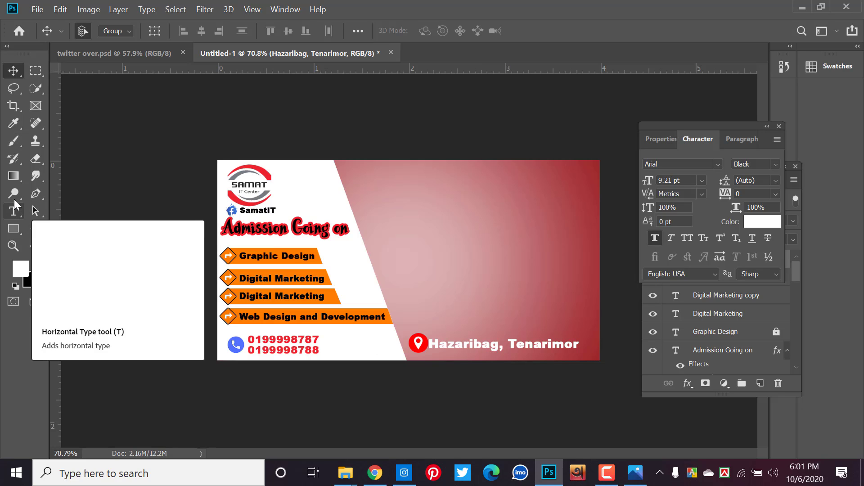
- Draw a white rounded pill, about 541 × 56 px, around the address text
{"action": "left_click", "coordinate": [15, 230]}
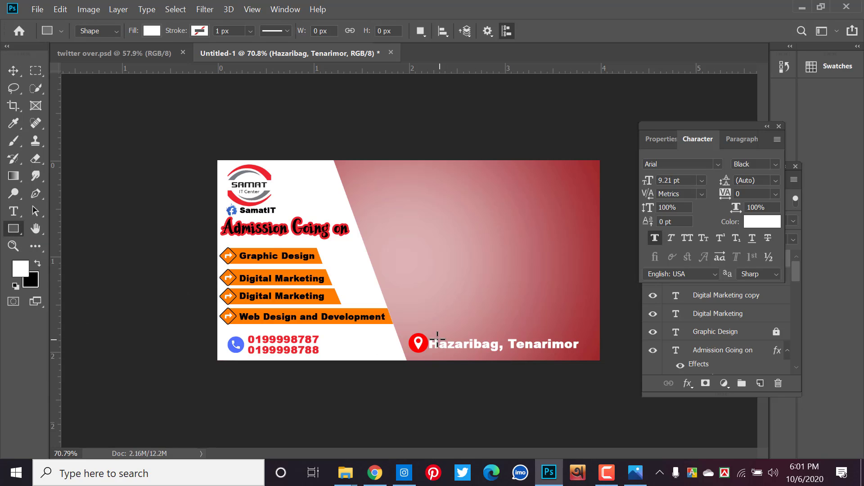
{"action": "left_click_drag", "start_coordinate": [422, 335], "coordinate": [527, 350]}
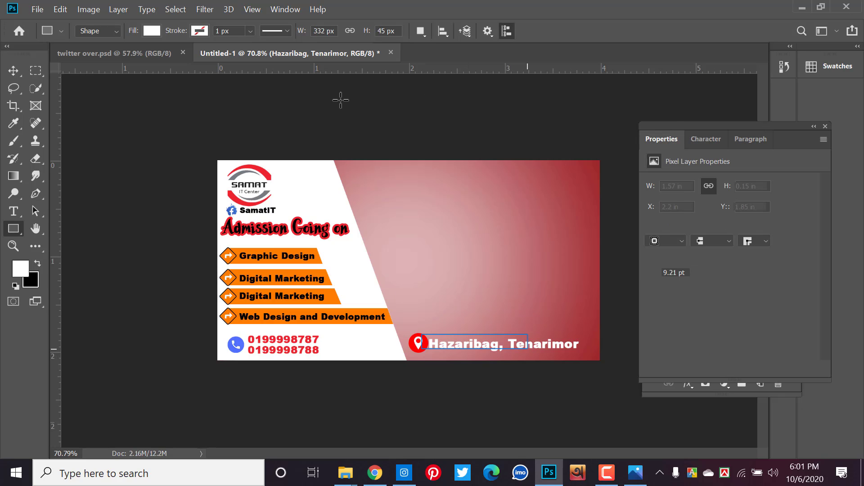
{"action": "right_click", "coordinate": [19, 229]}
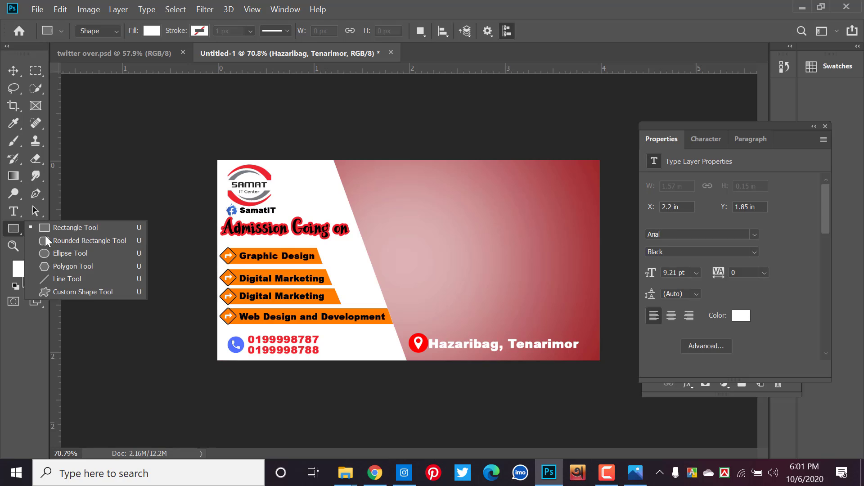
{"action": "left_click", "coordinate": [104, 241]}
{"action": "left_click", "coordinate": [401, 335]}
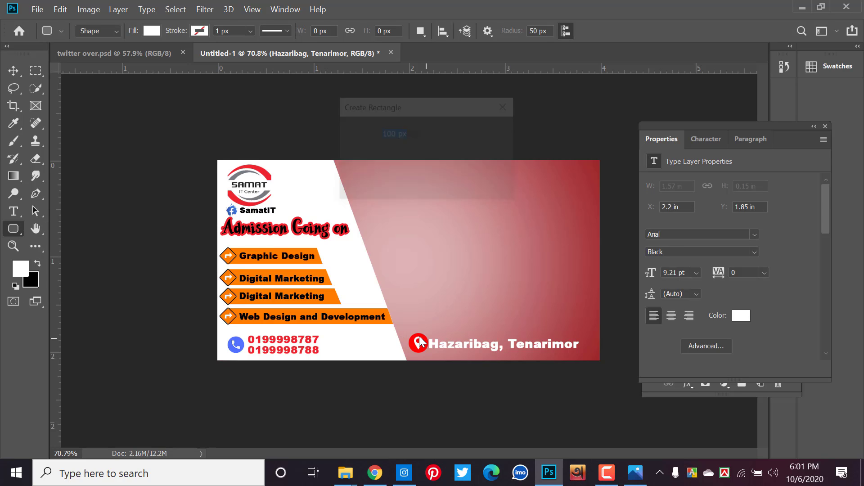
{"action": "left_click", "coordinate": [468, 187]}
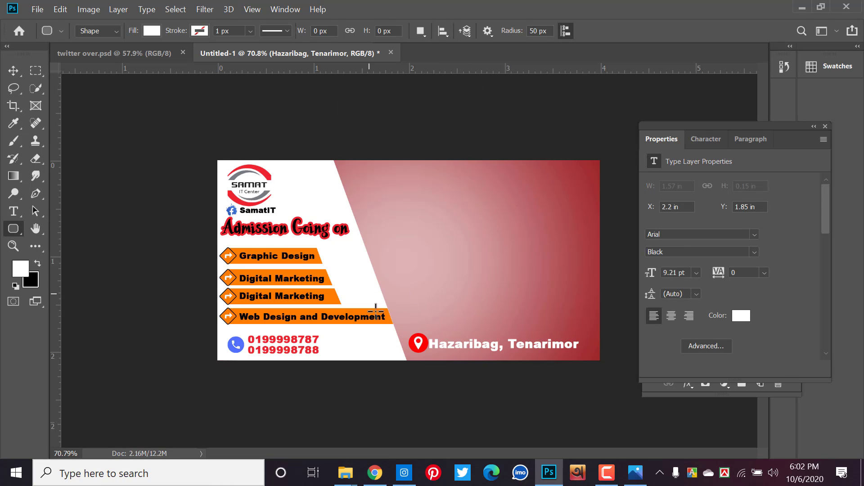
{"action": "left_click_drag", "start_coordinate": [416, 334], "coordinate": [587, 354]}
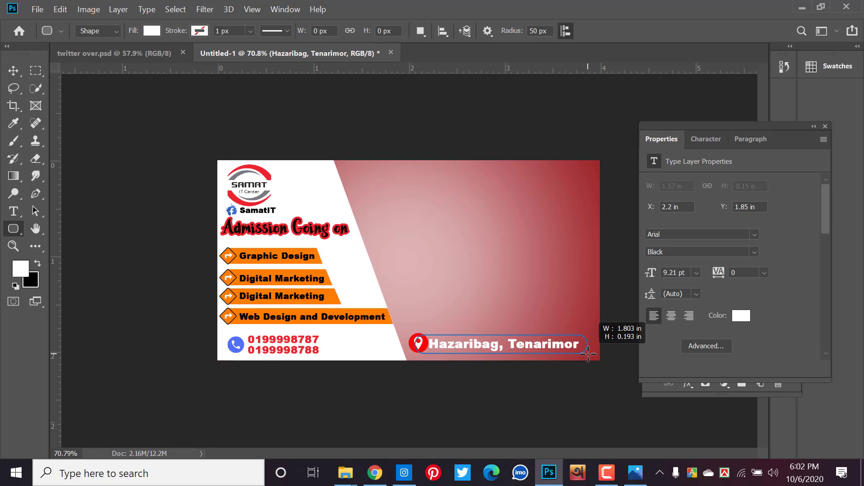
{"action": "left_click_drag", "start_coordinate": [588, 354], "coordinate": [586, 353]}
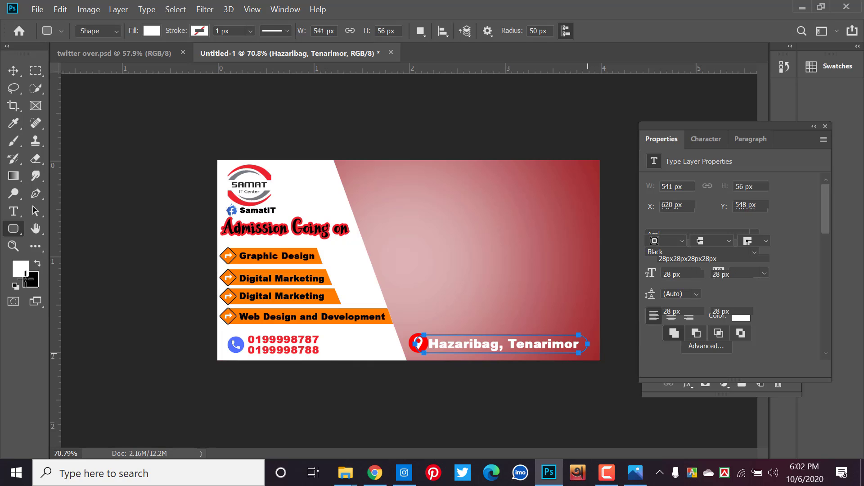
{"action": "scroll", "coordinate": [369, 290], "scroll_direction": "up", "scroll_amount": 3}
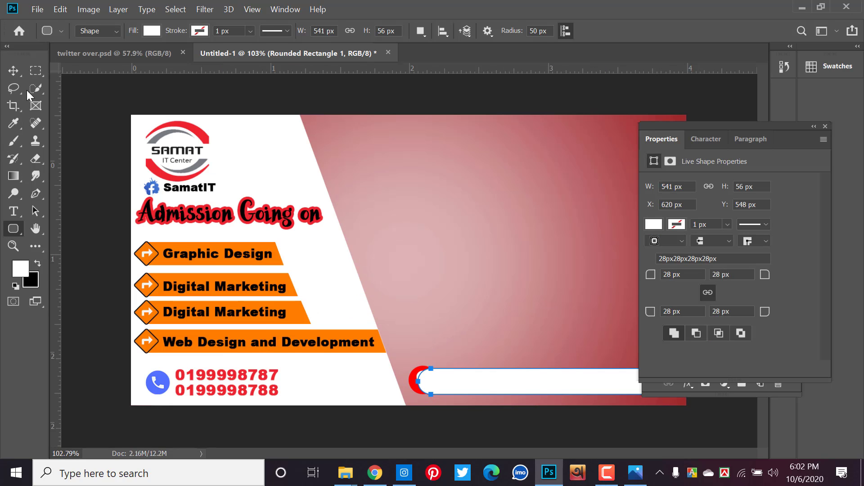
{"action": "left_click", "coordinate": [13, 71]}
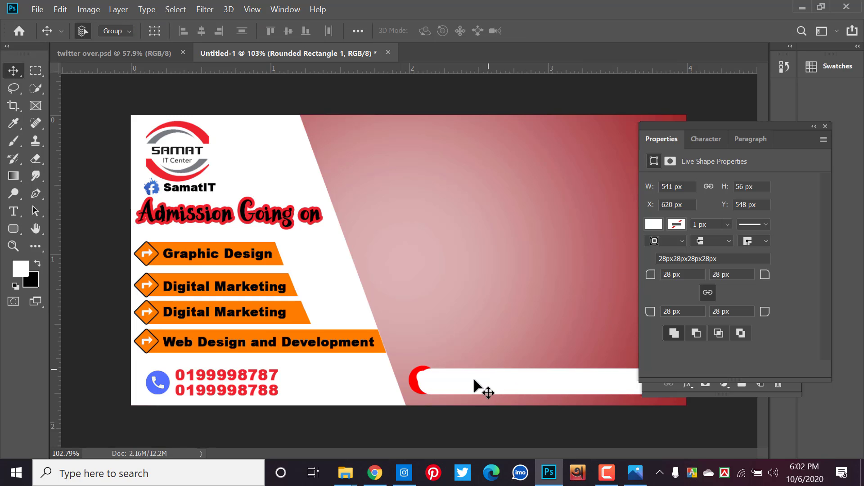
{"action": "left_click_drag", "start_coordinate": [475, 380], "coordinate": [467, 380]}
- Move Rounded Rectangle 1 down the layer stack to sit just above Layer 6
{"action": "left_click", "coordinate": [826, 127]}
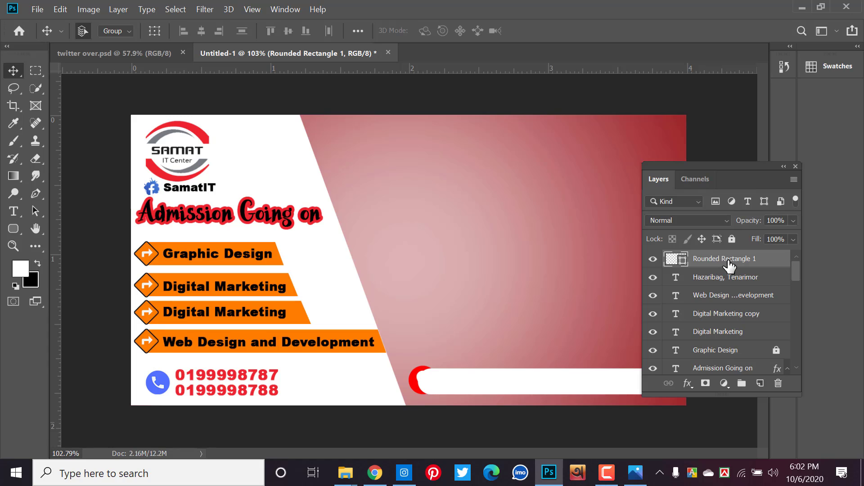
{"action": "left_click_drag", "start_coordinate": [730, 264], "coordinate": [736, 379]}
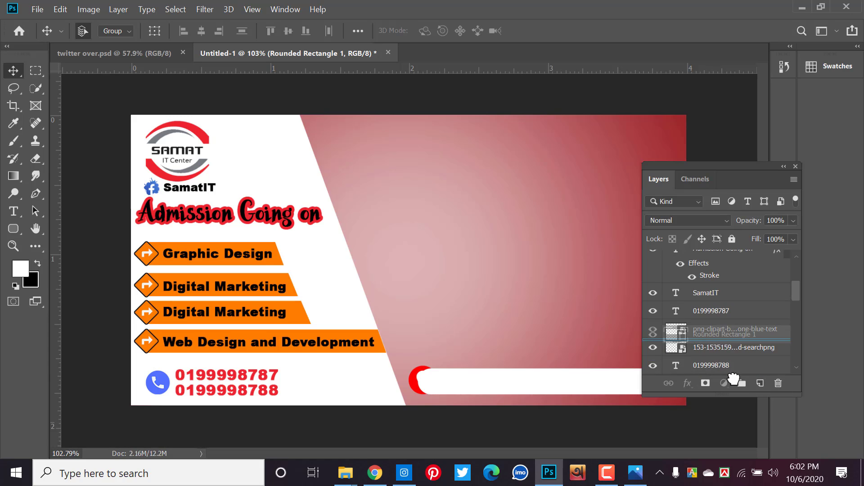
{"action": "mouse_move", "coordinate": [737, 380]}
{"action": "left_mouse_down"}
{"action": "mouse_move", "coordinate": [734, 402]}
{"action": "mouse_move", "coordinate": [723, 394]}
{"action": "left_mouse_up"}
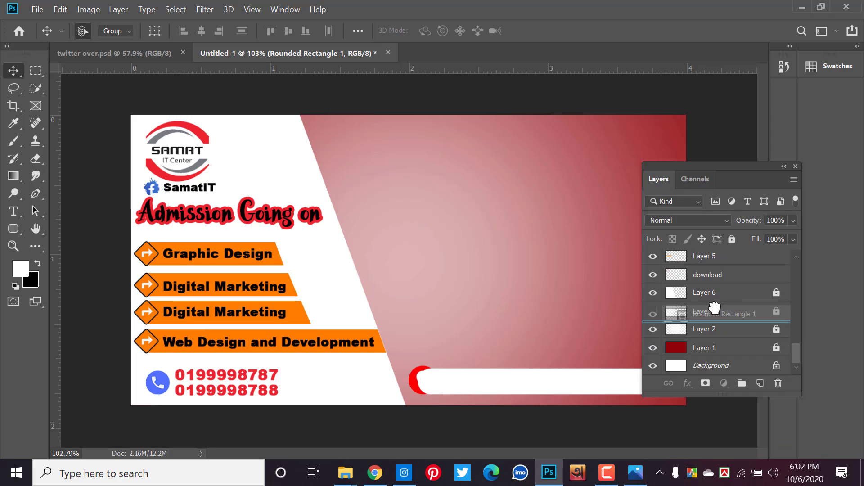
{"action": "mouse_move", "coordinate": [723, 394]}
{"action": "left_mouse_down"}
{"action": "mouse_move", "coordinate": [713, 272]}
{"action": "mouse_move", "coordinate": [714, 283]}
{"action": "left_mouse_up"}
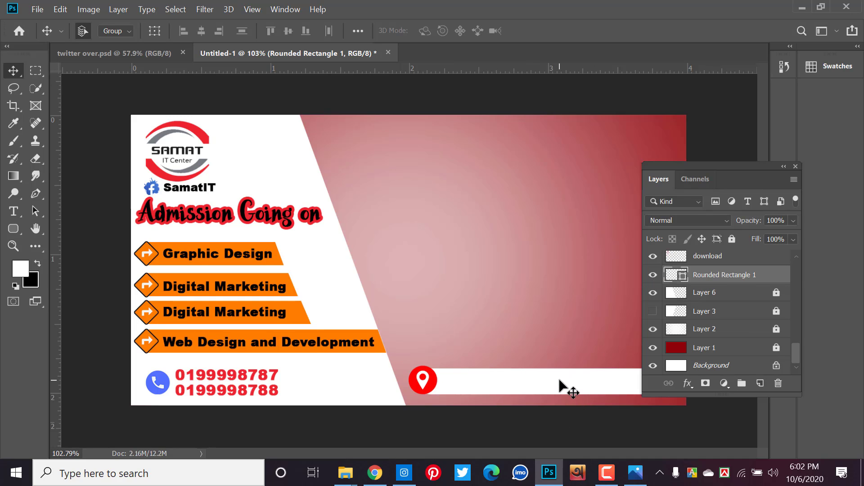
- Recolour the Hazaribag, Tenarimor address text red (ff0000)
{"action": "left_click", "coordinate": [567, 389]}
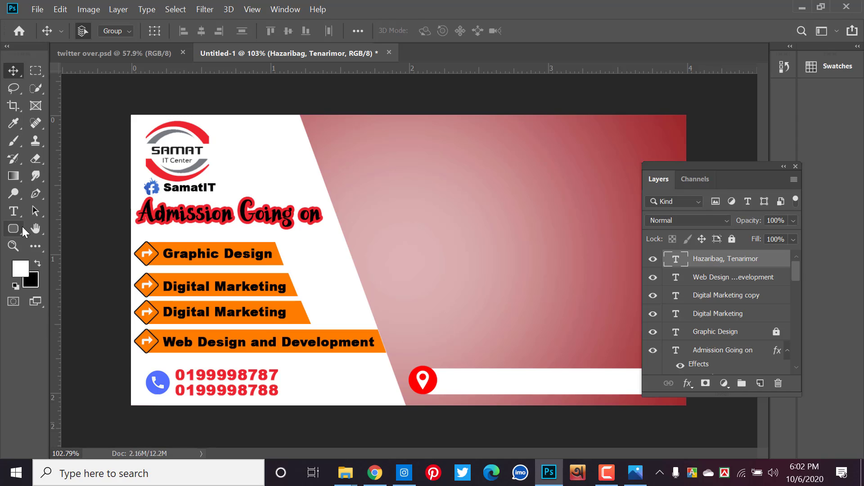
{"action": "left_click", "coordinate": [13, 212]}
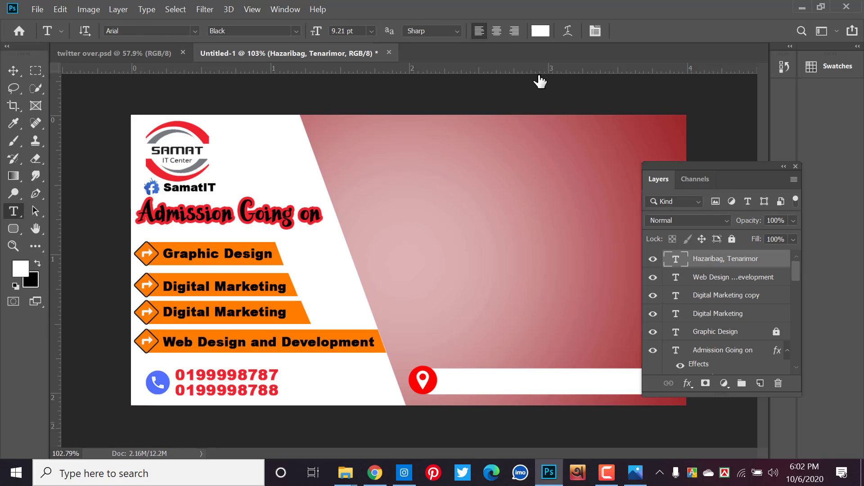
{"action": "left_click", "coordinate": [540, 31]}
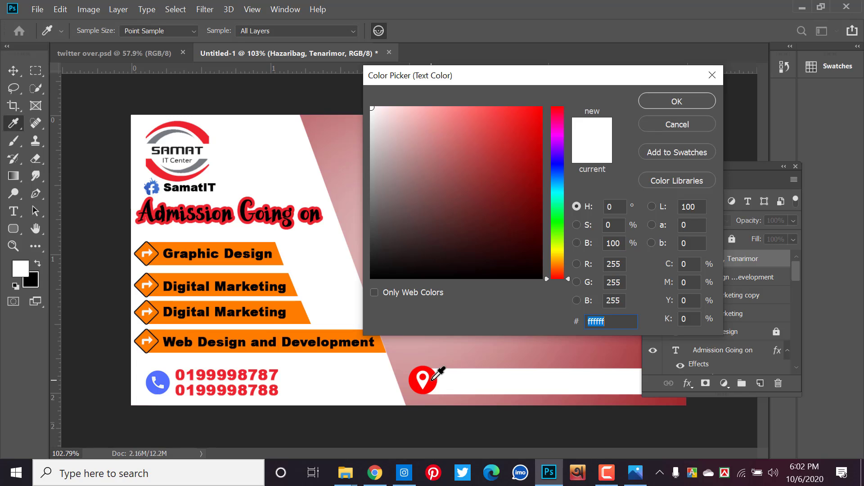
{"action": "left_click", "coordinate": [433, 379]}
{"action": "left_click", "coordinate": [677, 102]}
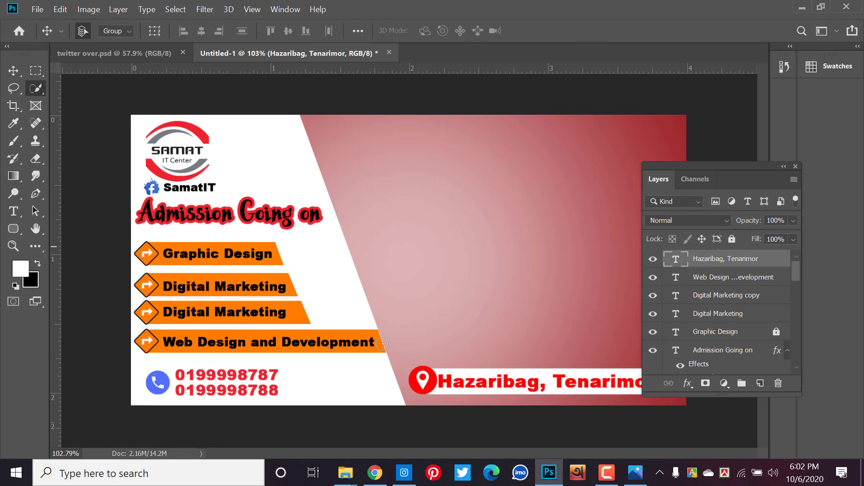
{"action": "left_click", "coordinate": [35, 89]}
{"action": "scroll", "coordinate": [406, 255], "scroll_direction": "up", "scroll_amount": 1}
{"action": "scroll", "coordinate": [499, 398], "scroll_direction": "down", "scroll_amount": 3}
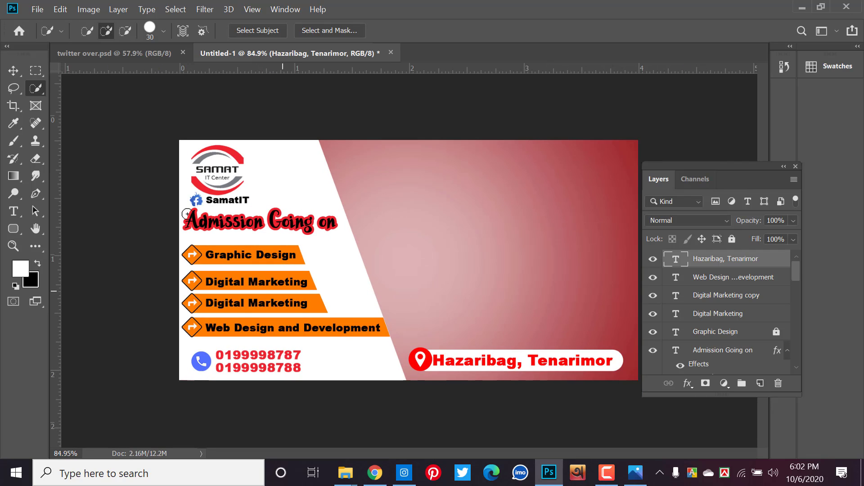
{"action": "left_click", "coordinate": [13, 70]}
{"action": "scroll", "coordinate": [504, 344], "scroll_direction": "up", "scroll_amount": 2}
{"action": "scroll", "coordinate": [517, 365], "scroll_direction": "up", "scroll_amount": 1}
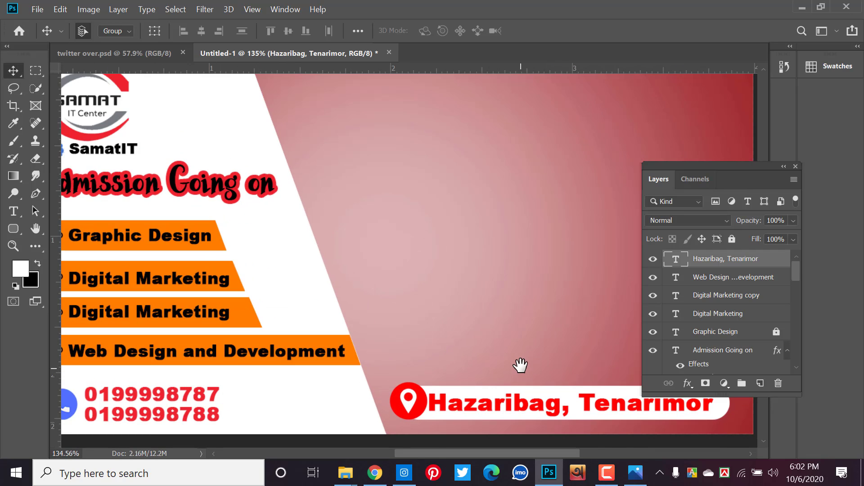
{"action": "left_click_drag", "start_coordinate": [517, 364], "coordinate": [325, 273]}
{"action": "scroll", "coordinate": [376, 328], "scroll_direction": "up", "scroll_amount": 1}
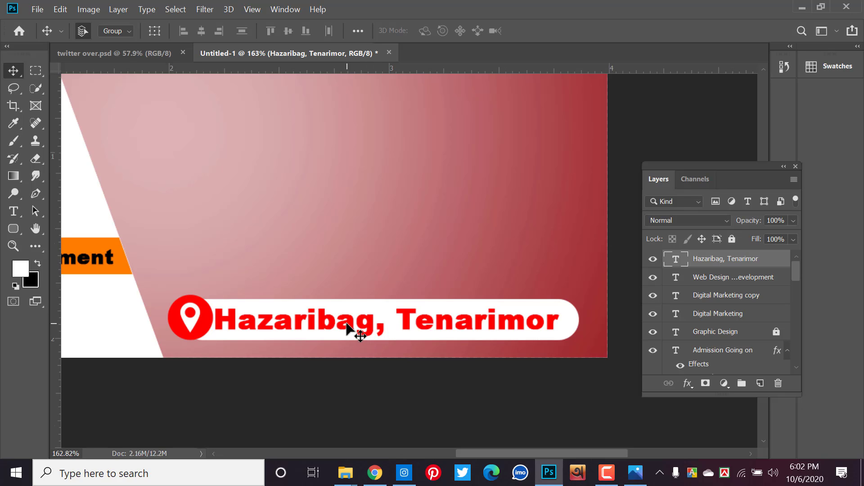
- Make the address text black, matching the course text colour
{"action": "left_click", "coordinate": [13, 213]}
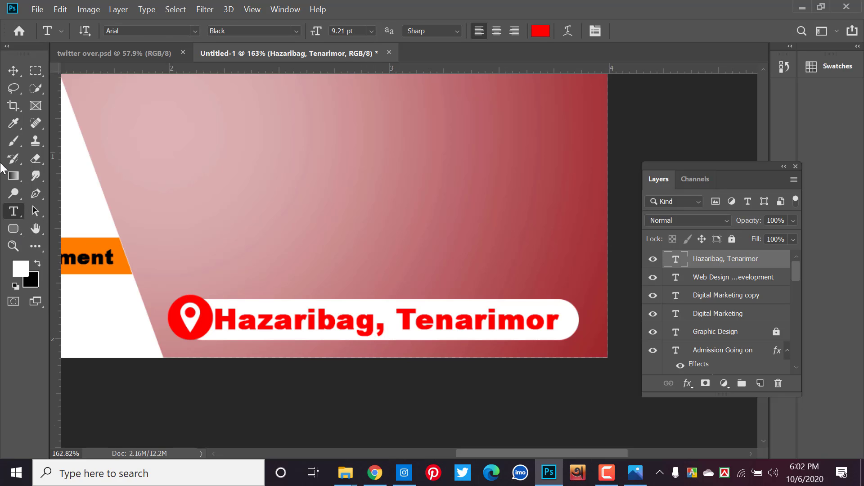
{"action": "left_click", "coordinate": [13, 123]}
{"action": "left_click", "coordinate": [110, 256]}
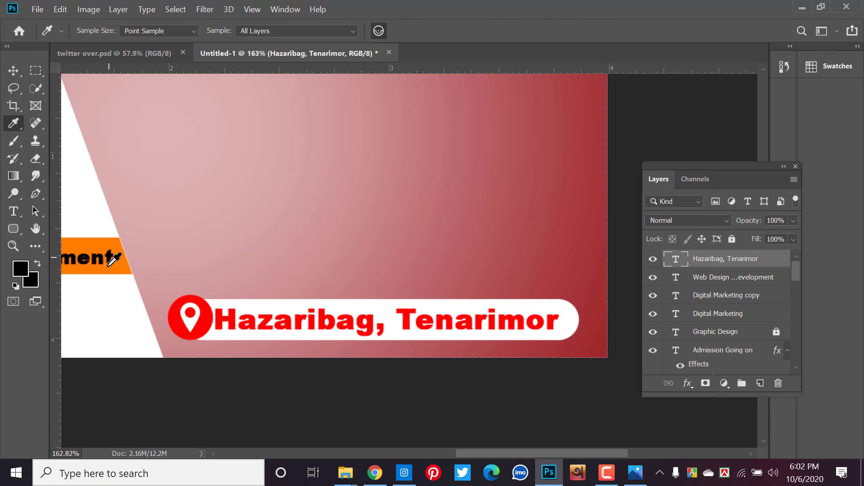
{"action": "left_click", "coordinate": [9, 73]}
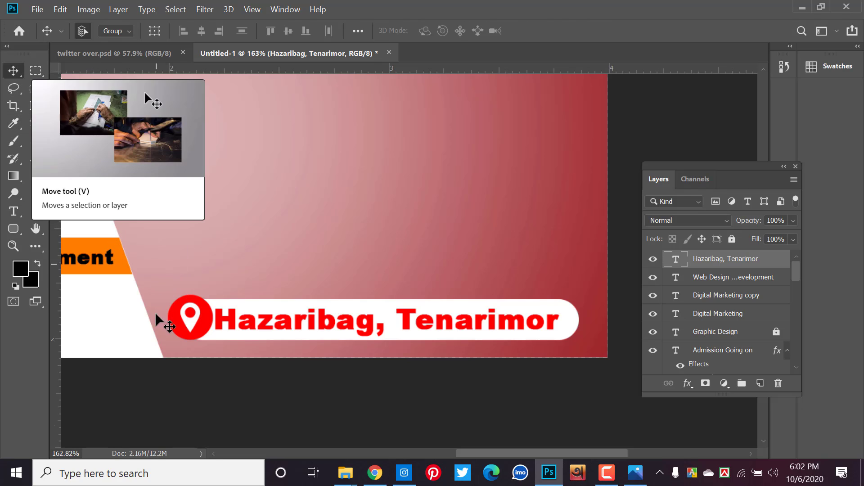
{"action": "left_click", "coordinate": [13, 211]}
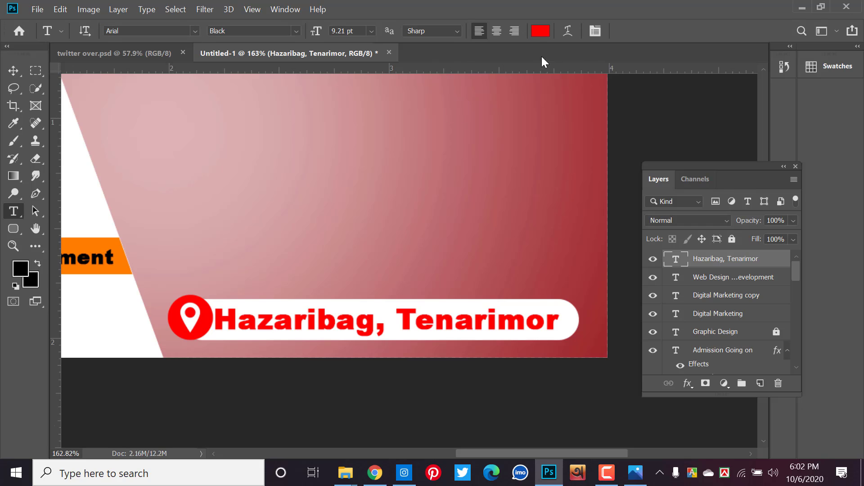
{"action": "left_click", "coordinate": [539, 31]}
{"action": "left_click", "coordinate": [541, 278]}
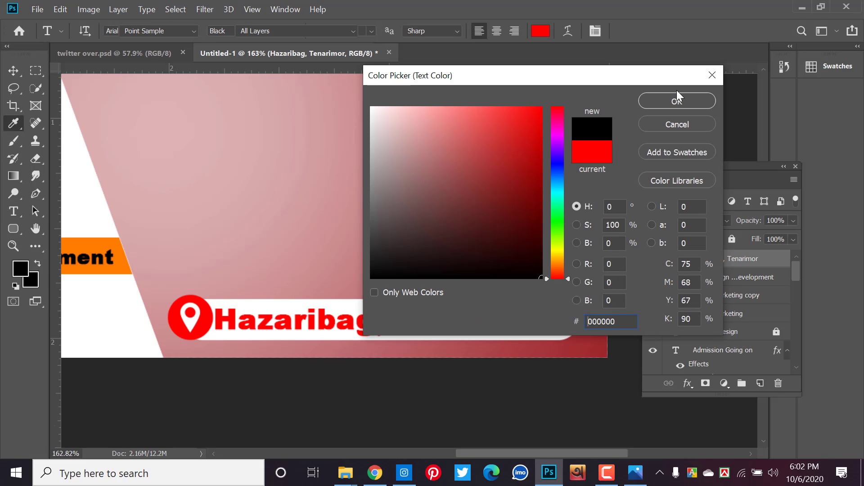
{"action": "left_click", "coordinate": [680, 107]}
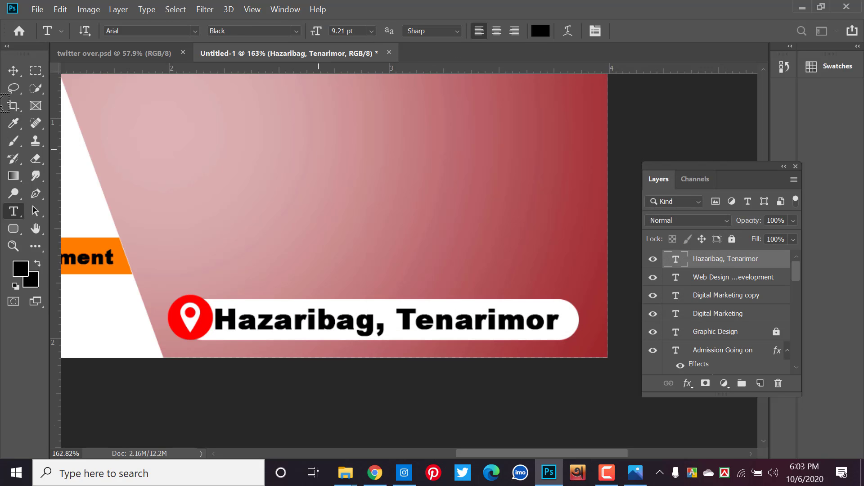
{"action": "left_click", "coordinate": [679, 103]}
- Nudge the address text right and up so it sits centred in the white pill
{"action": "left_click", "coordinate": [14, 70]}
{"action": "left_click", "coordinate": [351, 324]}
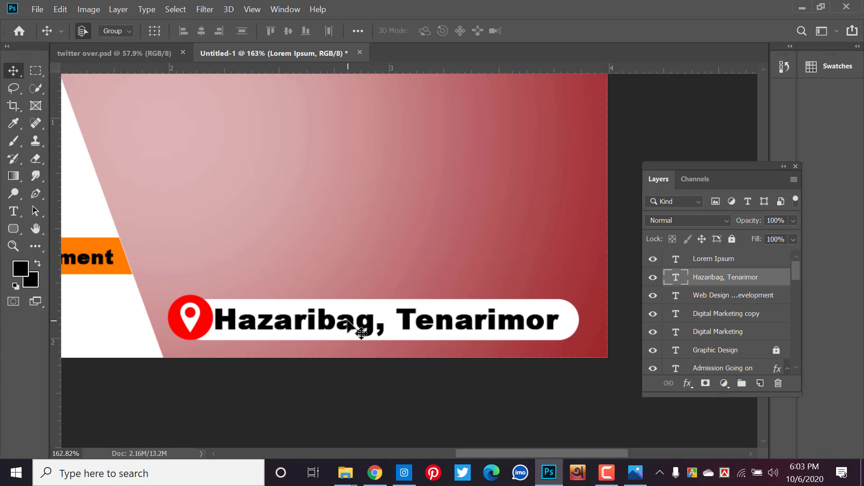
{"action": "key", "text": "Right"}
{"action": "key", "text": "Right"}
{"action": "key", "text": "Right"}
{"action": "key", "text": "Right"}
{"action": "key", "text": "Right"}
{"action": "key", "text": "Right"}
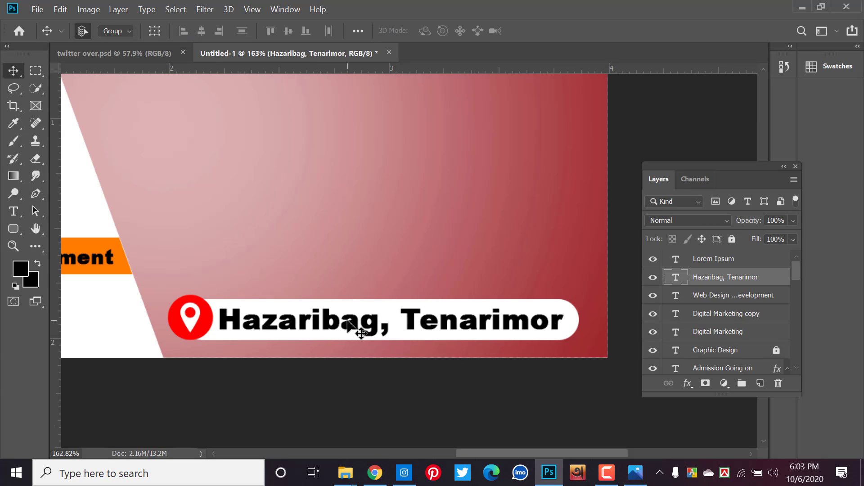
{"action": "key", "text": "Right"}
{"action": "key", "text": "Right"}
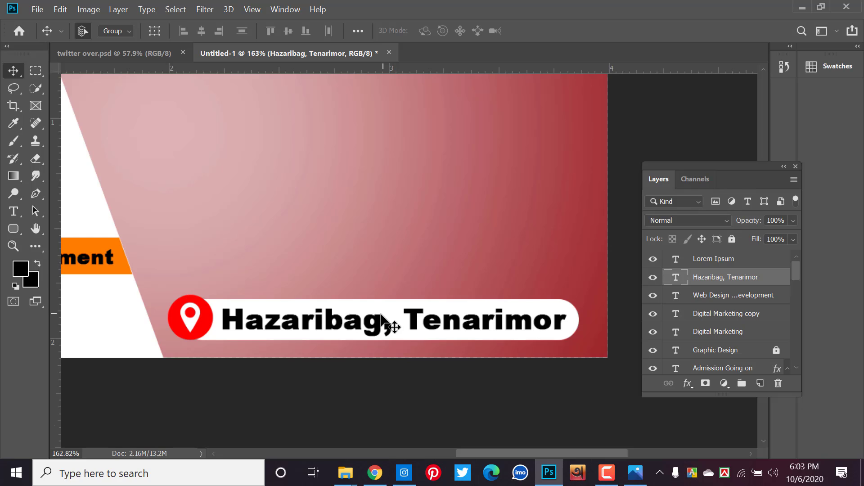
{"action": "key", "text": "Up"}
{"action": "key", "text": "Up"}
{"action": "key", "text": "Up"}
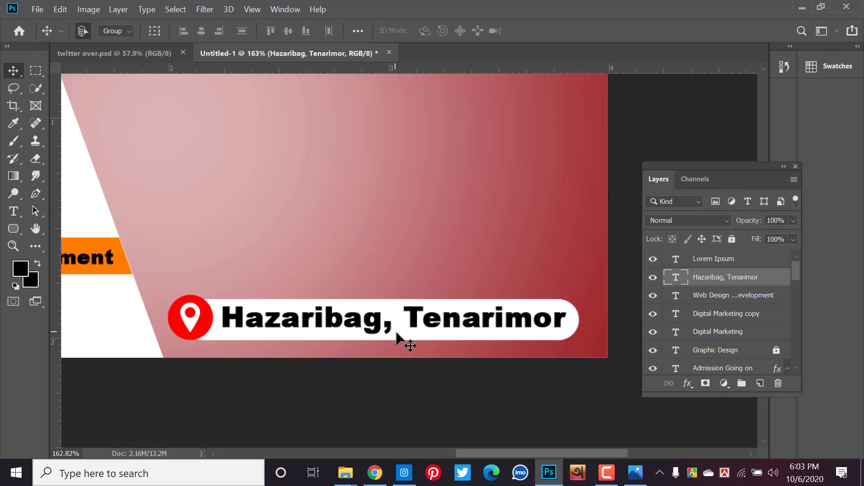
{"action": "left_click", "coordinate": [434, 340]}
{"action": "key", "text": "Up"}
{"action": "key", "text": "Up"}
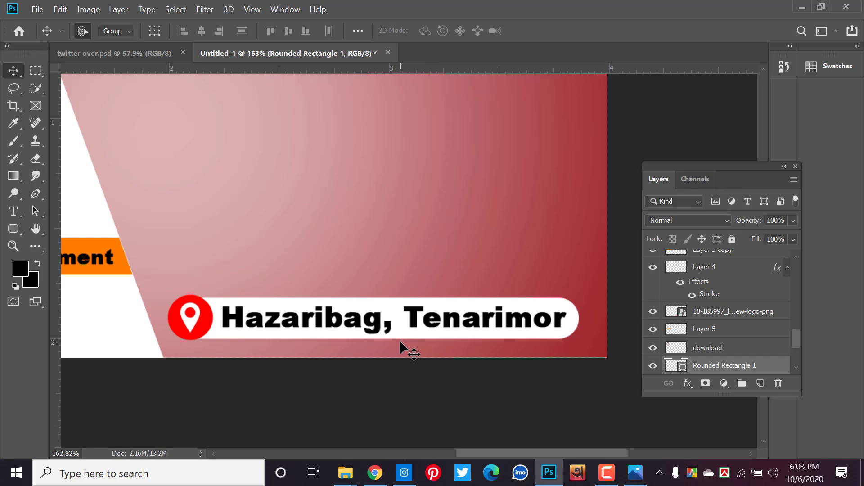
{"action": "left_click", "coordinate": [417, 329]}
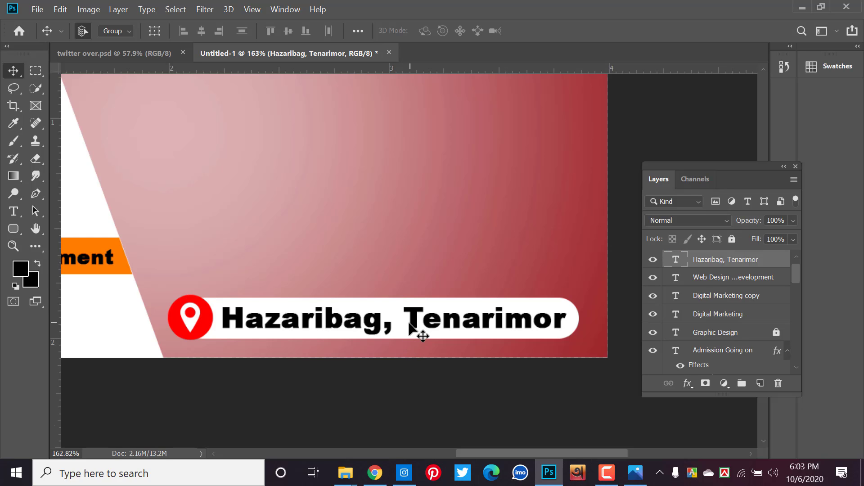
{"action": "key", "text": "Down"}
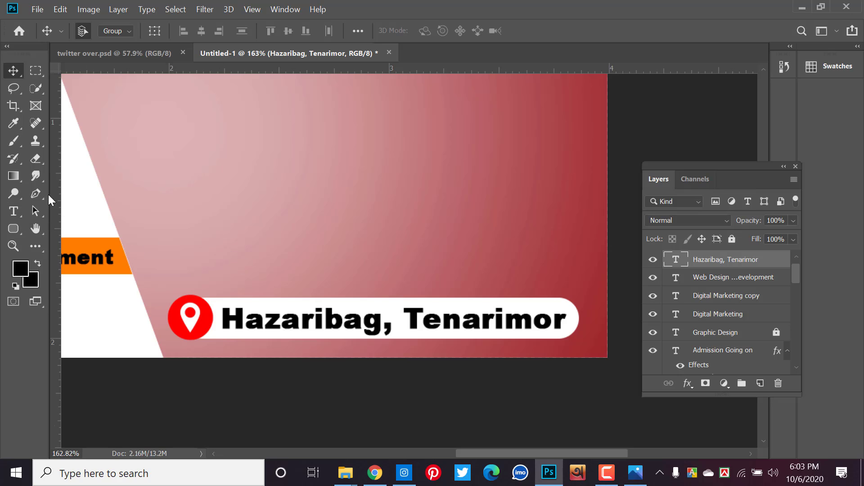
- Delete 'Tenarimor' from the address, leaving only 'Hazaribag,'
{"action": "left_click", "coordinate": [13, 211]}
{"action": "left_click_drag", "start_coordinate": [391, 314], "coordinate": [679, 314]}
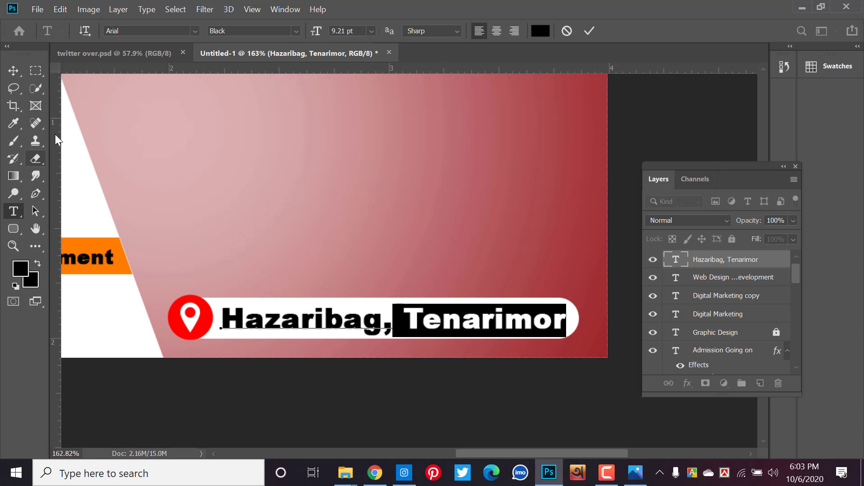
{"action": "key", "text": "BackSpace"}
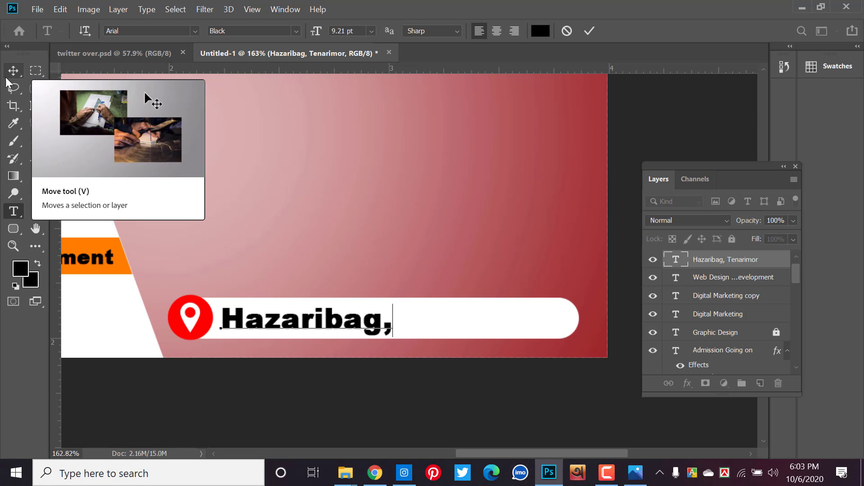
{"action": "left_click", "coordinate": [14, 72]}
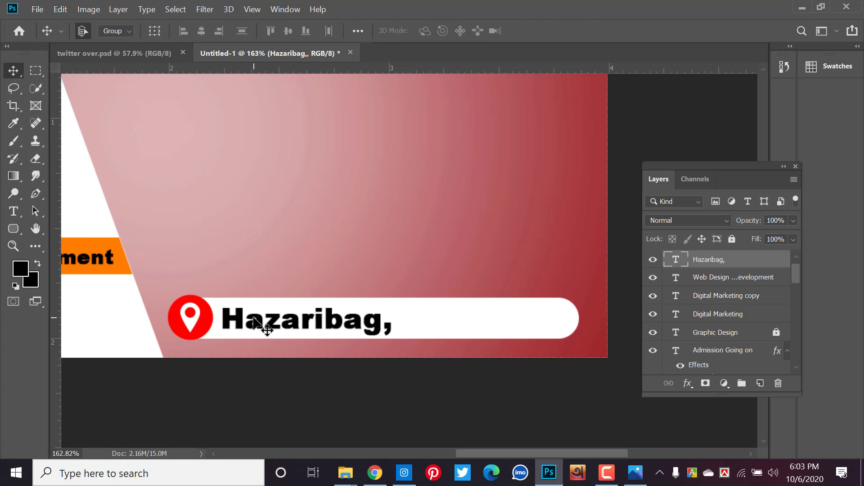
- Duplicate 'Hazaribag,', retype the copy as 'Tenarimor' and place it beside the first word
{"action": "left_click_drag", "start_coordinate": [264, 327], "coordinate": [350, 261]}
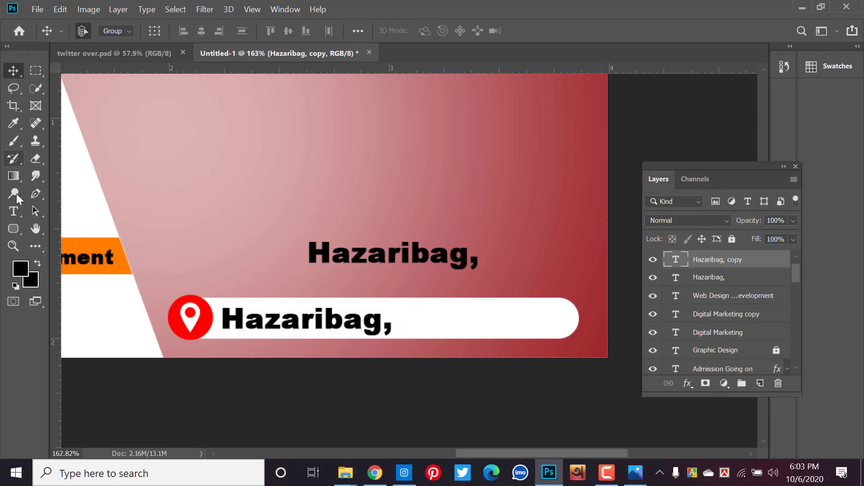
{"action": "left_click", "coordinate": [12, 212]}
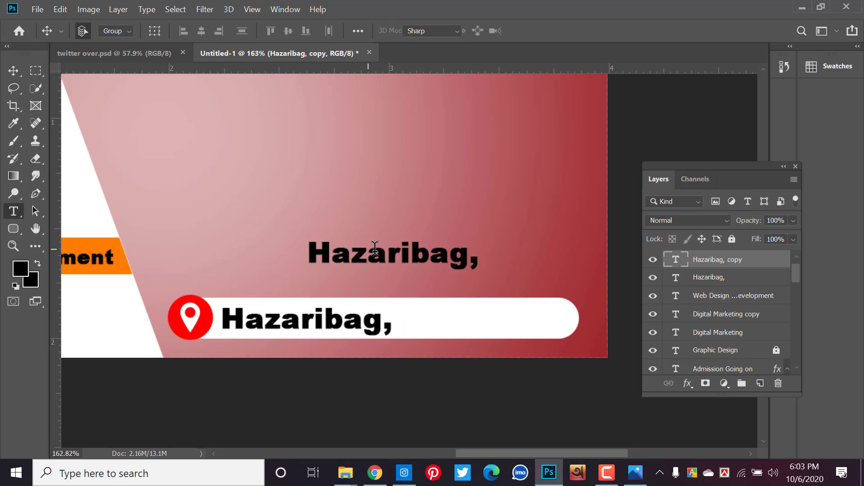
{"action": "left_click", "coordinate": [327, 266]}
{"action": "key", "text": "ctrl+a"}
{"action": "type", "text": "Tenarimor"}
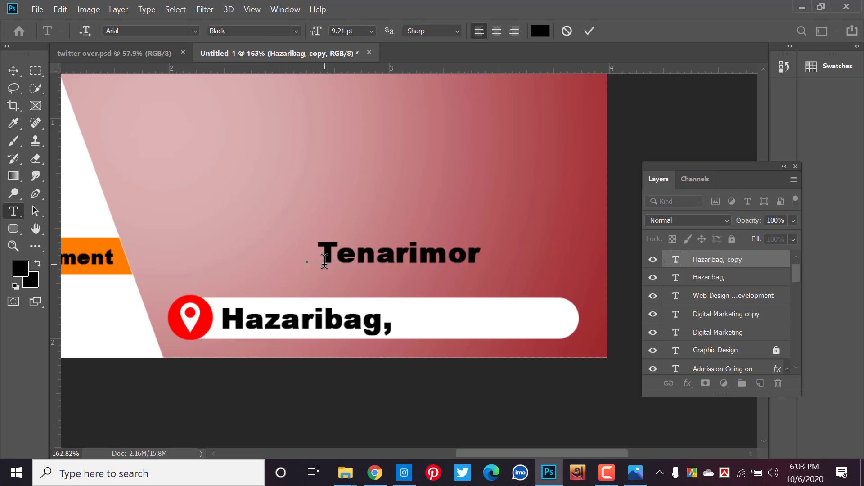
{"action": "key", "text": "BackSpace"}
{"action": "left_click", "coordinate": [13, 71]}
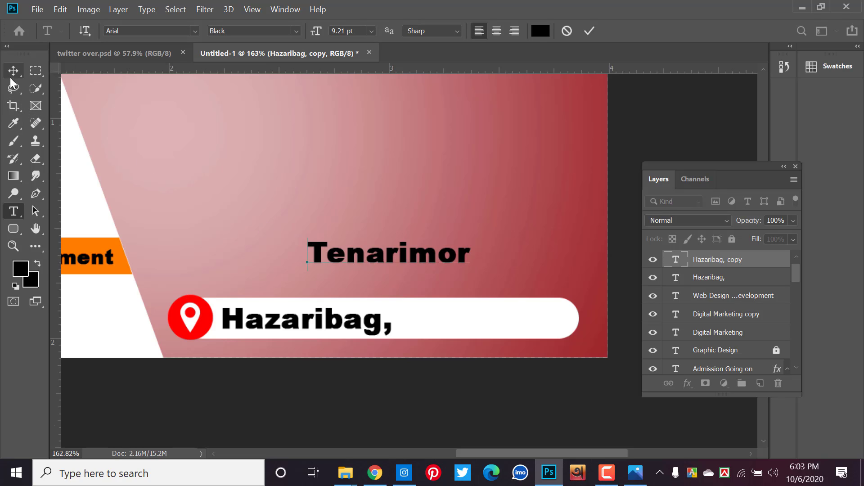
{"action": "left_click_drag", "start_coordinate": [351, 254], "coordinate": [435, 321]}
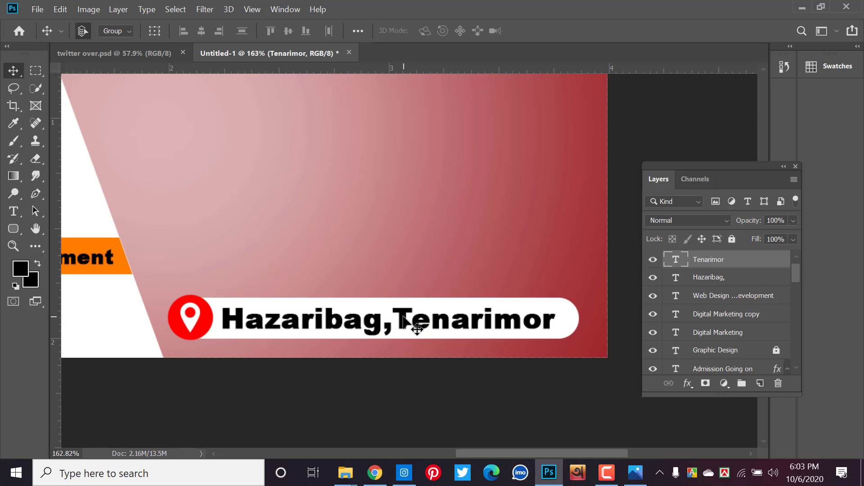
{"action": "key", "text": "Left"}
{"action": "key", "text": "Left"}
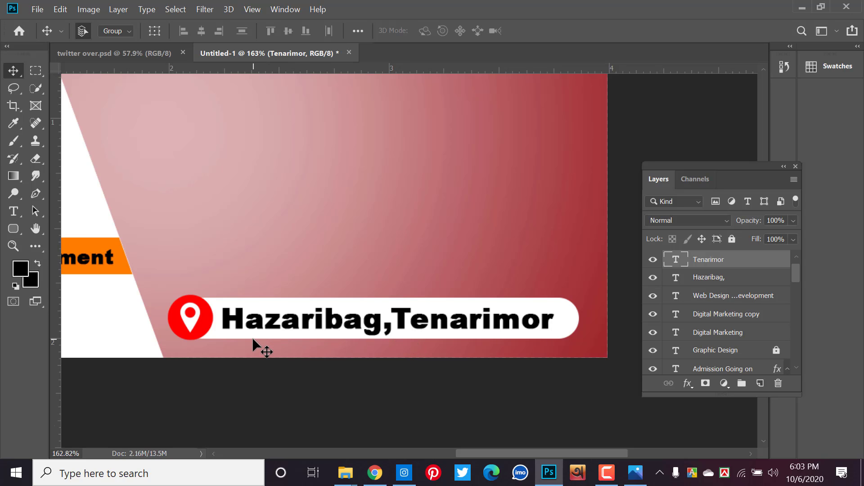
- Zoom out to about 92% to review the whole banner layout
{"action": "scroll", "coordinate": [253, 340], "scroll_direction": "left", "scroll_amount": 3}
{"action": "scroll", "coordinate": [250, 352], "scroll_direction": "down", "scroll_amount": 3, "text": "alt"}
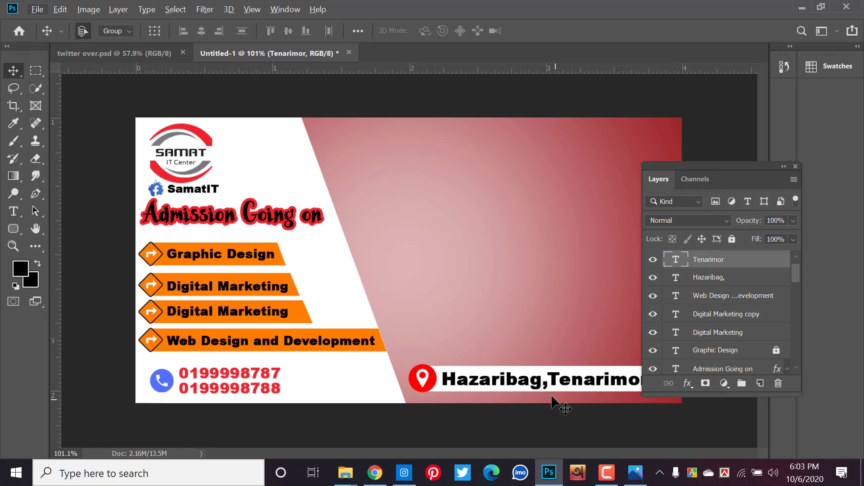
{"action": "scroll", "coordinate": [548, 398], "scroll_direction": "up", "scroll_amount": 1, "text": "alt"}
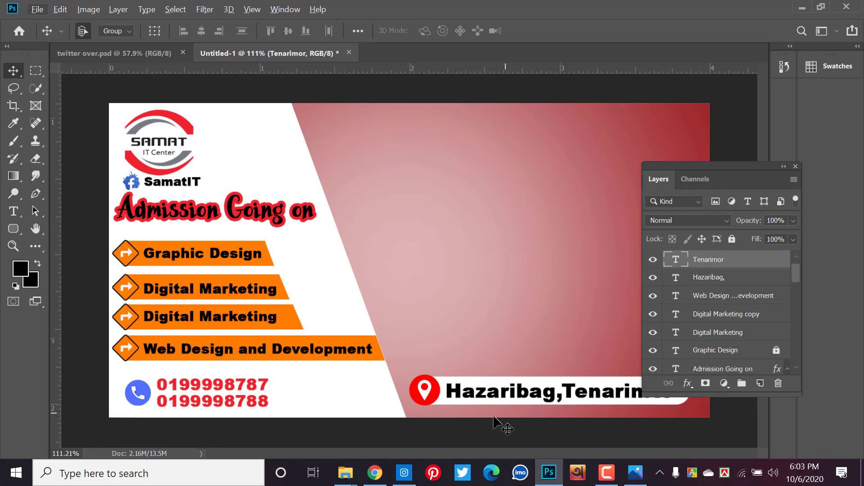
{"action": "scroll", "coordinate": [464, 410], "scroll_direction": "down", "scroll_amount": 1, "text": "alt"}
{"action": "scroll", "coordinate": [463, 411], "scroll_direction": "down", "scroll_amount": 1, "text": "alt"}
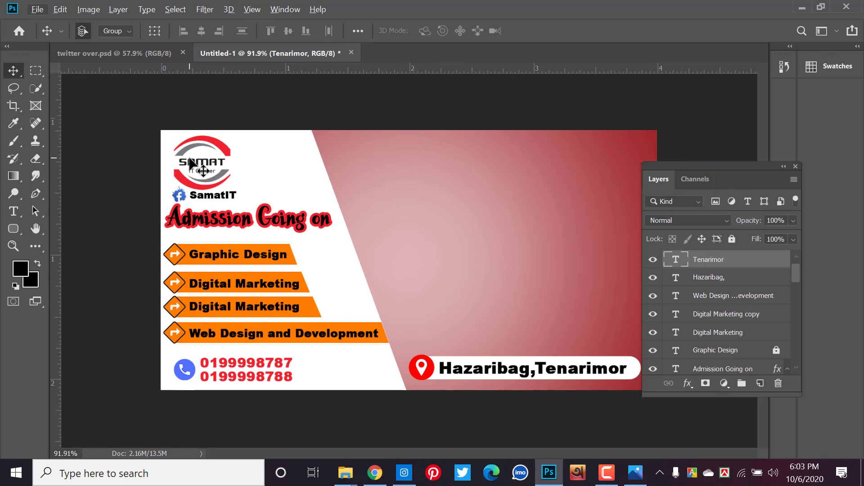
{"action": "key", "text": "alt"}
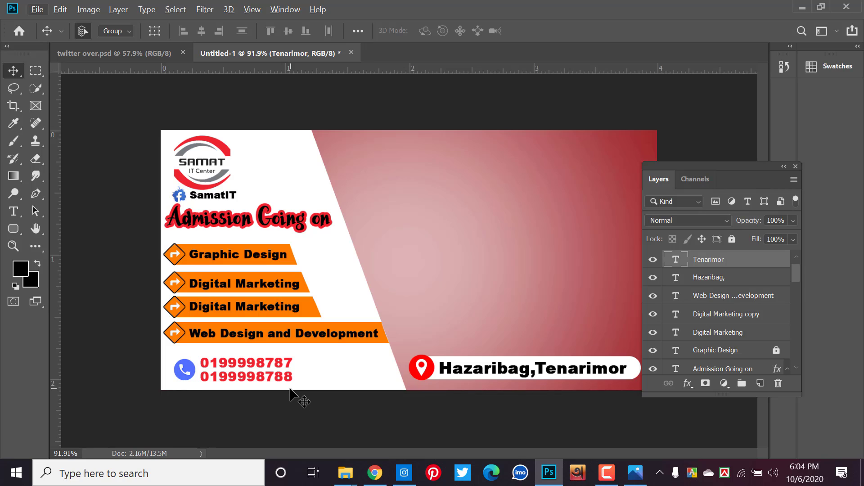
{"action": "left_click", "coordinate": [513, 263]}
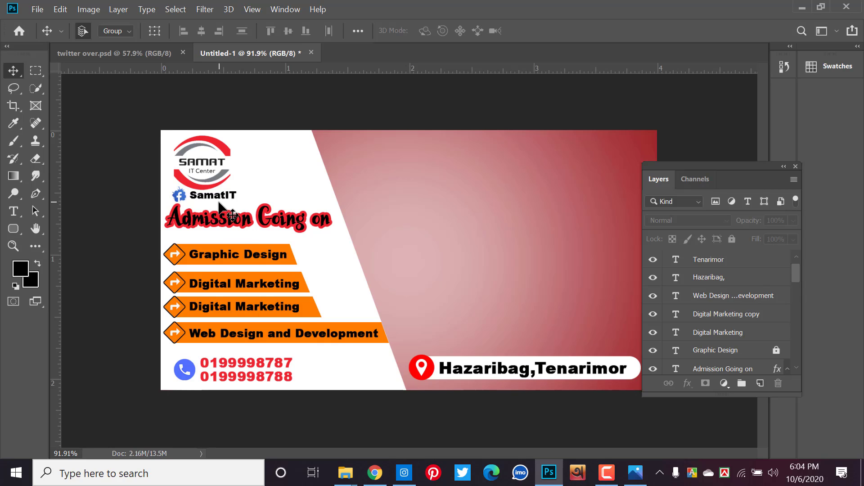
{"action": "left_click", "coordinate": [456, 373]}
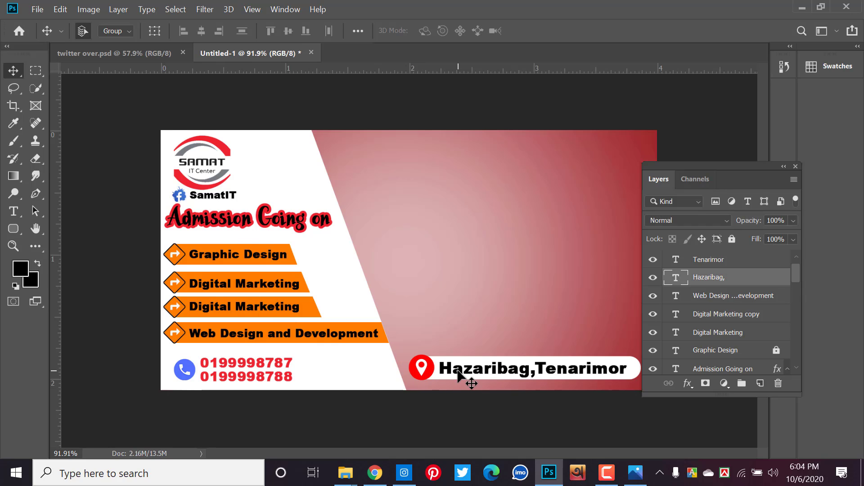
{"action": "left_click_drag", "start_coordinate": [456, 373], "coordinate": [466, 282]}
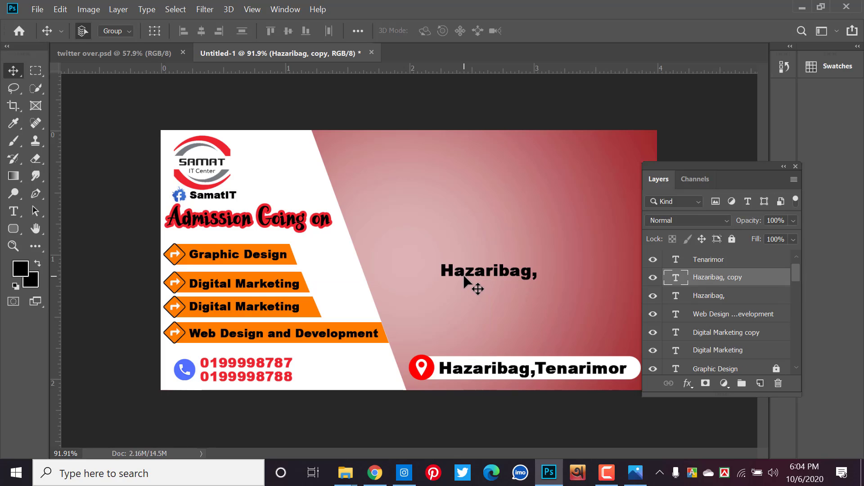
{"action": "left_click", "coordinate": [14, 211]}
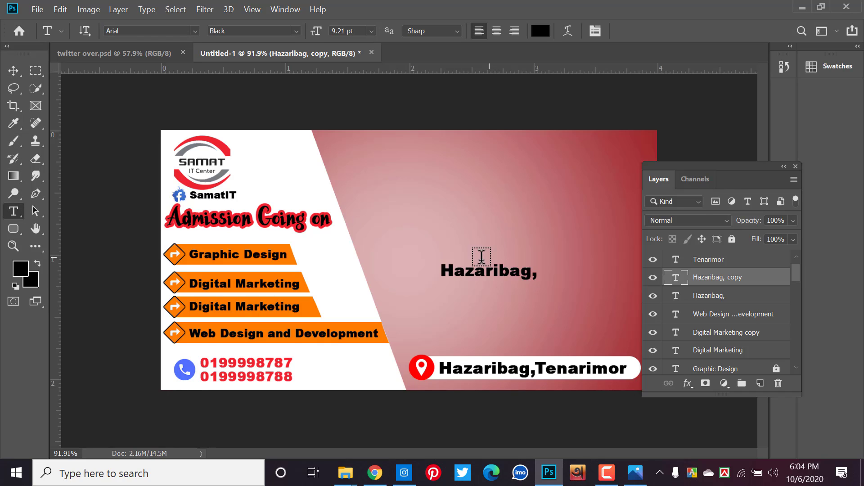
{"action": "double_click", "coordinate": [459, 271]}
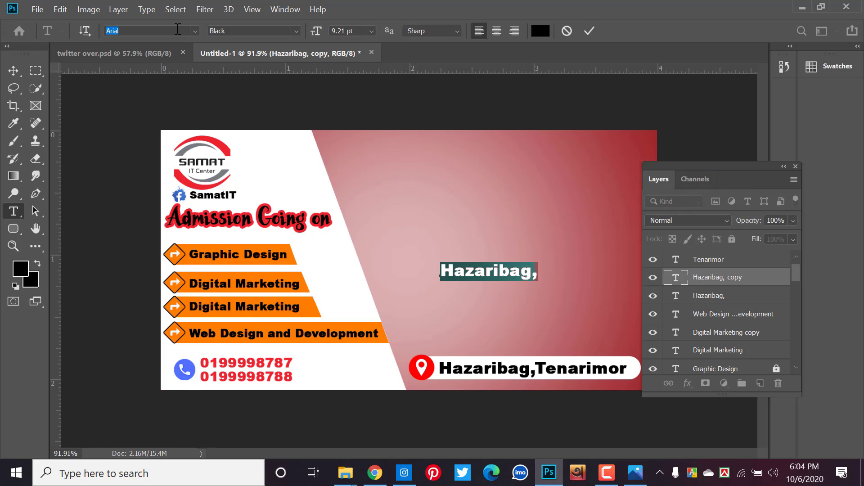
{"action": "type", "text": "Roboto"}
{"action": "scroll", "coordinate": [178, 29], "scroll_direction": "down", "scroll_amount": 2}
{"action": "scroll", "coordinate": [177, 29], "scroll_direction": "down", "scroll_amount": 2}
{"action": "scroll", "coordinate": [178, 29], "scroll_direction": "down", "scroll_amount": 2}
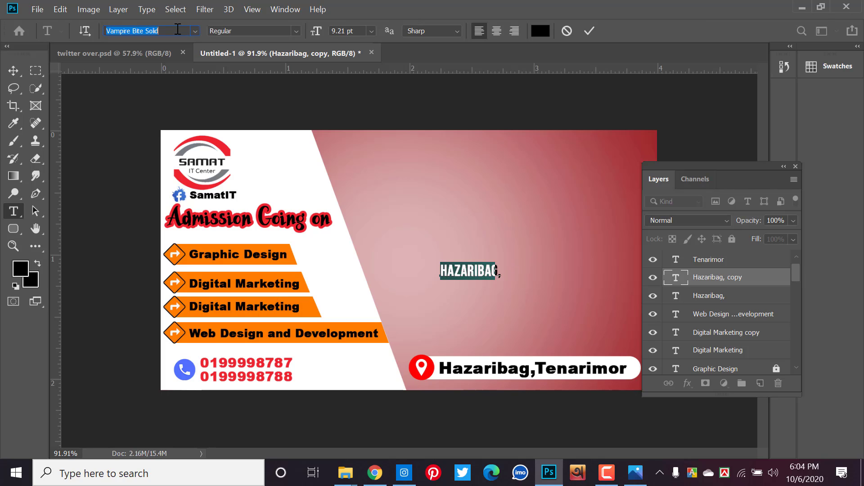
{"action": "scroll", "coordinate": [178, 29], "scroll_direction": "down", "scroll_amount": 2}
{"action": "scroll", "coordinate": [177, 29], "scroll_direction": "up", "scroll_amount": 1}
{"action": "scroll", "coordinate": [178, 30], "scroll_direction": "up", "scroll_amount": 1}
{"action": "scroll", "coordinate": [178, 30], "scroll_direction": "up", "scroll_amount": 1}
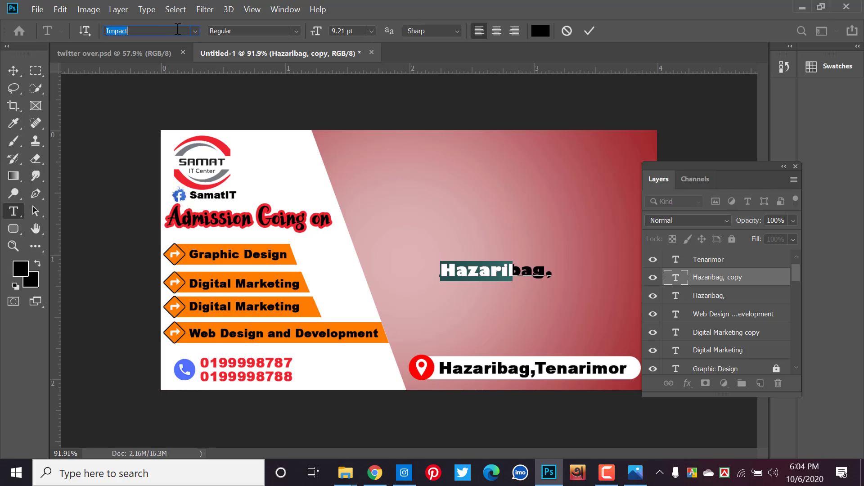
{"action": "scroll", "coordinate": [177, 30], "scroll_direction": "up", "scroll_amount": 3}
{"action": "scroll", "coordinate": [178, 29], "scroll_direction": "up", "scroll_amount": 1}
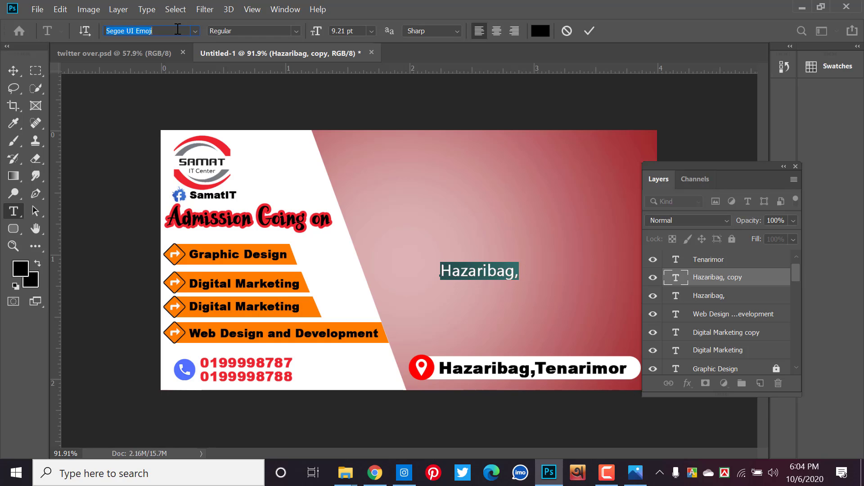
{"action": "scroll", "coordinate": [178, 29], "scroll_direction": "up", "scroll_amount": 1}
{"action": "scroll", "coordinate": [178, 29], "scroll_direction": "up", "scroll_amount": 1}
{"action": "scroll", "coordinate": [178, 29], "scroll_direction": "up", "scroll_amount": 1}
{"action": "scroll", "coordinate": [178, 30], "scroll_direction": "up", "scroll_amount": 1}
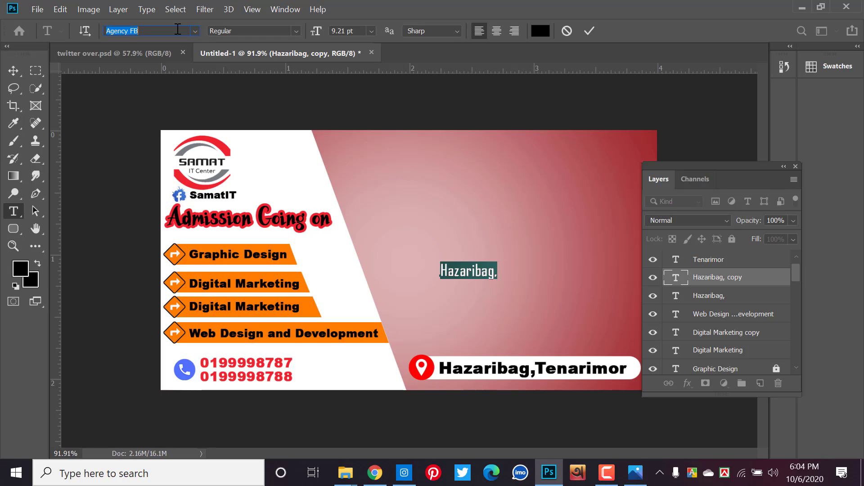
{"action": "left_click", "coordinate": [589, 31]}
{"action": "key", "text": "Escape"}
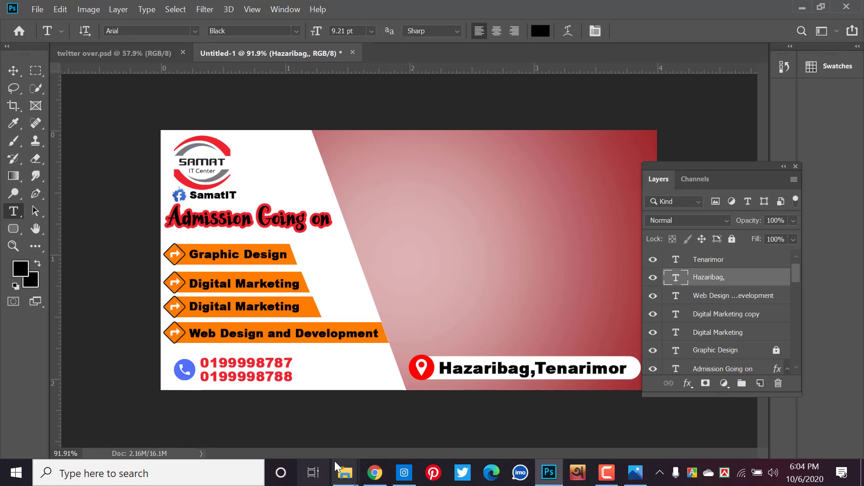
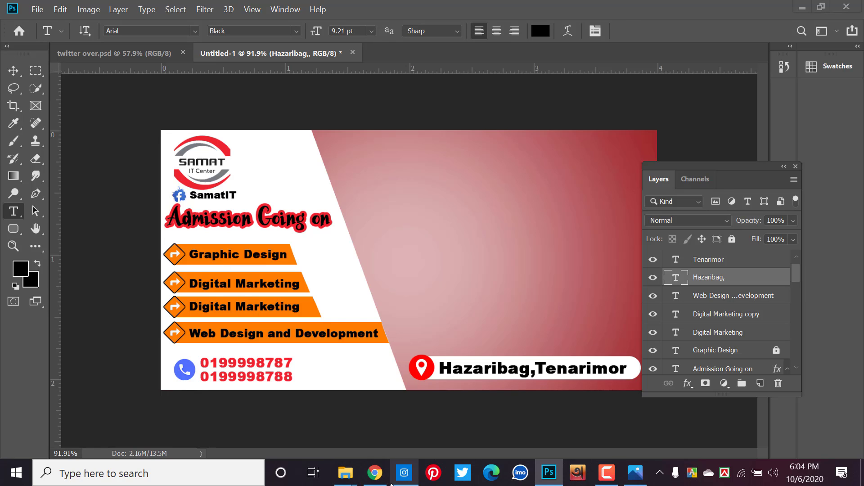
- Close the Instagram window and bring the Chrome browser to the front
{"action": "left_click", "coordinate": [404, 472]}
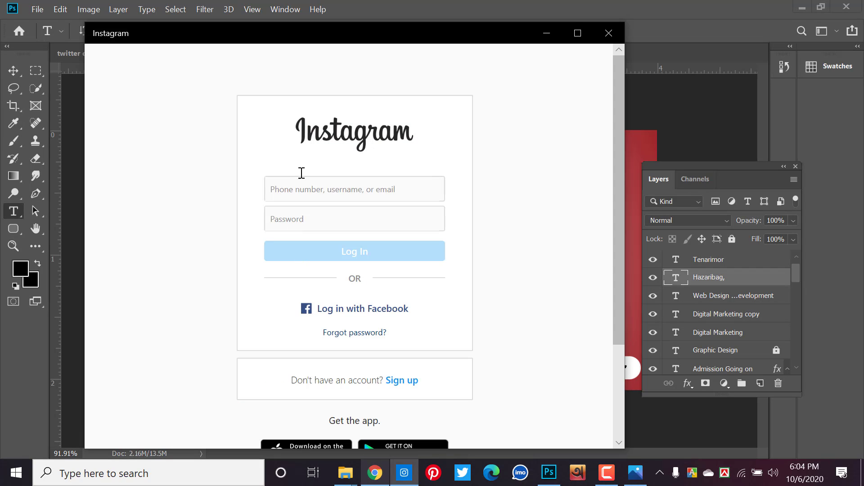
{"action": "left_click", "coordinate": [608, 33]}
{"action": "left_click", "coordinate": [374, 472]}
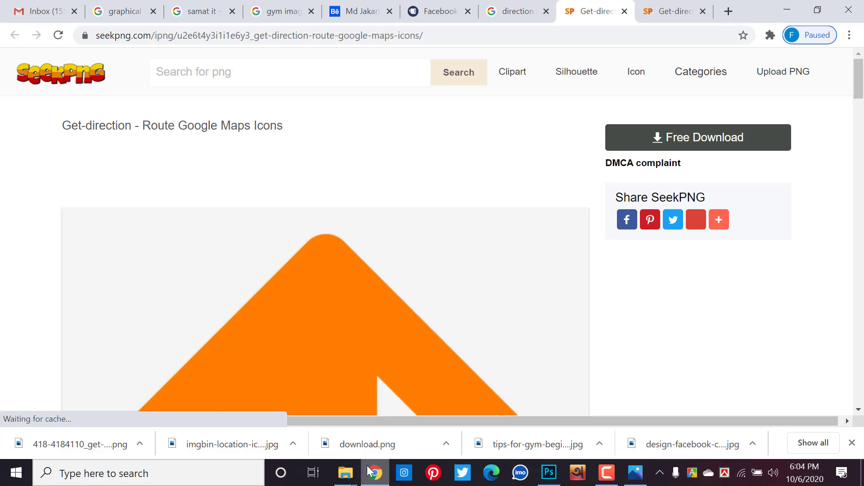
{"action": "scroll", "coordinate": [632, 160], "scroll_direction": "down", "scroll_amount": 5}
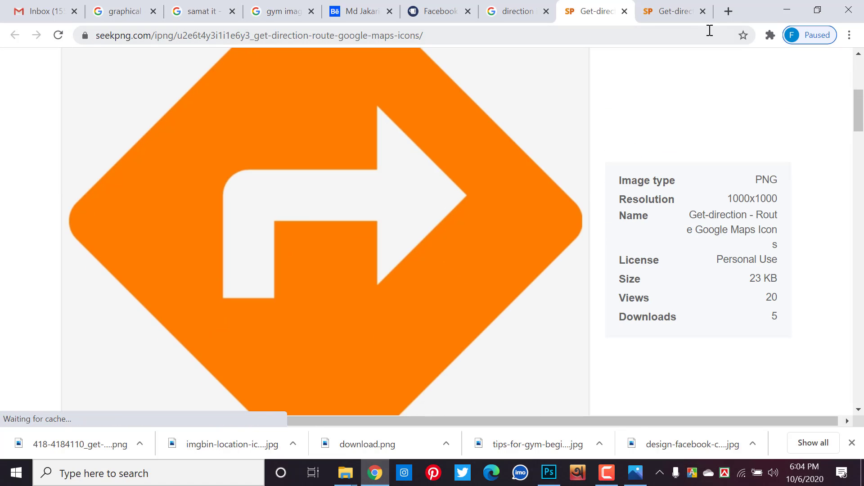
- Search Google for 'computer lab' from a new tab
{"action": "left_click", "coordinate": [728, 13]}
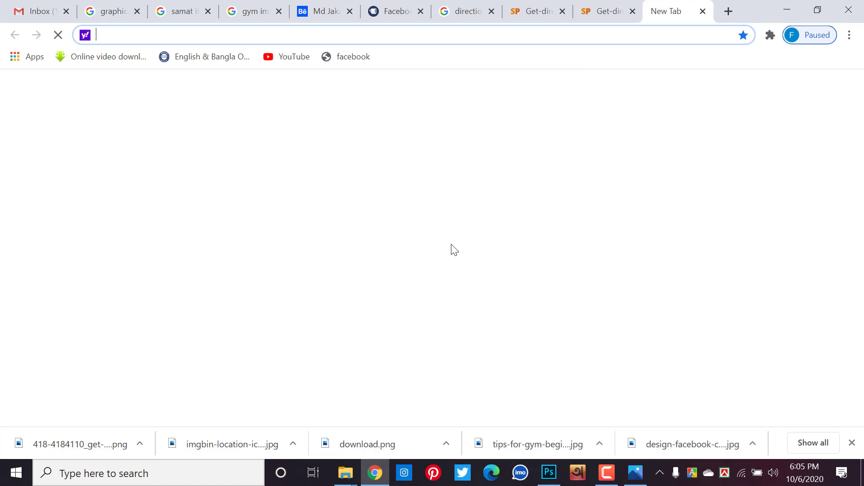
{"action": "left_click", "coordinate": [492, 205]}
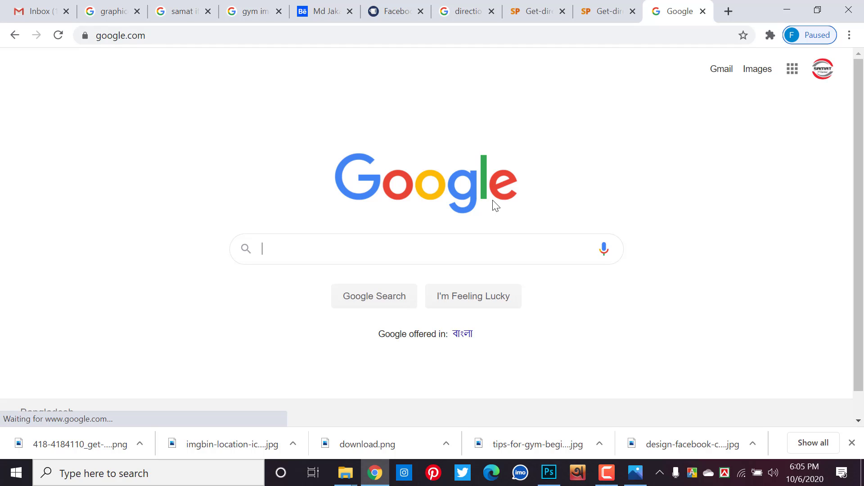
{"action": "type", "text": "com"}
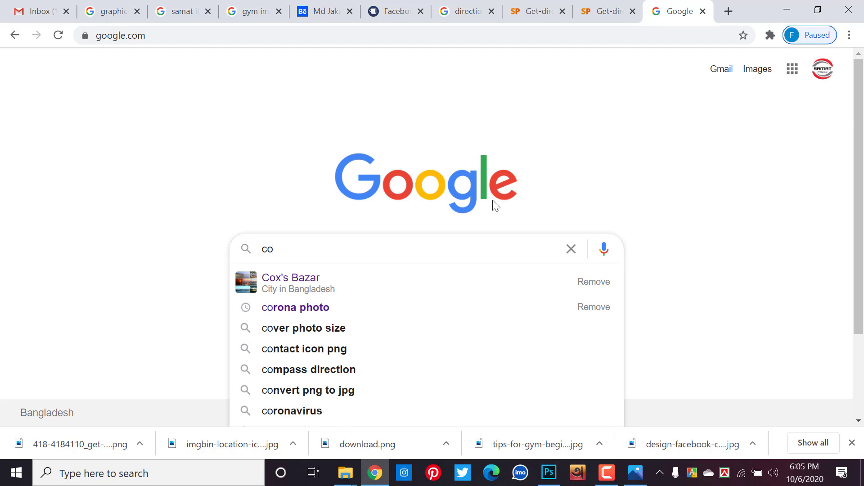
{"action": "type", "text": "p"}
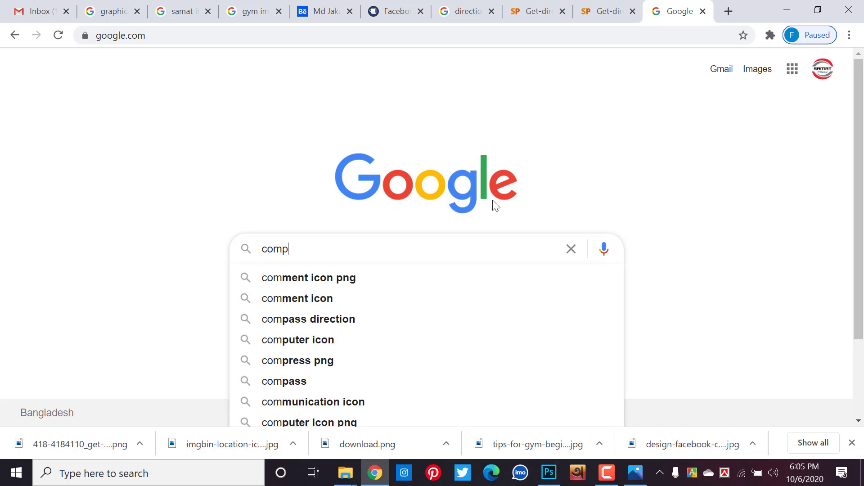
{"action": "type", "text": "uter "}
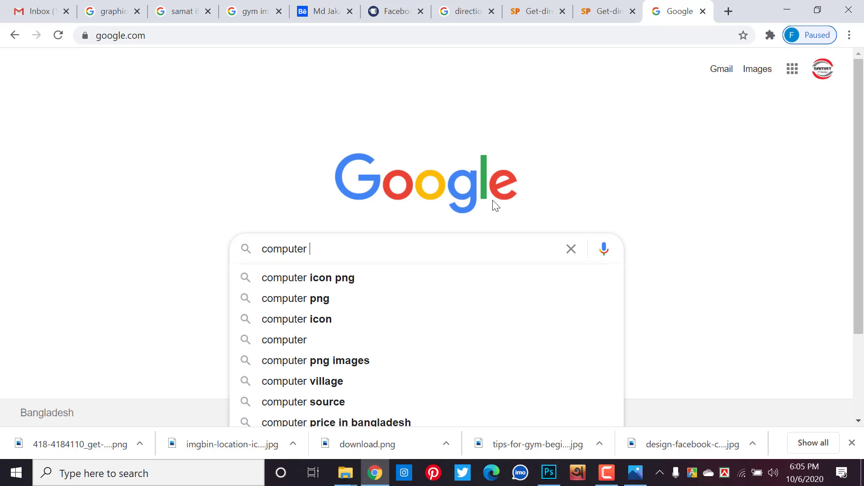
{"action": "type", "text": "lab"}
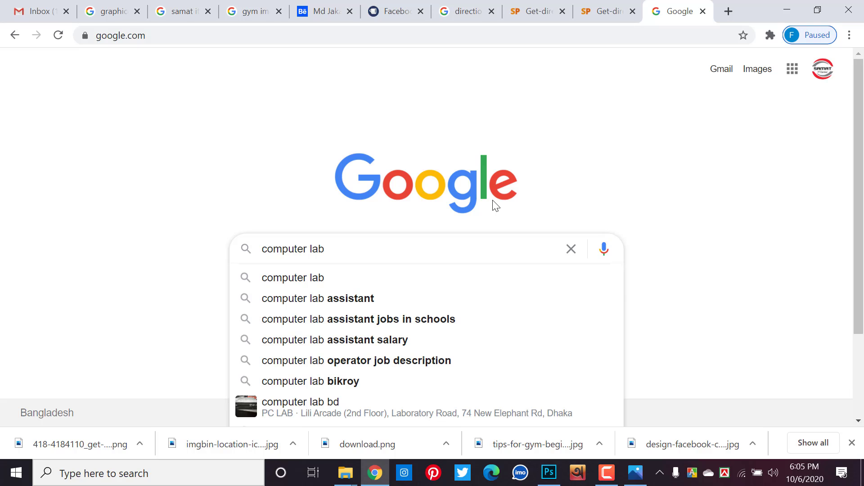
{"action": "key", "text": "Return"}
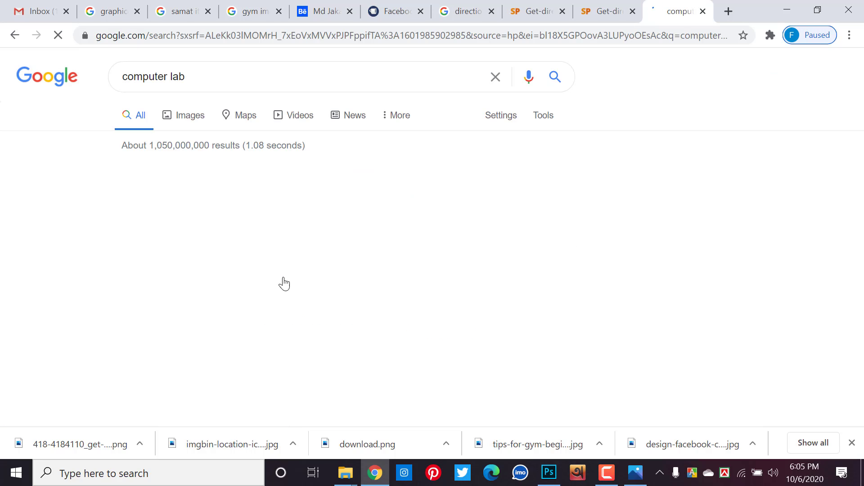
- Switch to Images results and browse the computer lab photos
{"action": "left_click", "coordinate": [189, 116]}
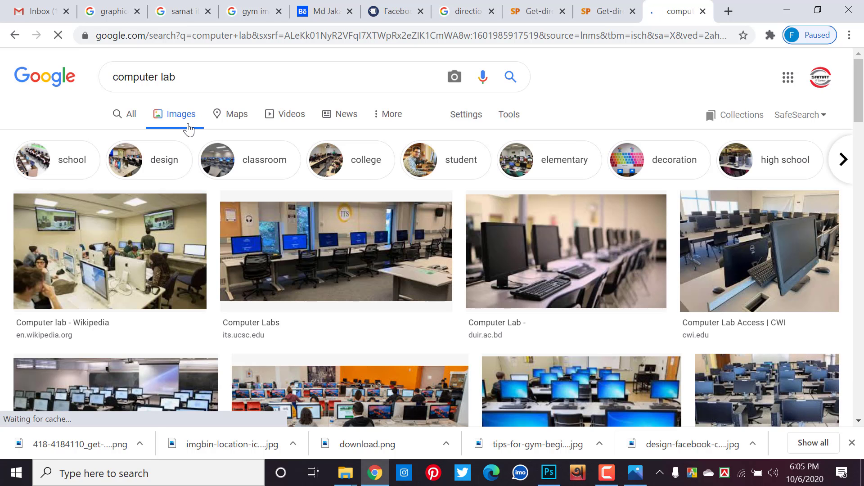
{"action": "scroll", "coordinate": [272, 179], "scroll_direction": "down", "scroll_amount": 3}
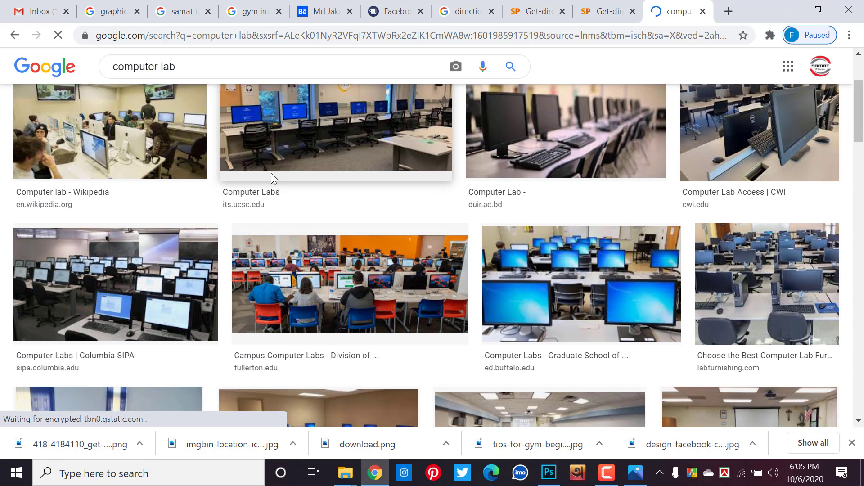
{"action": "scroll", "coordinate": [271, 179], "scroll_direction": "down", "scroll_amount": 1}
{"action": "scroll", "coordinate": [253, 184], "scroll_direction": "down", "scroll_amount": 2}
{"action": "scroll", "coordinate": [253, 184], "scroll_direction": "down", "scroll_amount": 4}
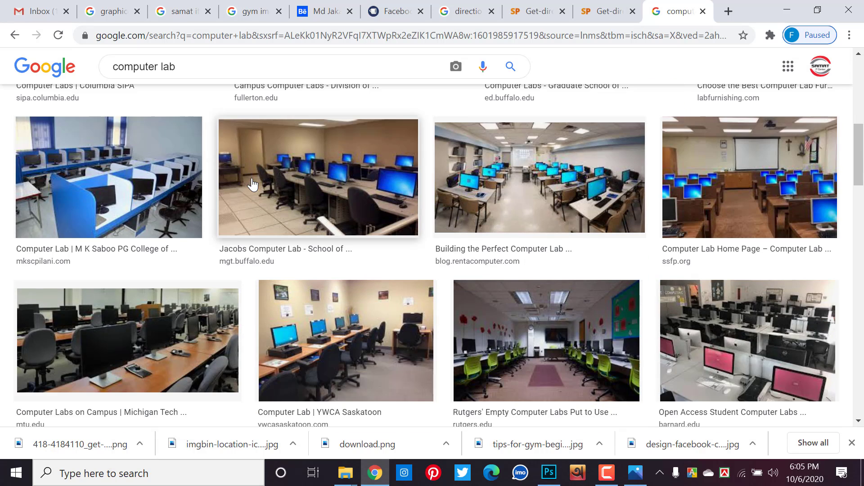
{"action": "scroll", "coordinate": [280, 187], "scroll_direction": "down", "scroll_amount": 2}
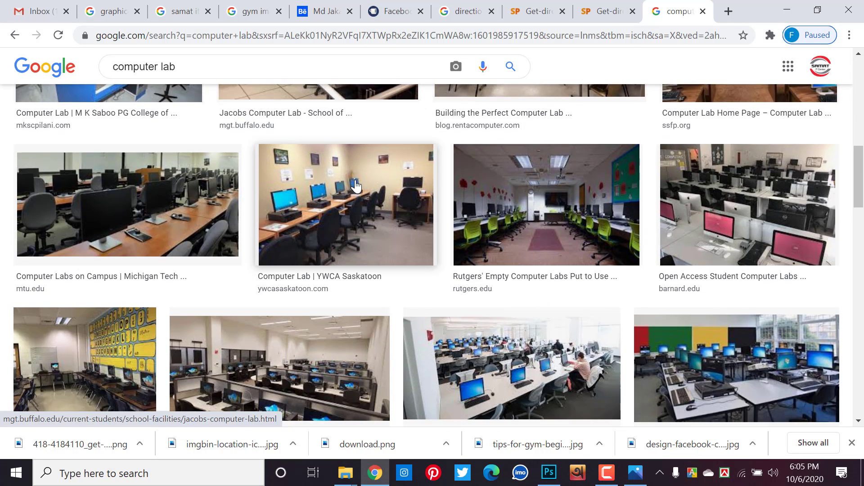
{"action": "scroll", "coordinate": [355, 184], "scroll_direction": "down", "scroll_amount": 2}
{"action": "scroll", "coordinate": [350, 192], "scroll_direction": "down", "scroll_amount": 2}
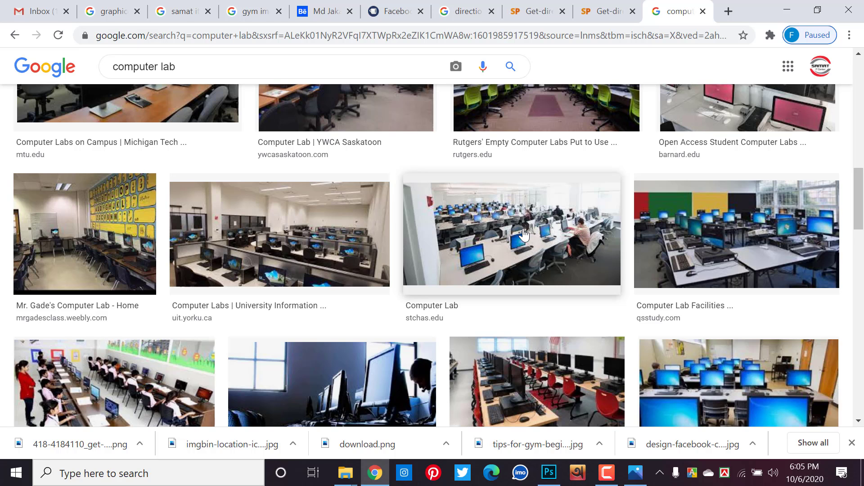
{"action": "scroll", "coordinate": [523, 234], "scroll_direction": "down", "scroll_amount": 2}
{"action": "scroll", "coordinate": [523, 228], "scroll_direction": "down", "scroll_amount": 2}
{"action": "scroll", "coordinate": [519, 229], "scroll_direction": "down", "scroll_amount": 4}
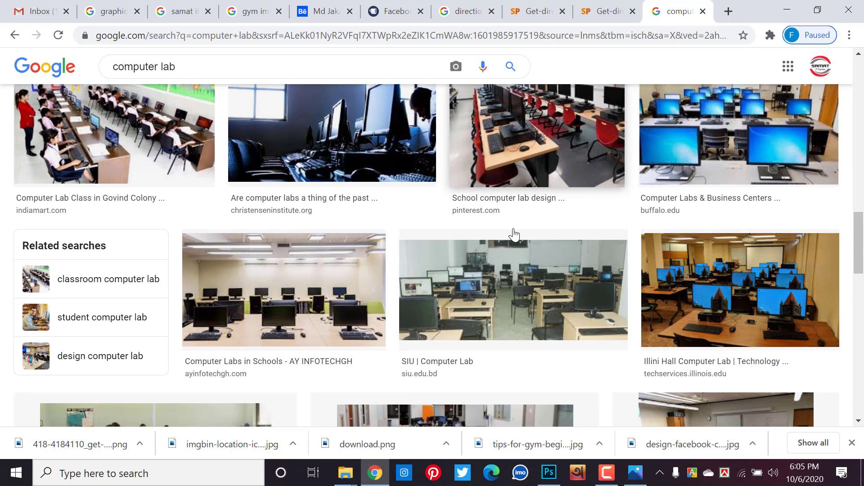
{"action": "scroll", "coordinate": [518, 232], "scroll_direction": "down", "scroll_amount": 4}
{"action": "scroll", "coordinate": [514, 234], "scroll_direction": "down", "scroll_amount": 2}
{"action": "scroll", "coordinate": [515, 235], "scroll_direction": "down", "scroll_amount": 4}
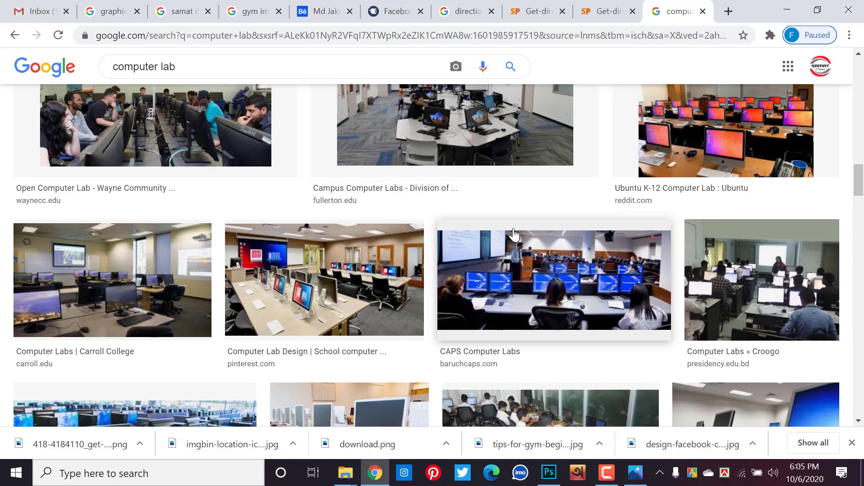
{"action": "scroll", "coordinate": [515, 234], "scroll_direction": "down", "scroll_amount": 4}
{"action": "scroll", "coordinate": [513, 234], "scroll_direction": "down", "scroll_amount": 3}
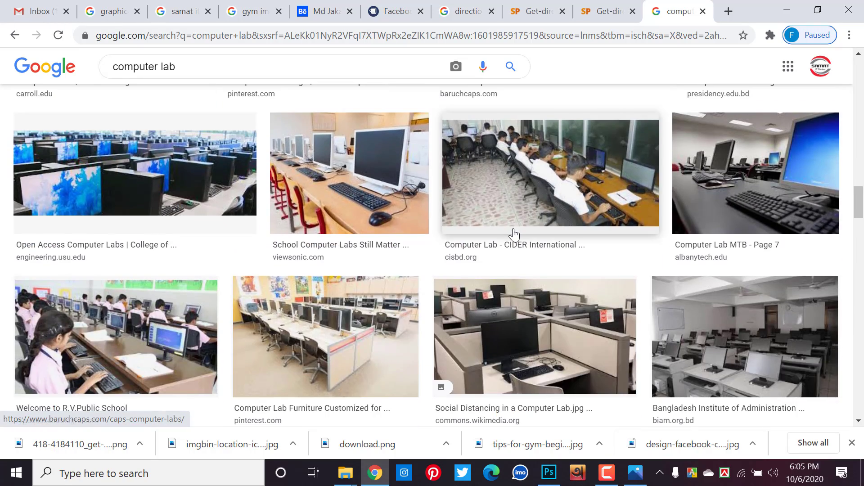
{"action": "scroll", "coordinate": [652, 241], "scroll_direction": "up", "scroll_amount": 7}
{"action": "scroll", "coordinate": [846, 149], "scroll_direction": "up", "scroll_amount": 2}
{"action": "left_click_drag", "start_coordinate": [860, 143], "coordinate": [861, 63]}
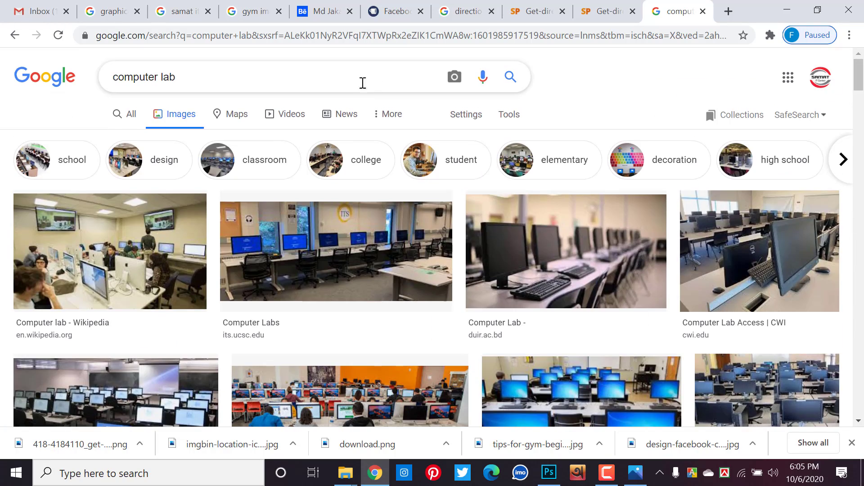
{"action": "left_click", "coordinate": [194, 82]}
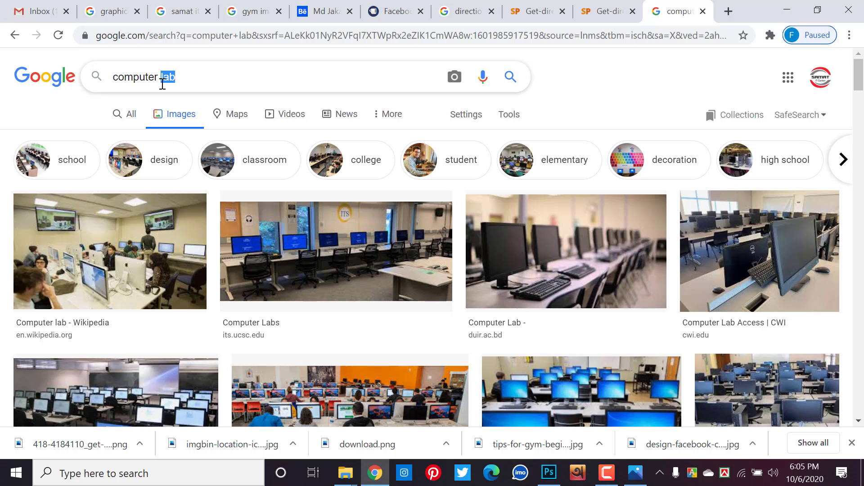
- Search images for 'computer working' and preview a laptop photo
{"action": "type", "text": "working"}
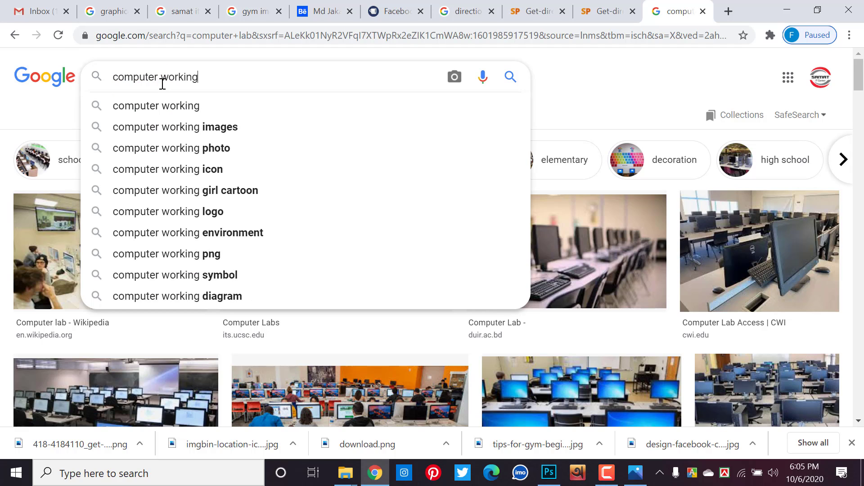
{"action": "key", "text": "Return"}
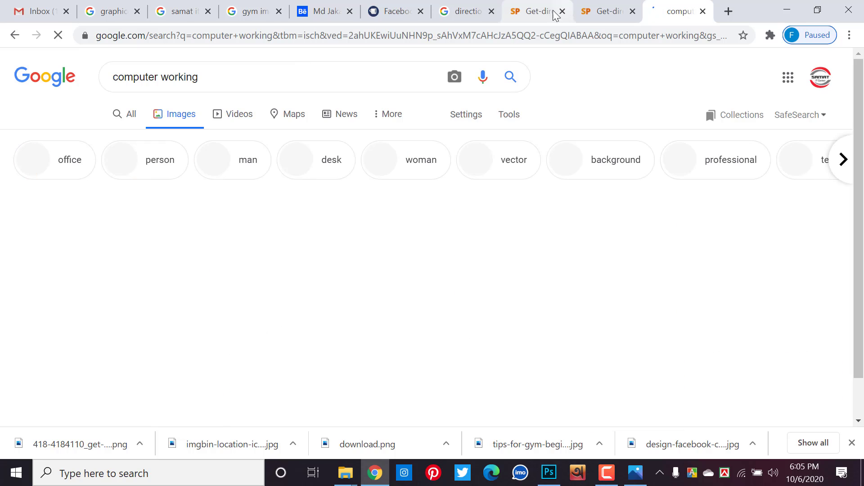
{"action": "scroll", "coordinate": [282, 238], "scroll_direction": "down", "scroll_amount": 3}
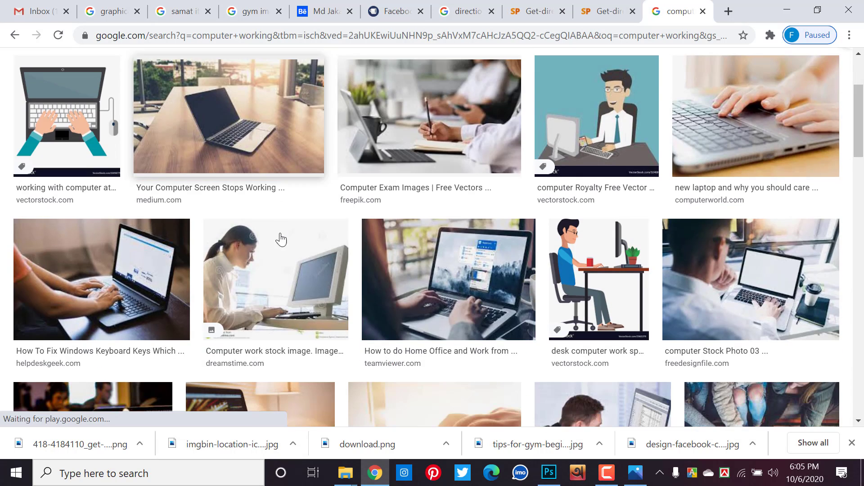
{"action": "left_click", "coordinate": [127, 290]}
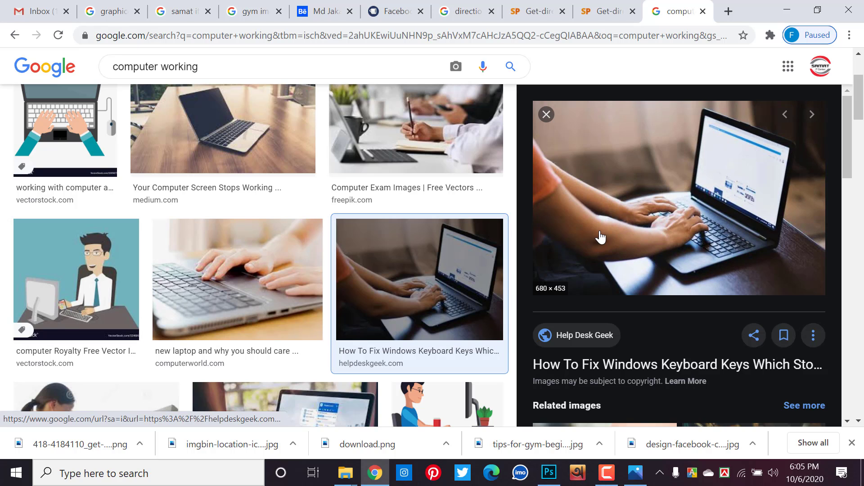
{"action": "scroll", "coordinate": [599, 235], "scroll_direction": "down", "scroll_amount": 4}
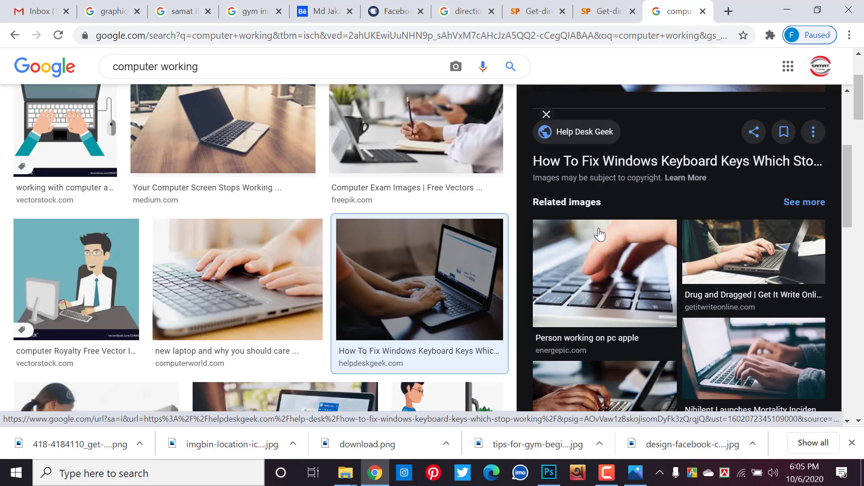
{"action": "scroll", "coordinate": [699, 202], "scroll_direction": "down", "scroll_amount": 2}
- Save the related laptop typing image to disk
{"action": "left_click", "coordinate": [699, 201]}
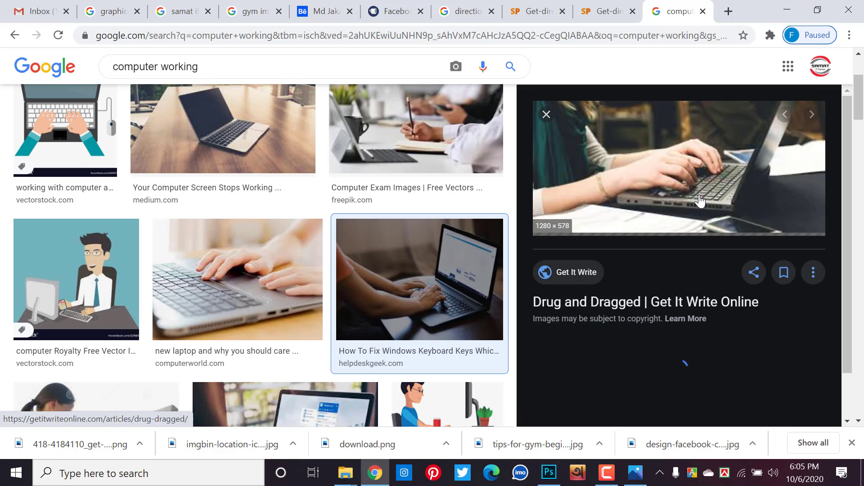
{"action": "right_click", "coordinate": [565, 161]}
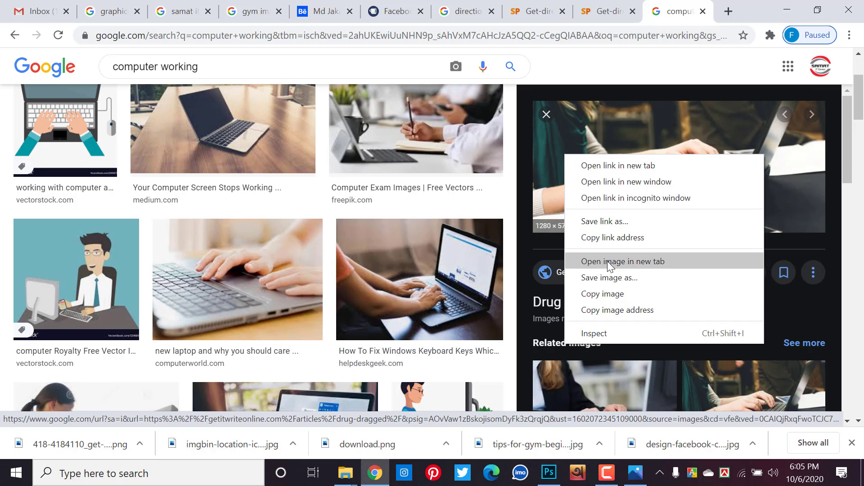
{"action": "left_click", "coordinate": [606, 271]}
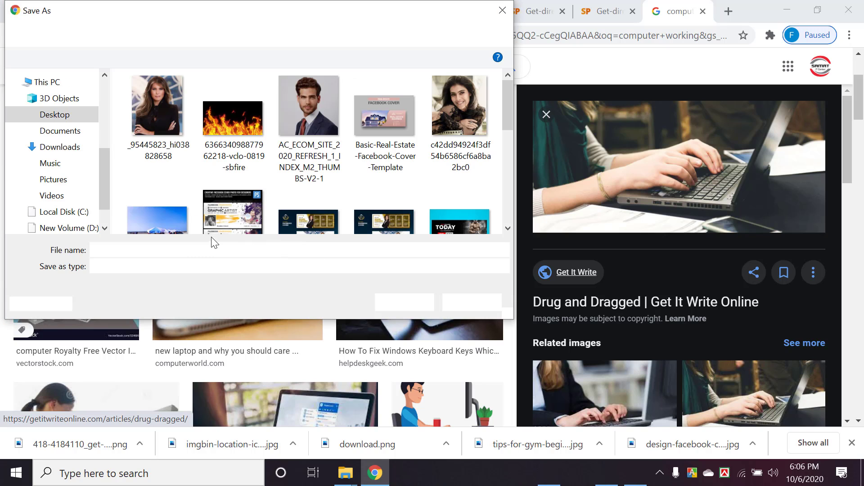
{"action": "key", "text": "Return"}
- Save the Typing Troubles laptop photo as handWristPain
{"action": "scroll", "coordinate": [642, 260], "scroll_direction": "down", "scroll_amount": 5}
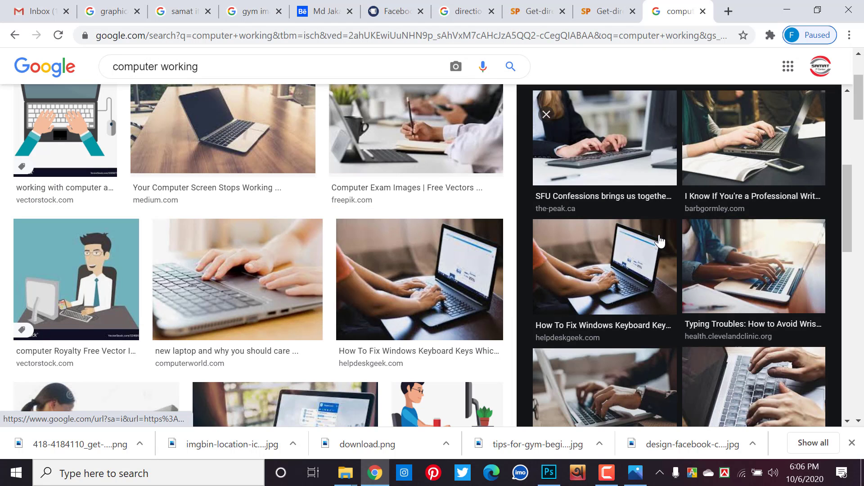
{"action": "left_click", "coordinate": [713, 280]}
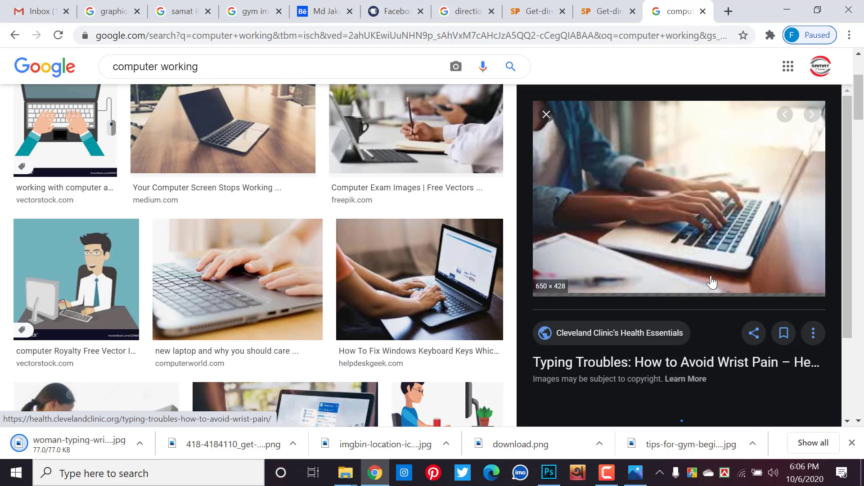
{"action": "right_click", "coordinate": [655, 200]}
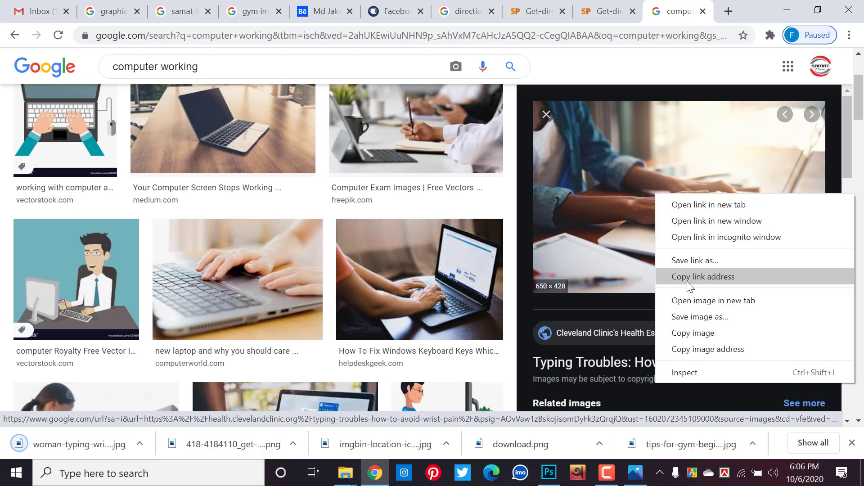
{"action": "left_click", "coordinate": [687, 313]}
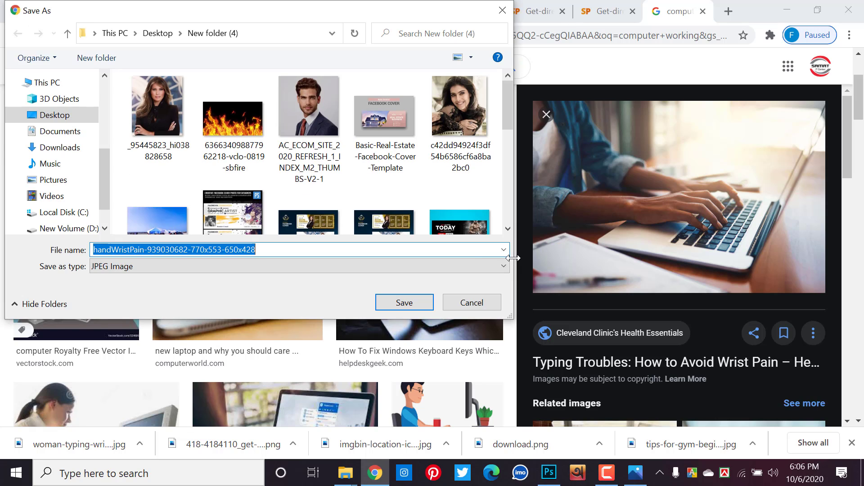
{"action": "key", "text": "Escape"}
- Save the SFU Confessions typing photo as 2-fingers-typing.jpg and restore the browser window
{"action": "scroll", "coordinate": [554, 261], "scroll_direction": "up", "scroll_amount": 3}
{"action": "scroll", "coordinate": [556, 265], "scroll_direction": "down", "scroll_amount": 3}
{"action": "scroll", "coordinate": [565, 283], "scroll_direction": "down", "scroll_amount": 3}
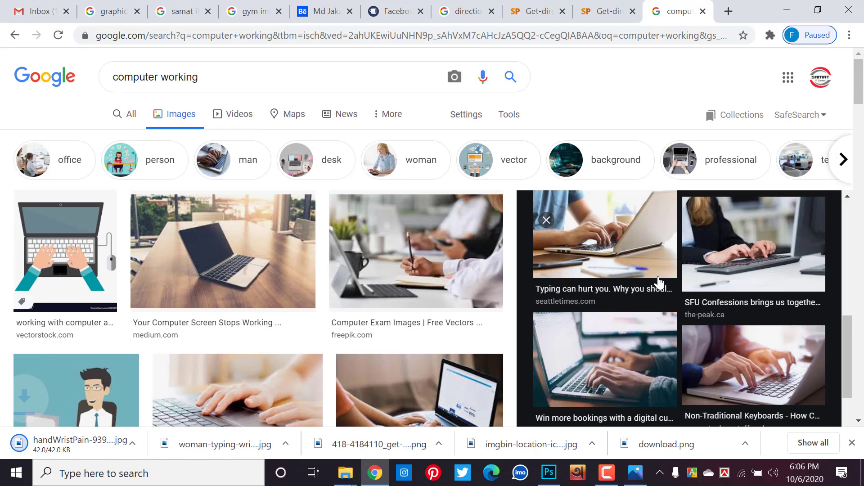
{"action": "scroll", "coordinate": [710, 276], "scroll_direction": "down", "scroll_amount": 2}
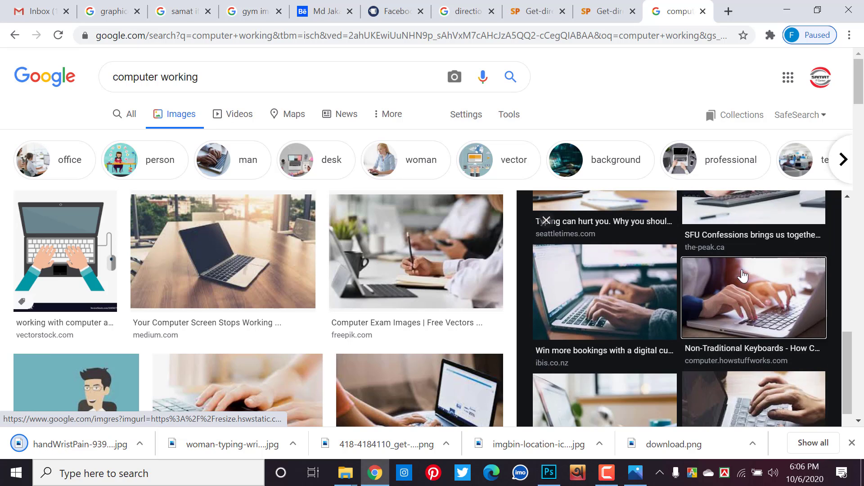
{"action": "left_click", "coordinate": [736, 275]}
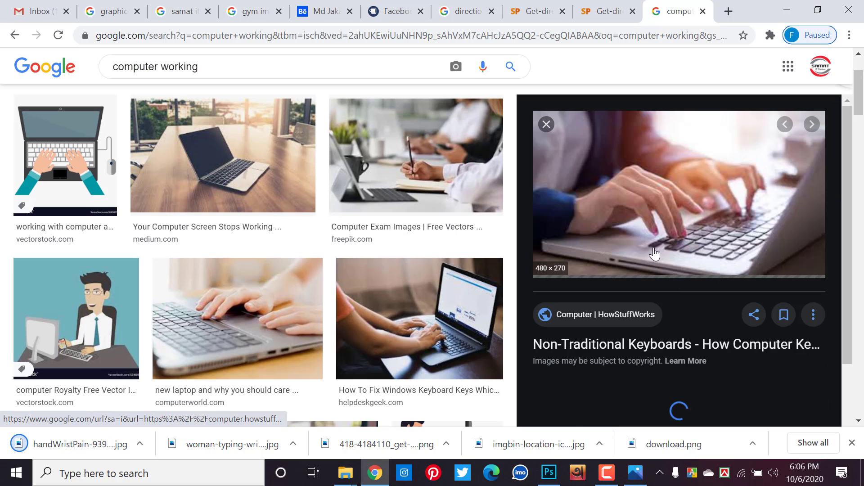
{"action": "scroll", "coordinate": [655, 255], "scroll_direction": "down", "scroll_amount": 3}
{"action": "scroll", "coordinate": [652, 247], "scroll_direction": "down", "scroll_amount": 2}
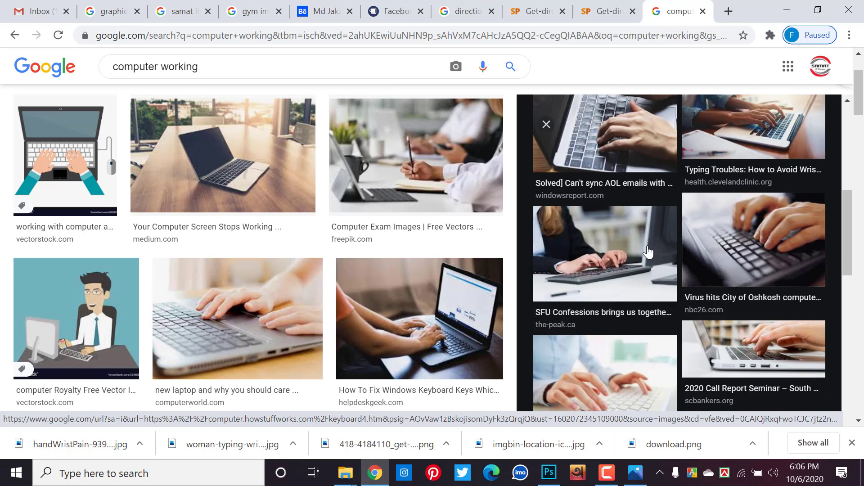
{"action": "left_click", "coordinate": [642, 242]}
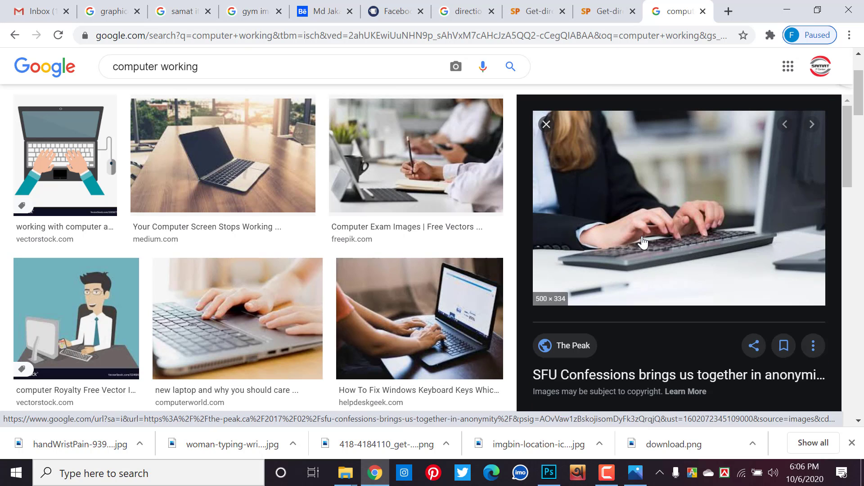
{"action": "right_click", "coordinate": [641, 230]}
{"action": "left_click", "coordinate": [663, 350]}
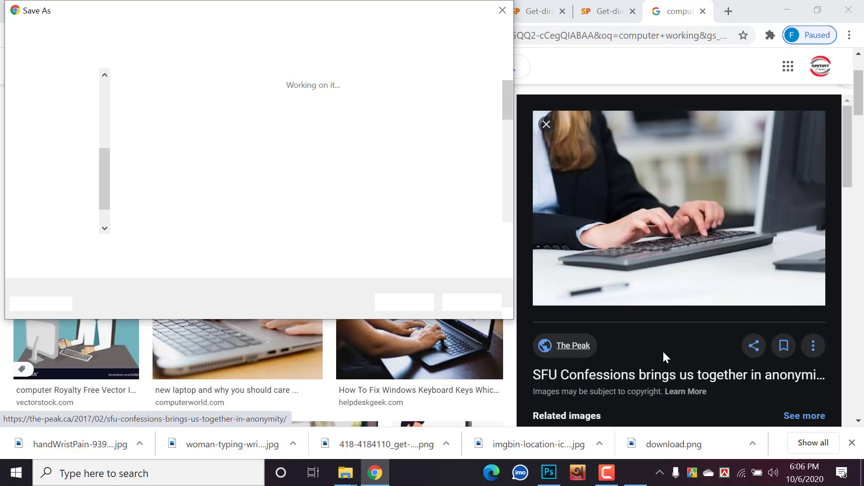
{"action": "key", "text": "Return"}
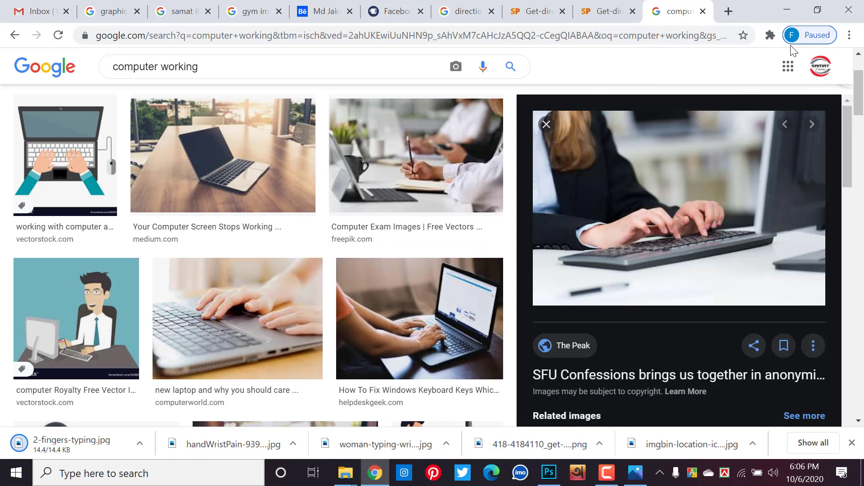
{"action": "left_click", "coordinate": [817, 9]}
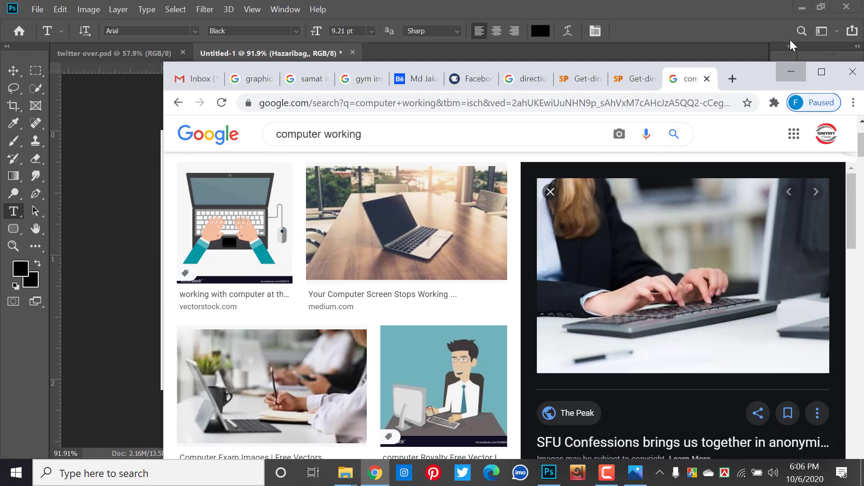
- Select woman-typing-writing-windows and handWristPain in New folder (4) and drag them onto the banner
{"action": "left_click", "coordinate": [791, 72]}
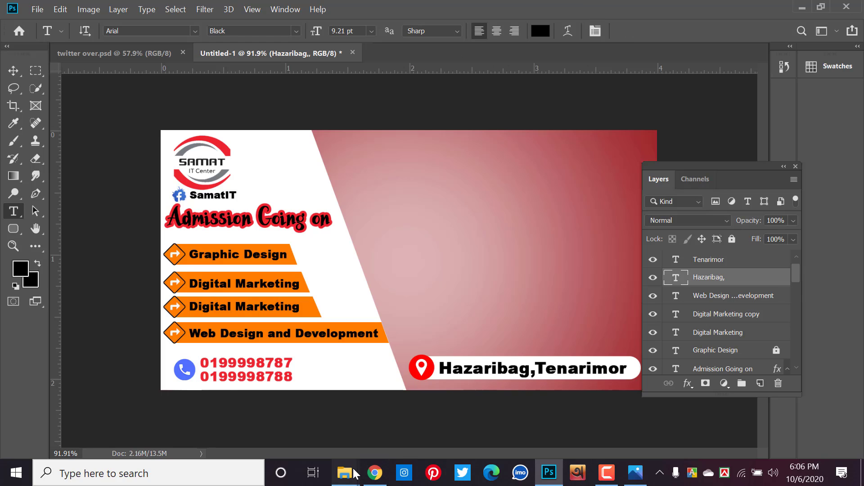
{"action": "mouse_move", "coordinate": [344, 473]}
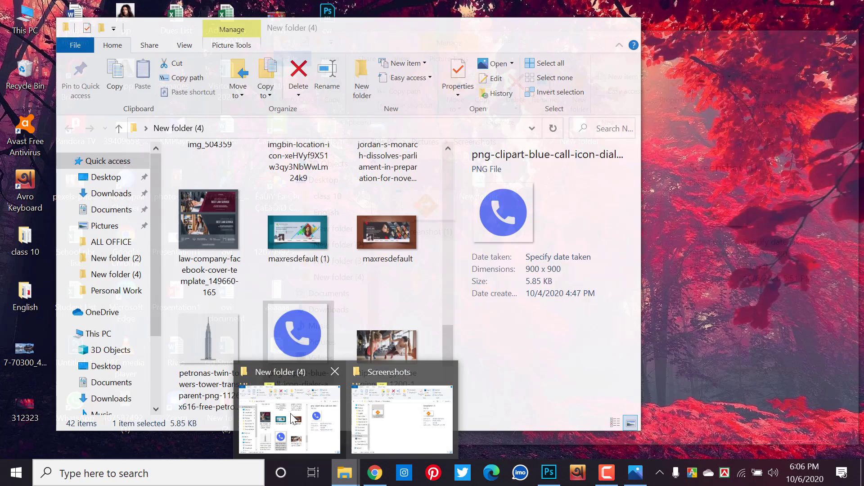
{"action": "left_click", "coordinate": [297, 416]}
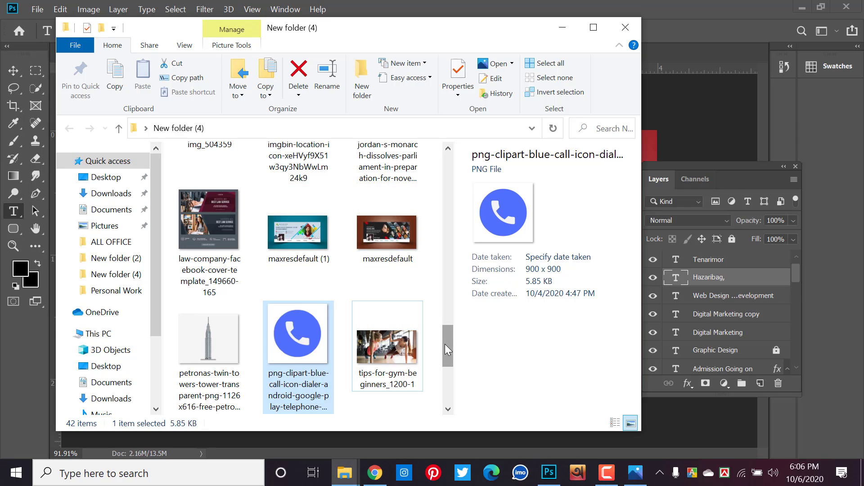
{"action": "scroll", "coordinate": [450, 373], "scroll_direction": "down", "scroll_amount": 3}
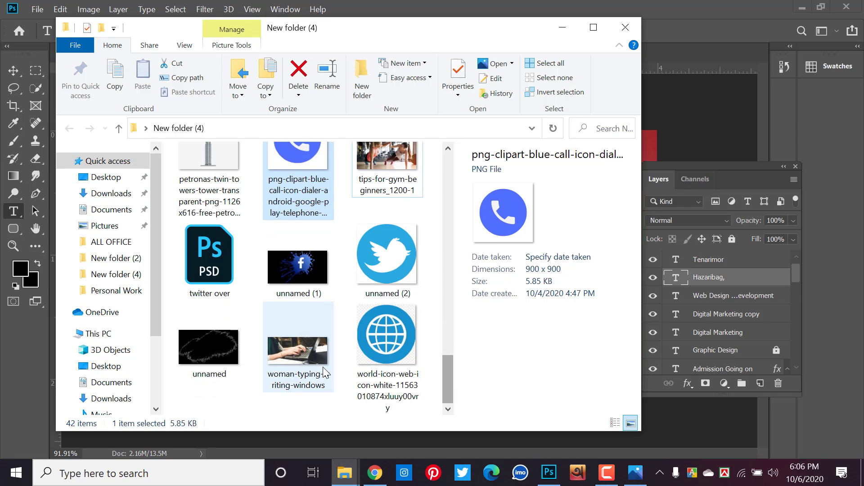
{"action": "left_click", "coordinate": [299, 356]}
{"action": "left_click_drag", "start_coordinate": [446, 377], "coordinate": [450, 303]}
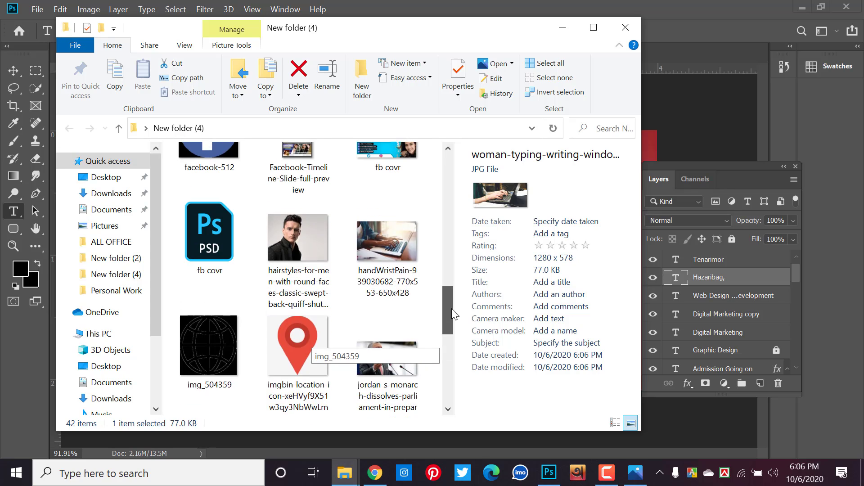
{"action": "left_click", "coordinate": [395, 270], "text": "ctrl"}
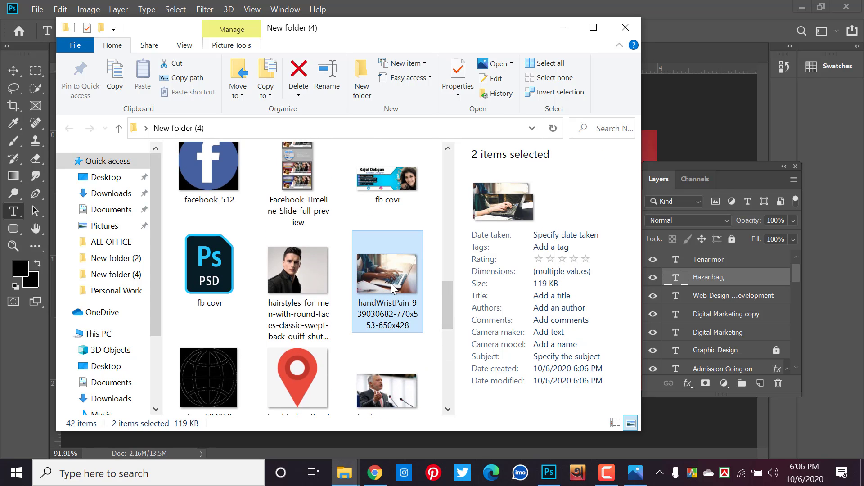
{"action": "left_click_drag", "start_coordinate": [380, 218], "coordinate": [682, 134]}
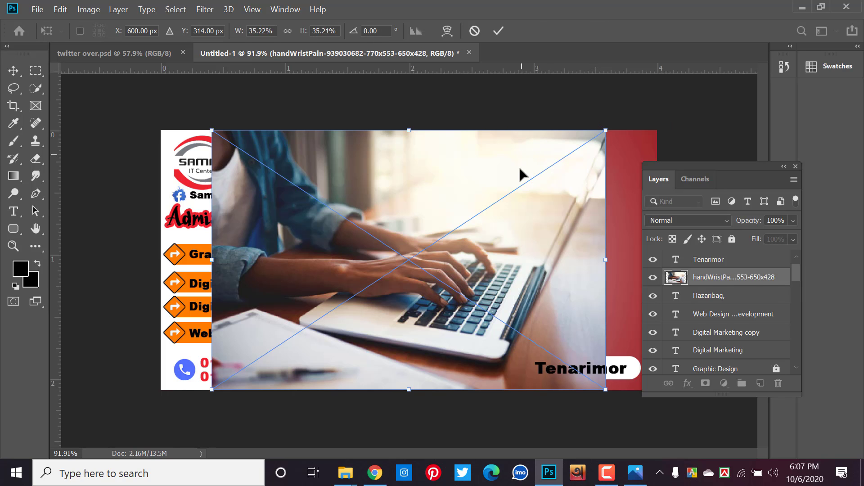
- Place handWristPain, then move and enlarge woman-typing to about 26.6% beside the course list
{"action": "mouse_move", "coordinate": [552, 192]}
{"action": "left_mouse_down"}
{"action": "mouse_move", "coordinate": [670, 196]}
{"action": "mouse_move", "coordinate": [616, 197]}
{"action": "left_mouse_up"}
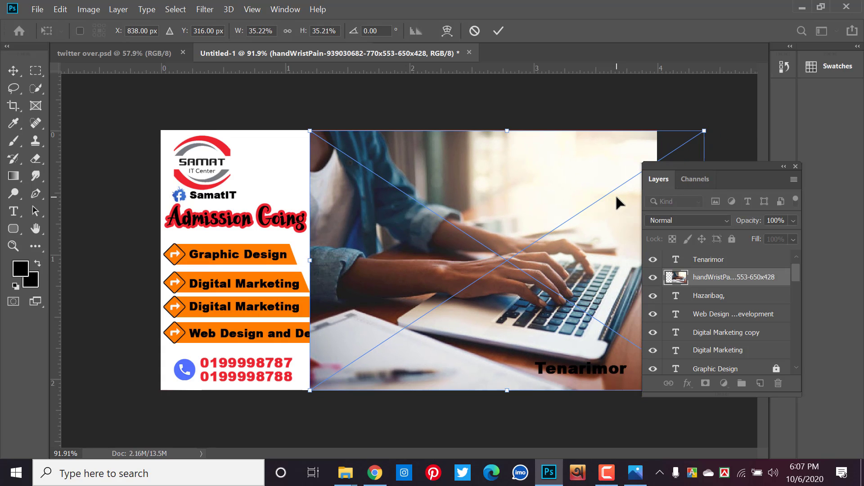
{"action": "key", "text": "Return"}
{"action": "left_click_drag", "start_coordinate": [778, 260], "coordinate": [726, 284]}
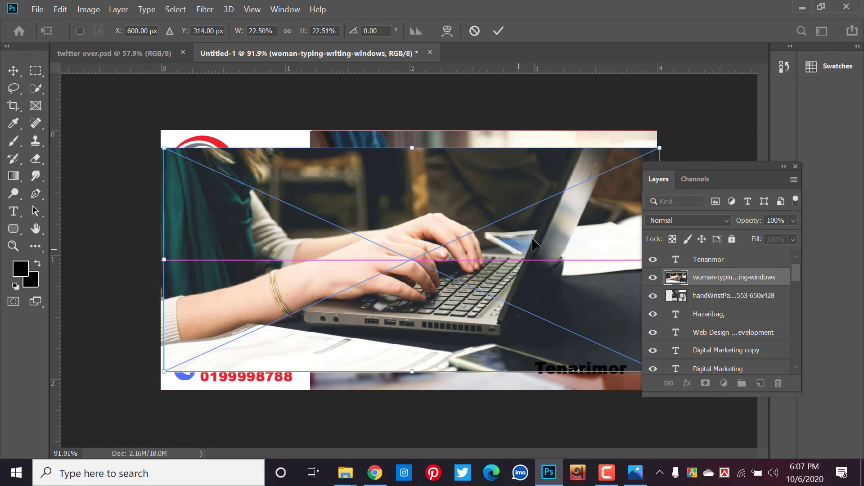
{"action": "left_click_drag", "start_coordinate": [531, 237], "coordinate": [543, 227]}
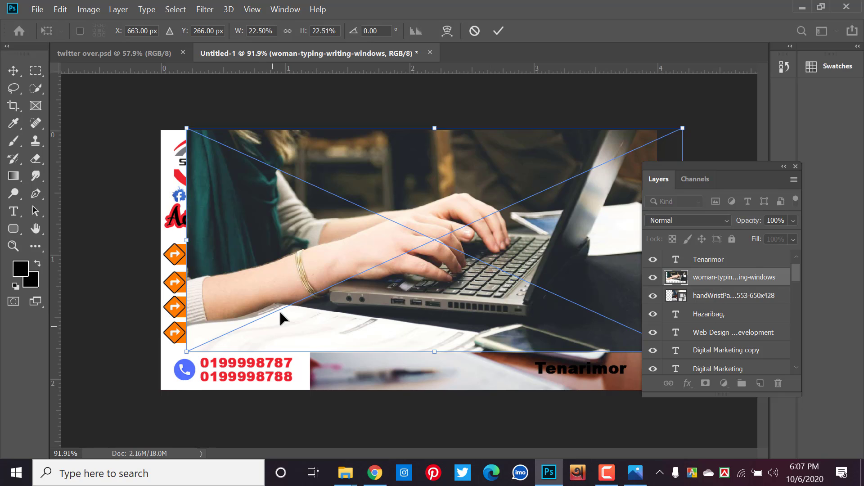
{"action": "left_click_drag", "start_coordinate": [278, 308], "coordinate": [338, 323]}
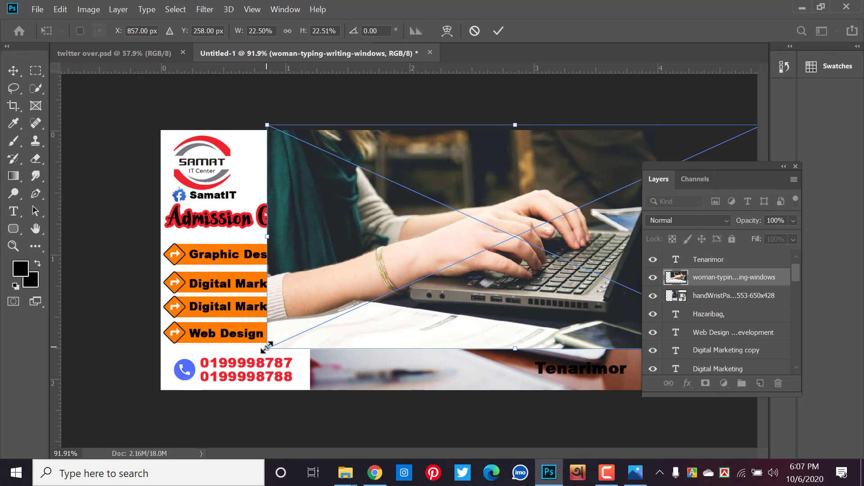
{"action": "left_click_drag", "start_coordinate": [267, 348], "coordinate": [217, 405]}
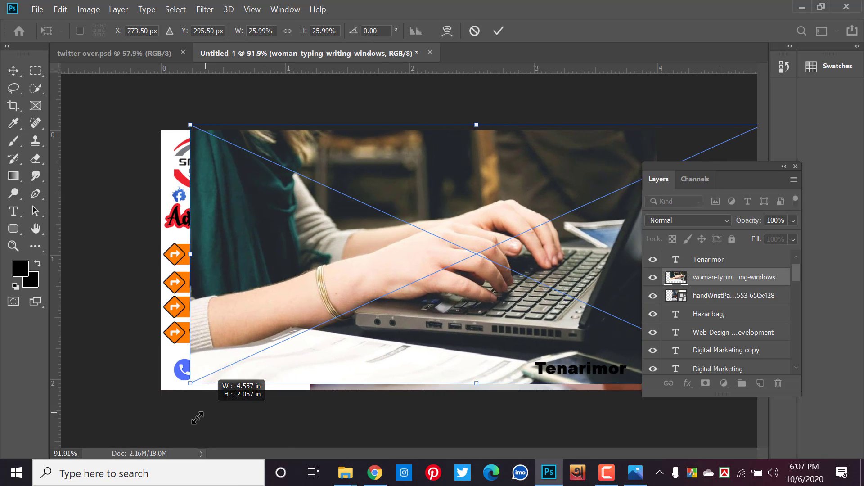
{"action": "left_click_drag", "start_coordinate": [218, 404], "coordinate": [184, 423]}
{"action": "mouse_move", "coordinate": [360, 311]}
{"action": "left_mouse_down"}
{"action": "mouse_move", "coordinate": [426, 306]}
{"action": "mouse_move", "coordinate": [415, 303]}
{"action": "left_mouse_up"}
- Select both photo layers and move them beneath Layer 6
{"action": "key", "text": "t"}
{"action": "key", "text": "Return"}
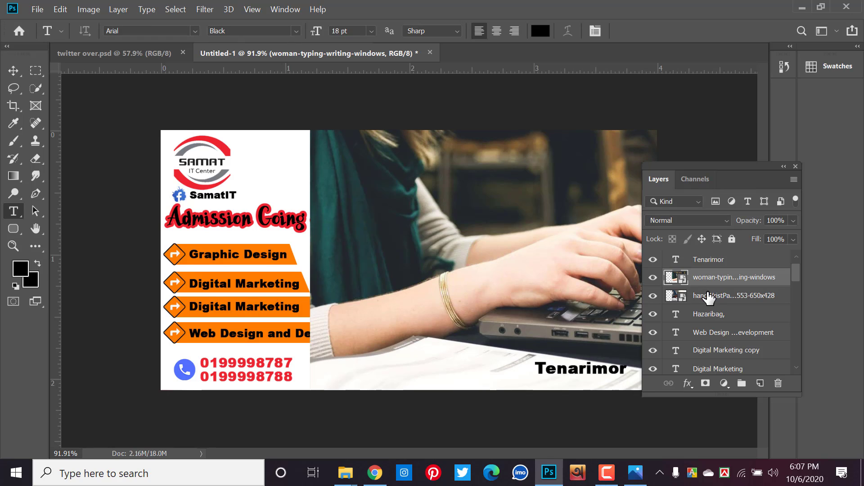
{"action": "left_click", "coordinate": [696, 298], "text": "shift"}
{"action": "scroll", "coordinate": [722, 285], "scroll_direction": "down", "scroll_amount": 1}
{"action": "mouse_move", "coordinate": [722, 286]}
{"action": "left_mouse_down"}
{"action": "mouse_move", "coordinate": [727, 374]}
{"action": "mouse_move", "coordinate": [697, 398]}
{"action": "left_mouse_up"}
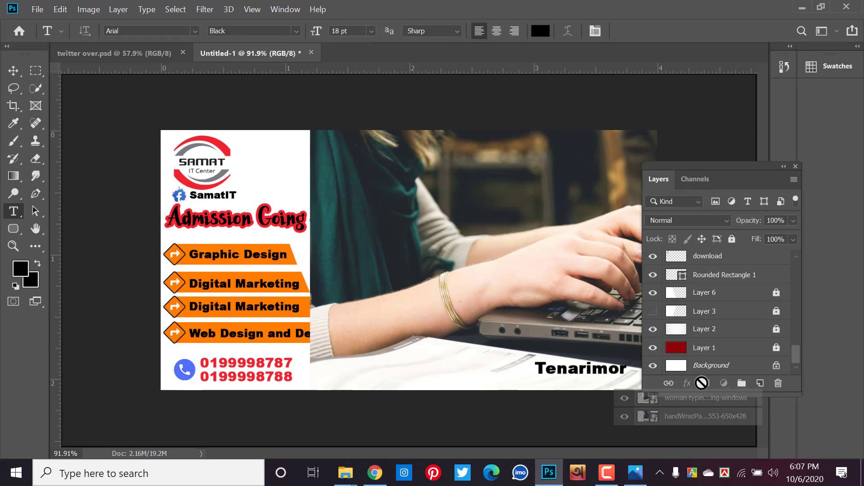
{"action": "left_click_drag", "start_coordinate": [697, 398], "coordinate": [708, 310]}
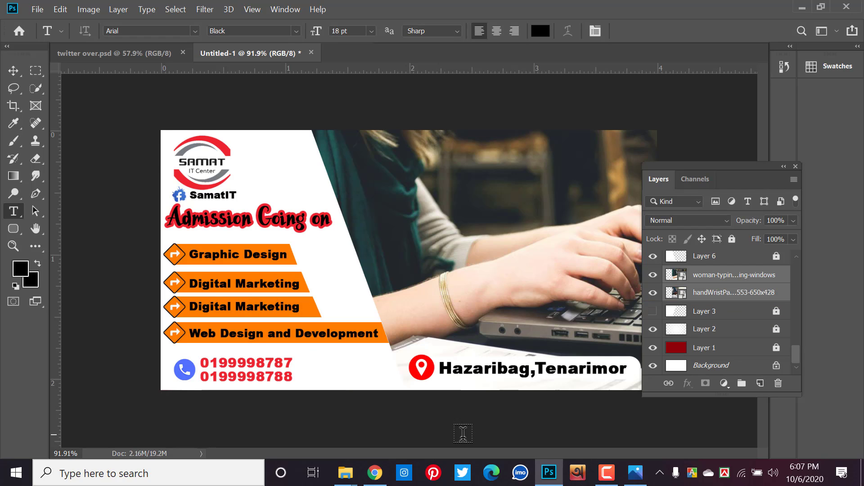
- Hide the woman-typing layer, show handWristPain, and close the Layers panel
{"action": "left_click", "coordinate": [13, 71]}
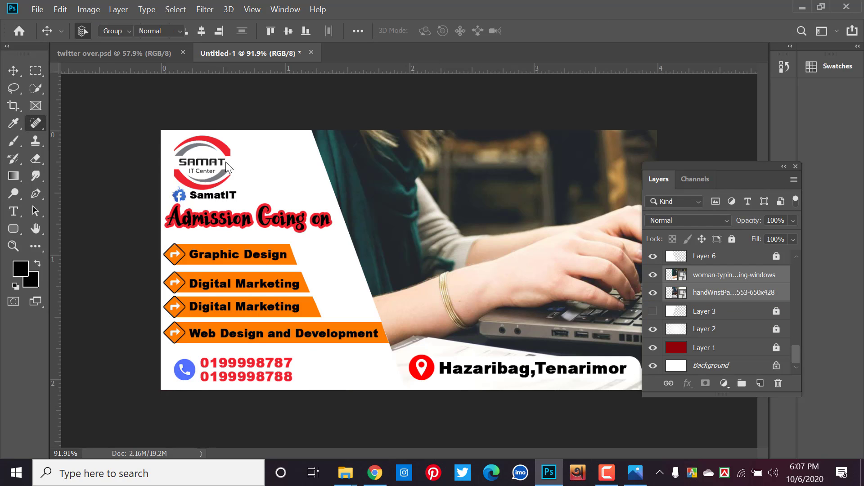
{"action": "left_click", "coordinate": [653, 275]}
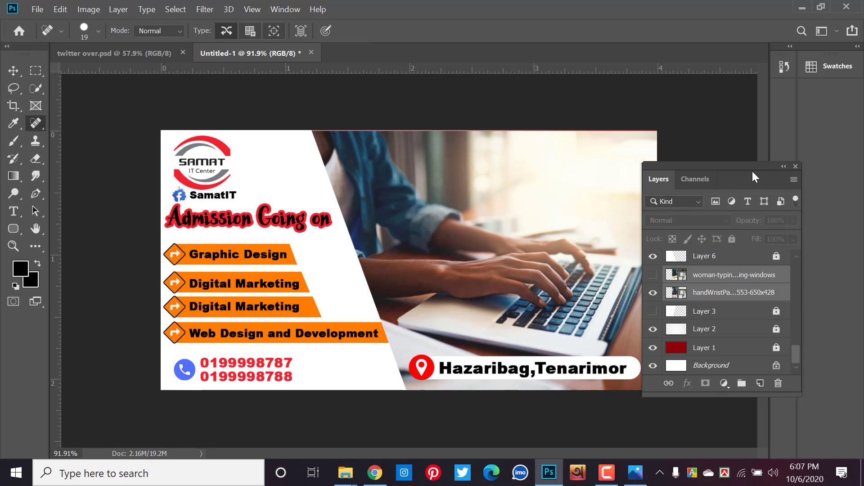
{"action": "left_click", "coordinate": [652, 280]}
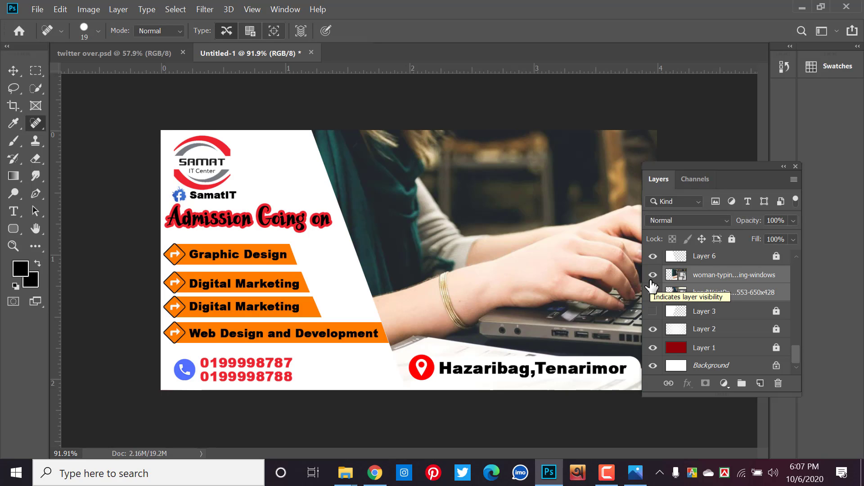
{"action": "left_click", "coordinate": [652, 280]}
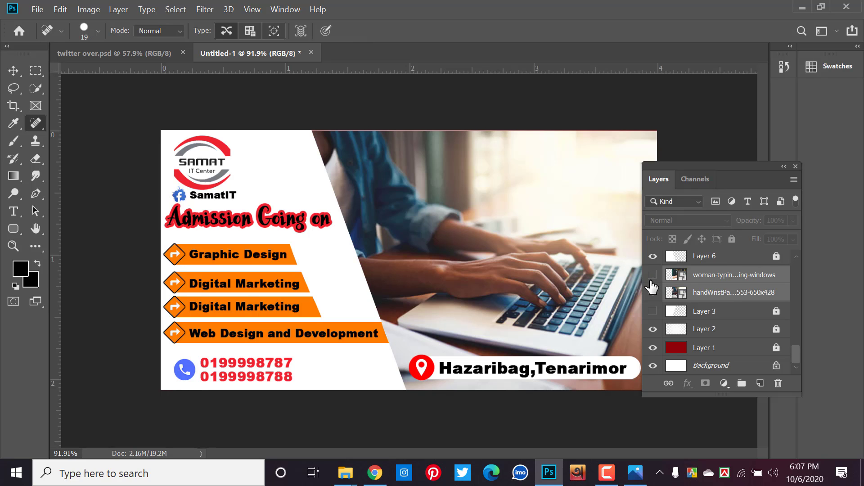
{"action": "left_click", "coordinate": [652, 291]}
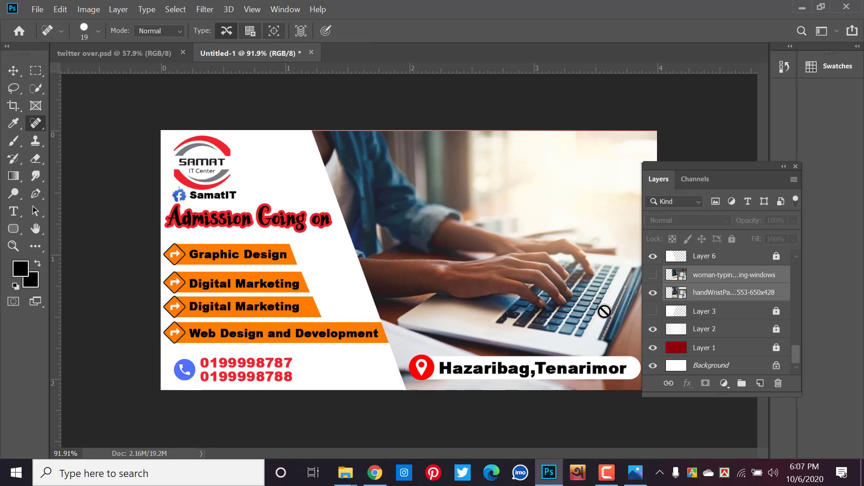
{"action": "left_click", "coordinate": [486, 194]}
{"action": "left_click", "coordinate": [476, 207]}
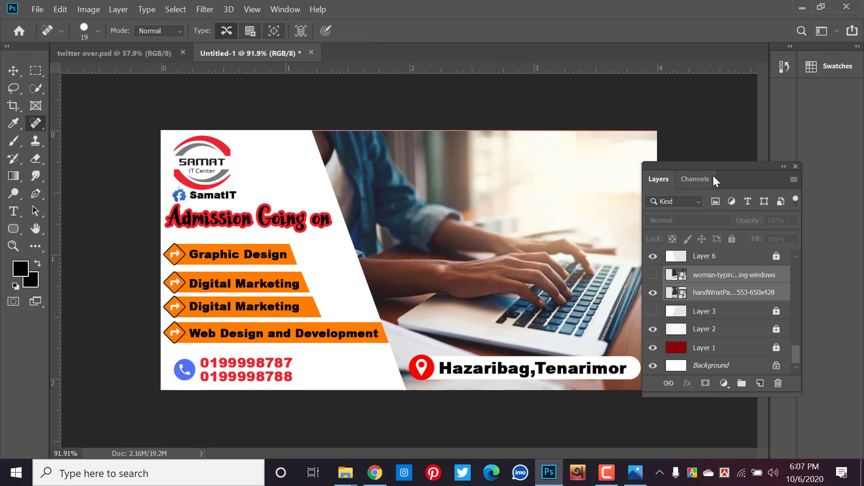
{"action": "left_click_drag", "start_coordinate": [713, 175], "coordinate": [750, 145]}
{"action": "left_click", "coordinate": [818, 143]}
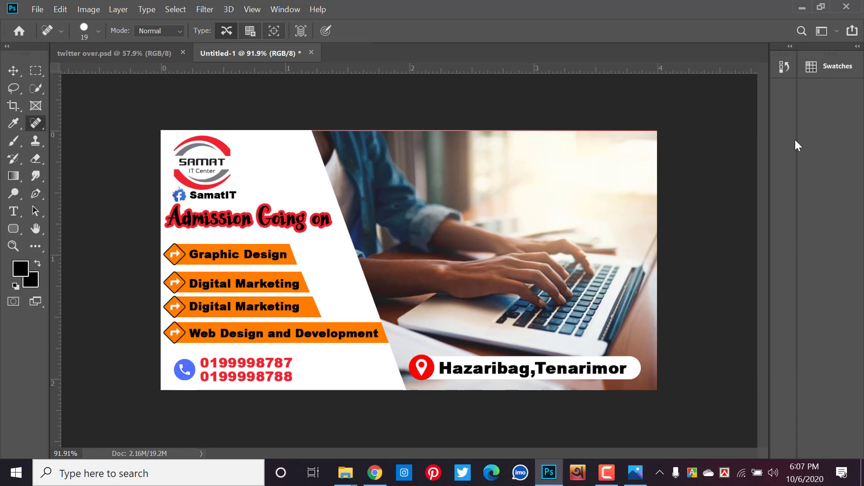
{"action": "left_click", "coordinate": [14, 70]}
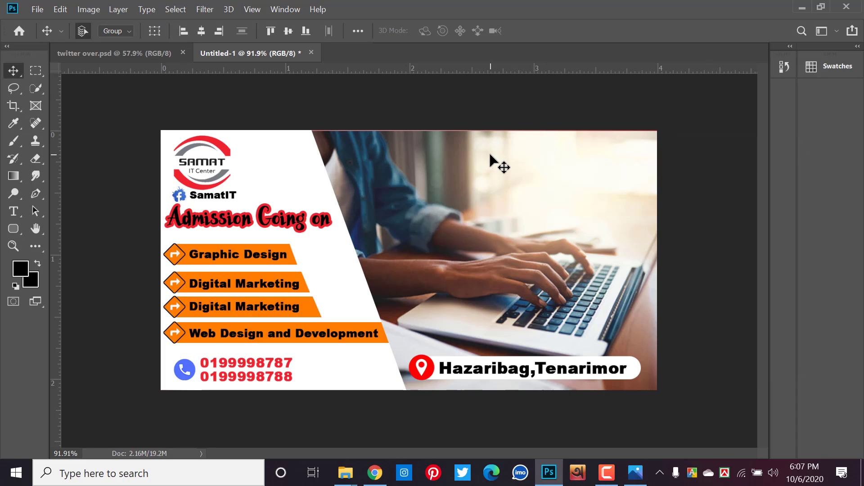
- Stretch the photo layer from its top edge and reposition it in the banner
{"action": "key", "text": "ctrl+t"}
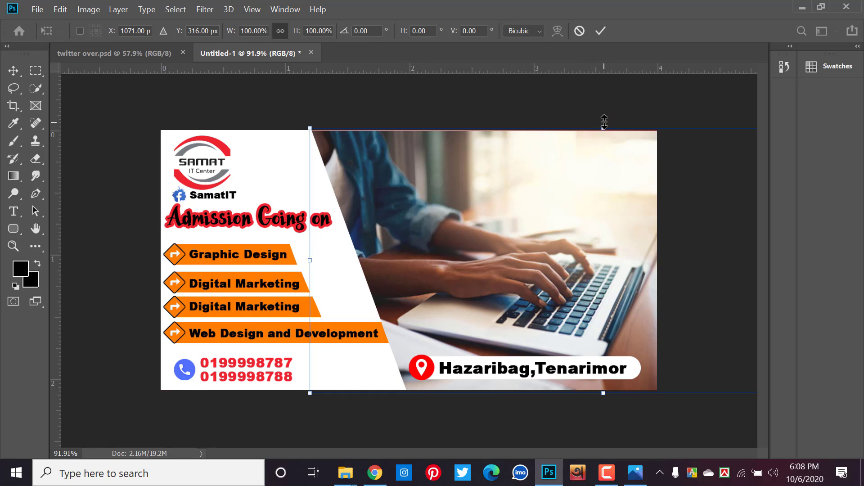
{"action": "left_click_drag", "start_coordinate": [604, 122], "coordinate": [604, 109]}
{"action": "key", "text": "Return"}
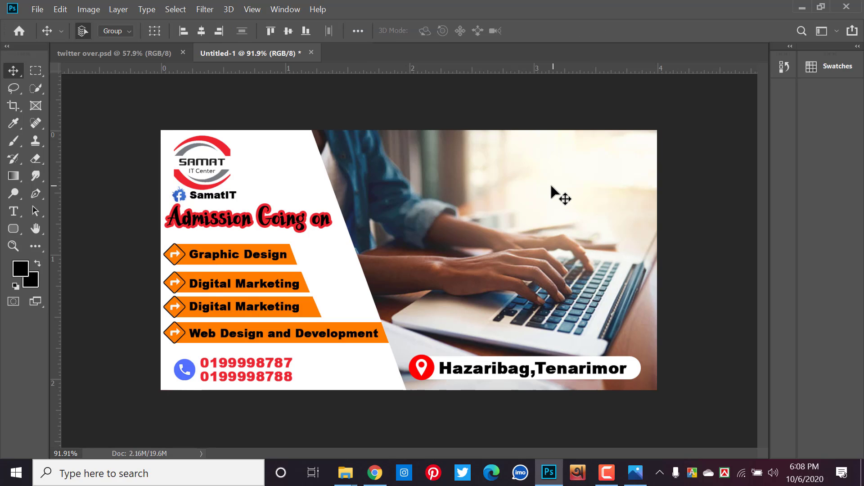
{"action": "left_click_drag", "start_coordinate": [333, 247], "coordinate": [329, 244]}
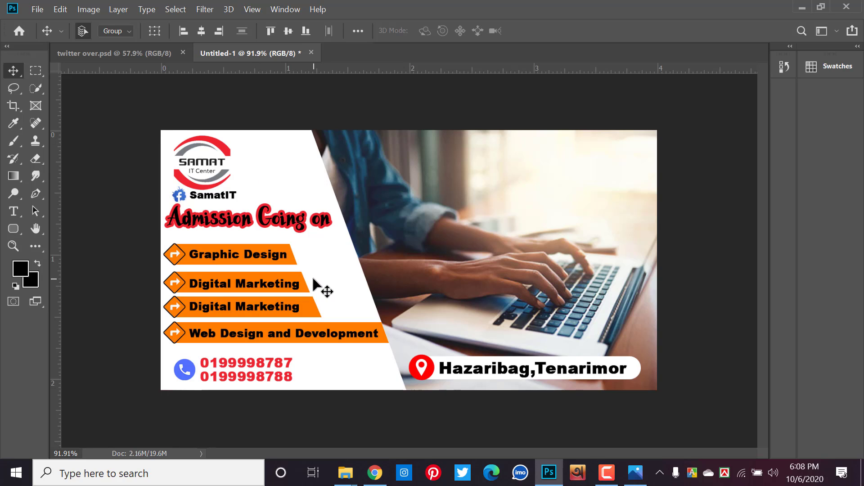
- Open the Layers panel with F7 and select Layer 3, then Layer 6
{"action": "key", "text": "F7"}
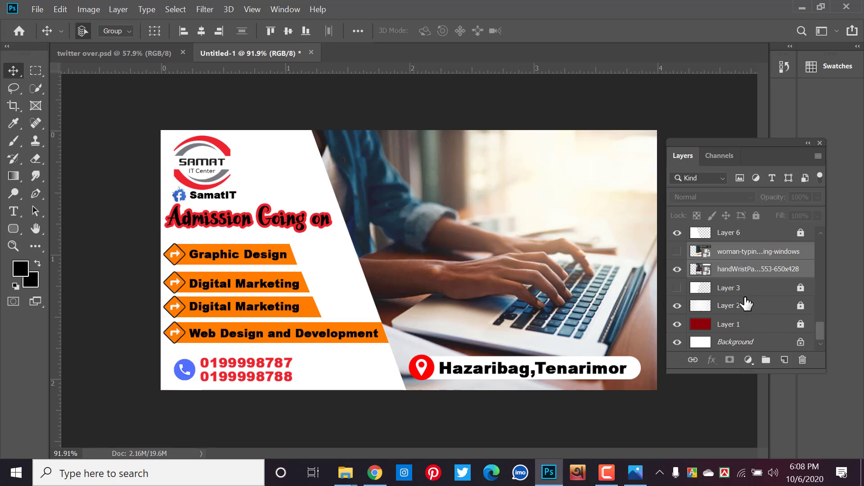
{"action": "left_click", "coordinate": [706, 294]}
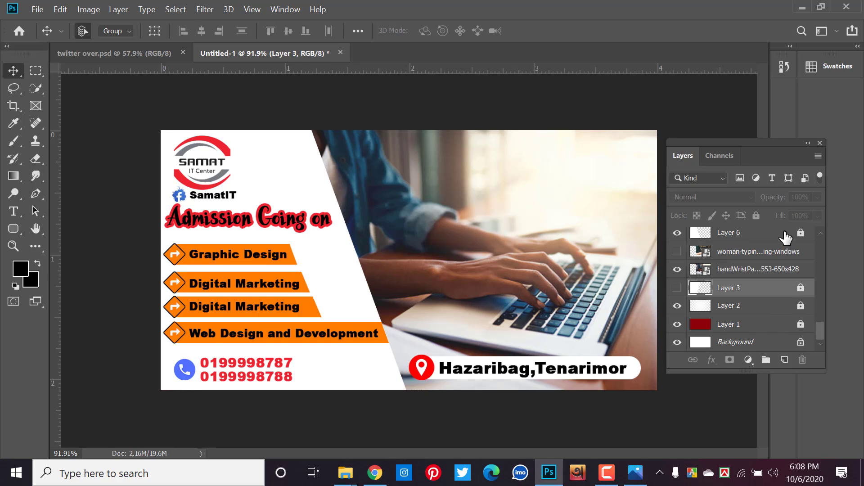
{"action": "left_click", "coordinate": [786, 233]}
- Give Layer 6 a Drop Shadow with 8% spread and 40 px size, then show woman-typing again
{"action": "right_click", "coordinate": [784, 237]}
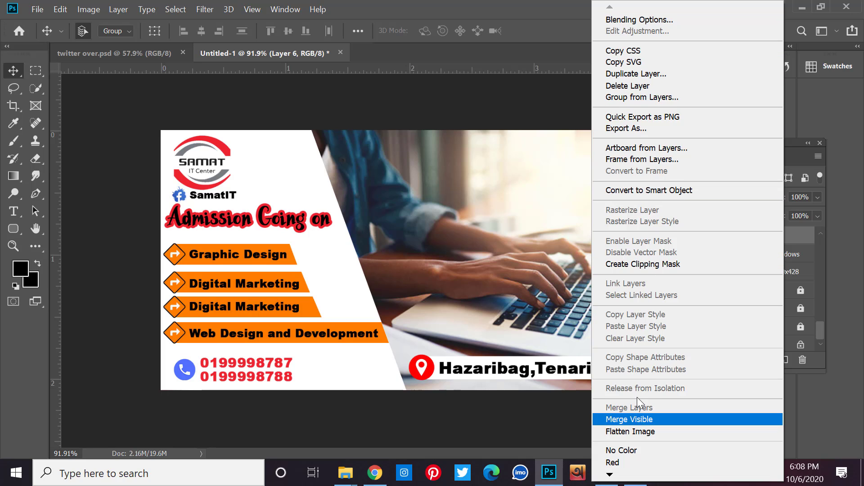
{"action": "left_click", "coordinate": [655, 18]}
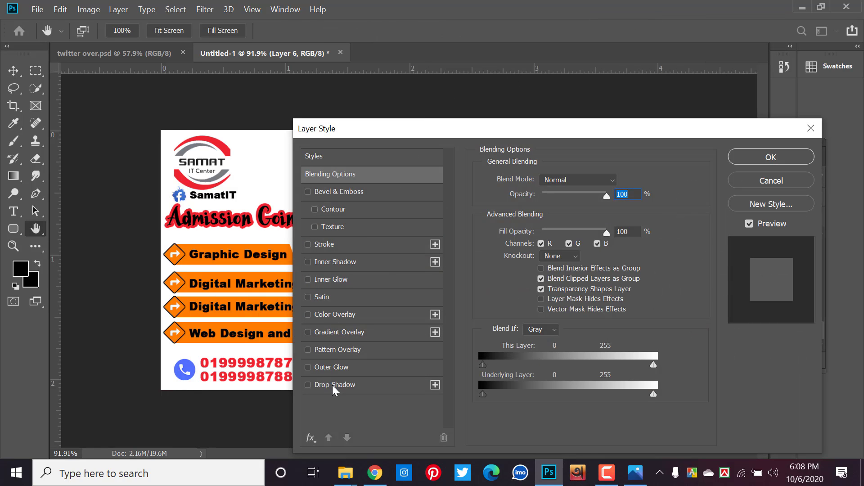
{"action": "left_click", "coordinate": [333, 386]}
{"action": "mouse_move", "coordinate": [510, 139]}
{"action": "left_mouse_down"}
{"action": "mouse_move", "coordinate": [584, 167]}
{"action": "mouse_move", "coordinate": [623, 256]}
{"action": "left_mouse_up"}
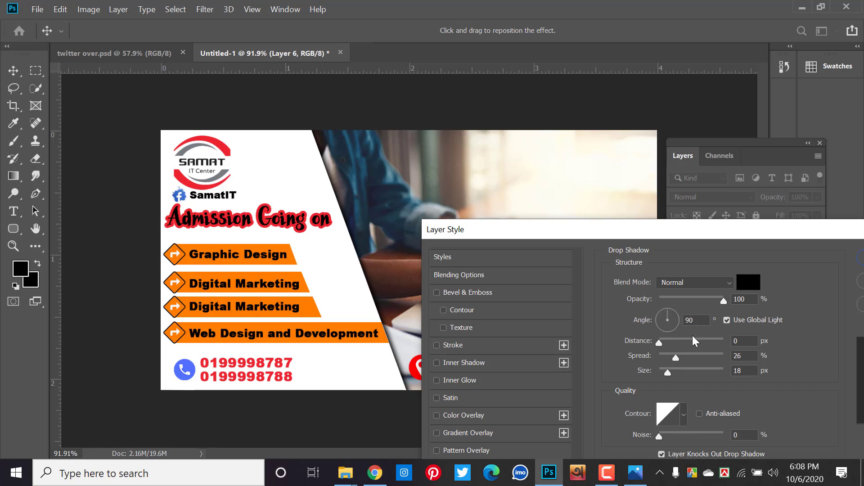
{"action": "mouse_move", "coordinate": [671, 359]}
{"action": "left_mouse_down"}
{"action": "mouse_move", "coordinate": [662, 358]}
{"action": "mouse_move", "coordinate": [680, 373]}
{"action": "mouse_move", "coordinate": [655, 357]}
{"action": "left_mouse_up"}
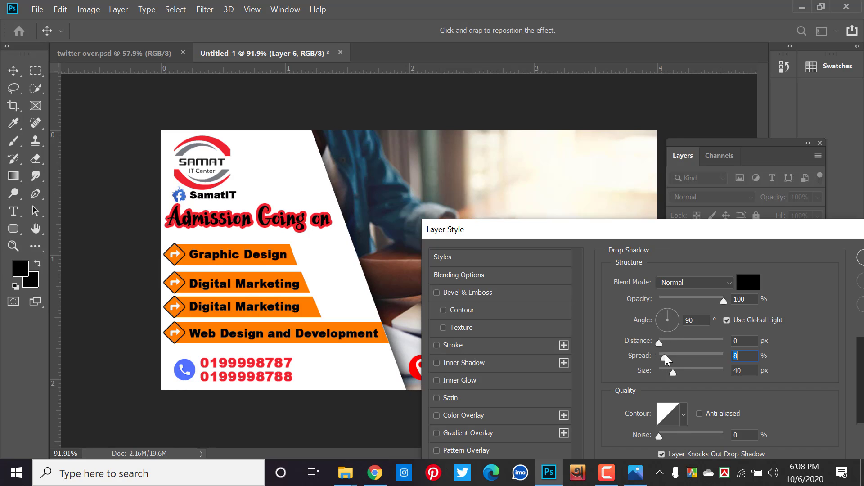
{"action": "left_click_drag", "start_coordinate": [649, 238], "coordinate": [500, 237]}
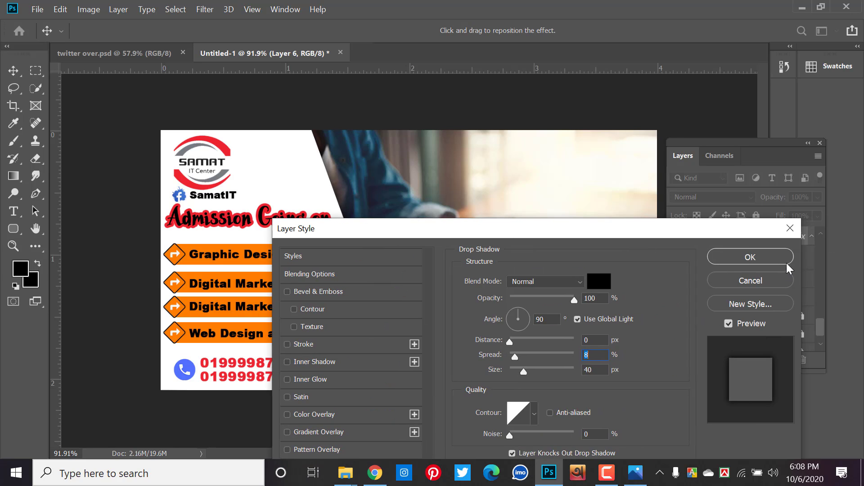
{"action": "left_click", "coordinate": [780, 256]}
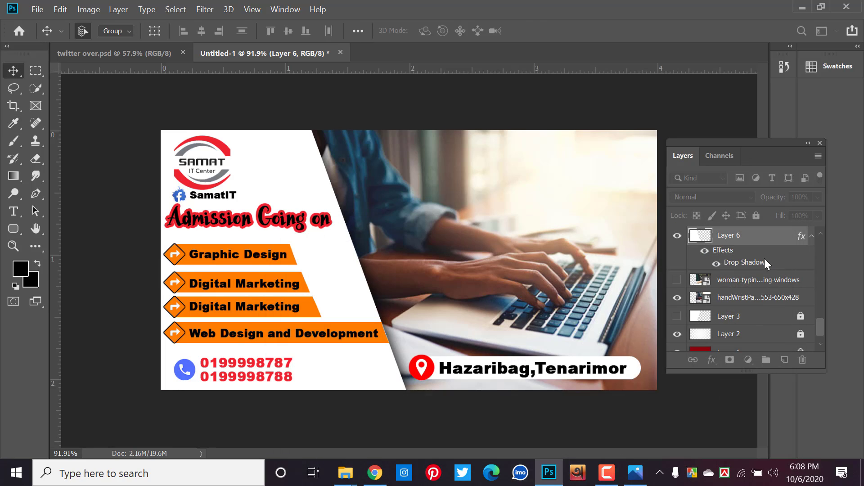
{"action": "left_click", "coordinate": [684, 284]}
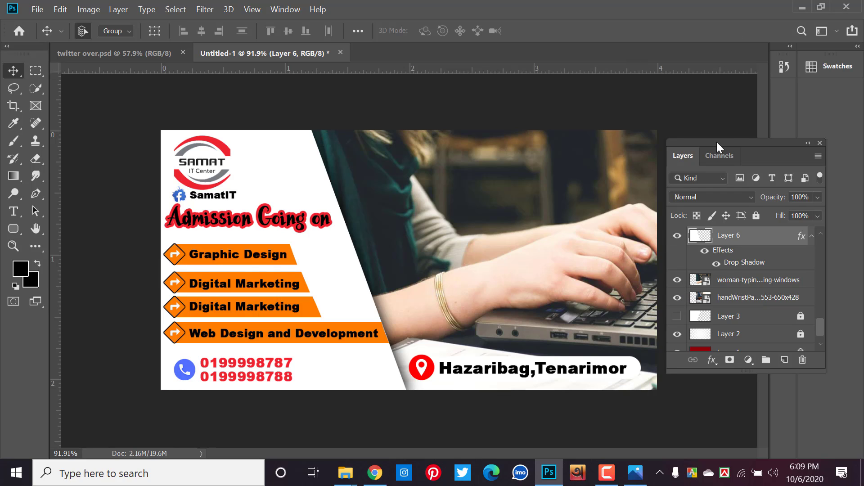
- Nudge the Layers panel and switch to the twitter over.psd document
{"action": "left_click_drag", "start_coordinate": [717, 147], "coordinate": [738, 146]}
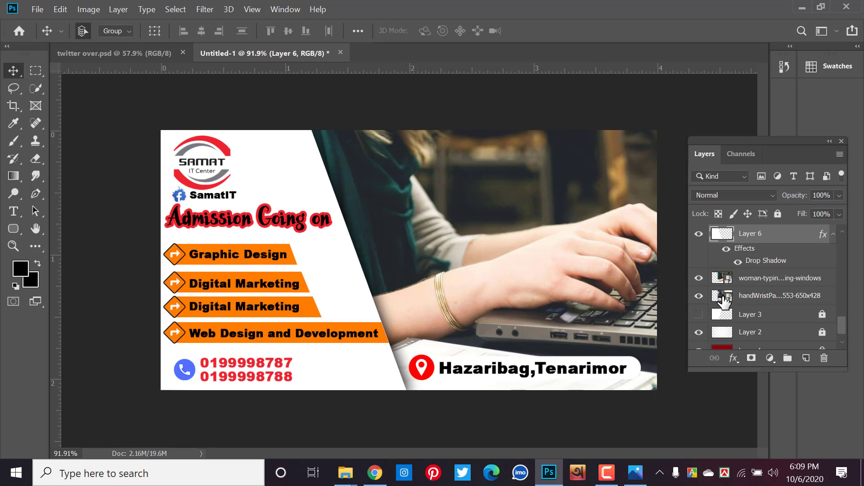
{"action": "left_click", "coordinate": [139, 53]}
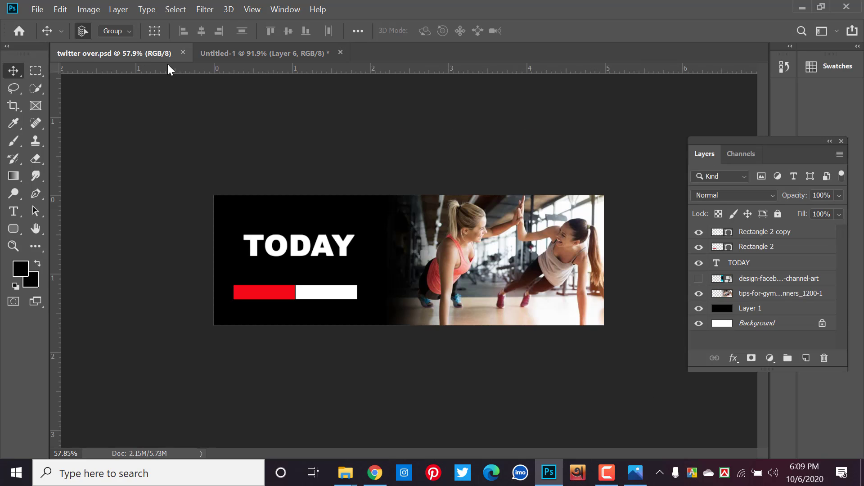
- Hide the gym photo and black layer, move the cover design left, and rasterize it
{"action": "left_click", "coordinate": [699, 309]}
{"action": "left_click", "coordinate": [699, 323]}
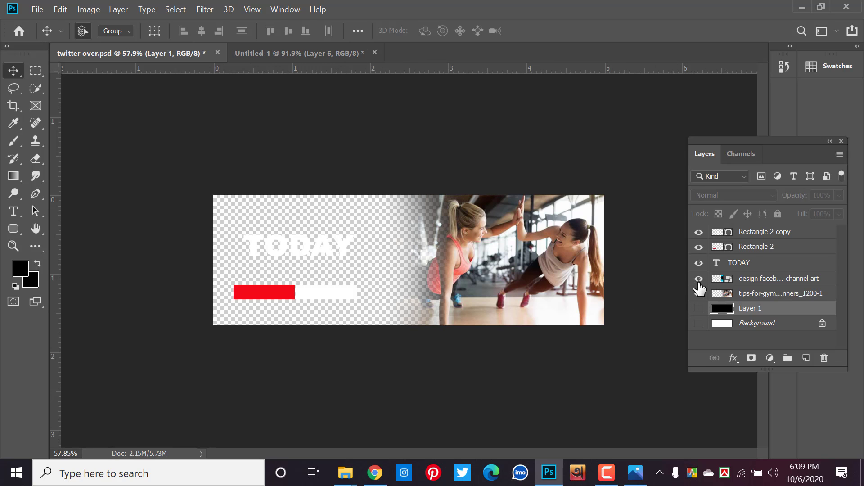
{"action": "mouse_move", "coordinate": [534, 243]}
{"action": "left_mouse_down"}
{"action": "mouse_move", "coordinate": [440, 245]}
{"action": "mouse_move", "coordinate": [517, 270]}
{"action": "left_mouse_up"}
{"action": "left_click", "coordinate": [765, 294]}
{"action": "left_click", "coordinate": [699, 294]}
{"action": "left_click", "coordinate": [698, 323]}
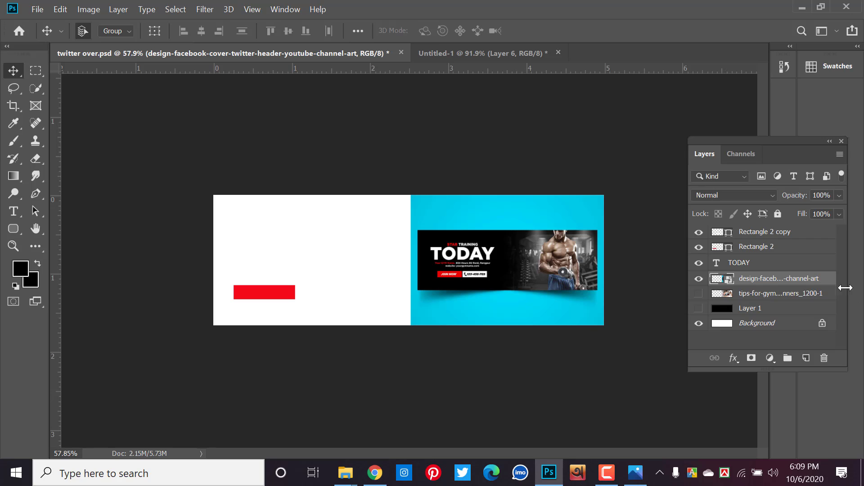
{"action": "right_click", "coordinate": [810, 285]}
{"action": "left_click", "coordinate": [677, 244]}
- Restore the Photoshop window and resize it beside File Explorer
{"action": "double_click", "coordinate": [632, 14]}
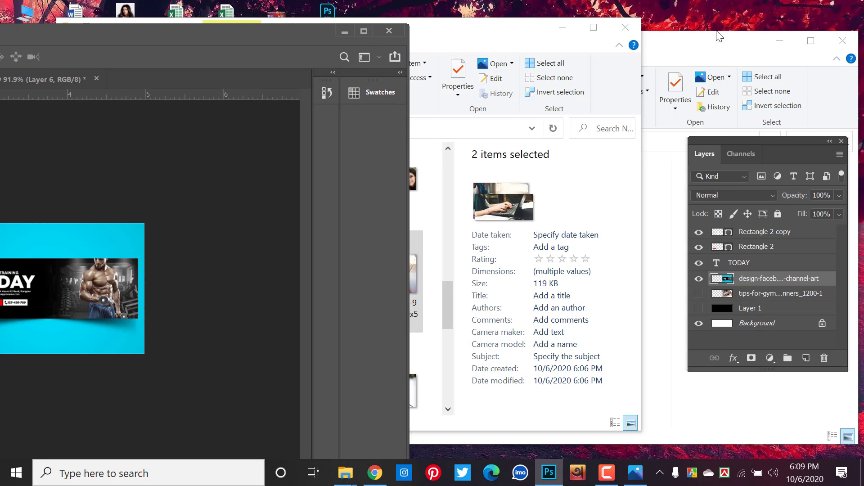
{"action": "left_click_drag", "start_coordinate": [225, 30], "coordinate": [863, 36]}
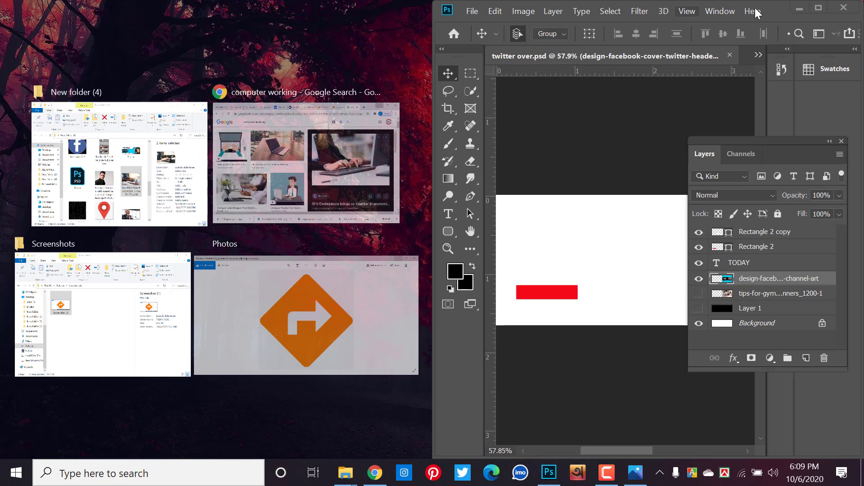
{"action": "left_click", "coordinate": [720, 11]}
{"action": "mouse_move", "coordinate": [631, 20]}
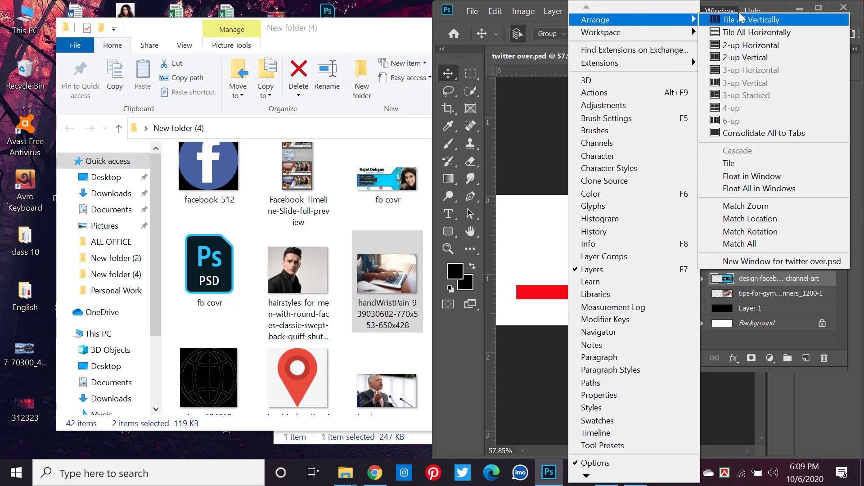
{"action": "left_click_drag", "start_coordinate": [765, 10], "coordinate": [578, 10]}
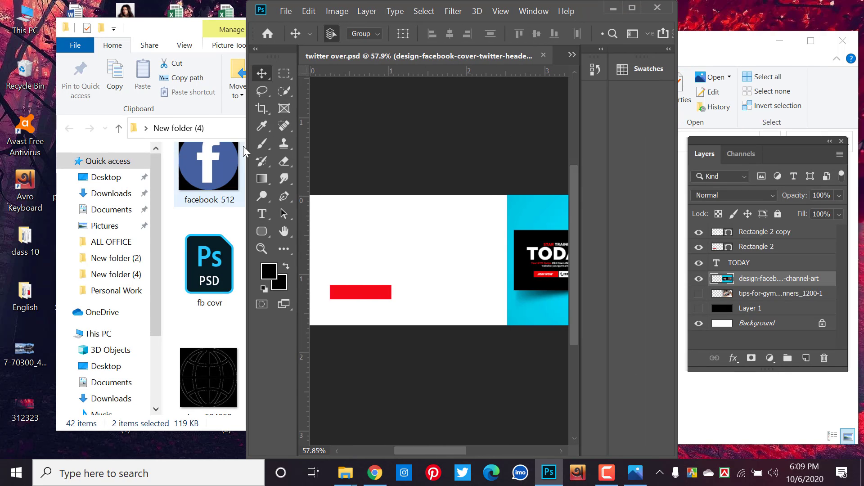
- Select the cover design layer and erase its top-left corner and TODAY text area to white
{"action": "left_click", "coordinate": [482, 250]}
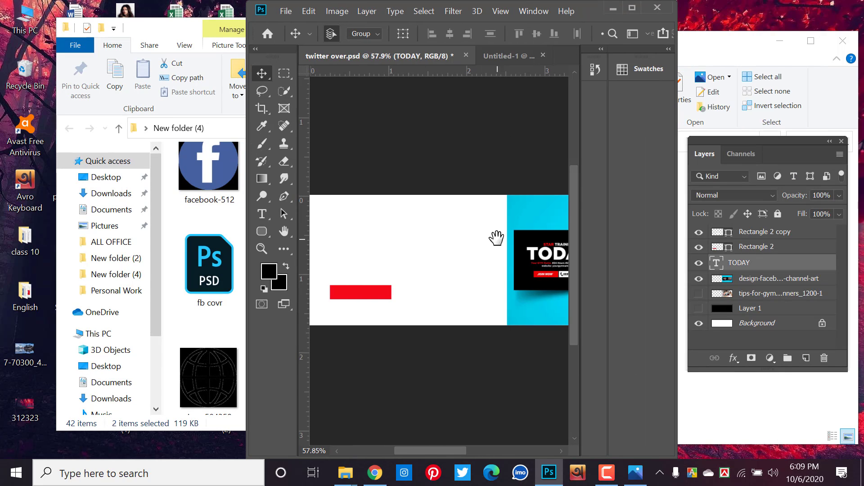
{"action": "left_click_drag", "start_coordinate": [497, 238], "coordinate": [352, 239]}
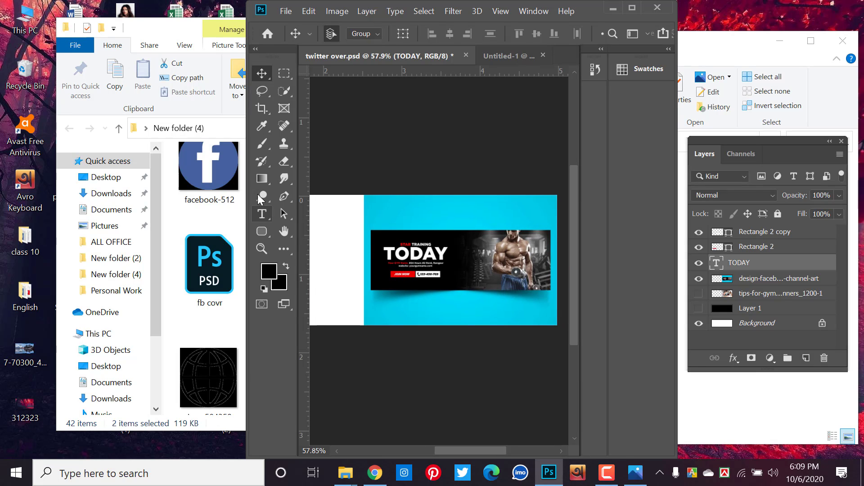
{"action": "left_click", "coordinate": [280, 161]}
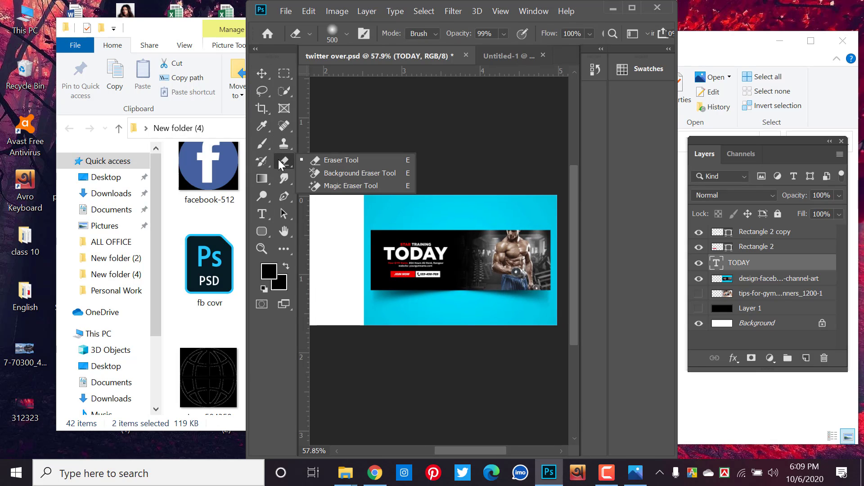
{"action": "left_click", "coordinate": [358, 161]}
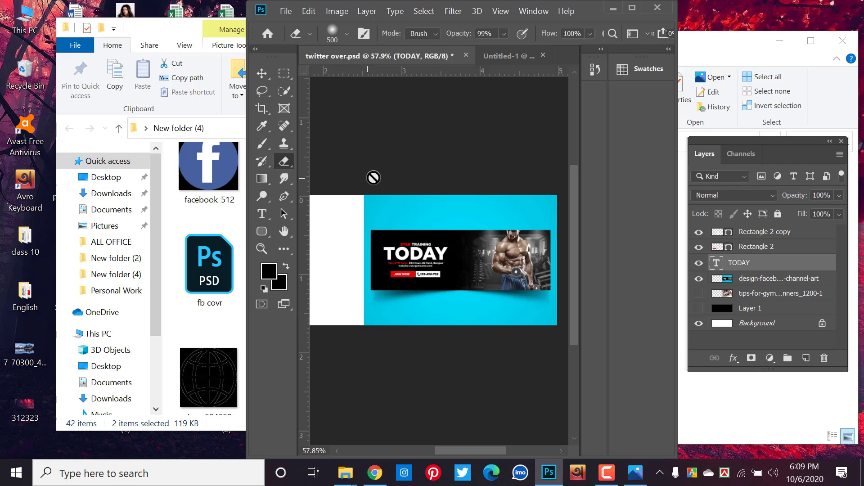
{"action": "left_click", "coordinate": [261, 72]}
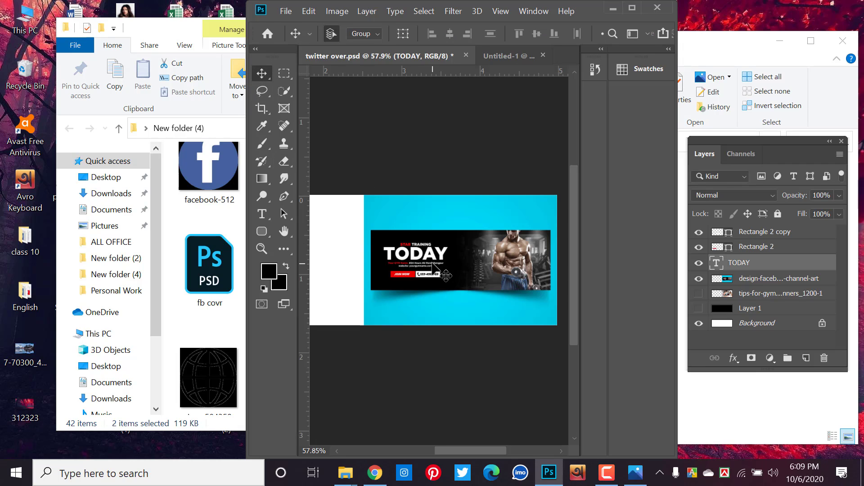
{"action": "left_click", "coordinate": [433, 264]}
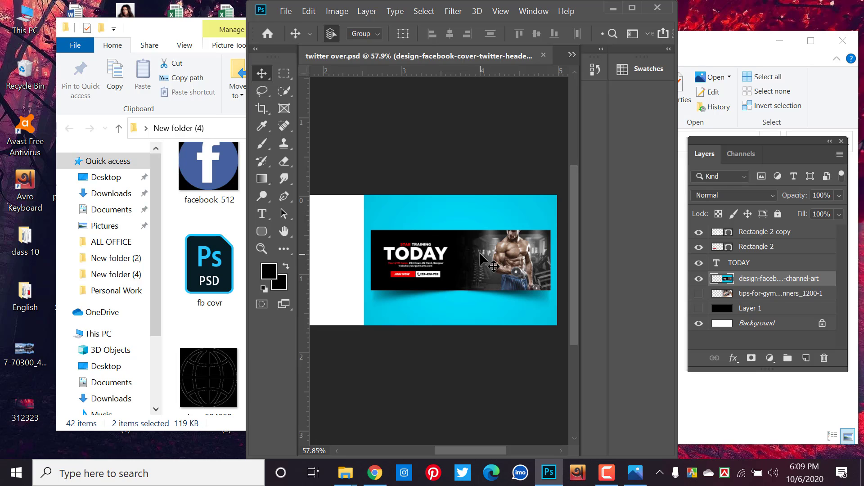
{"action": "left_click", "coordinate": [284, 161]}
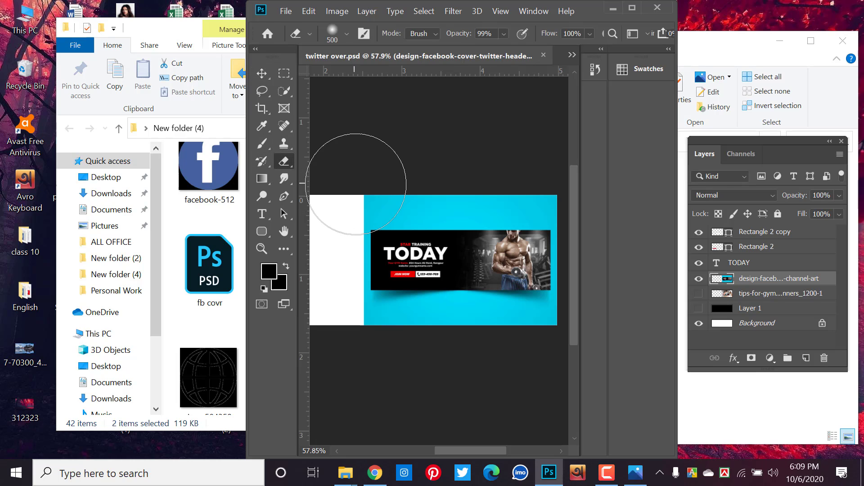
{"action": "left_click", "coordinate": [356, 208]}
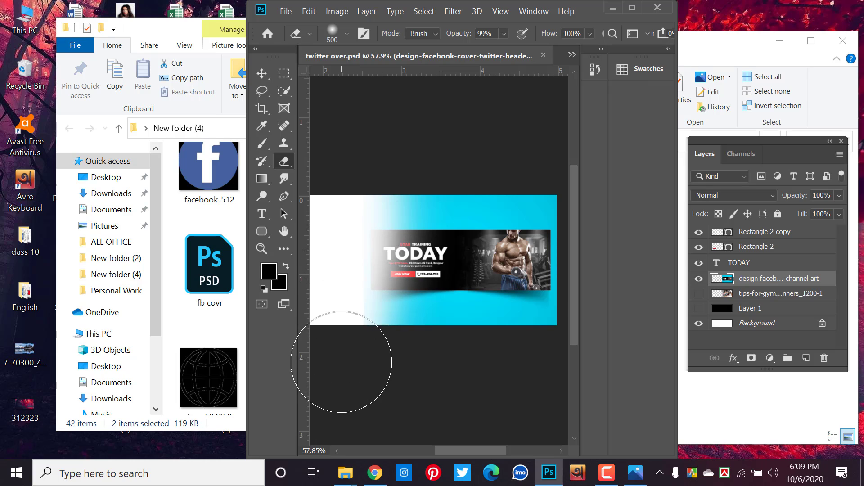
{"action": "mouse_move", "coordinate": [347, 361]}
{"action": "left_mouse_down"}
{"action": "mouse_move", "coordinate": [366, 158]}
{"action": "mouse_move", "coordinate": [366, 405]}
{"action": "mouse_move", "coordinate": [422, 205]}
{"action": "mouse_move", "coordinate": [432, 274]}
{"action": "left_mouse_up"}
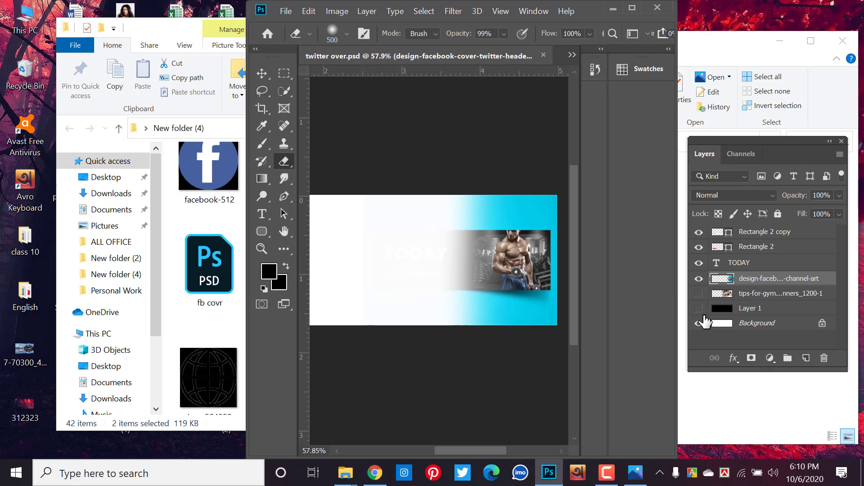
- Make the black Layer 1 visible and shift it down, leaving a white strip above
{"action": "left_click", "coordinate": [698, 308]}
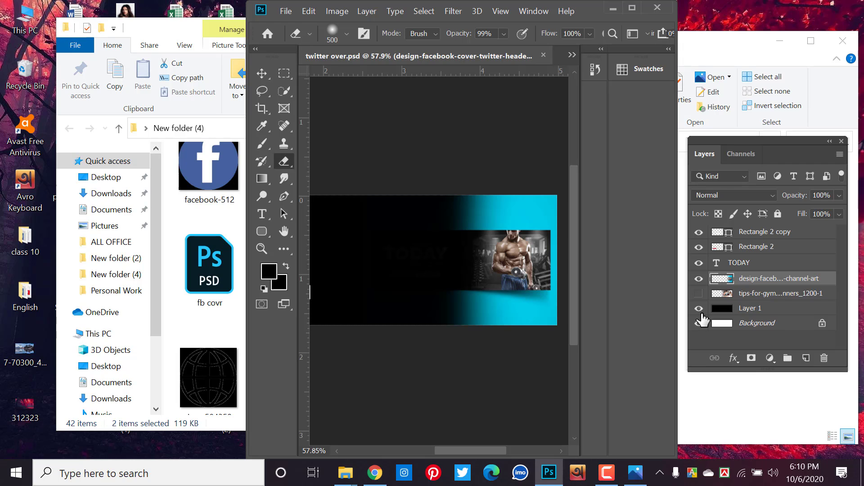
{"action": "left_click", "coordinate": [699, 308]}
{"action": "left_click", "coordinate": [699, 308]}
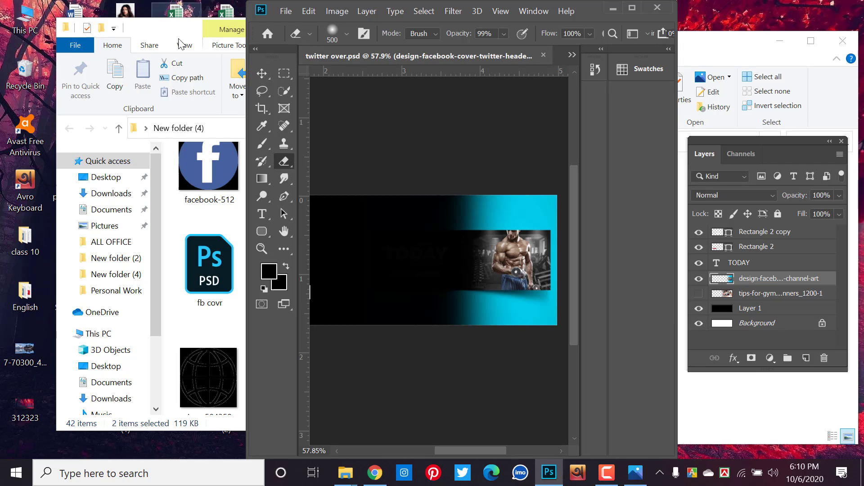
{"action": "left_click", "coordinate": [262, 73]}
{"action": "mouse_move", "coordinate": [373, 290]}
{"action": "left_mouse_down"}
{"action": "mouse_move", "coordinate": [393, 351]}
{"action": "mouse_move", "coordinate": [322, 258]}
{"action": "mouse_move", "coordinate": [479, 320]}
{"action": "left_mouse_up"}
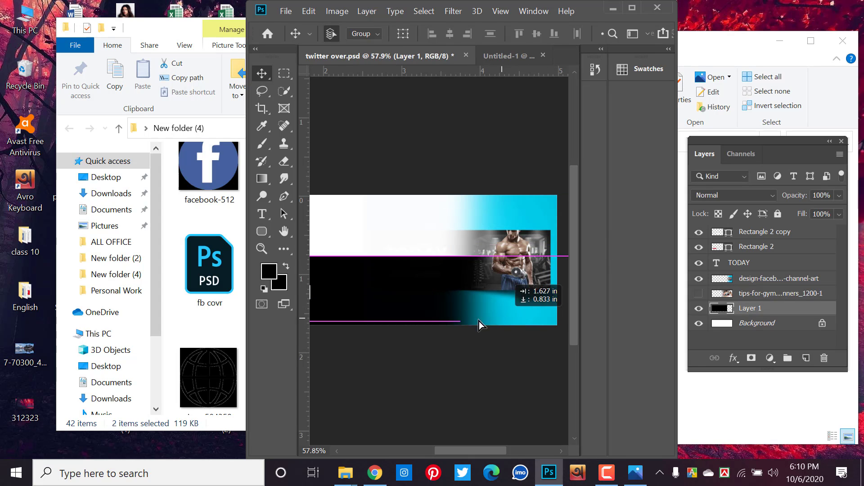
- Reposition the cover design image so it snaps to the banner's right edge
{"action": "left_click_drag", "start_coordinate": [509, 219], "coordinate": [485, 257]}
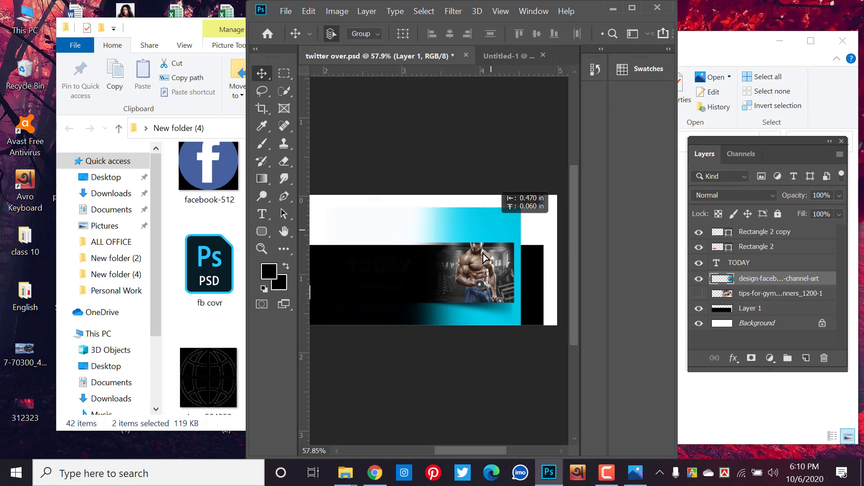
{"action": "left_click_drag", "start_coordinate": [484, 257], "coordinate": [535, 221]}
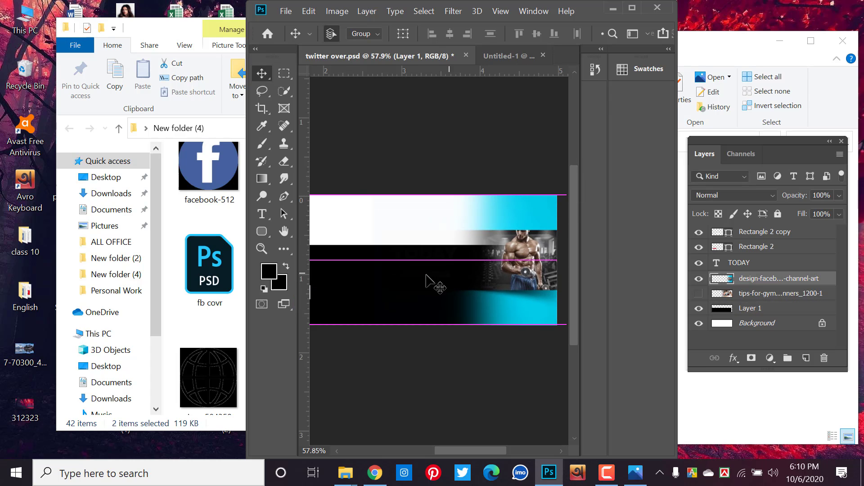
{"action": "left_click_drag", "start_coordinate": [425, 281], "coordinate": [417, 276]}
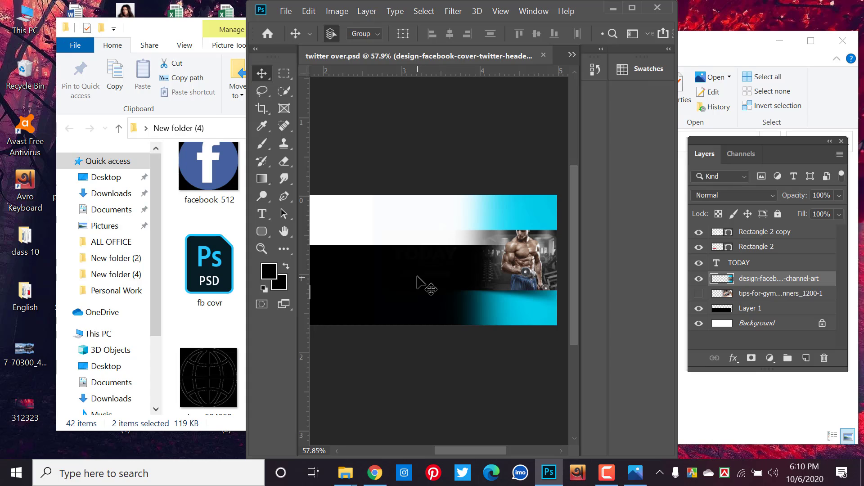